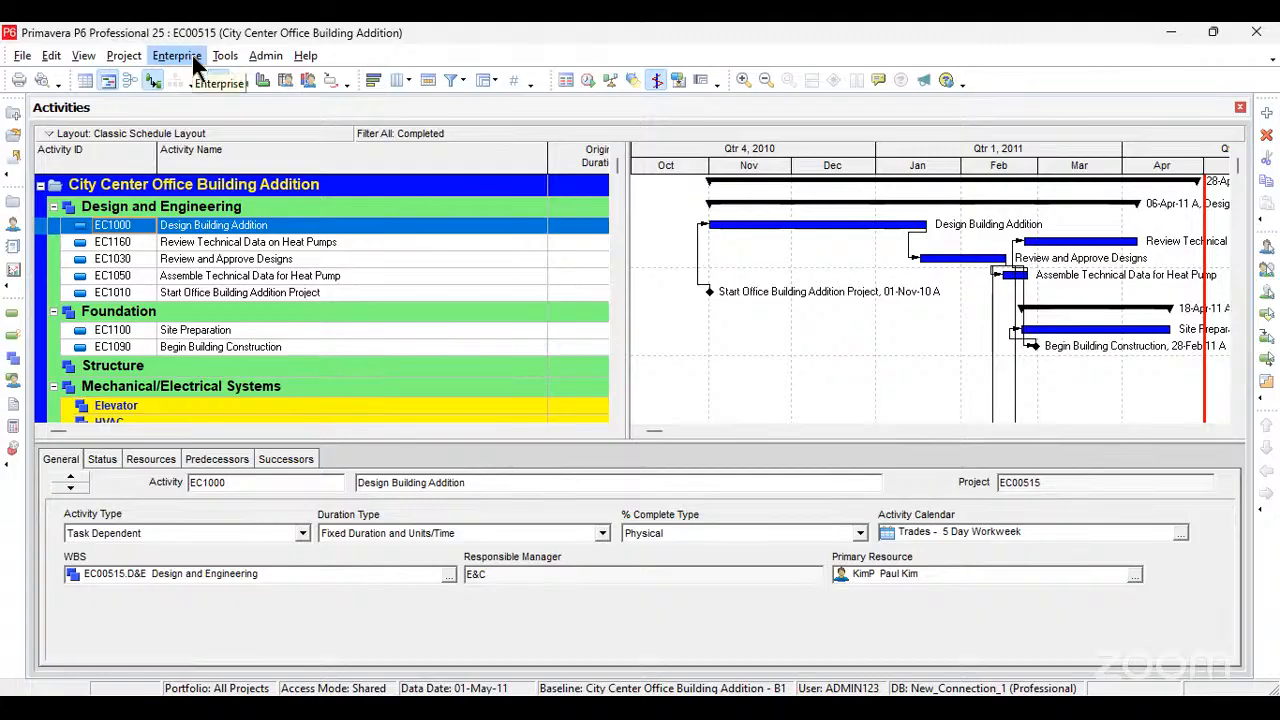
Step: Open the Enterprise Project Structure for editing
{"action": "left_click", "coordinate": [177, 56]}
{"action": "left_click", "coordinate": [124, 56]}
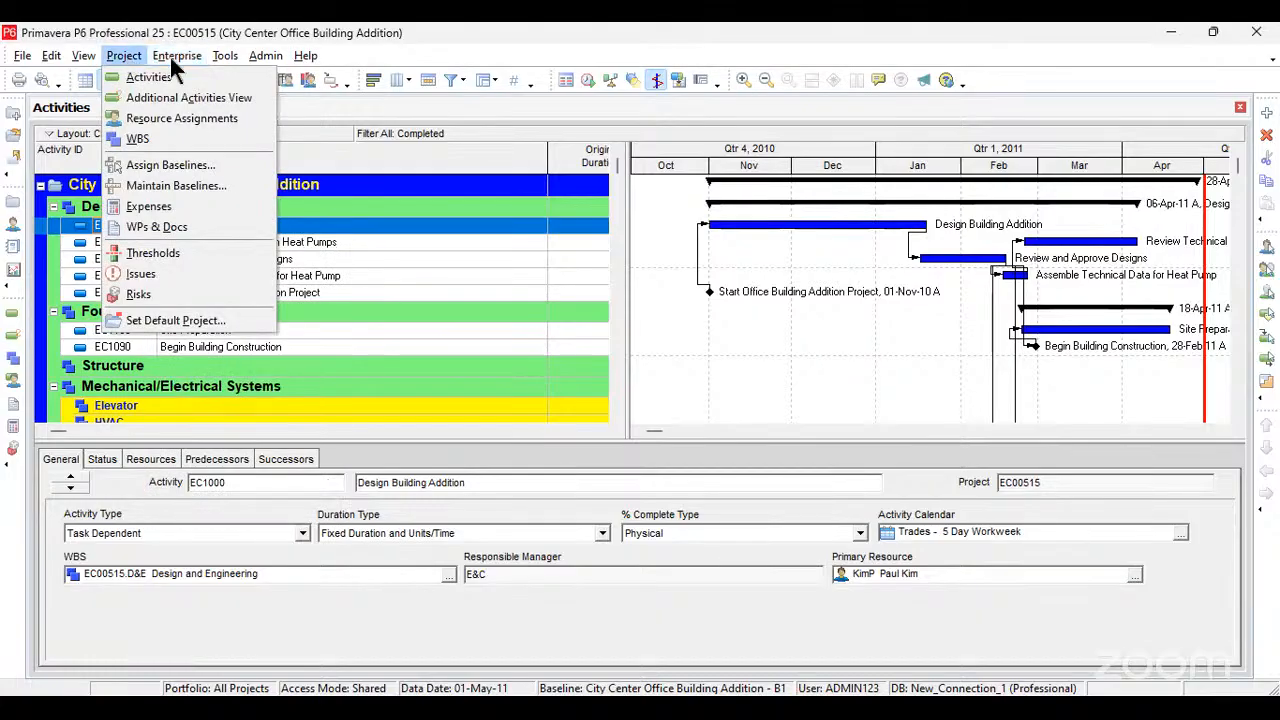
{"action": "mouse_move", "coordinate": [173, 60]}
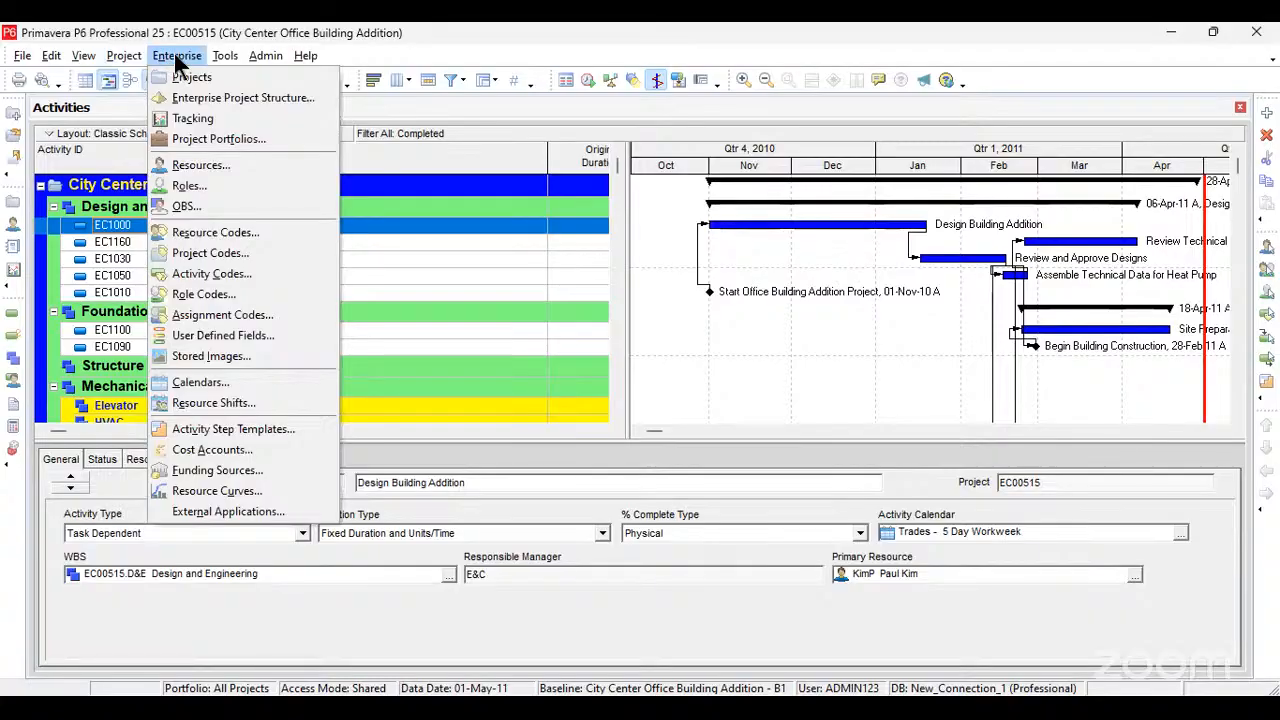
{"action": "left_click", "coordinate": [218, 98]}
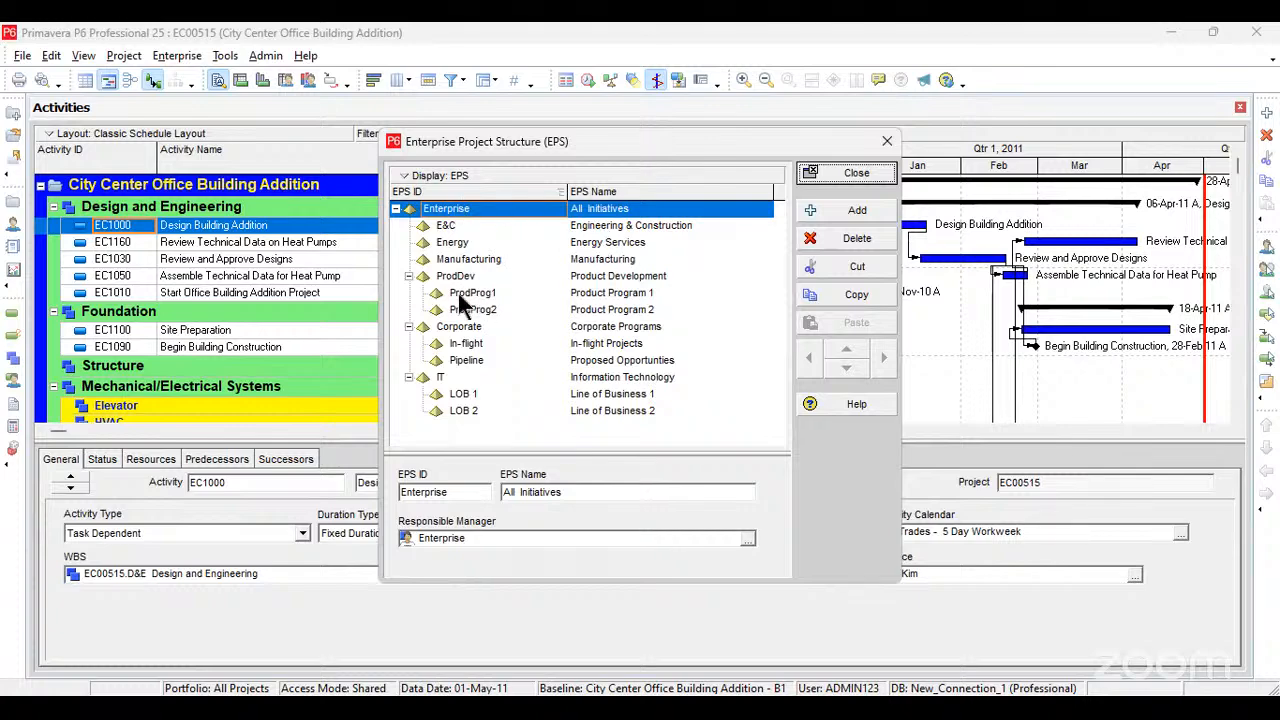
Step: Add a new EPS element at the same level as IT and set its ID to REnT Limited
{"action": "left_click", "coordinate": [408, 378]}
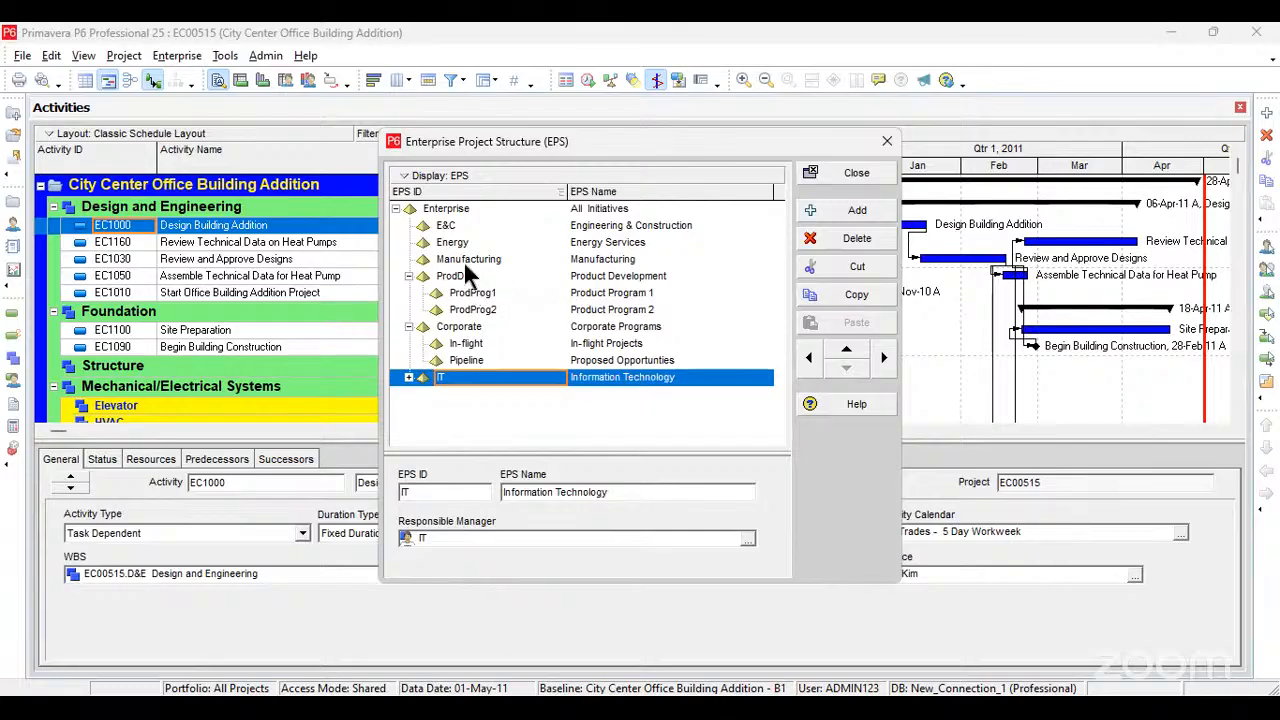
{"action": "left_click", "coordinate": [825, 209]}
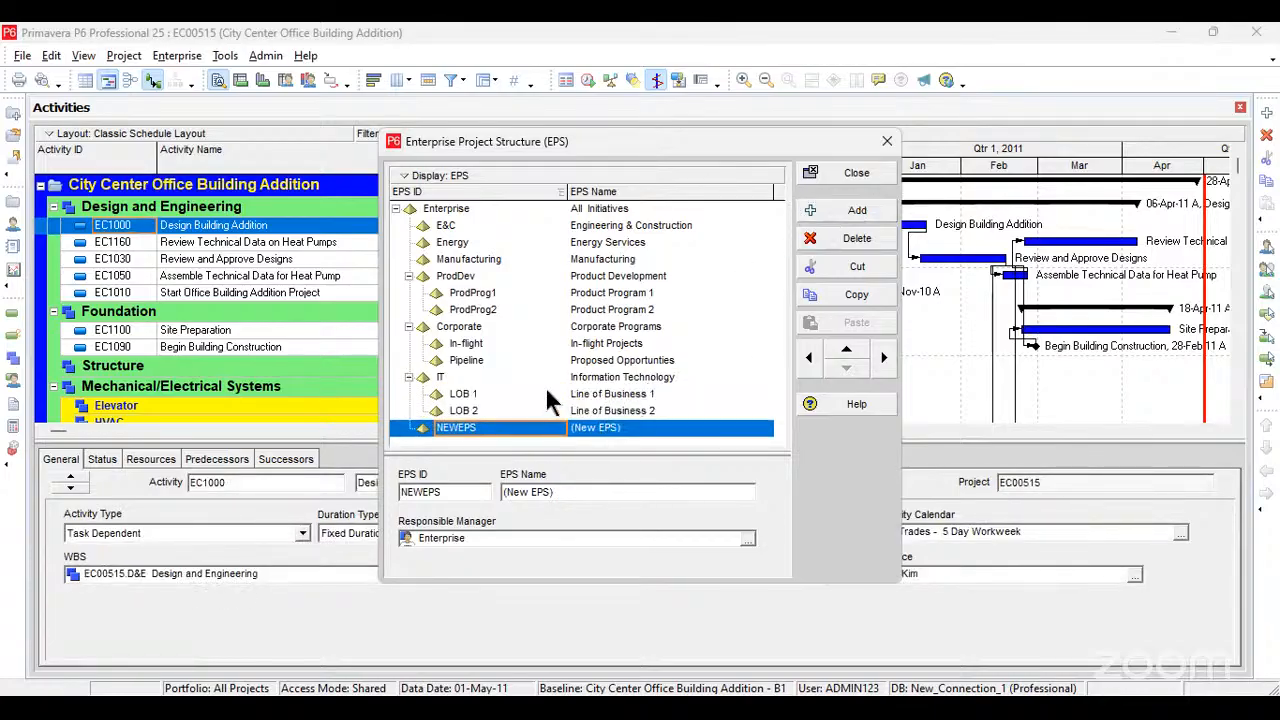
{"action": "left_click", "coordinate": [484, 427]}
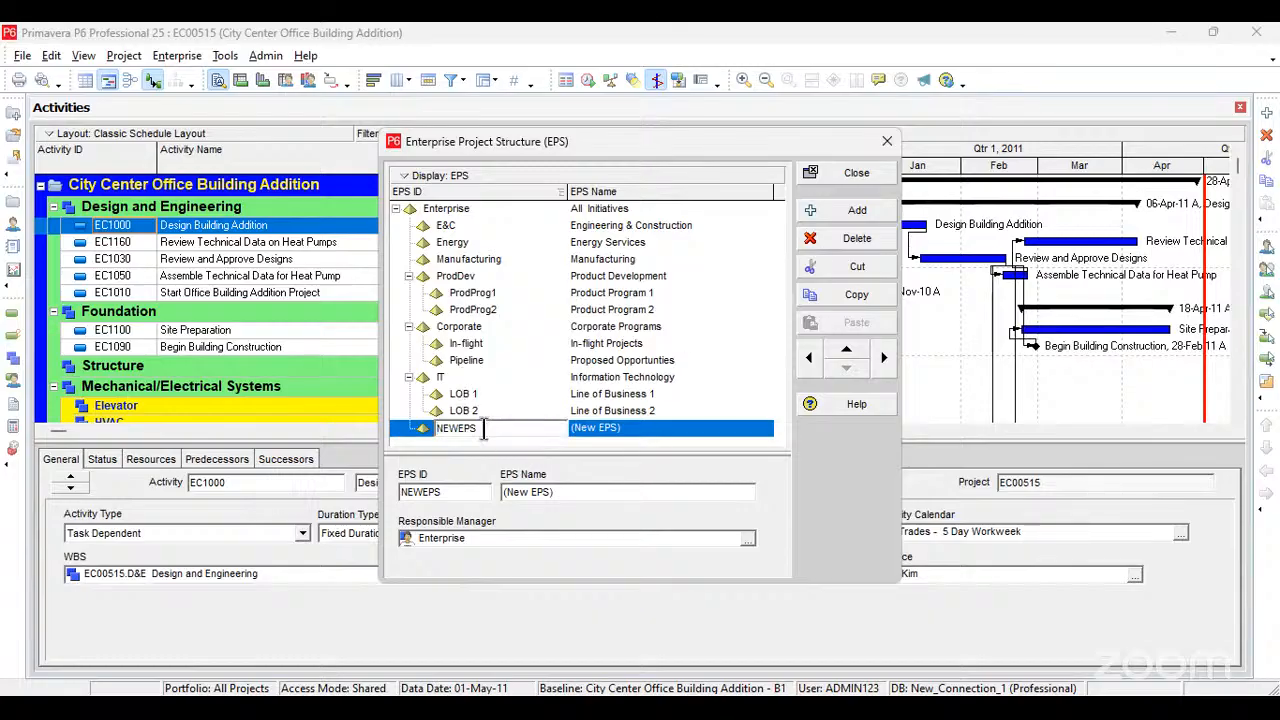
{"action": "left_click_drag", "start_coordinate": [484, 429], "coordinate": [386, 433]}
{"action": "type", "text": "REnT Limited"}
Step: Set the EPS name of REnT Limited to Oil and Gas
{"action": "left_click", "coordinate": [646, 427]}
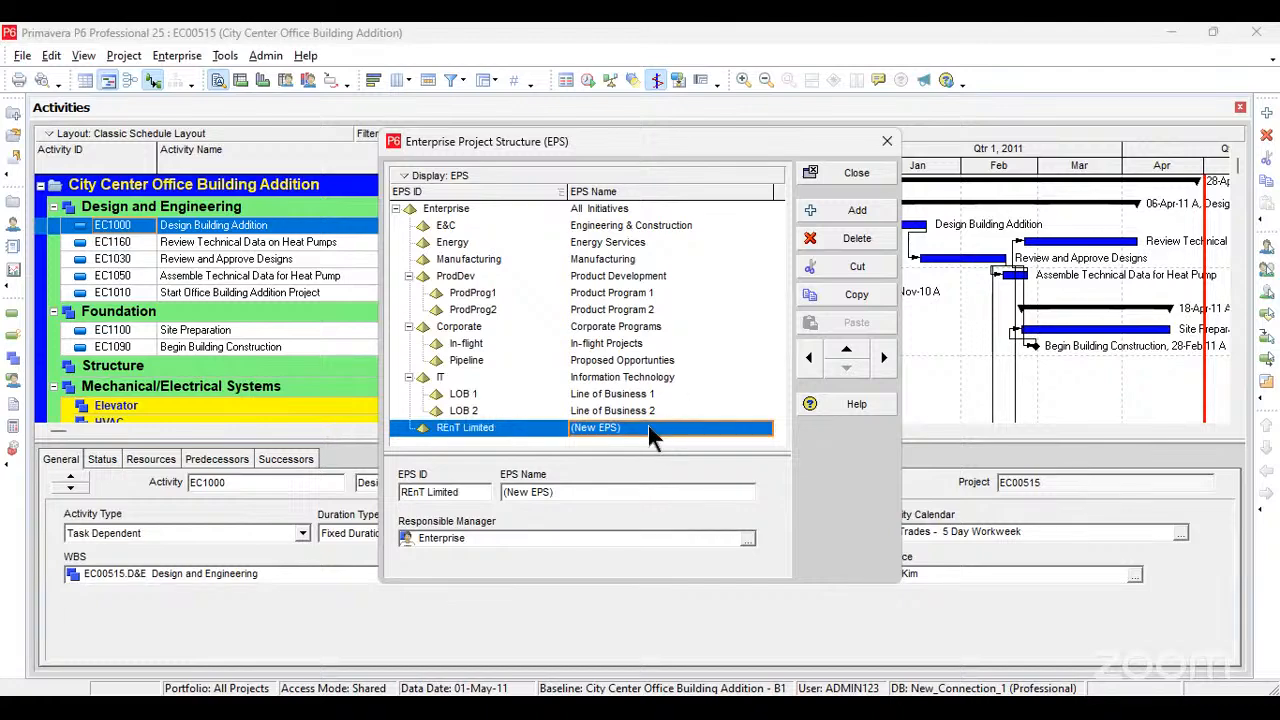
{"action": "left_click", "coordinate": [648, 425]}
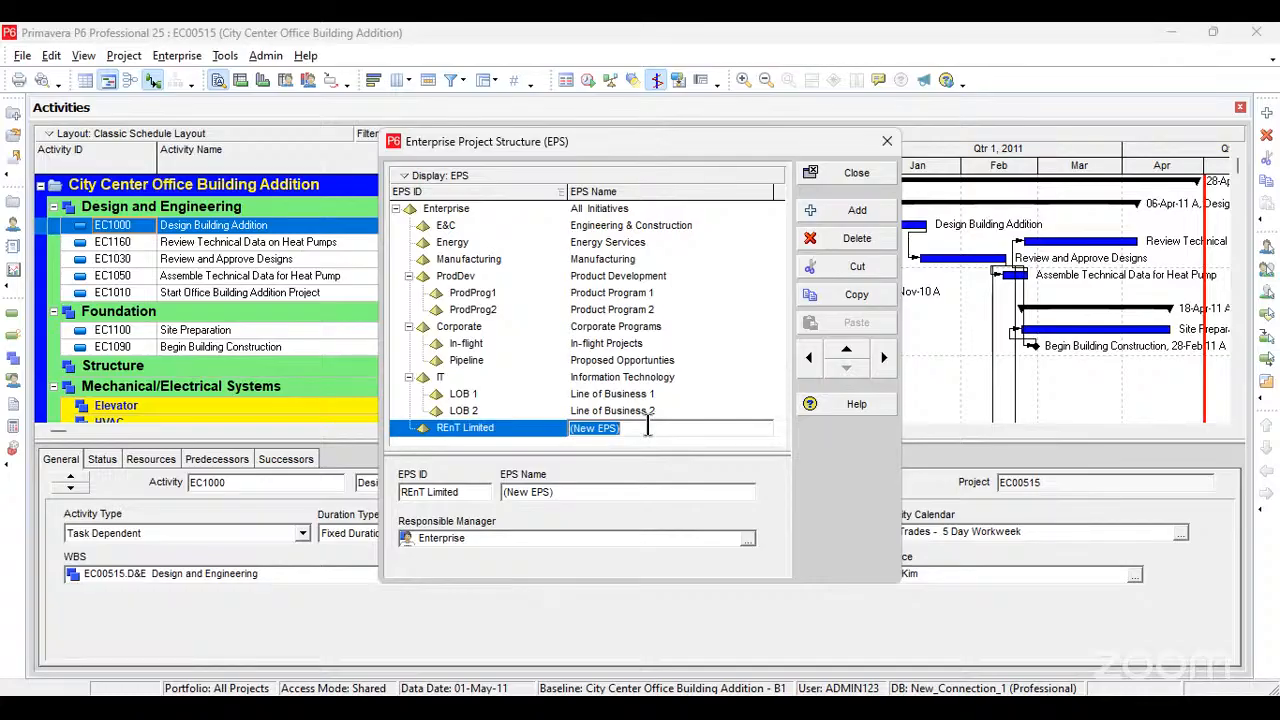
{"action": "type", "text": "Oil"}
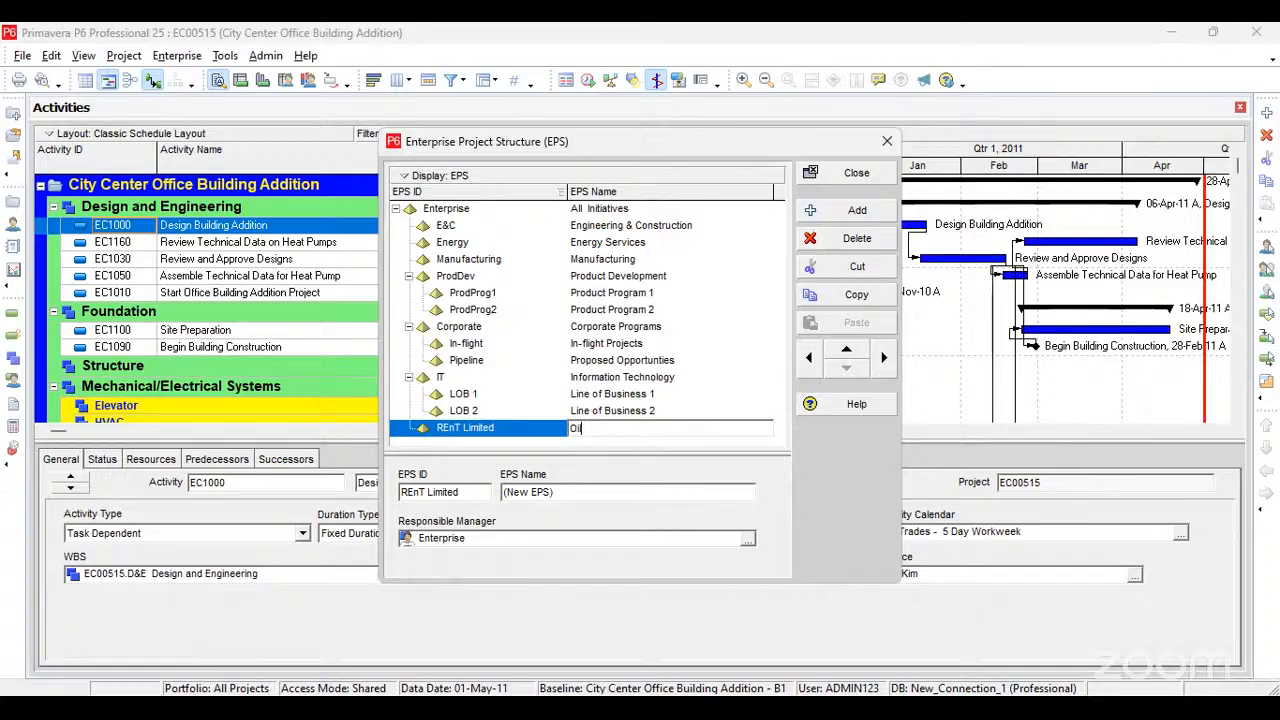
{"action": "type", "text": " and Gas"}
{"action": "left_click", "coordinate": [716, 399]}
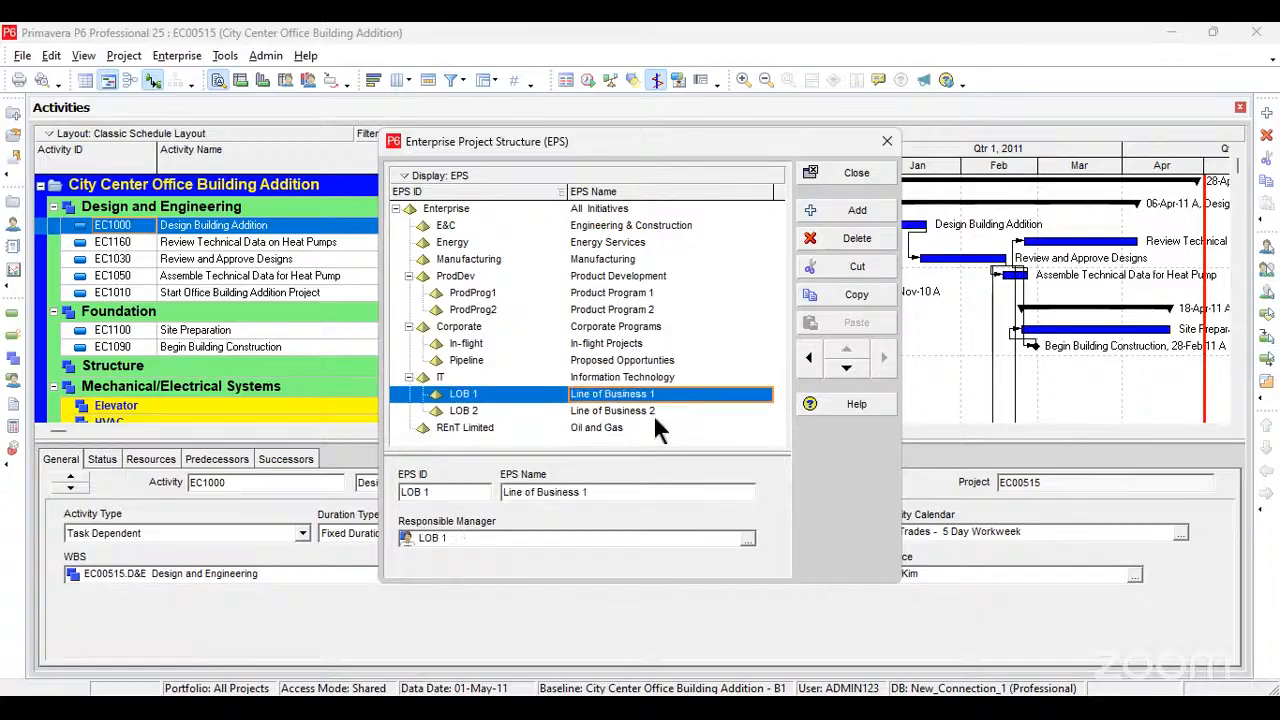
Step: Add another EPS element at the same level after REnT Limited and name it Construction
{"action": "left_click", "coordinate": [653, 414]}
{"action": "left_click", "coordinate": [643, 429]}
{"action": "left_click", "coordinate": [838, 211]}
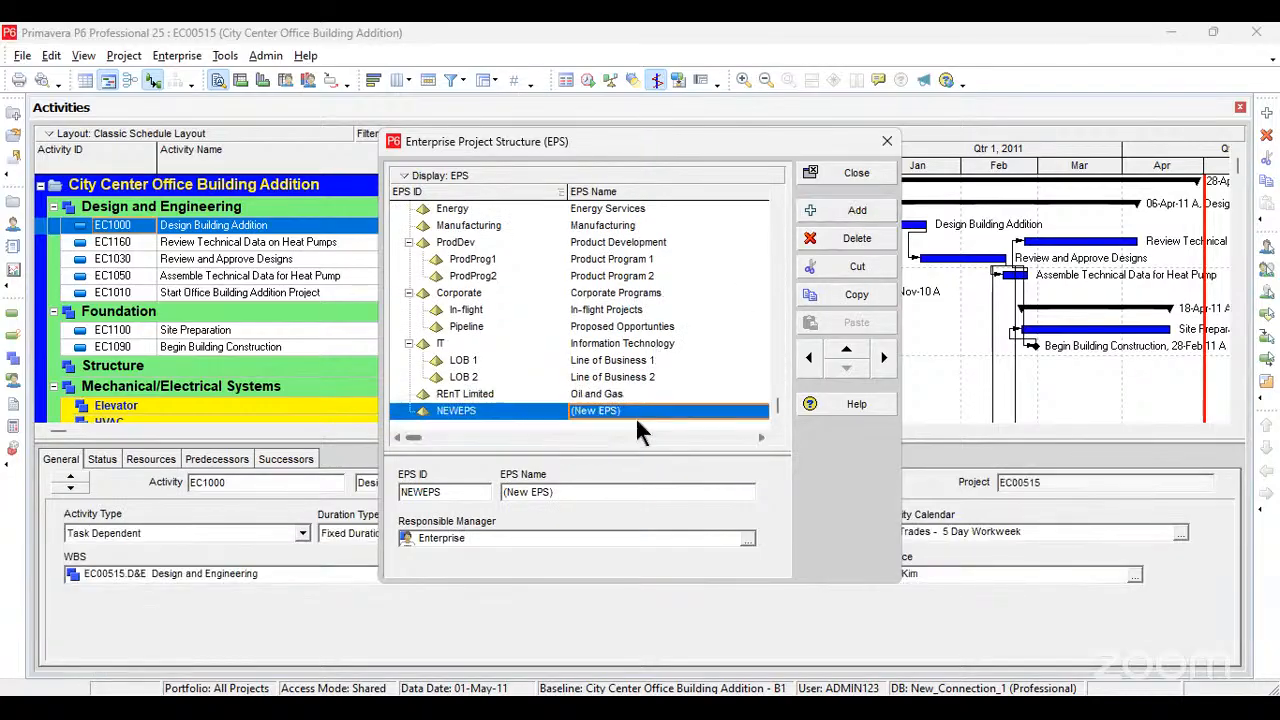
{"action": "left_click", "coordinate": [636, 410]}
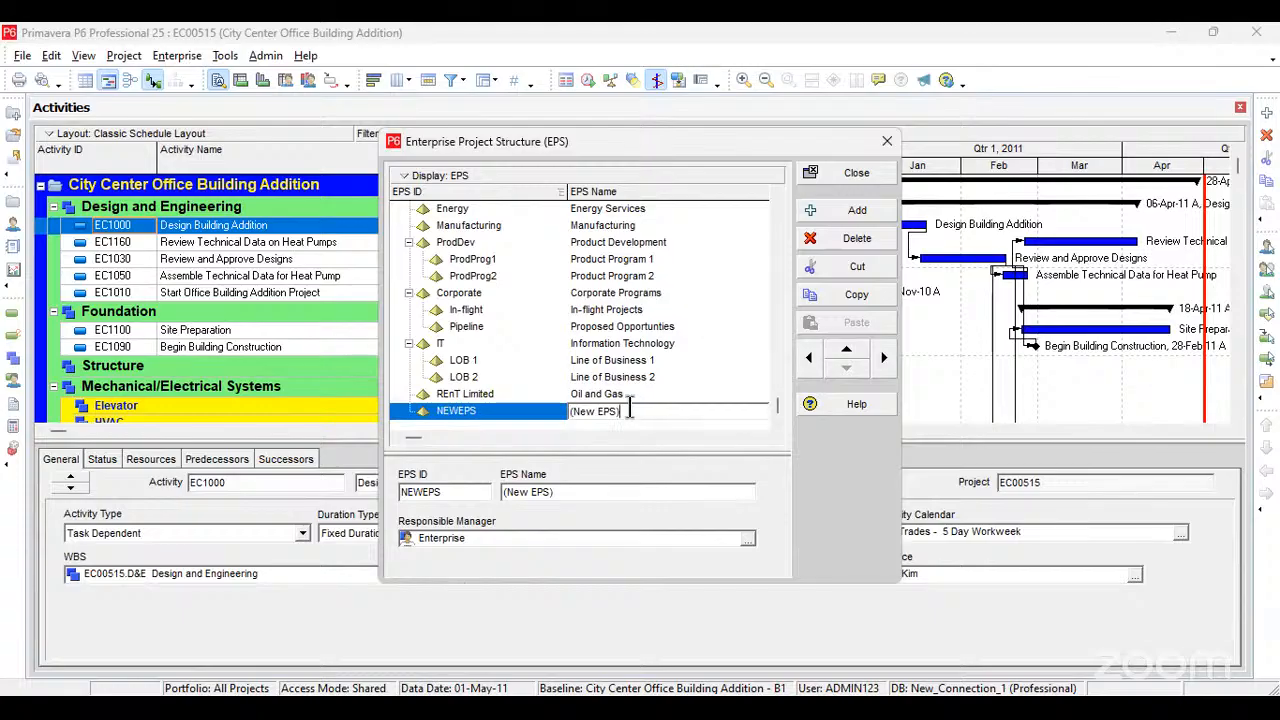
{"action": "left_click_drag", "start_coordinate": [620, 410], "coordinate": [556, 406]}
{"action": "type", "text": "Con"}
{"action": "key", "text": "Return"}
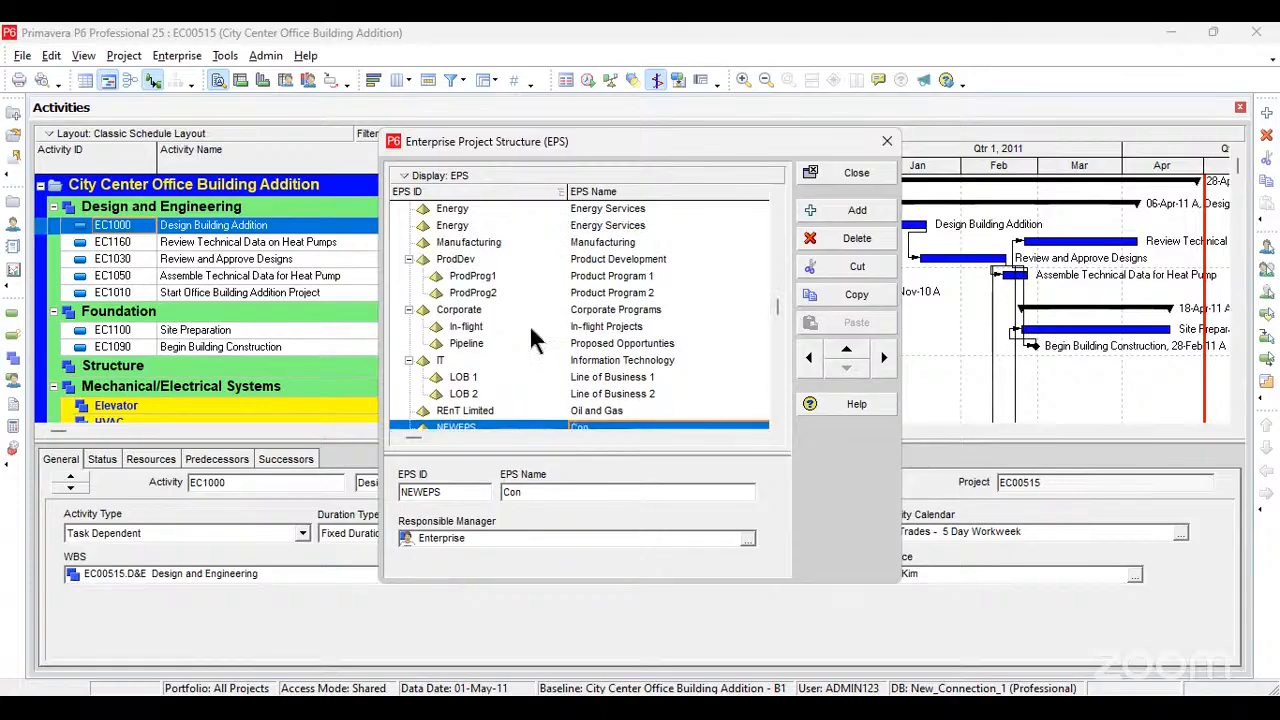
{"action": "scroll", "coordinate": [531, 340], "scroll_direction": "up", "scroll_amount": 1}
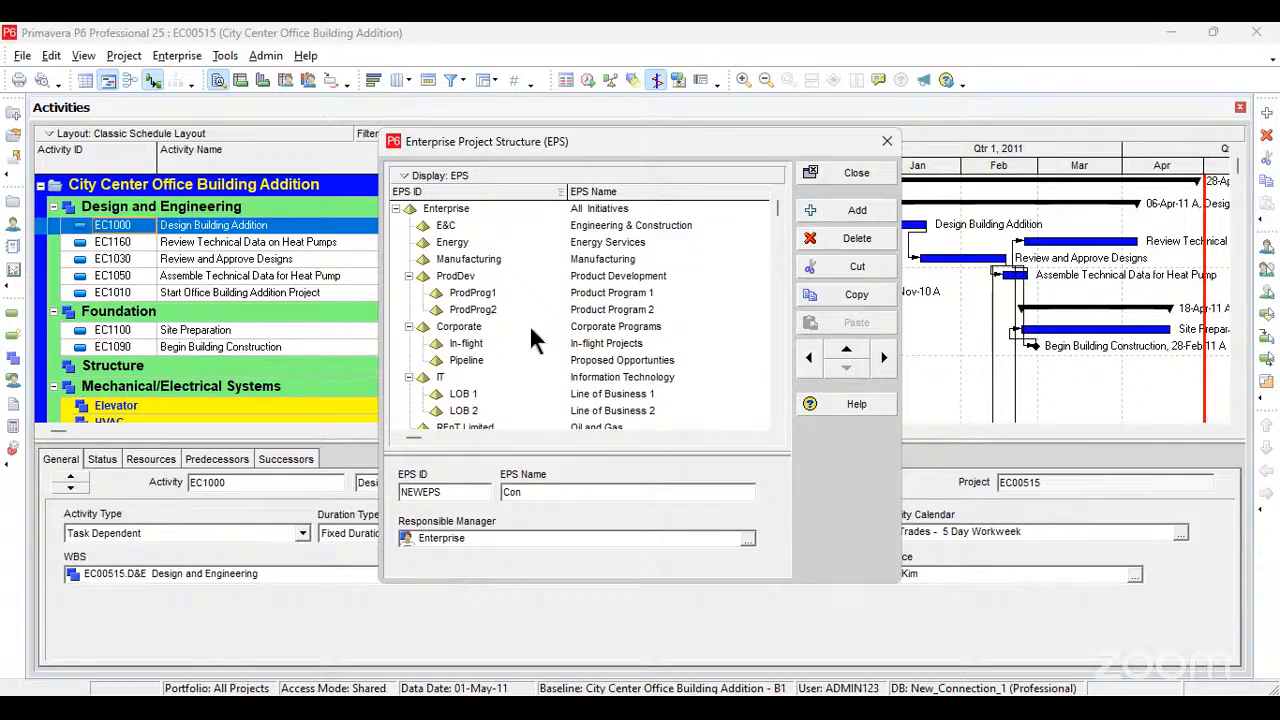
{"action": "scroll", "coordinate": [546, 378], "scroll_direction": "down", "scroll_amount": 2}
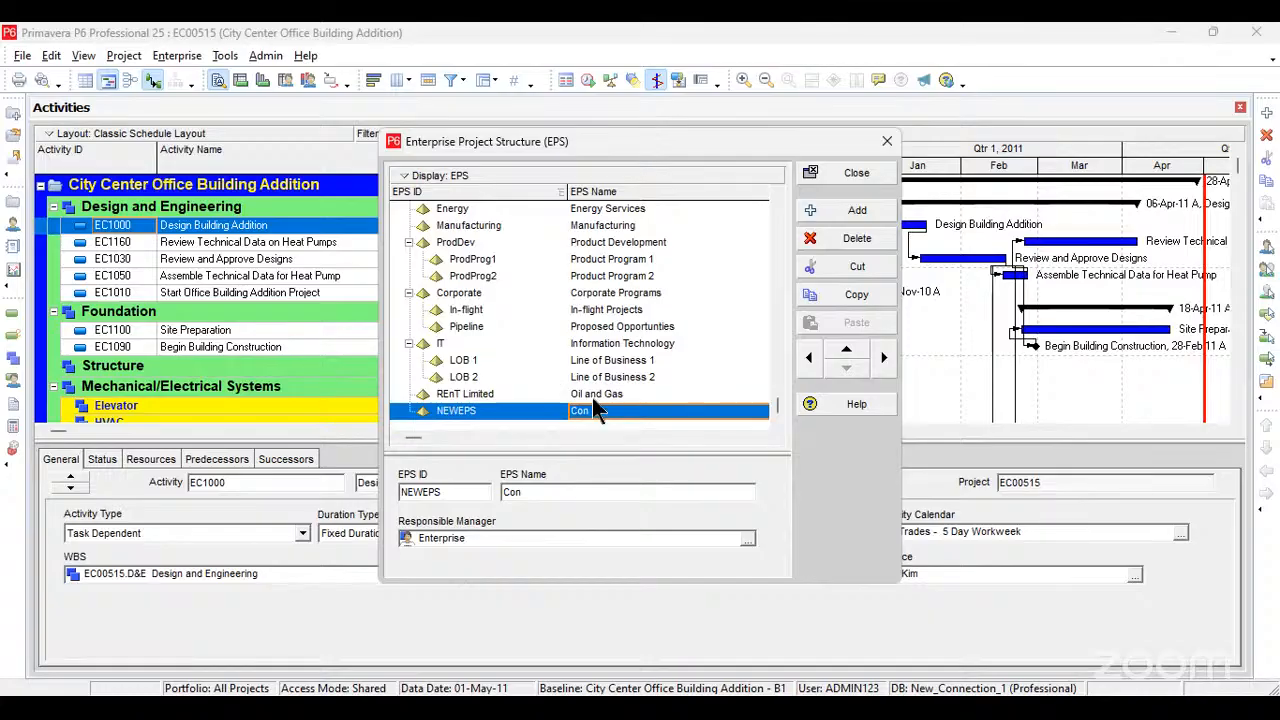
{"action": "left_click", "coordinate": [606, 411]}
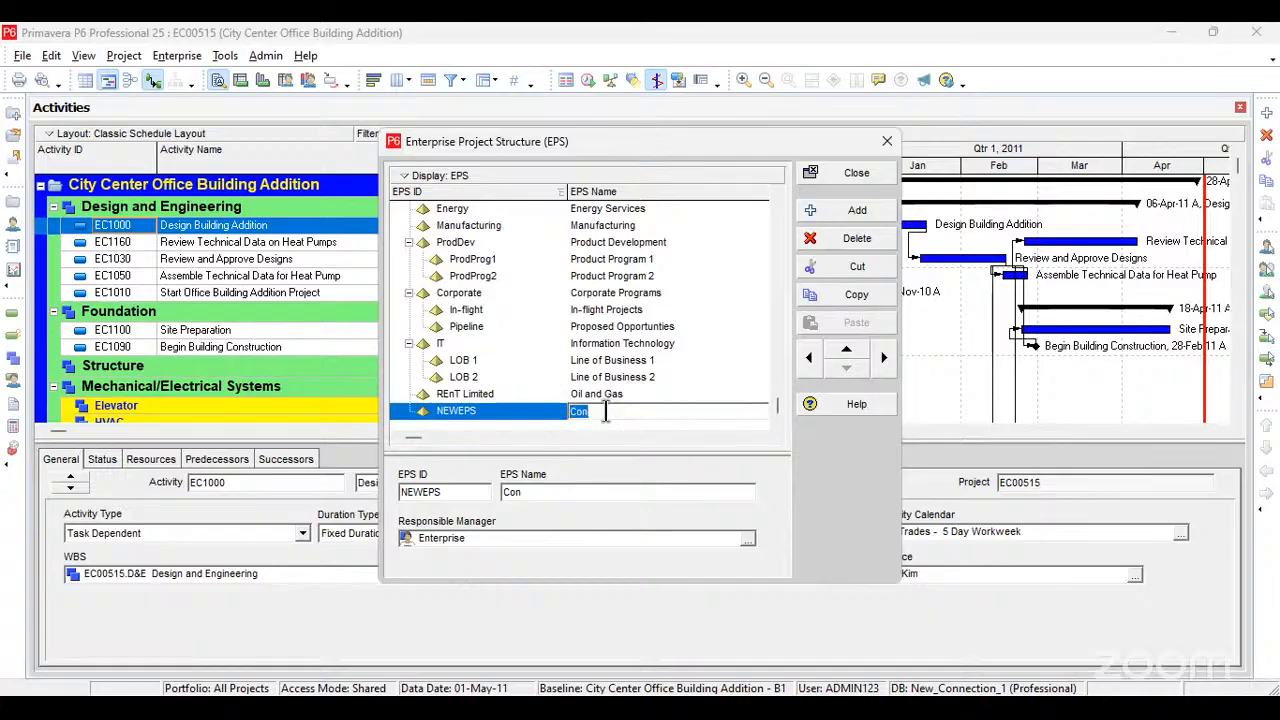
{"action": "type", "text": "Construction"}
Step: Set the EPS ID of the Construction element to REnT Construction
{"action": "left_click", "coordinate": [476, 407]}
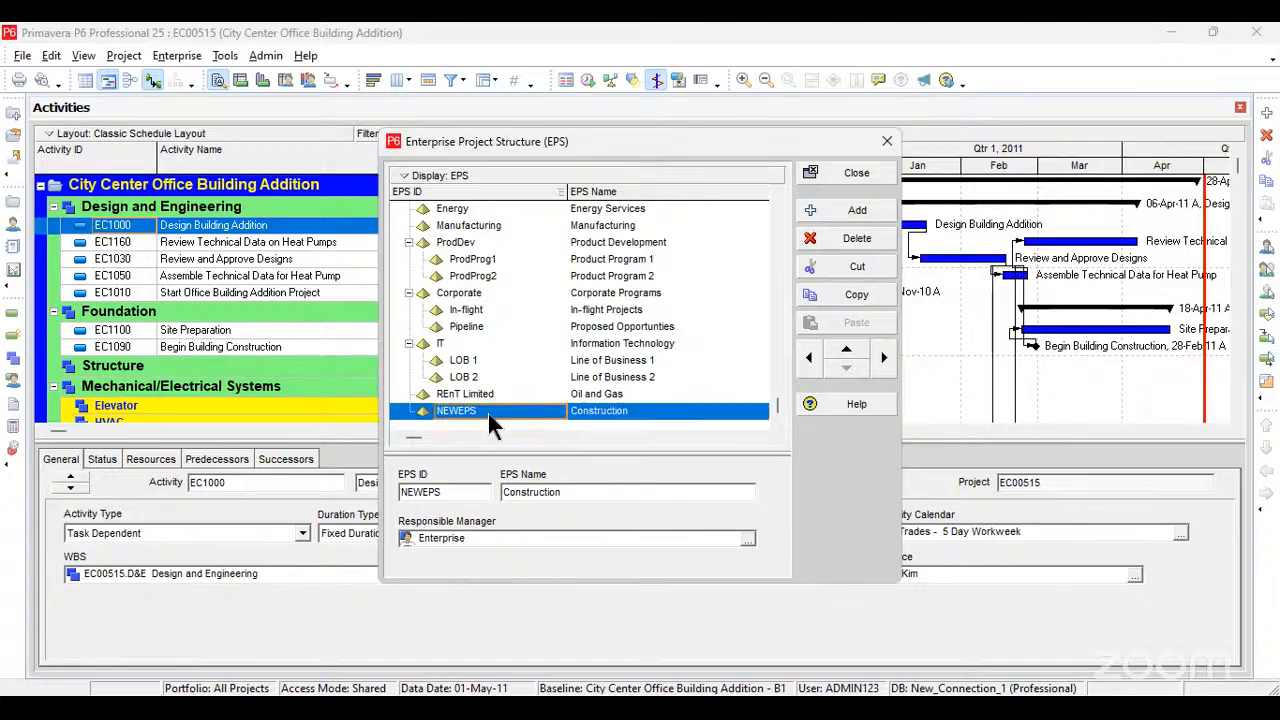
{"action": "left_click", "coordinate": [488, 413]}
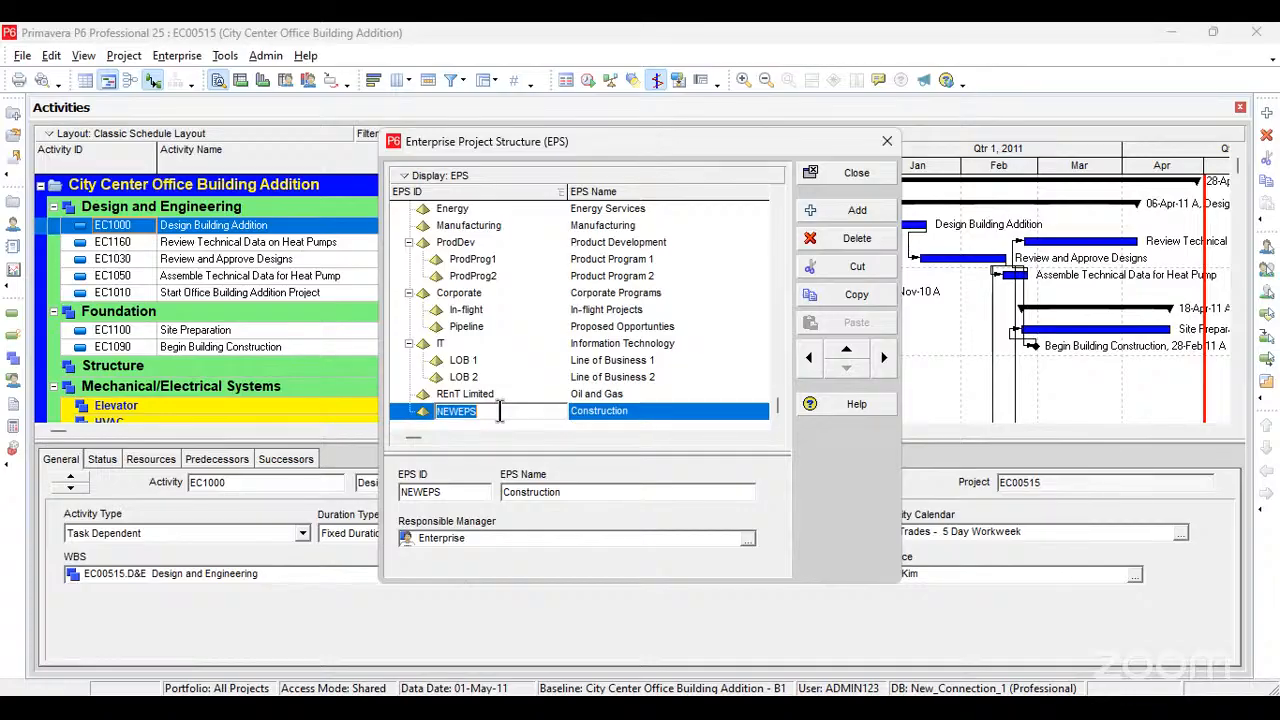
{"action": "type", "text": "REN"}
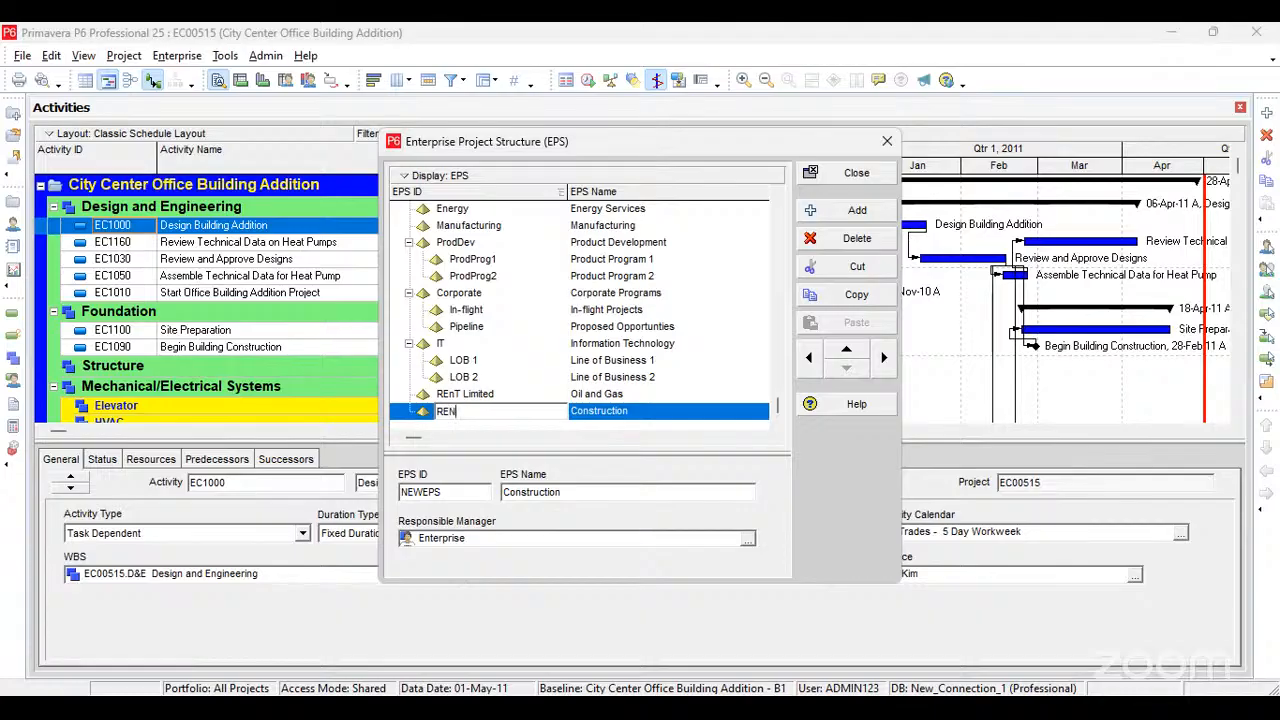
{"action": "type", "text": "T CON"}
{"action": "key", "text": "BackSpace"}
{"action": "key", "text": "BackSpace"}
{"action": "key", "text": "BackSpace"}
{"action": "key", "text": "BackSpace"}
{"action": "key", "text": "BackSpace"}
{"action": "key", "text": "BackSpace"}
{"action": "type", "text": "nT Construction"}
{"action": "left_click", "coordinate": [629, 422]}
{"action": "left_click", "coordinate": [642, 408]}
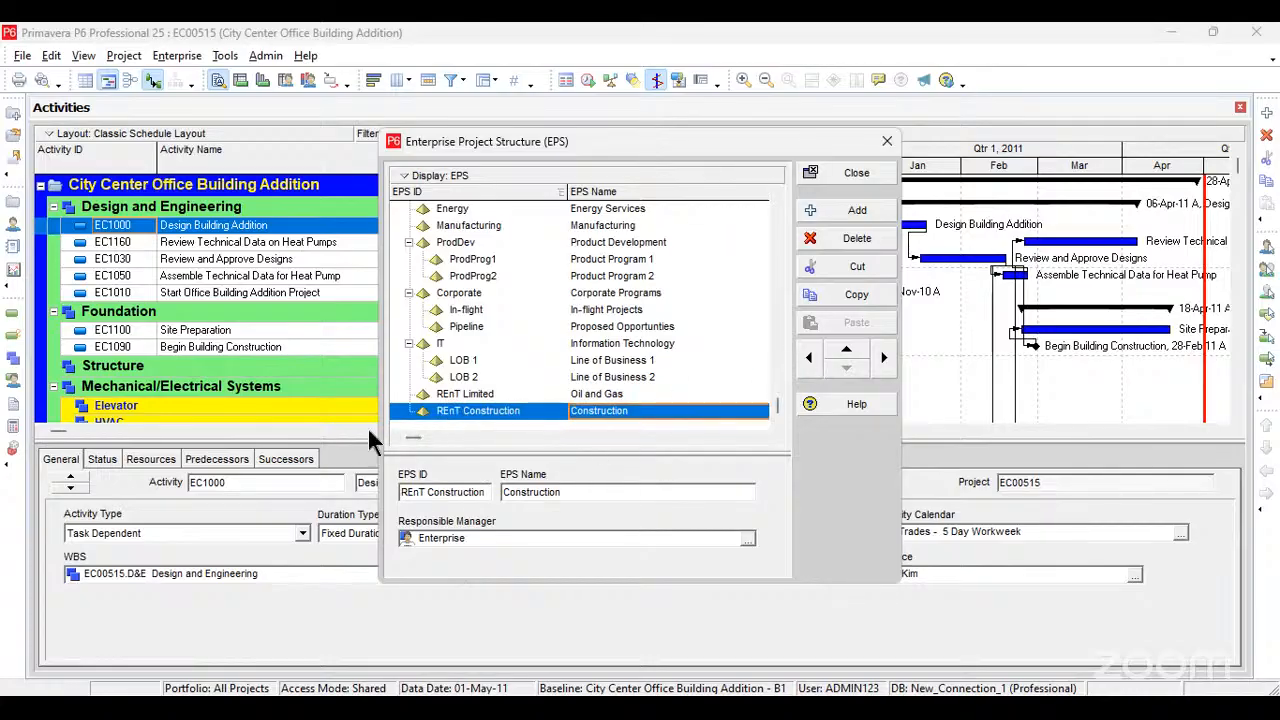
{"action": "left_click", "coordinate": [476, 395]}
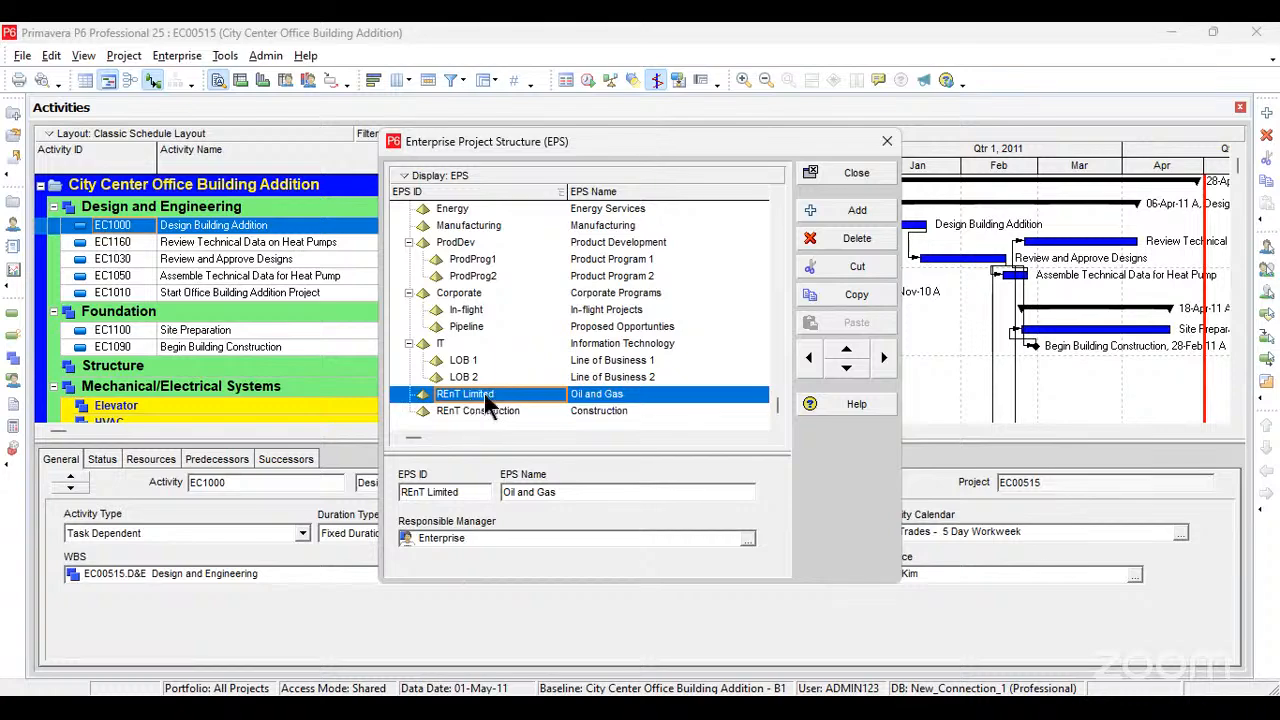
{"action": "left_click", "coordinate": [882, 360]}
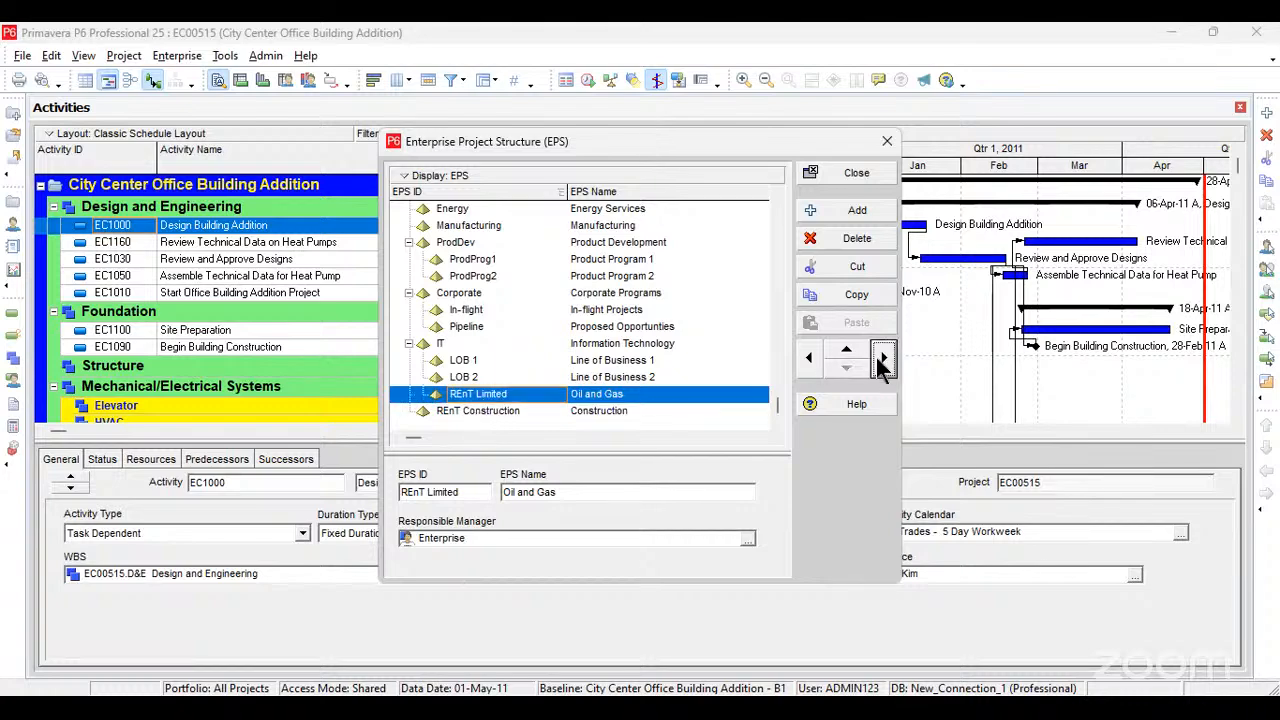
{"action": "left_click", "coordinate": [809, 358]}
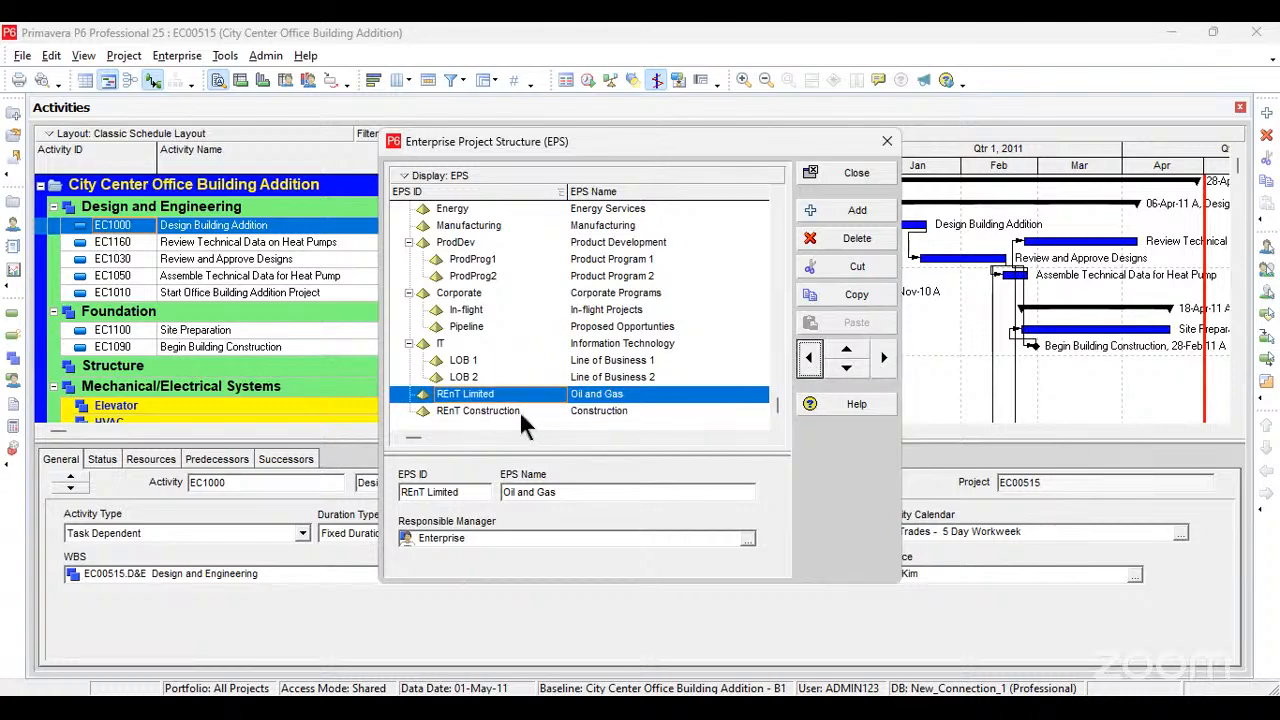
Step: Indent REnT Construction one level so it belongs under REnT Limited
{"action": "left_click", "coordinate": [519, 410]}
{"action": "left_click", "coordinate": [883, 357]}
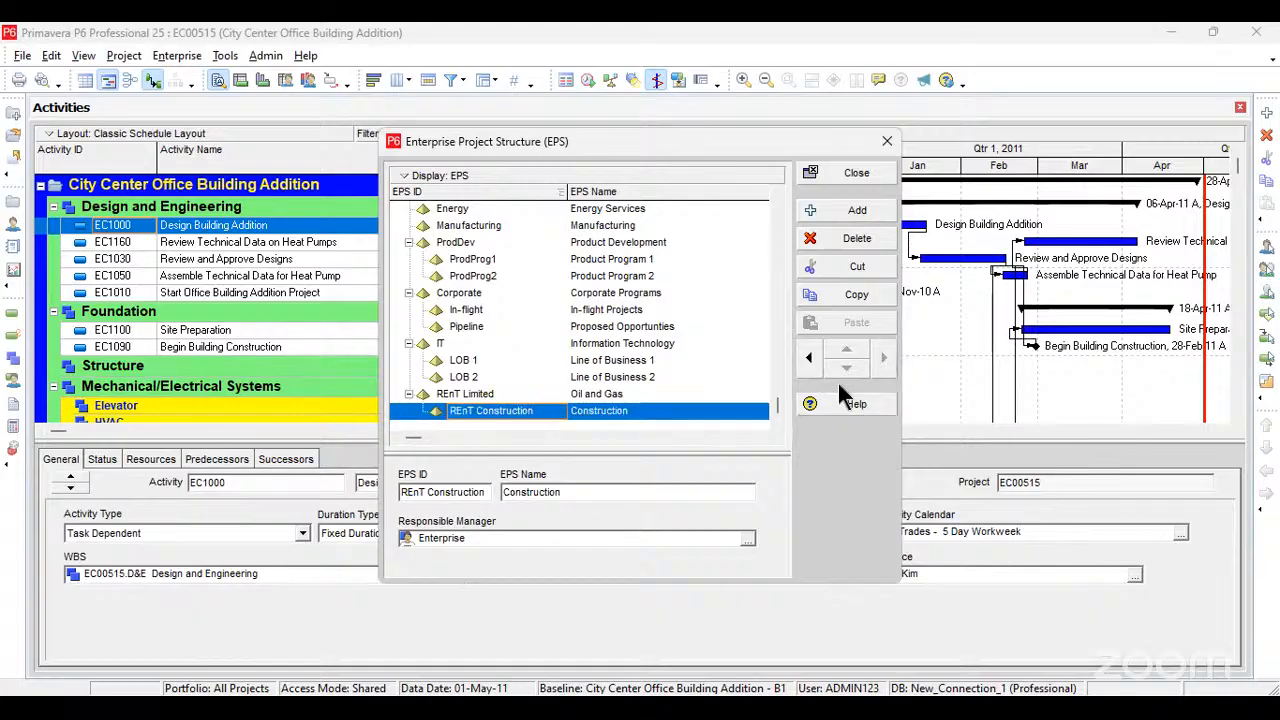
{"action": "left_click", "coordinate": [566, 437]}
{"action": "left_click", "coordinate": [438, 436]}
Step: Add a second child element under REnT Limited and set its EPS ID to Site 2
{"action": "left_click", "coordinate": [839, 210]}
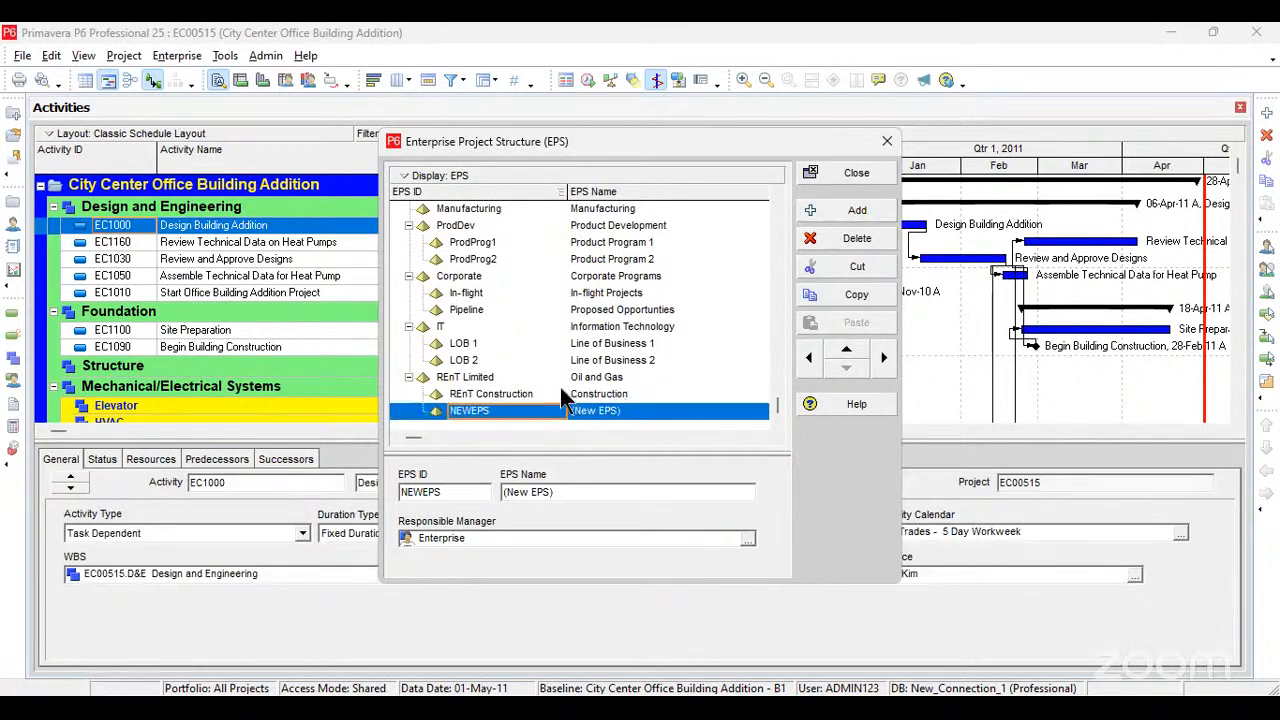
{"action": "left_click", "coordinate": [508, 408]}
{"action": "left_click_drag", "start_coordinate": [507, 414], "coordinate": [424, 415]}
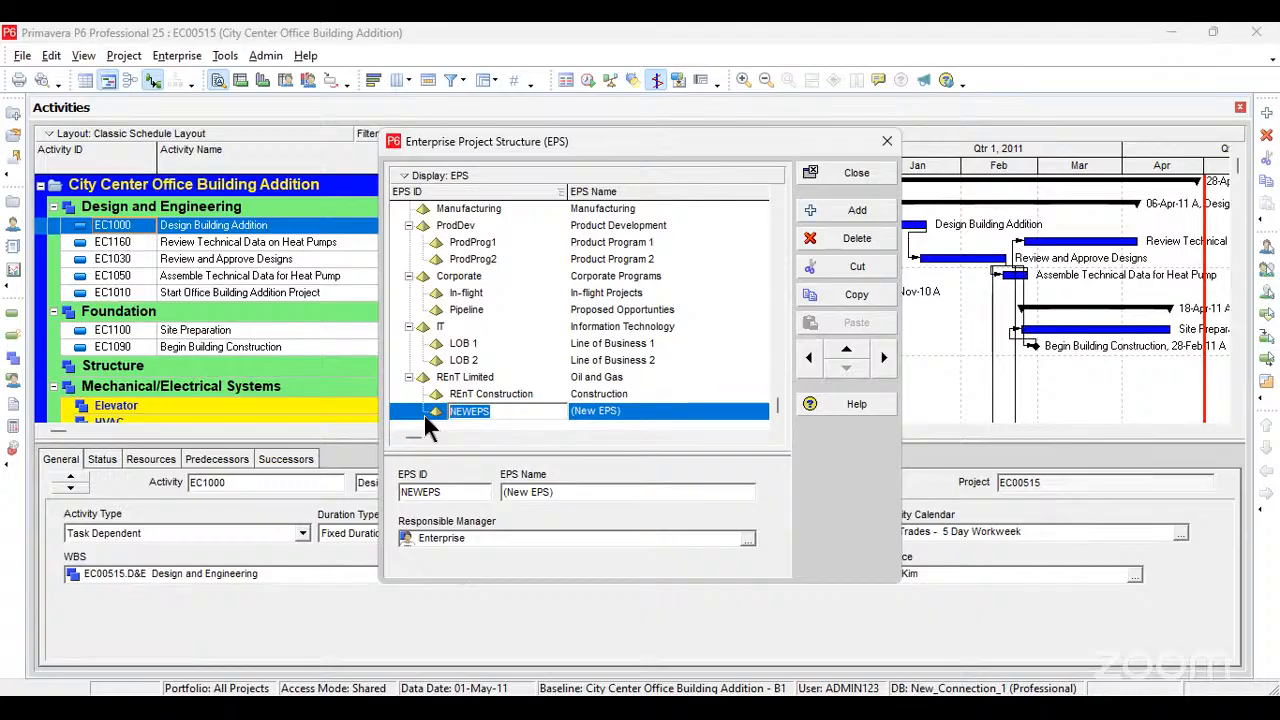
{"action": "type", "text": "Engineerig"}
{"action": "key", "text": "BackSpace"}
{"action": "type", "text": "ng"}
{"action": "double_click", "coordinate": [474, 413]}
{"action": "type", "text": "Site 2"}
Step: Set the EPS name of Site 2 to Engieering
{"action": "left_click", "coordinate": [644, 410]}
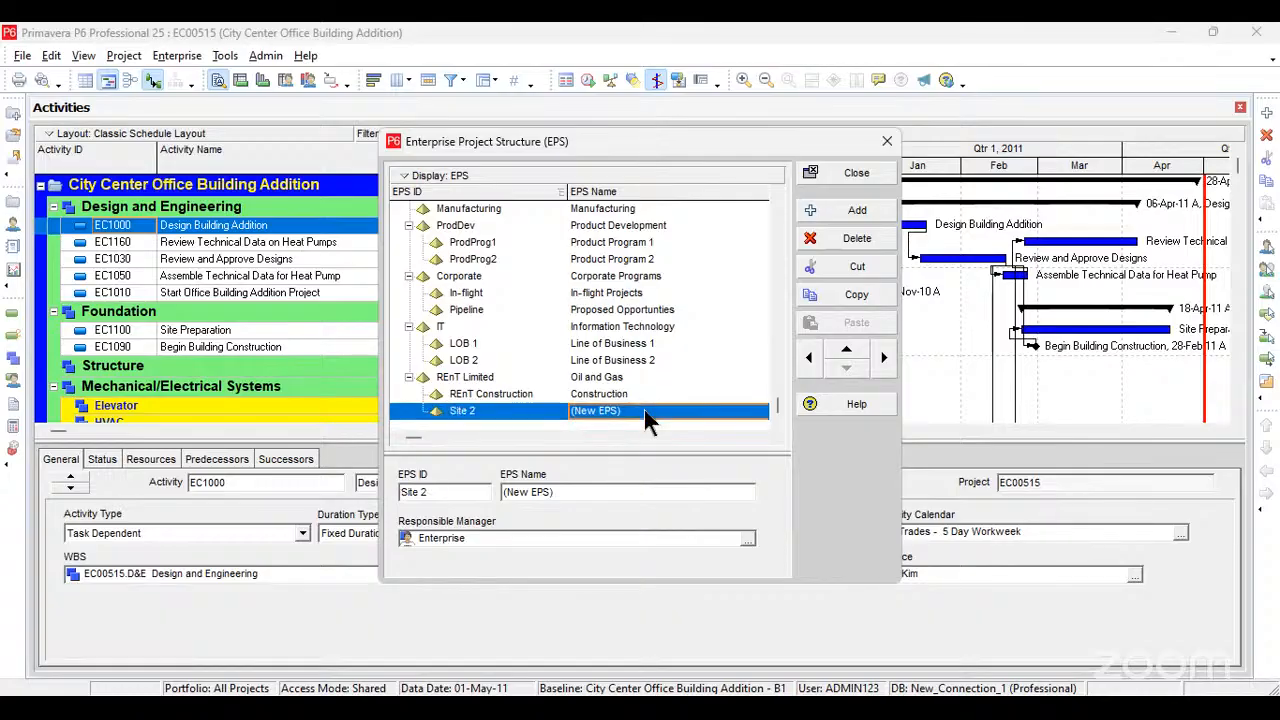
{"action": "left_click", "coordinate": [644, 409]}
{"action": "type", "text": "Engi"}
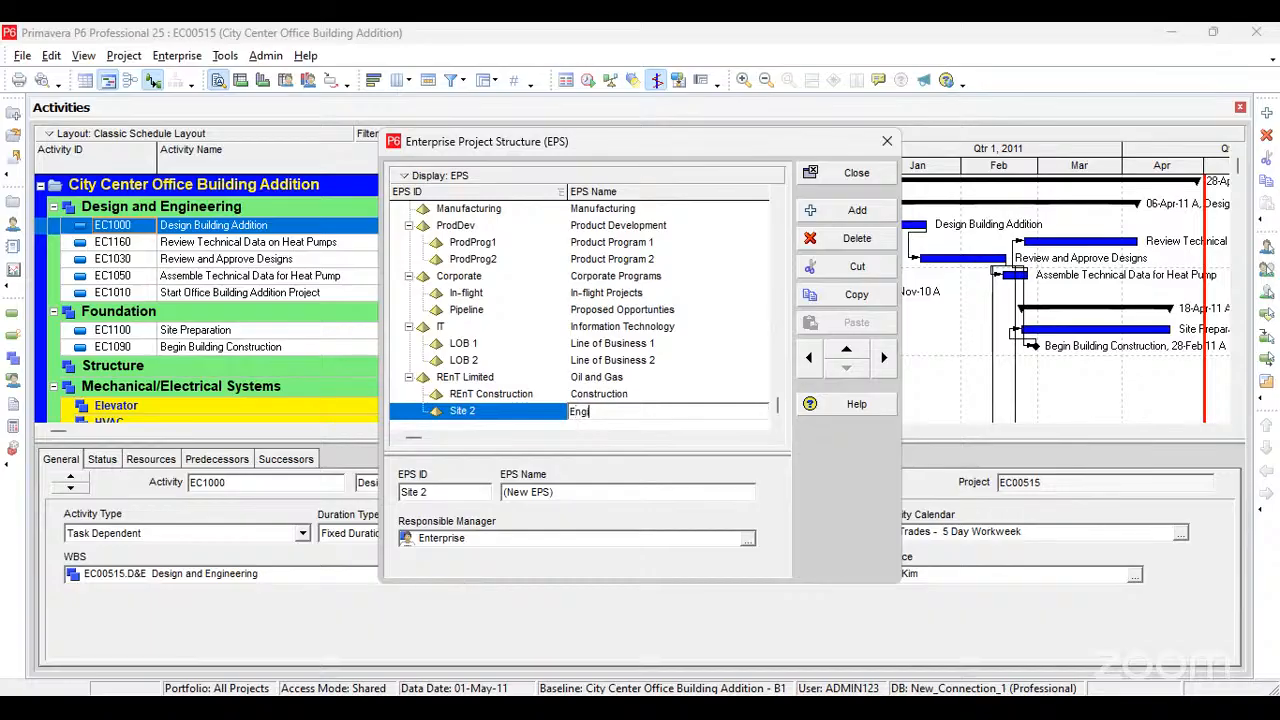
{"action": "type", "text": "eering"}
{"action": "left_click", "coordinate": [712, 393]}
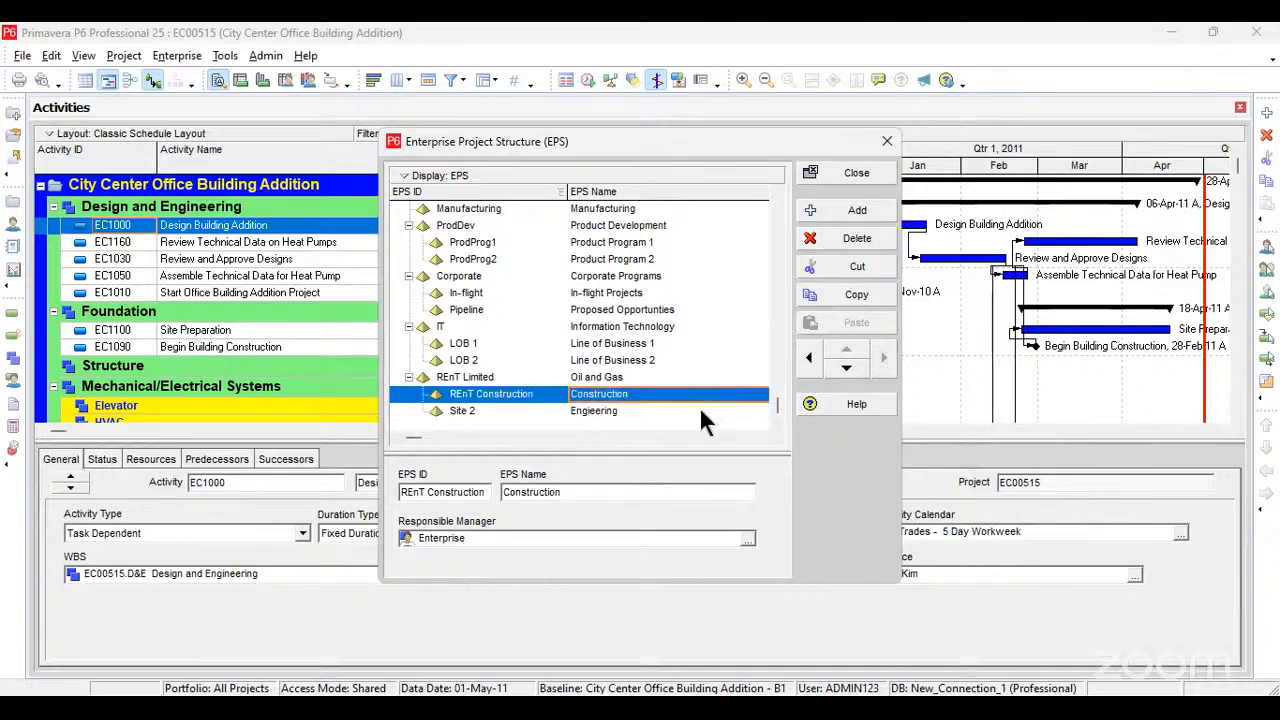
Step: Add another element after Site 2 under REnT Limited and set its EPS ID to Site 3
{"action": "left_click", "coordinate": [699, 406]}
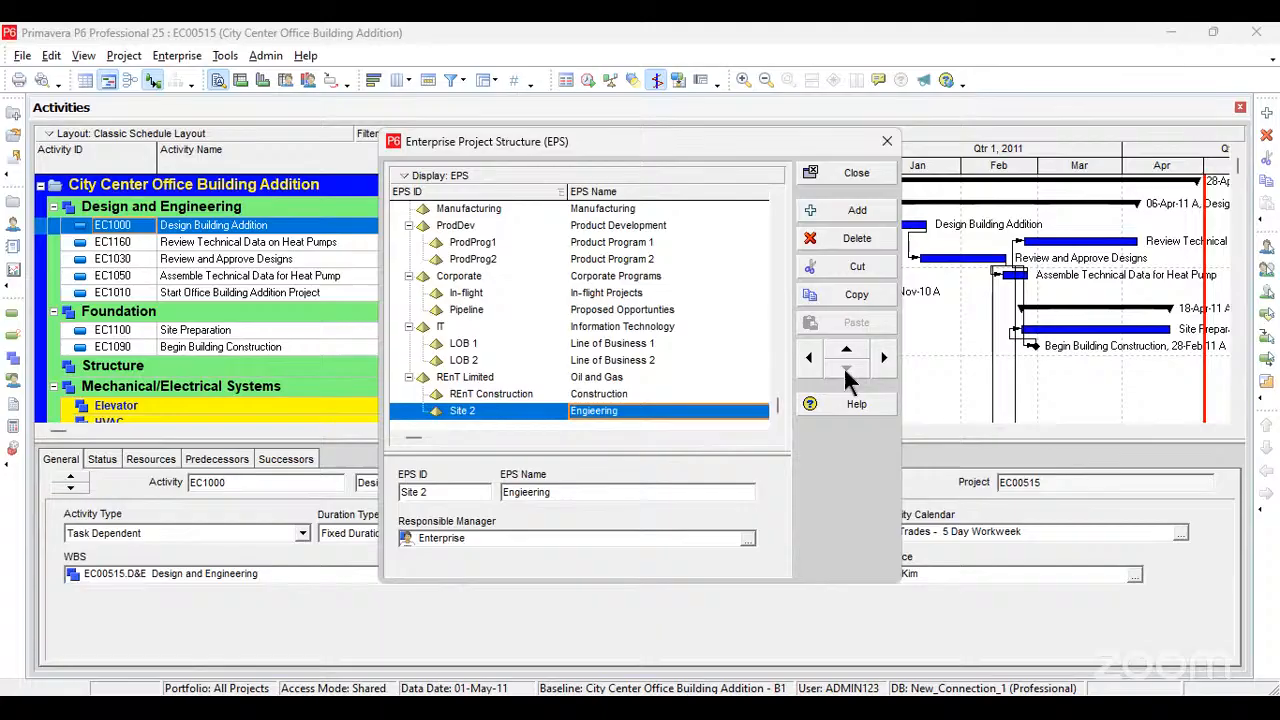
{"action": "left_click", "coordinate": [845, 218]}
{"action": "left_click", "coordinate": [512, 409]}
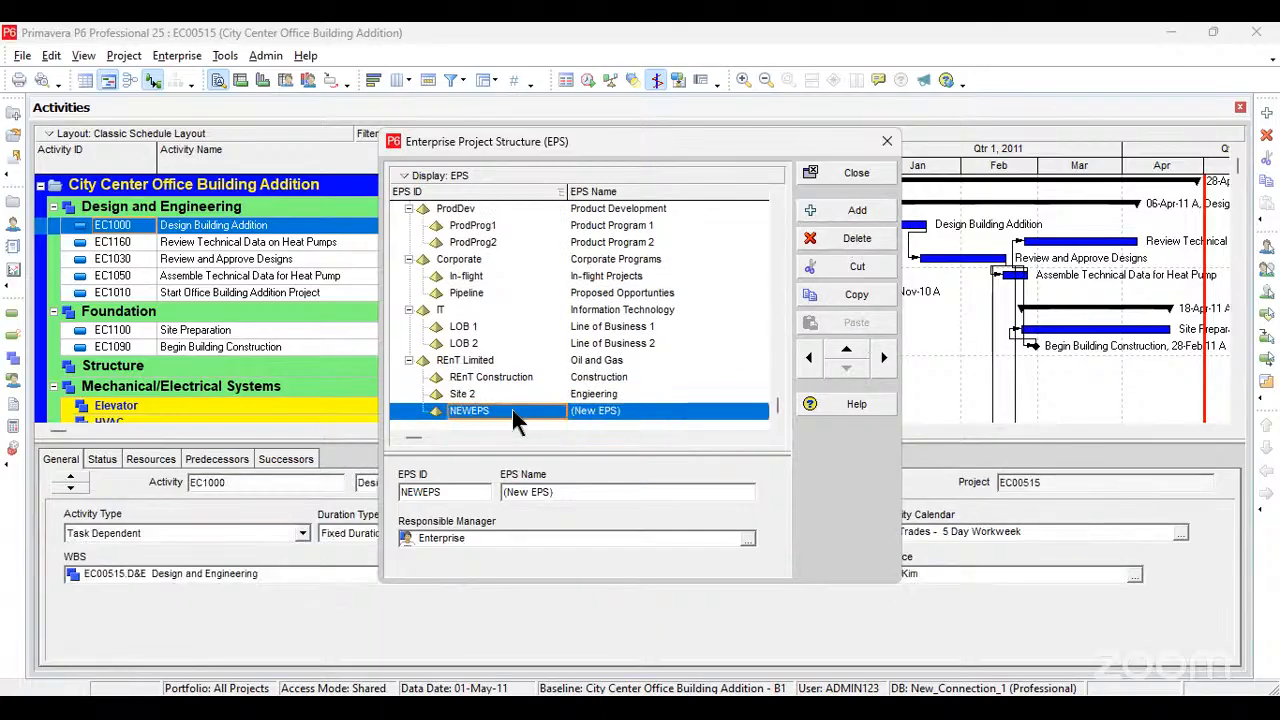
{"action": "left_click", "coordinate": [512, 409]}
{"action": "left_click_drag", "start_coordinate": [512, 409], "coordinate": [441, 403]}
{"action": "type", "text": "si"}
{"action": "key", "text": "BackSpace"}
{"action": "key", "text": "BackSpace"}
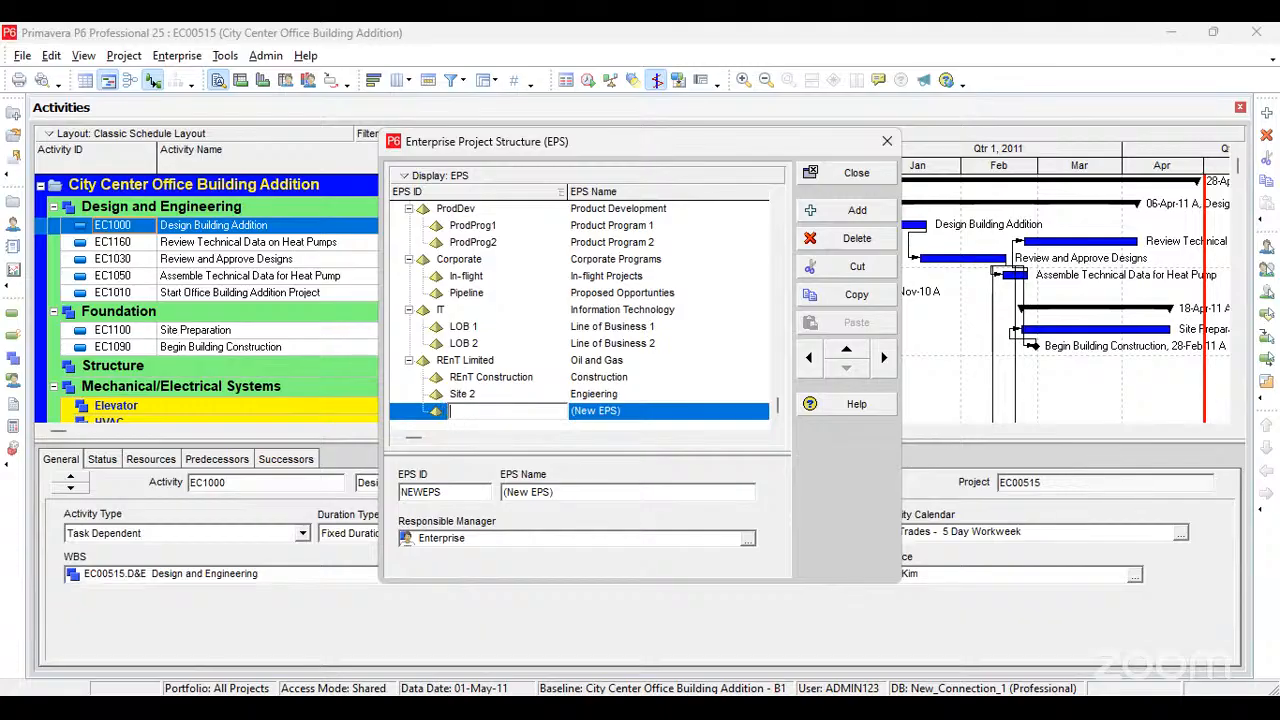
{"action": "type", "text": "Site 3"}
Step: Set the EPS name of Site 3 to Fabrication and close the Enterprise Project Structure window
{"action": "left_click", "coordinate": [646, 410]}
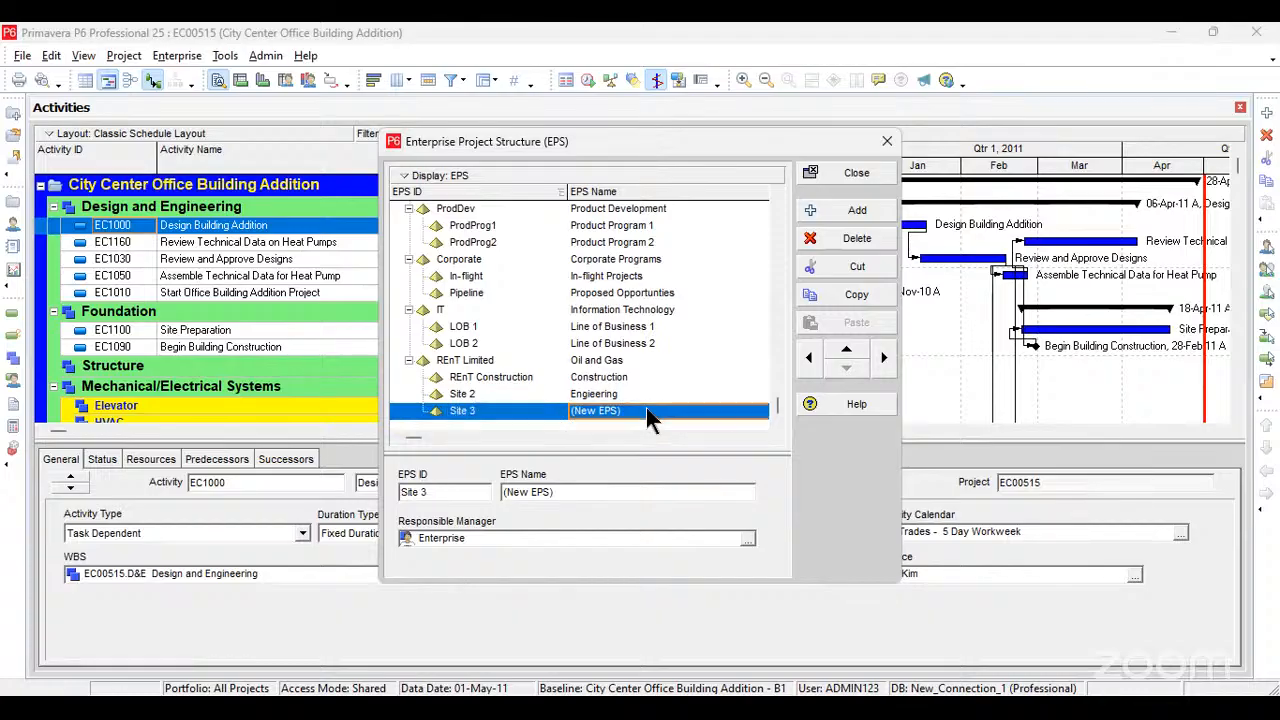
{"action": "left_click", "coordinate": [646, 410]}
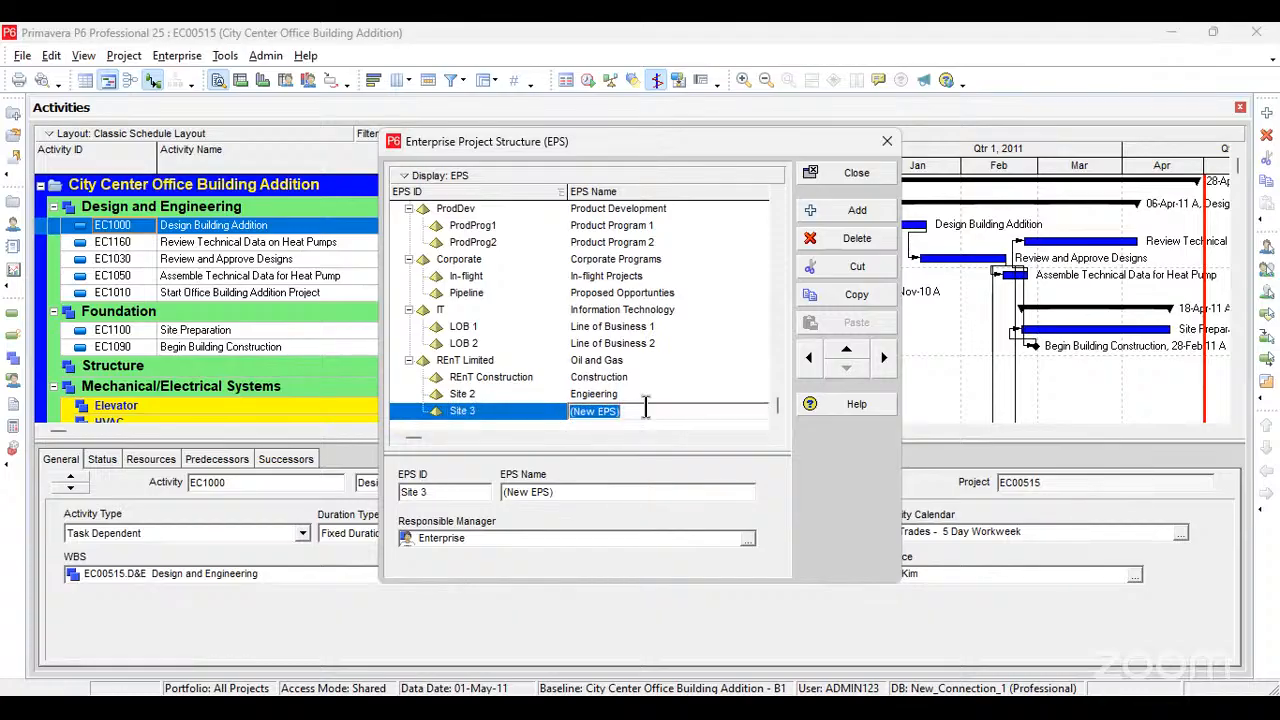
{"action": "type", "text": "a"}
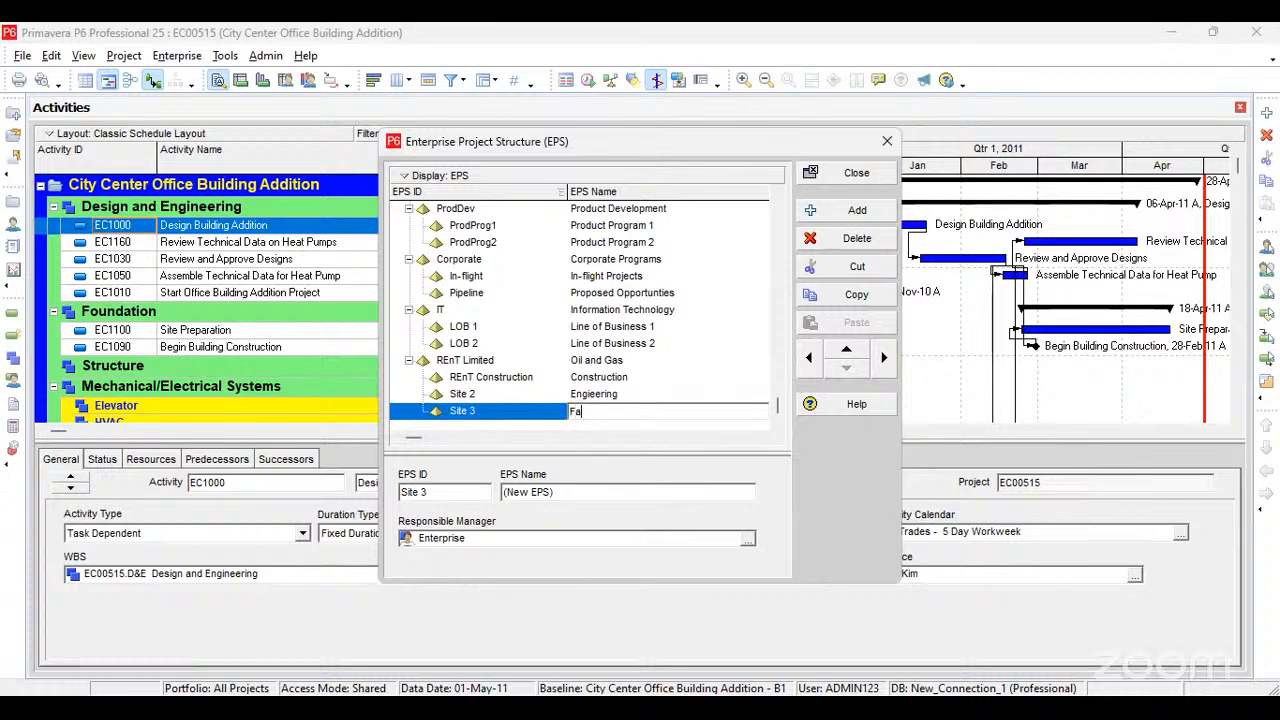
{"action": "type", "text": "brication"}
{"action": "left_click", "coordinate": [631, 394]}
{"action": "left_click", "coordinate": [862, 173]}
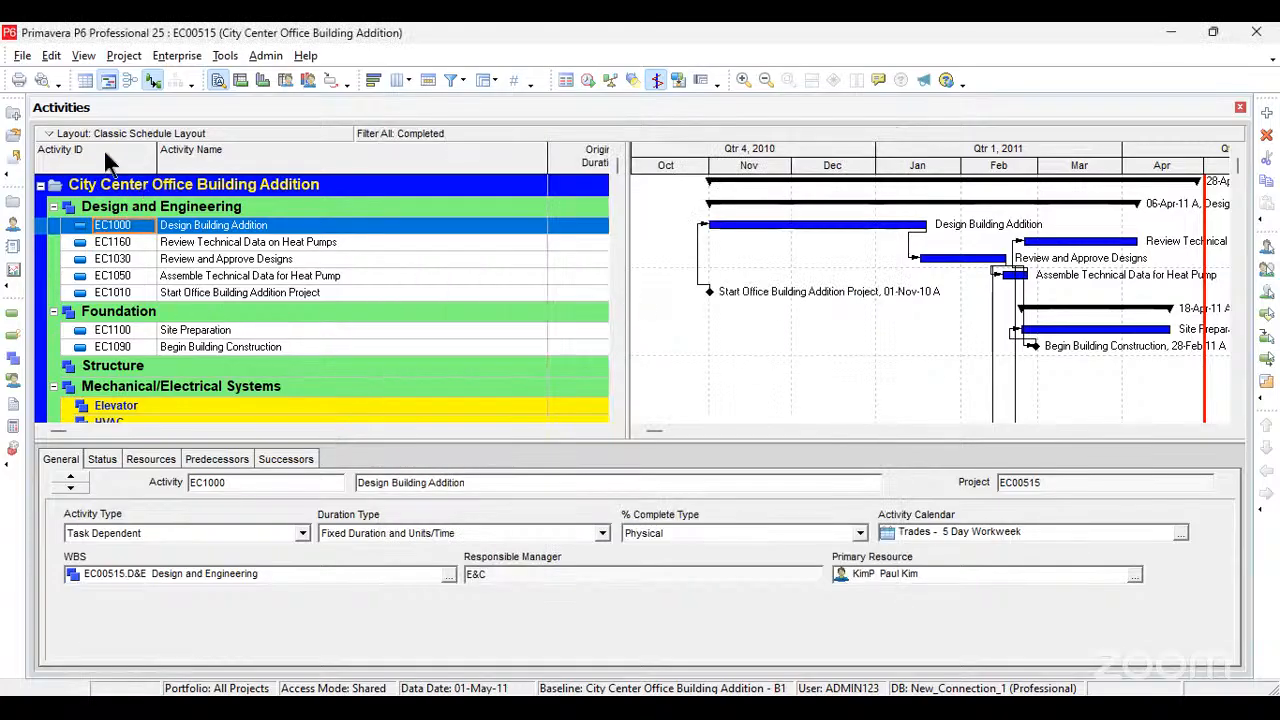
Step: Open the Projects view and point out the REnT Limited branch with its child elements
{"action": "left_click", "coordinate": [196, 57]}
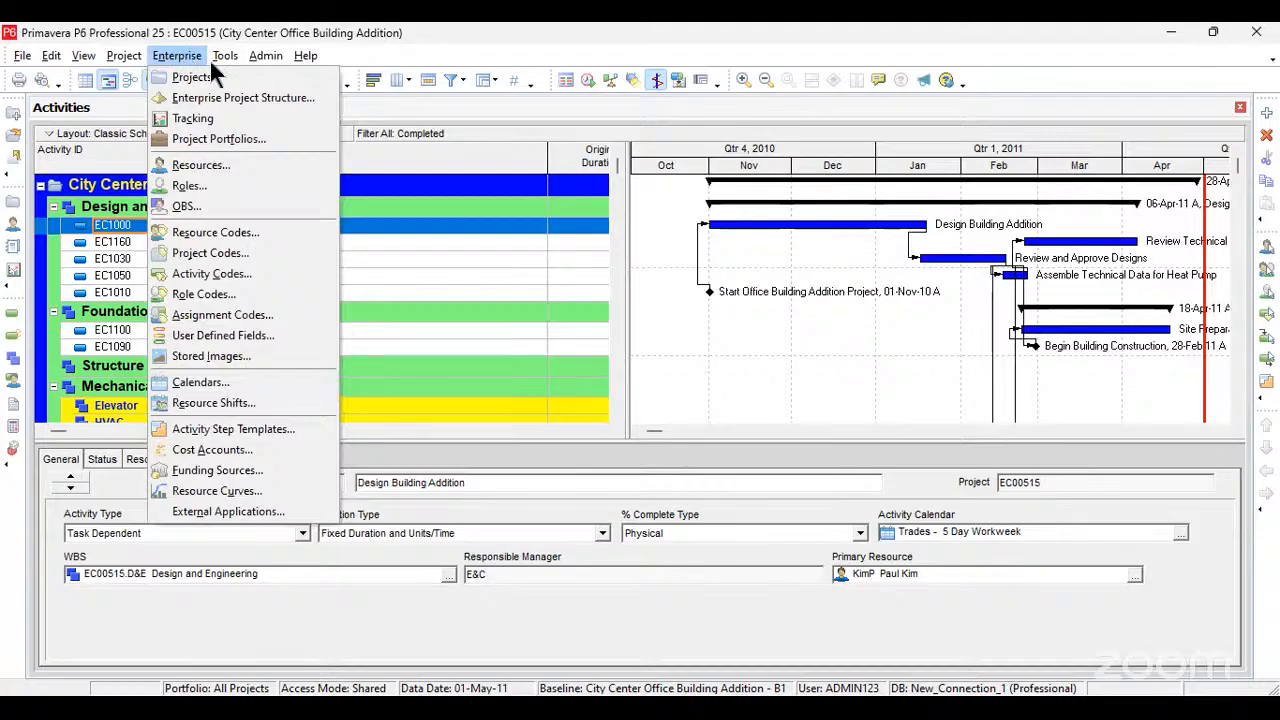
{"action": "left_click", "coordinate": [181, 75]}
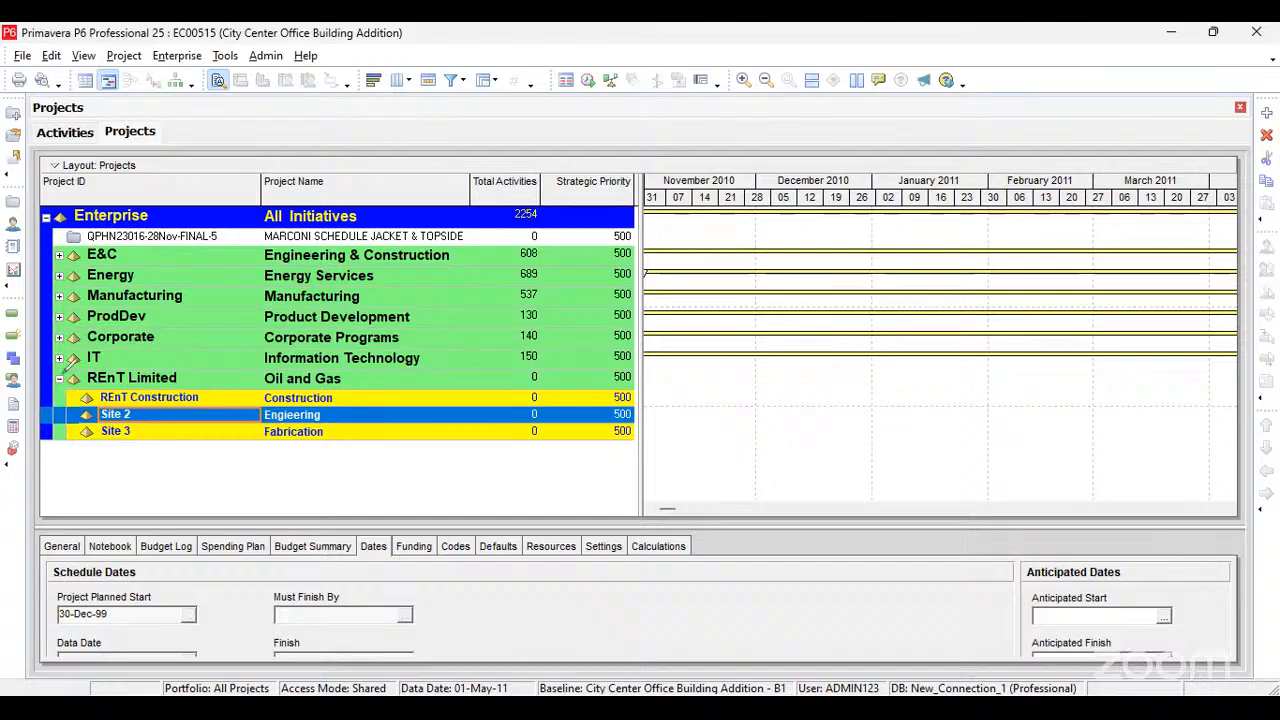
{"action": "left_click_drag", "start_coordinate": [61, 377], "coordinate": [397, 359]}
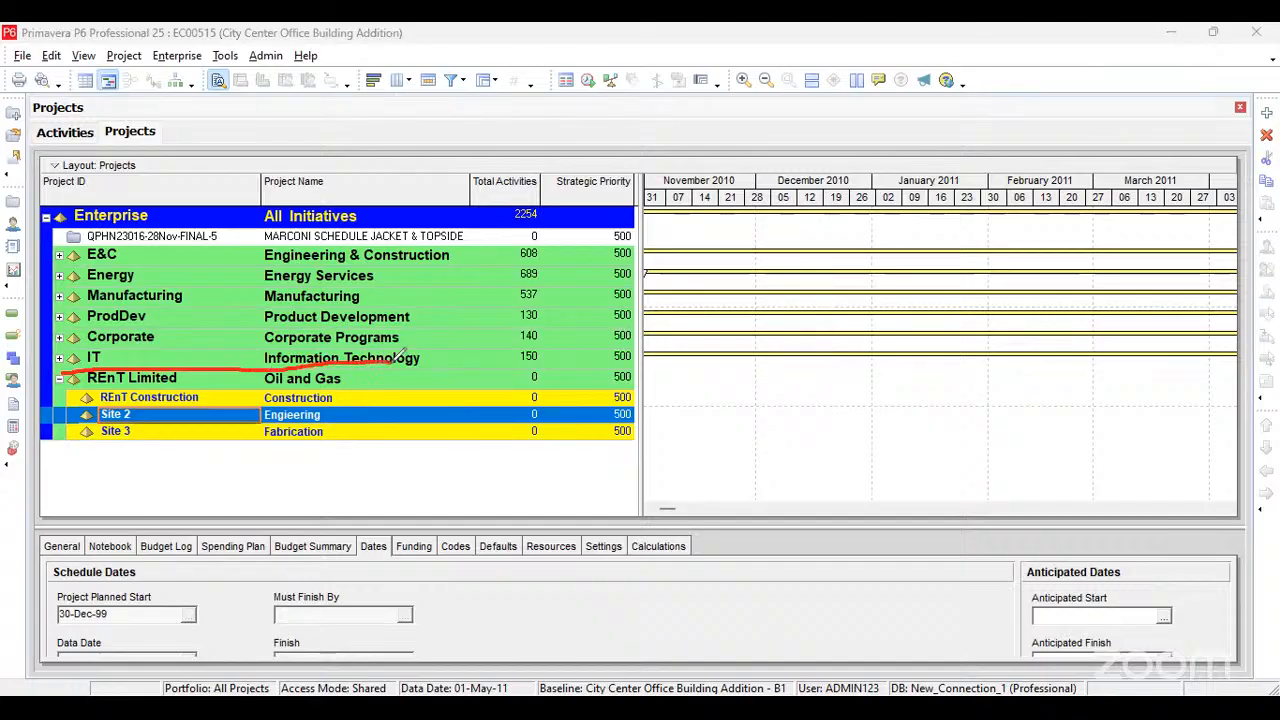
{"action": "mouse_move", "coordinate": [400, 357]}
{"action": "left_mouse_down"}
{"action": "mouse_move", "coordinate": [393, 430]}
{"action": "mouse_move", "coordinate": [372, 455]}
{"action": "mouse_move", "coordinate": [75, 452]}
{"action": "mouse_move", "coordinate": [64, 378]}
{"action": "left_mouse_up"}
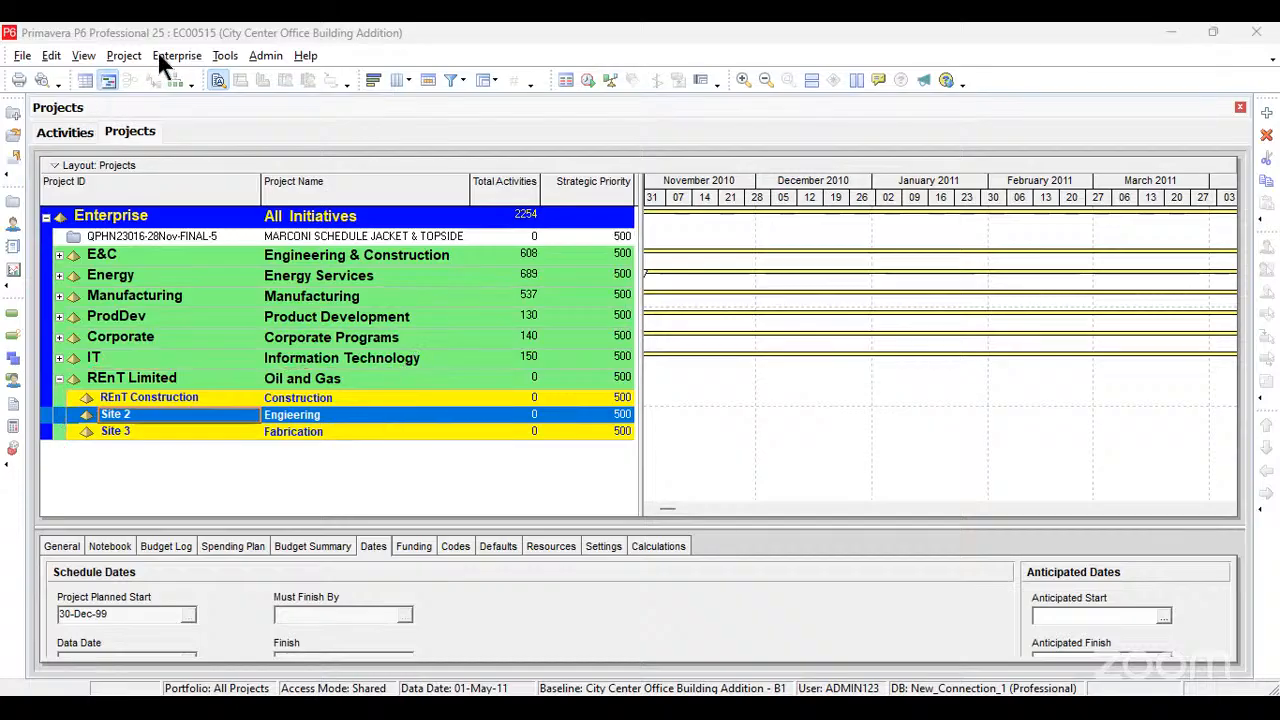
Step: Reopen the Enterprise Project Structure window and select the REnT Limited element
{"action": "left_click", "coordinate": [185, 52]}
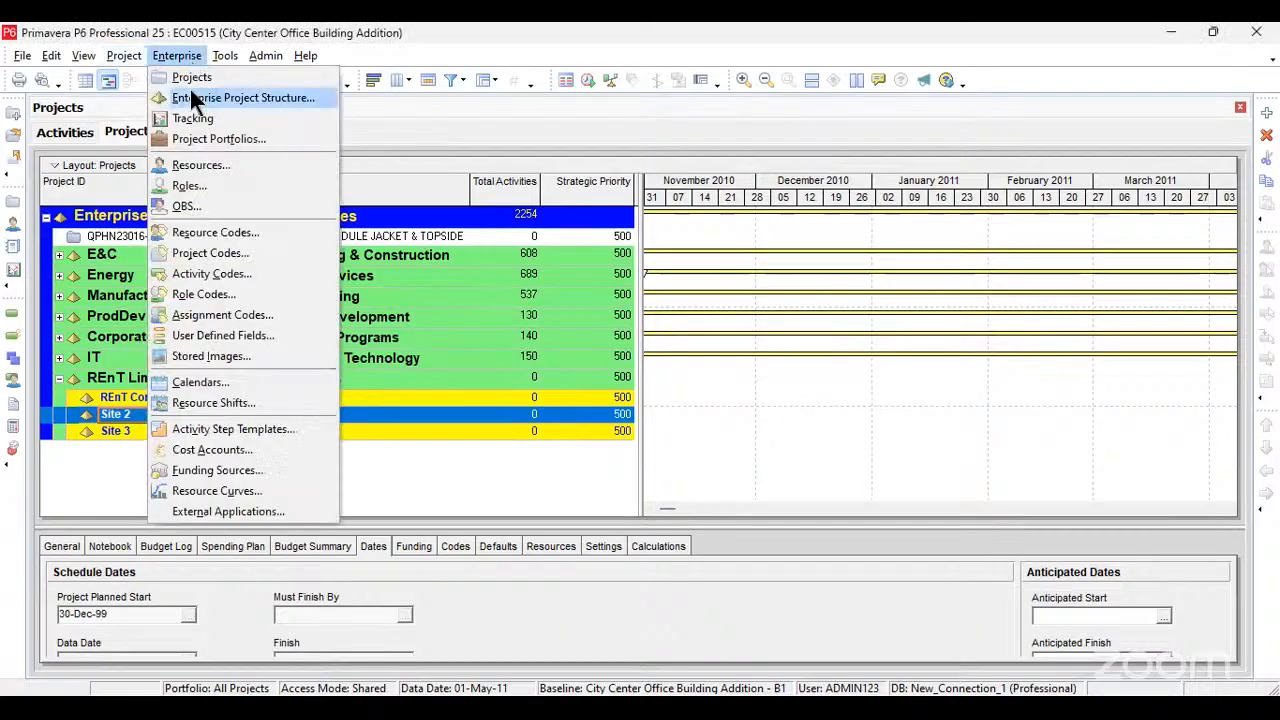
{"action": "key", "text": "Escape"}
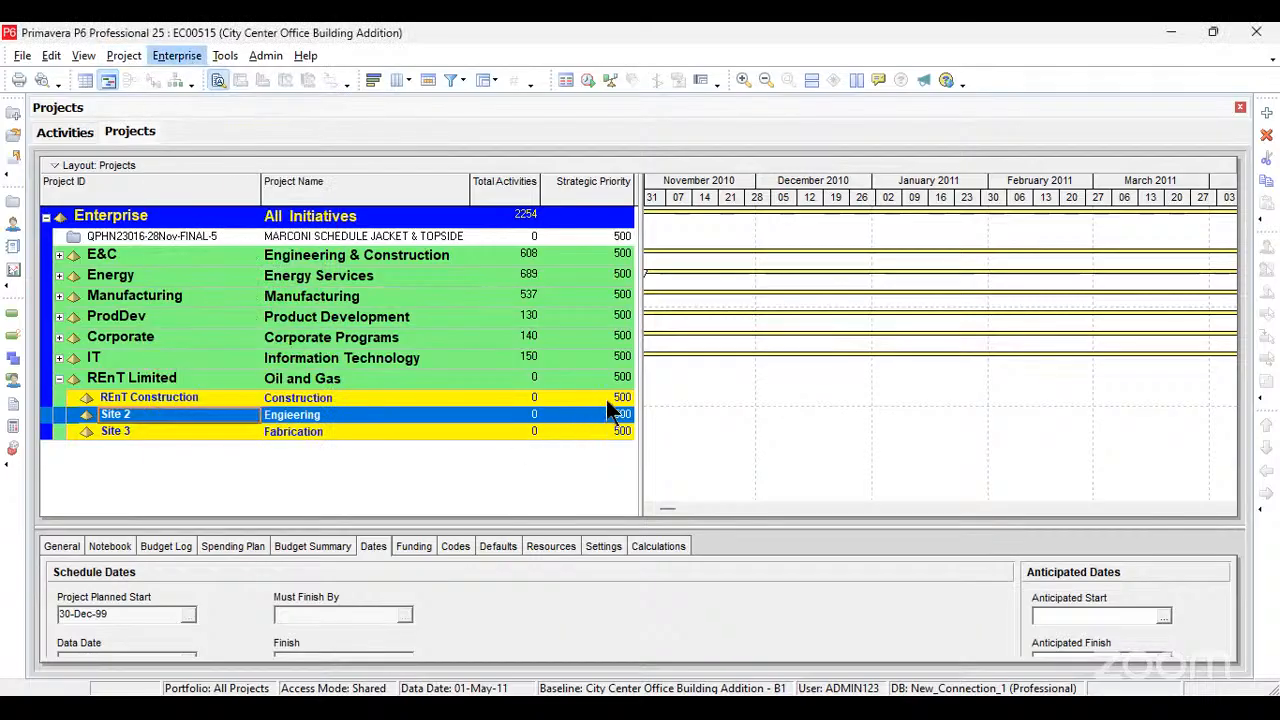
{"action": "left_click", "coordinate": [636, 394]}
Step: Change the EPS name of REnT Limited to ROYALGRAND ENGINNERING
{"action": "left_click", "coordinate": [636, 394]}
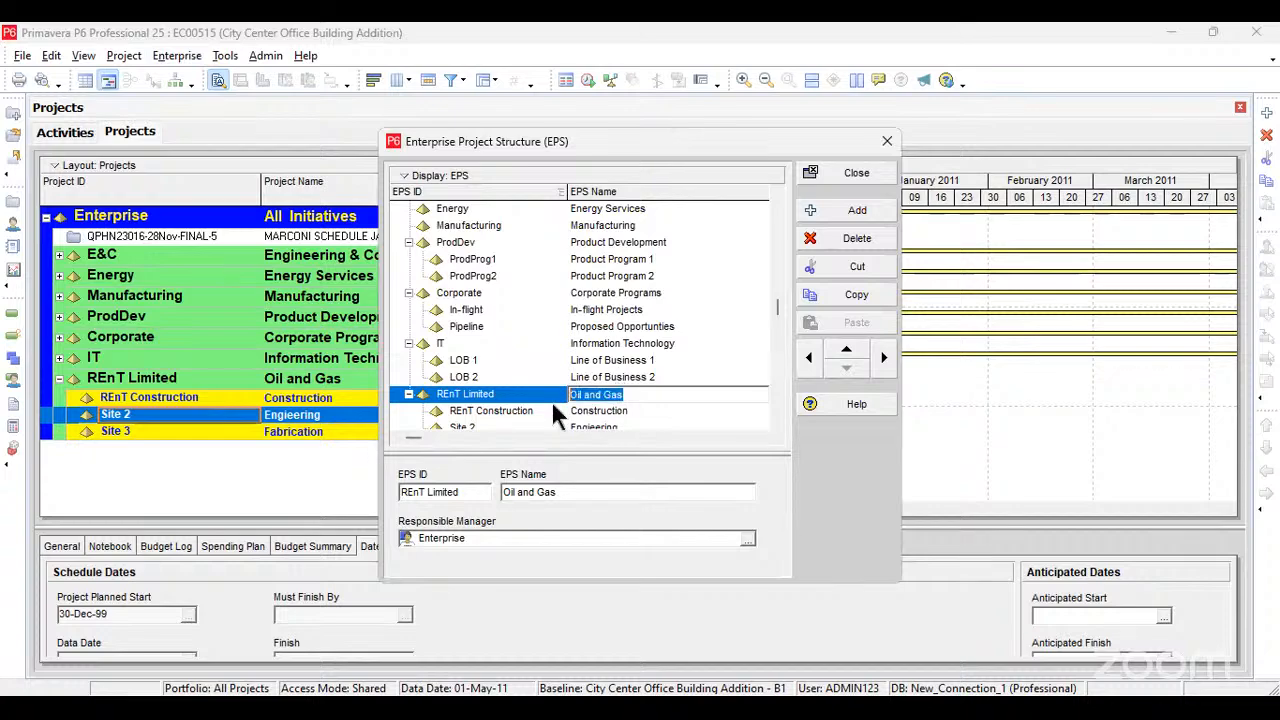
{"action": "key", "text": "BackSpace"}
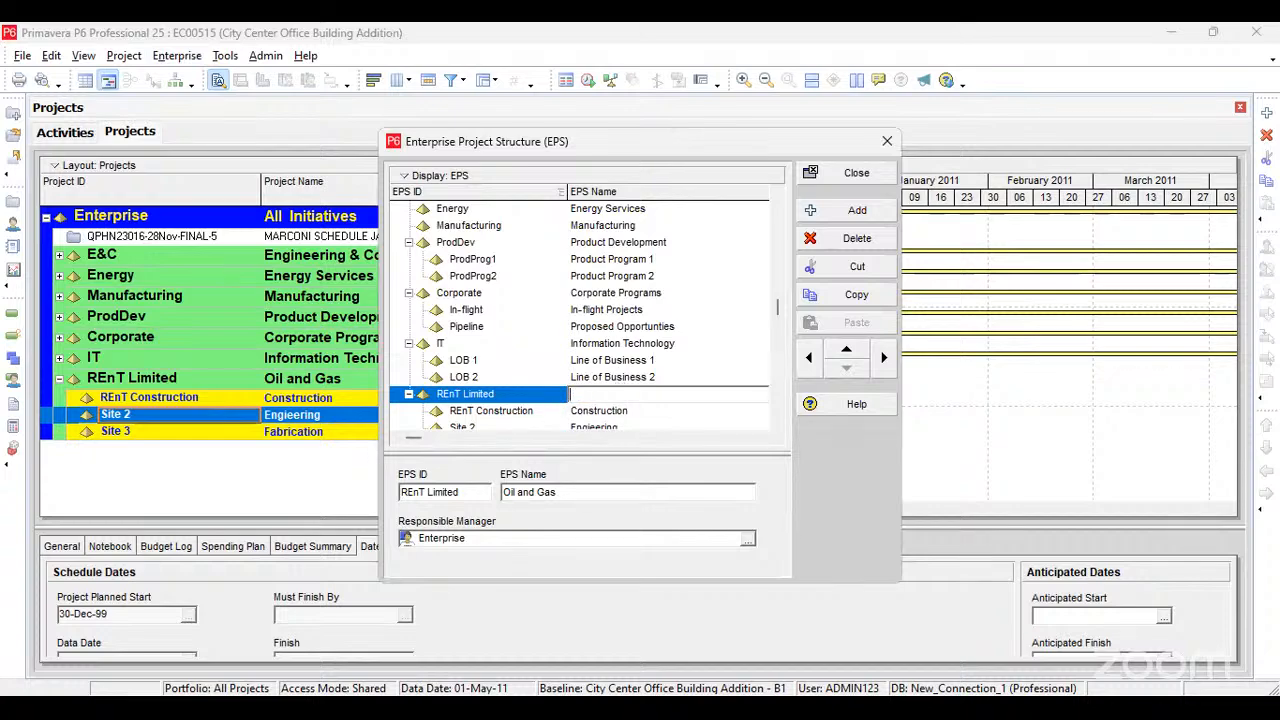
{"action": "type", "text": "ROYALGRAND ENGINNERING"}
{"action": "left_click", "coordinate": [515, 410]}
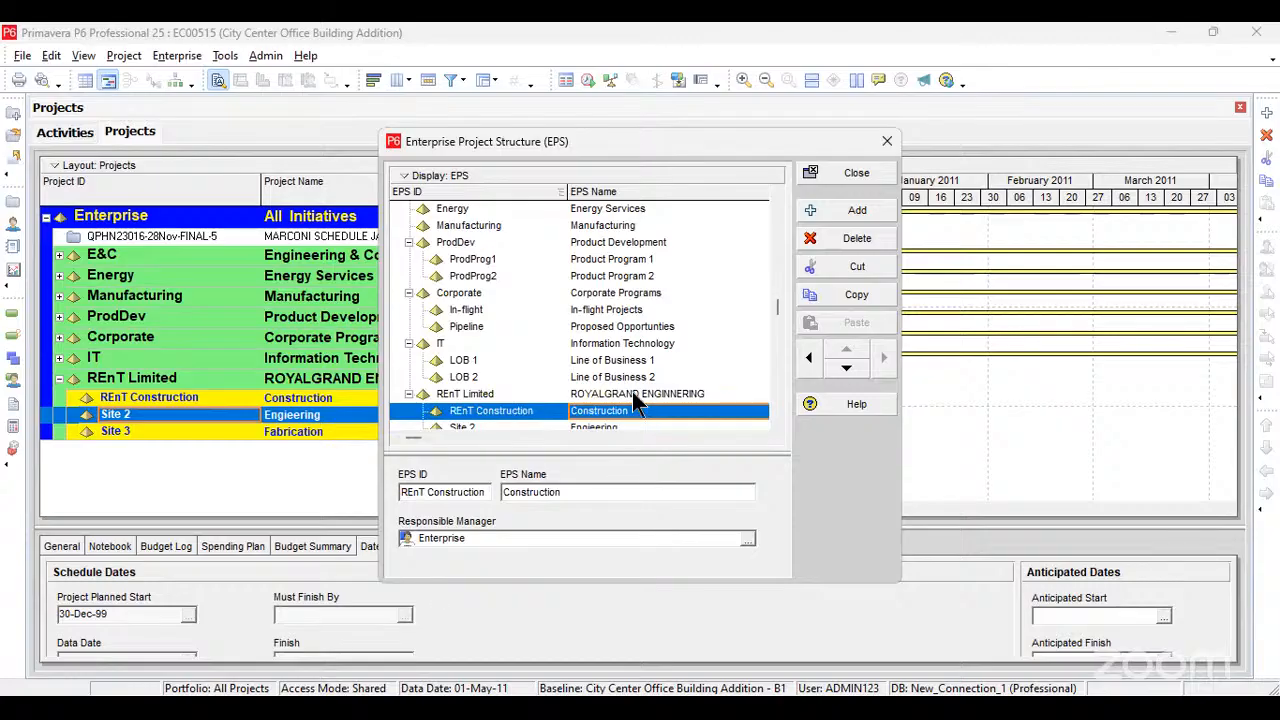
Step: Replace the EPS name of REnT Limited with ALL PROJECTS
{"action": "scroll", "coordinate": [585, 335], "scroll_direction": "up", "scroll_amount": 1}
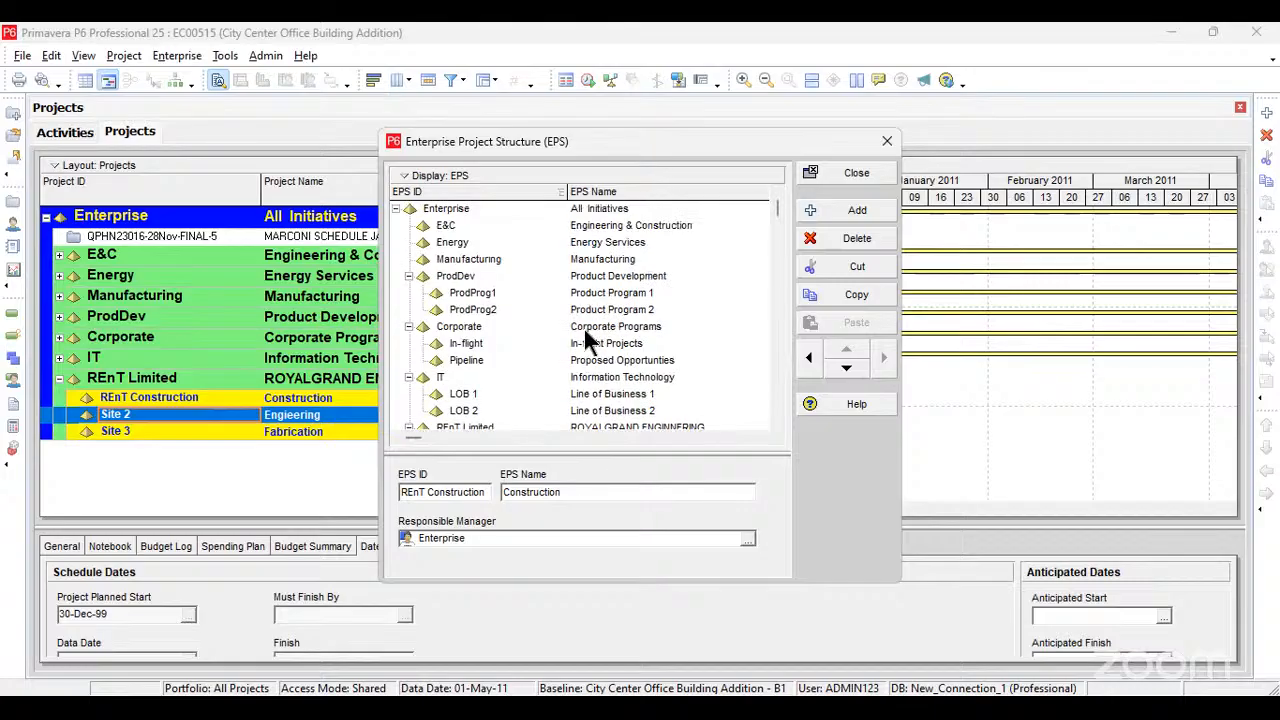
{"action": "scroll", "coordinate": [588, 340], "scroll_direction": "down", "scroll_amount": 2}
{"action": "left_click", "coordinate": [642, 361]}
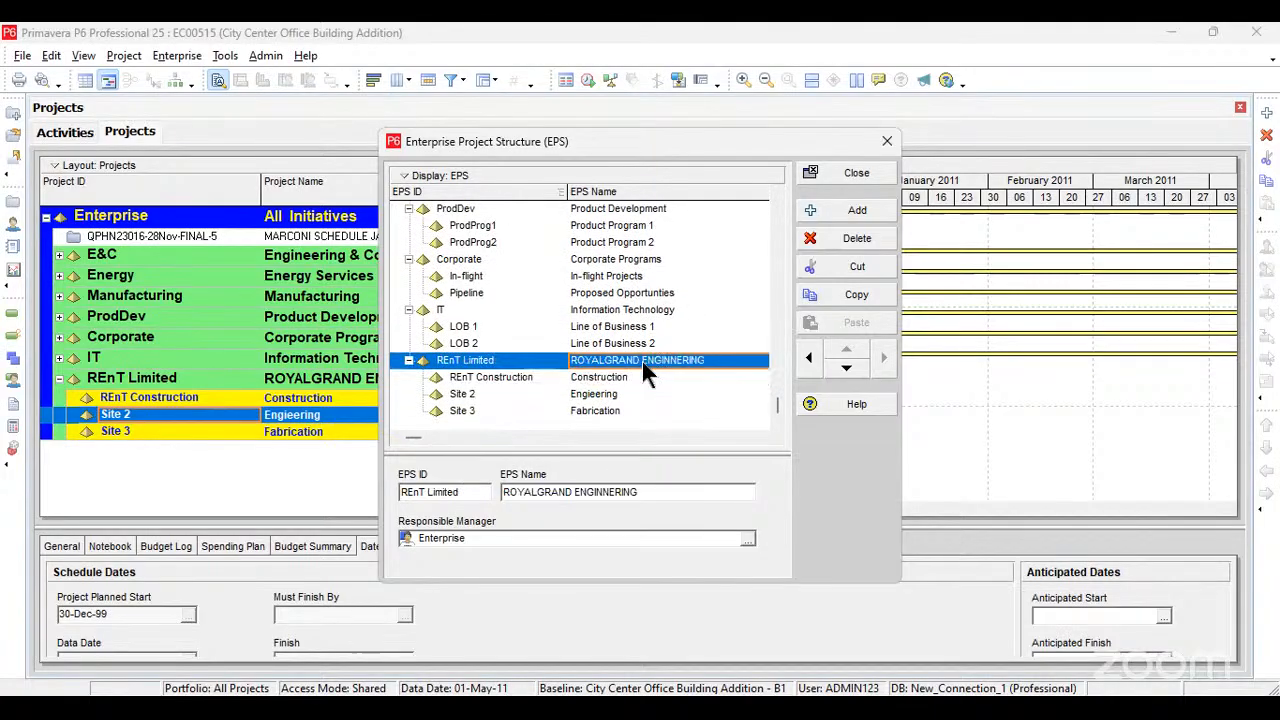
{"action": "double_click", "coordinate": [642, 361]}
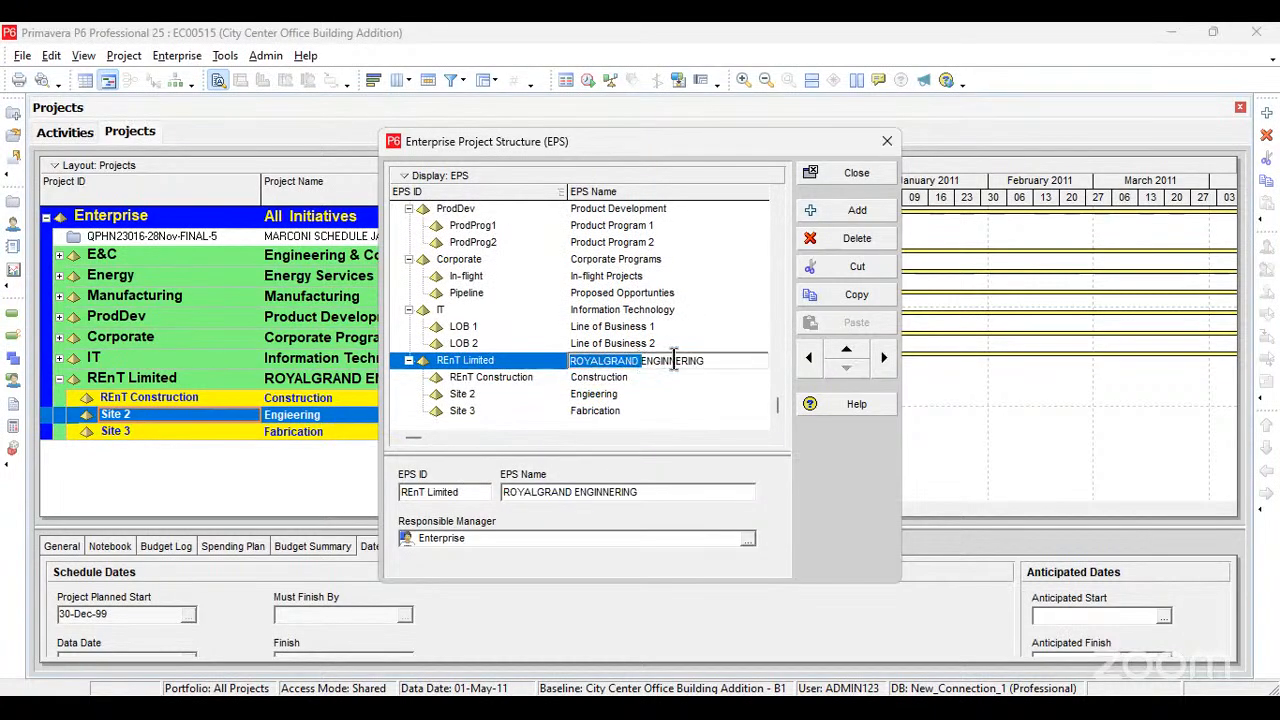
{"action": "triple_click", "coordinate": [646, 362]}
{"action": "type", "text": "aL"}
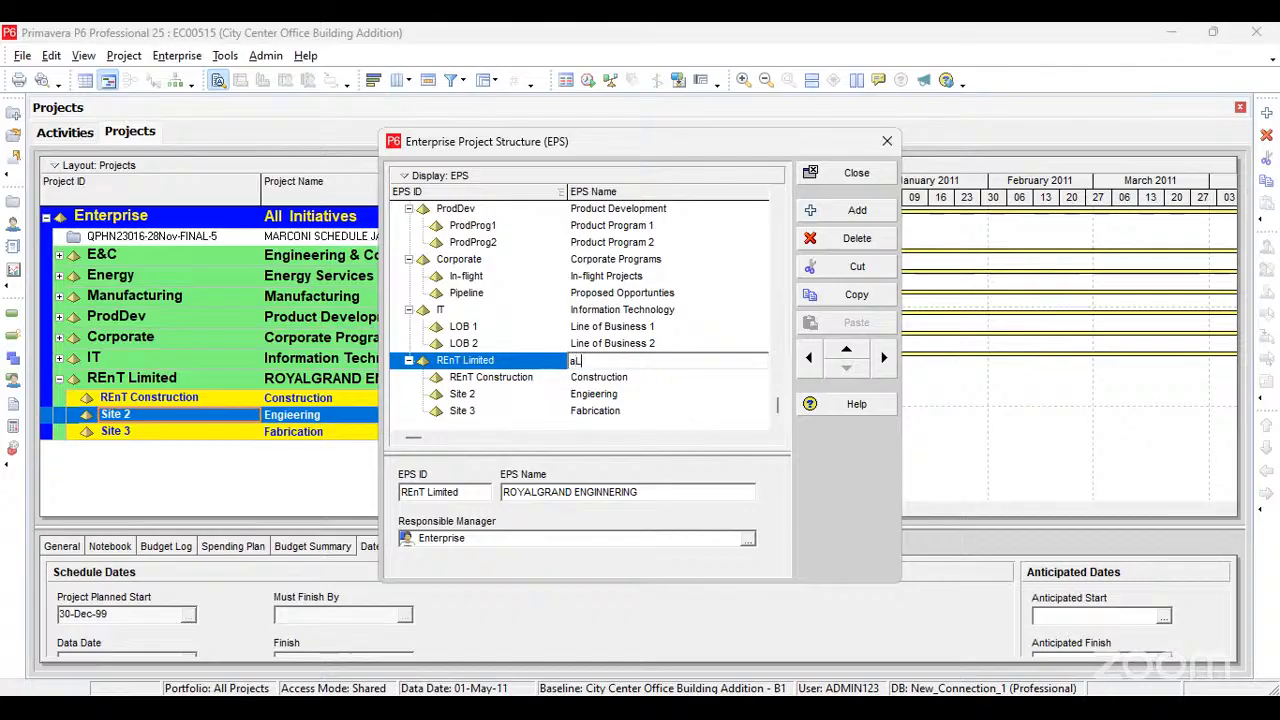
{"action": "key", "text": "BackSpace"}
{"action": "key", "text": "BackSpace"}
{"action": "type", "text": "ALL PROJECTS"}
{"action": "left_click", "coordinate": [618, 375]}
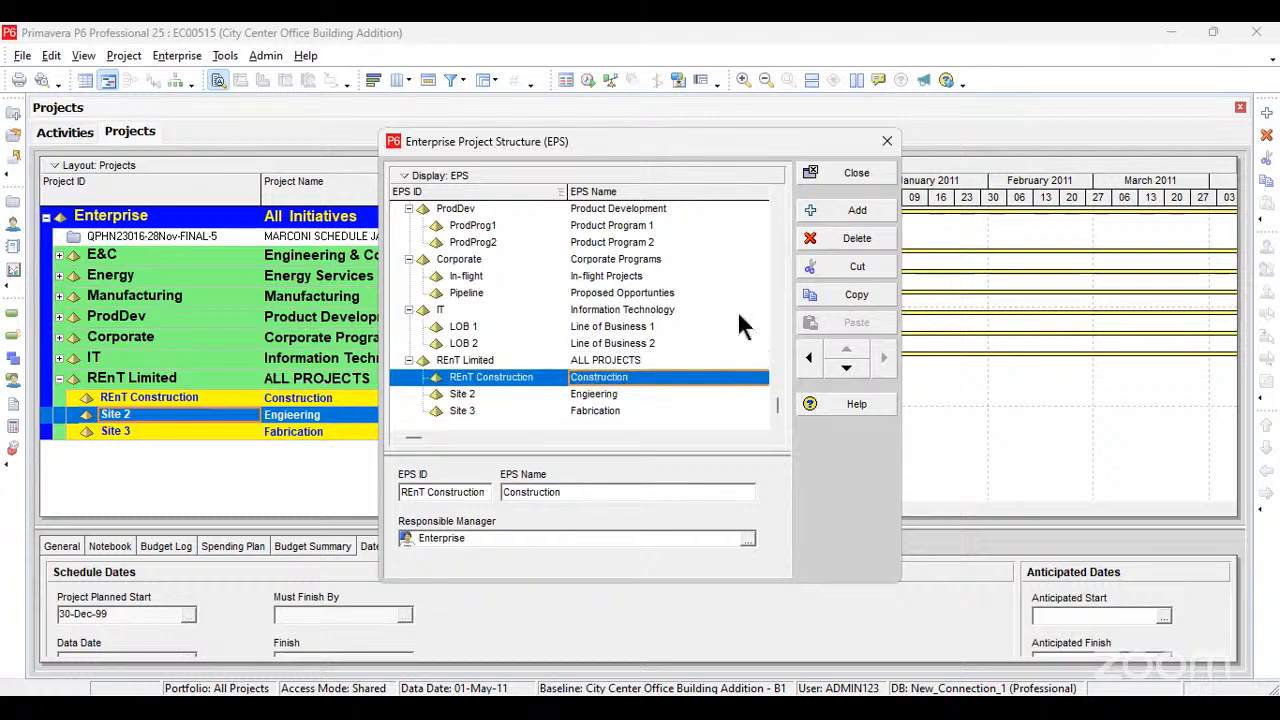
Step: Add a fourth child element under REnT Limited and set its EPS ID to Site 4
{"action": "left_click", "coordinate": [857, 211]}
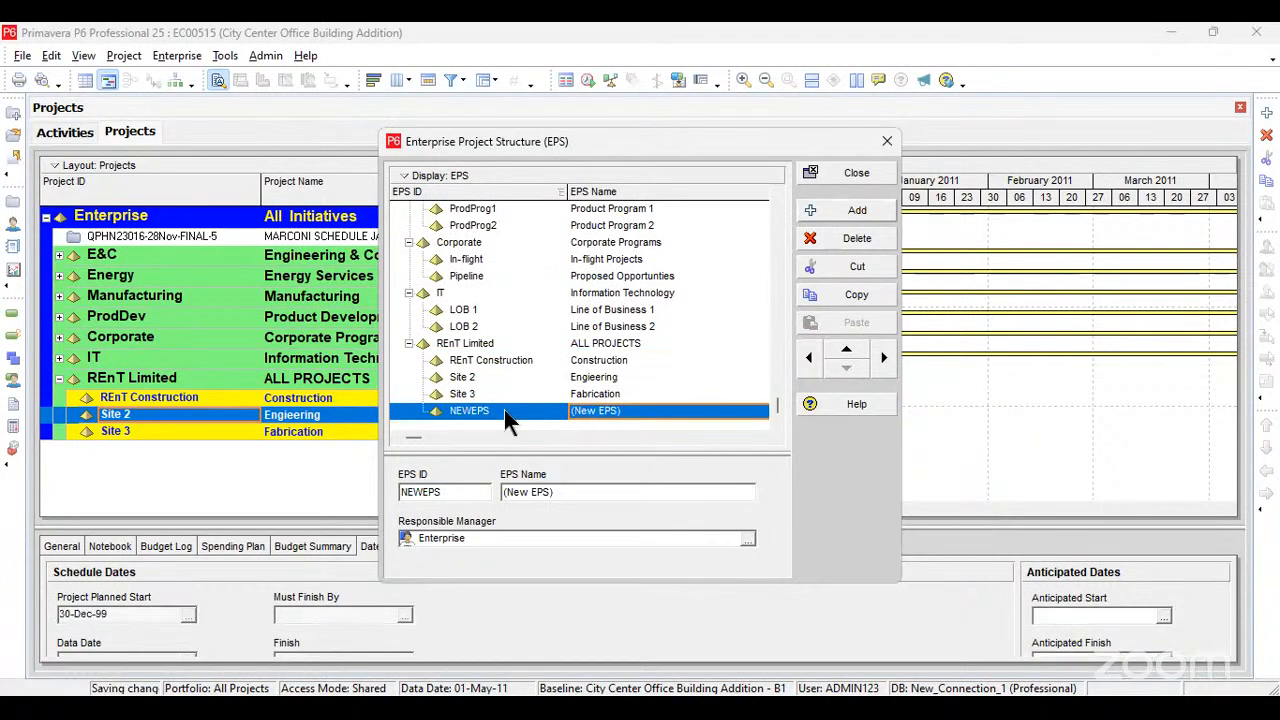
{"action": "left_click", "coordinate": [500, 412]}
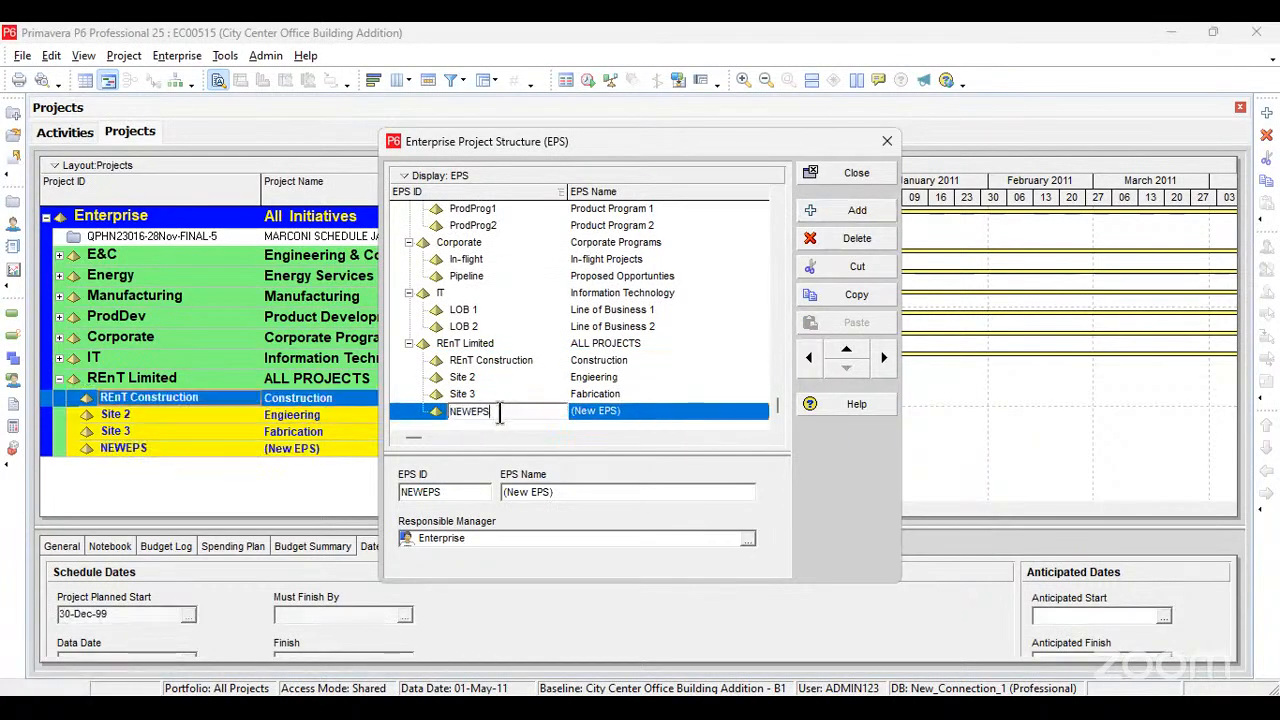
{"action": "left_click_drag", "start_coordinate": [500, 412], "coordinate": [424, 413]}
{"action": "type", "text": "sITE"}
{"action": "key", "text": "BackSpace"}
{"action": "key", "text": "BackSpace"}
{"action": "key", "text": "BackSpace"}
{"action": "key", "text": "BackSpace"}
{"action": "type", "text": "Site 4"}
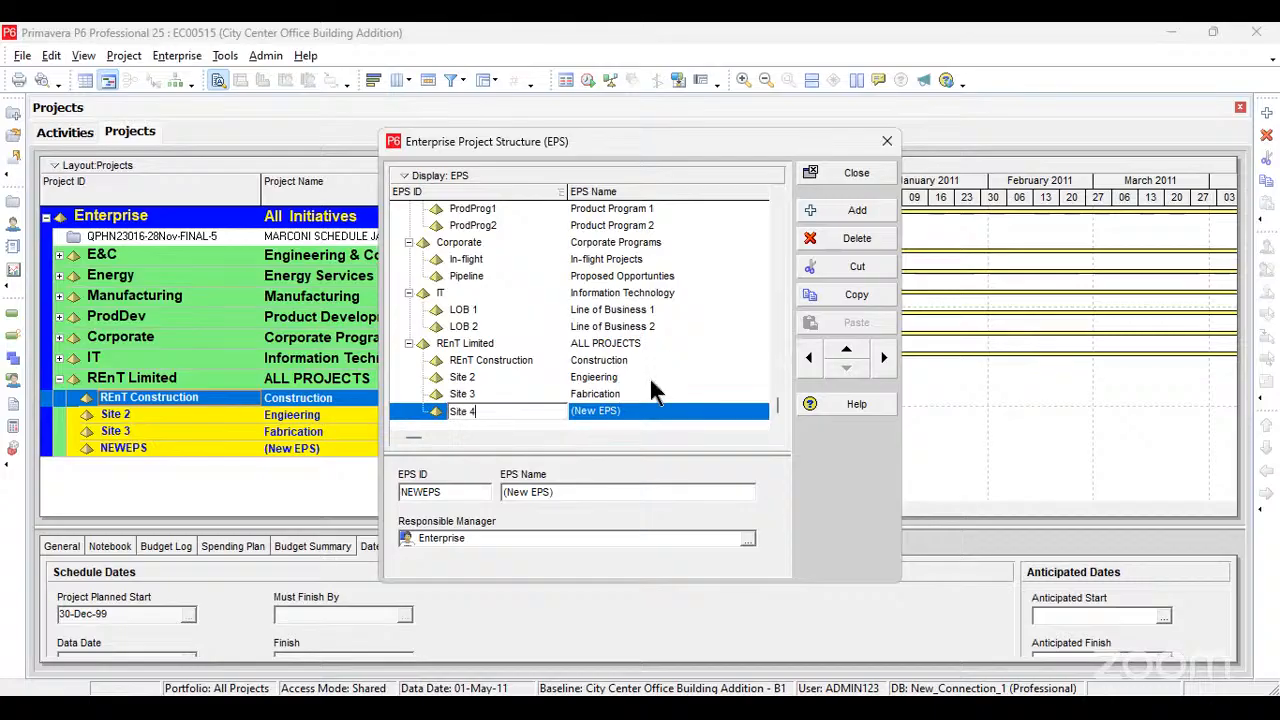
Step: Set the EPS name of Site 4 to Oil and Gas and close the Enterprise Project Structure window
{"action": "left_click", "coordinate": [656, 411]}
{"action": "left_click", "coordinate": [656, 411]}
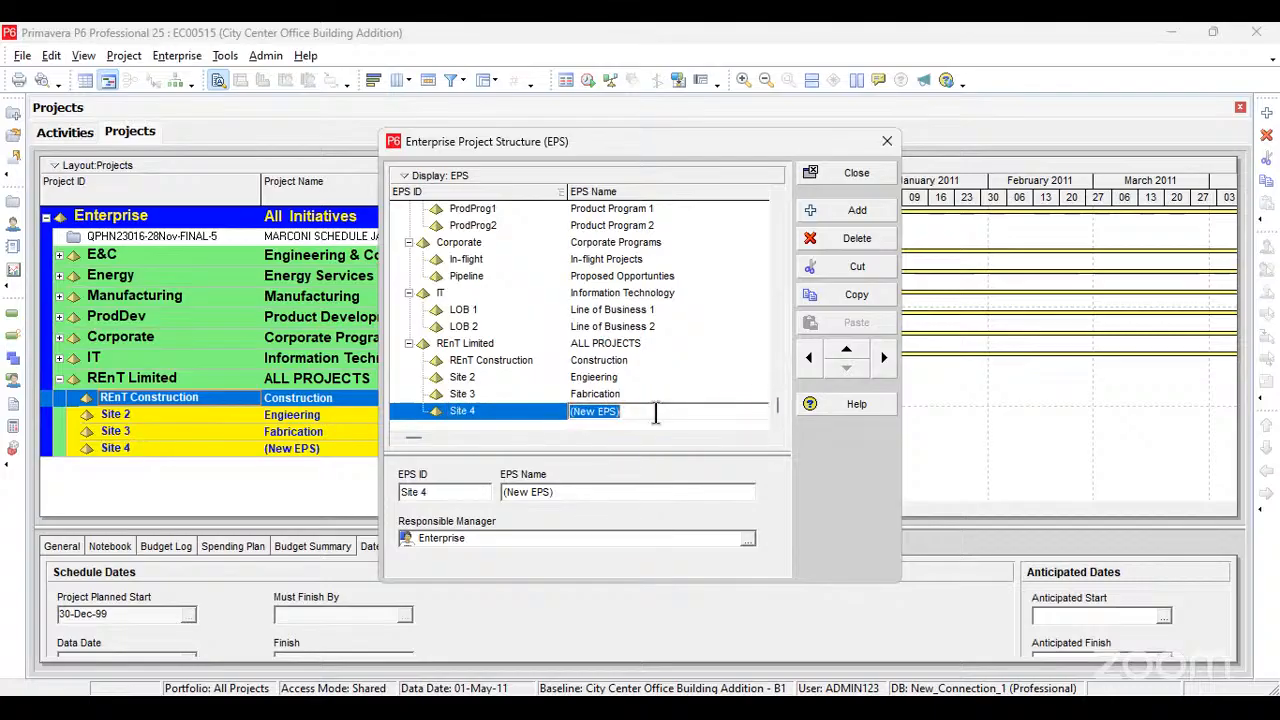
{"action": "type", "text": "Oil and Gas"}
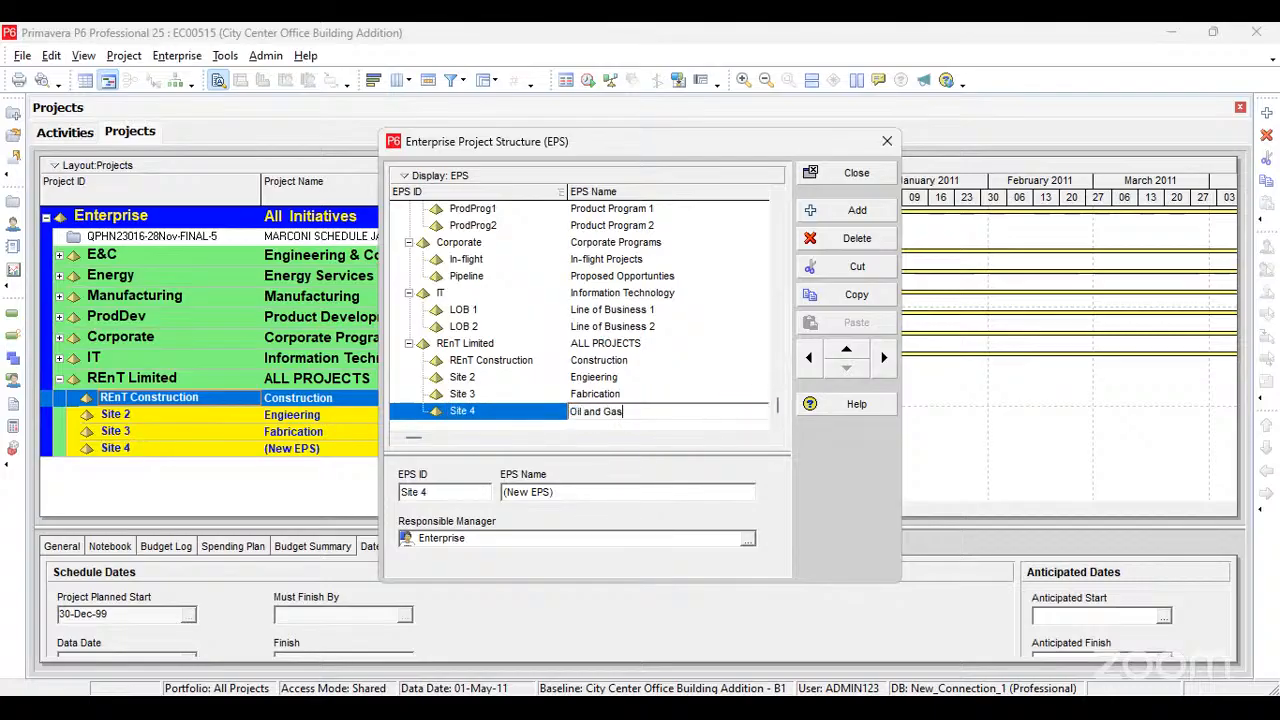
{"action": "left_click", "coordinate": [693, 381]}
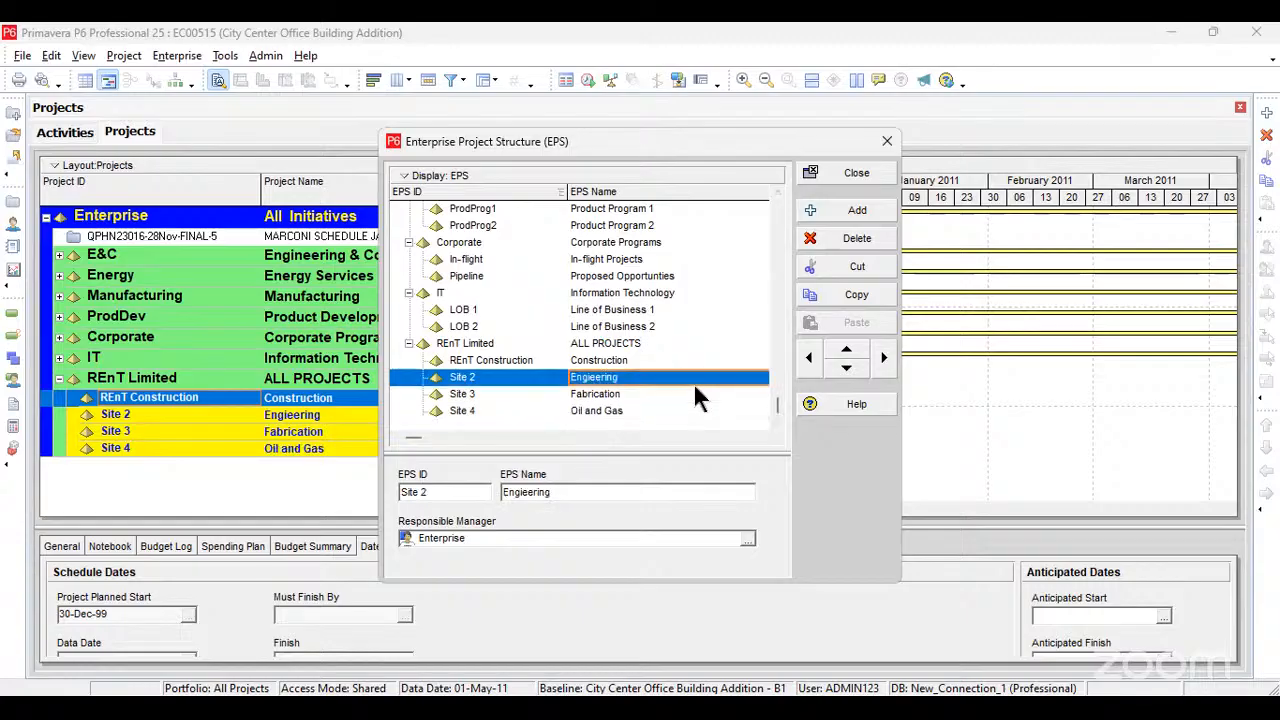
{"action": "left_click", "coordinate": [831, 180]}
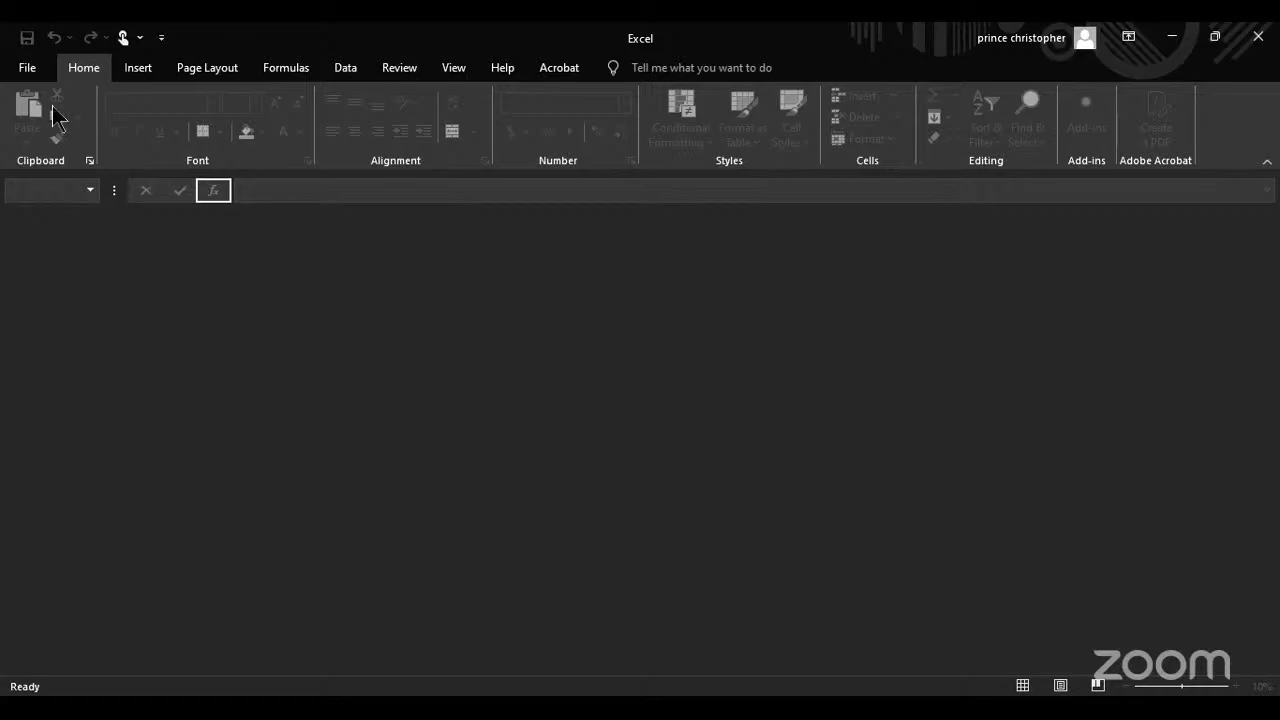
Step: Switch to Excel and try to open the workbook WBS-Piping errection and welding from the Downloads folder
{"action": "left_click", "coordinate": [30, 70]}
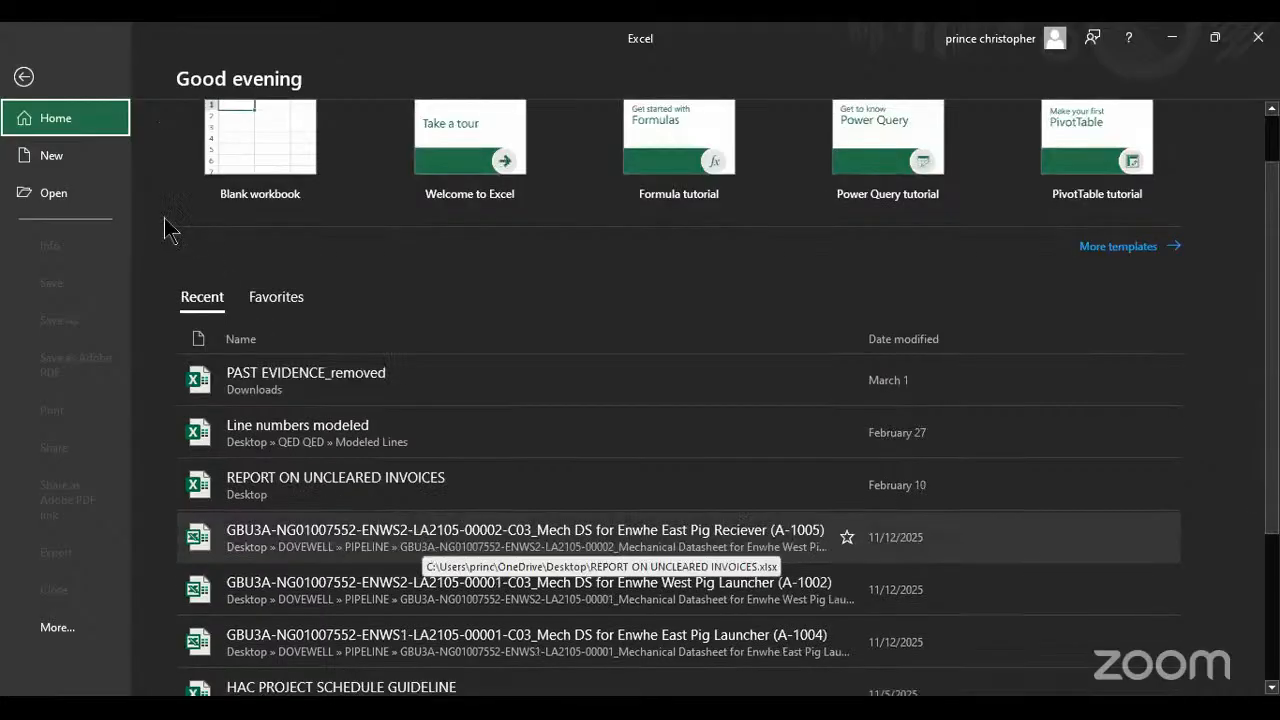
{"action": "left_click", "coordinate": [78, 197]}
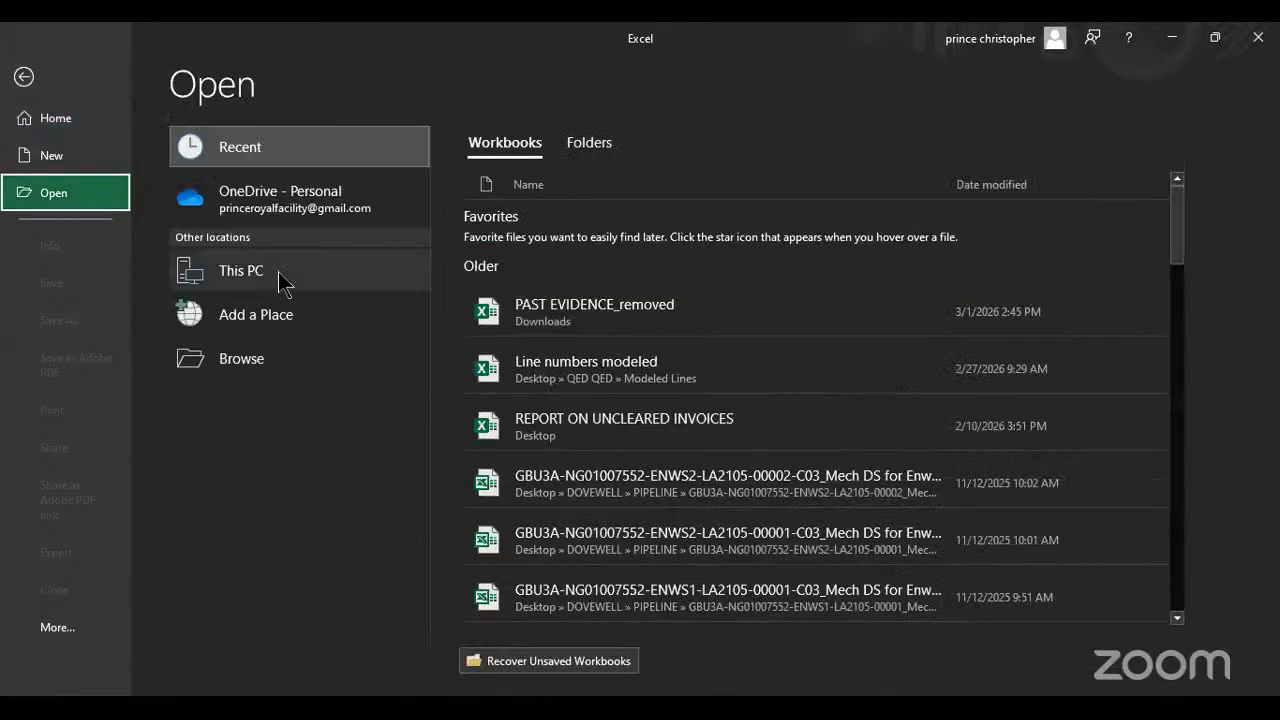
{"action": "left_click", "coordinate": [253, 358]}
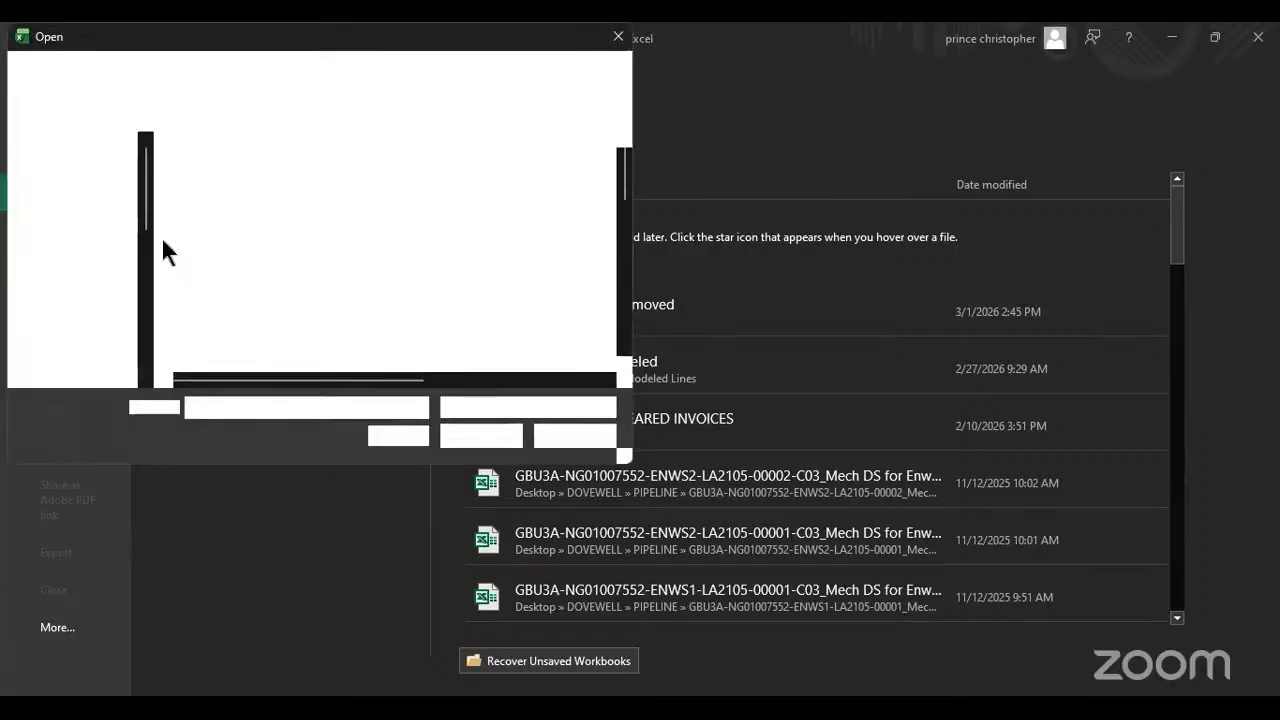
{"action": "scroll", "coordinate": [88, 292], "scroll_direction": "down", "scroll_amount": 2}
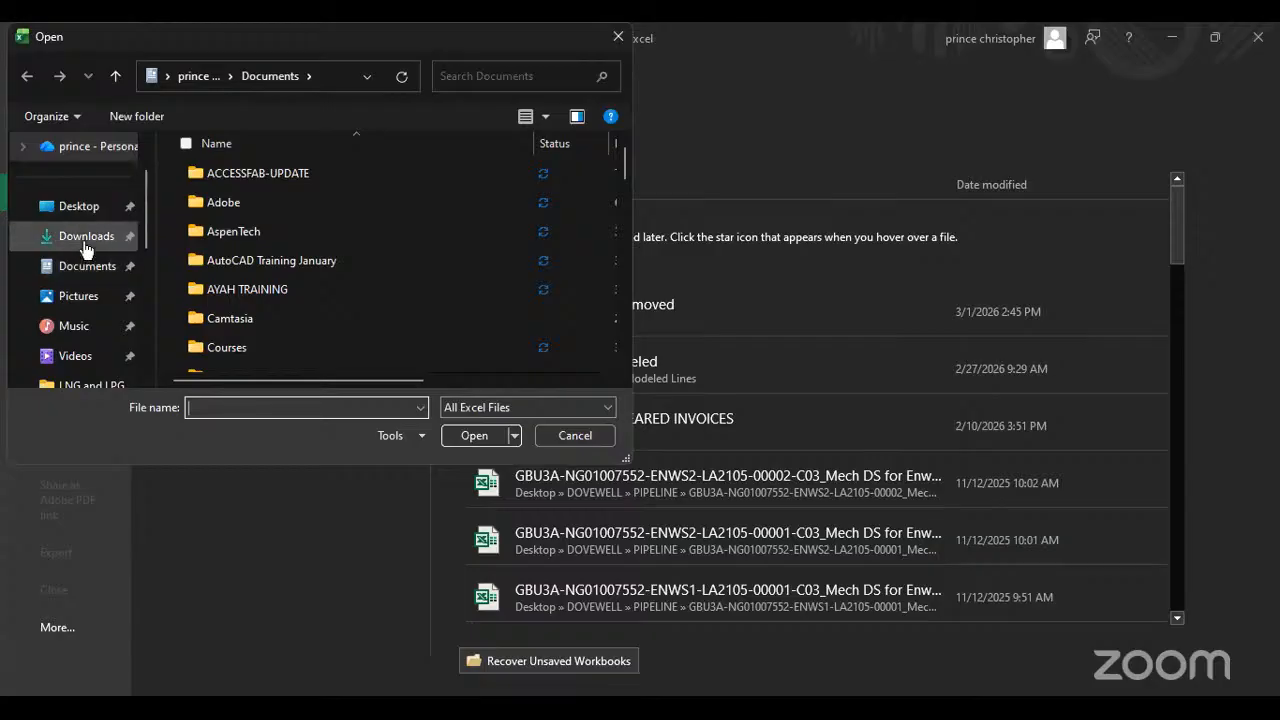
{"action": "left_click", "coordinate": [106, 239]}
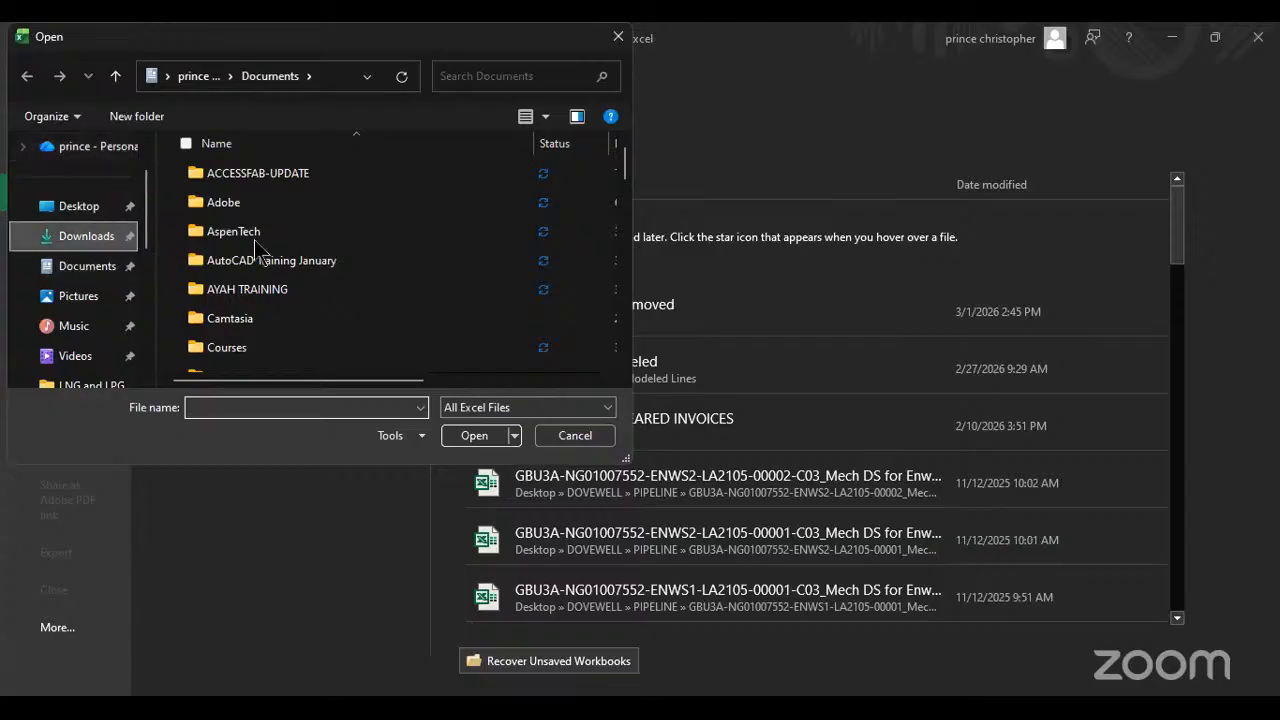
{"action": "left_click", "coordinate": [222, 232]}
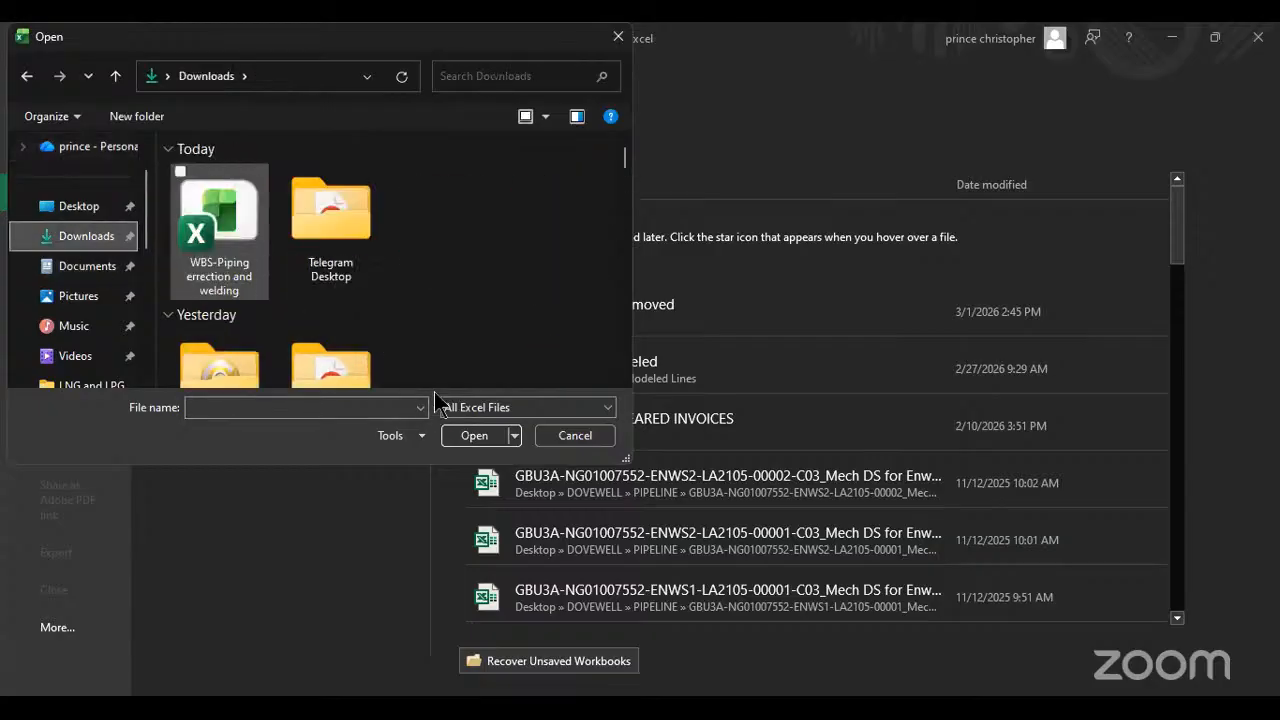
{"action": "left_click", "coordinate": [482, 440]}
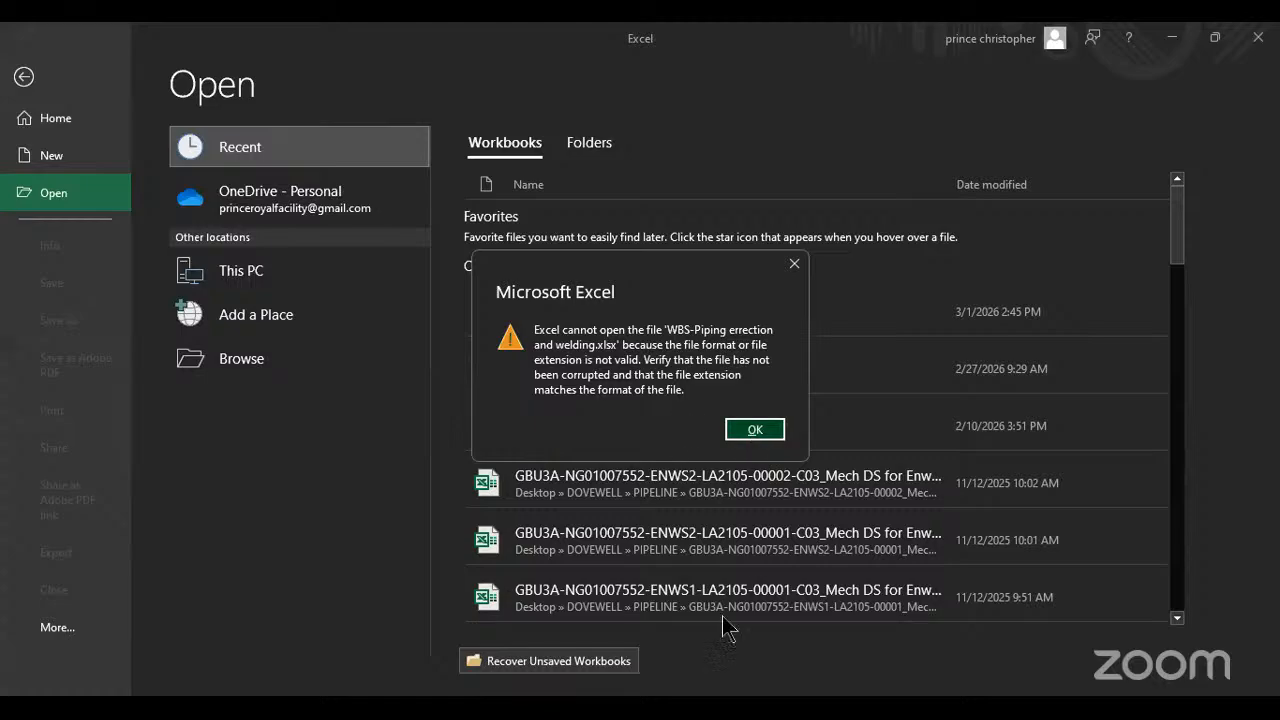
{"action": "key", "text": "Return"}
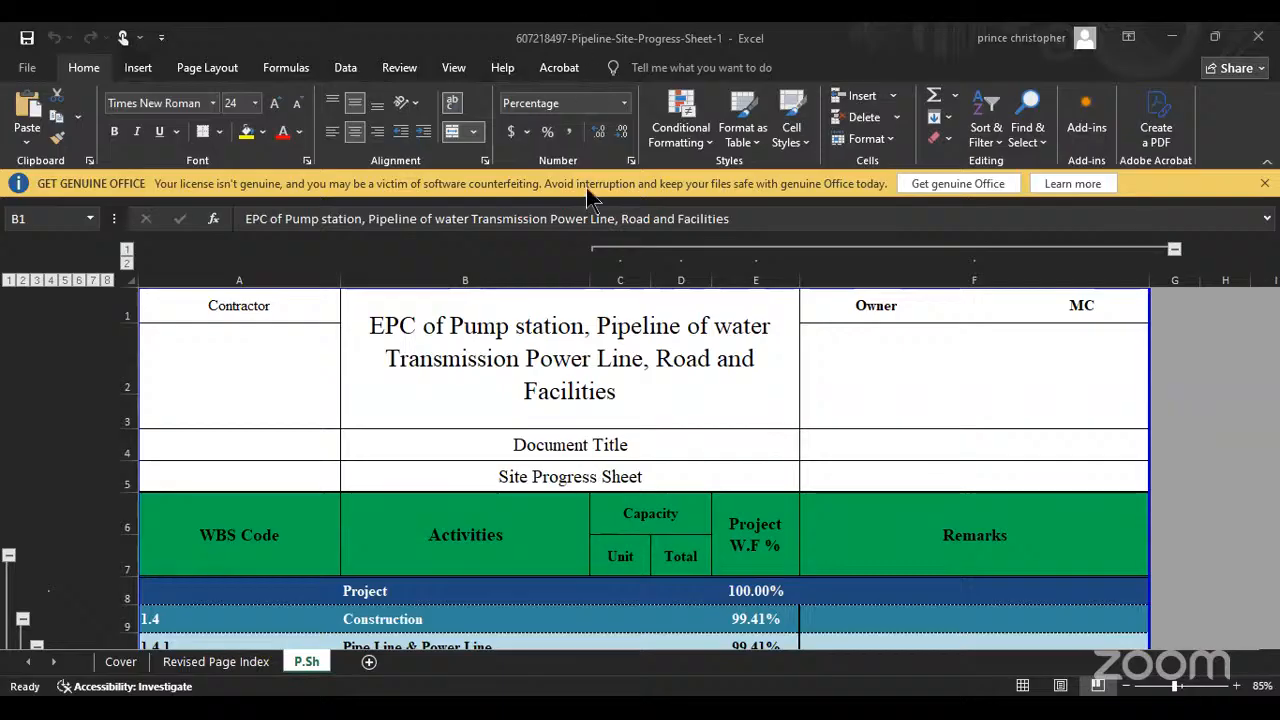
Step: Examine the WBS codes and activities on the P.Sh sheet of the pipeline site progress workbook
{"action": "scroll", "coordinate": [482, 548], "scroll_direction": "down", "scroll_amount": 3}
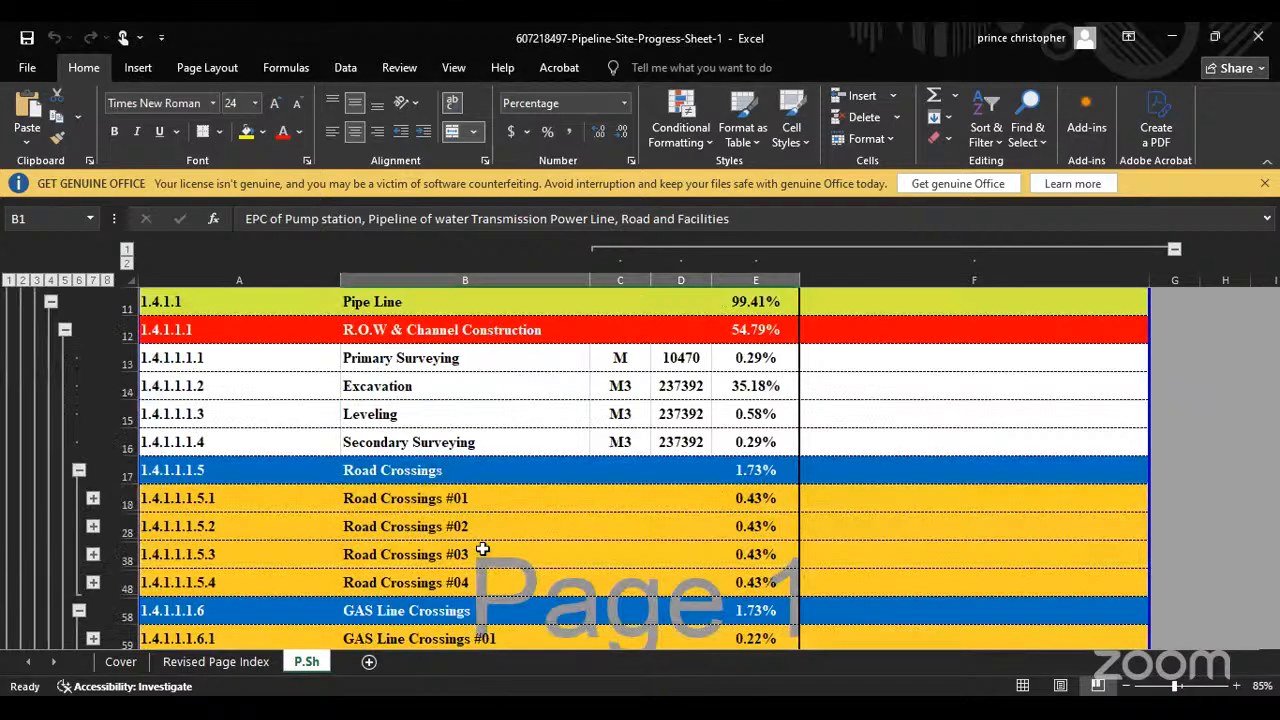
{"action": "scroll", "coordinate": [482, 548], "scroll_direction": "up", "scroll_amount": 3}
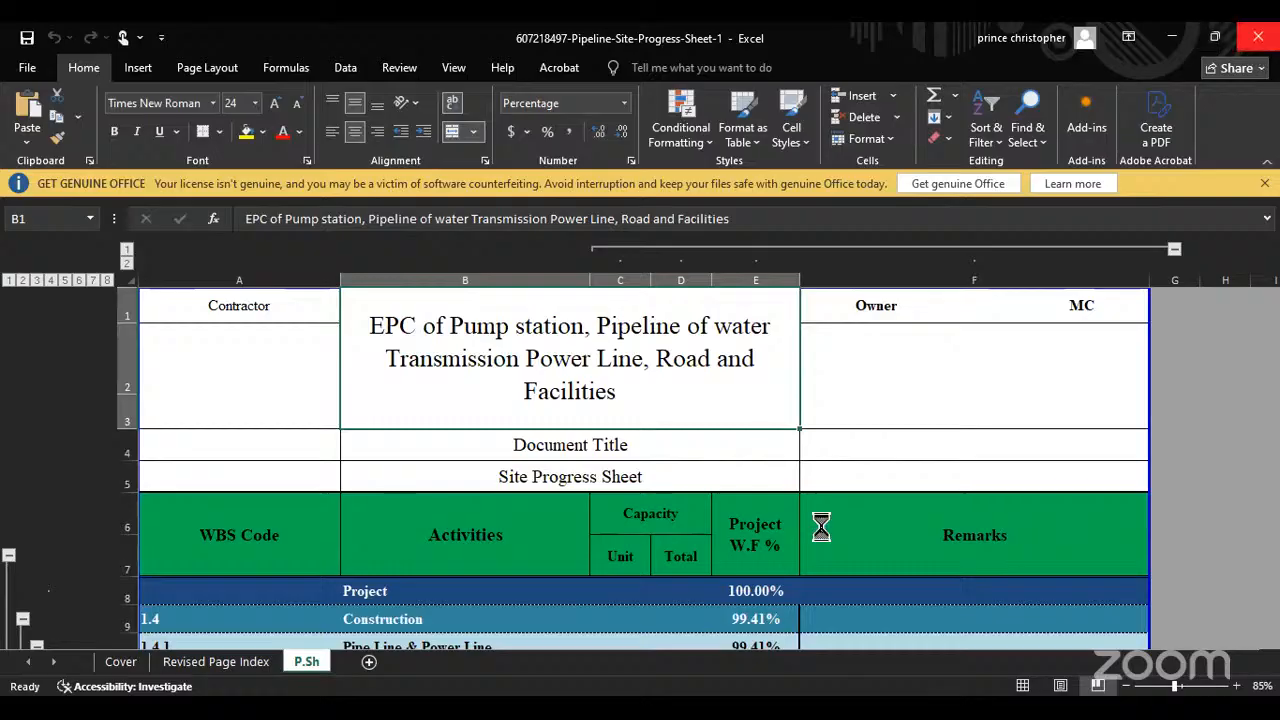
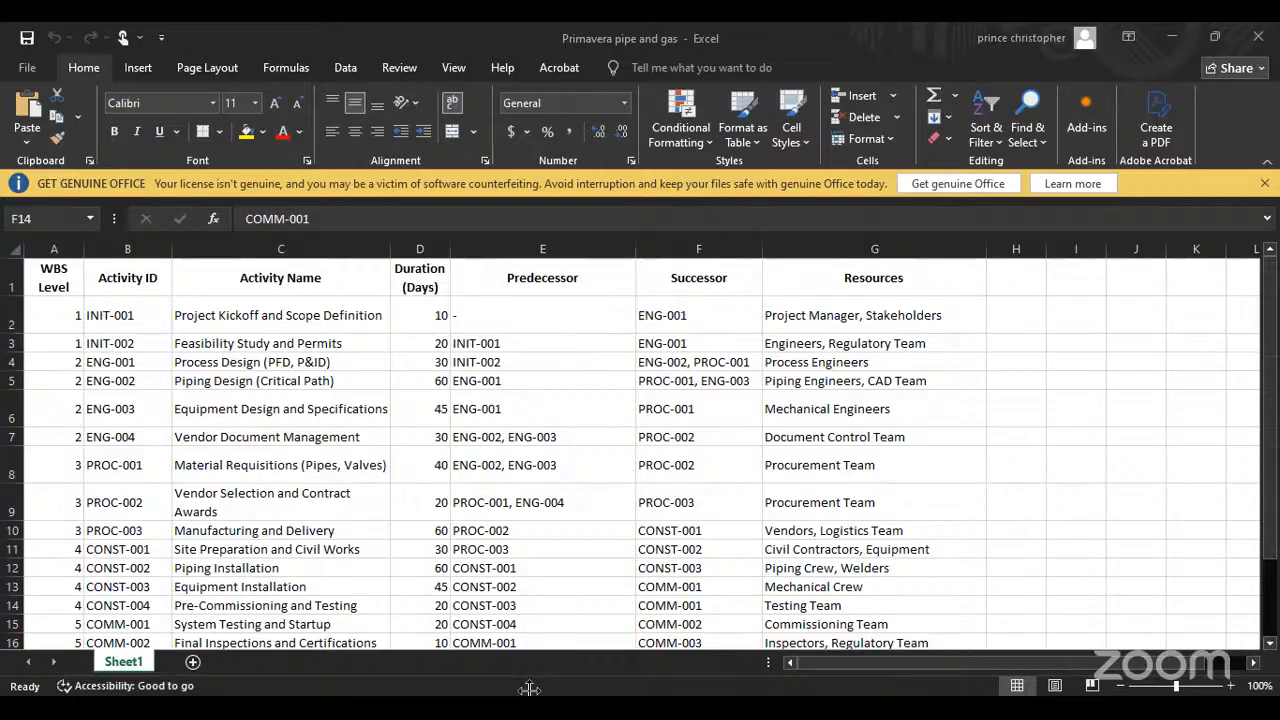
Step: Examine the activity names, predecessors, successors and resources on Sheet1 of the Primavera pipe and gas workbook
{"action": "left_click", "coordinate": [1083, 395]}
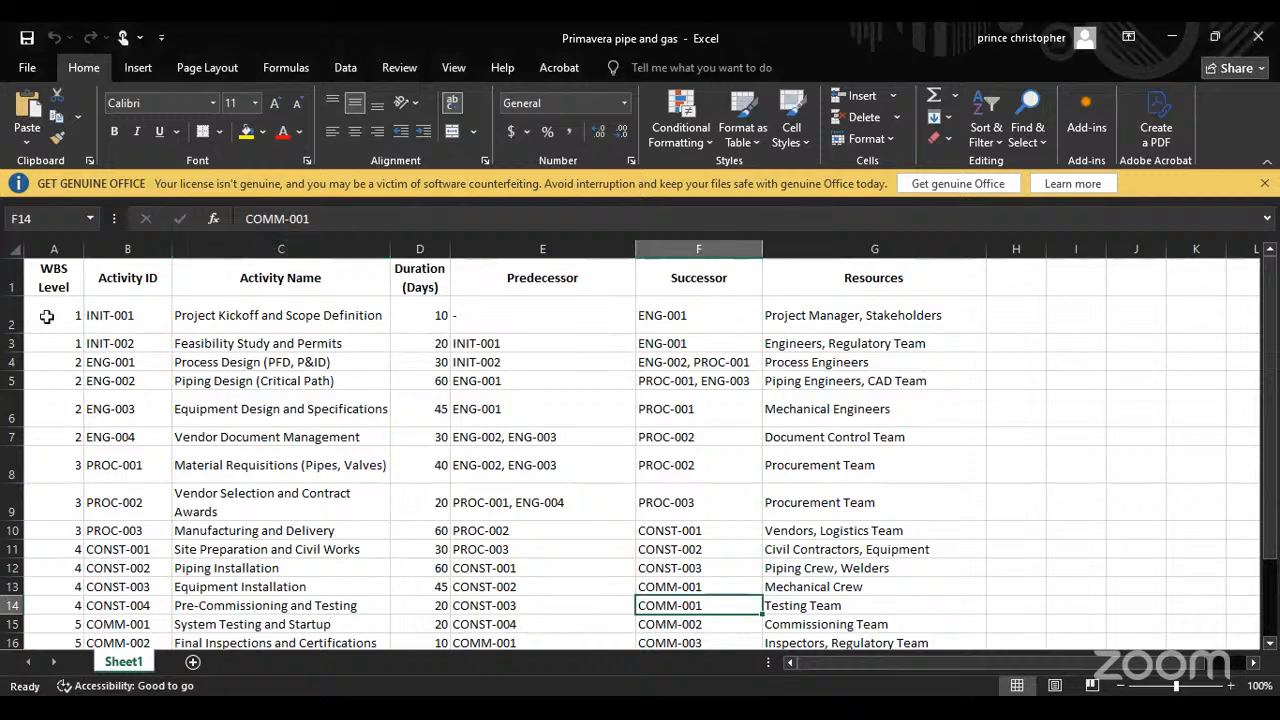
{"action": "left_click", "coordinate": [15, 315]}
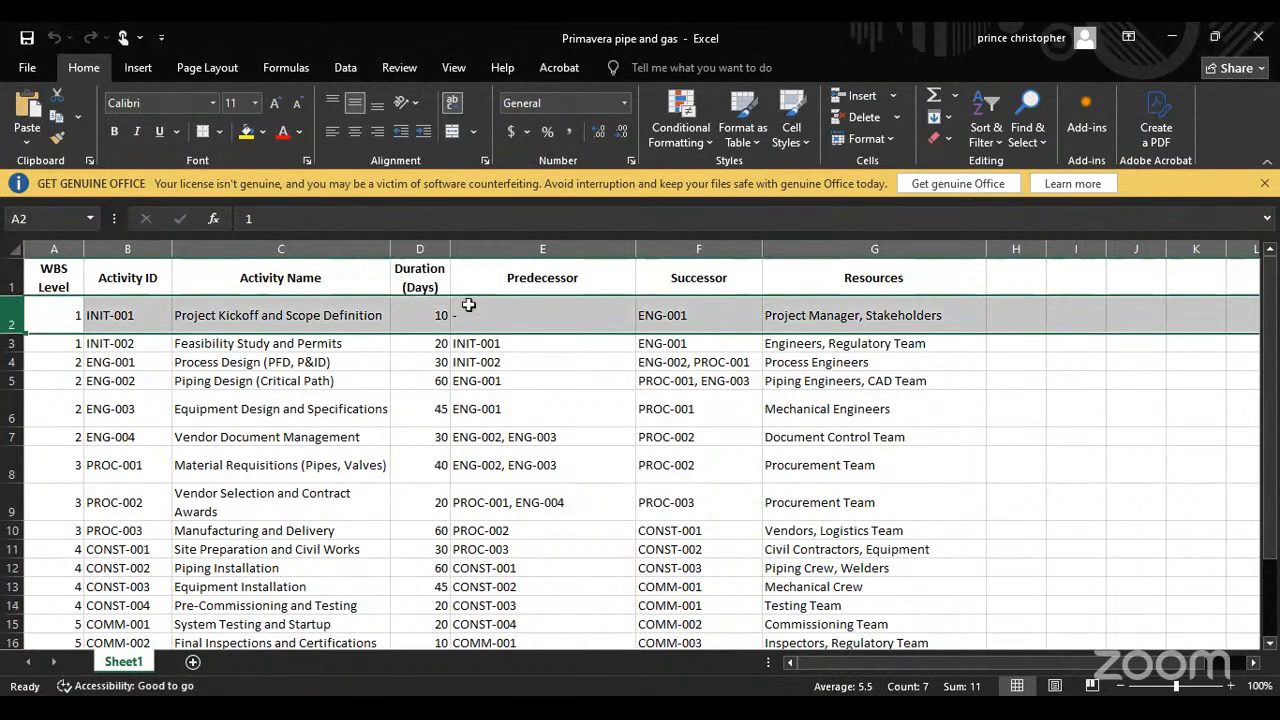
{"action": "left_click", "coordinate": [202, 306]}
{"action": "left_click_drag", "start_coordinate": [268, 318], "coordinate": [265, 505]}
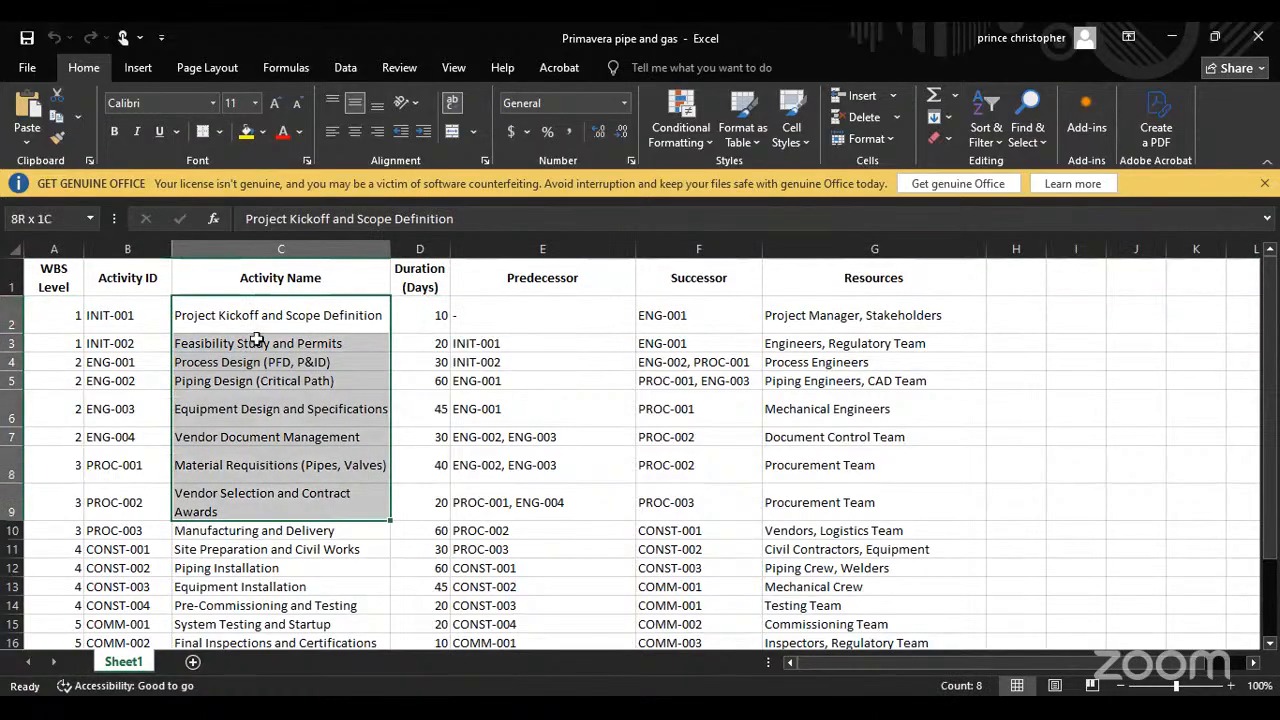
{"action": "left_click", "coordinate": [257, 343]}
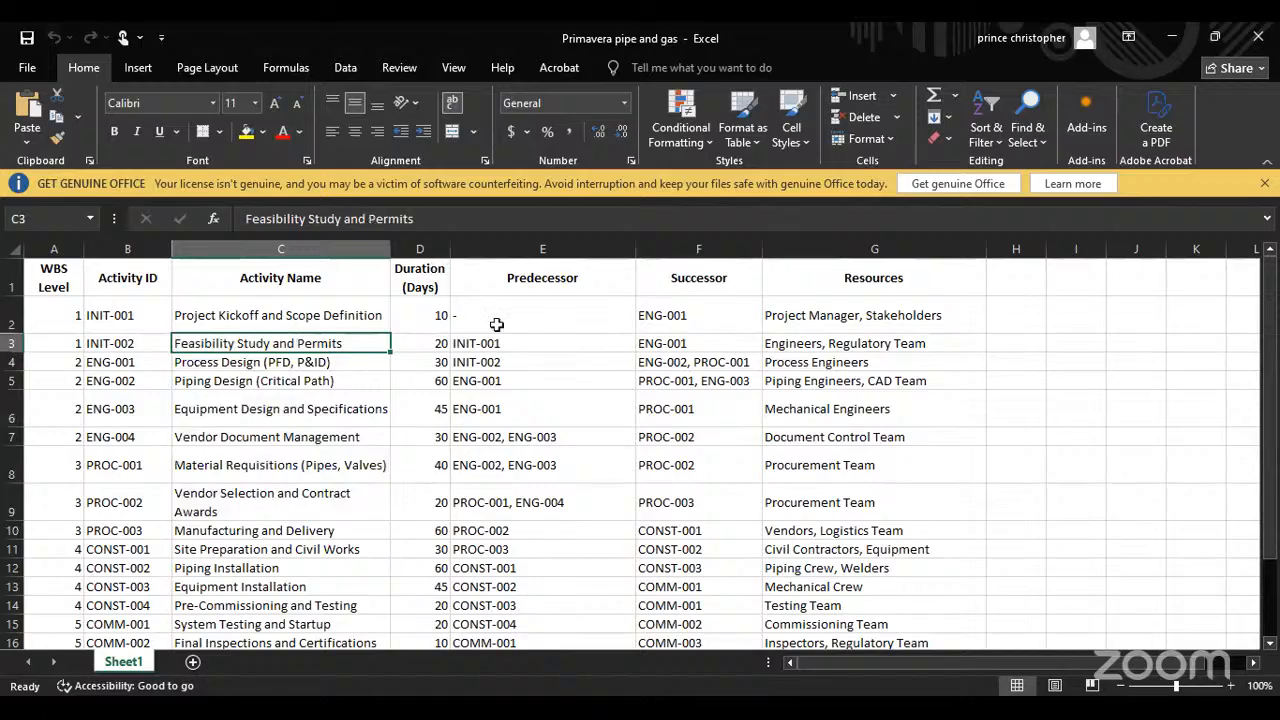
{"action": "left_click_drag", "start_coordinate": [500, 316], "coordinate": [505, 532]}
{"action": "left_click_drag", "start_coordinate": [718, 277], "coordinate": [700, 530]}
{"action": "left_click_drag", "start_coordinate": [874, 279], "coordinate": [876, 533]}
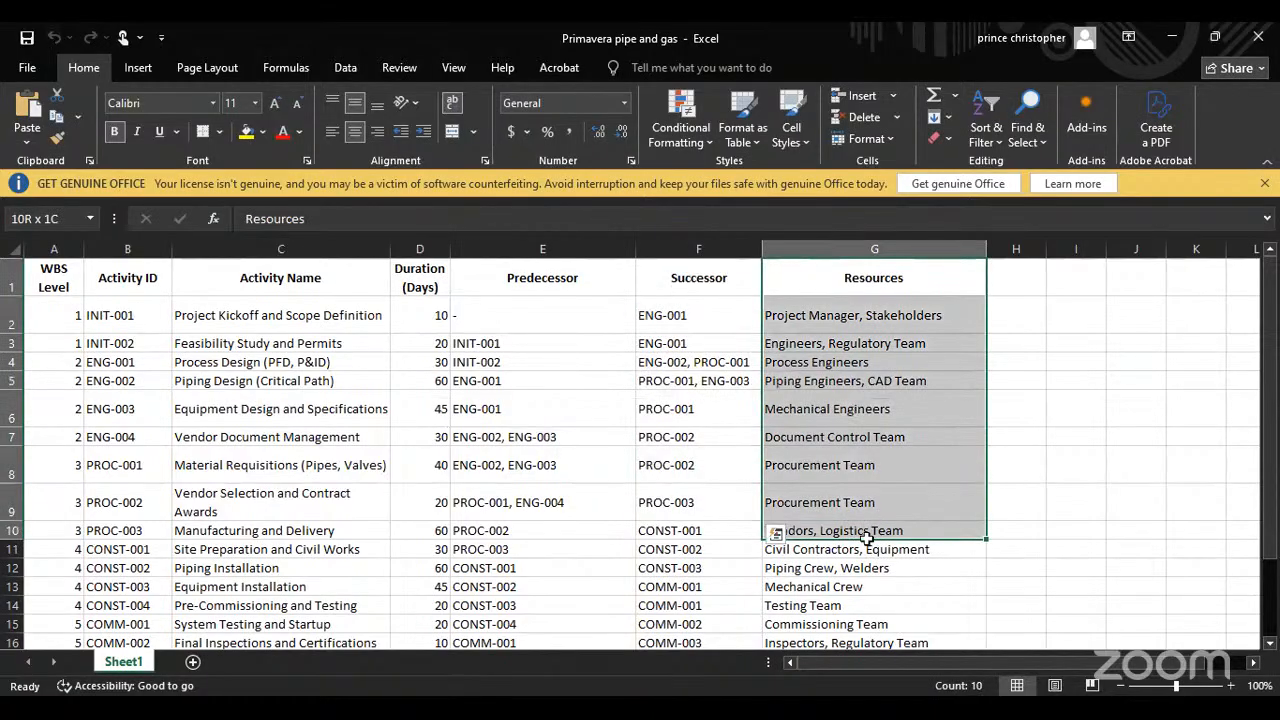
{"action": "left_click", "coordinate": [864, 418]}
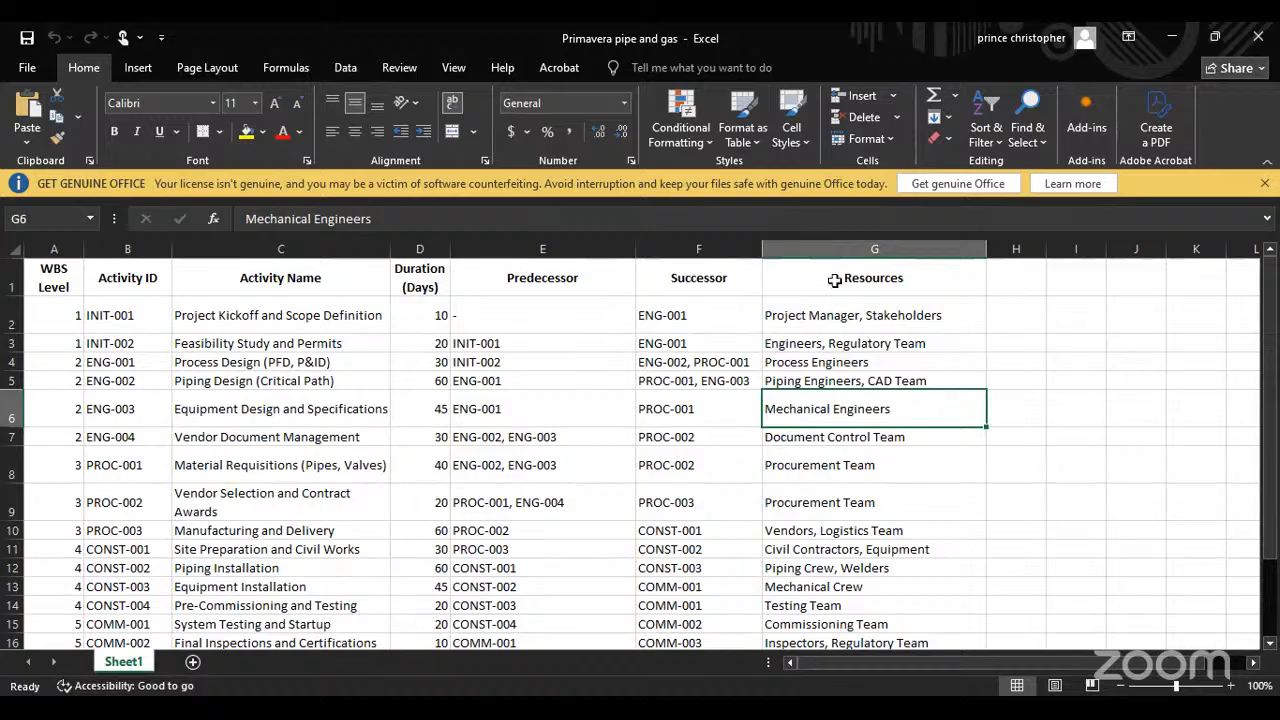
{"action": "left_click_drag", "start_coordinate": [834, 280], "coordinate": [838, 582]}
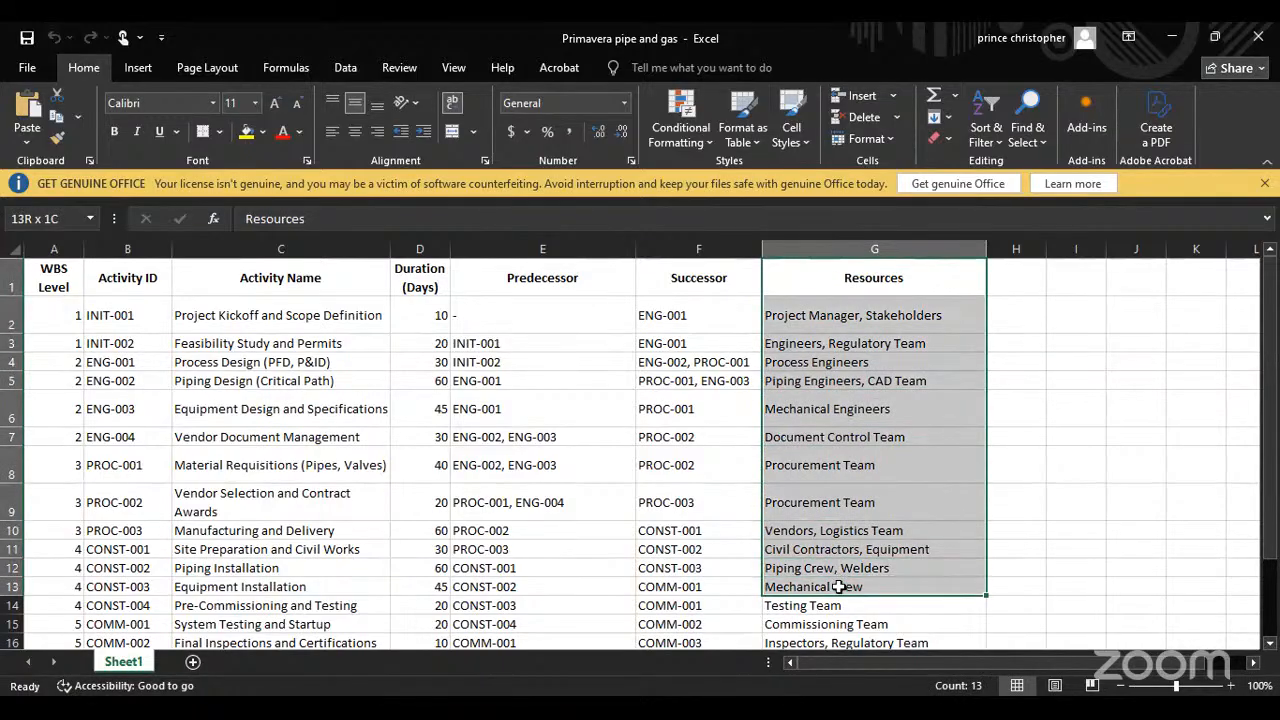
{"action": "left_click", "coordinate": [852, 380]}
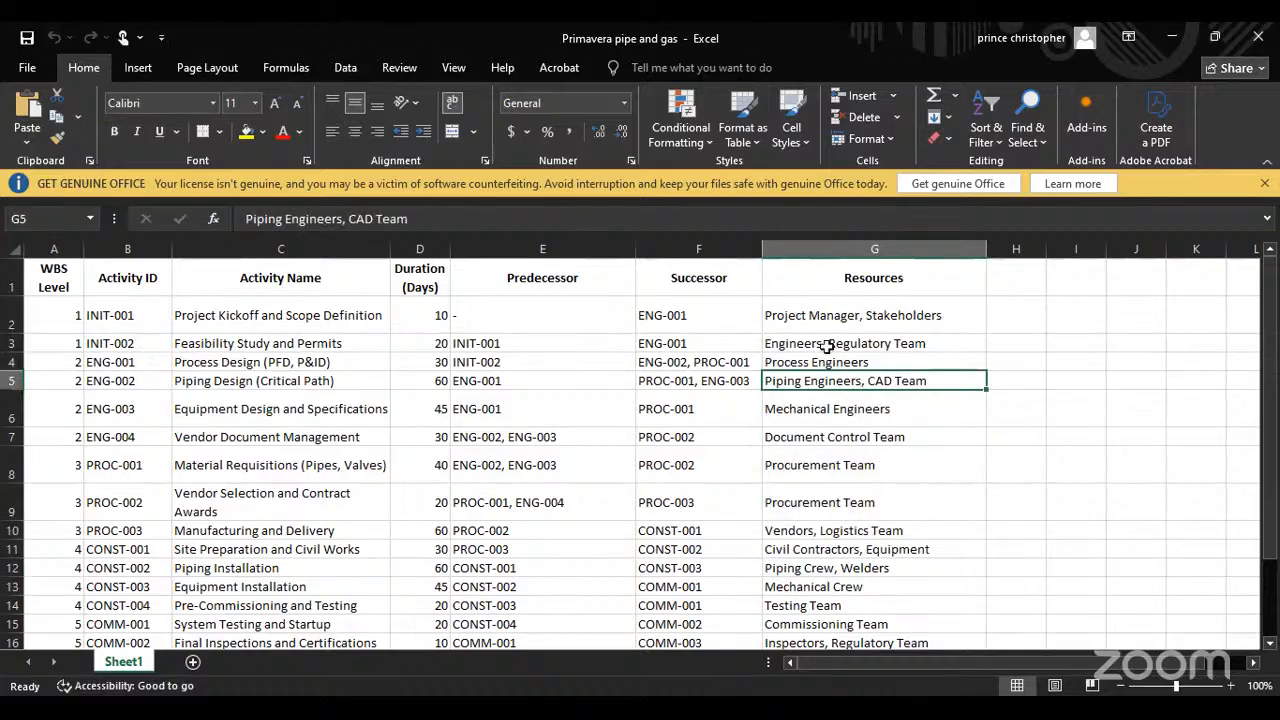
{"action": "left_click_drag", "start_coordinate": [835, 318], "coordinate": [880, 603]}
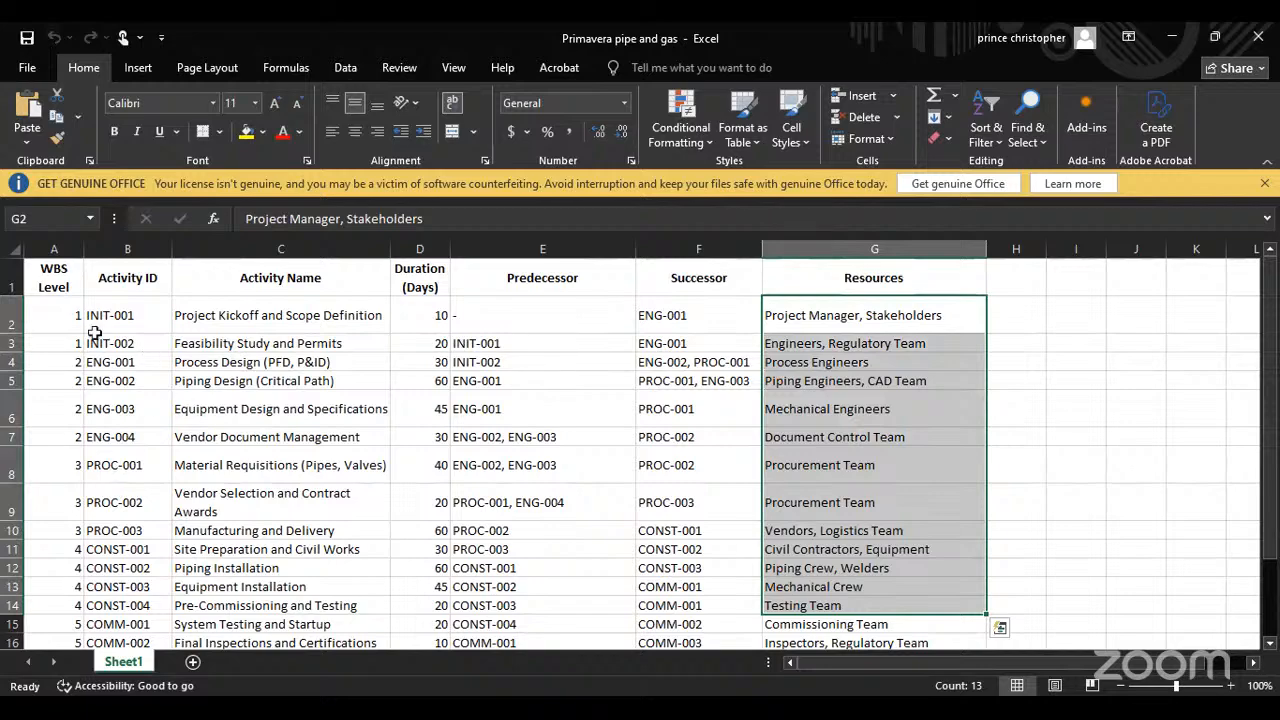
Step: Examine how the INIT, ENG and PROC activities are grouped by WBS level
{"action": "left_click_drag", "start_coordinate": [31, 310], "coordinate": [292, 334]}
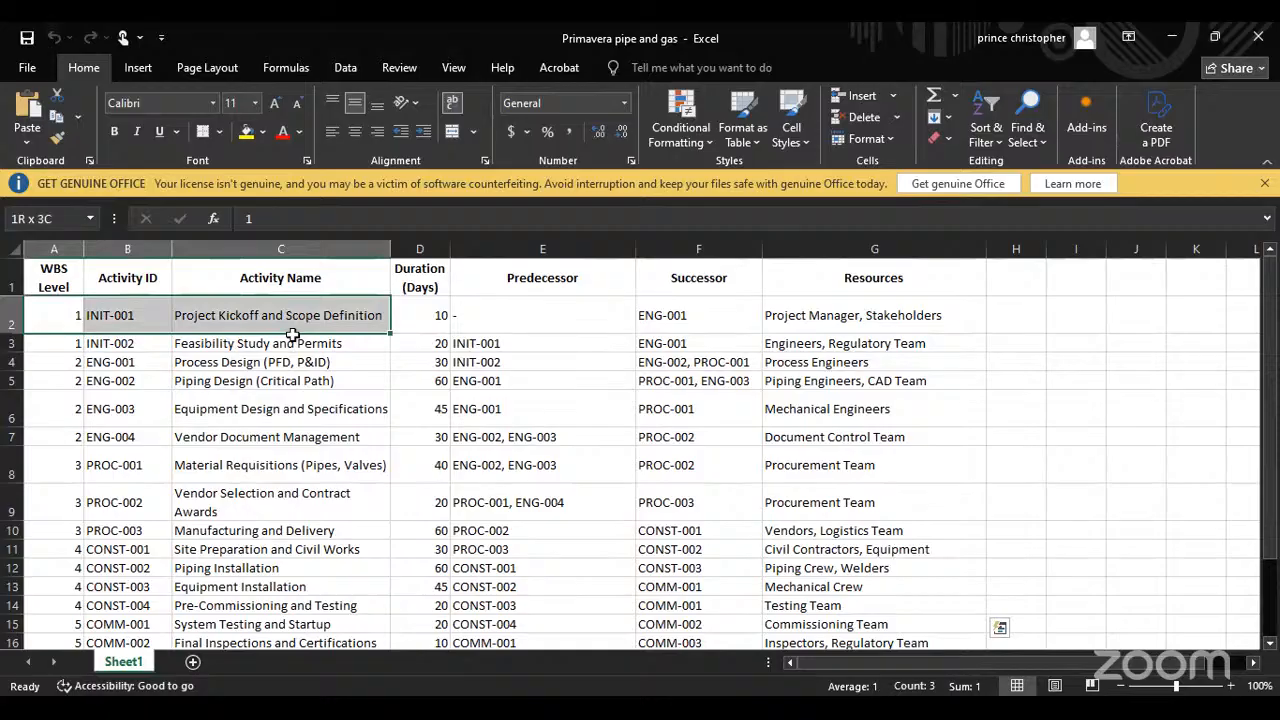
{"action": "left_click_drag", "start_coordinate": [292, 335], "coordinate": [288, 330]}
{"action": "left_click_drag", "start_coordinate": [62, 316], "coordinate": [317, 340]}
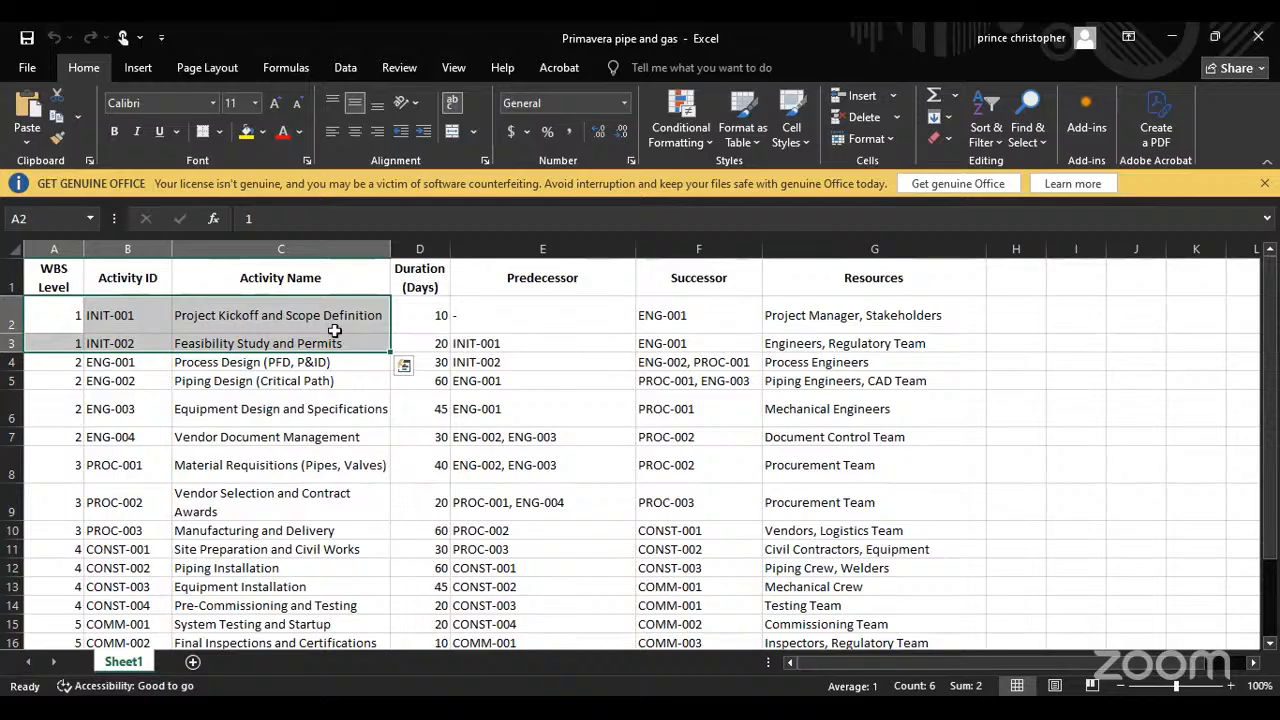
{"action": "left_click", "coordinate": [105, 362]}
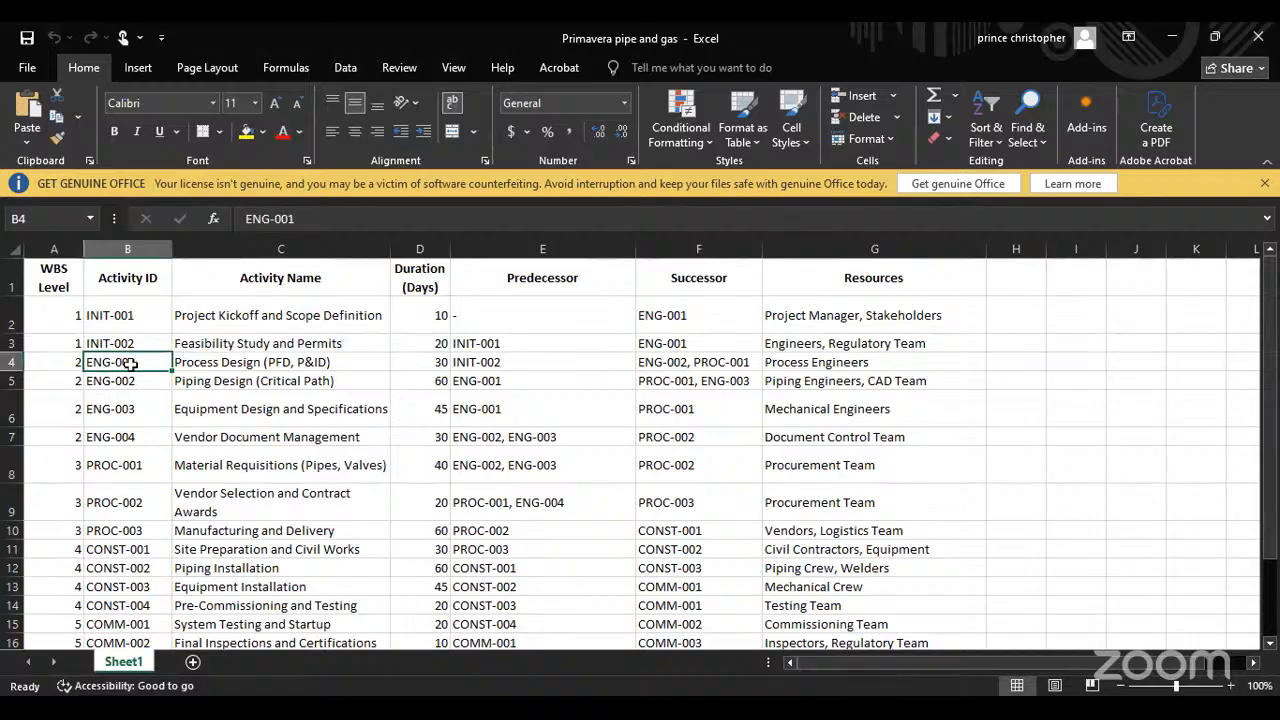
{"action": "left_click_drag", "start_coordinate": [119, 365], "coordinate": [290, 429]}
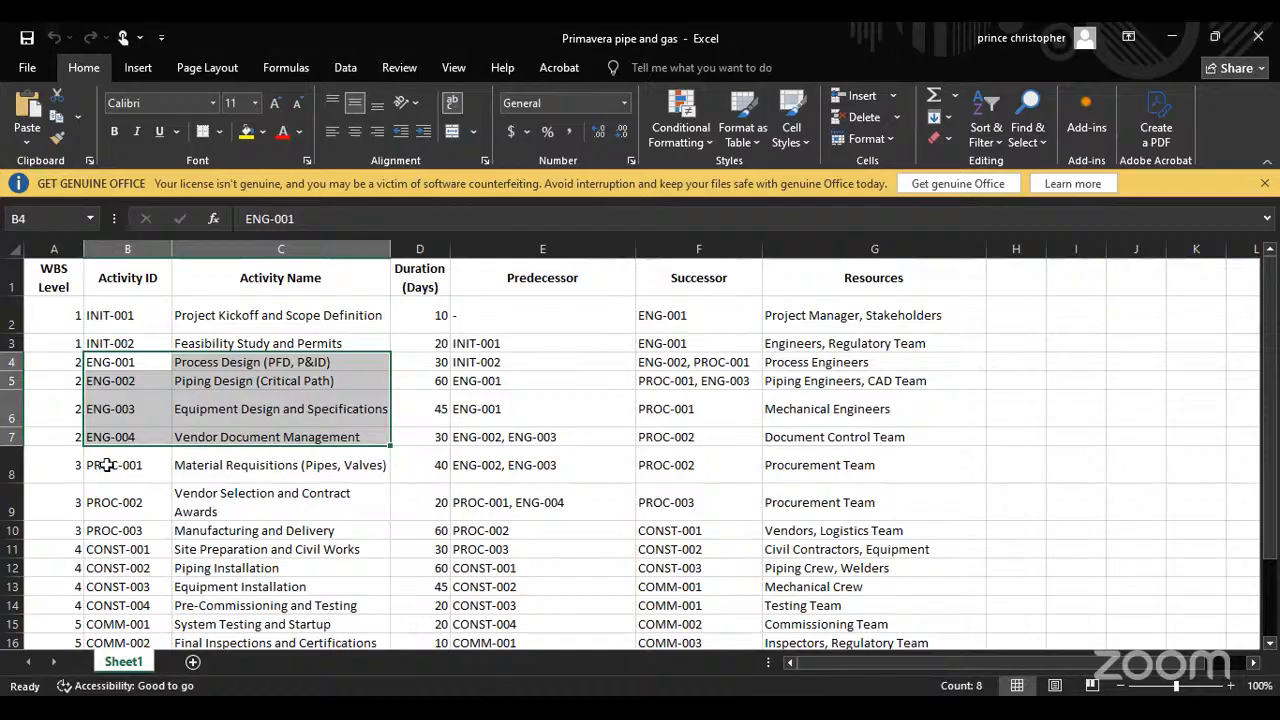
{"action": "left_click_drag", "start_coordinate": [107, 465], "coordinate": [215, 516]}
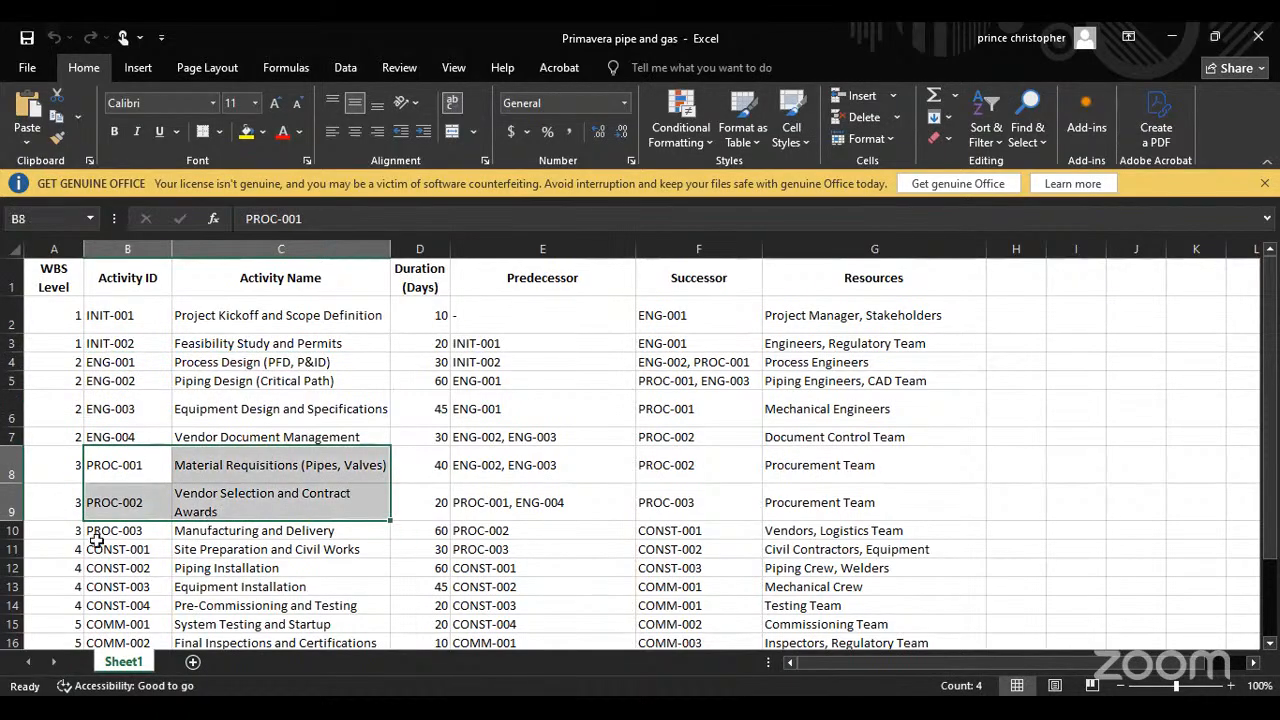
{"action": "scroll", "coordinate": [96, 540], "scroll_direction": "down", "scroll_amount": 2}
{"action": "scroll", "coordinate": [214, 493], "scroll_direction": "up", "scroll_amount": 2}
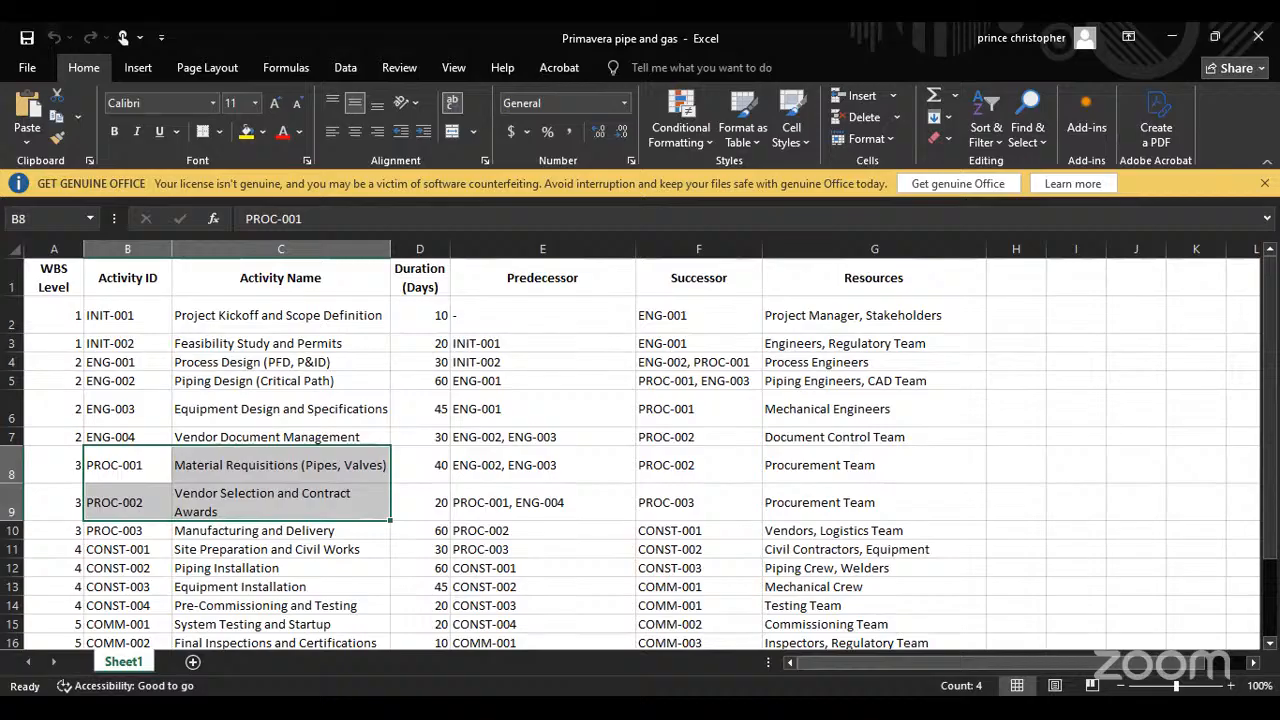
Step: Switch to Primavera P6 and select the Site 4 element under REnT Limited in the project list
{"action": "key", "text": "alt+Tab"}
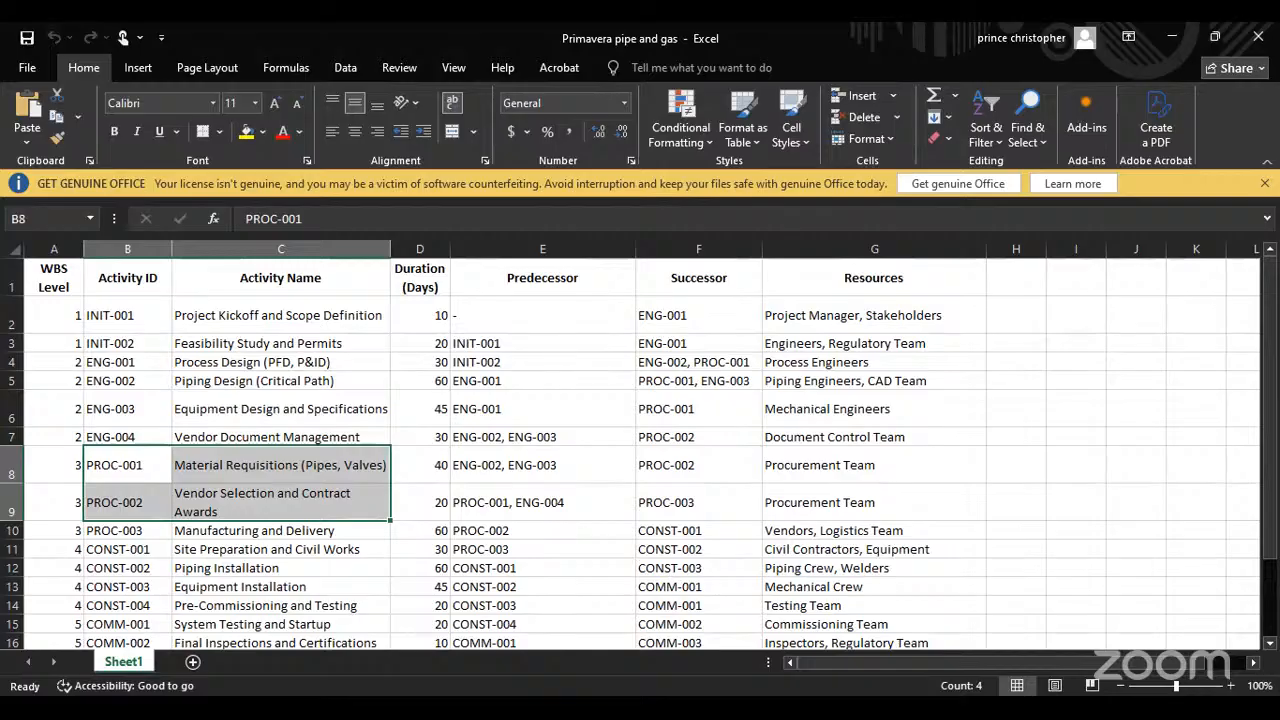
{"action": "key", "text": "alt+Tab"}
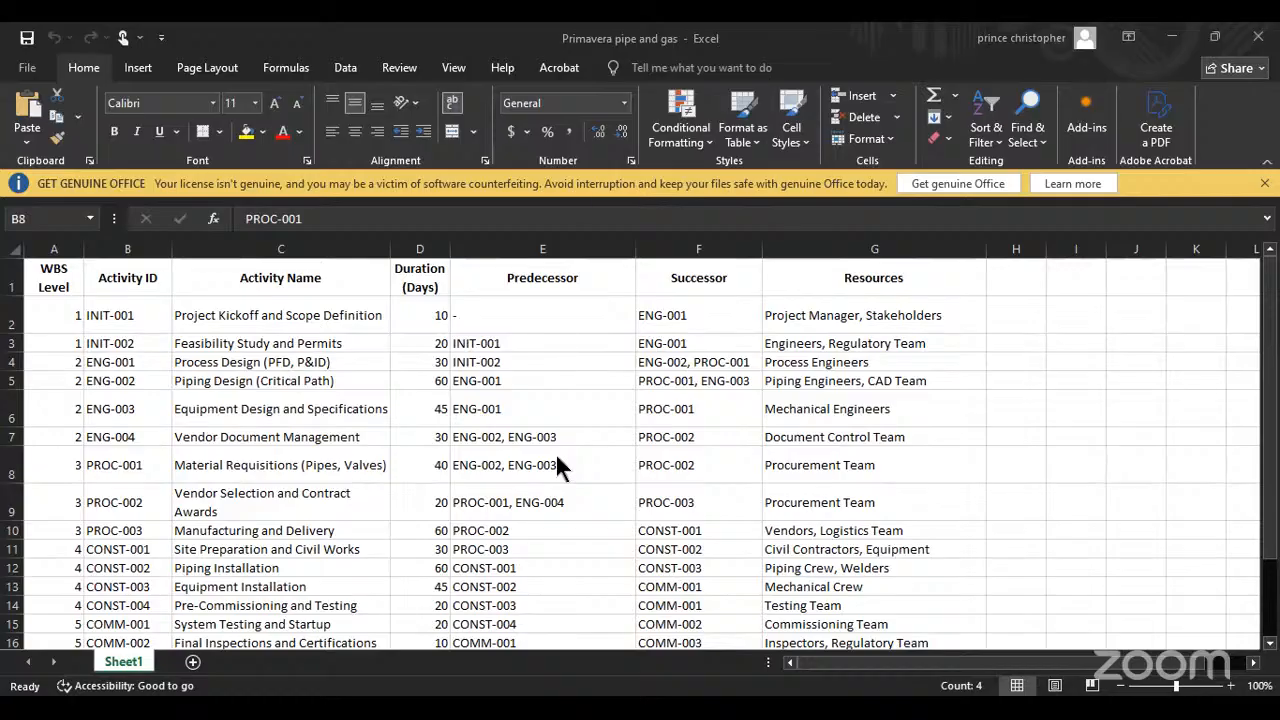
{"action": "key", "text": "alt+Tab"}
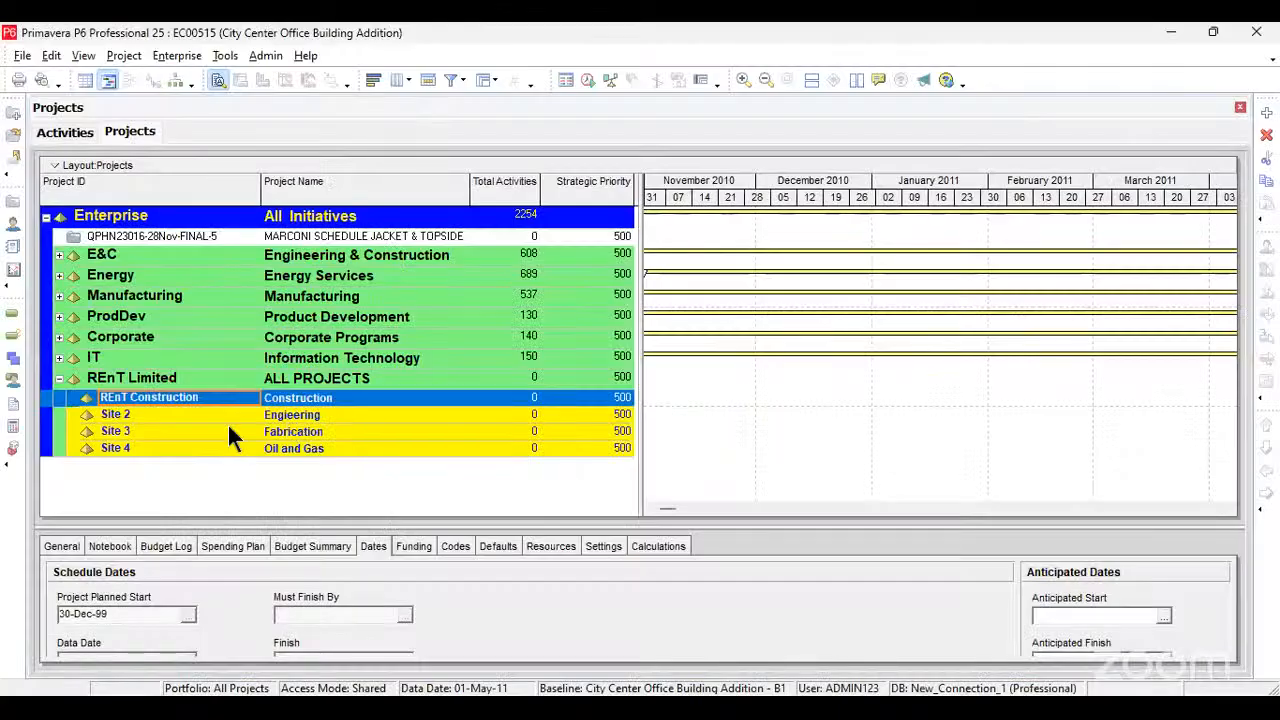
{"action": "left_click", "coordinate": [300, 415]}
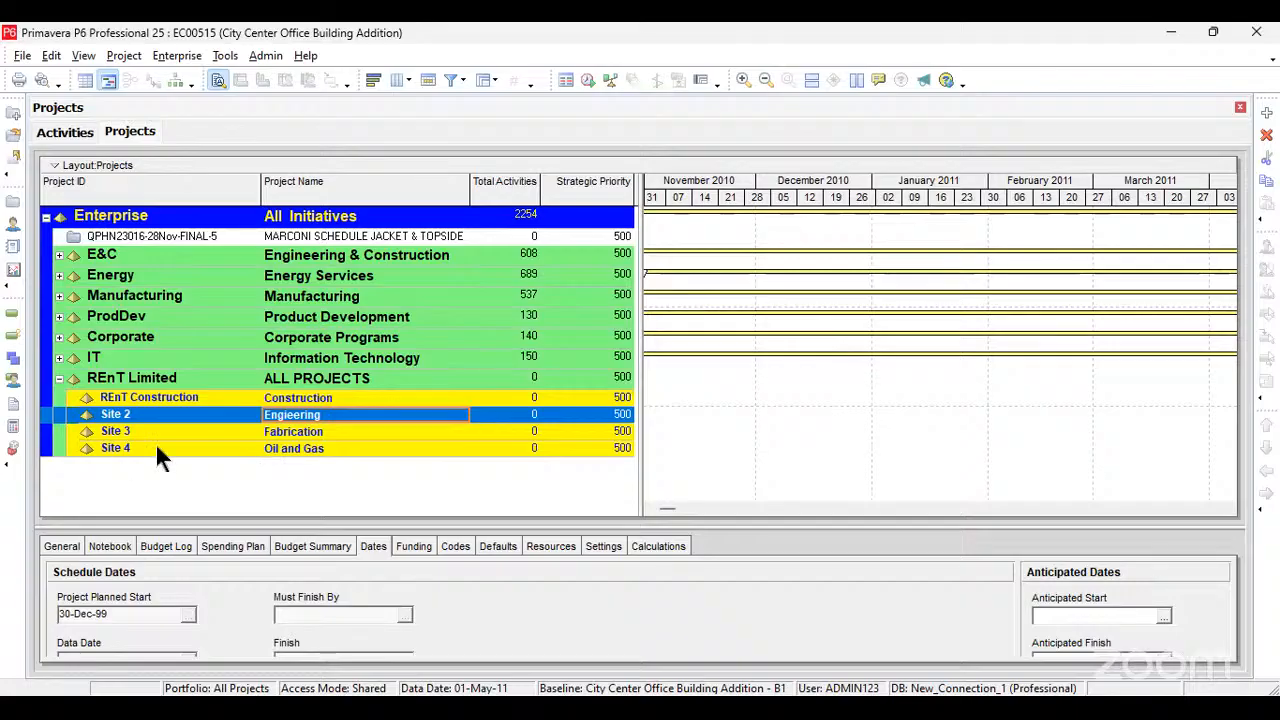
{"action": "left_click", "coordinate": [295, 449]}
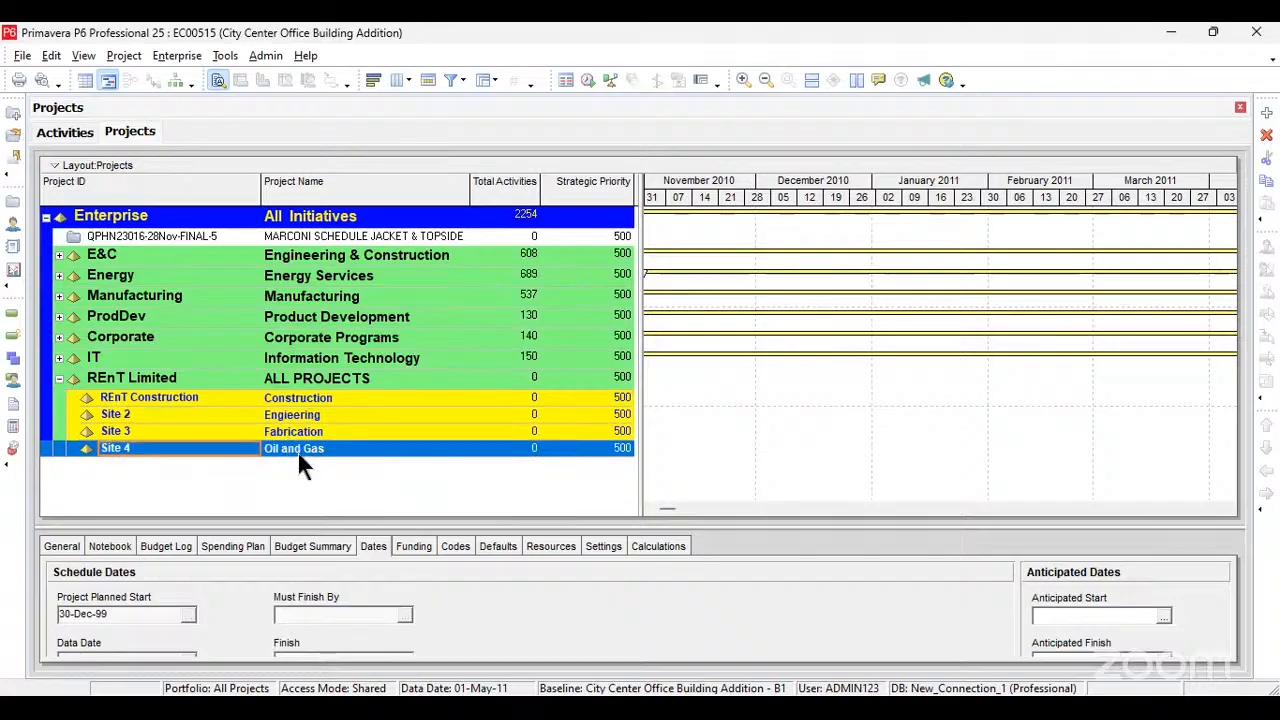
Step: Start a new project and assign it to the Oil and Gas EPS element under REnT Limited
{"action": "left_click", "coordinate": [22, 58]}
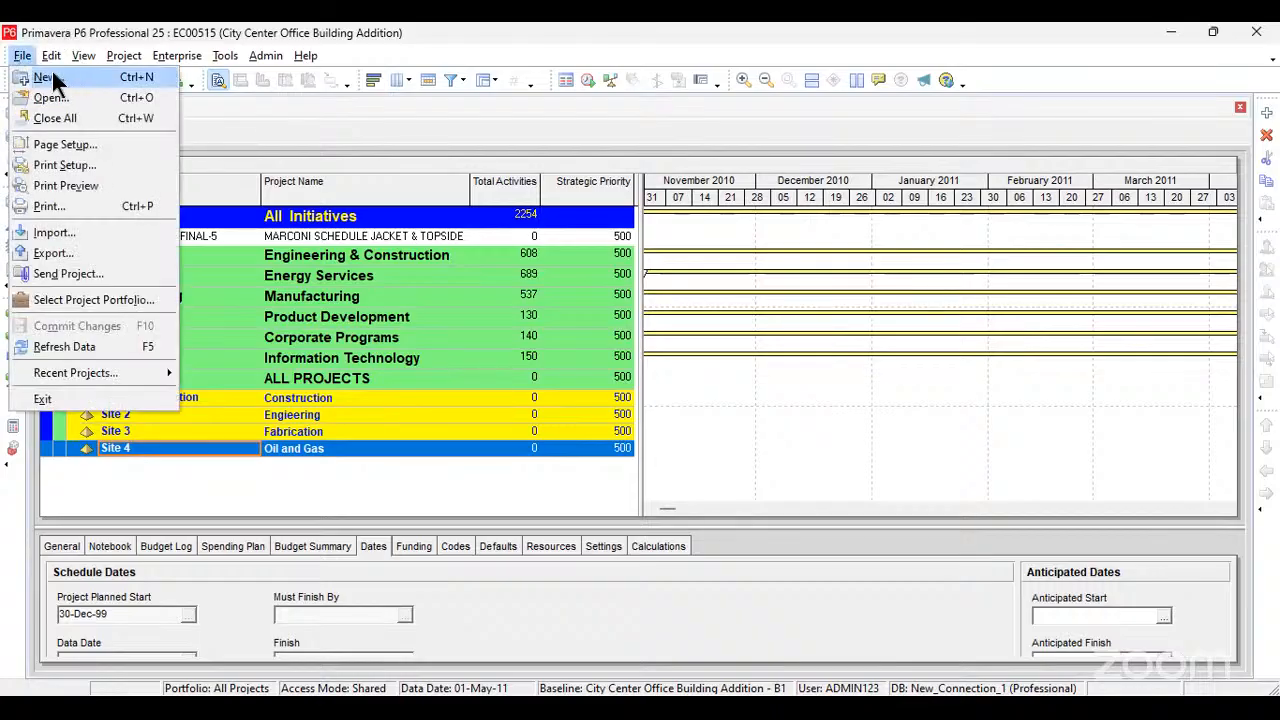
{"action": "left_click", "coordinate": [52, 76]}
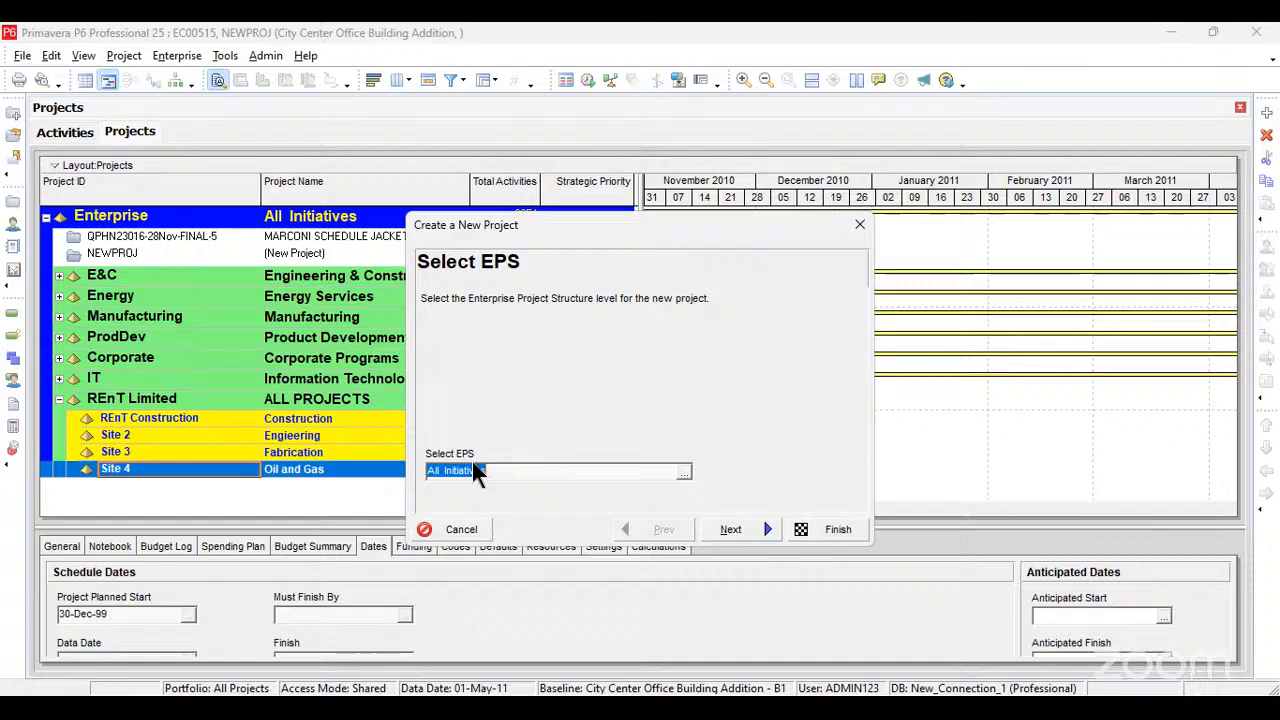
{"action": "left_click", "coordinate": [686, 474]}
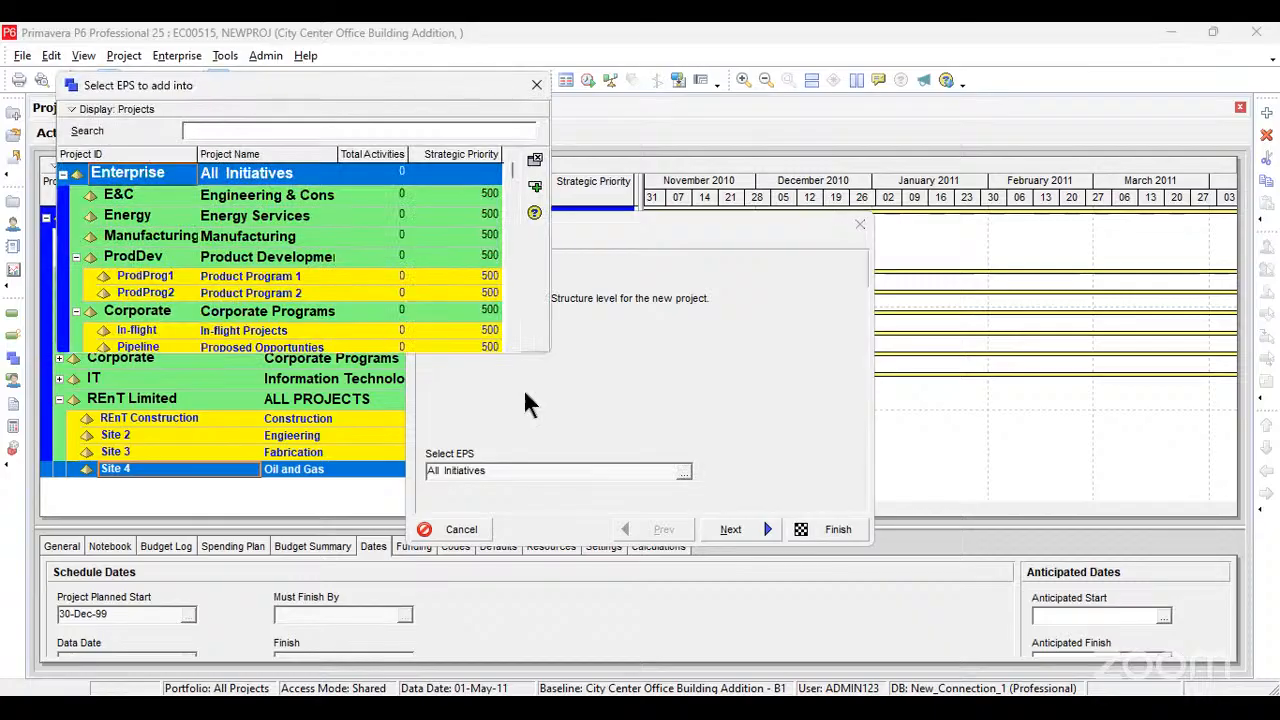
{"action": "left_click_drag", "start_coordinate": [512, 169], "coordinate": [511, 336]}
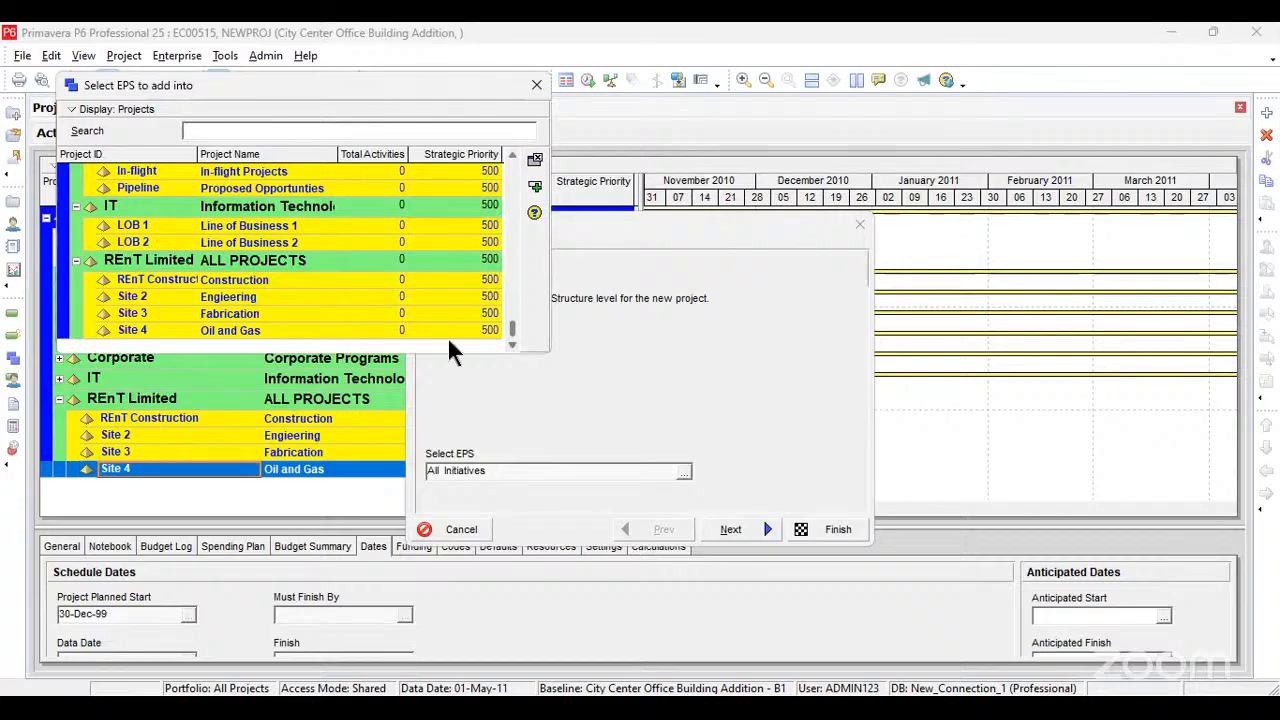
{"action": "left_click", "coordinate": [260, 330]}
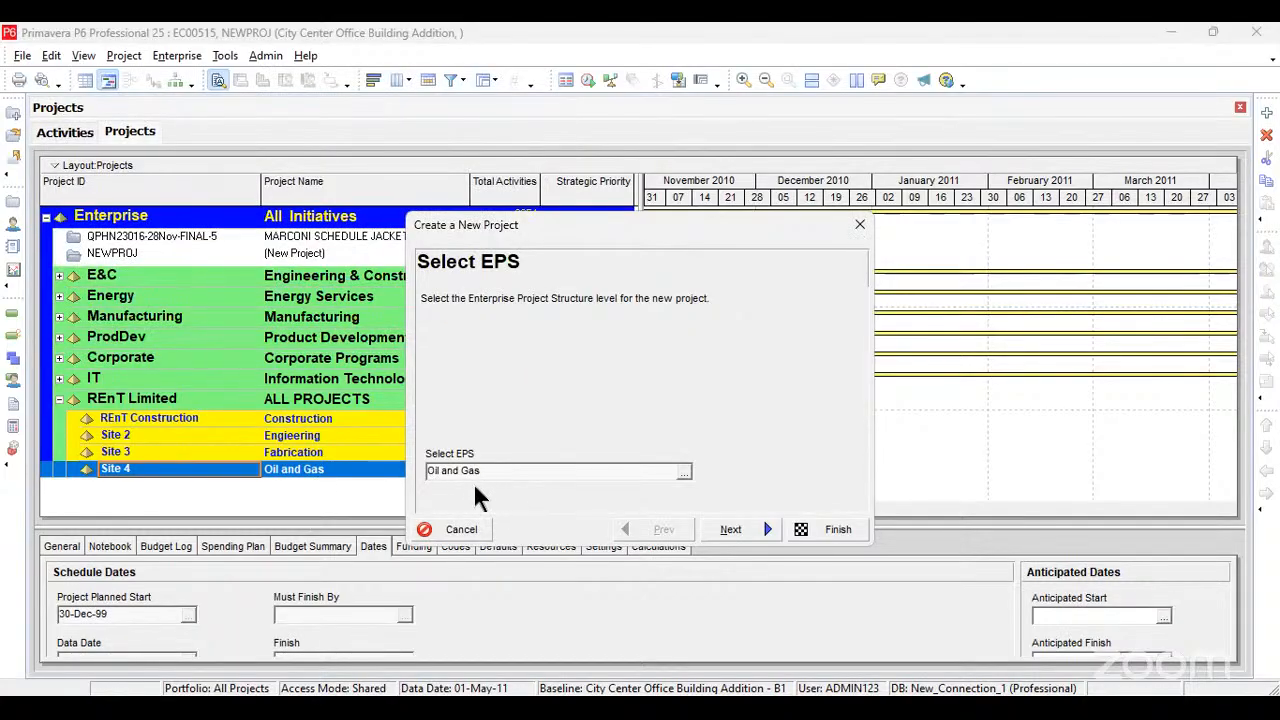
{"action": "left_click", "coordinate": [757, 524]}
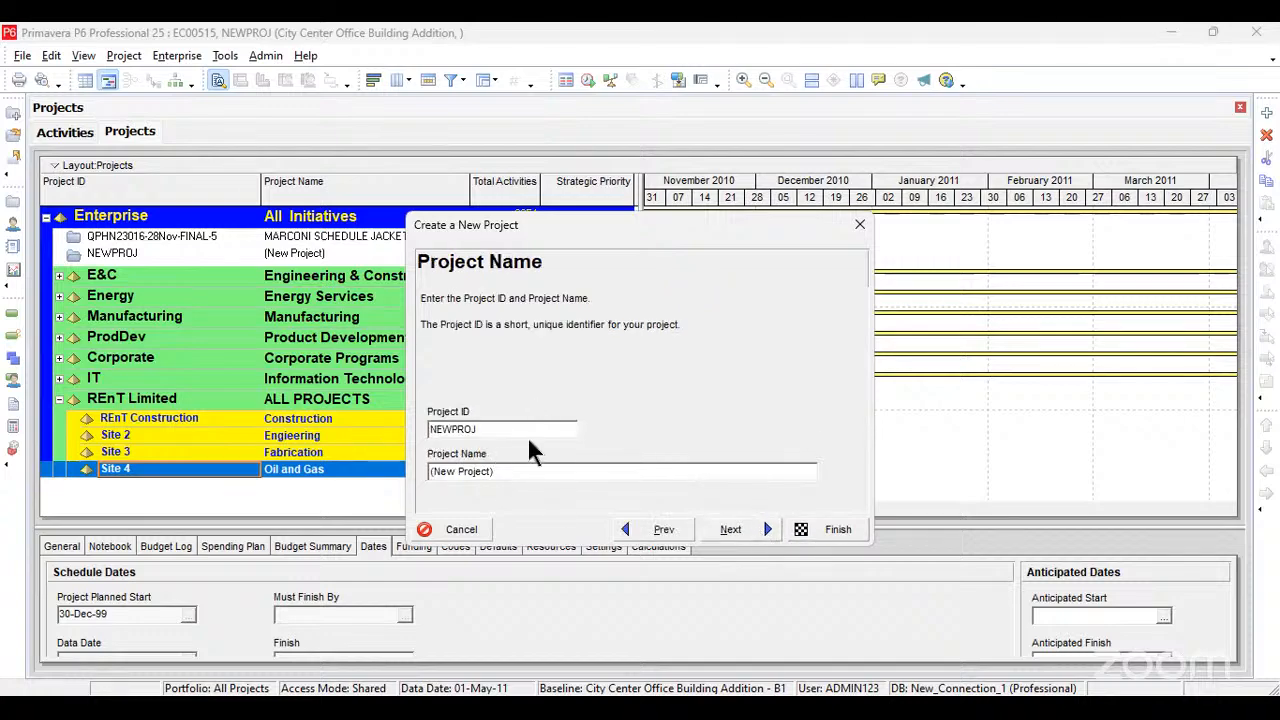
Step: Set the new project's ID to Oil and Gas Project
{"action": "left_click_drag", "start_coordinate": [613, 234], "coordinate": [797, 214]}
{"action": "left_click", "coordinate": [670, 411]}
{"action": "left_click_drag", "start_coordinate": [670, 411], "coordinate": [577, 411]}
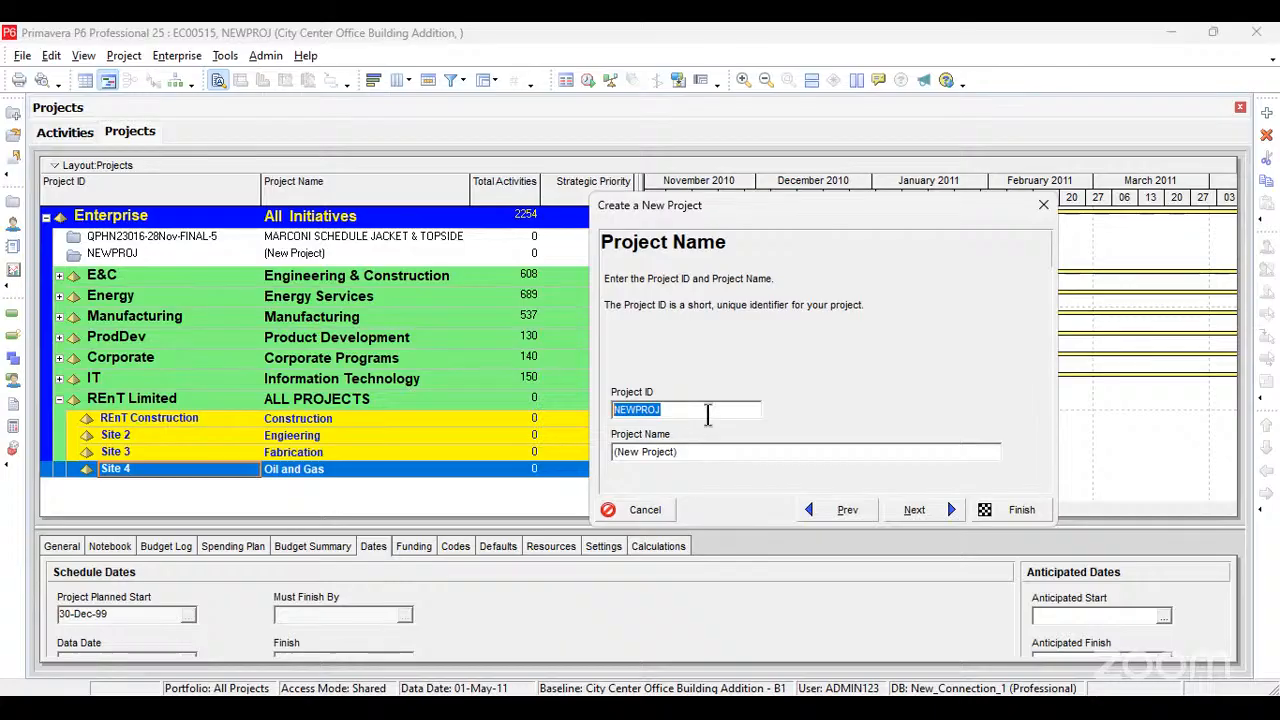
{"action": "type", "text": "Pip"}
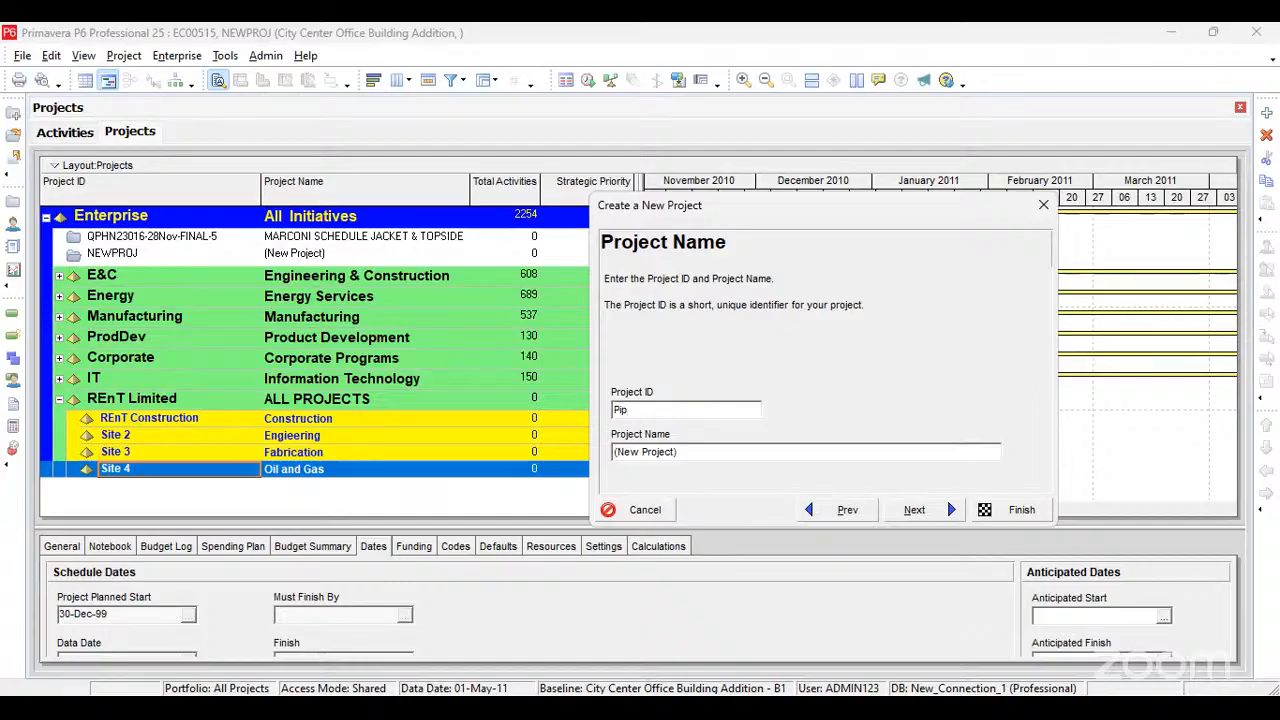
{"action": "type", "text": "e an"}
{"action": "key", "text": "BackSpace"}
{"action": "key", "text": "BackSpace"}
{"action": "key", "text": "BackSpace"}
{"action": "key", "text": "BackSpace"}
{"action": "key", "text": "BackSpace"}
{"action": "key", "text": "BackSpace"}
{"action": "key", "text": "BackSpace"}
{"action": "type", "text": "Oil and GA"}
{"action": "key", "text": "BackSpace"}
{"action": "key", "text": "BackSpace"}
{"action": "type", "text": "Gas Proj"}
Step: Set the project name to Piping and Gas and extend the project ID to Oil and Gas Project1
{"action": "left_click_drag", "start_coordinate": [683, 451], "coordinate": [574, 466]}
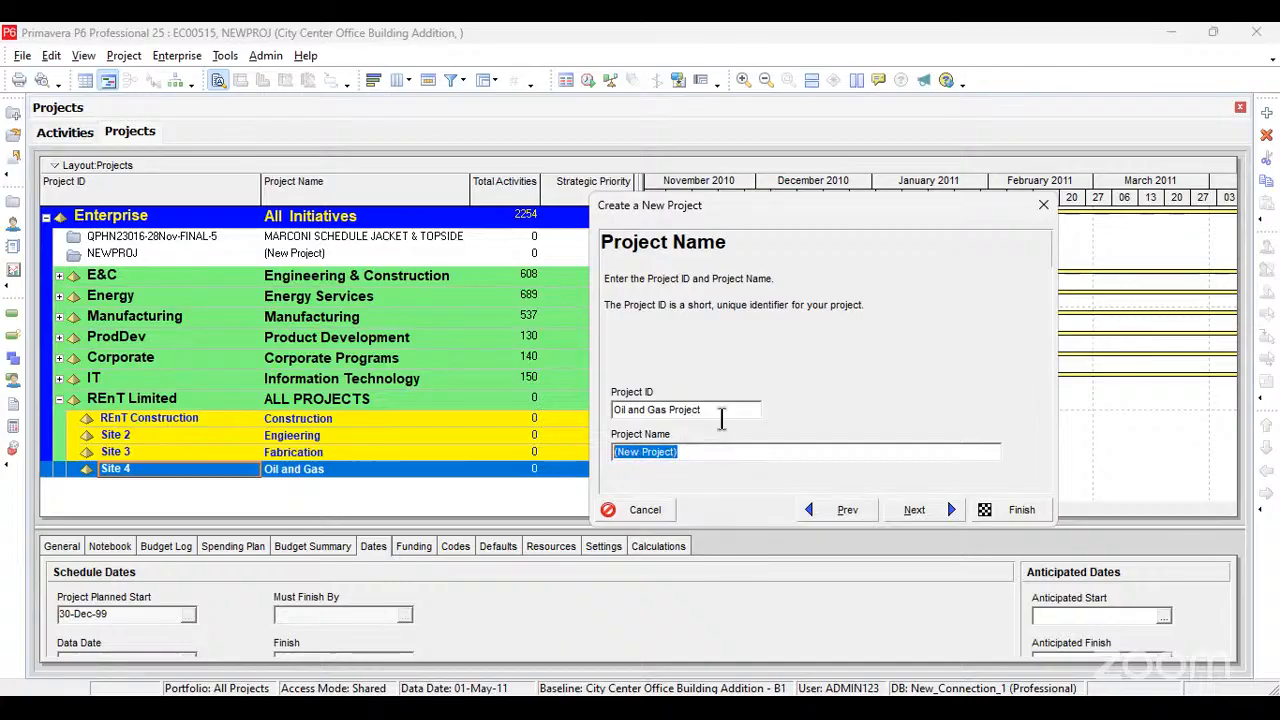
{"action": "type", "text": "Piping an"}
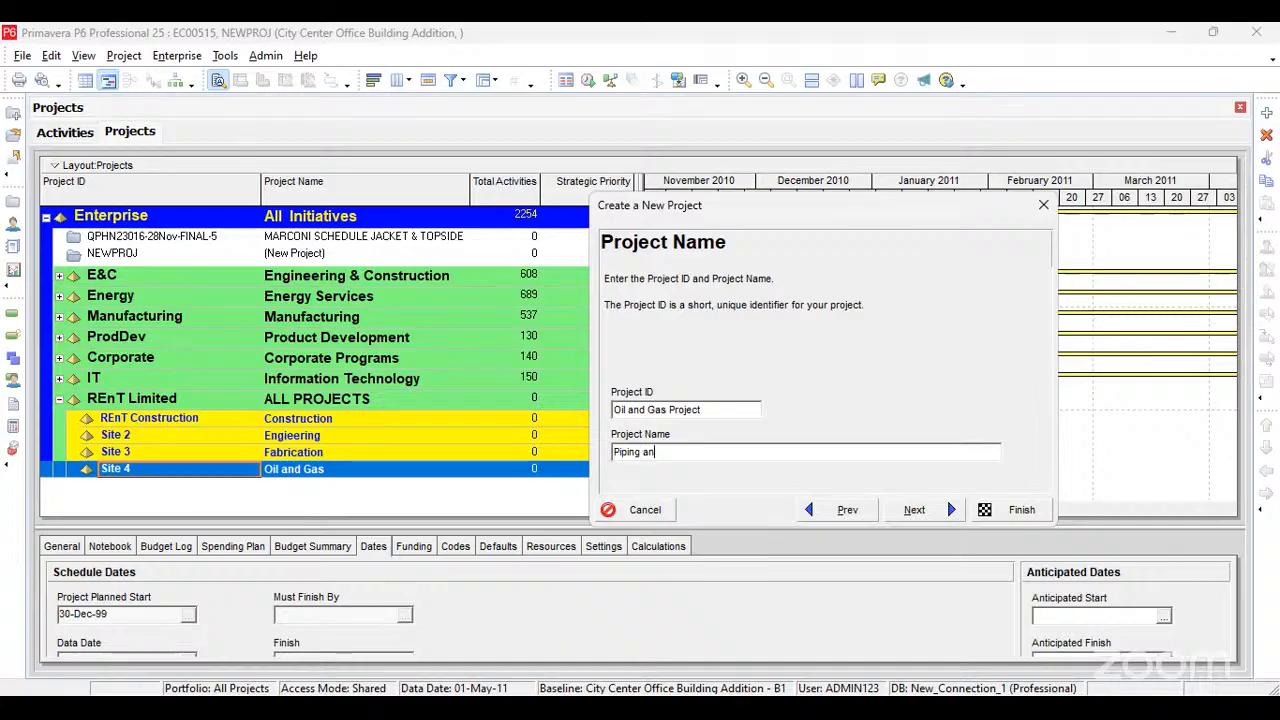
{"action": "type", "text": "d Gas"}
{"action": "left_click", "coordinate": [715, 416]}
{"action": "type", "text": "1"}
{"action": "left_click", "coordinate": [939, 508]}
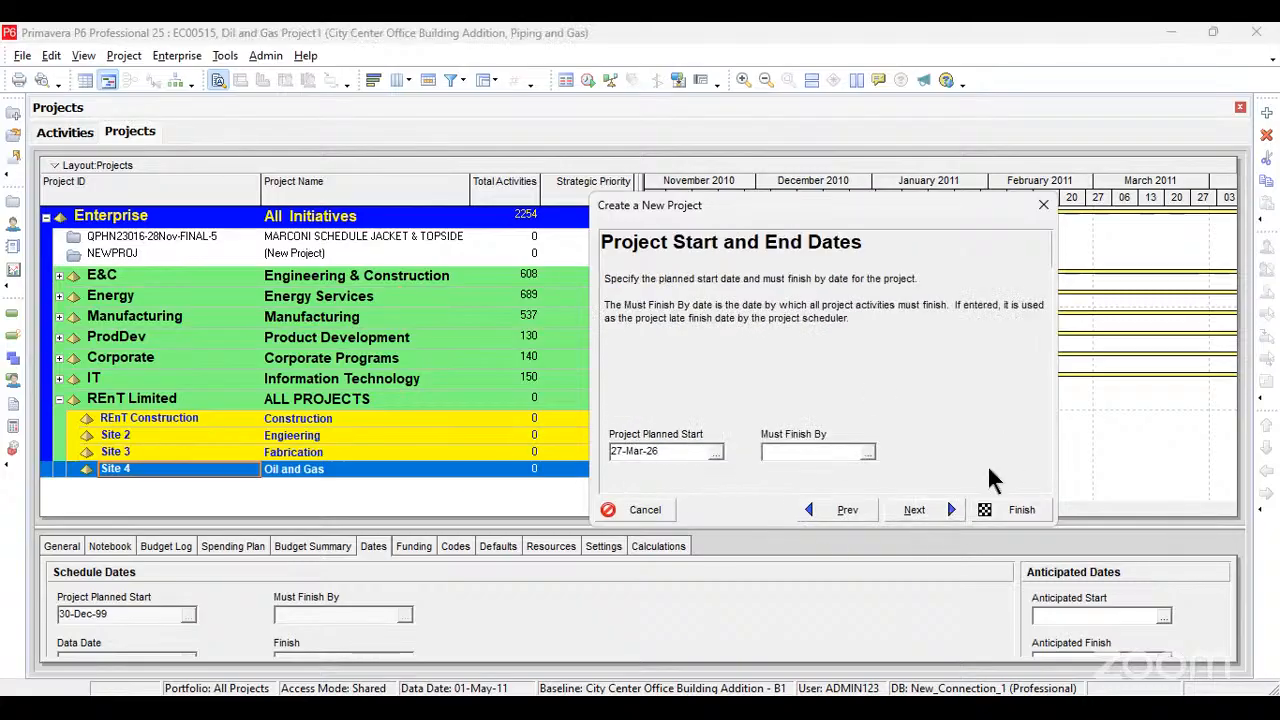
Step: Accept the planned start date 27-Mar-26 and the Standard Rate type, and finish creating the project
{"action": "left_click", "coordinate": [915, 510]}
{"action": "left_click", "coordinate": [919, 510]}
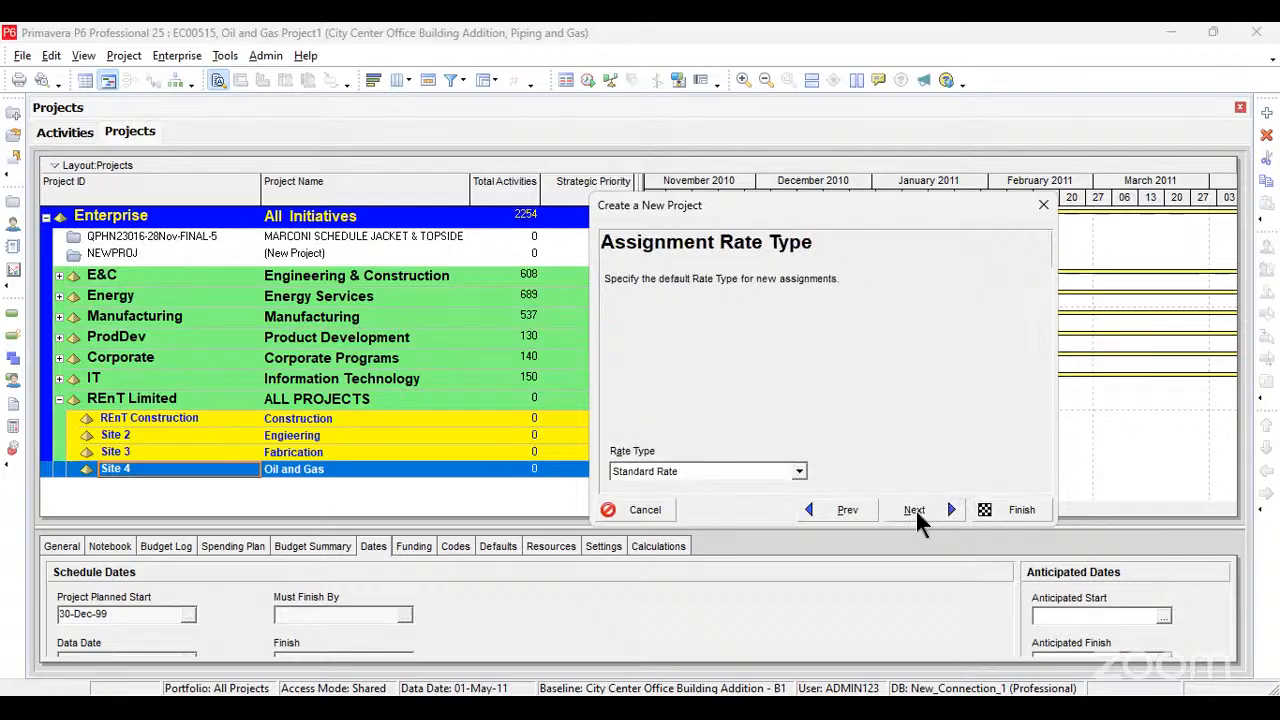
{"action": "left_click", "coordinate": [915, 510]}
{"action": "left_click", "coordinate": [1012, 510]}
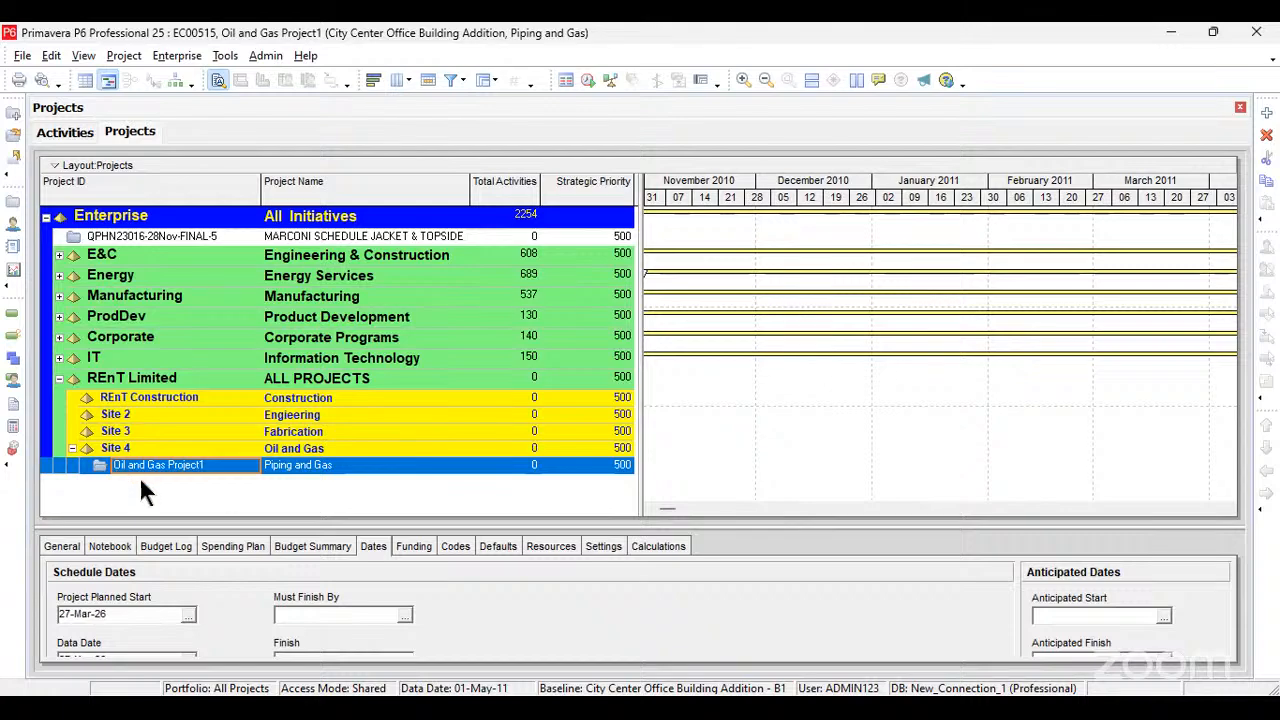
Step: Select the Piping and Gas project, and expand the E&C element to view its projects
{"action": "left_click", "coordinate": [318, 465]}
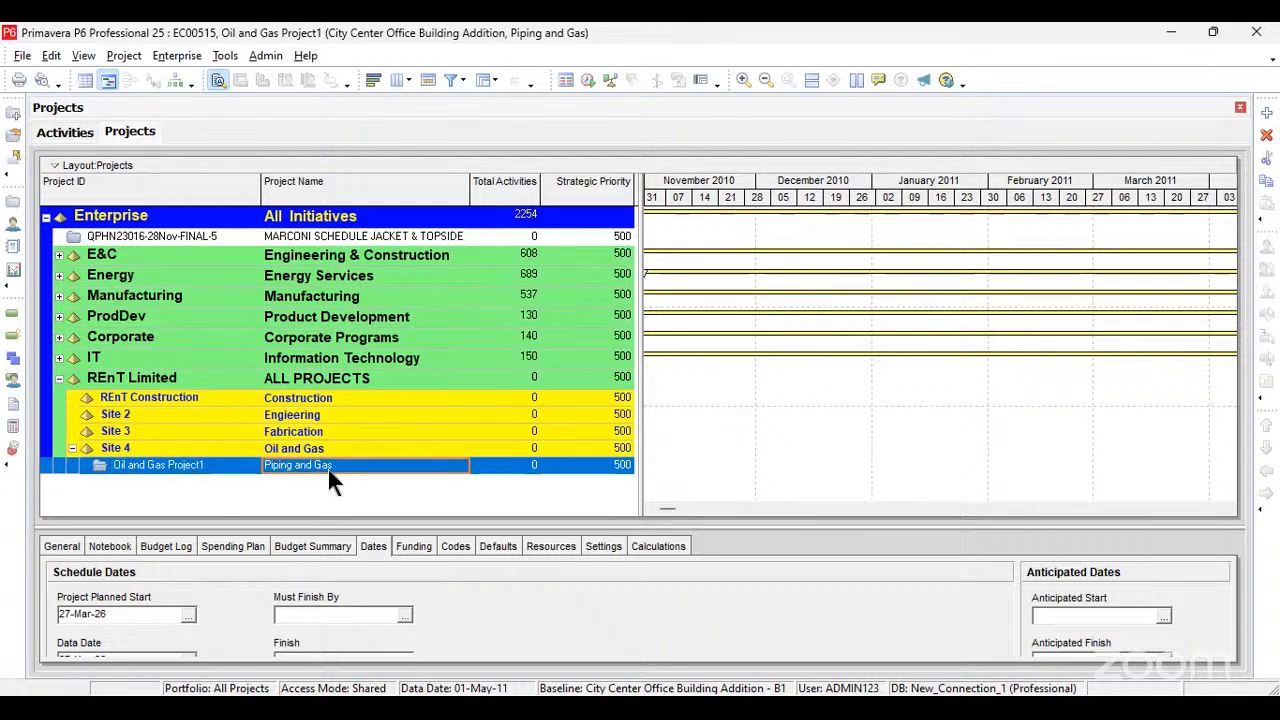
{"action": "left_click", "coordinate": [58, 255]}
{"action": "left_click", "coordinate": [60, 255]}
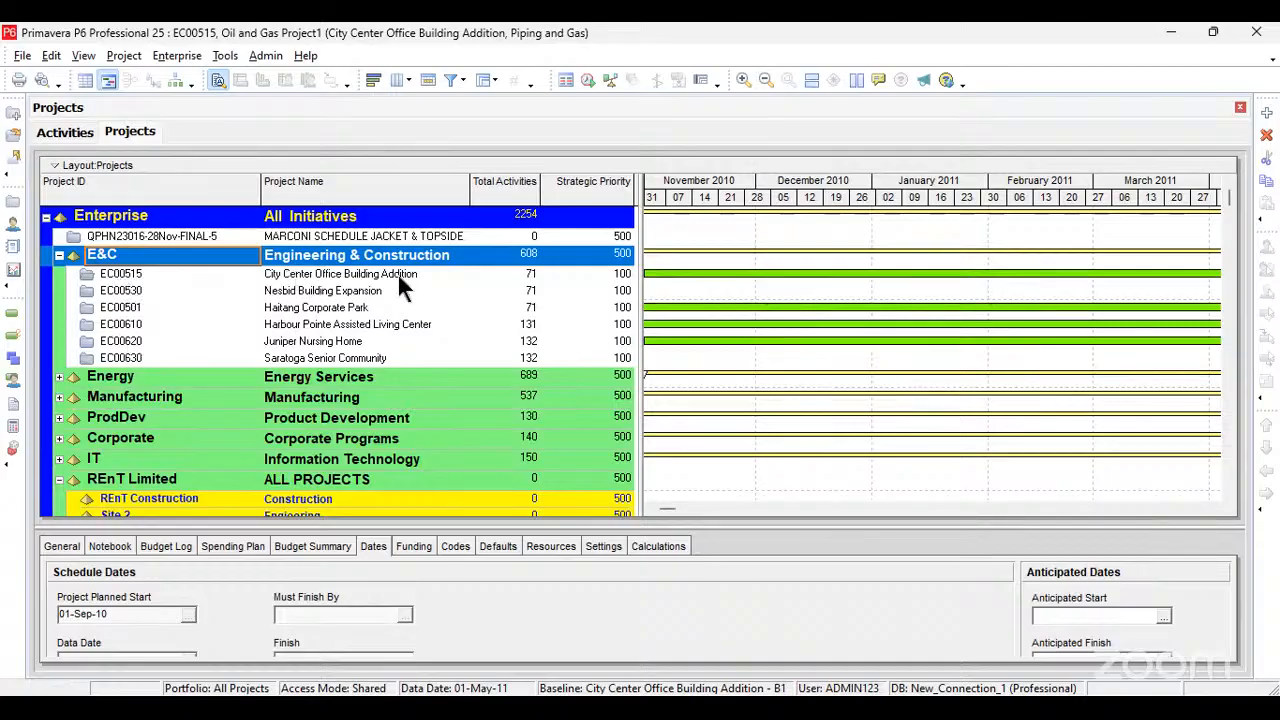
Step: Change the ID of the Piping and Gas project under Site 4 to REnT_Oil&Gas_1
{"action": "scroll", "coordinate": [394, 285], "scroll_direction": "down", "scroll_amount": 1}
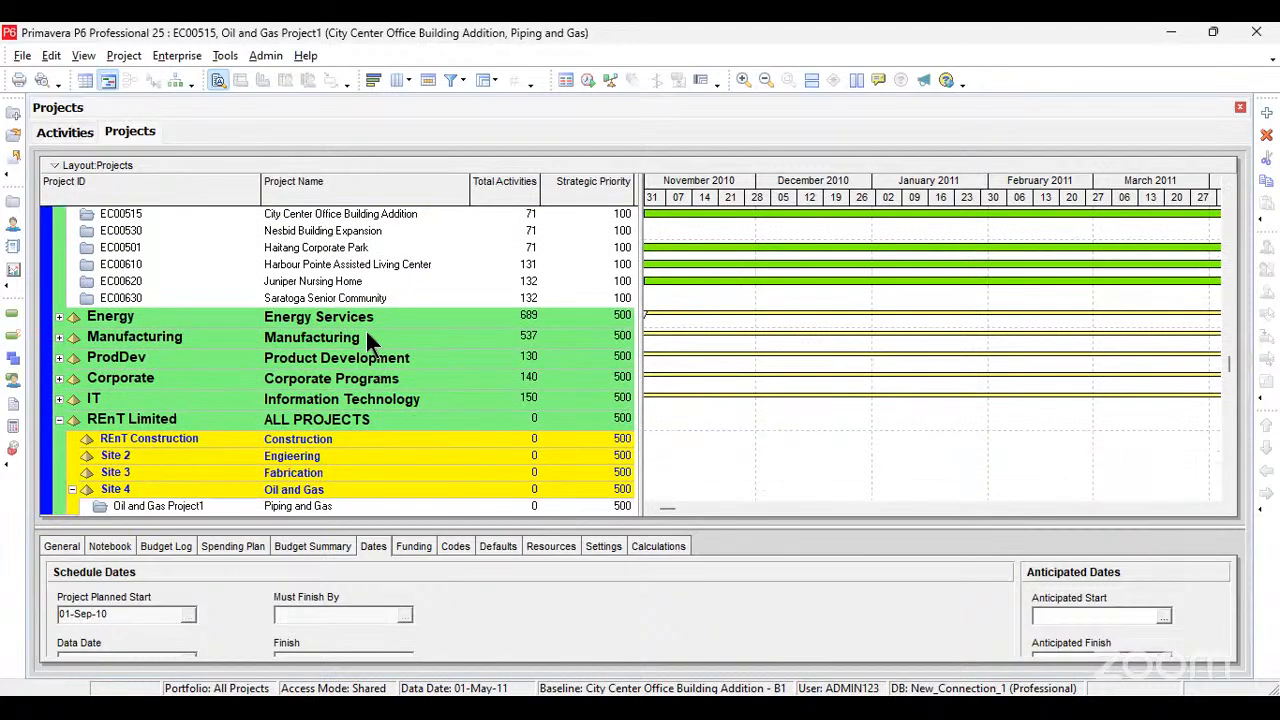
{"action": "left_click", "coordinate": [217, 498]}
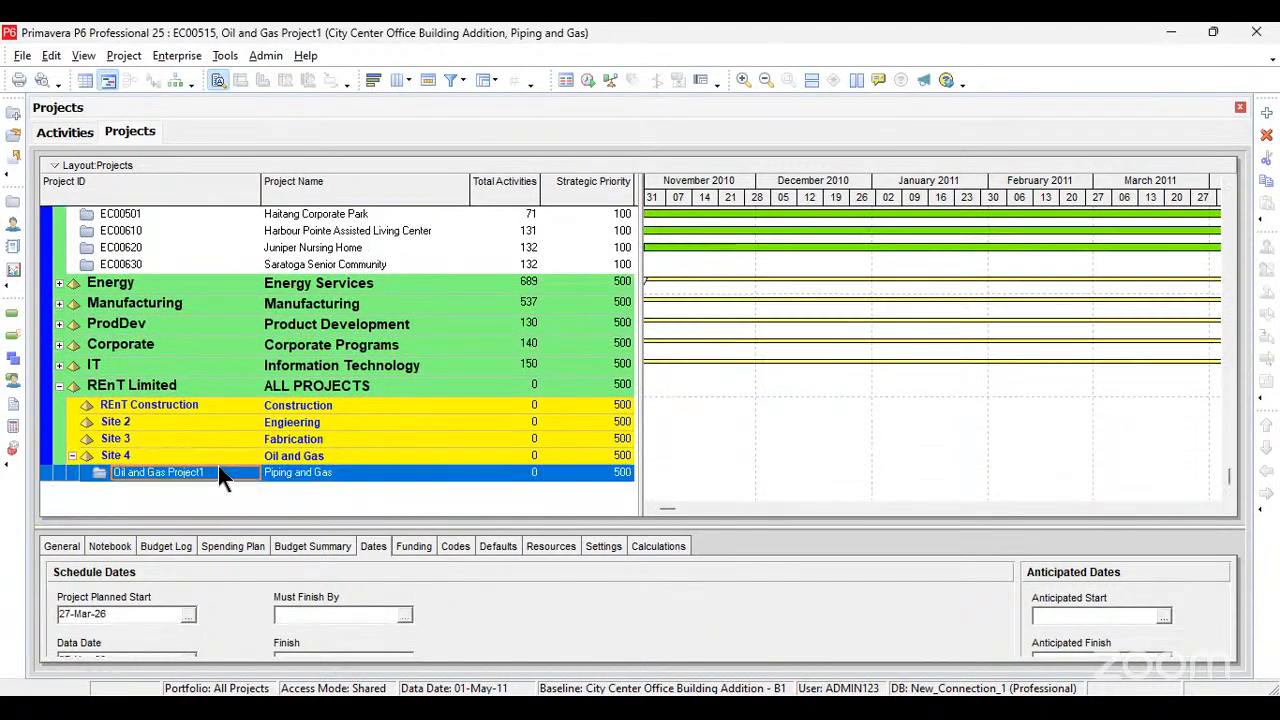
{"action": "left_click", "coordinate": [217, 470]}
{"action": "left_click_drag", "start_coordinate": [217, 473], "coordinate": [93, 462]}
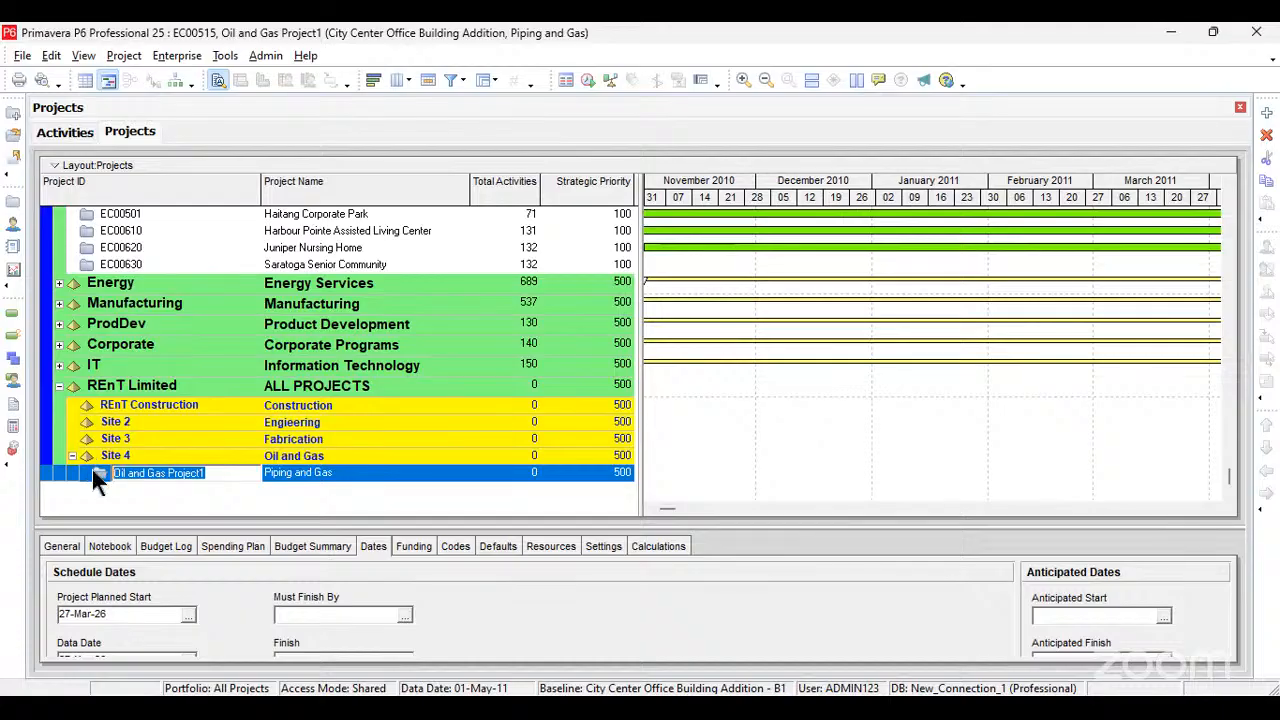
{"action": "type", "text": "Eng"}
{"action": "key", "text": "BackSpace"}
{"action": "key", "text": "BackSpace"}
{"action": "key", "text": "BackSpace"}
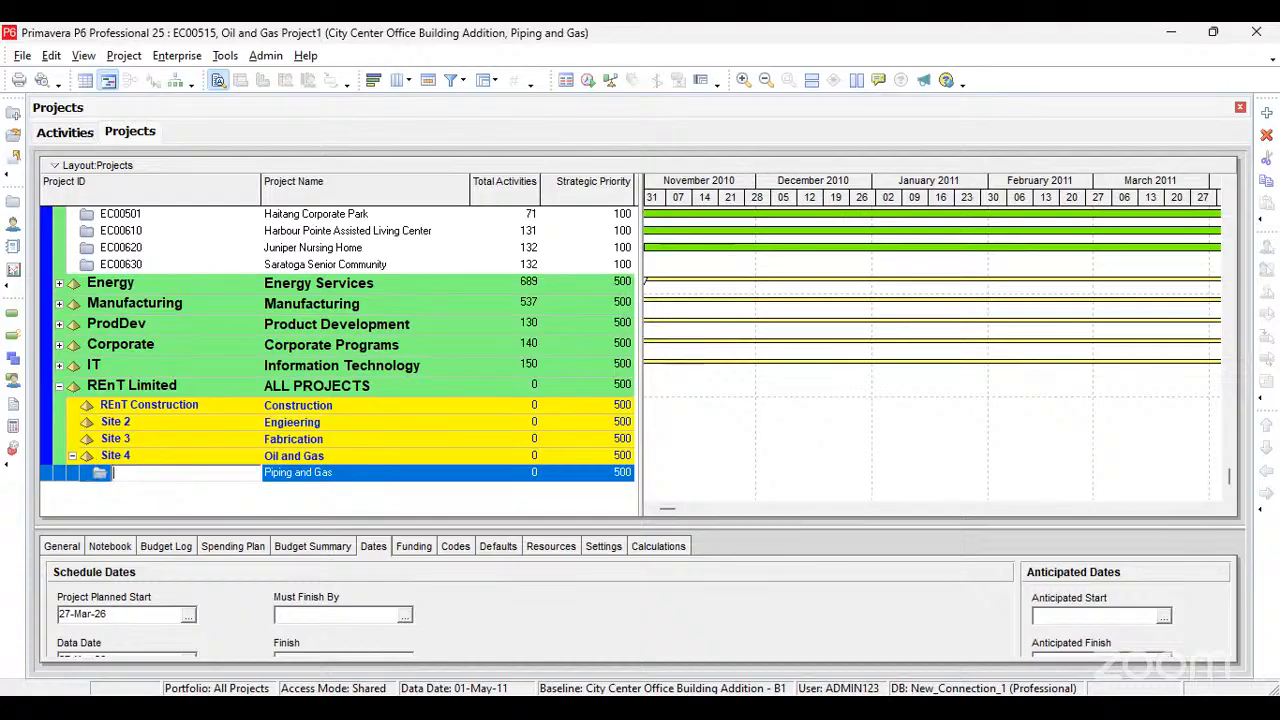
{"action": "type", "text": "REn"}
{"action": "type", "text": "T "}
{"action": "type", "text": "O"}
{"action": "type", "text": "oil"}
{"action": "key", "text": "BackSpace"}
{"action": "key", "text": "BackSpace"}
{"action": "key", "text": "BackSpace"}
{"action": "type", "text": "il&"}
{"action": "key", "text": "BackSpace"}
{"action": "type", "text": "&Gas_1"}
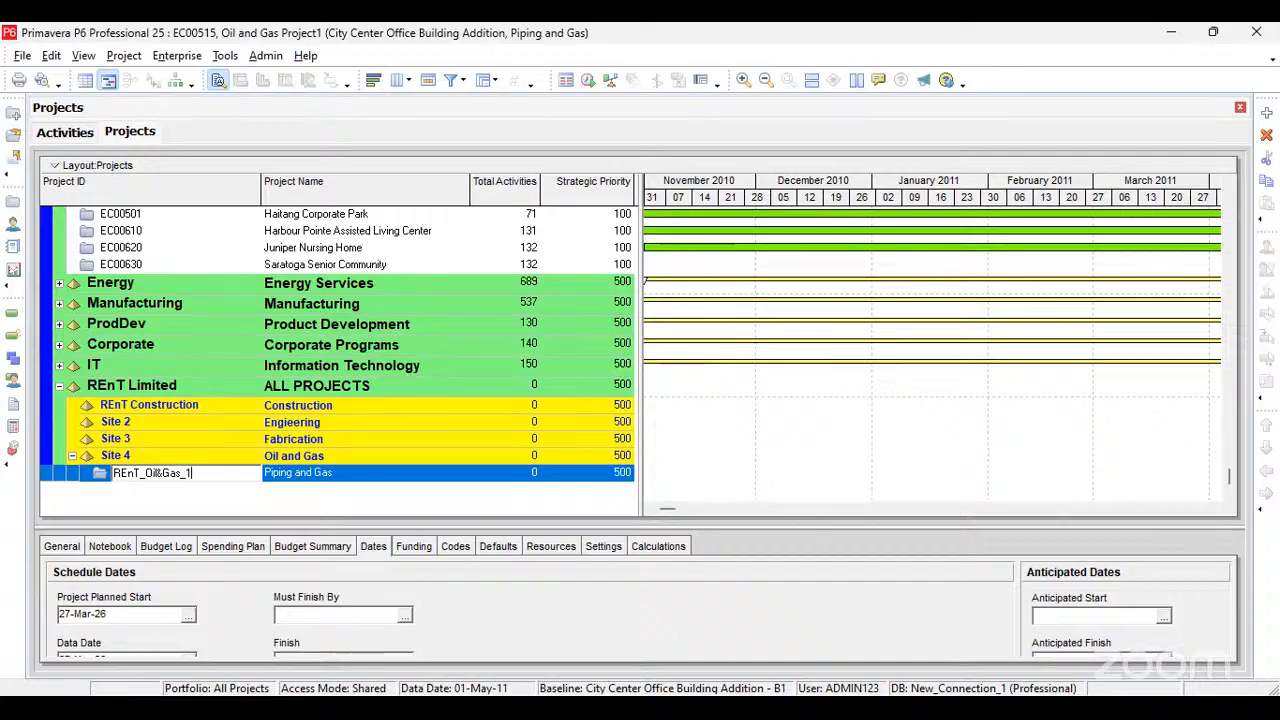
{"action": "key", "text": "Tab"}
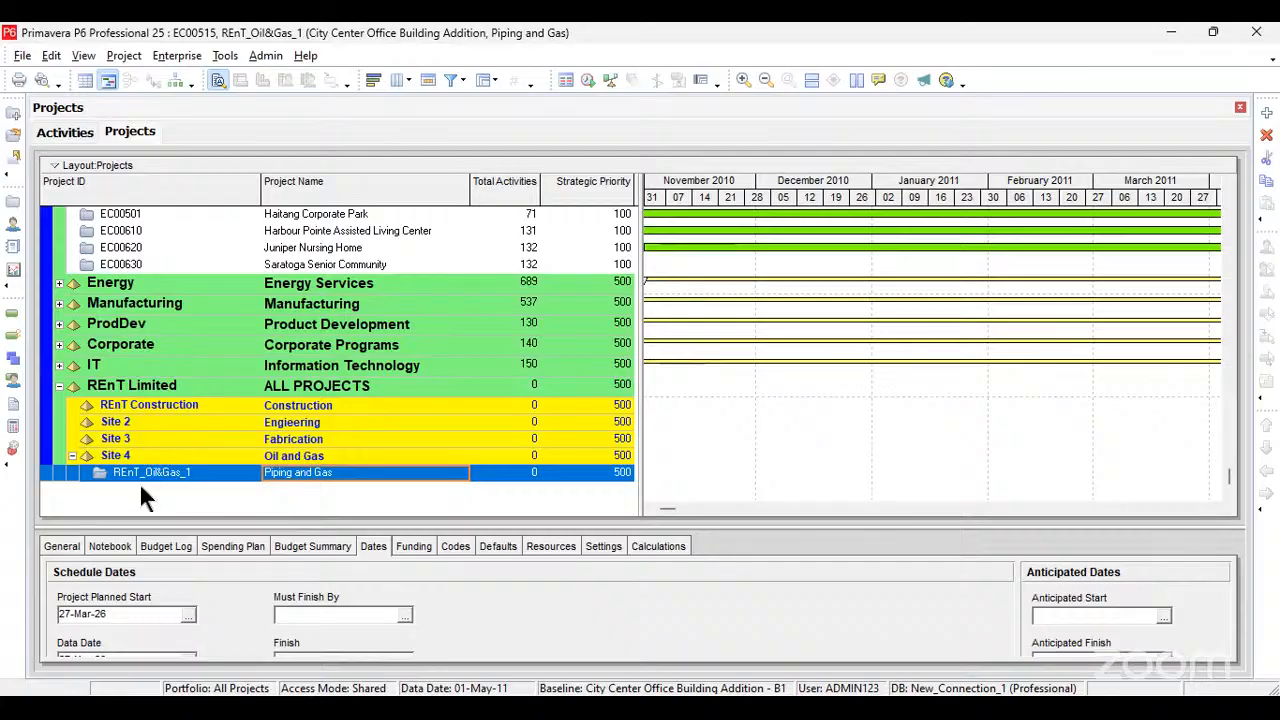
Step: Open the REnT_Oil&Gas_1 project on its own and narrow the Activity ID column in the activity table
{"action": "right_click", "coordinate": [212, 475]}
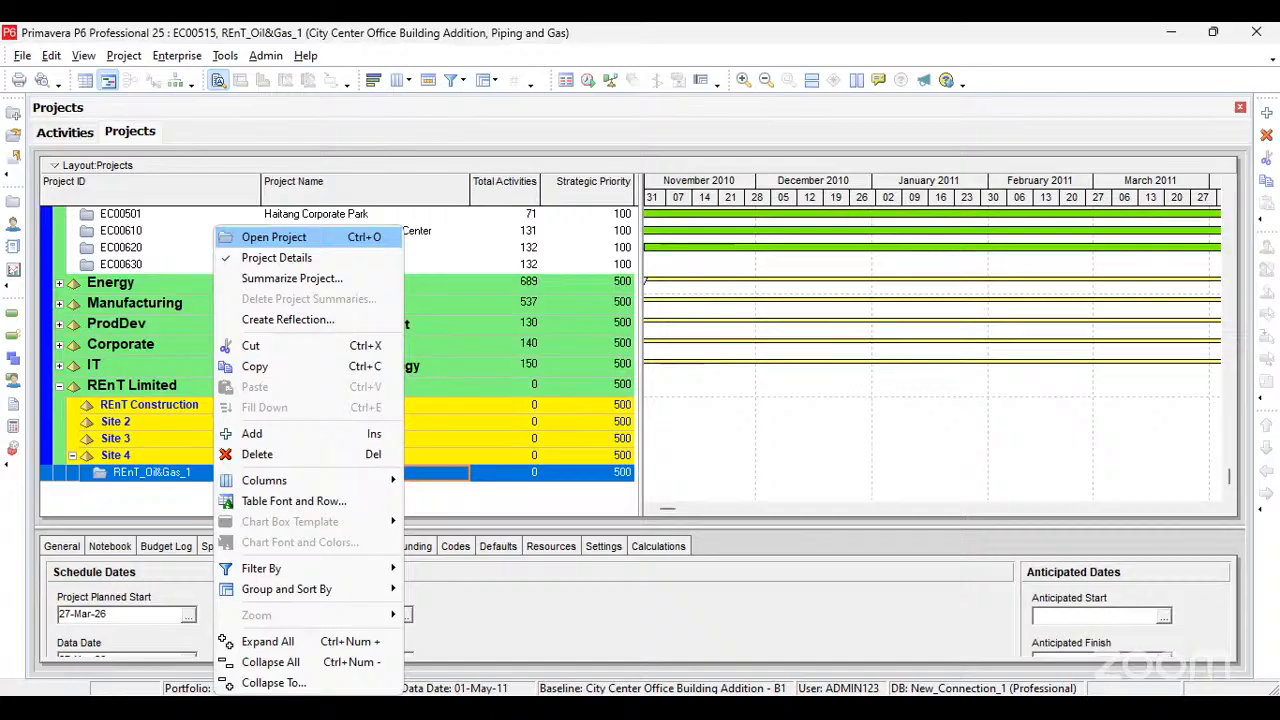
{"action": "left_click", "coordinate": [273, 237]}
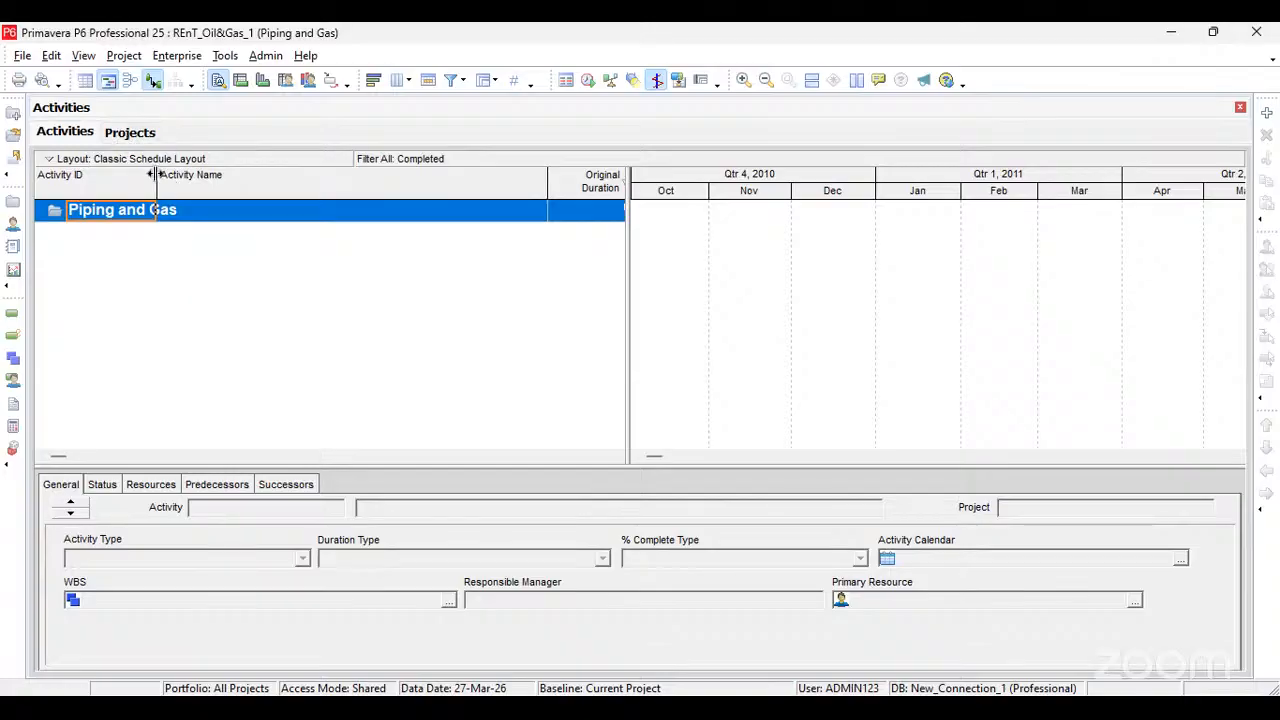
{"action": "left_click_drag", "start_coordinate": [155, 174], "coordinate": [141, 175]}
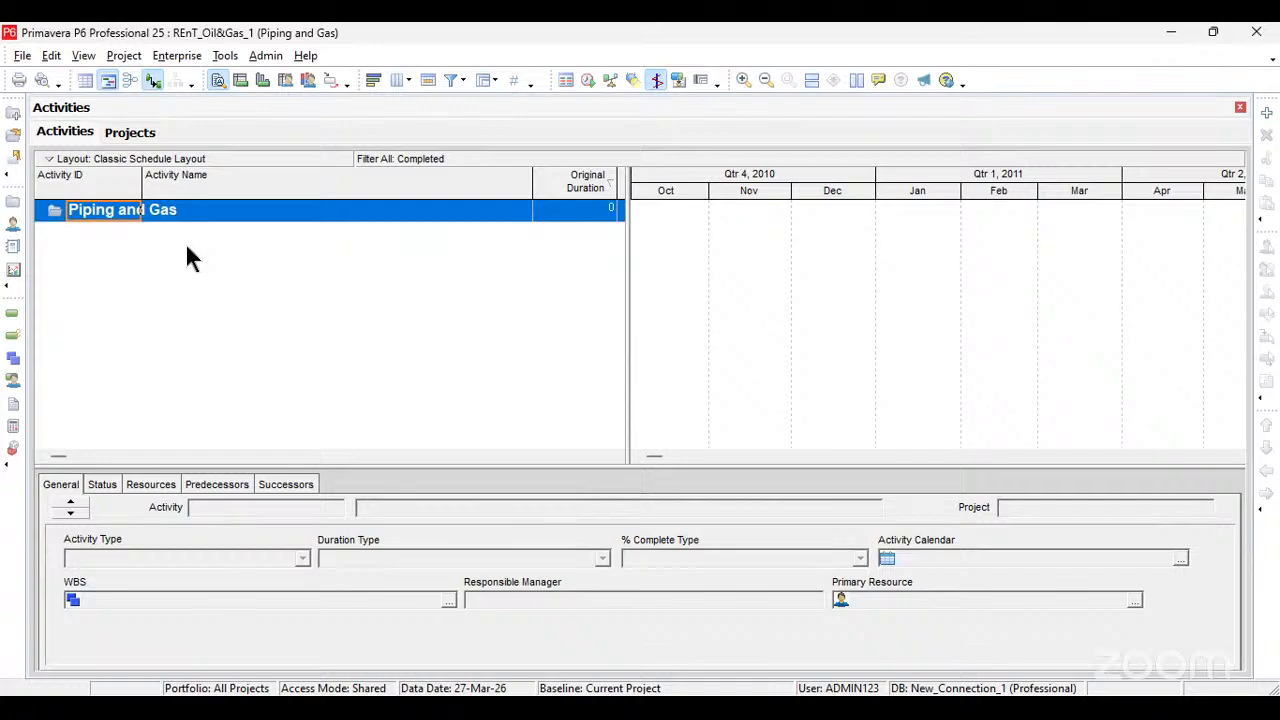
Step: Show the work breakdown structure of the project and widen its table to include the Total Activities column
{"action": "left_click", "coordinate": [124, 57]}
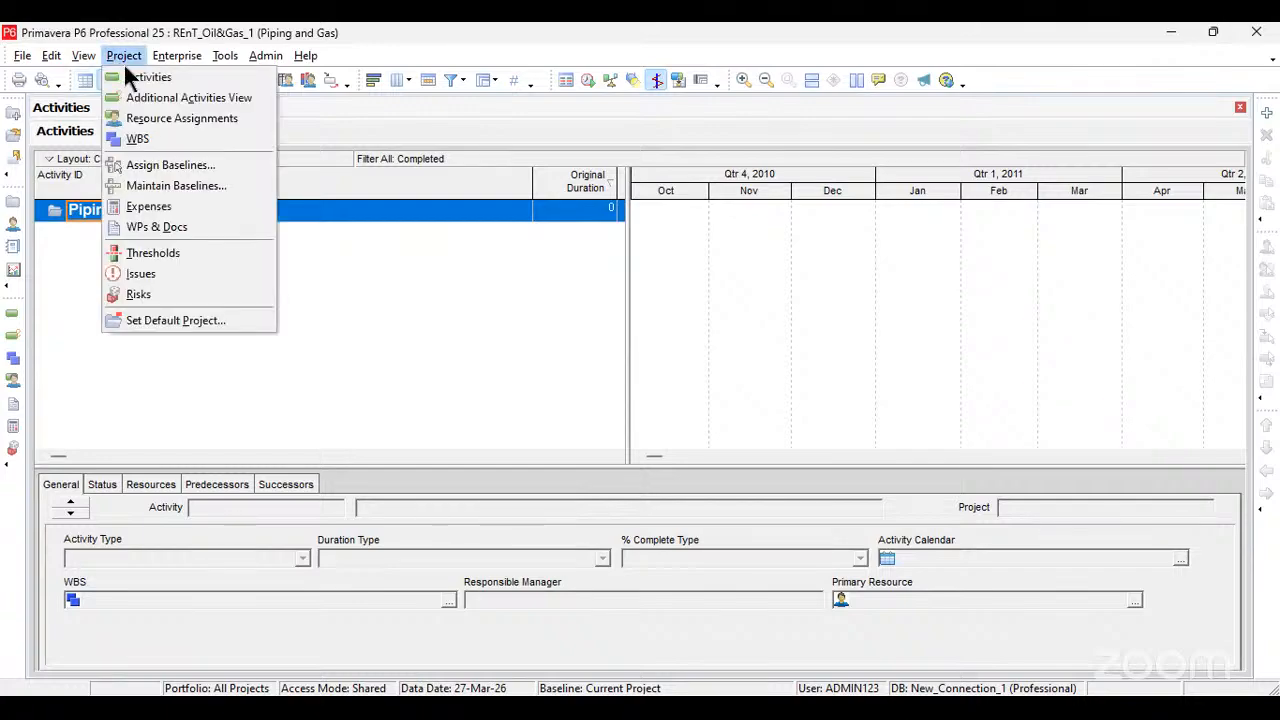
{"action": "left_click", "coordinate": [155, 140]}
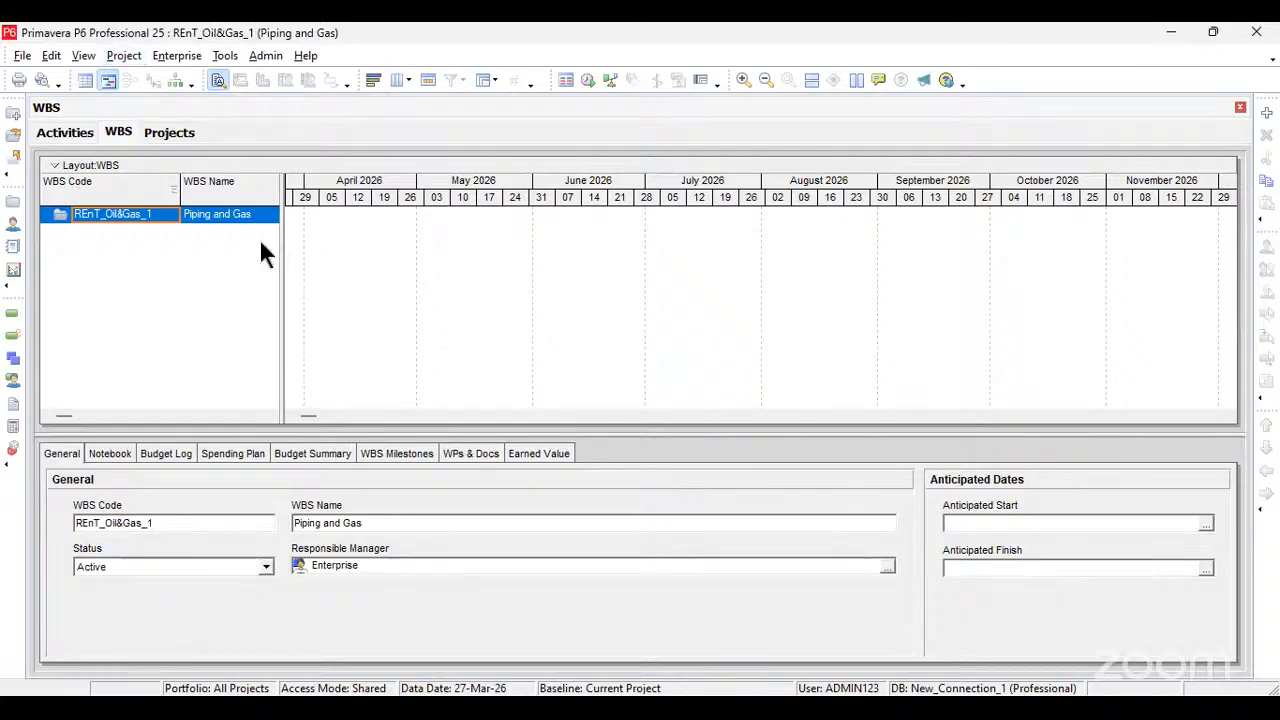
{"action": "left_click_drag", "start_coordinate": [277, 243], "coordinate": [500, 270]}
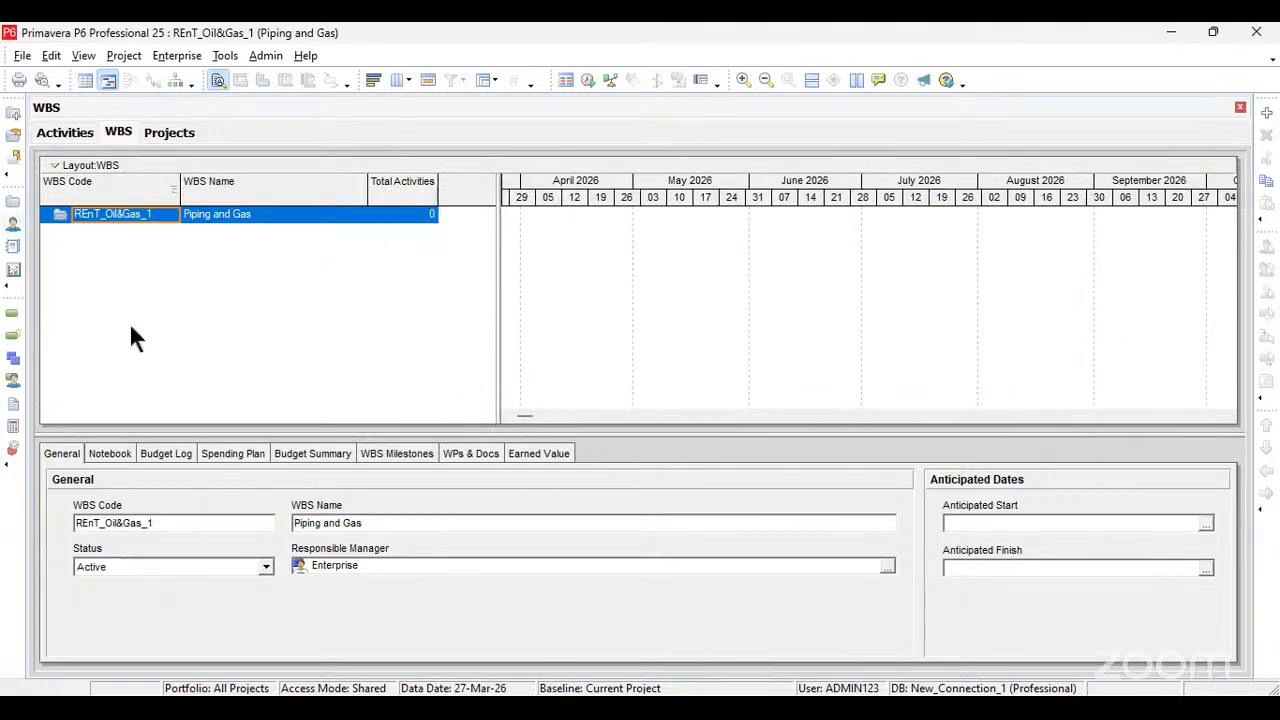
Step: Add a WBS element directly under Piping and Gas and name it Preliminary
{"action": "right_click", "coordinate": [157, 252]}
{"action": "left_click", "coordinate": [122, 265]}
{"action": "left_click", "coordinate": [1266, 113]}
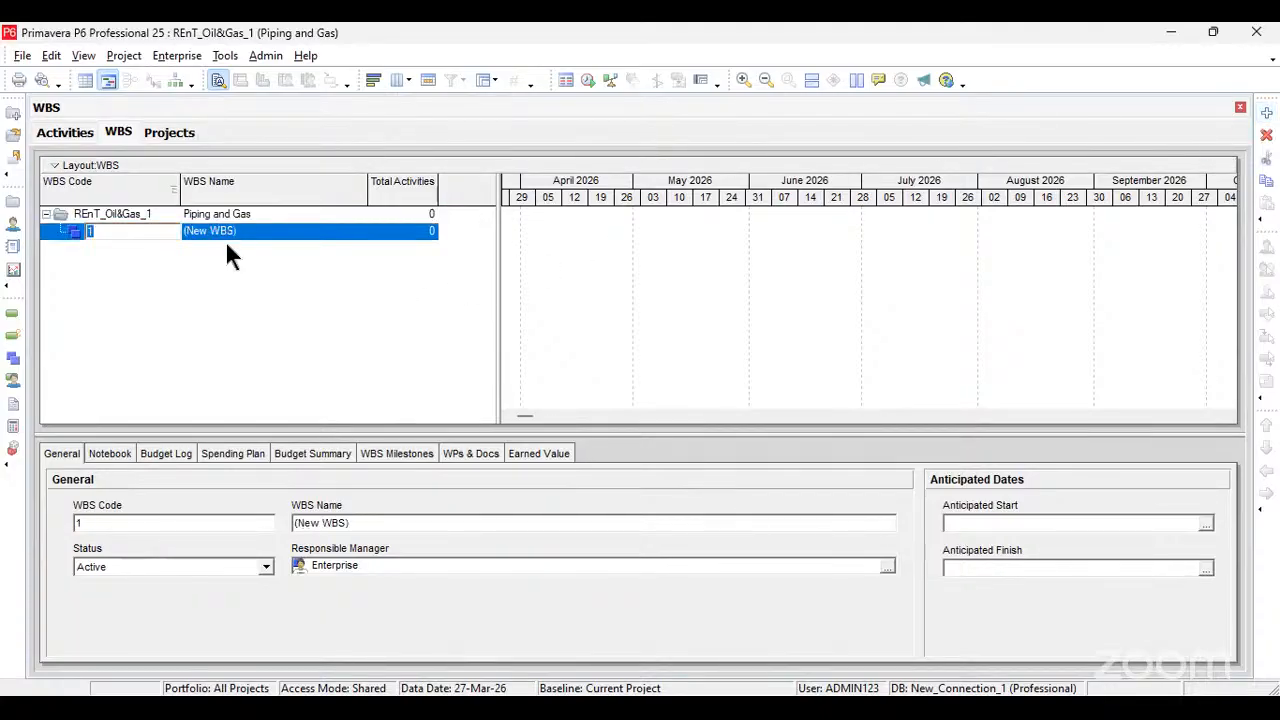
{"action": "left_click", "coordinate": [250, 231]}
{"action": "left_click", "coordinate": [259, 234]}
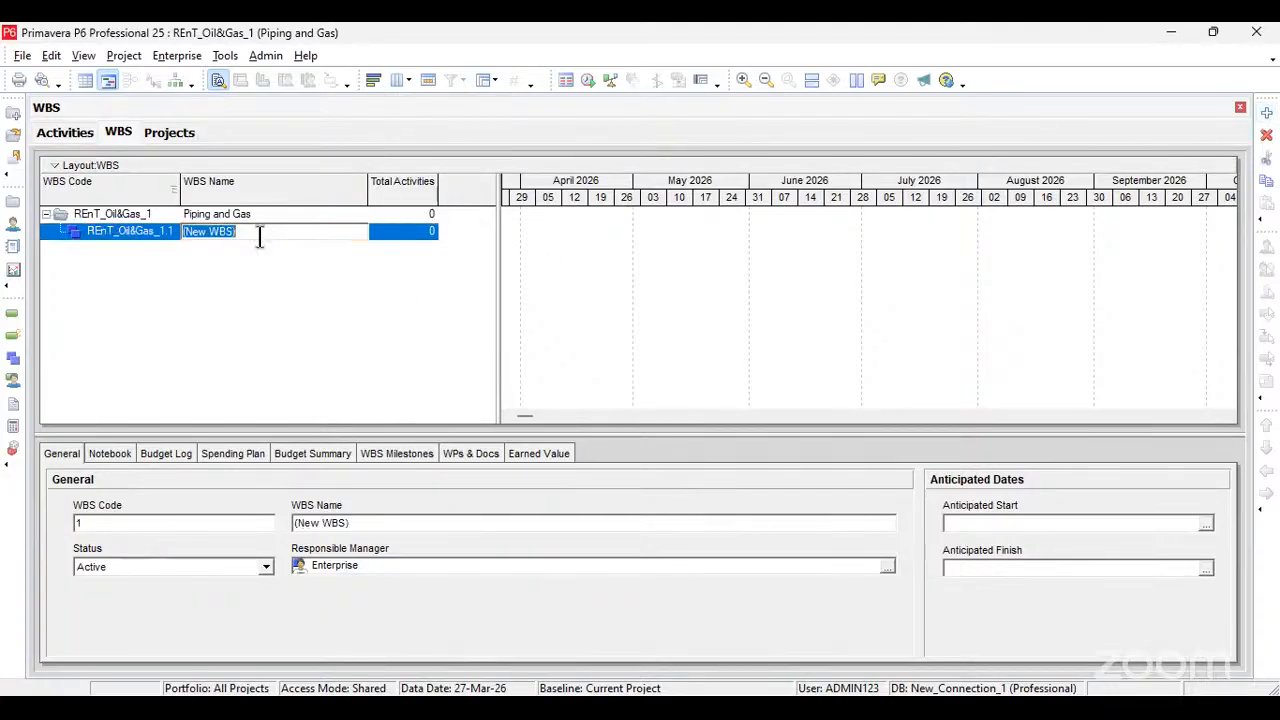
{"action": "type", "text": "Pr"}
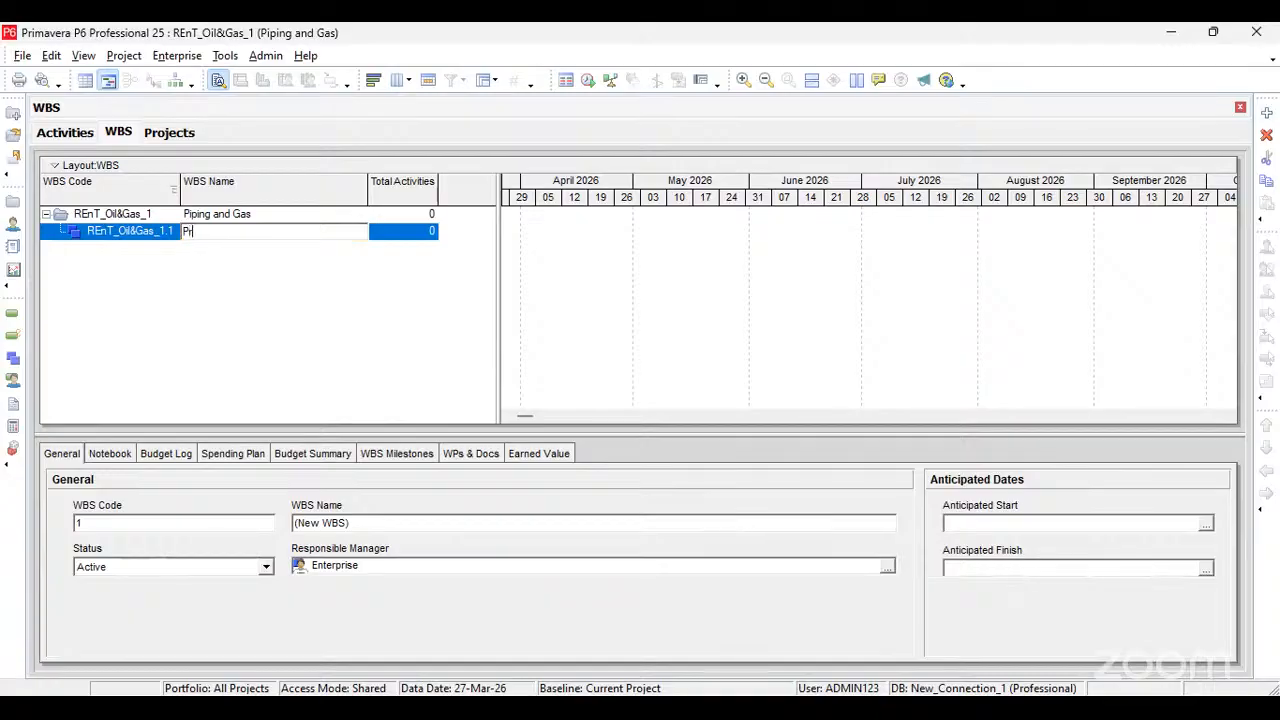
{"action": "type", "text": "eliminary"}
Step: Add a second WBS element at the same level as Preliminary and name it Engineering
{"action": "left_click", "coordinate": [1265, 114]}
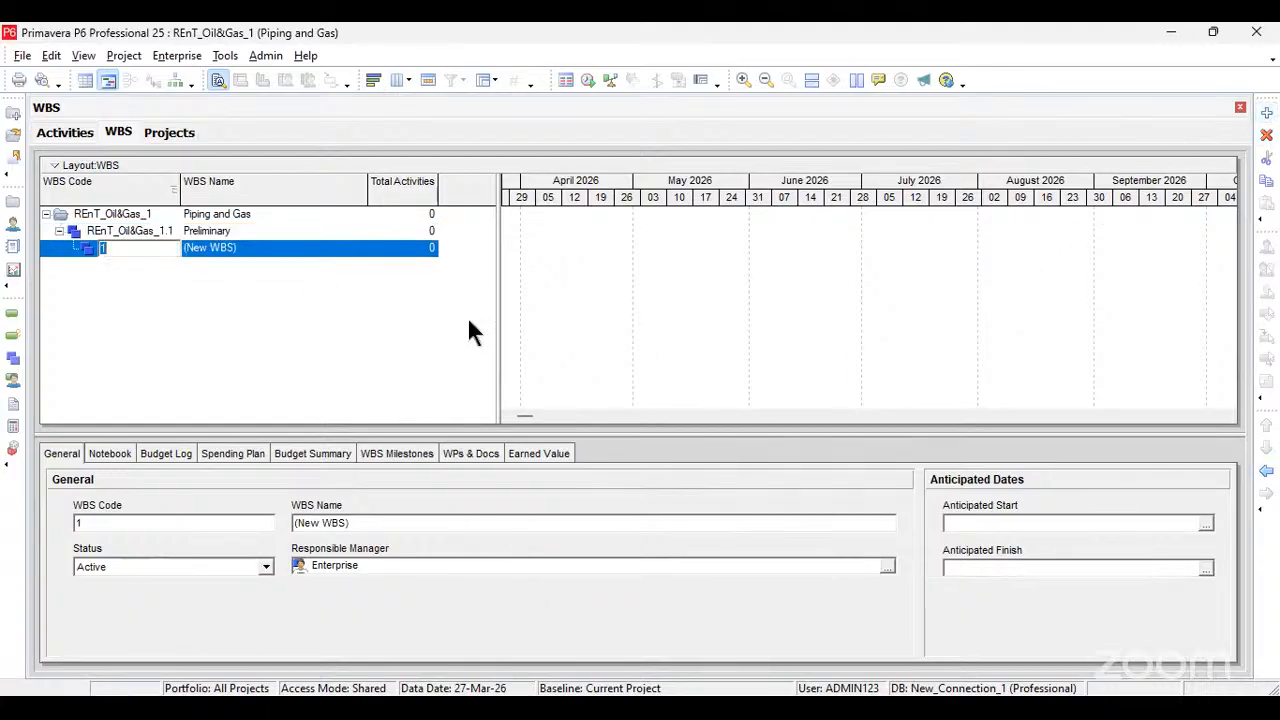
{"action": "left_click", "coordinate": [1268, 472]}
{"action": "key", "text": "Up"}
{"action": "left_click", "coordinate": [262, 248]}
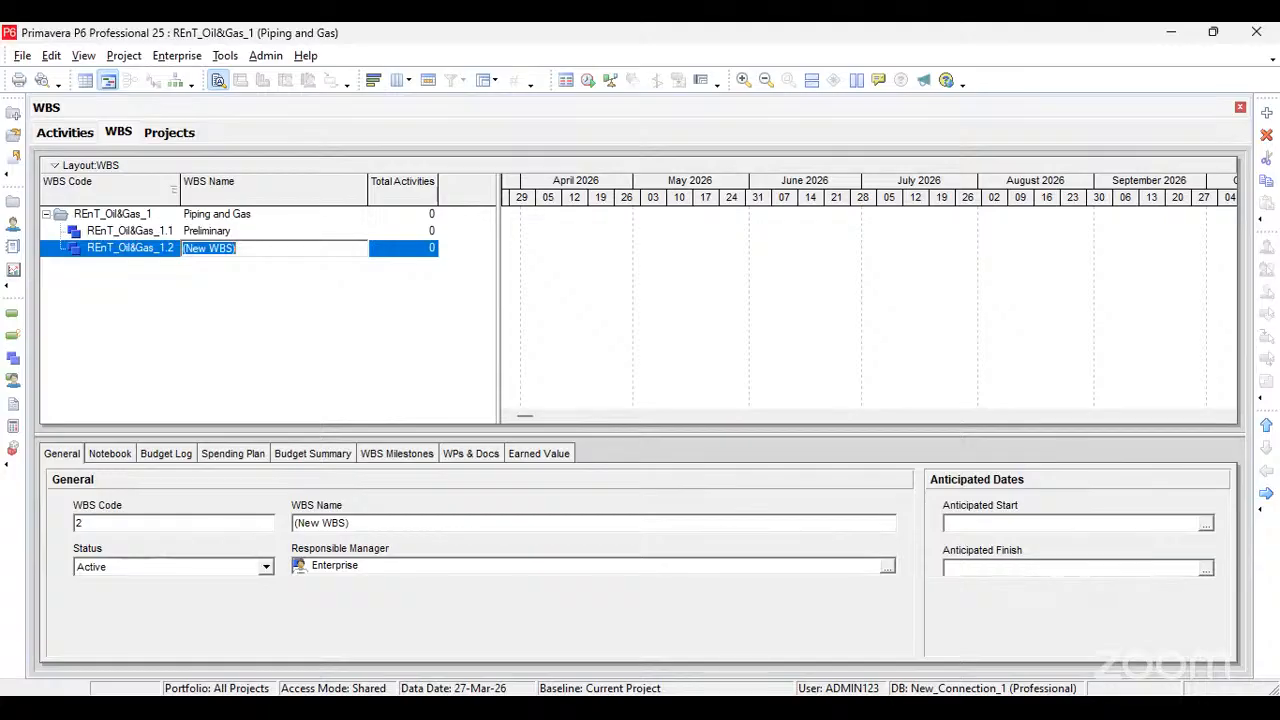
{"action": "key", "text": "alt+Tab"}
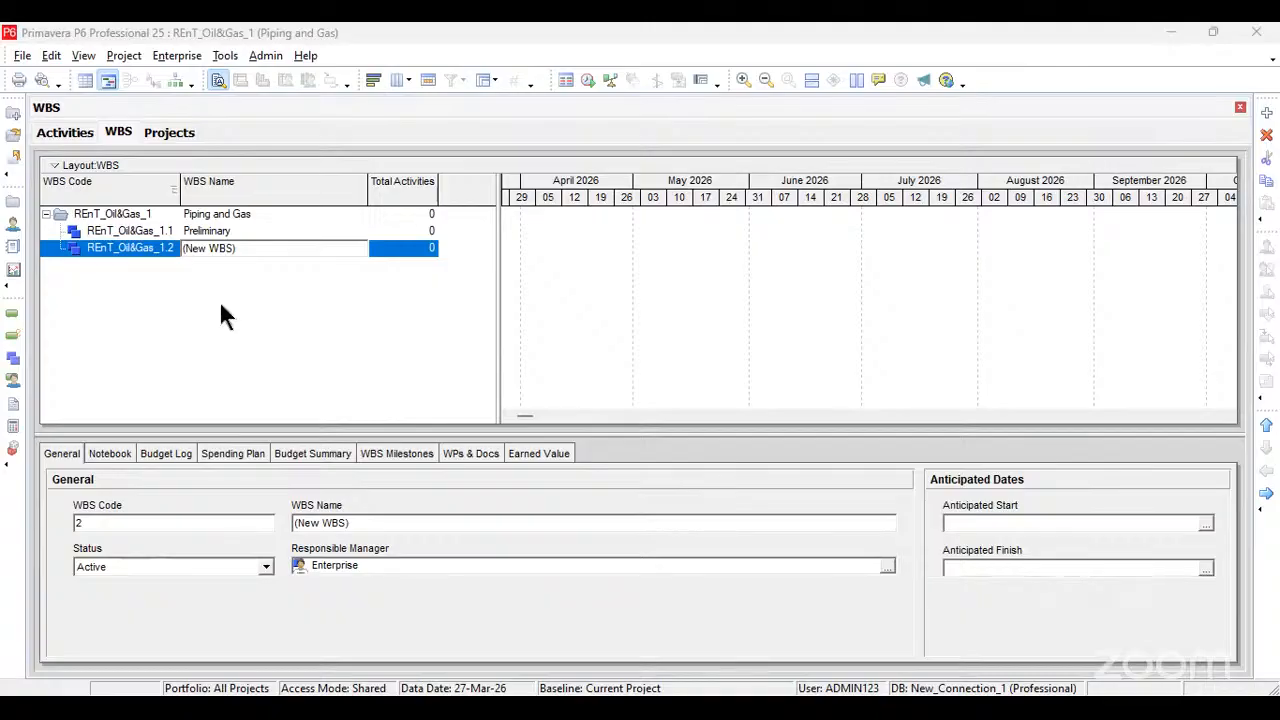
{"action": "left_click", "coordinate": [241, 253]}
{"action": "type", "text": "Eng"}
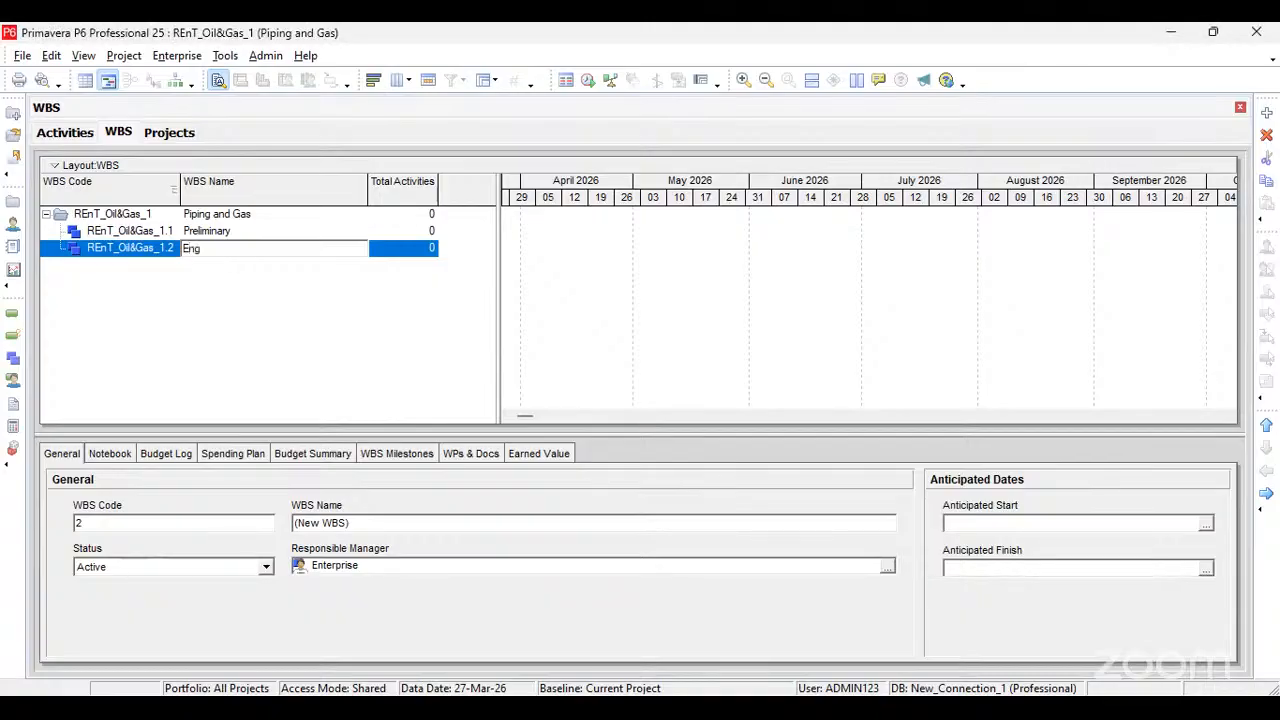
{"action": "type", "text": "ineering"}
{"action": "left_click", "coordinate": [406, 251]}
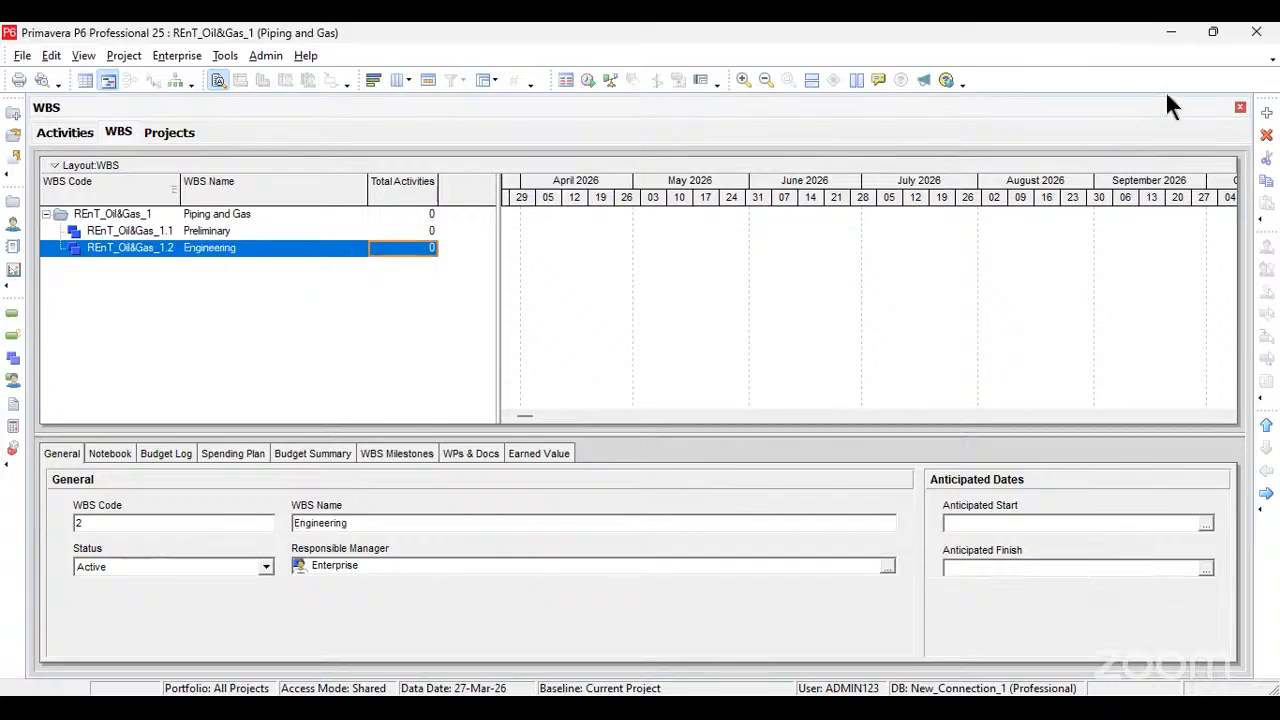
Step: Add a third WBS element with code 3 at the same level as Engineering and name it Procurement
{"action": "left_click", "coordinate": [1266, 112]}
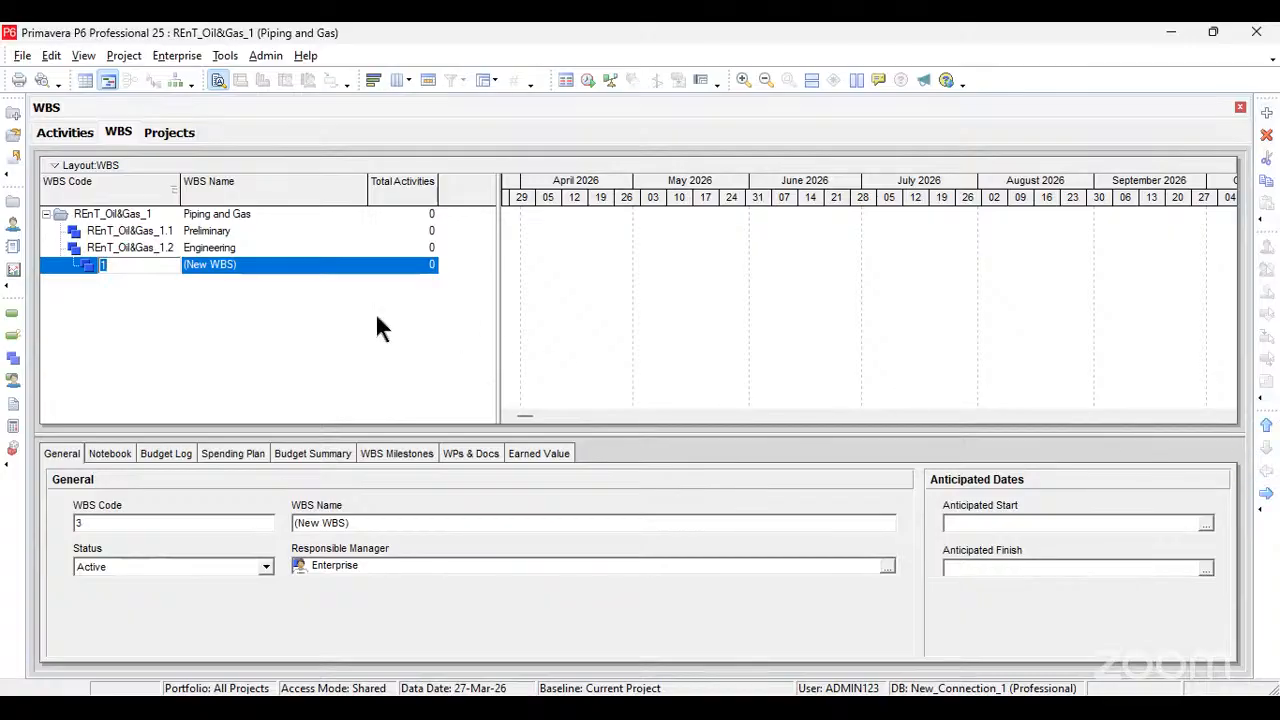
{"action": "type", "text": "3"}
{"action": "left_click", "coordinate": [258, 268]}
{"action": "left_click", "coordinate": [256, 267]}
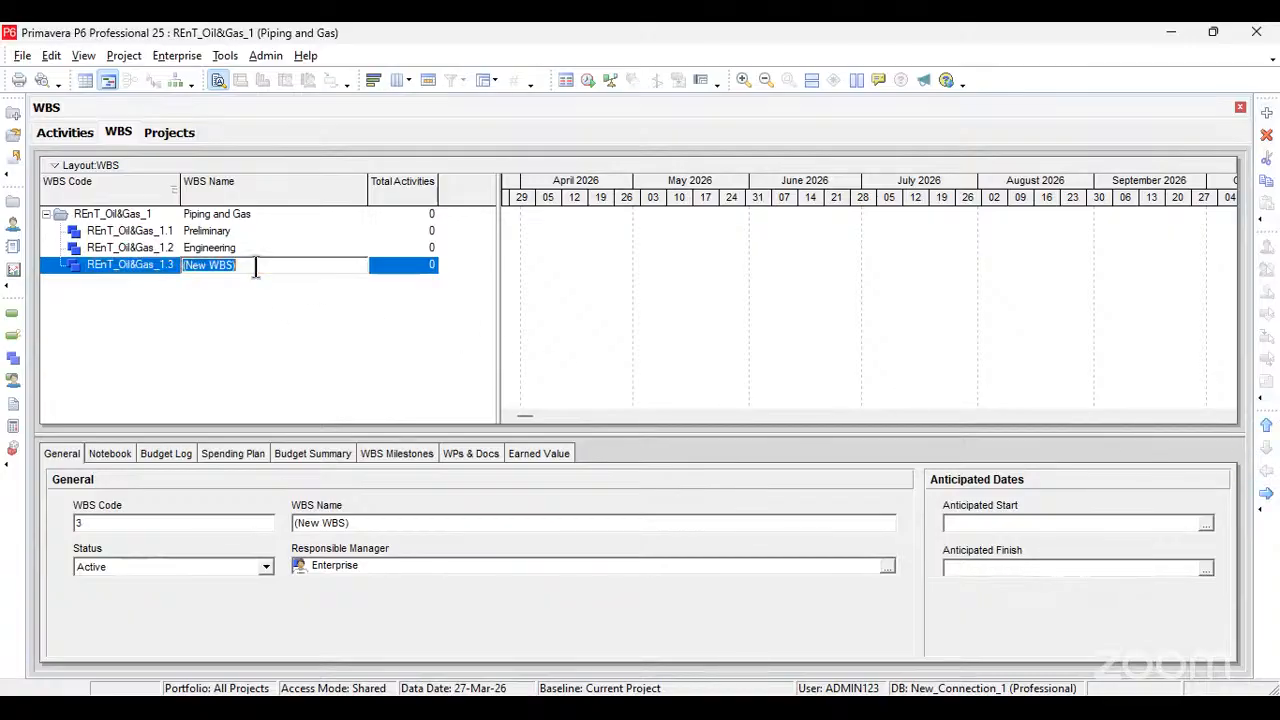
{"action": "type", "text": "Procurement"}
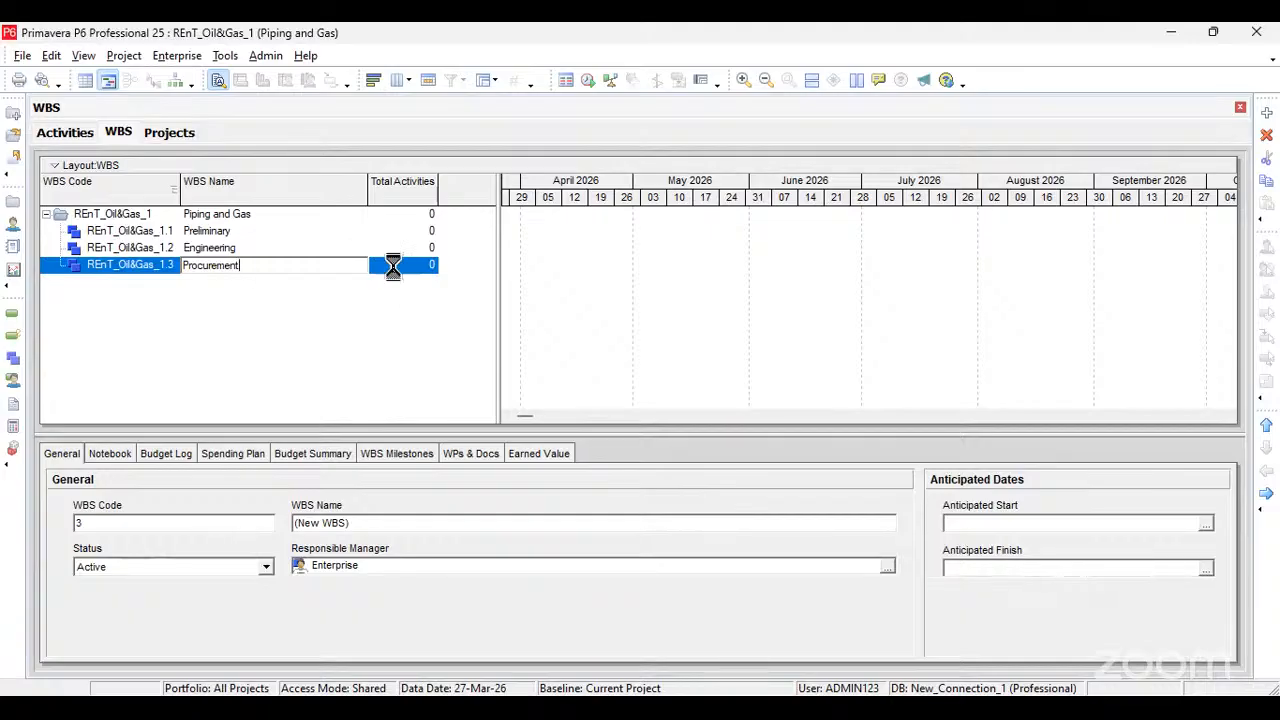
{"action": "key", "text": "Return"}
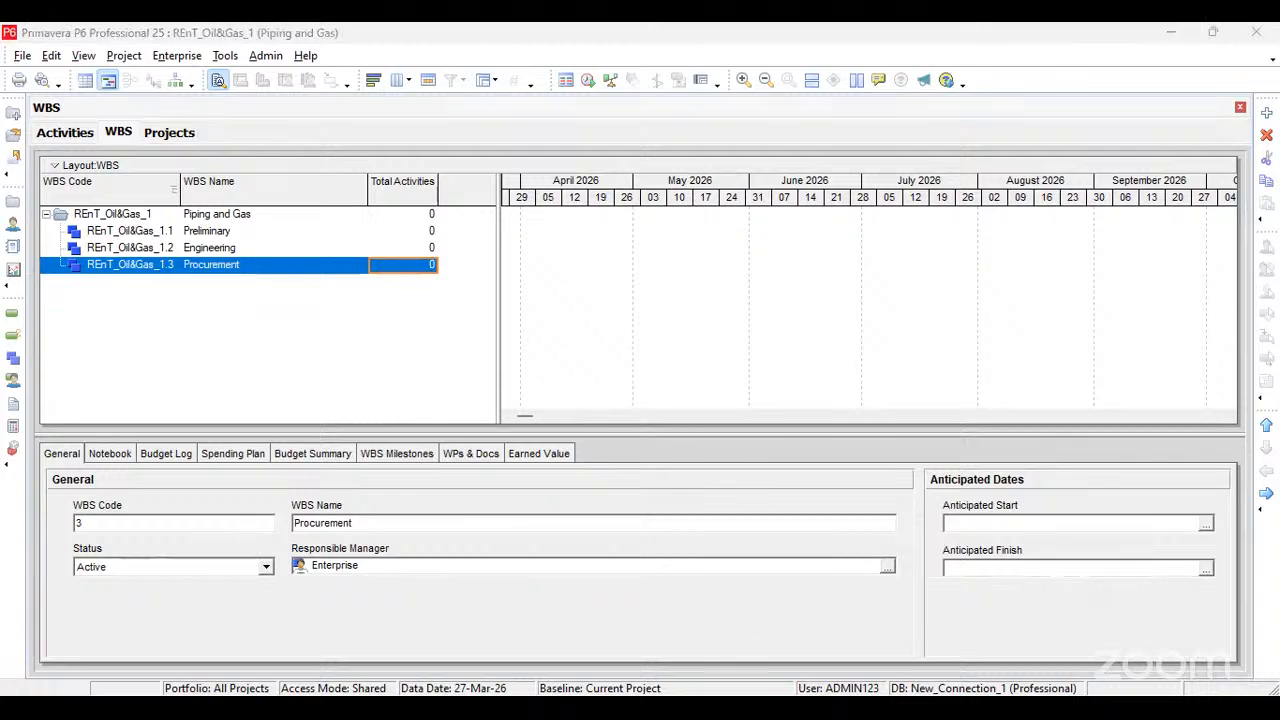
Step: Add a fourth WBS element at the same level as Procurement and name it Construction
{"action": "left_click", "coordinate": [1266, 112]}
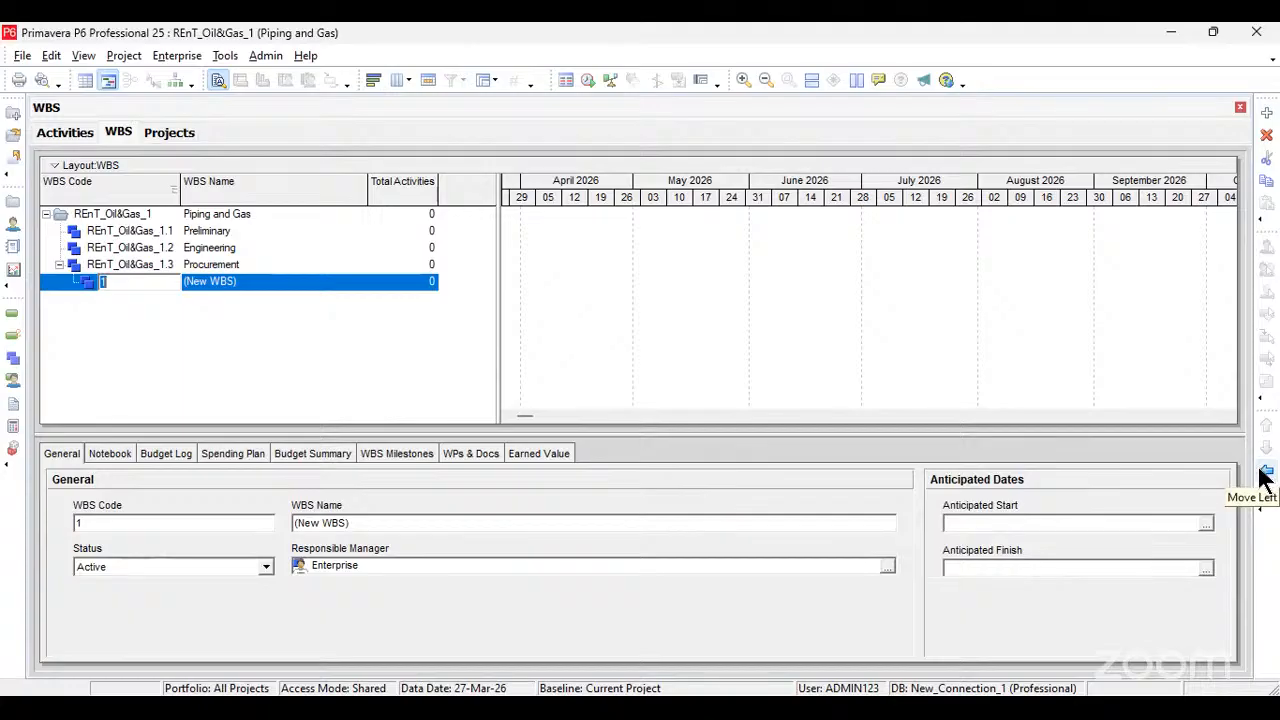
{"action": "left_click", "coordinate": [1261, 473]}
{"action": "left_click", "coordinate": [277, 282]}
{"action": "left_click", "coordinate": [276, 281]}
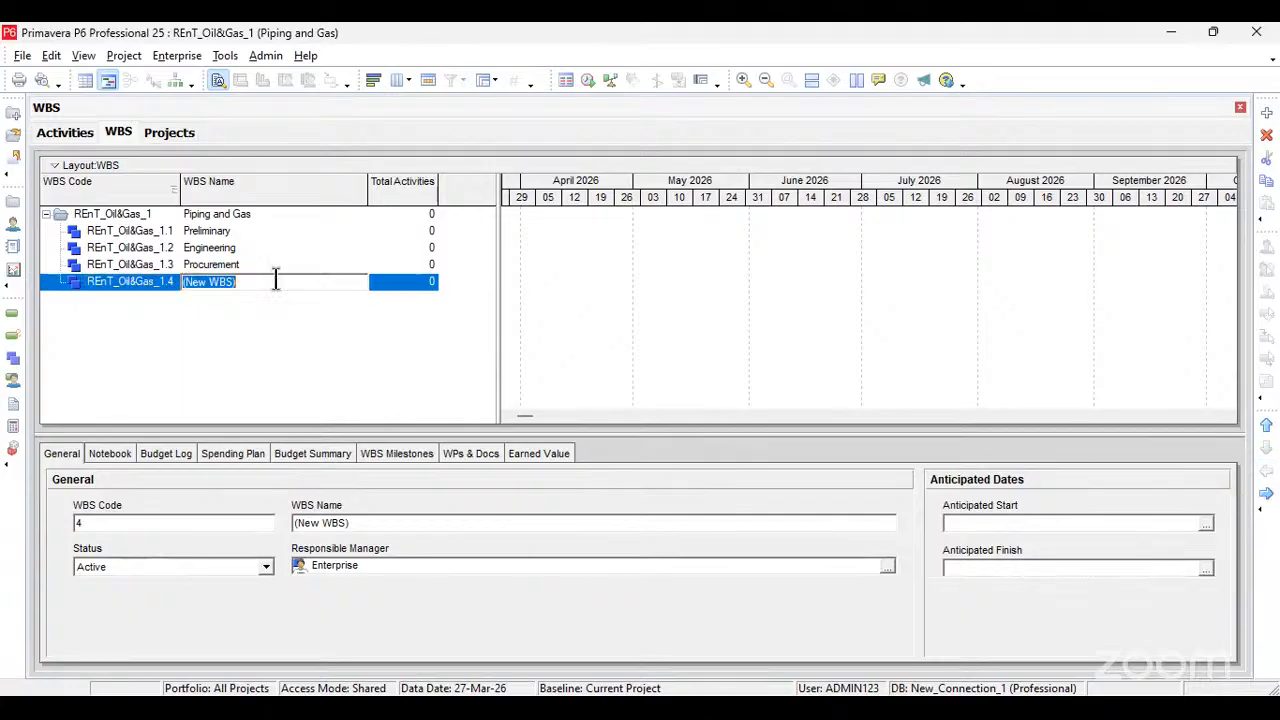
{"action": "type", "text": "Con"}
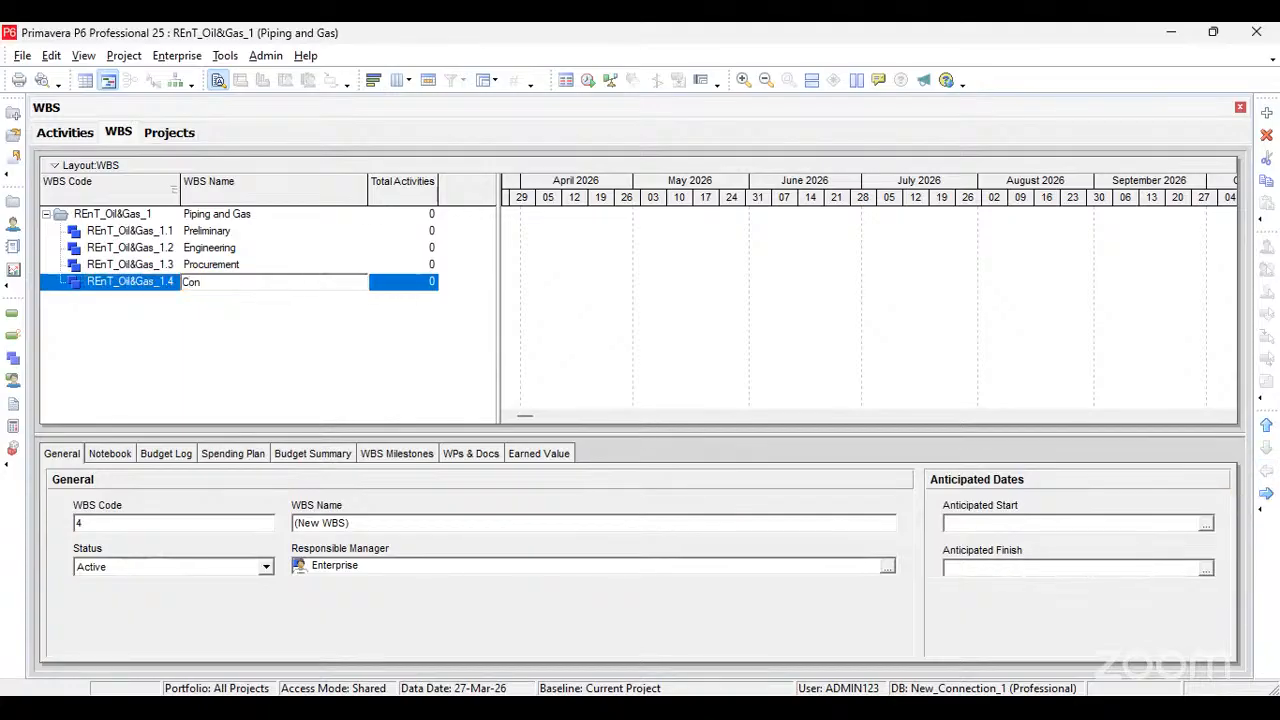
{"action": "type", "text": "struction"}
{"action": "left_click", "coordinate": [398, 281]}
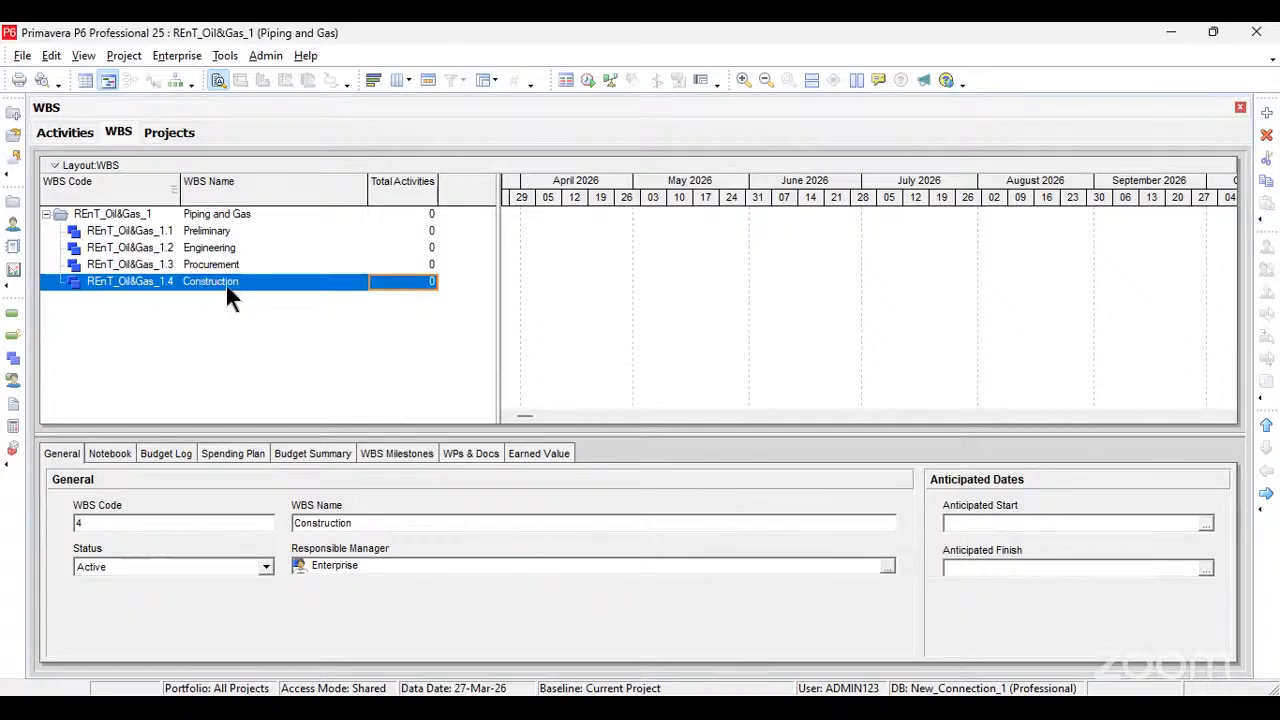
Step: Refresh the project data, check the Projects list, and return to the project's WBS
{"action": "left_click", "coordinate": [22, 55]}
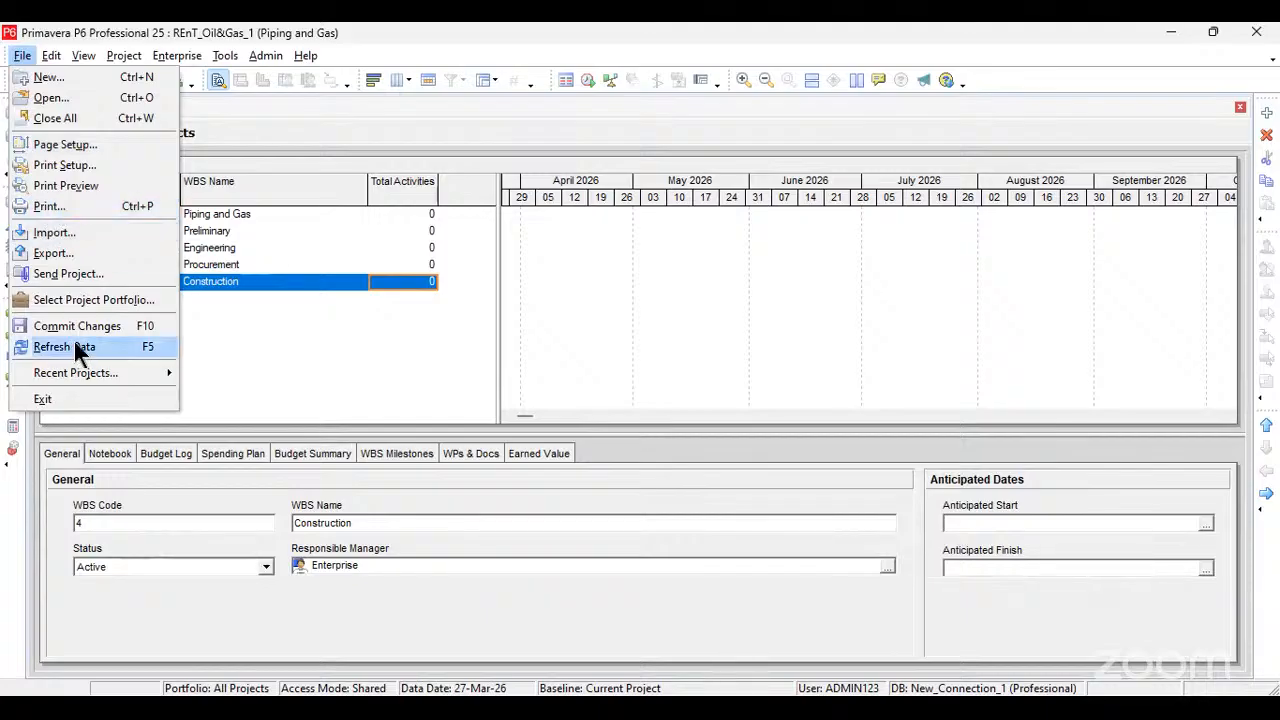
{"action": "left_click", "coordinate": [40, 346]}
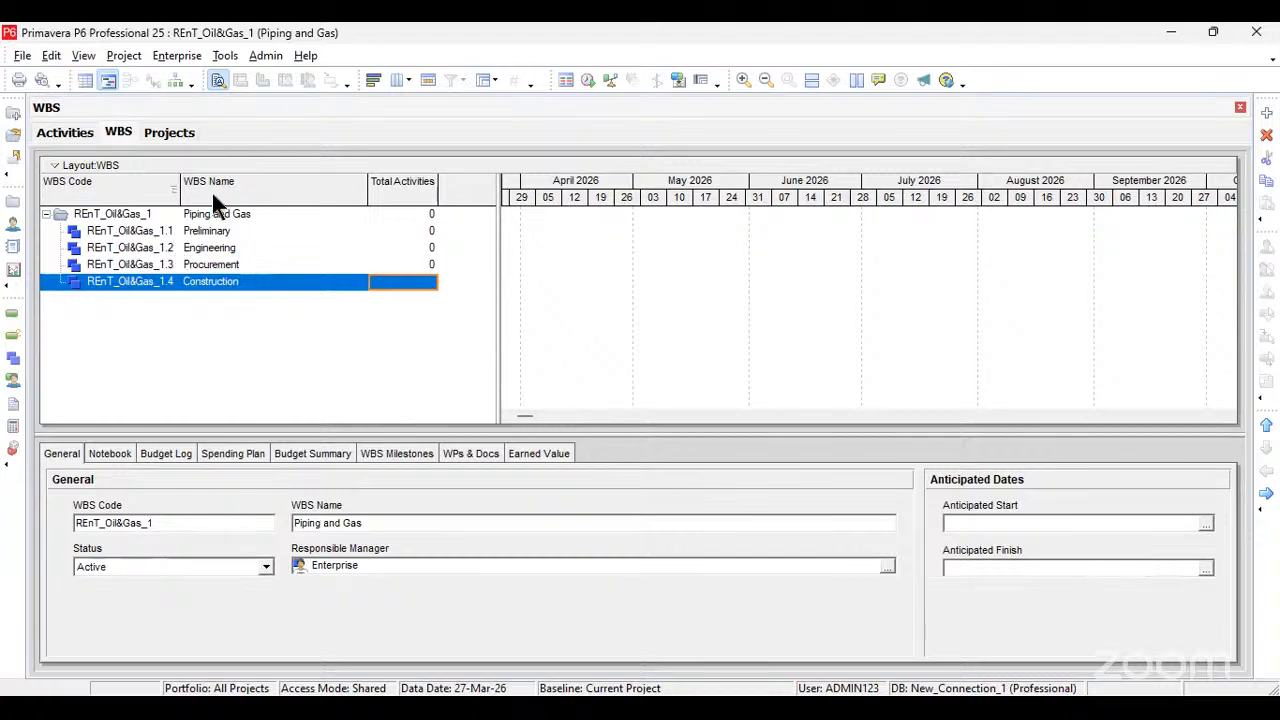
{"action": "left_click", "coordinate": [154, 138]}
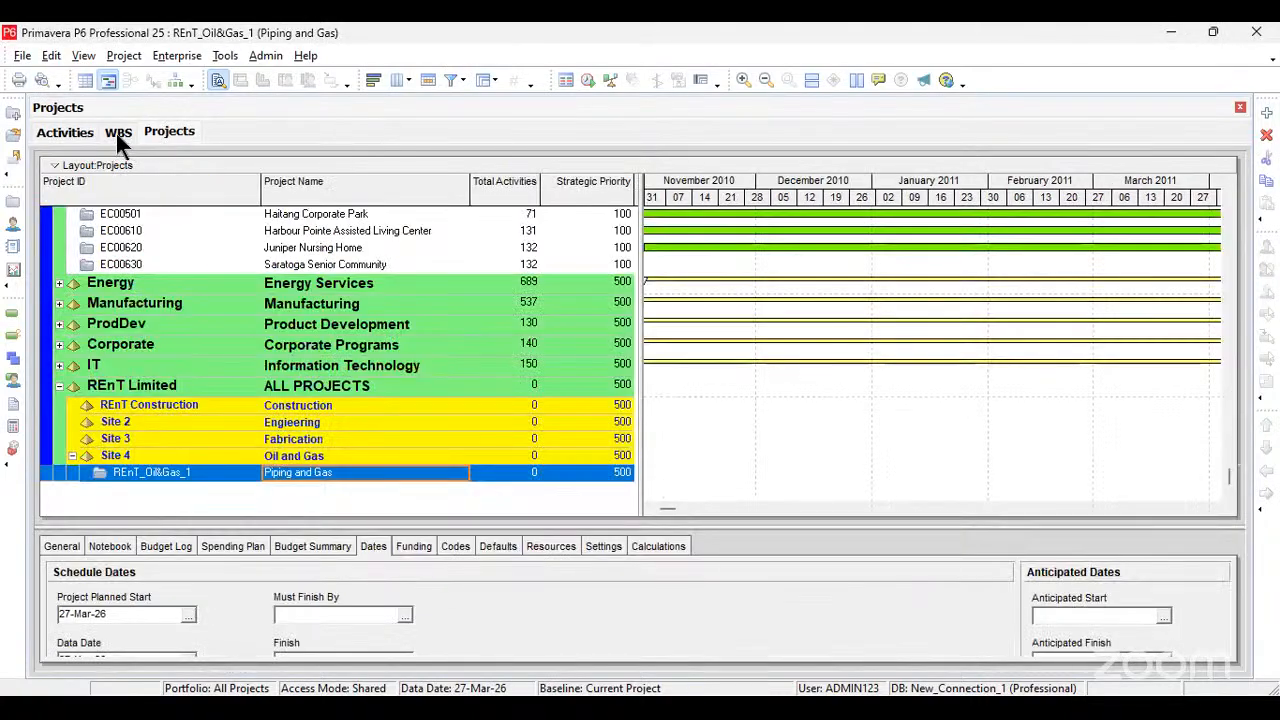
{"action": "left_click", "coordinate": [117, 135]}
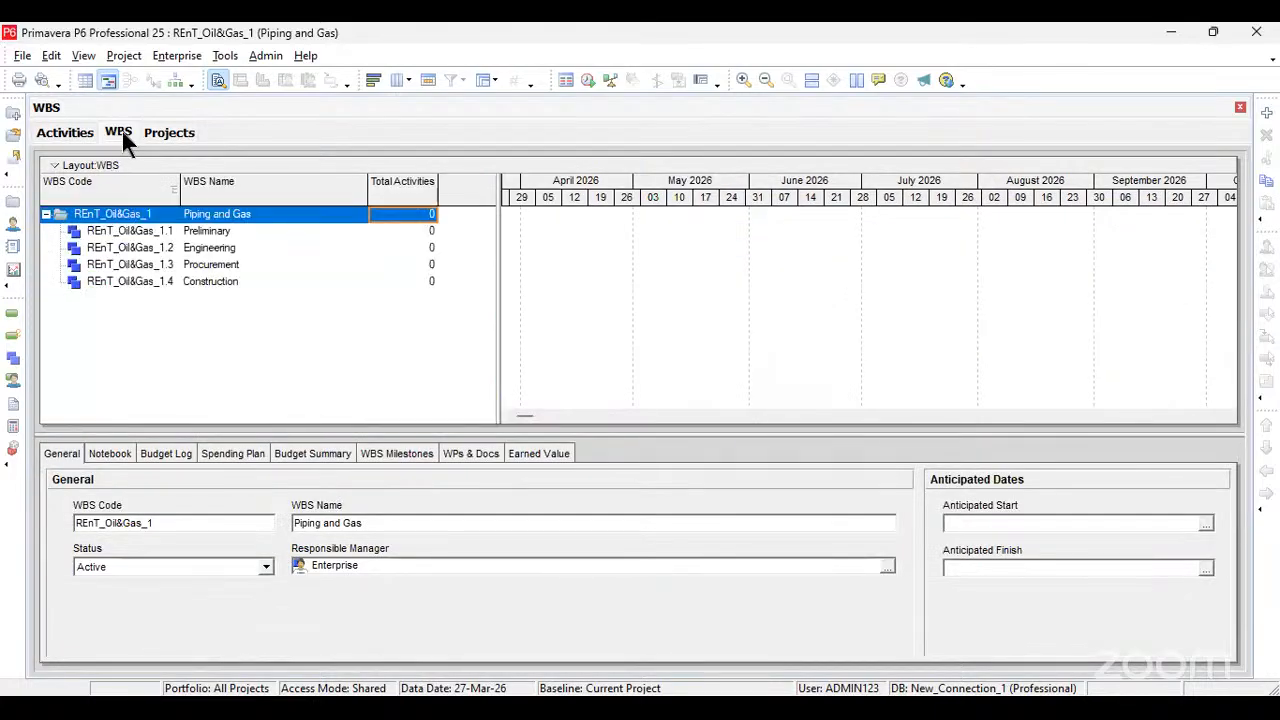
Step: Show the activities of the Piping and Gas project and select the Preliminary WBS band
{"action": "left_click", "coordinate": [126, 55]}
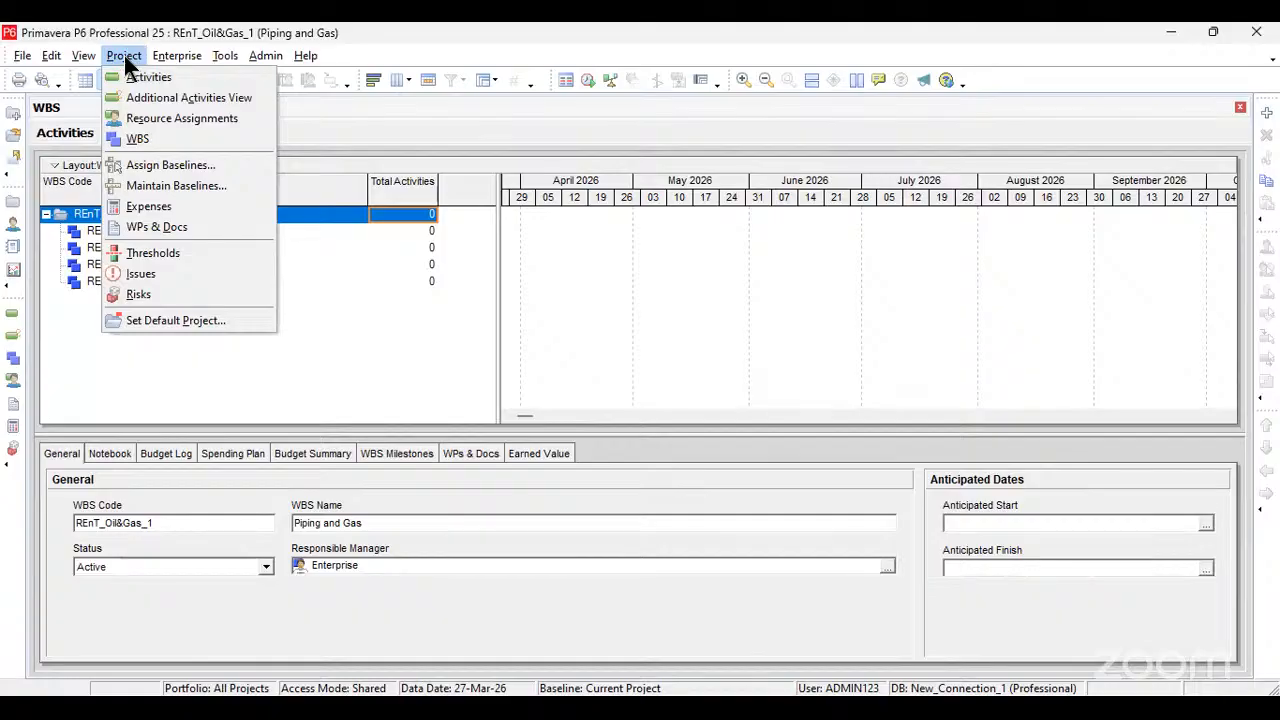
{"action": "left_click", "coordinate": [142, 77]}
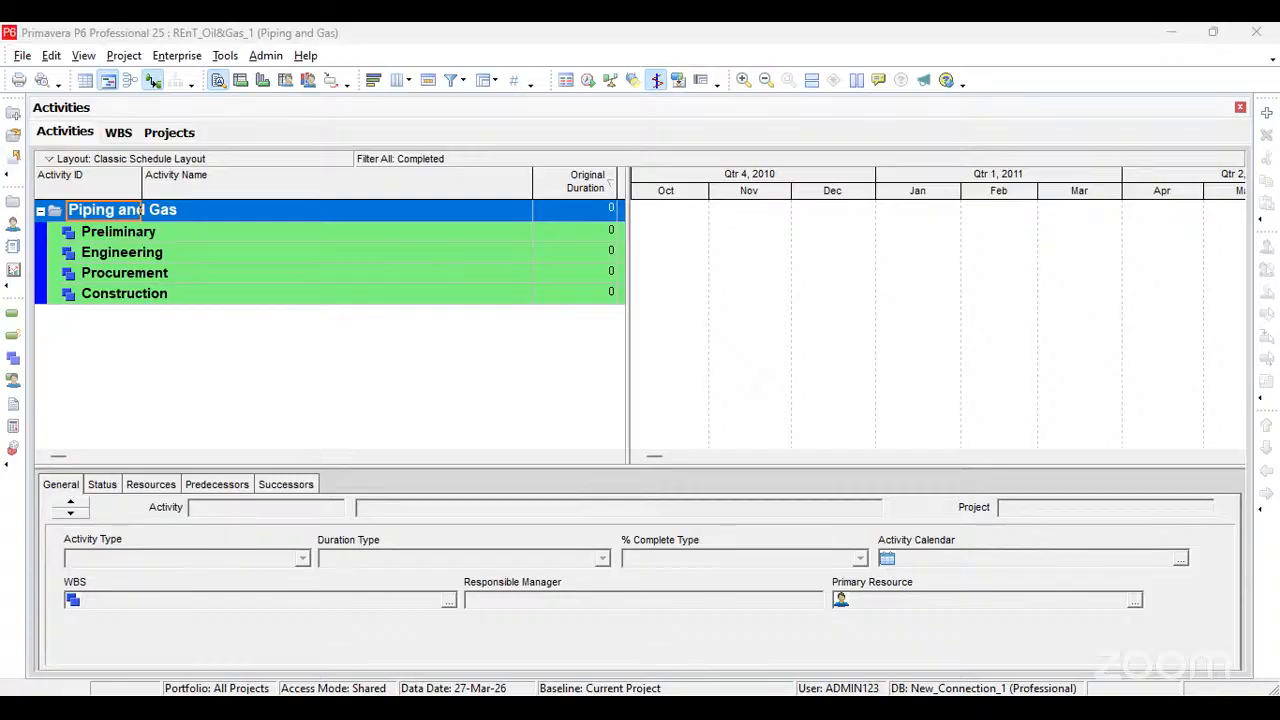
{"action": "left_click", "coordinate": [118, 232]}
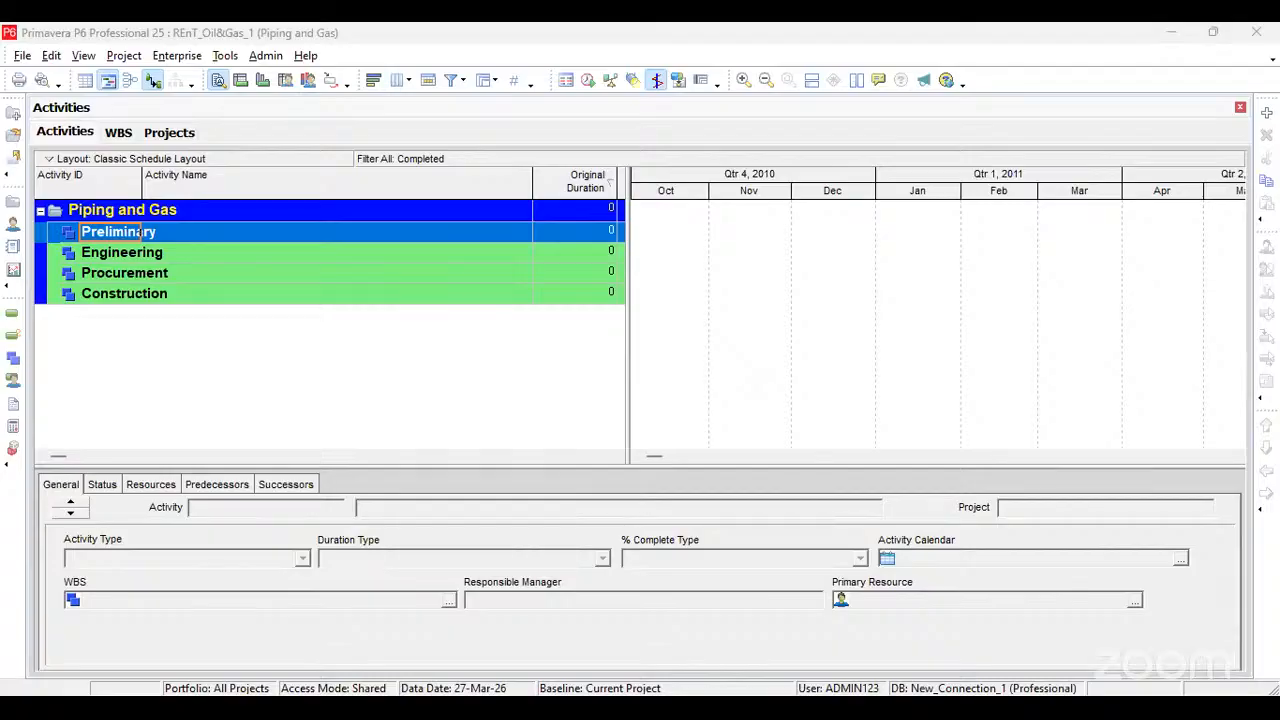
Step: Switch to the Primavera pipe and gas workbook in Excel, review the activity list, and copy the activity ID INIT-001
{"action": "key", "text": "alt+Tab"}
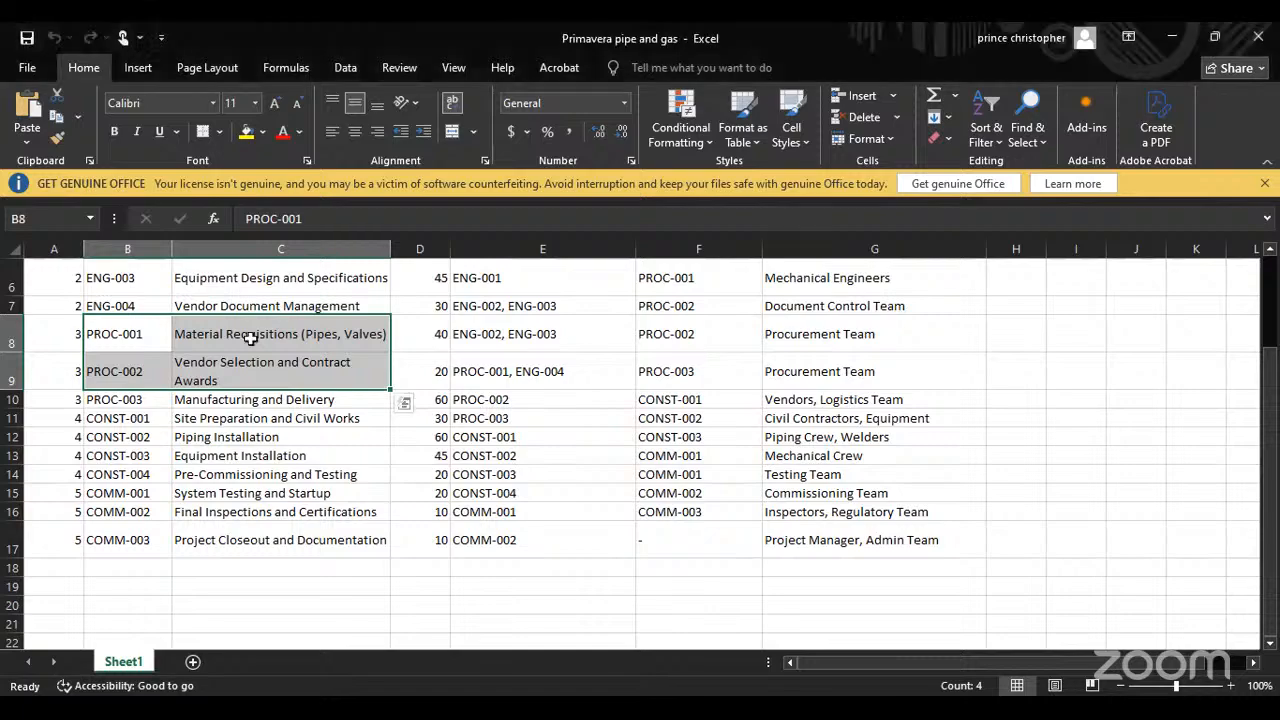
{"action": "scroll", "coordinate": [200, 340], "scroll_direction": "up", "scroll_amount": 2}
{"action": "left_click", "coordinate": [105, 316]}
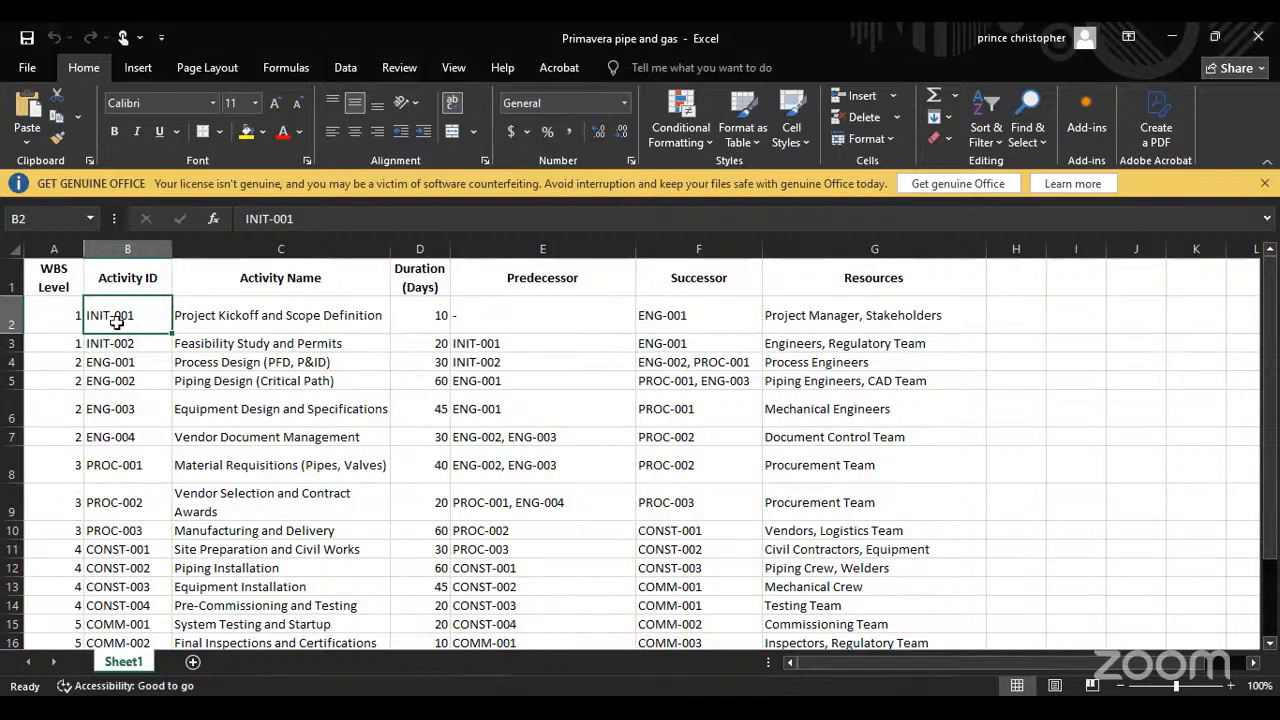
{"action": "left_click", "coordinate": [265, 320]}
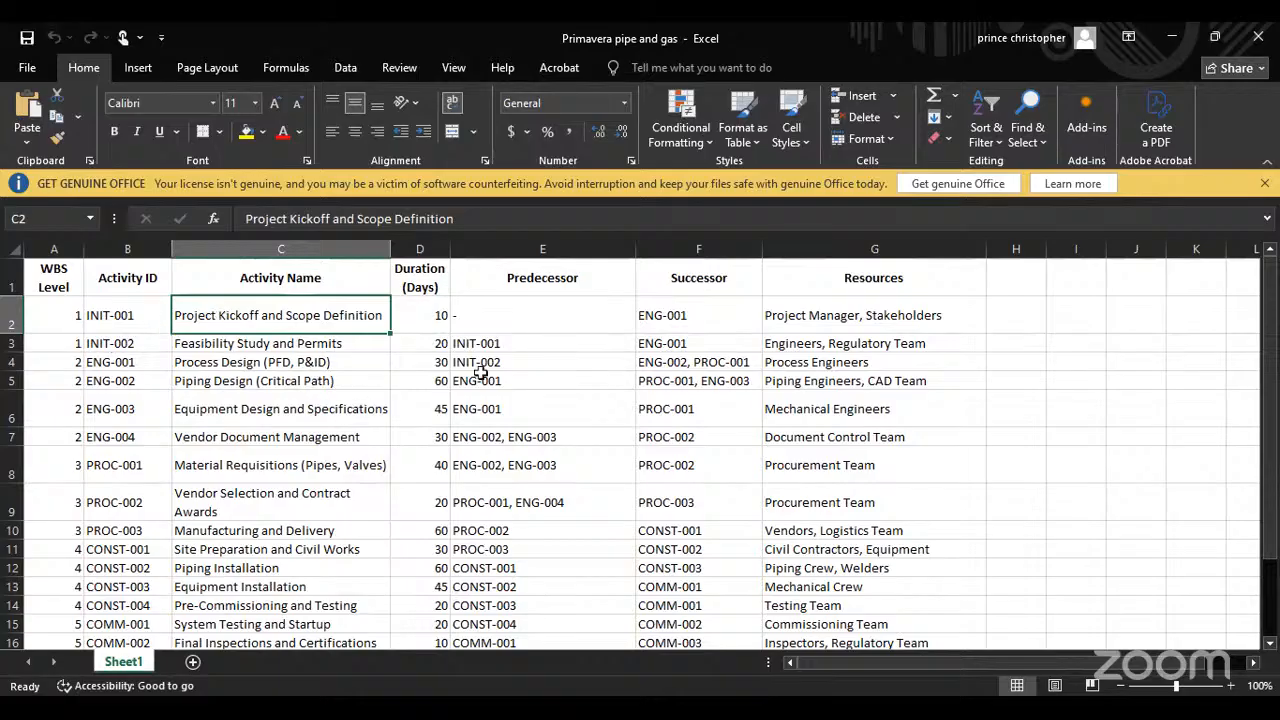
{"action": "scroll", "coordinate": [495, 383], "scroll_direction": "down", "scroll_amount": 2}
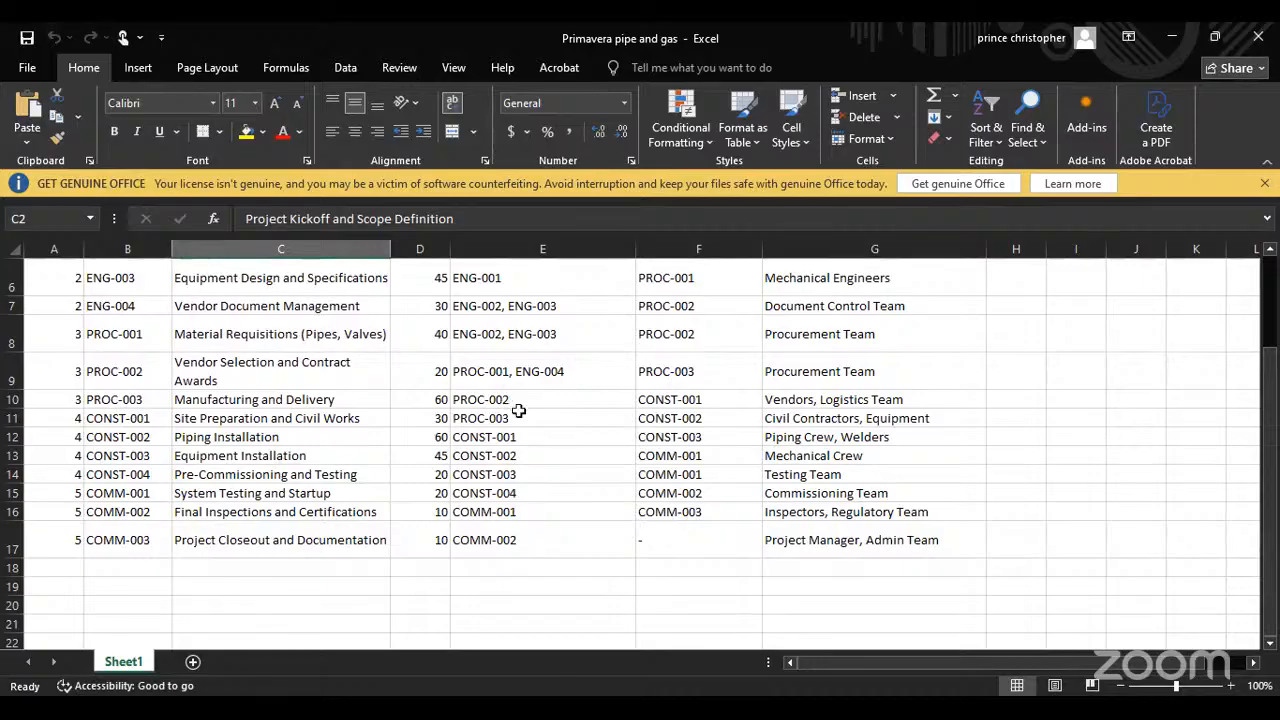
{"action": "scroll", "coordinate": [430, 395], "scroll_direction": "up", "scroll_amount": 2}
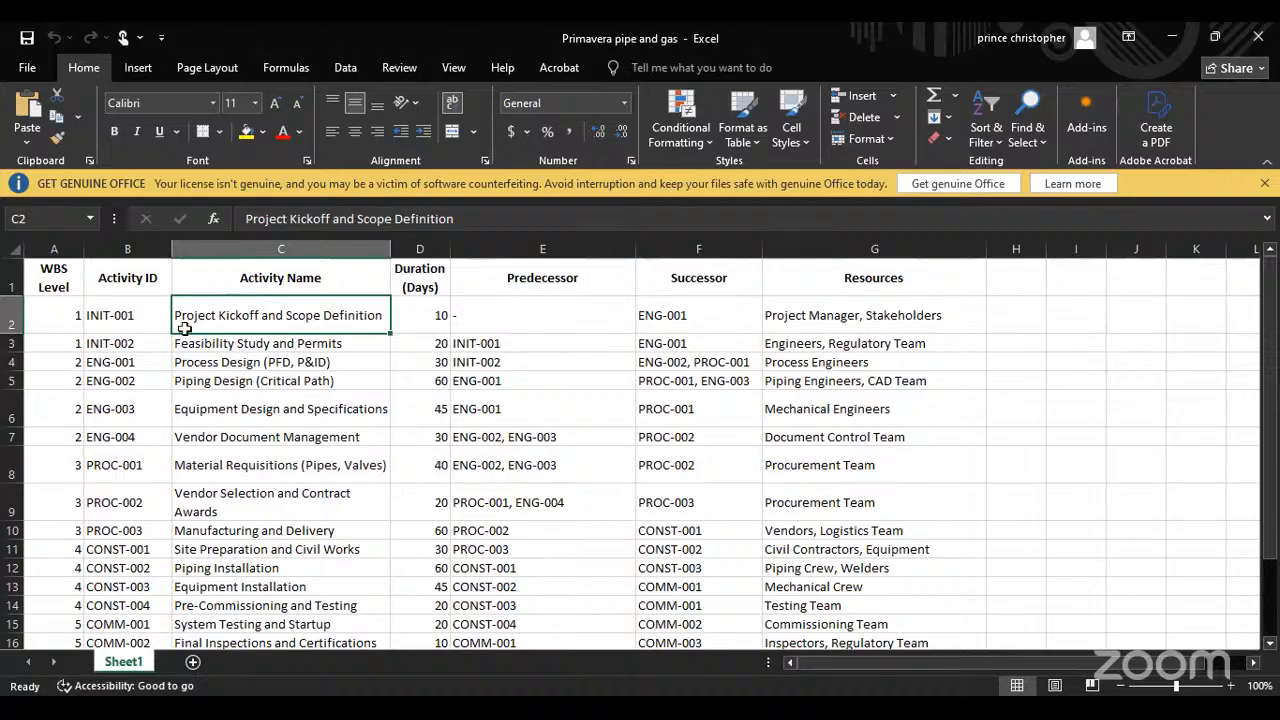
{"action": "left_click", "coordinate": [80, 320]}
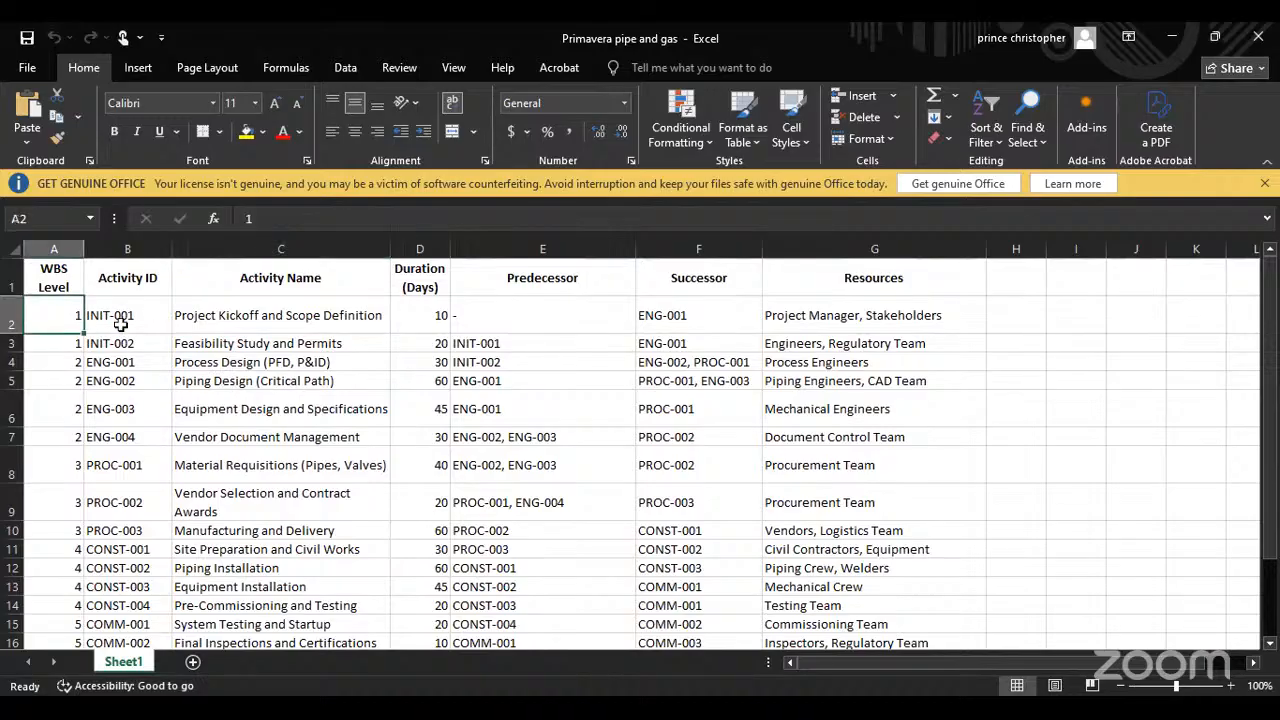
{"action": "left_click", "coordinate": [120, 324]}
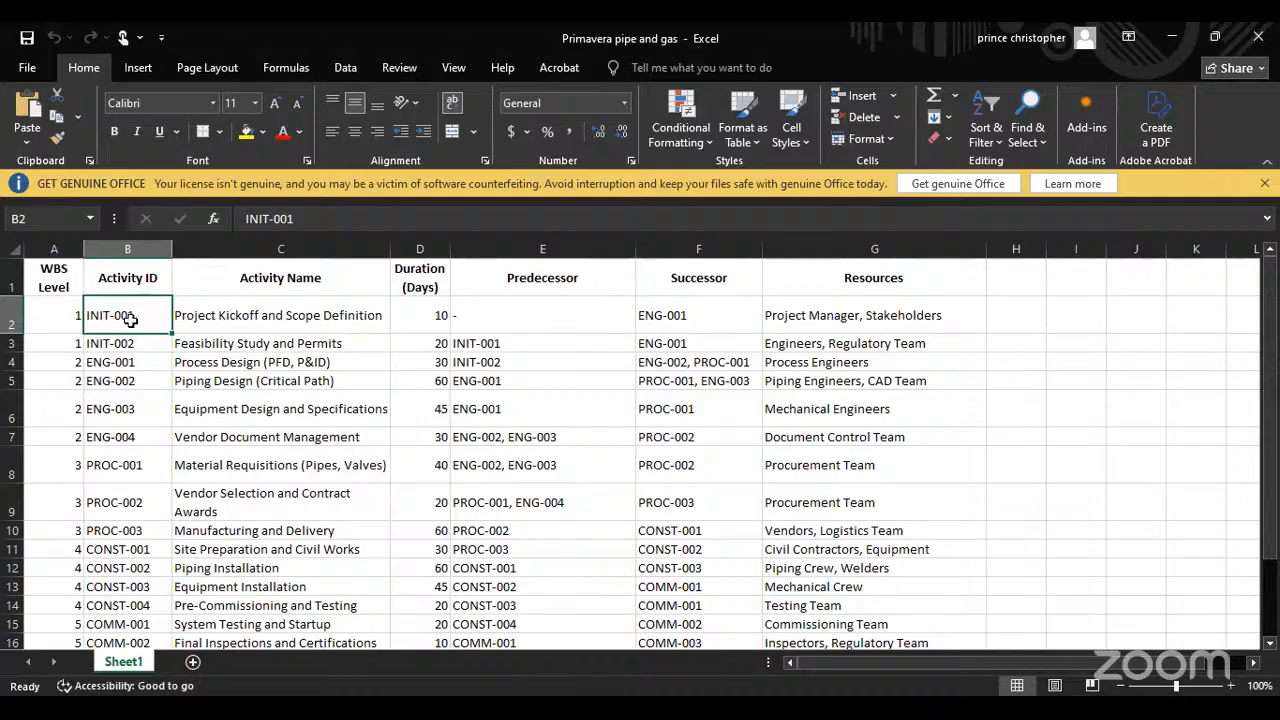
{"action": "key", "text": "ctrl+c"}
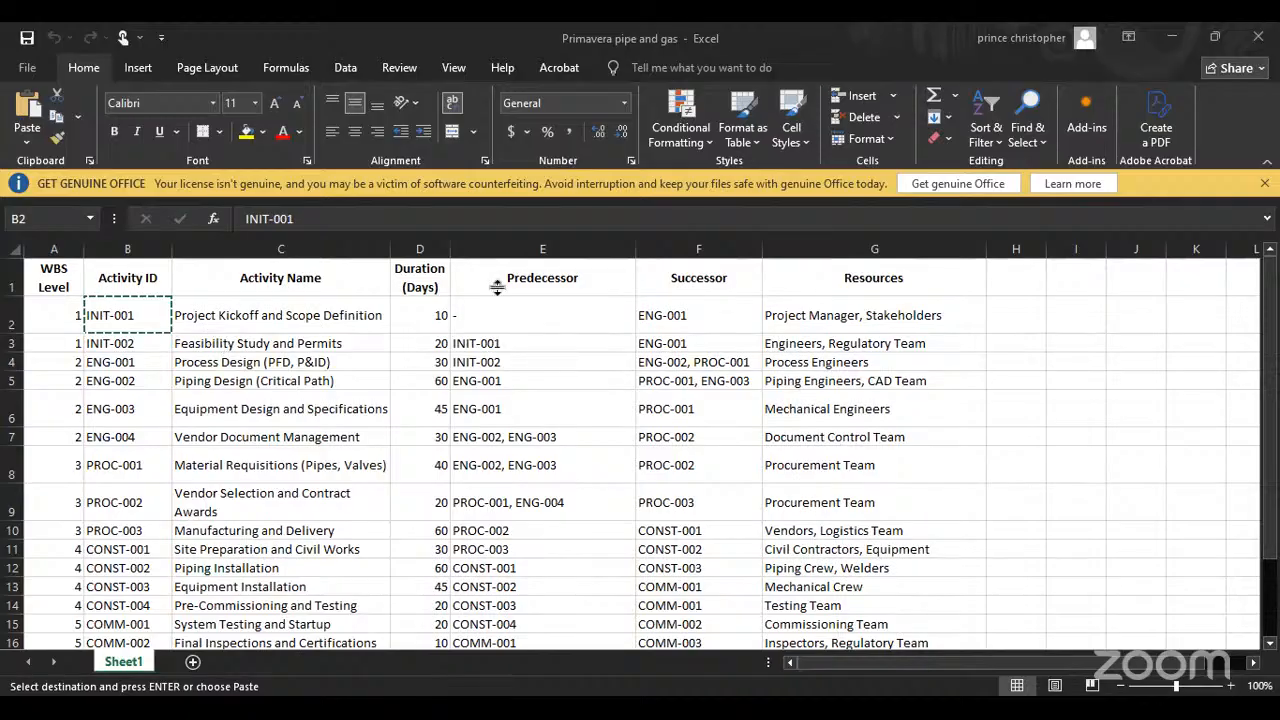
Step: Return to Primavera P6, add an activity under the Preliminary WBS and set its activity ID to INIT-001
{"action": "left_click", "coordinate": [1172, 37]}
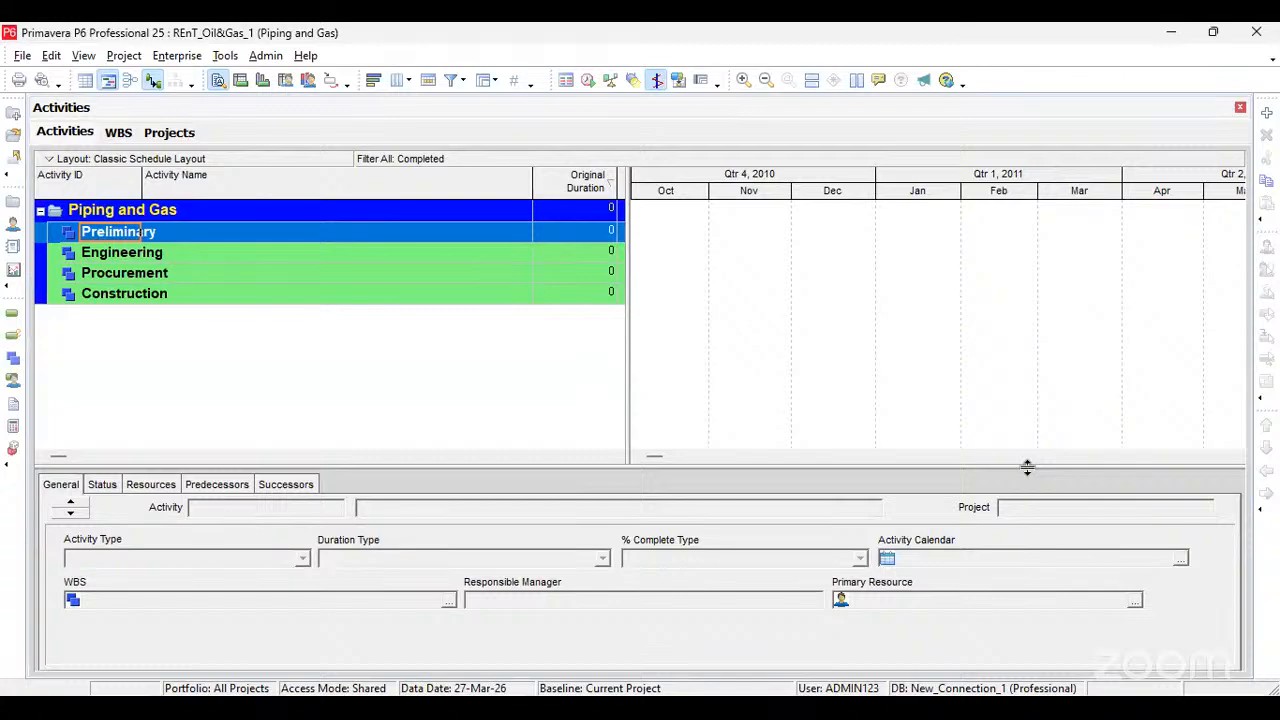
{"action": "left_click", "coordinate": [1267, 115]}
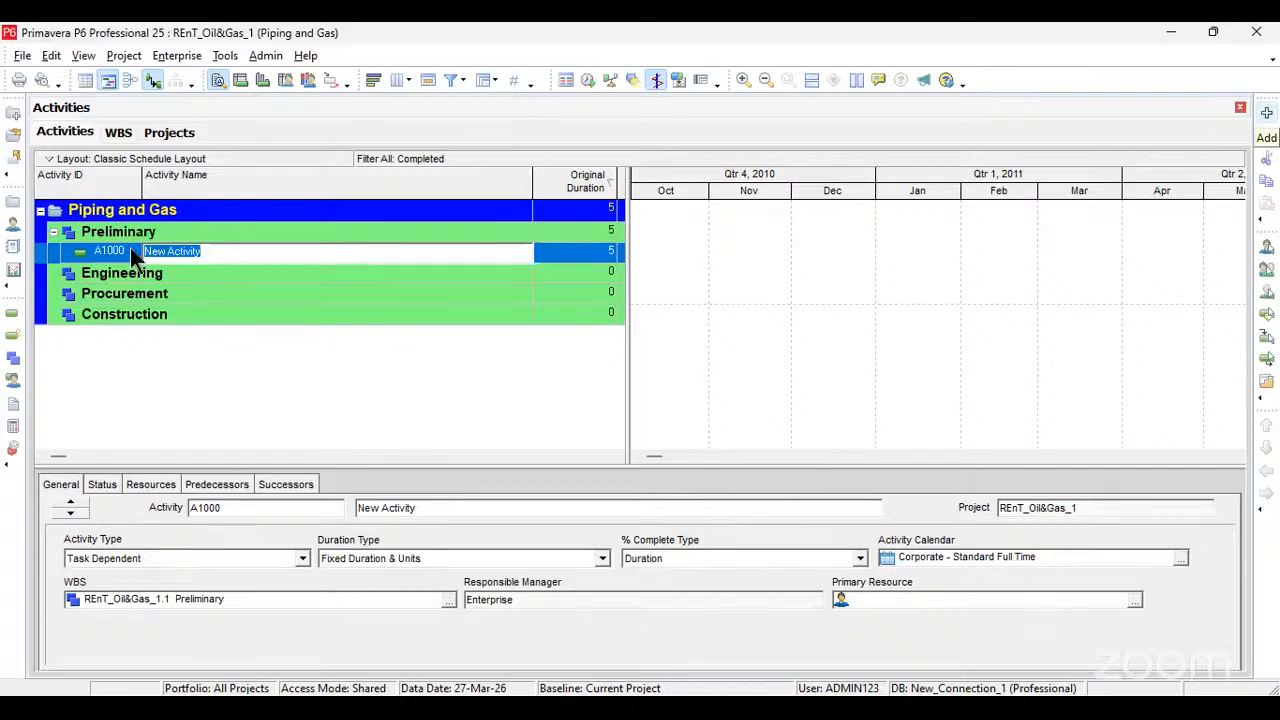
{"action": "left_click", "coordinate": [126, 252]}
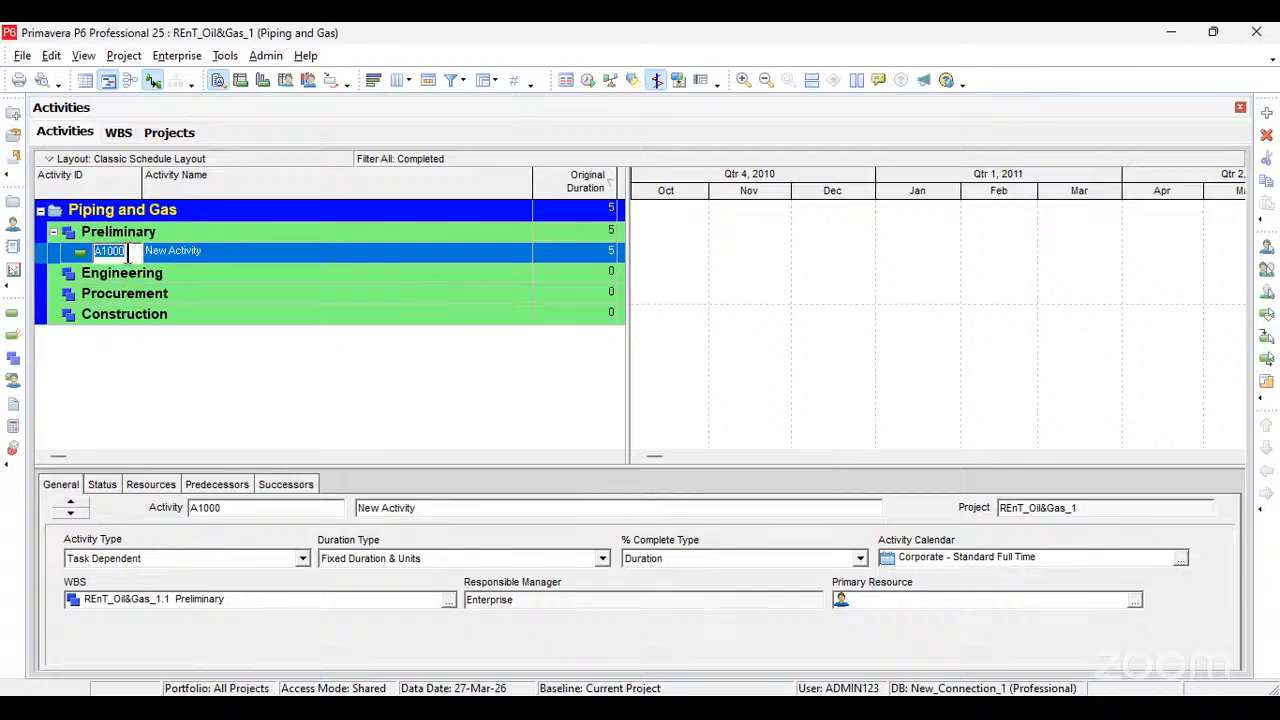
{"action": "key", "text": "ctrl+v"}
Step: Name activity INIT-001 Project Kickoff and Scope Definition, as given in the workbook
{"action": "left_click", "coordinate": [209, 251]}
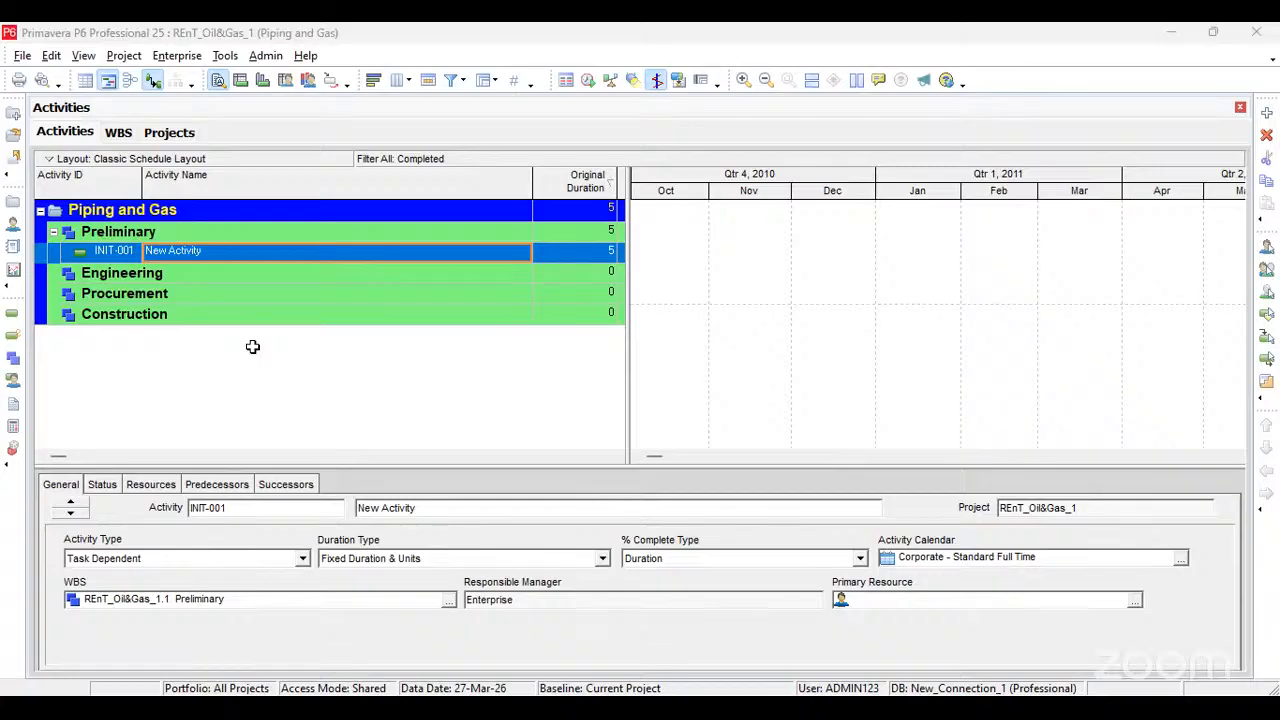
{"action": "left_click", "coordinate": [222, 251]}
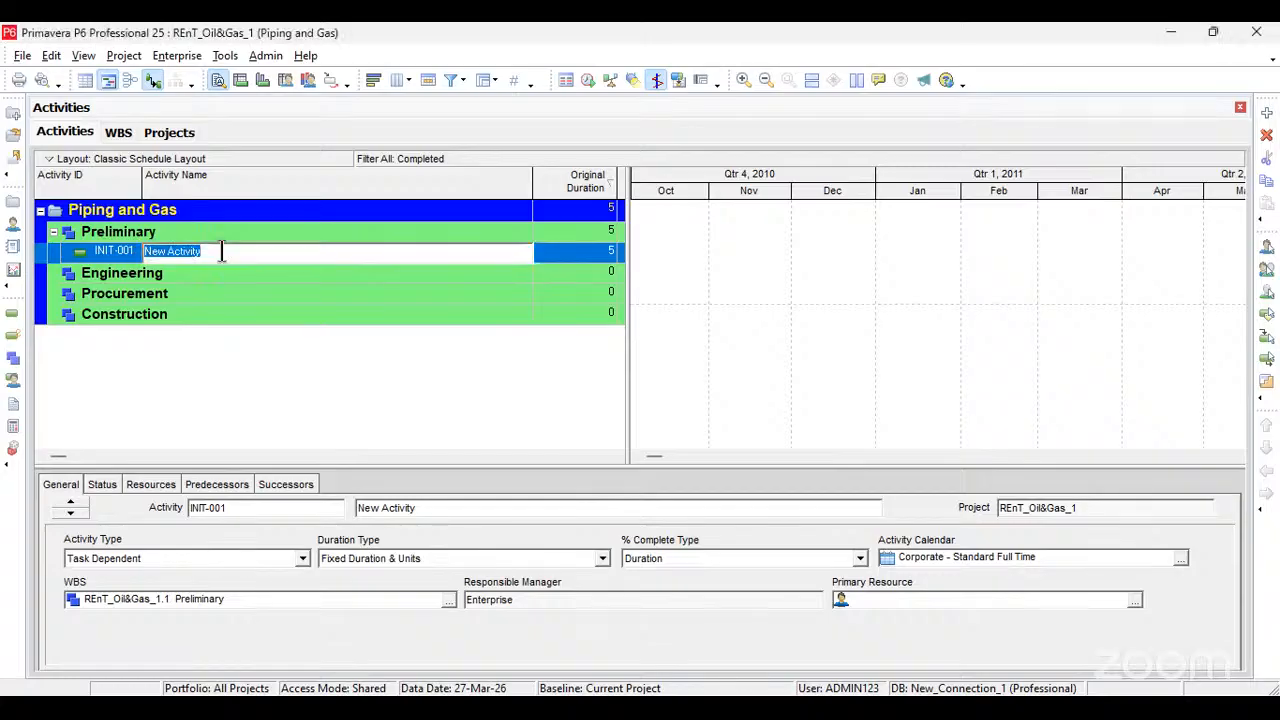
{"action": "key", "text": "ctrl+v"}
{"action": "left_click", "coordinate": [556, 253]}
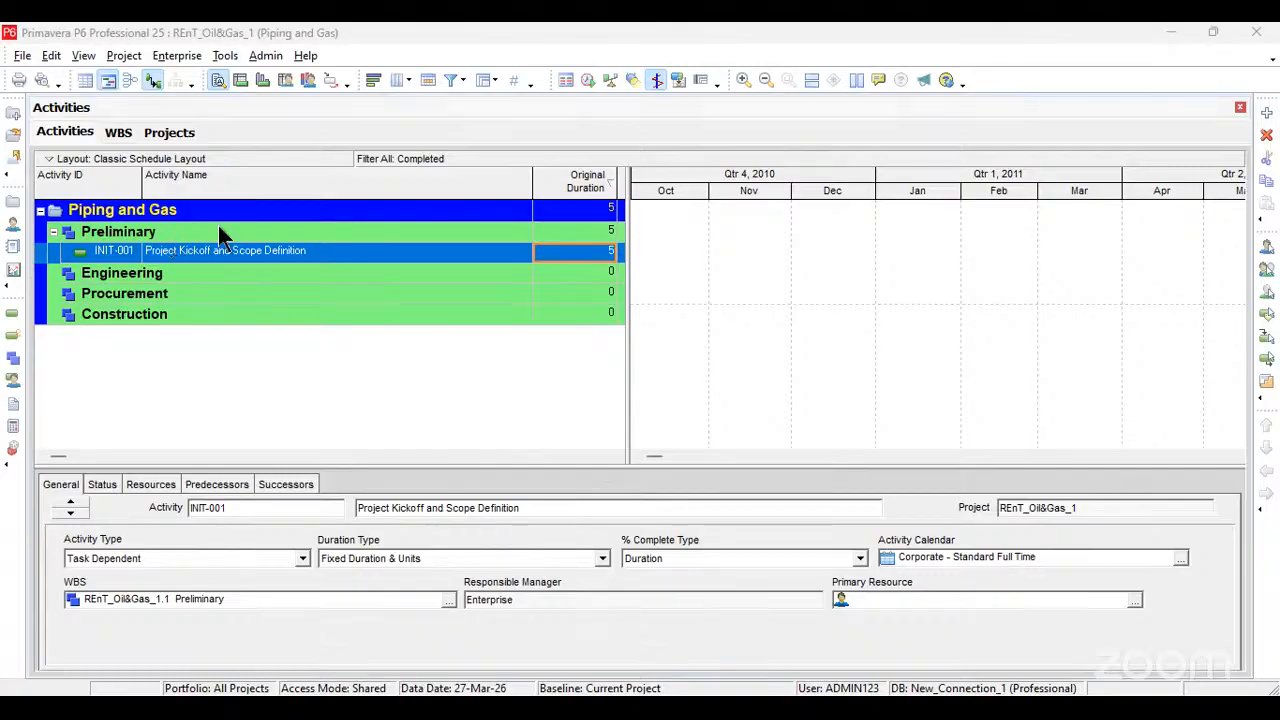
Step: Add a second activity under Preliminary with ID INIT-002 and the name Feasibility Study and Permits
{"action": "left_click", "coordinate": [1267, 113]}
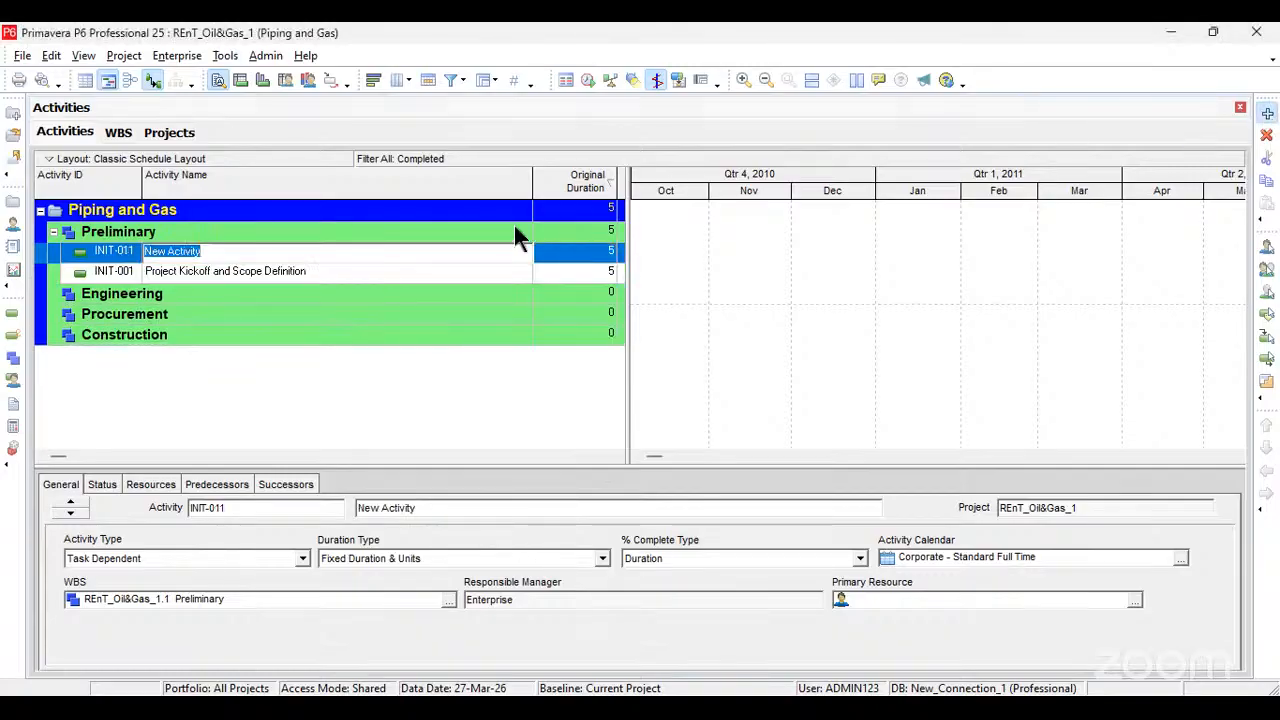
{"action": "left_click", "coordinate": [144, 271]}
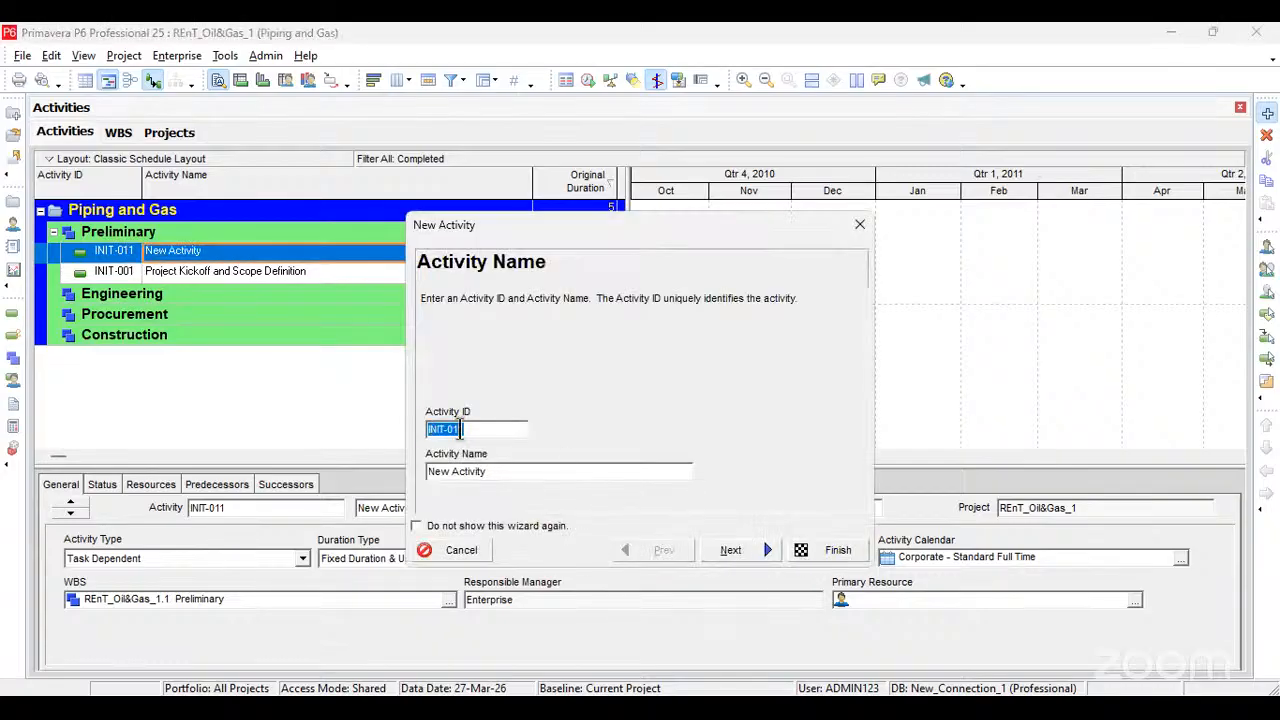
{"action": "key", "text": "ctrl+v"}
{"action": "key", "text": "alt+Tab"}
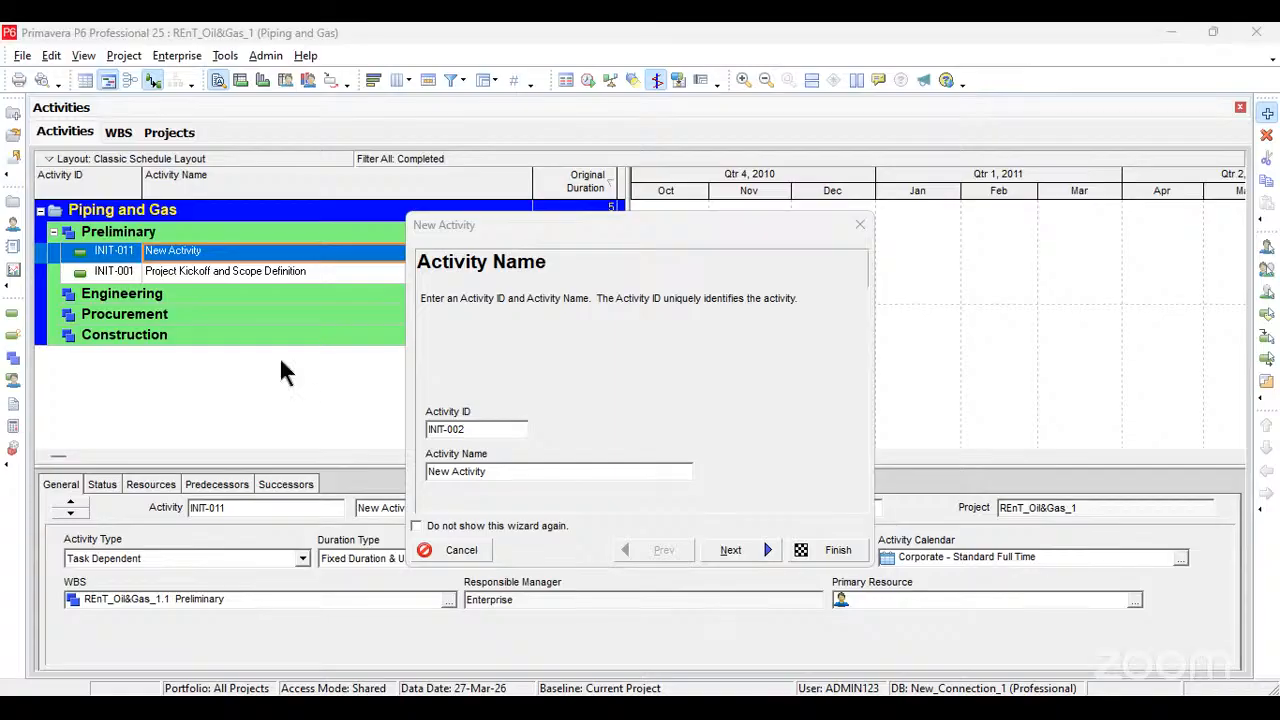
{"action": "left_click", "coordinate": [487, 430]}
{"action": "key", "text": "Tab"}
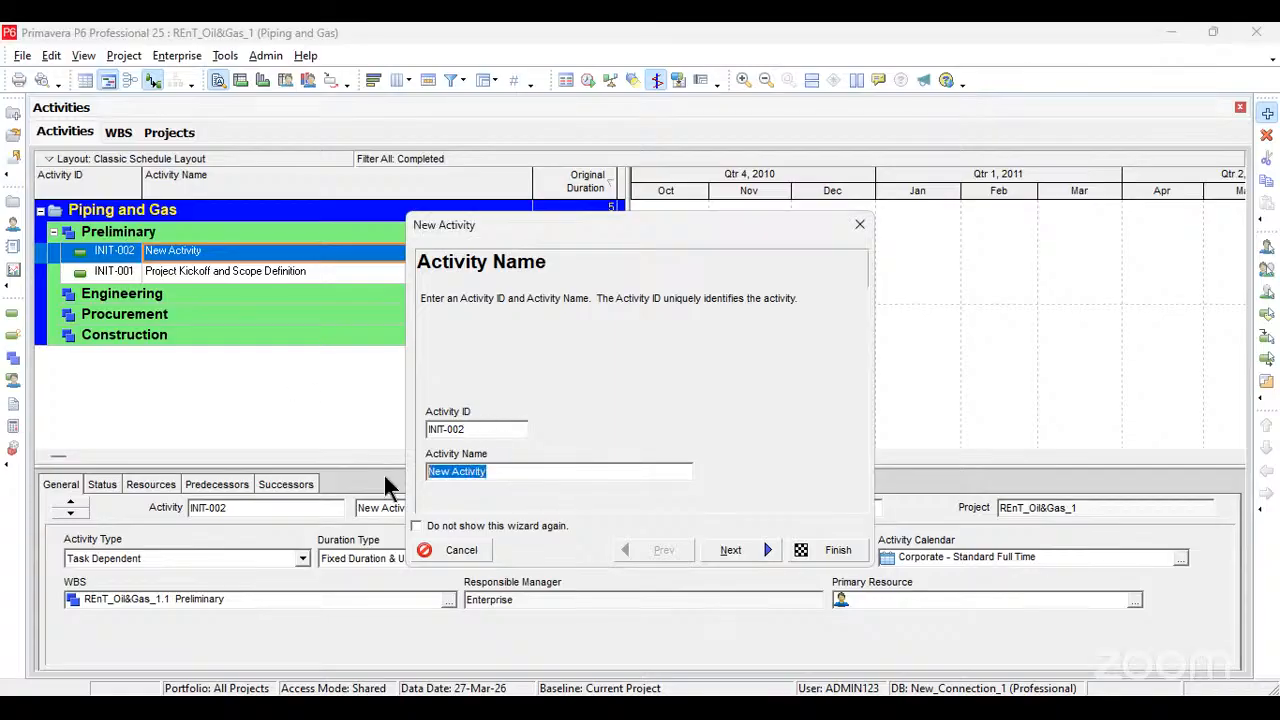
{"action": "key", "text": "ctrl+v"}
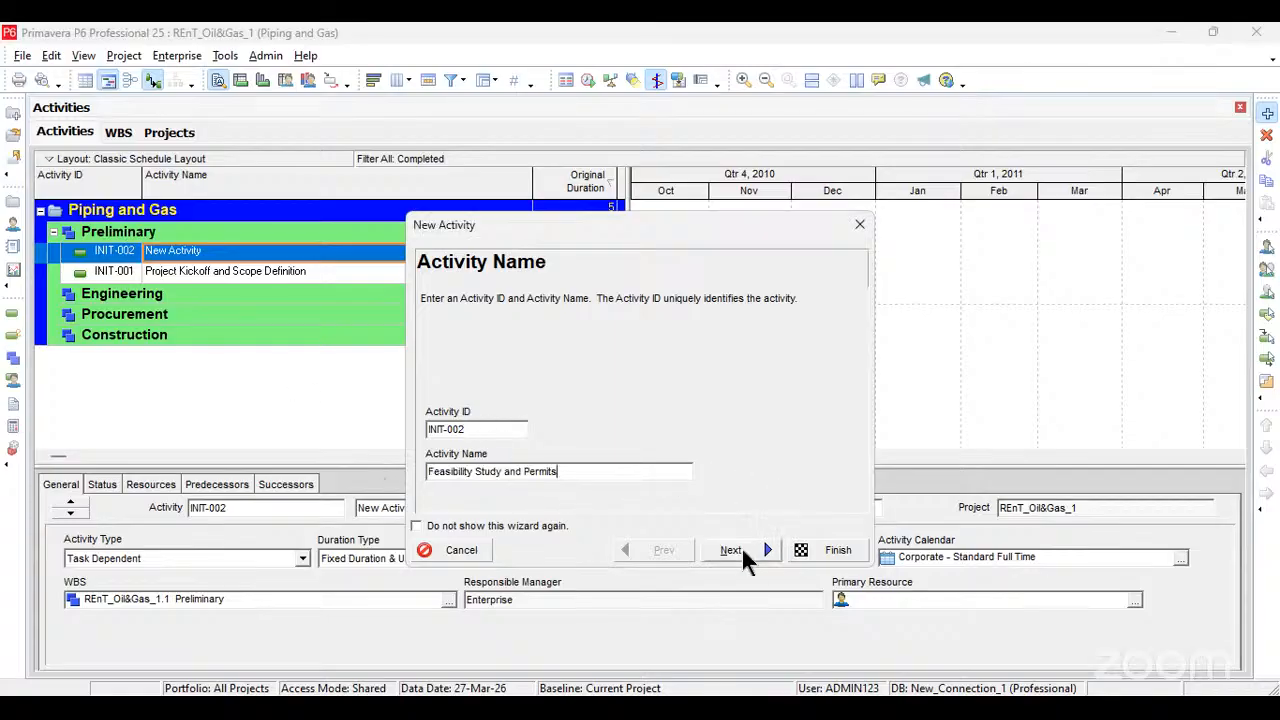
{"action": "left_click", "coordinate": [805, 550]}
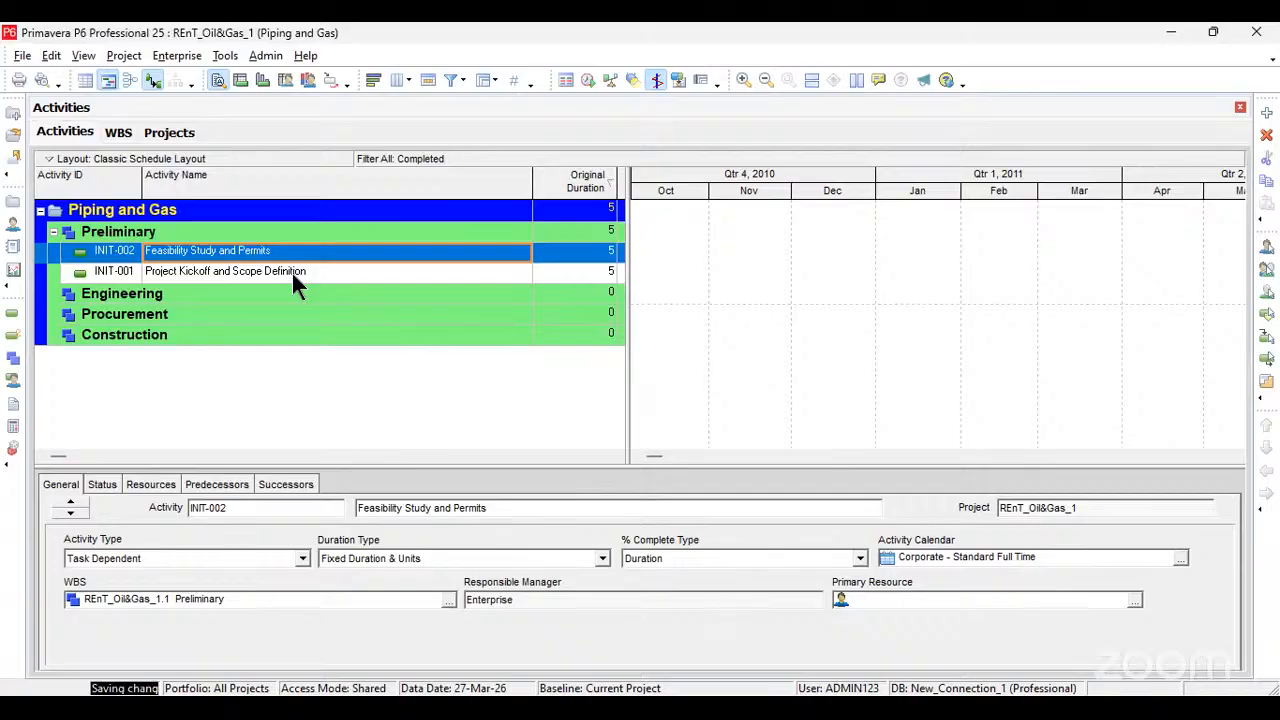
{"action": "key", "text": "Insert"}
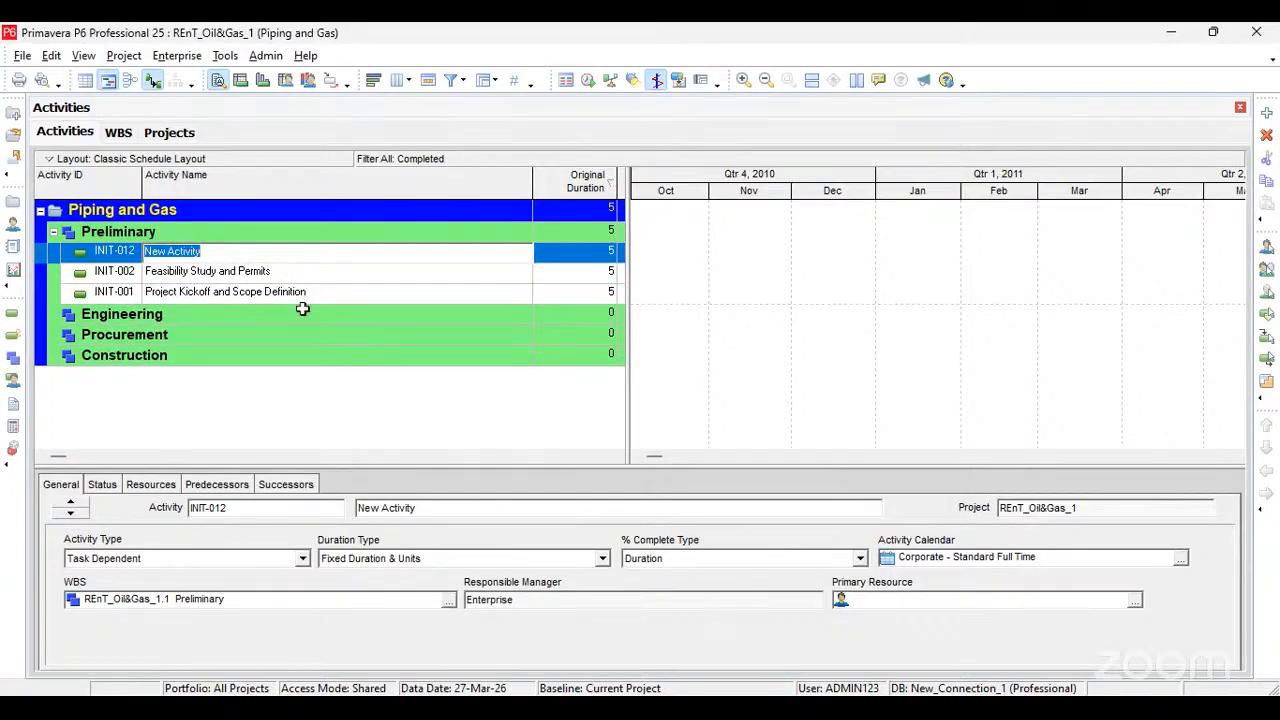
{"action": "key", "text": "alt+Tab"}
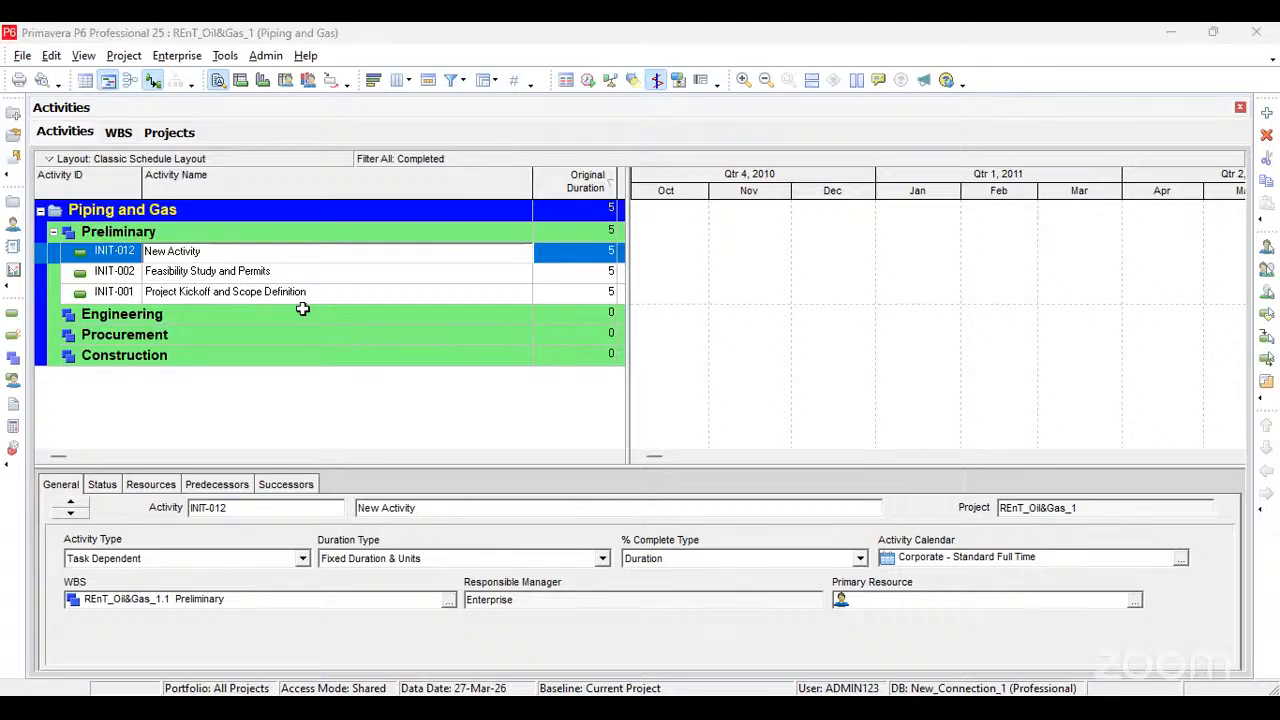
{"action": "key", "text": "alt+Tab"}
{"action": "left_click", "coordinate": [552, 251]}
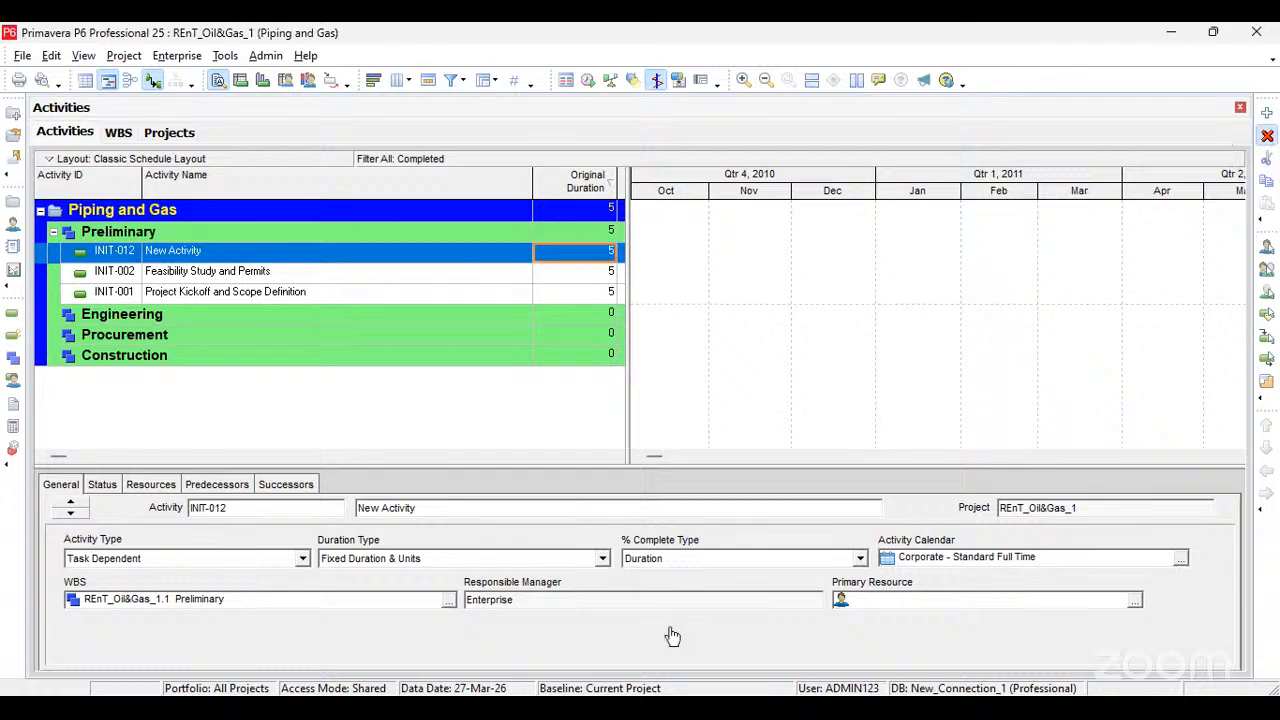
{"action": "key", "text": "Delete"}
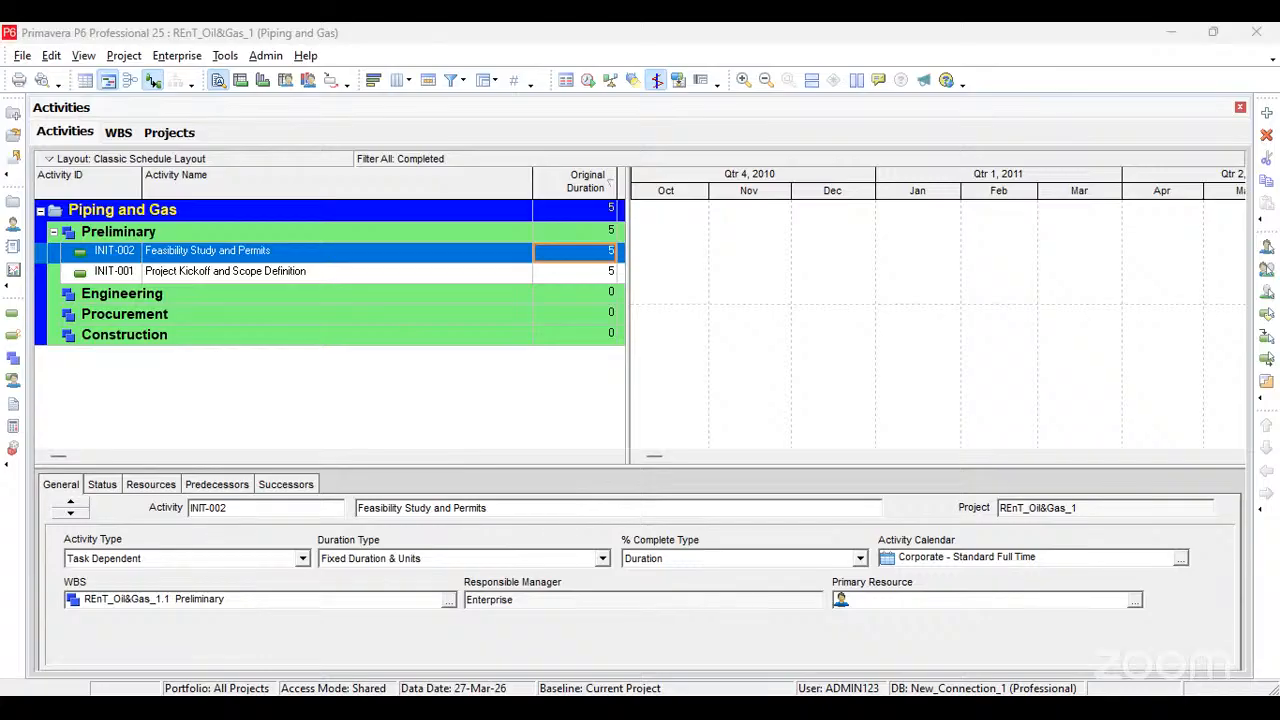
Step: Add an activity under the Engineering WBS and set its activity ID to ENG-001
{"action": "left_click", "coordinate": [172, 298]}
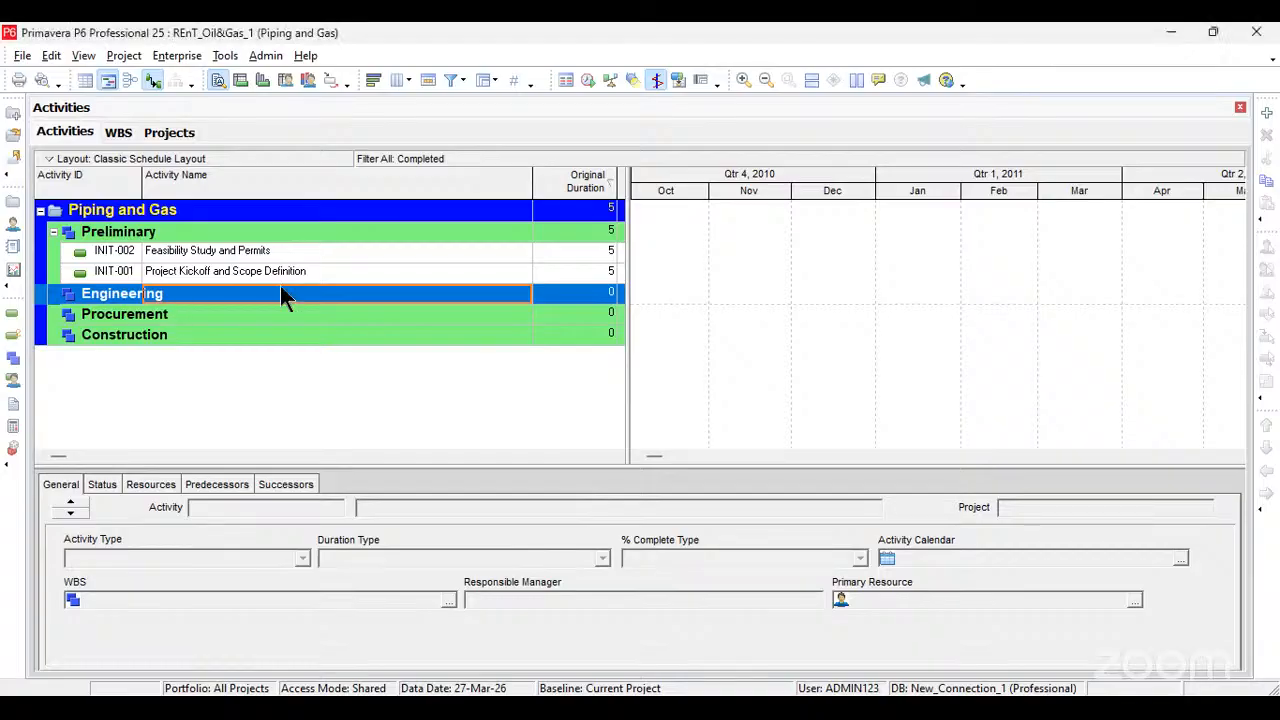
{"action": "key", "text": "Insert"}
{"action": "left_click", "coordinate": [130, 316]}
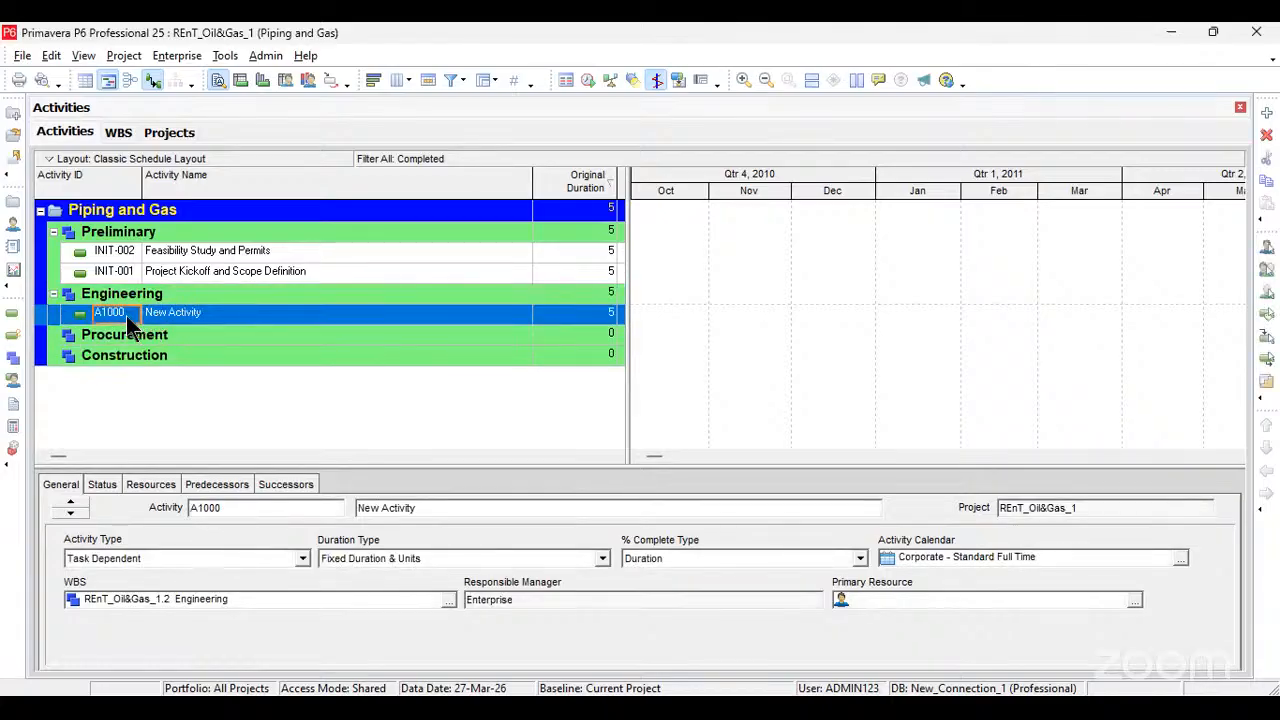
{"action": "left_click", "coordinate": [126, 315]}
{"action": "type", "text": "ENG-001"}
{"action": "key", "text": "Return"}
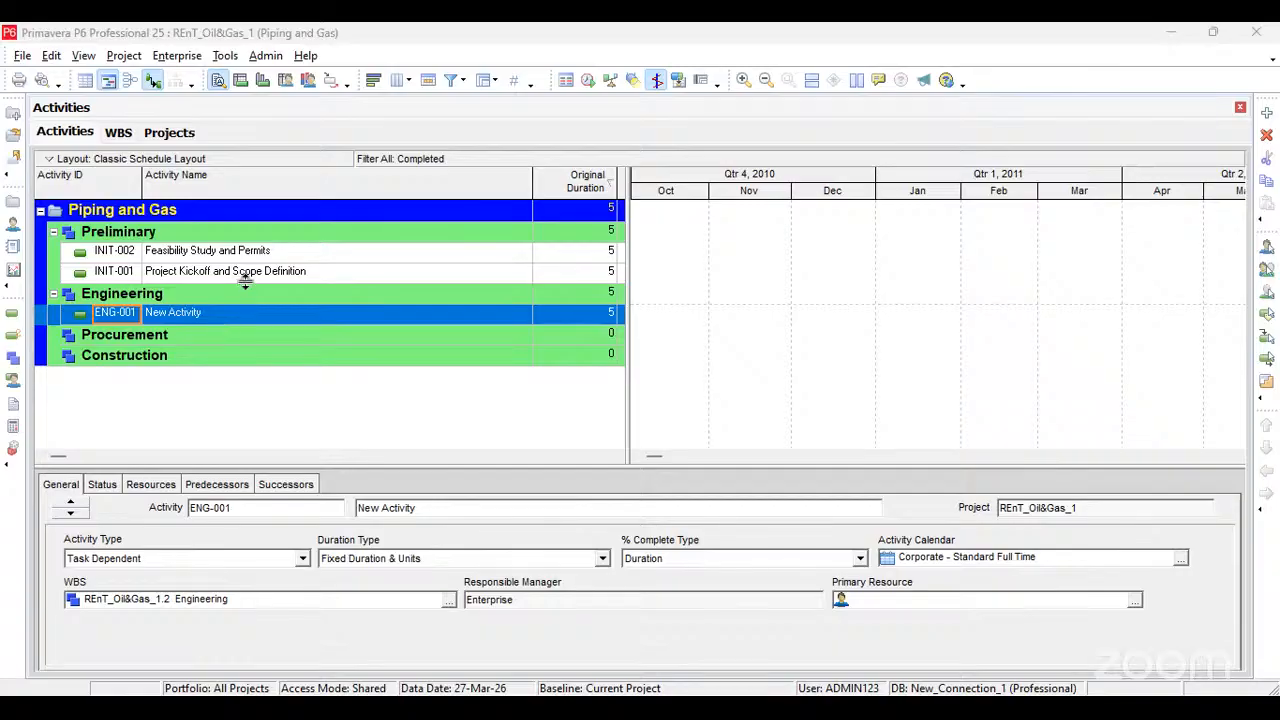
Step: Name activity ENG-001 Process Design (PFD, P&ID), as given in the workbook
{"action": "left_click", "coordinate": [232, 315]}
{"action": "left_click", "coordinate": [232, 313]}
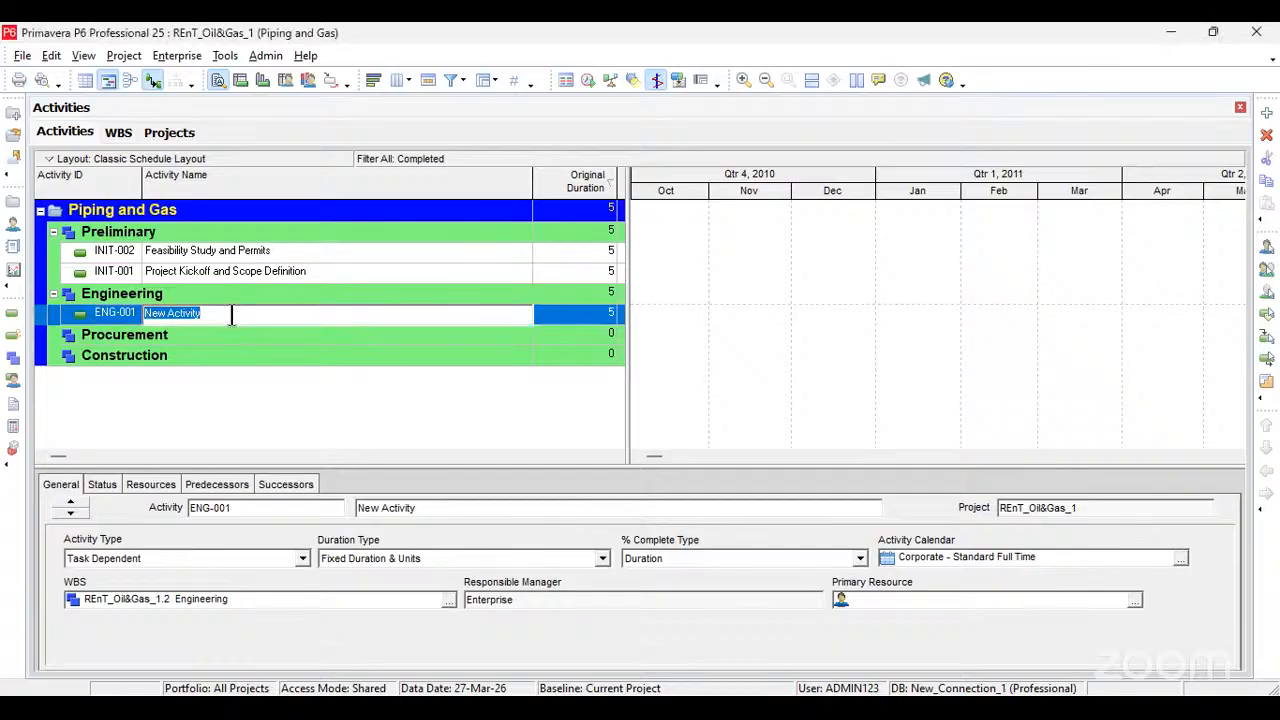
{"action": "type", "text": "Process Design (PFD, P&ID)"}
{"action": "left_click", "coordinate": [554, 317]}
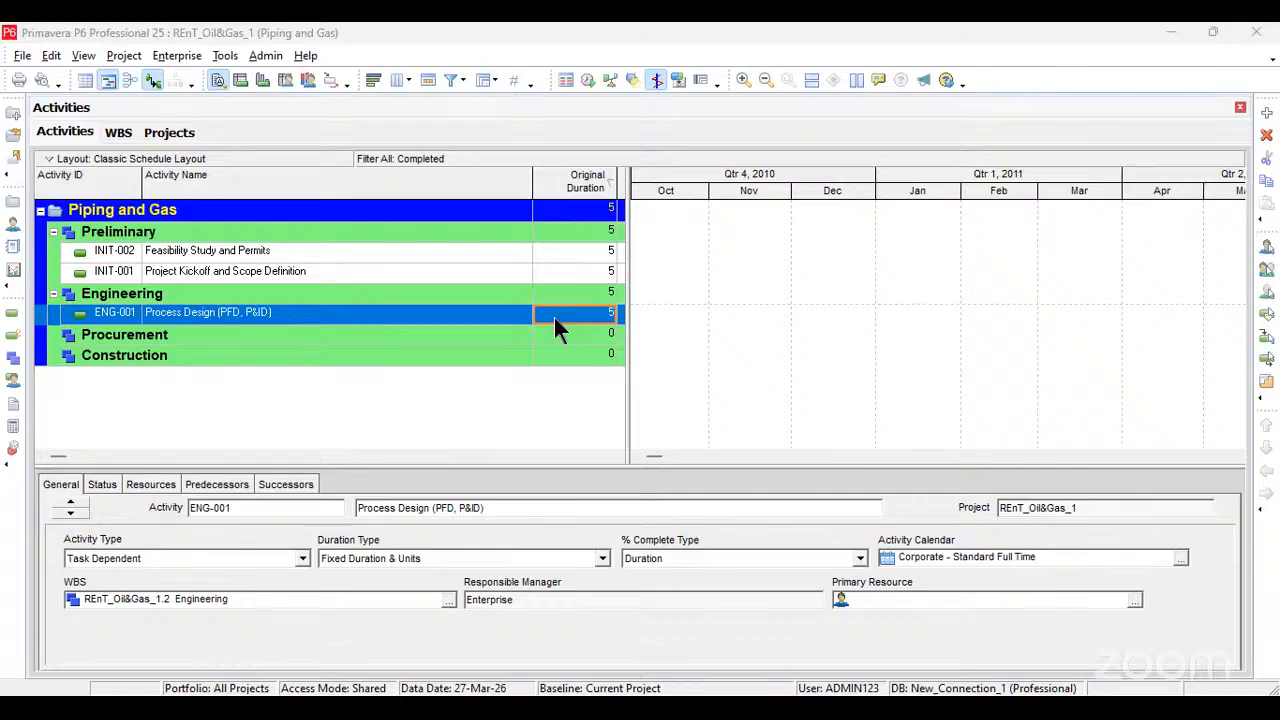
Step: Add a second activity under the Engineering WBS, above Process Design (PFD, P&ID)
{"action": "left_click", "coordinate": [314, 310]}
{"action": "key", "text": "Insert"}
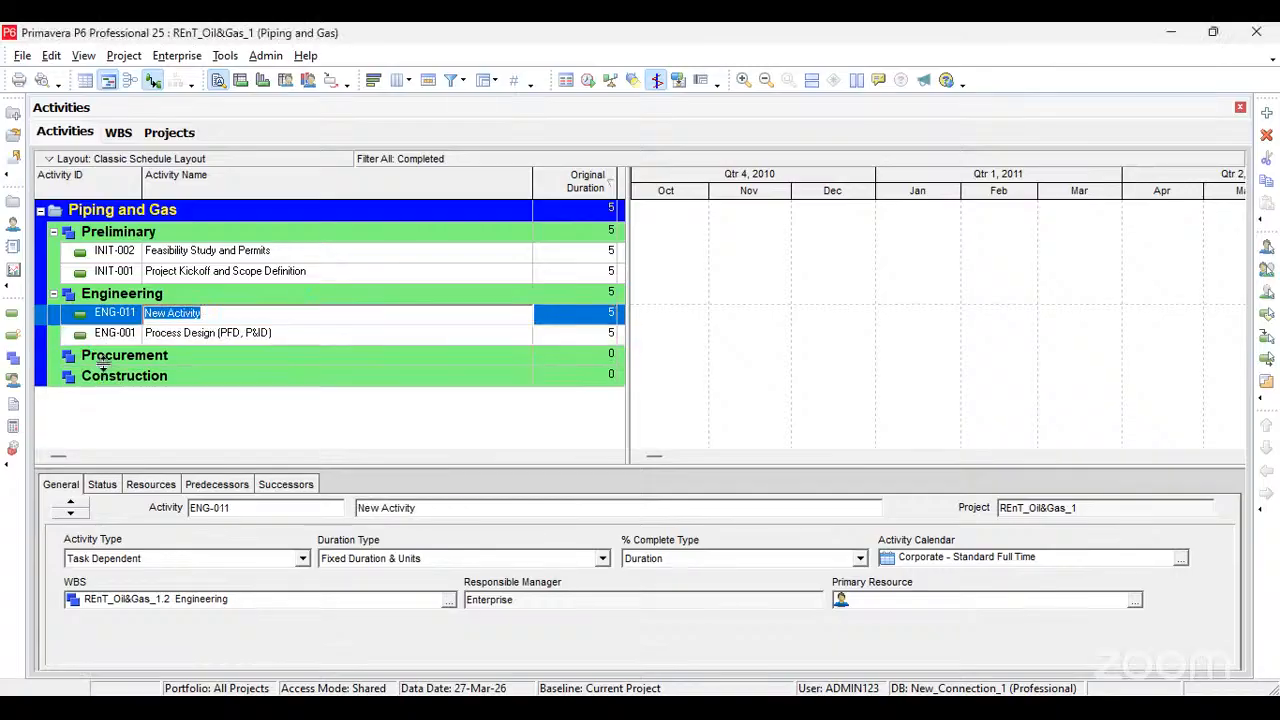
{"action": "left_click", "coordinate": [128, 313]}
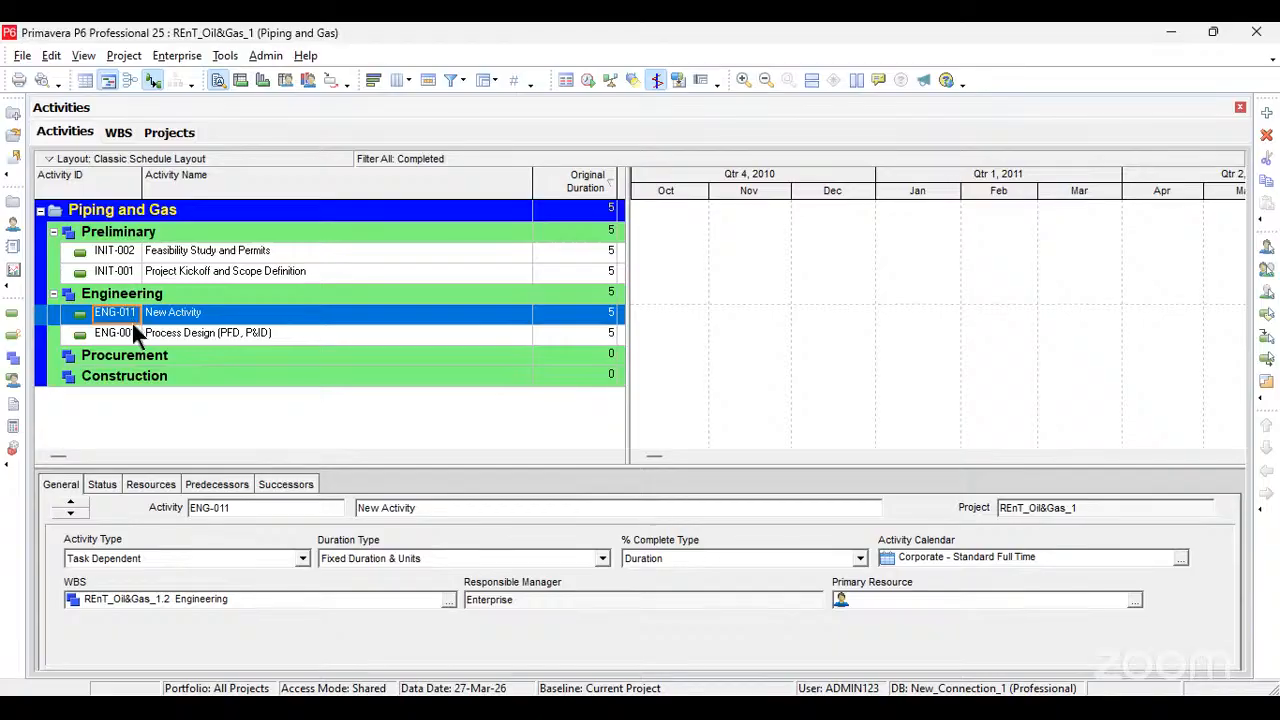
{"action": "left_click", "coordinate": [206, 317]}
{"action": "left_click", "coordinate": [209, 318]}
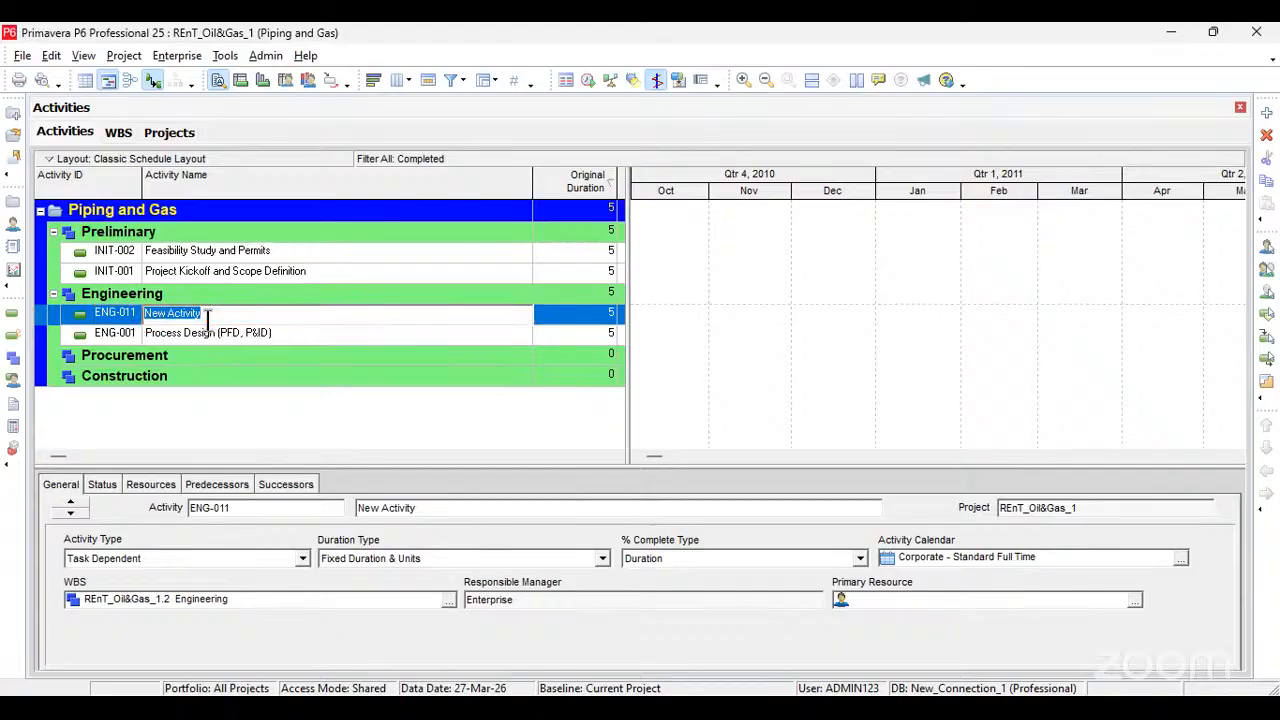
Step: Name the new Engineering activity Piping Design, taking the workbook name without its bracketed suffix
{"action": "type", "text": "ENG-002"}
{"action": "left_click_drag", "start_coordinate": [240, 318], "coordinate": [150, 318]}
{"action": "key", "text": "ctrl+c"}
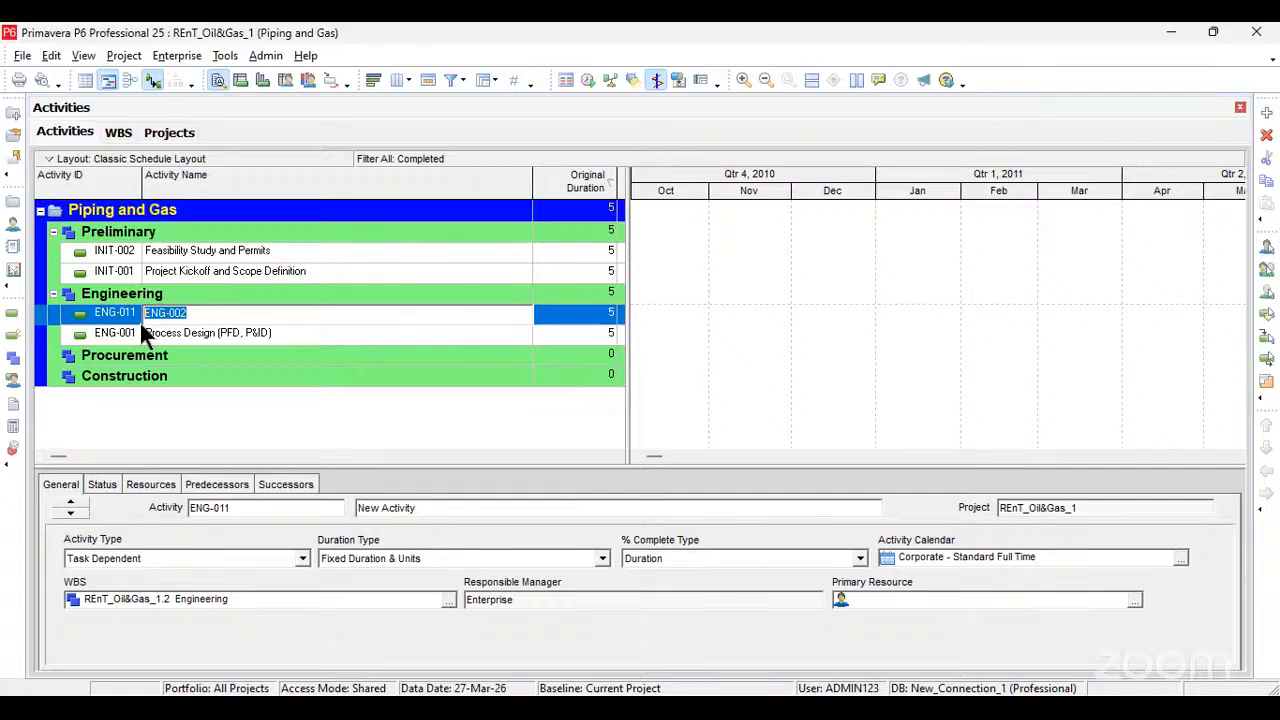
{"action": "key", "text": "alt+Tab"}
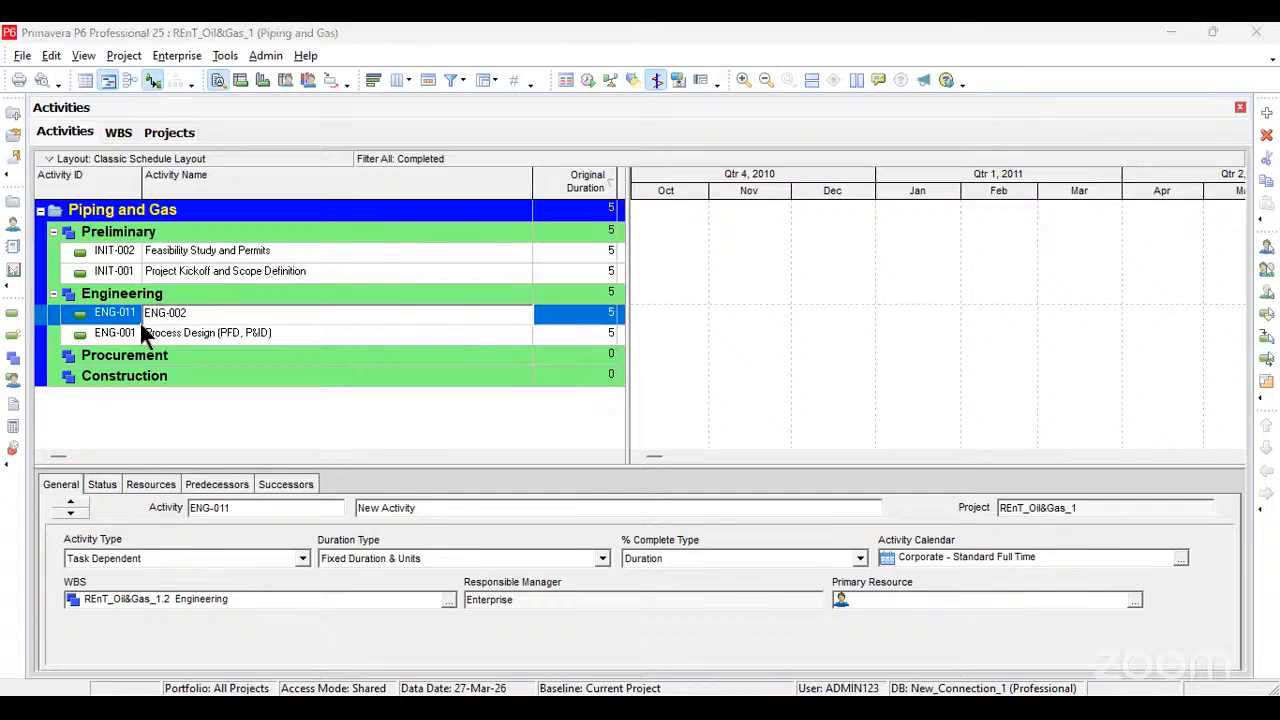
{"action": "key", "text": "alt+Tab"}
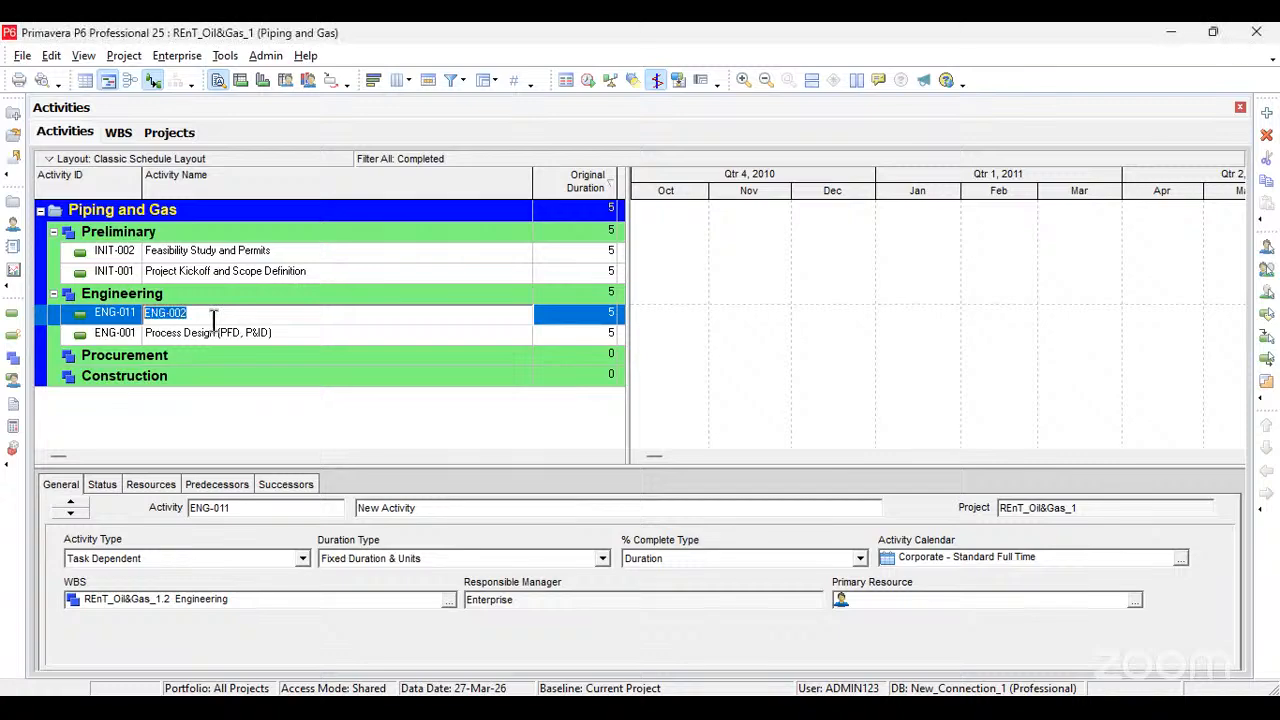
{"action": "type", "text": "Piping Design (Critical Path)"}
{"action": "key", "text": "BackSpace"}
{"action": "key", "text": "BackSpace"}
{"action": "key", "text": "BackSpace"}
{"action": "key", "text": "BackSpace"}
{"action": "key", "text": "BackSpace"}
{"action": "key", "text": "BackSpace"}
{"action": "key", "text": "BackSpace"}
{"action": "key", "text": "BackSpace"}
{"action": "key", "text": "BackSpace"}
{"action": "key", "text": "BackSpace"}
{"action": "key", "text": "BackSpace"}
{"action": "key", "text": "BackSpace"}
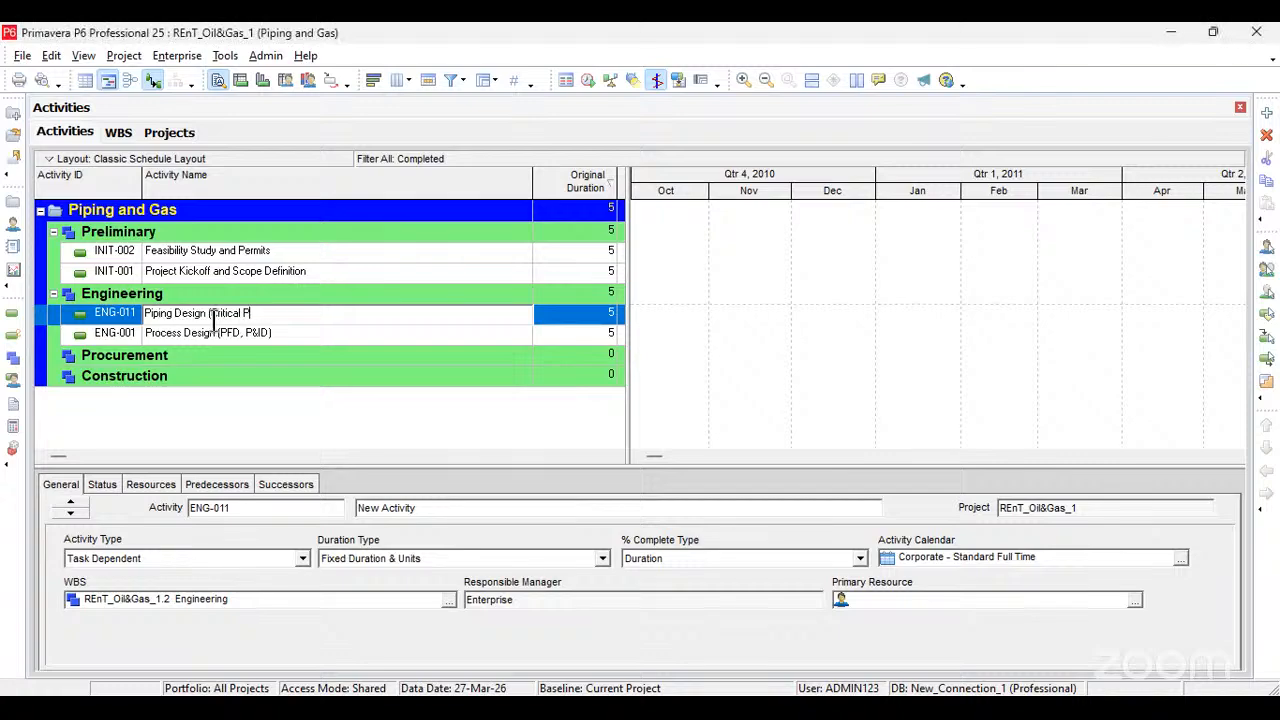
{"action": "key", "text": "BackSpace"}
{"action": "key", "text": "BackSpace"}
{"action": "key", "text": "BackSpace"}
{"action": "key", "text": "BackSpace"}
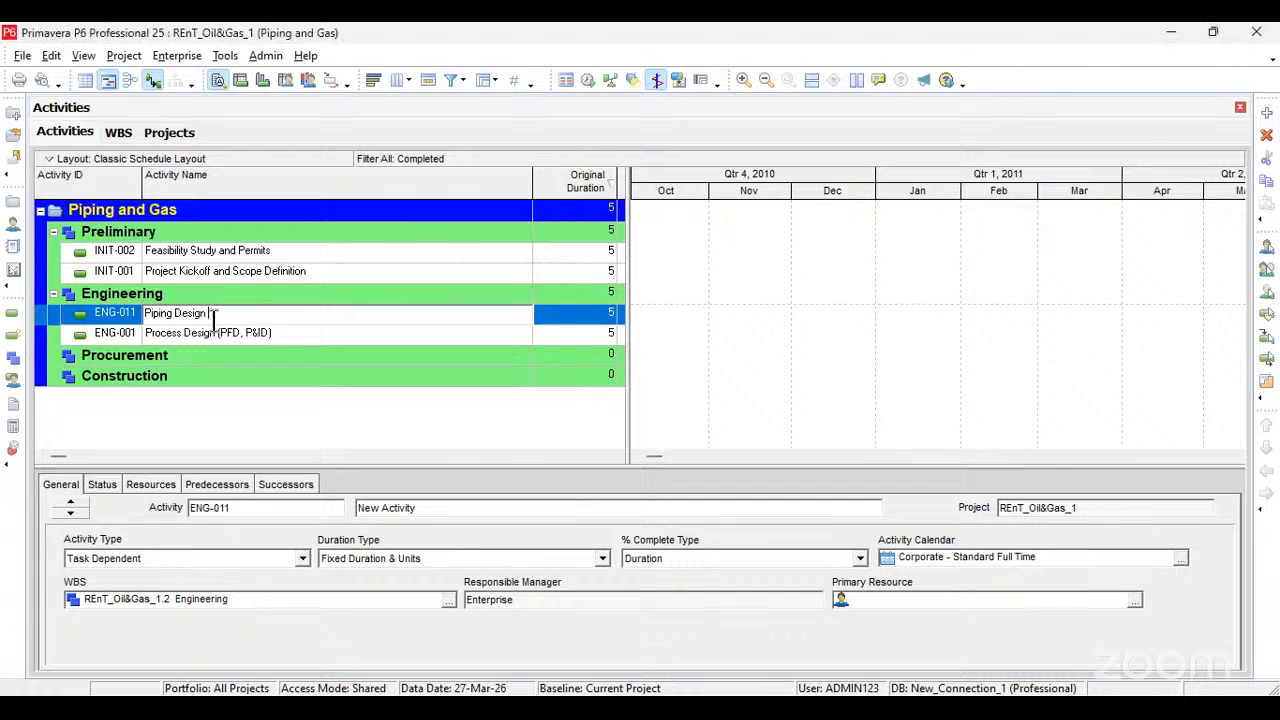
{"action": "left_click", "coordinate": [552, 313]}
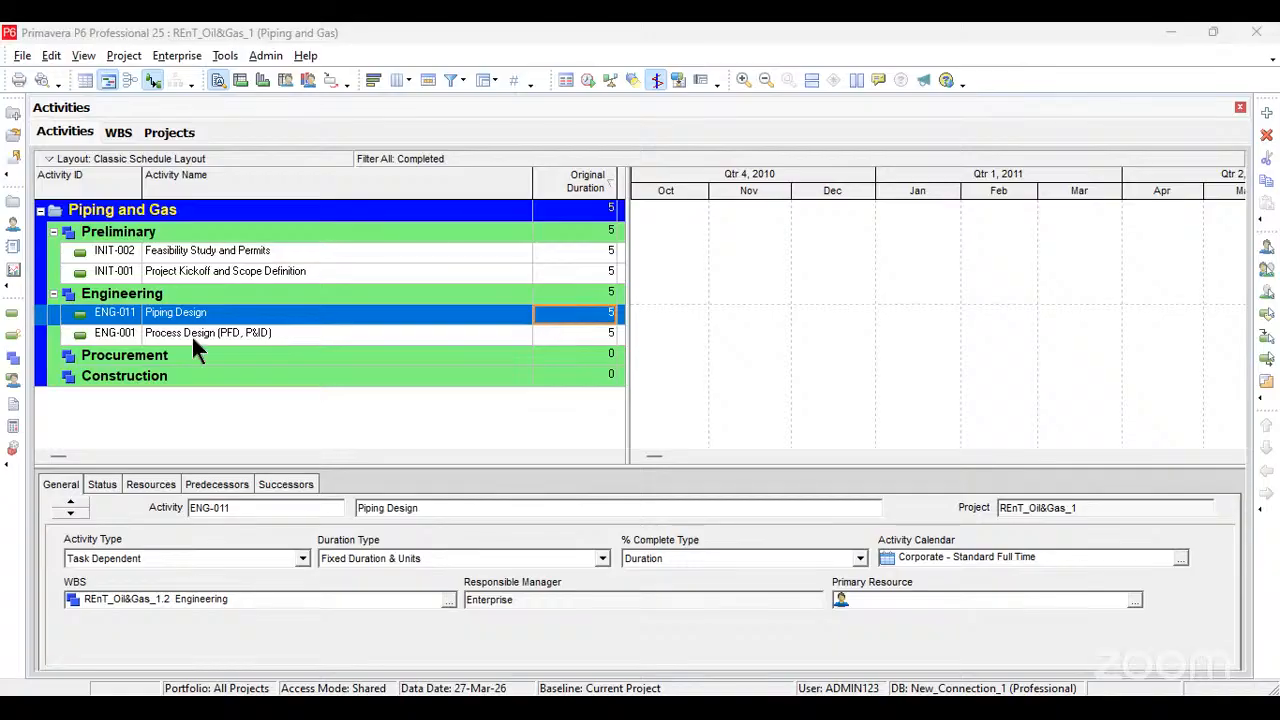
Step: Add a third activity under Engineering and name it Equipment Design and Specifications, as given in the workbook
{"action": "key", "text": "Insert"}
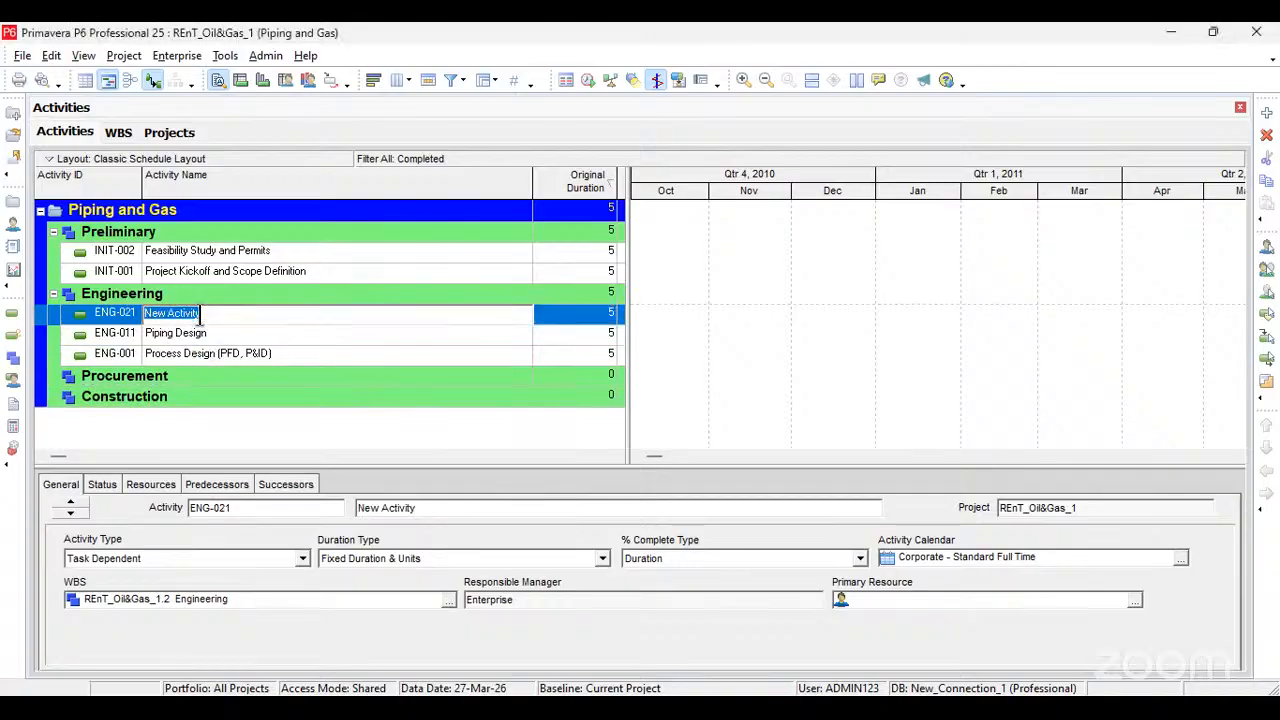
{"action": "type", "text": "Equipment Design and Specifications"}
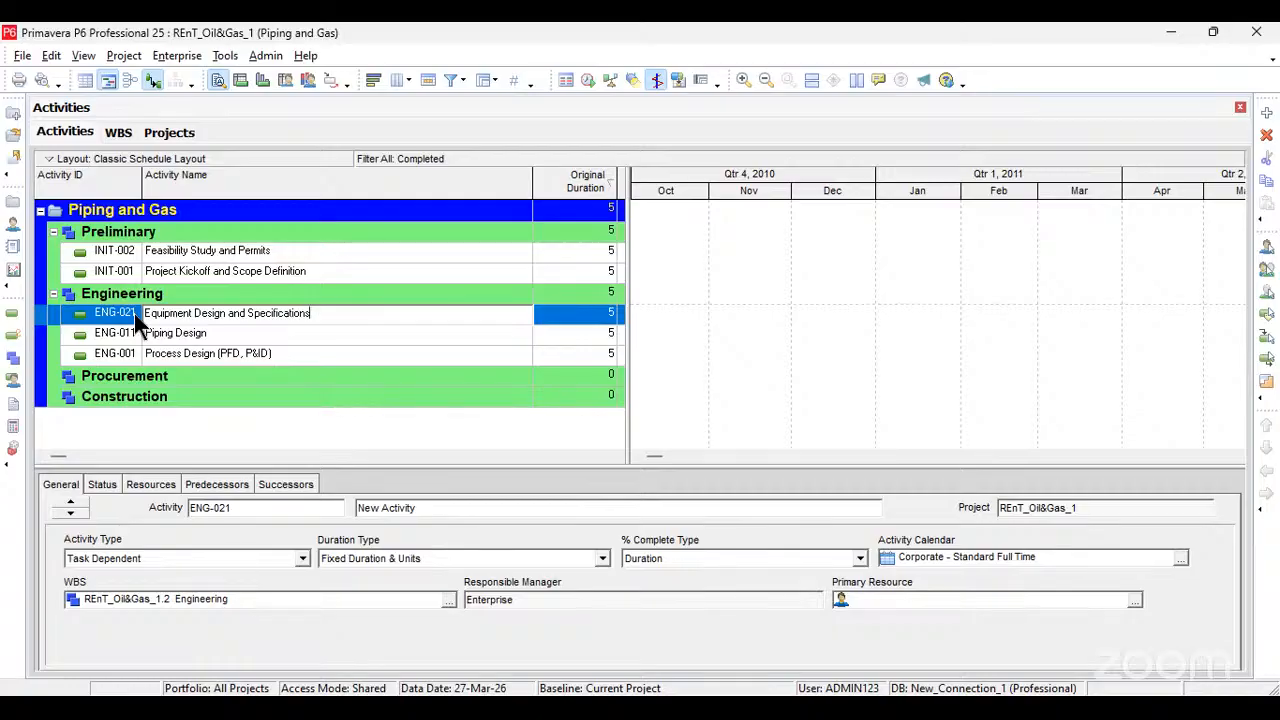
Step: Set the activity ID of Piping Design to ENG-002
{"action": "key", "text": "alt+Tab"}
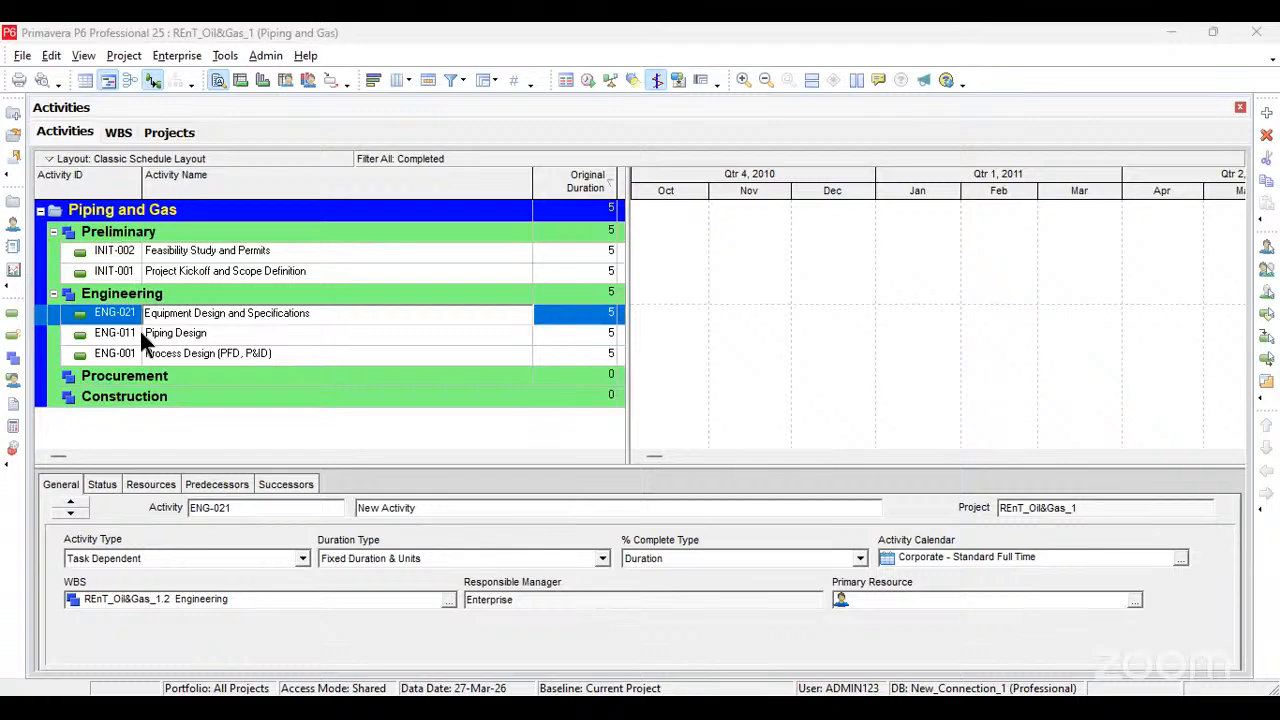
{"action": "left_click", "coordinate": [139, 330]}
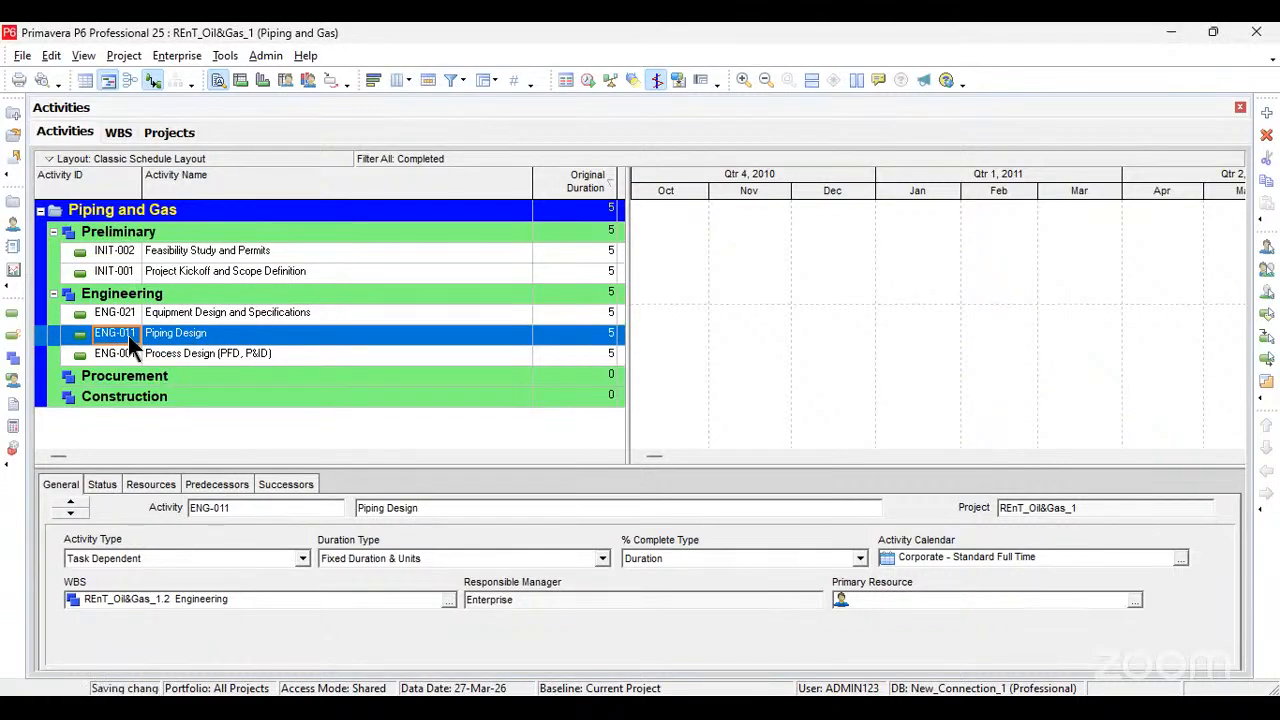
{"action": "left_click_drag", "start_coordinate": [138, 341], "coordinate": [61, 330]}
{"action": "key", "text": "ctrl+v"}
{"action": "key", "text": "Return"}
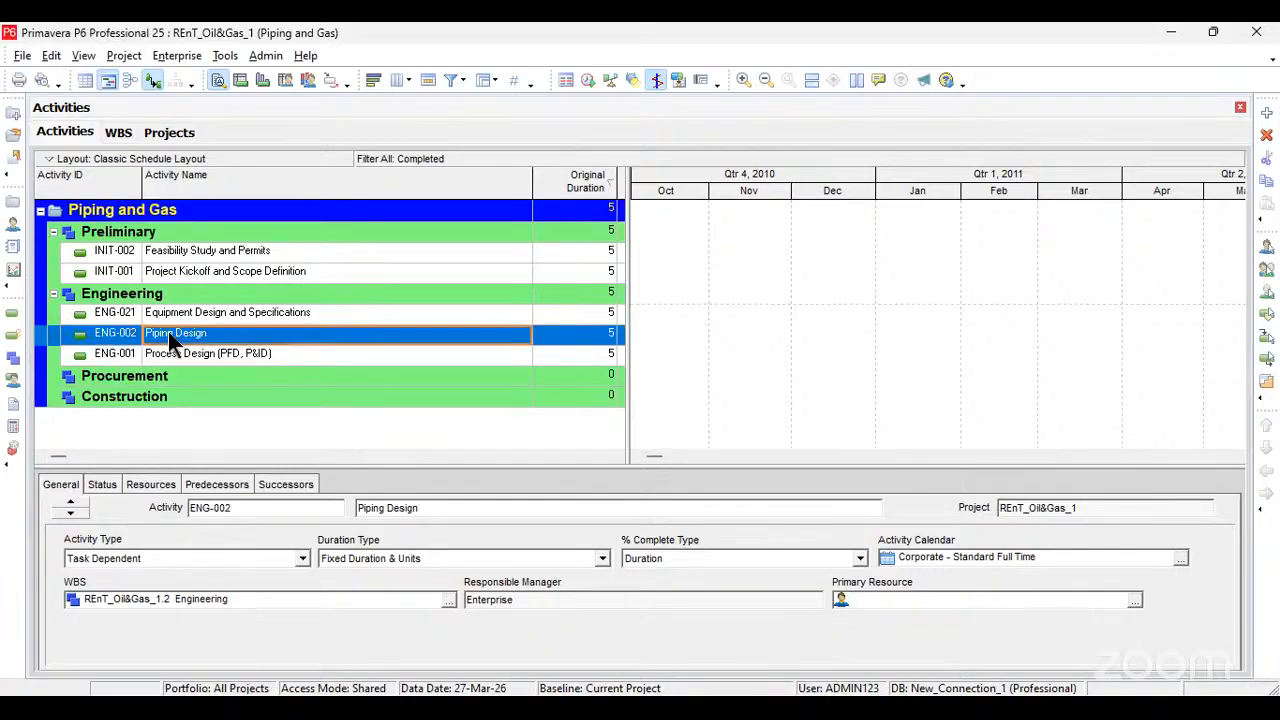
Step: Set the activity ID of Equipment Design and Specifications to ENG-003
{"action": "left_click", "coordinate": [138, 314]}
{"action": "left_click", "coordinate": [137, 314]}
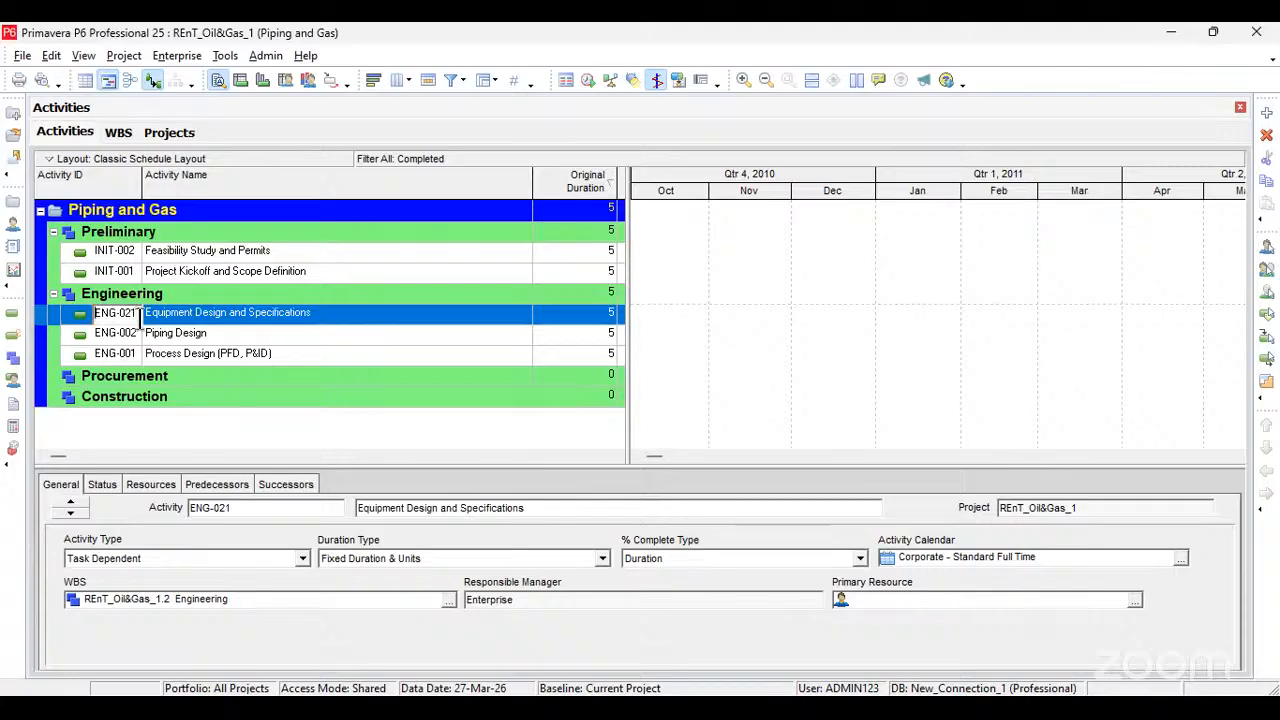
{"action": "key", "text": "BackSpace"}
{"action": "key", "text": "BackSpace"}
{"action": "type", "text": "03"}
{"action": "left_click", "coordinate": [208, 311]}
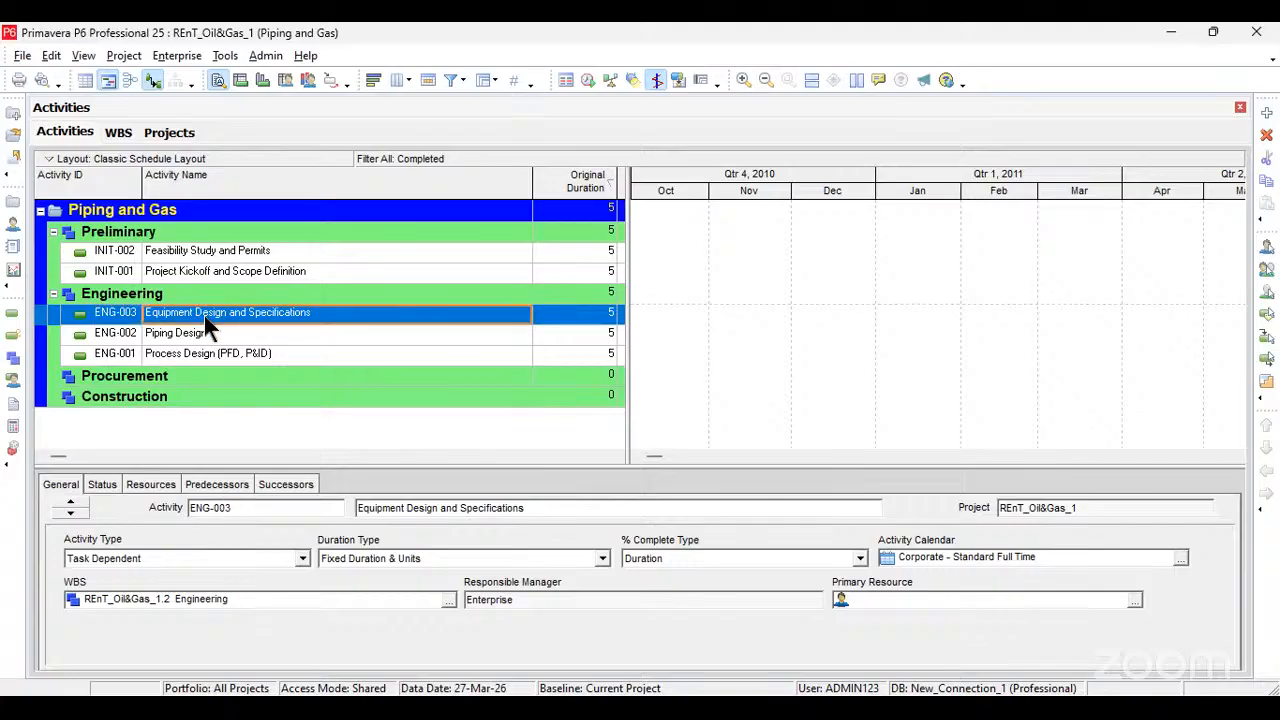
Step: Add a fourth activity under the Engineering WBS and set its activity ID to ENG-004
{"action": "key", "text": "alt+Tab"}
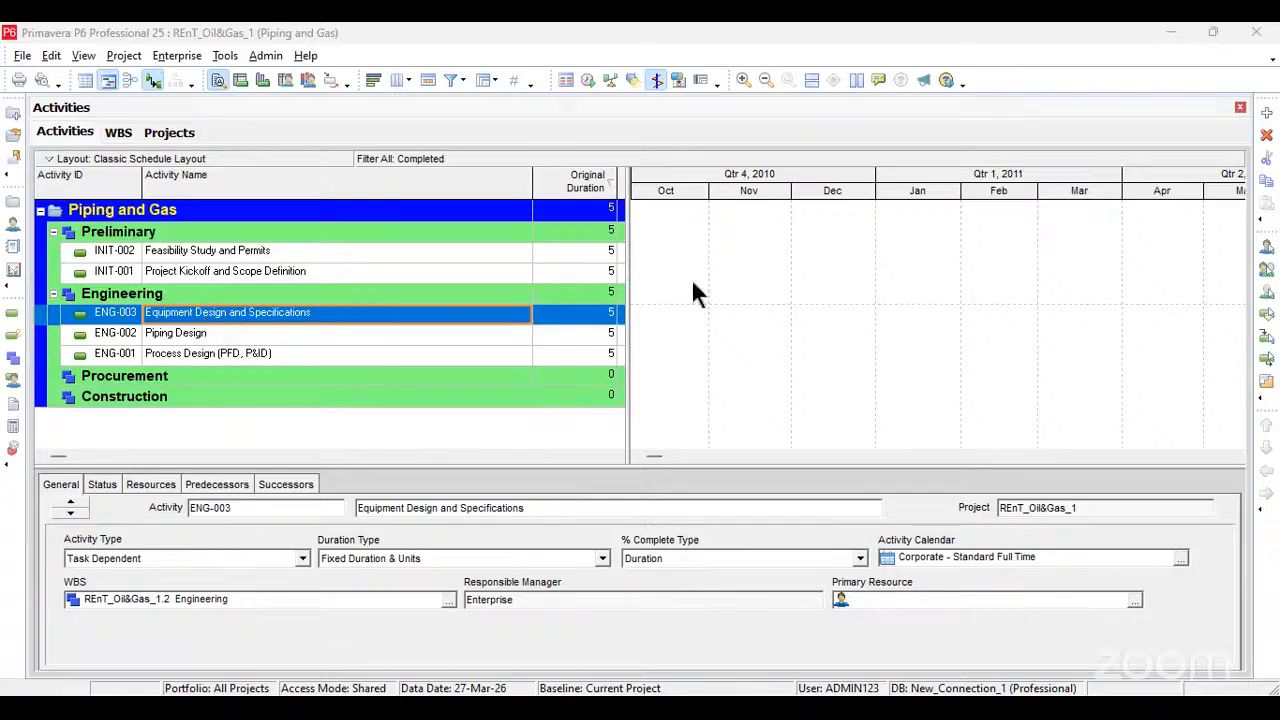
{"action": "key", "text": "alt+Tab"}
{"action": "key", "text": "Insert"}
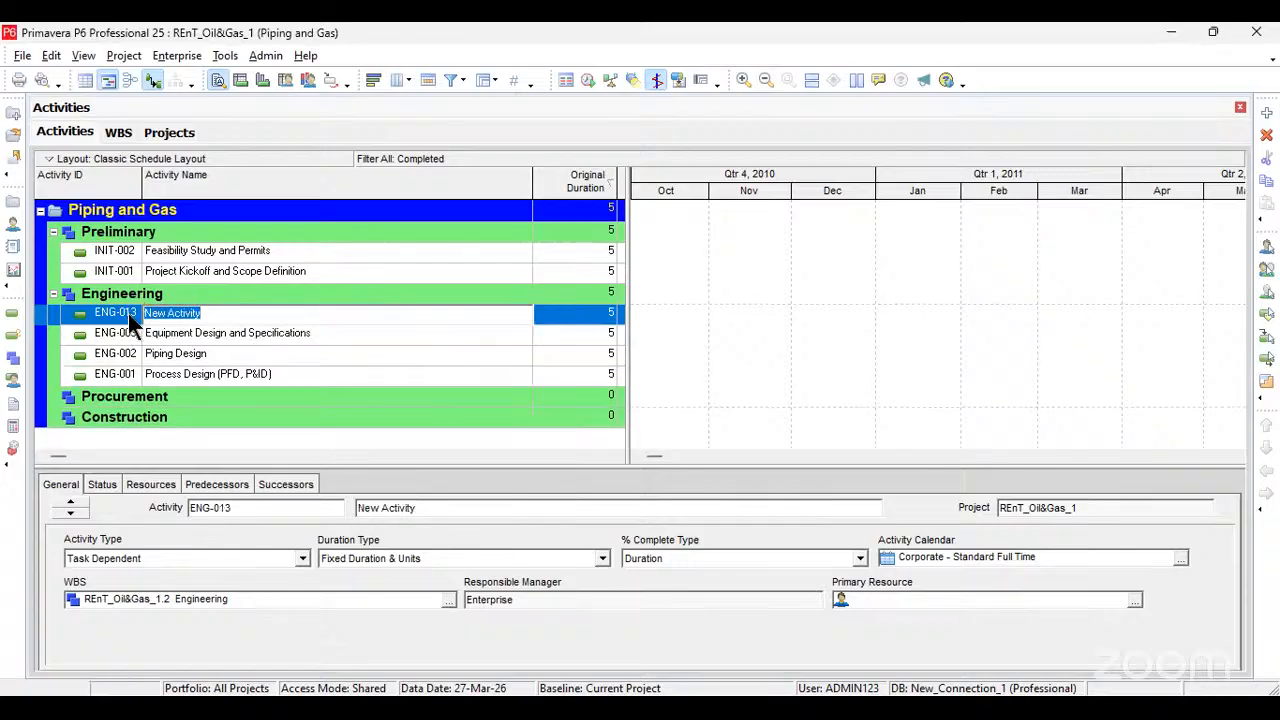
{"action": "left_click", "coordinate": [128, 313]}
{"action": "left_click", "coordinate": [130, 313]}
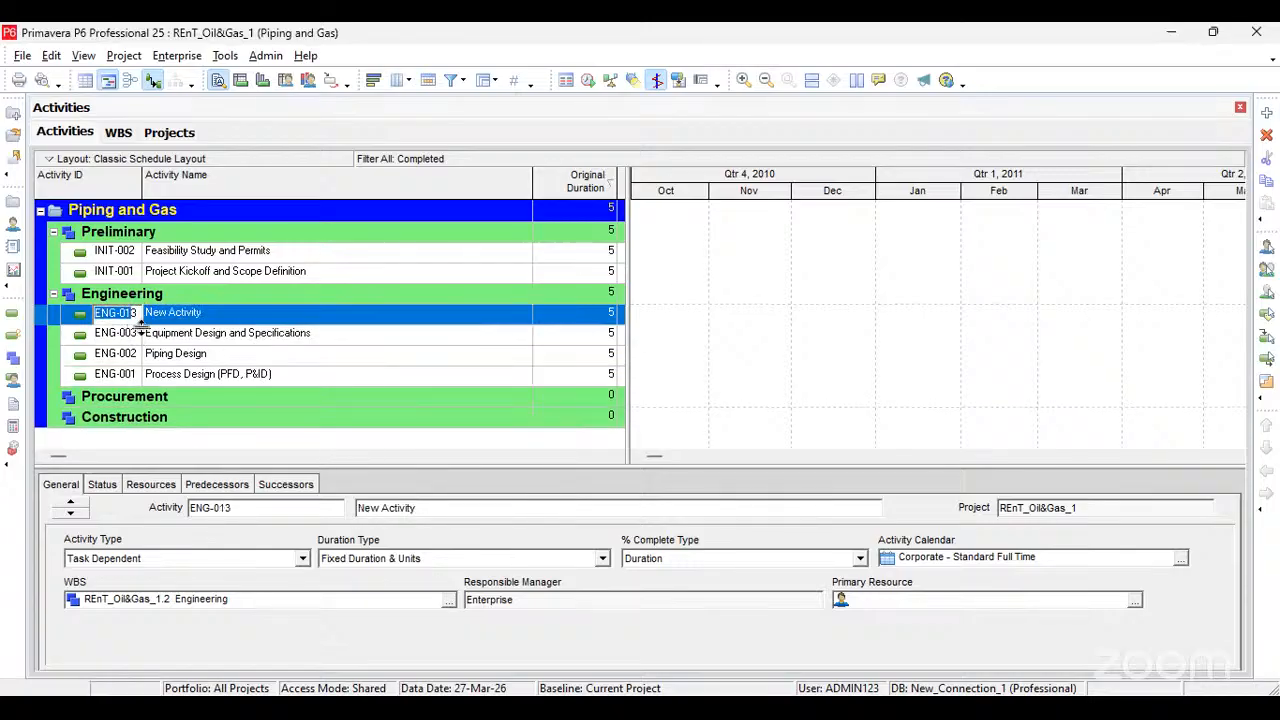
{"action": "type", "text": "3"}
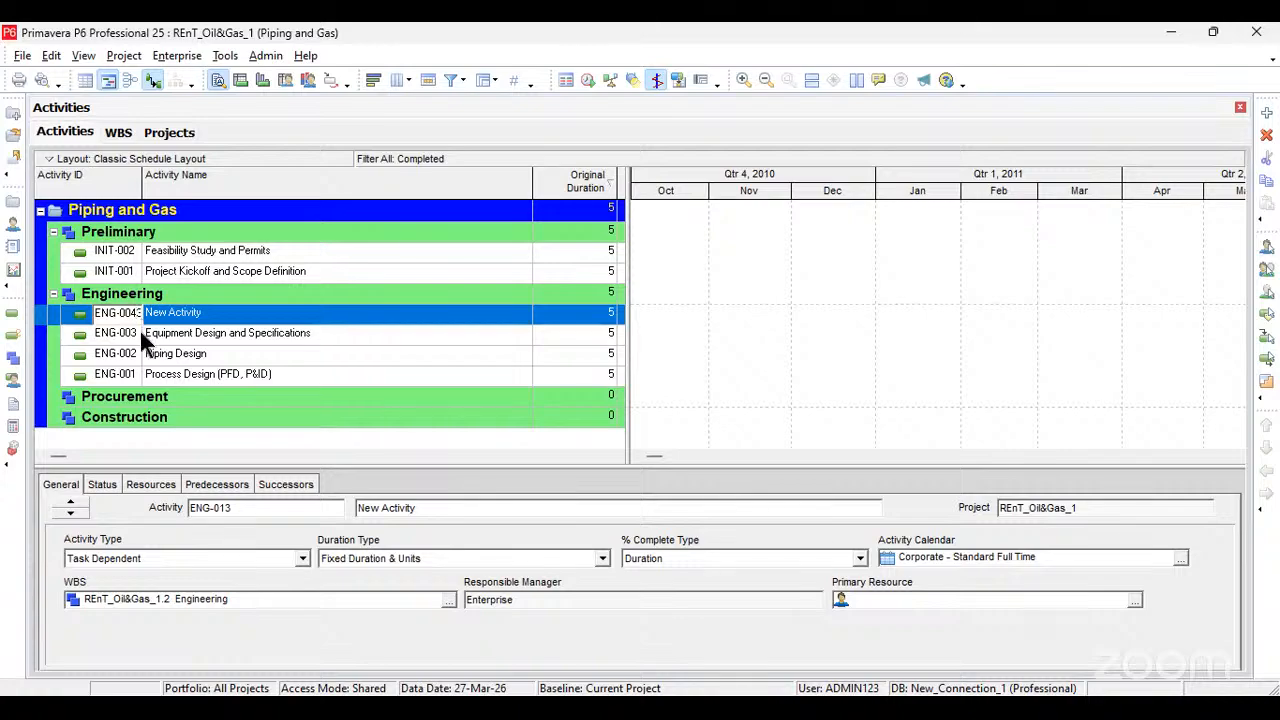
{"action": "key", "text": "BackSpace"}
{"action": "left_click", "coordinate": [190, 322]}
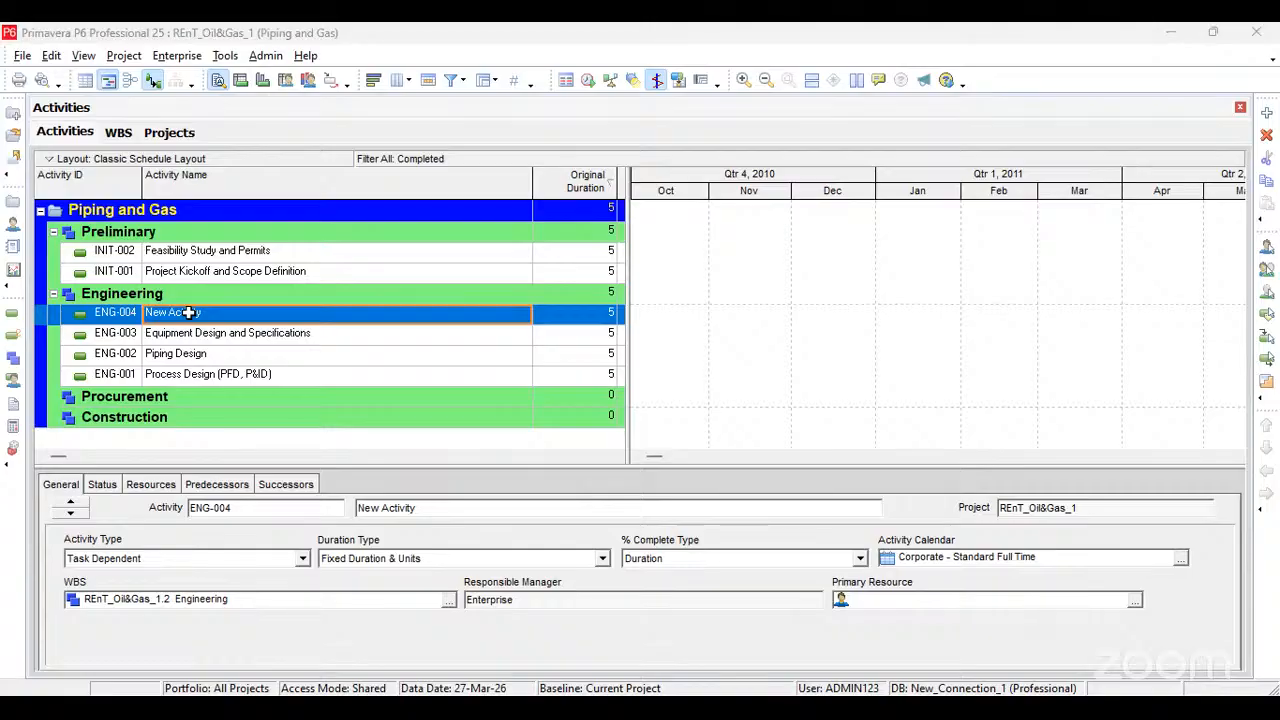
Step: Name activity ENG-004 Vendor Document Management, as given in the workbook
{"action": "left_click", "coordinate": [256, 317]}
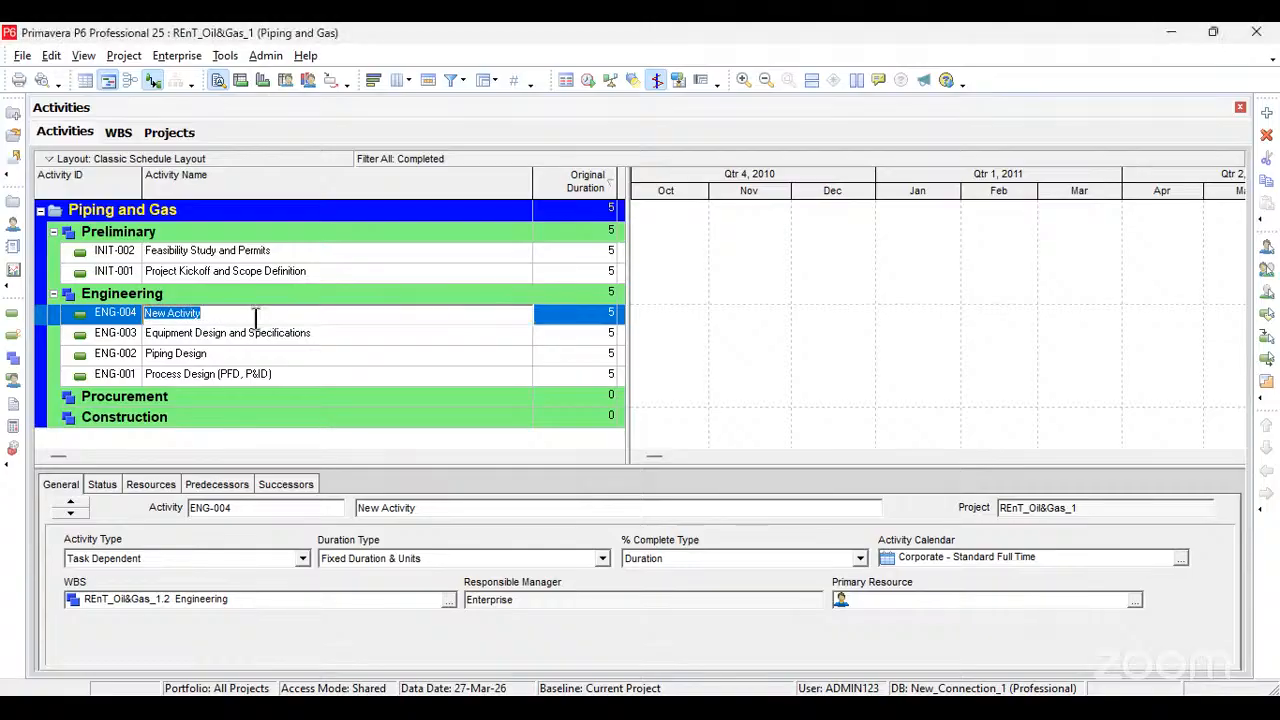
{"action": "type", "text": "Vendor Document Management"}
{"action": "left_click", "coordinate": [377, 337]}
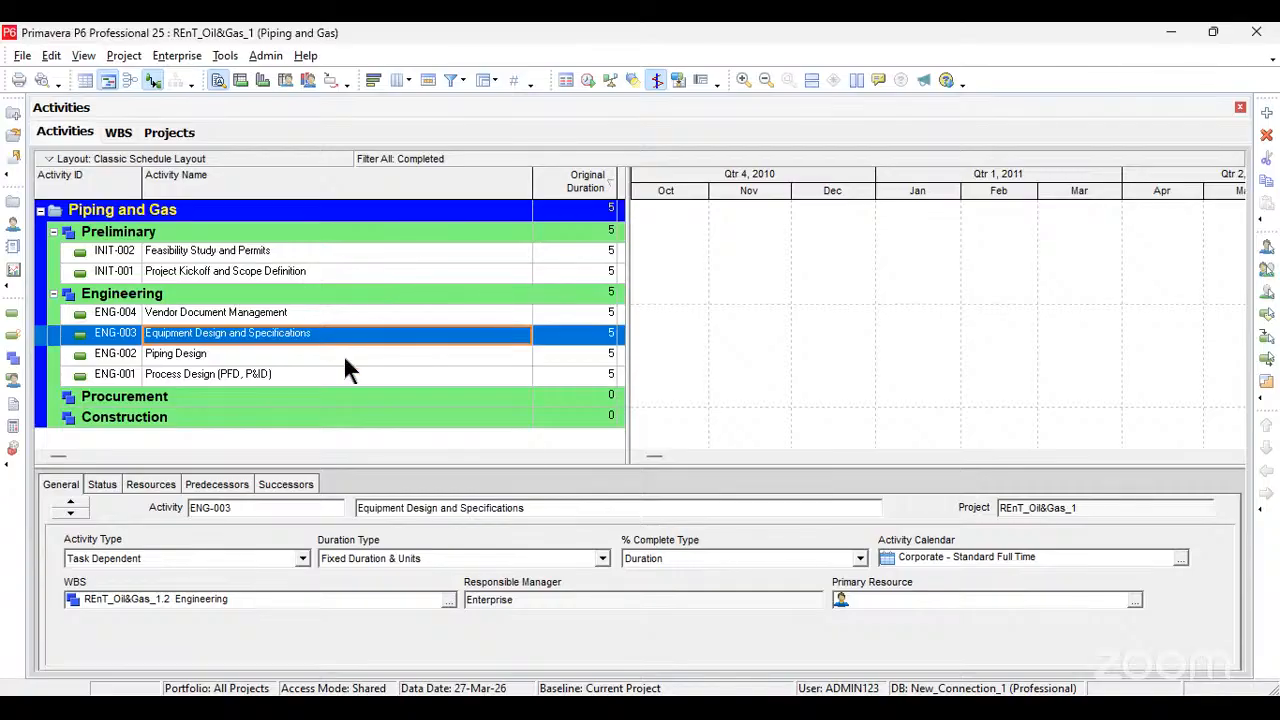
Step: Widen the activity table over the Gantt chart to expose the Remaining Duration, Schedule % Complete and Start columns
{"action": "left_click_drag", "start_coordinate": [625, 232], "coordinate": [962, 247]}
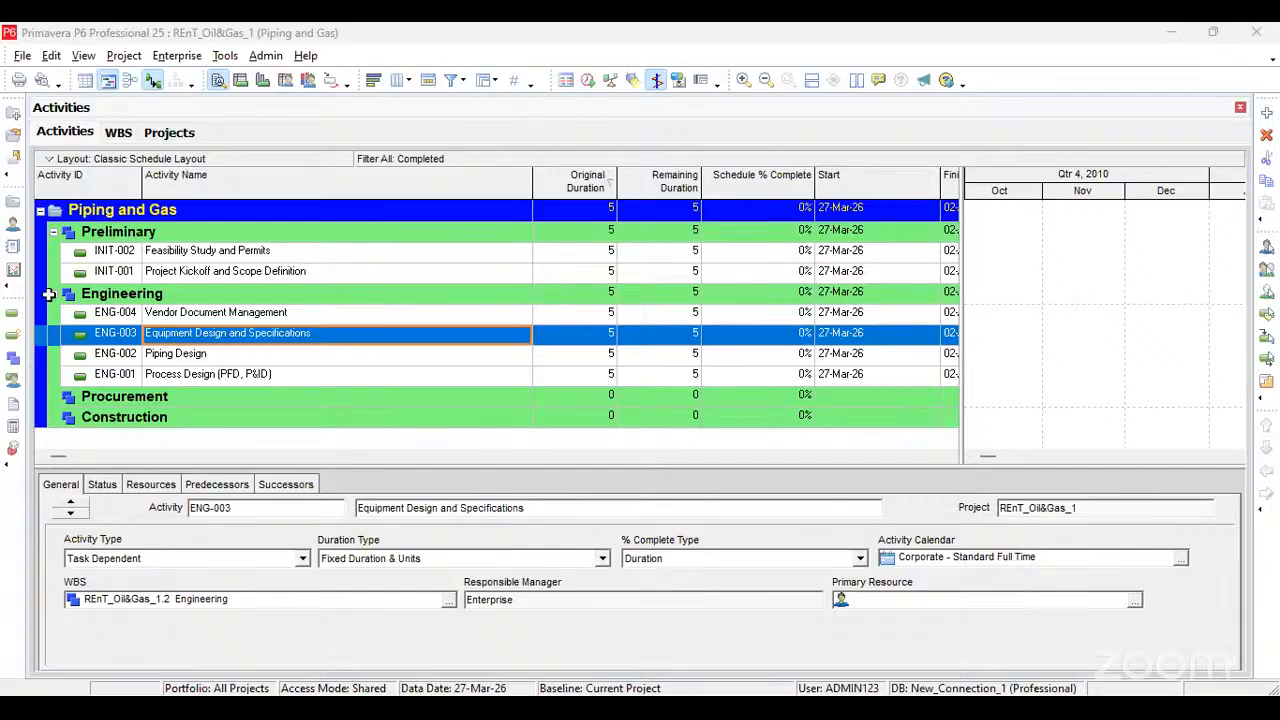
Step: Switch to the Excel workbook and select the entire row of activity INIT-001
{"action": "key", "text": "alt+Tab"}
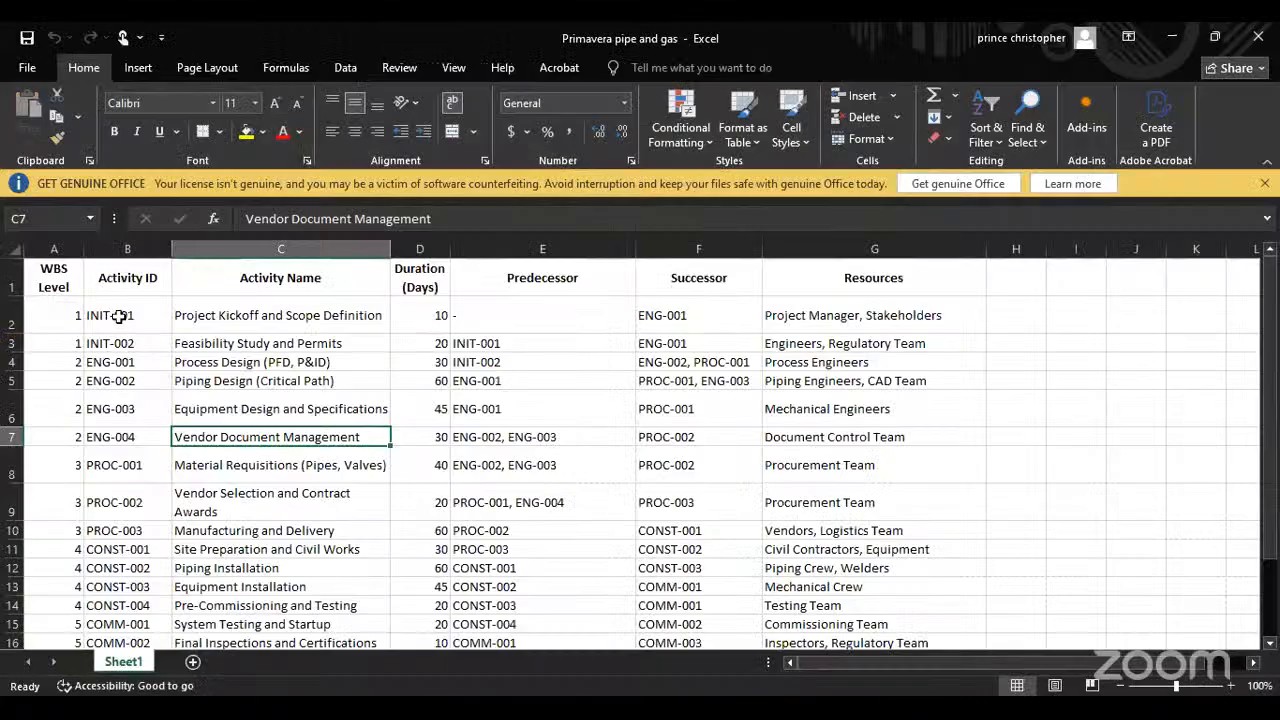
{"action": "left_click_drag", "start_coordinate": [120, 314], "coordinate": [356, 340]}
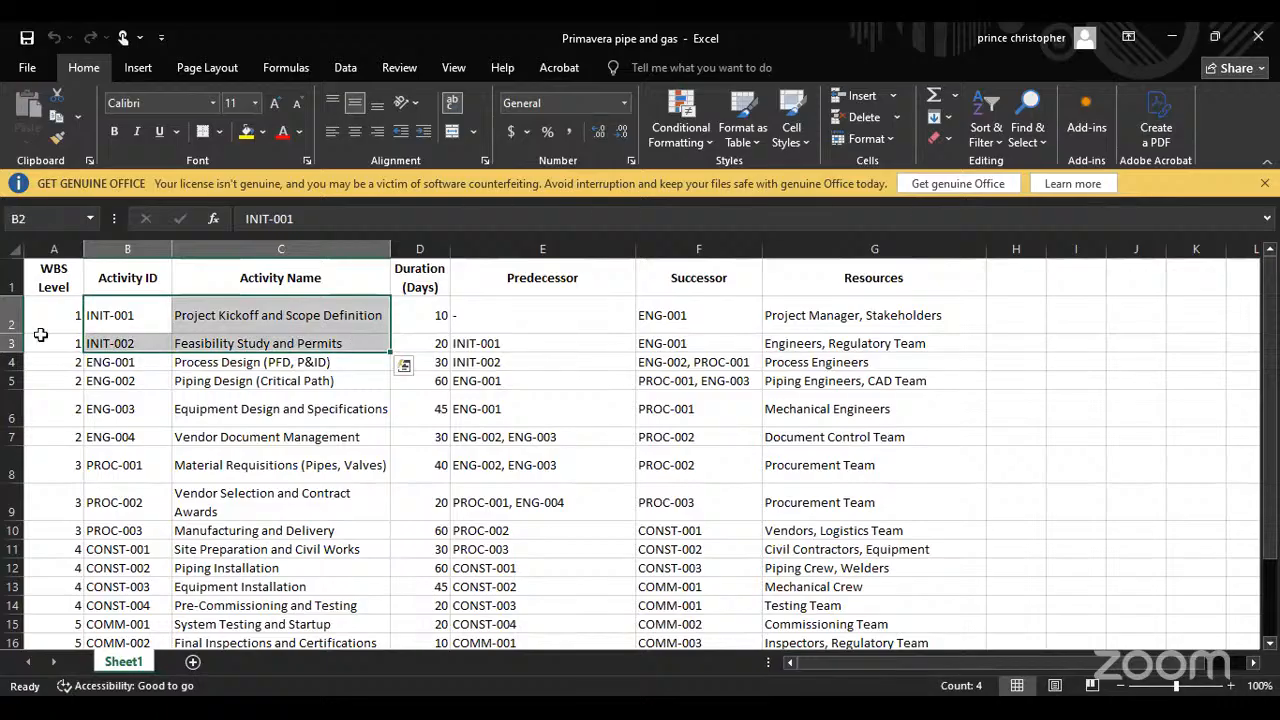
{"action": "left_click", "coordinate": [8, 320]}
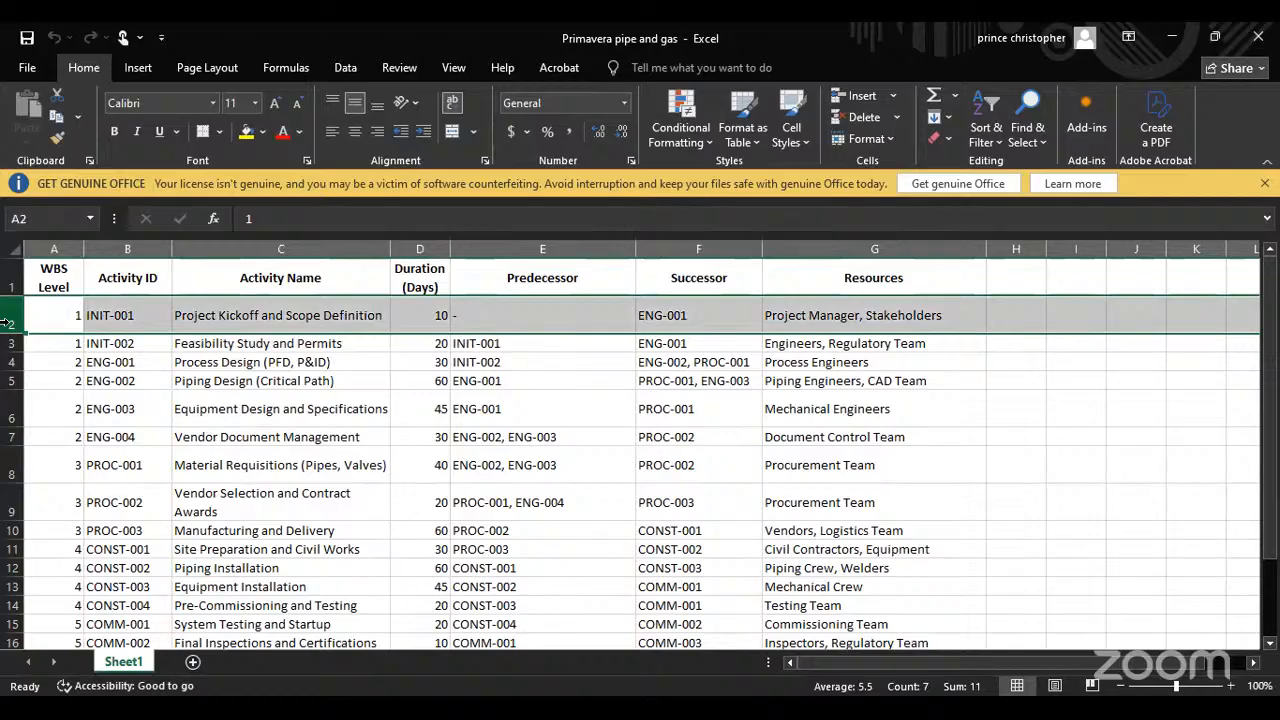
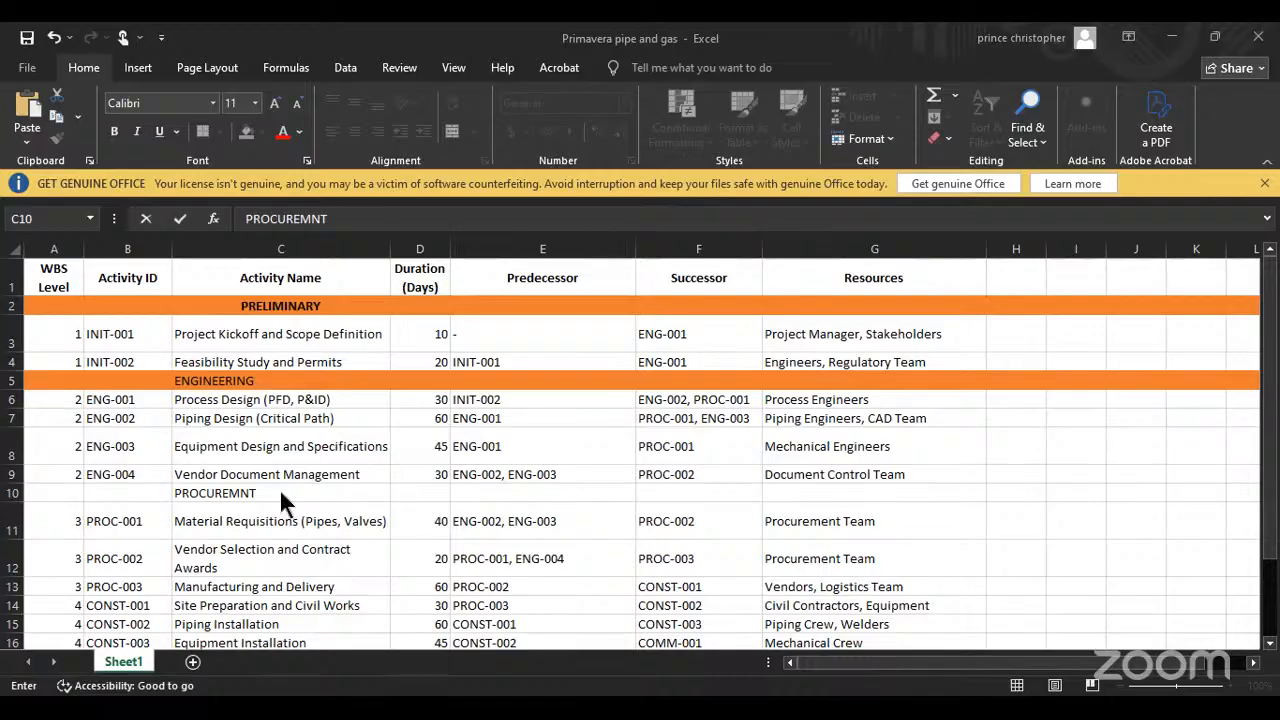
Step: Fill the entire PROCUREMNT heading row with orange, matching the other section heading rows
{"action": "left_click", "coordinate": [12, 493]}
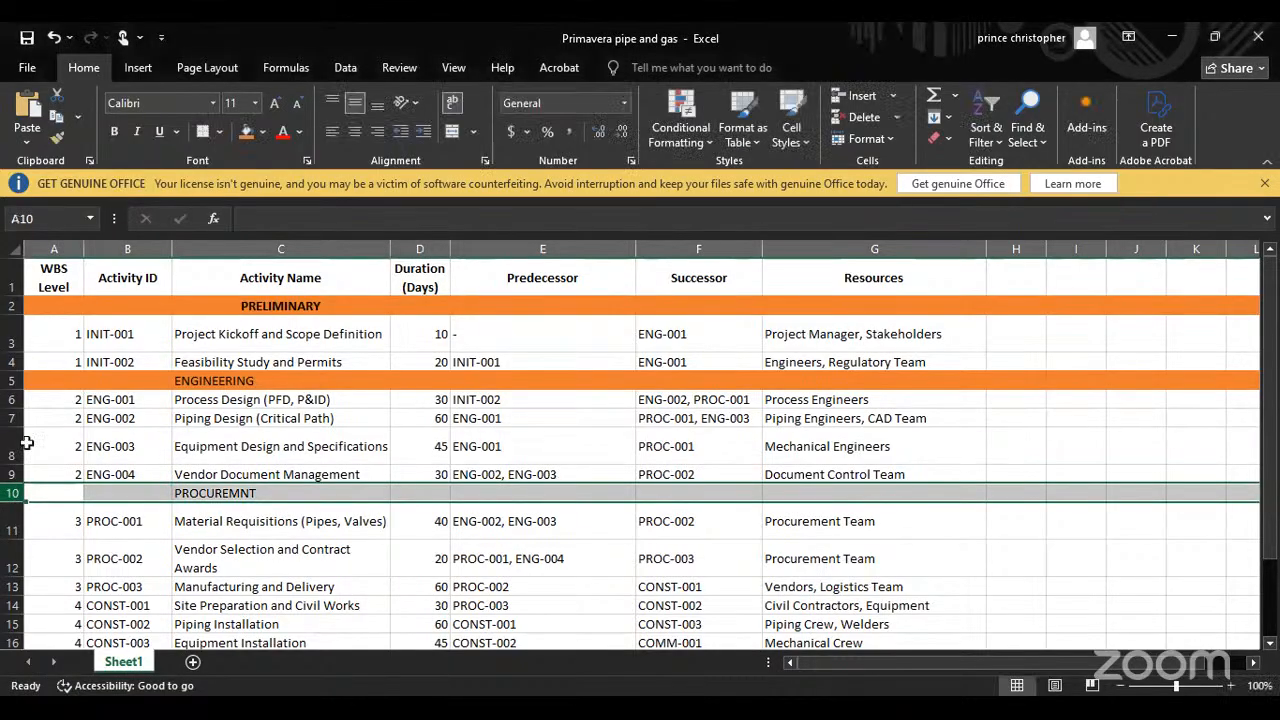
{"action": "left_click", "coordinate": [247, 133]}
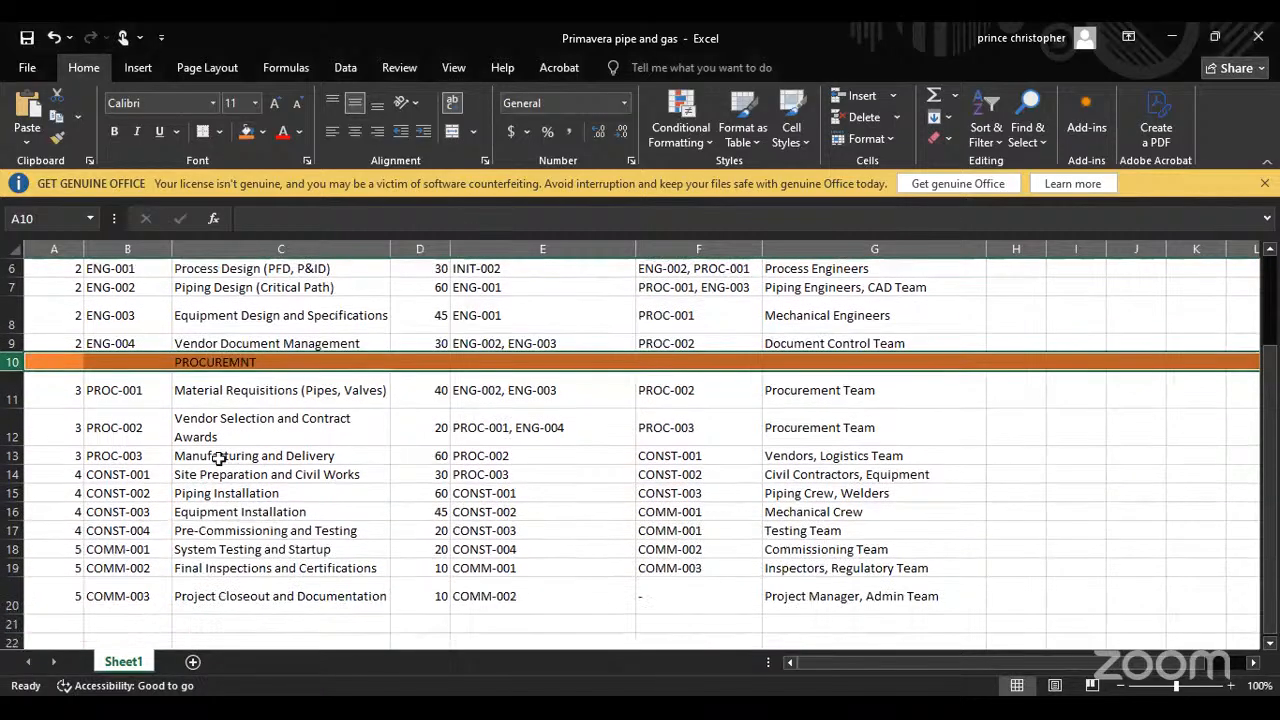
Step: Insert an orange-filled heading row above activity CONST-001 with CONSTRUCTION entered in the Activity Name column
{"action": "scroll", "coordinate": [220, 460], "scroll_direction": "down", "scroll_amount": 2}
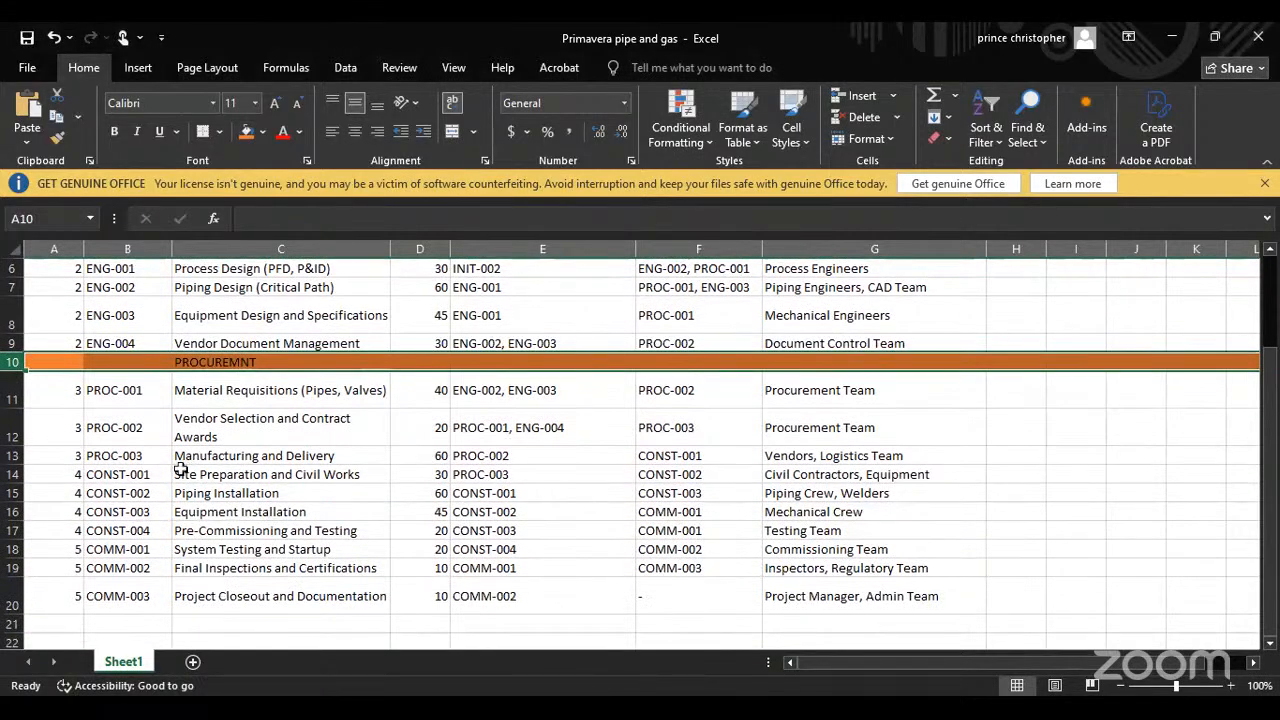
{"action": "left_click", "coordinate": [190, 478]}
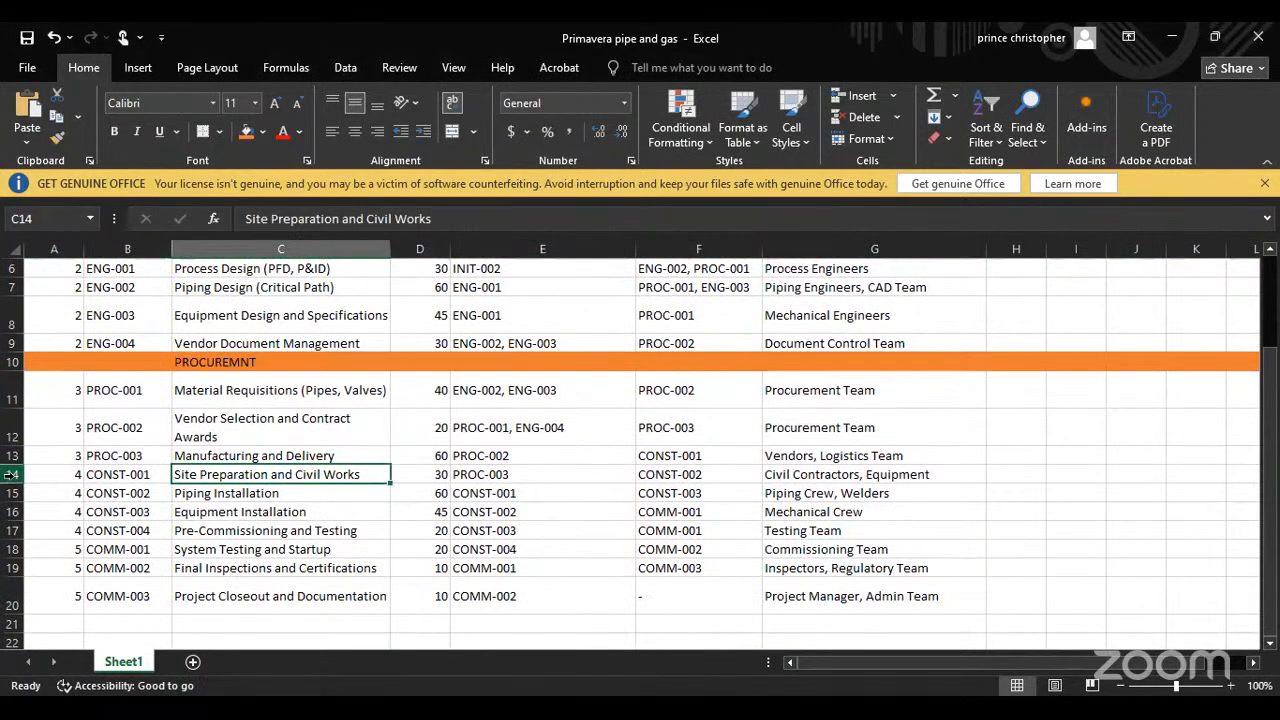
{"action": "left_click", "coordinate": [12, 474]}
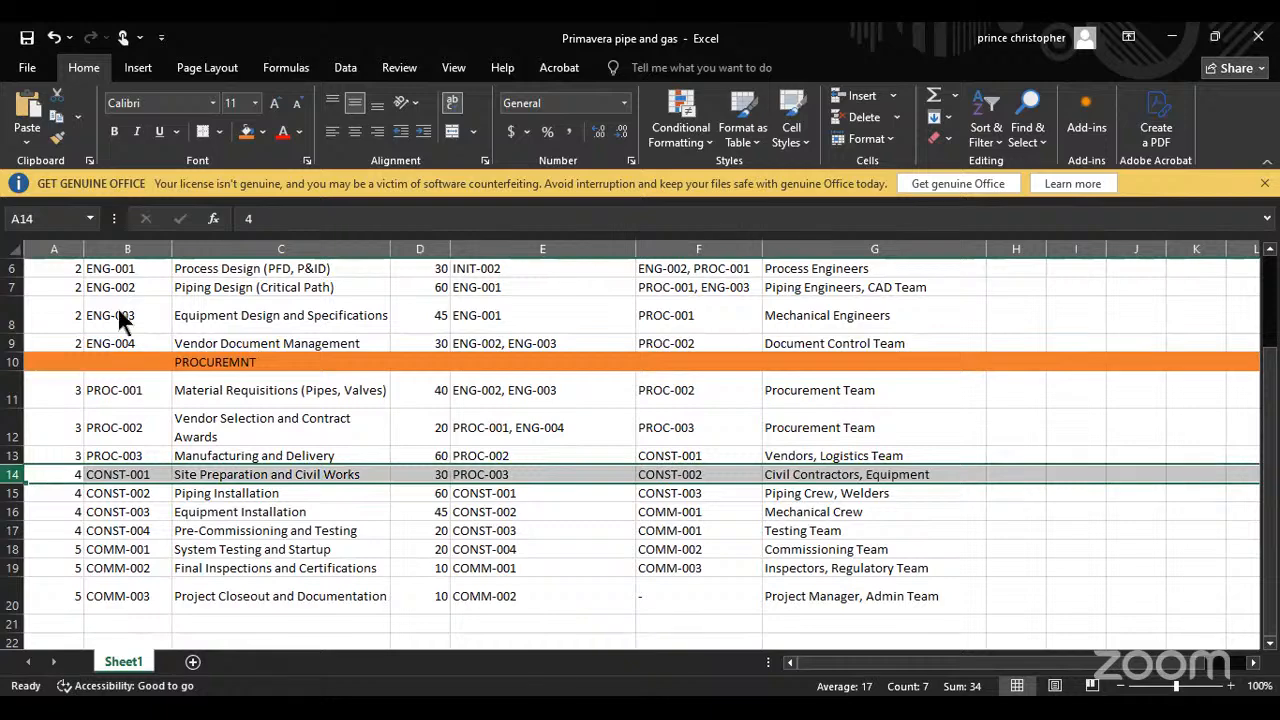
{"action": "right_click", "coordinate": [57, 476]}
{"action": "left_click", "coordinate": [115, 325]}
{"action": "left_click", "coordinate": [260, 476]}
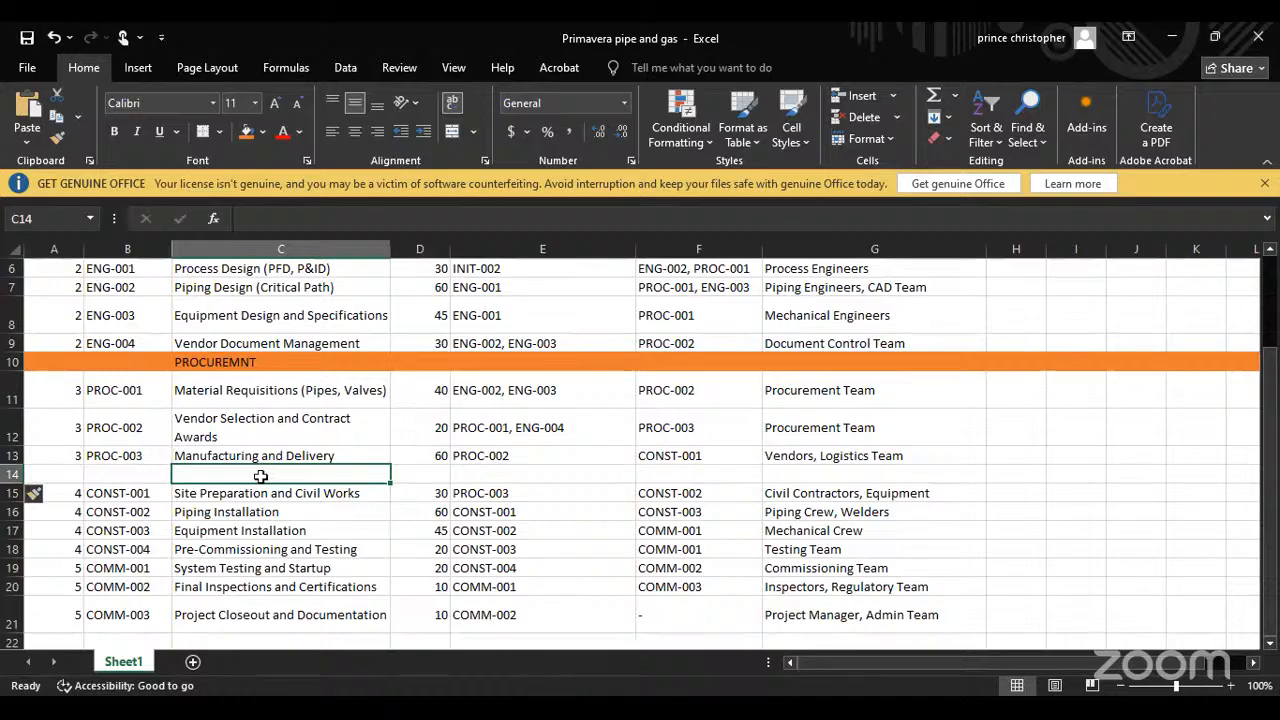
{"action": "double_click", "coordinate": [260, 477]}
{"action": "type", "text": "CO"}
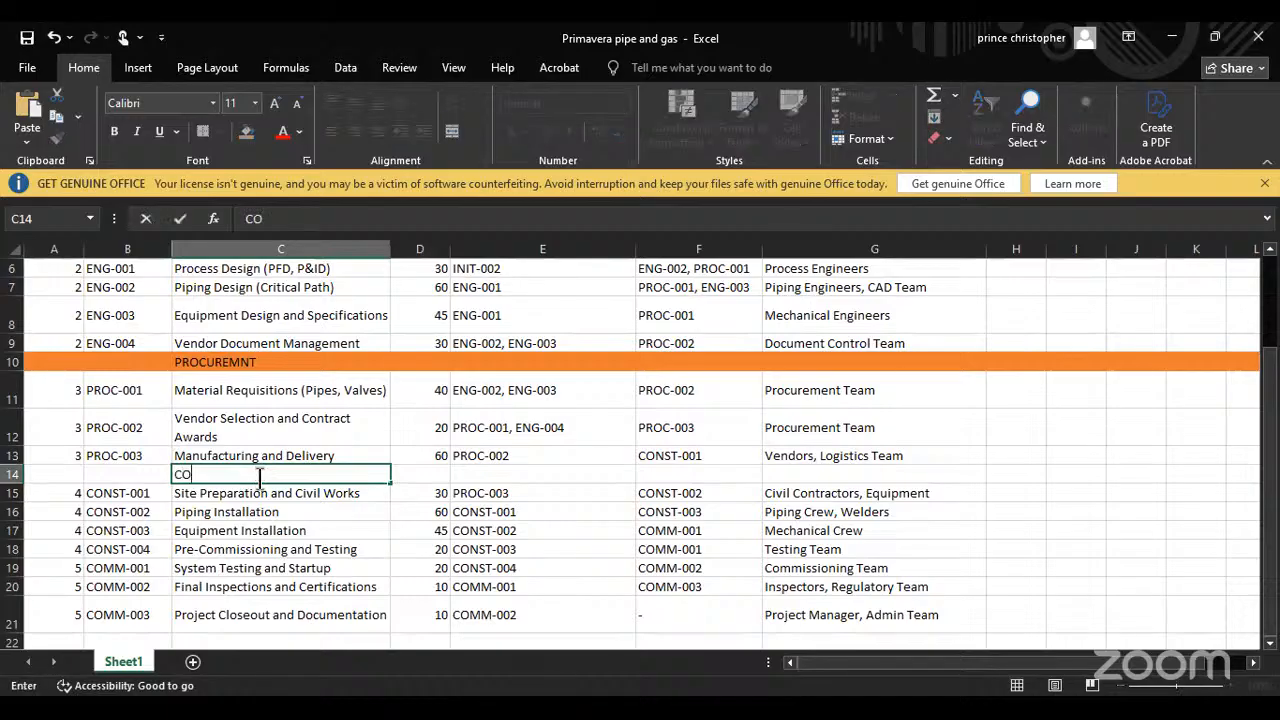
{"action": "type", "text": "NSTRUCTION"}
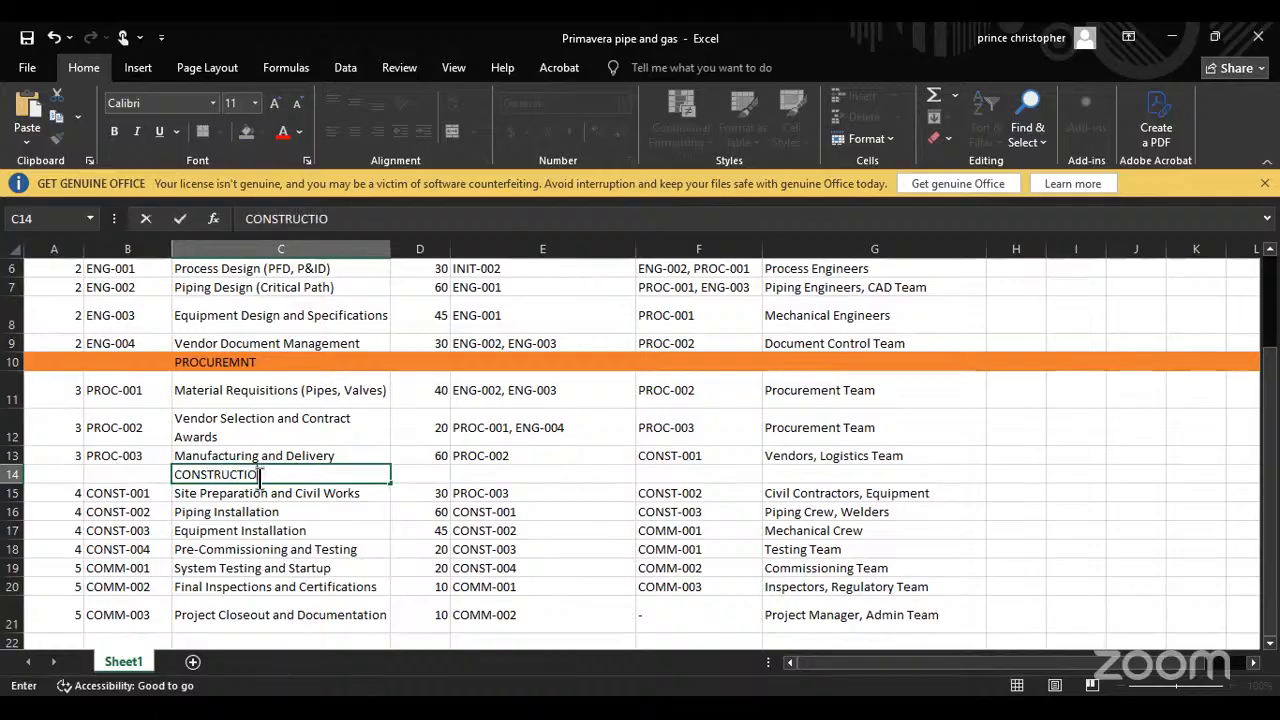
{"action": "left_click", "coordinate": [14, 476]}
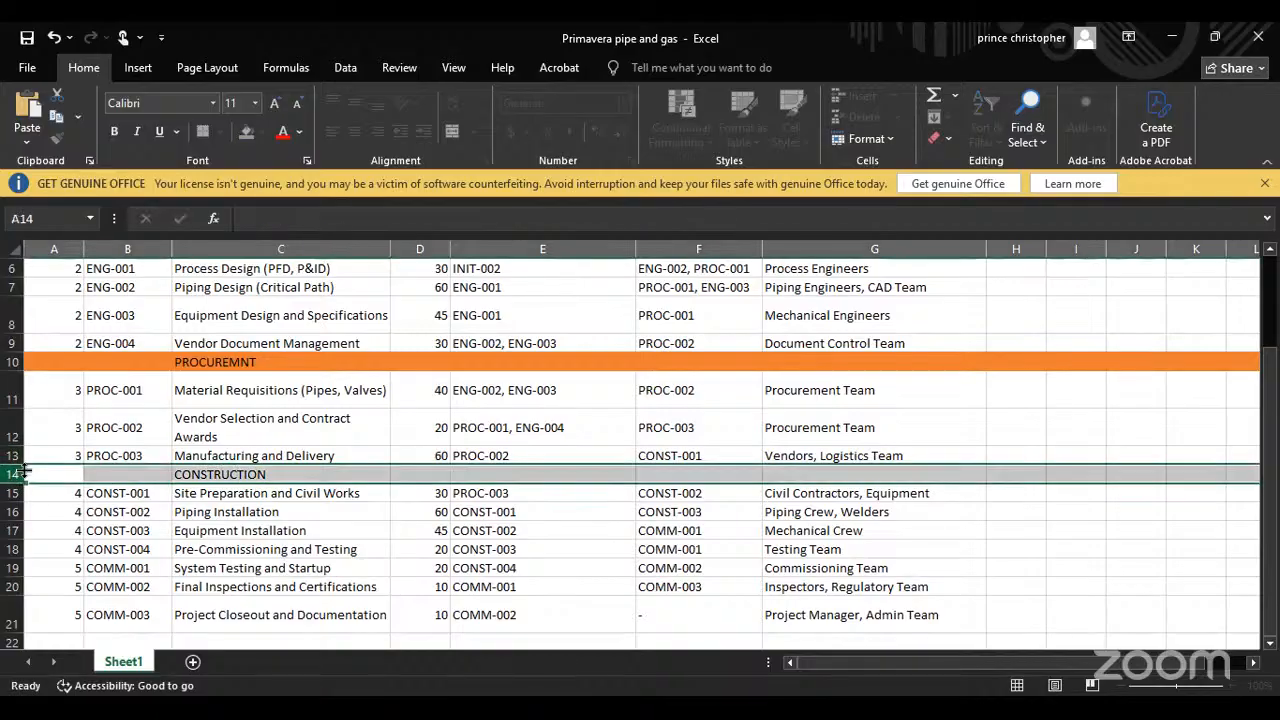
{"action": "left_click", "coordinate": [246, 131]}
Step: Insert an orange-filled heading row above activity COMM-001 with COMMISSIONING entered in the Activity Name column
{"action": "scroll", "coordinate": [229, 447], "scroll_direction": "down", "scroll_amount": 2}
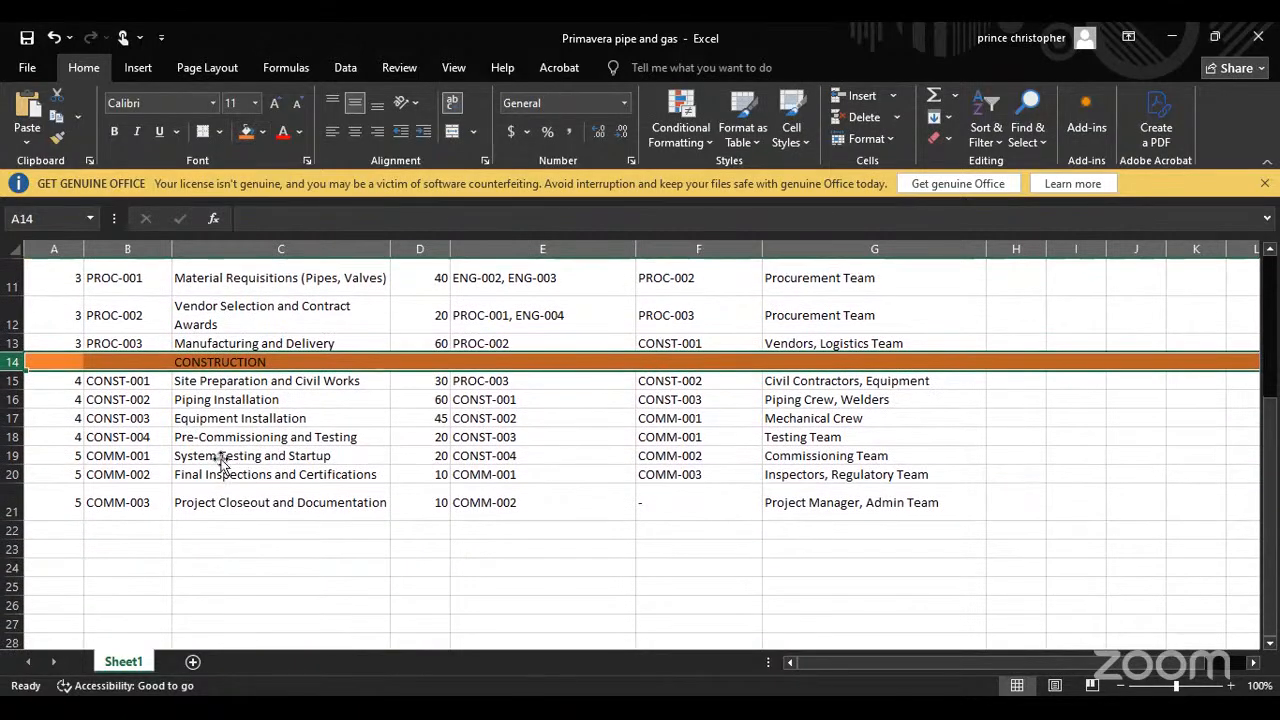
{"action": "left_click", "coordinate": [221, 459]}
{"action": "left_click", "coordinate": [12, 455]}
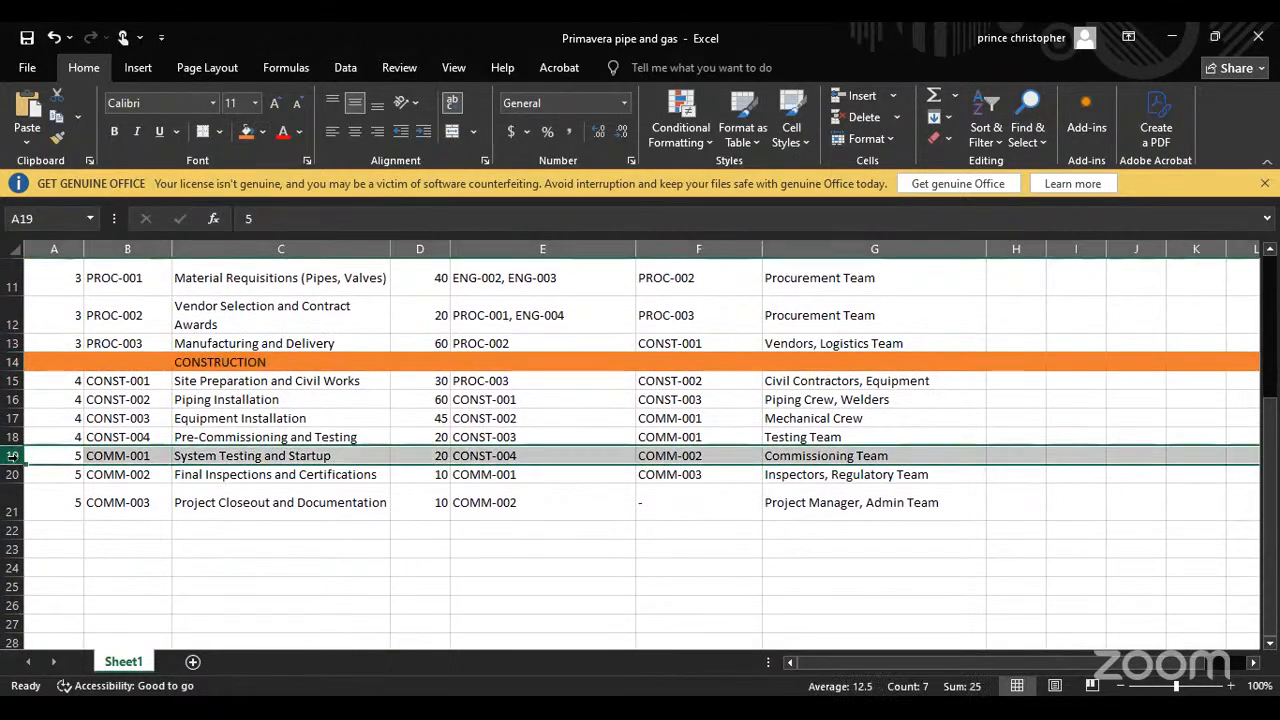
{"action": "right_click", "coordinate": [14, 458]}
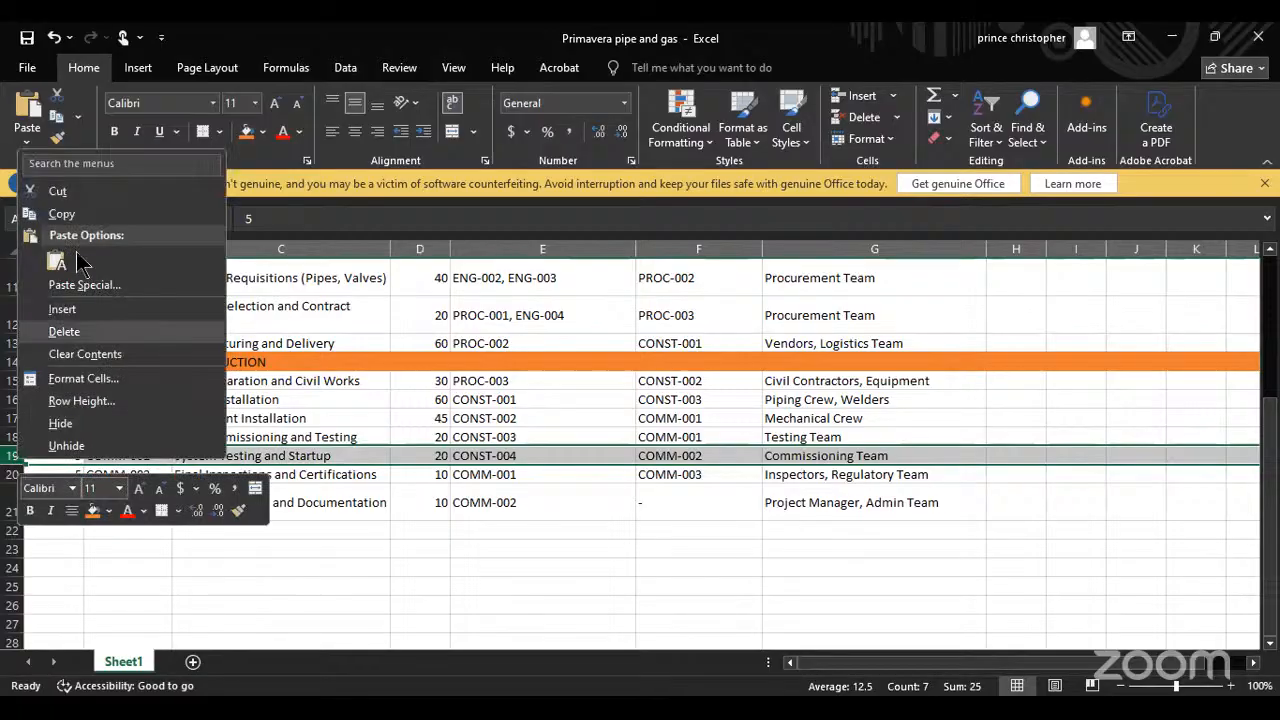
{"action": "key", "text": "Return"}
{"action": "left_click", "coordinate": [241, 457]}
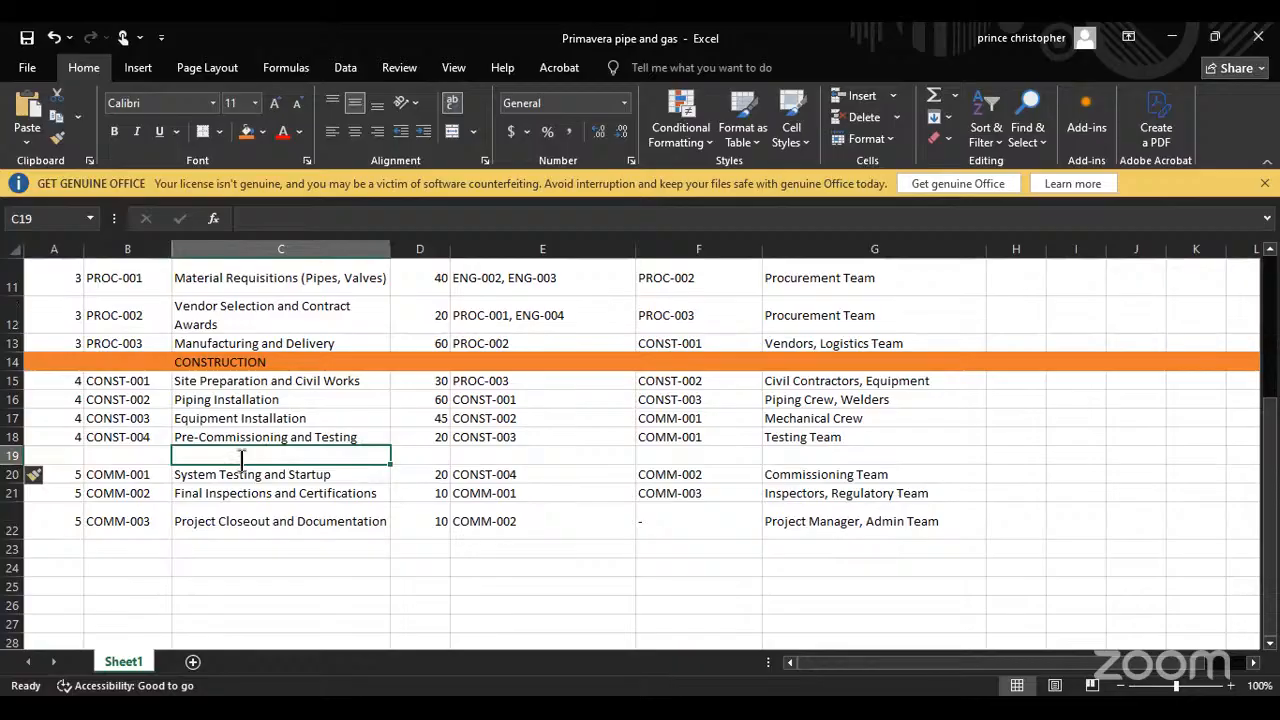
{"action": "type", "text": "COMMISSIONING"}
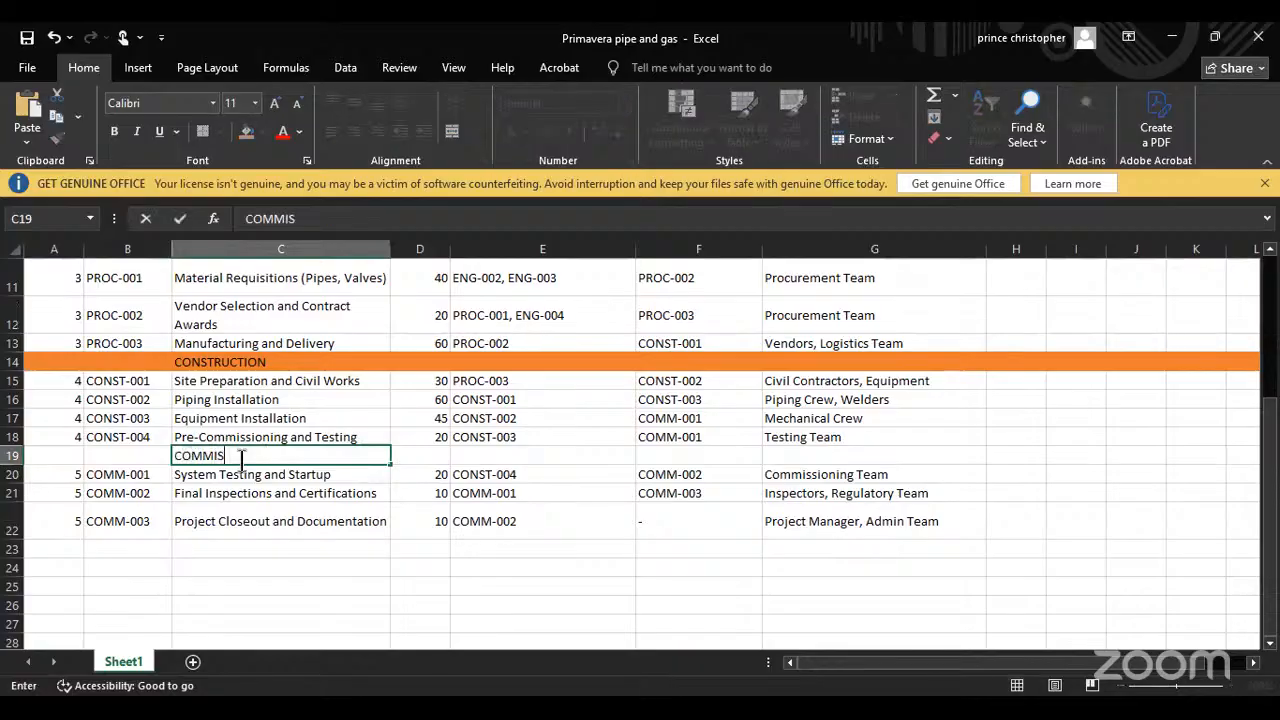
{"action": "left_click", "coordinate": [11, 457]}
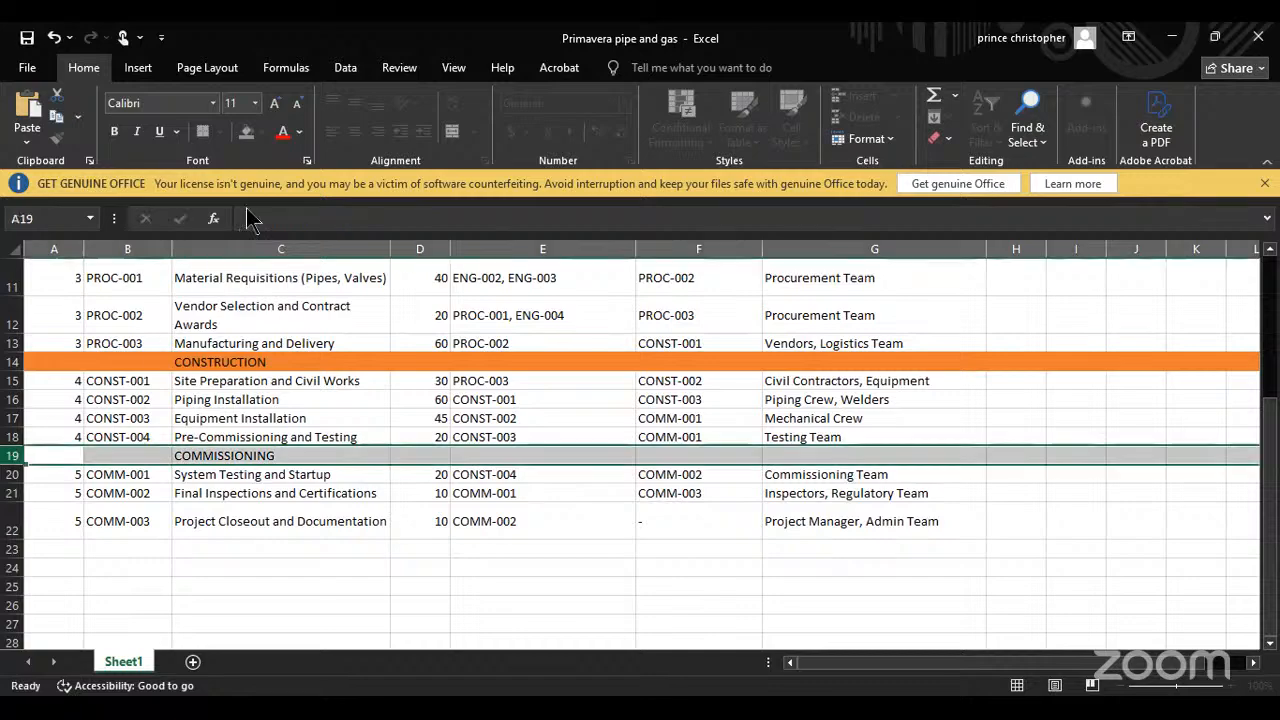
{"action": "left_click", "coordinate": [247, 134]}
Step: Fill the two preliminary activity rows, A3 through J4, with the standard light green colour
{"action": "scroll", "coordinate": [302, 380], "scroll_direction": "up", "scroll_amount": 4}
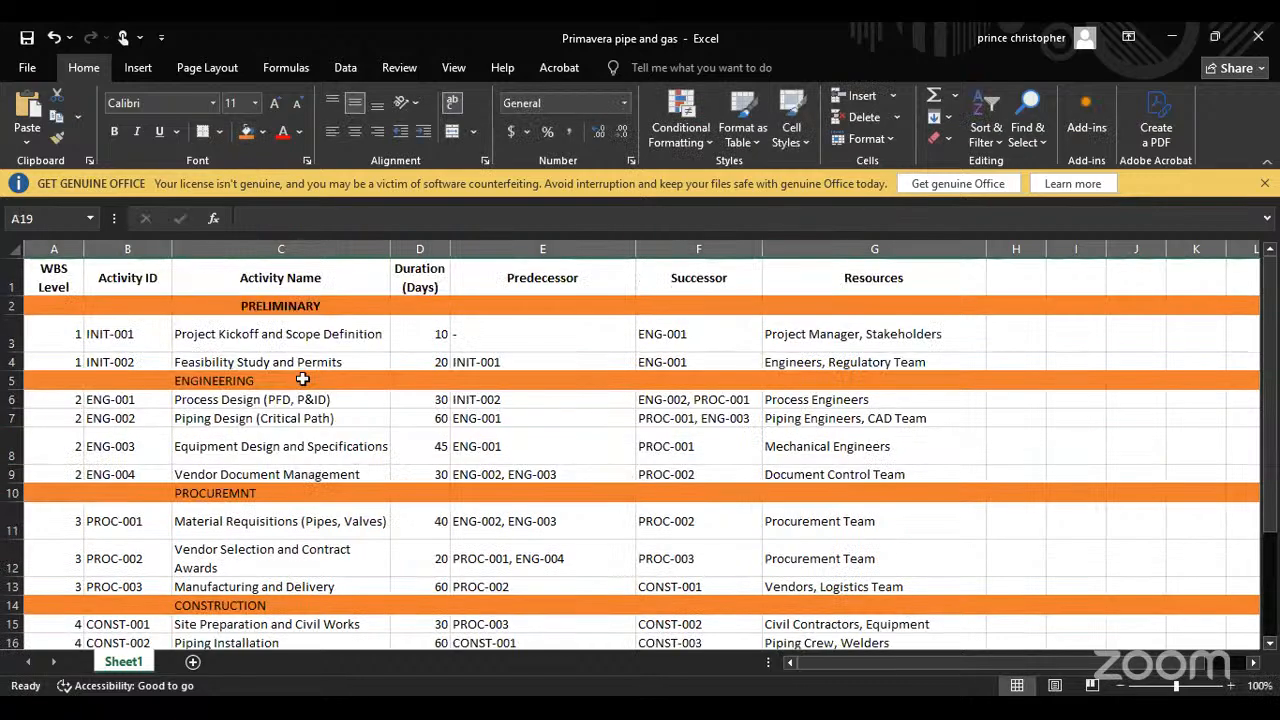
{"action": "left_click", "coordinate": [66, 345]}
{"action": "key", "text": "shift+Right"}
{"action": "key", "text": "shift+Right"}
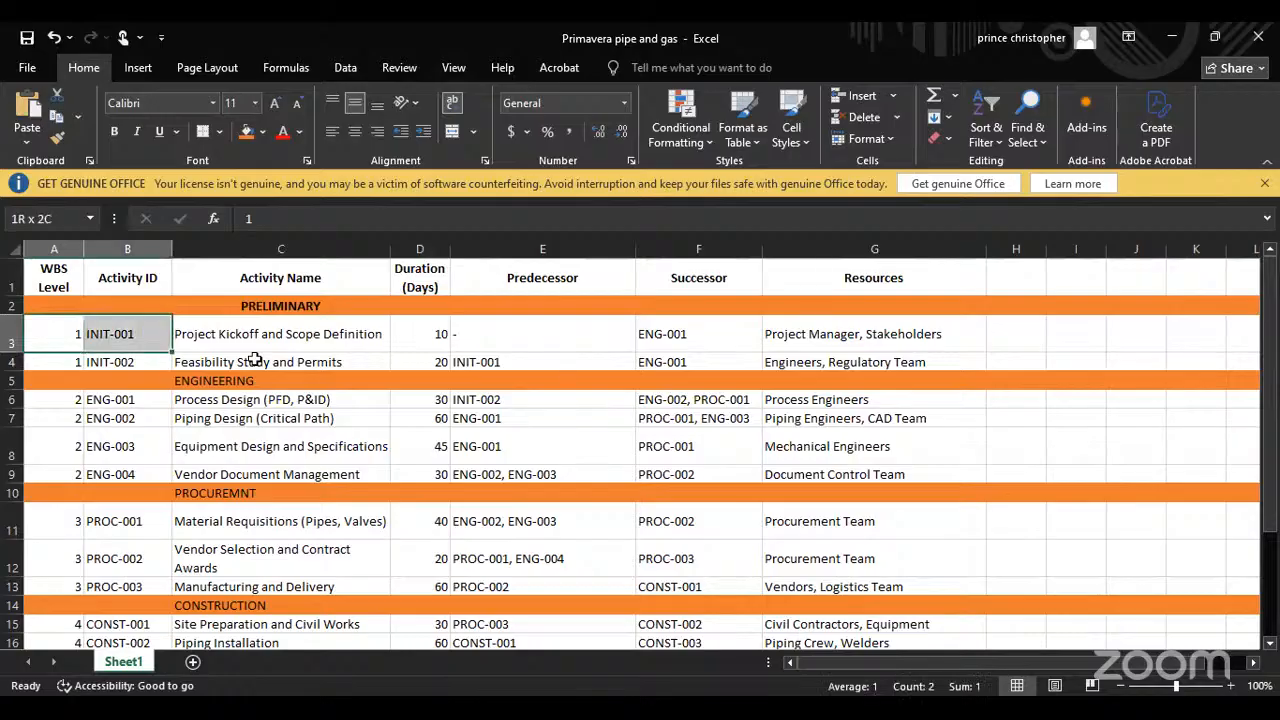
{"action": "key", "text": "shift+Down"}
{"action": "key", "text": "shift+Right"}
{"action": "key", "text": "shift+Right"}
{"action": "key", "text": "shift+Right"}
{"action": "key", "text": "shift+Right"}
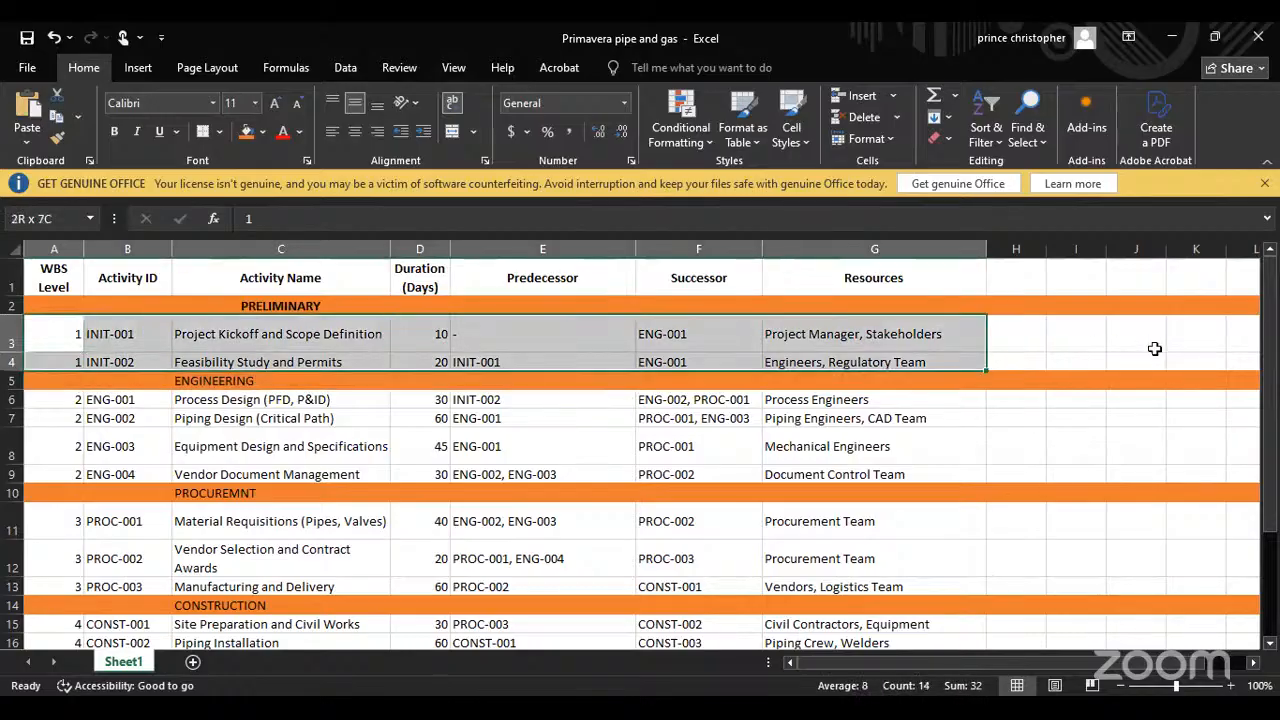
{"action": "key", "text": "shift+Right"}
{"action": "key", "text": "shift+Right"}
{"action": "key", "text": "shift+Right"}
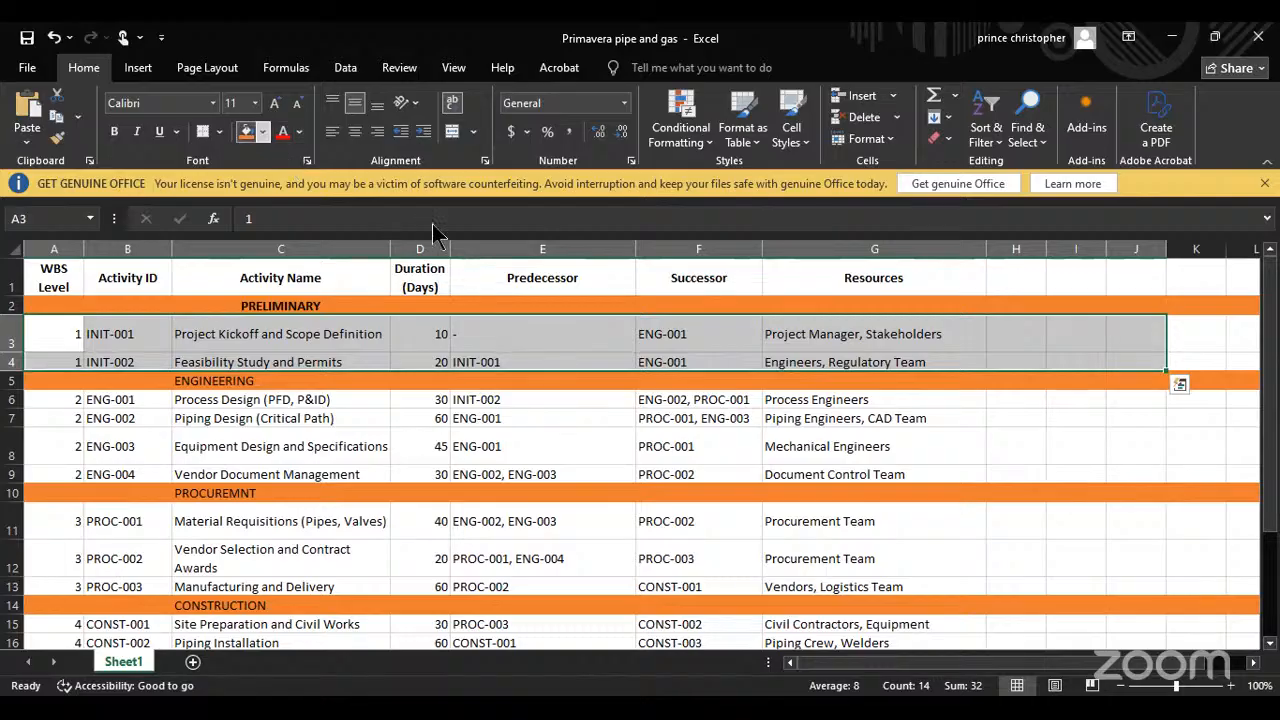
{"action": "left_click", "coordinate": [263, 132]}
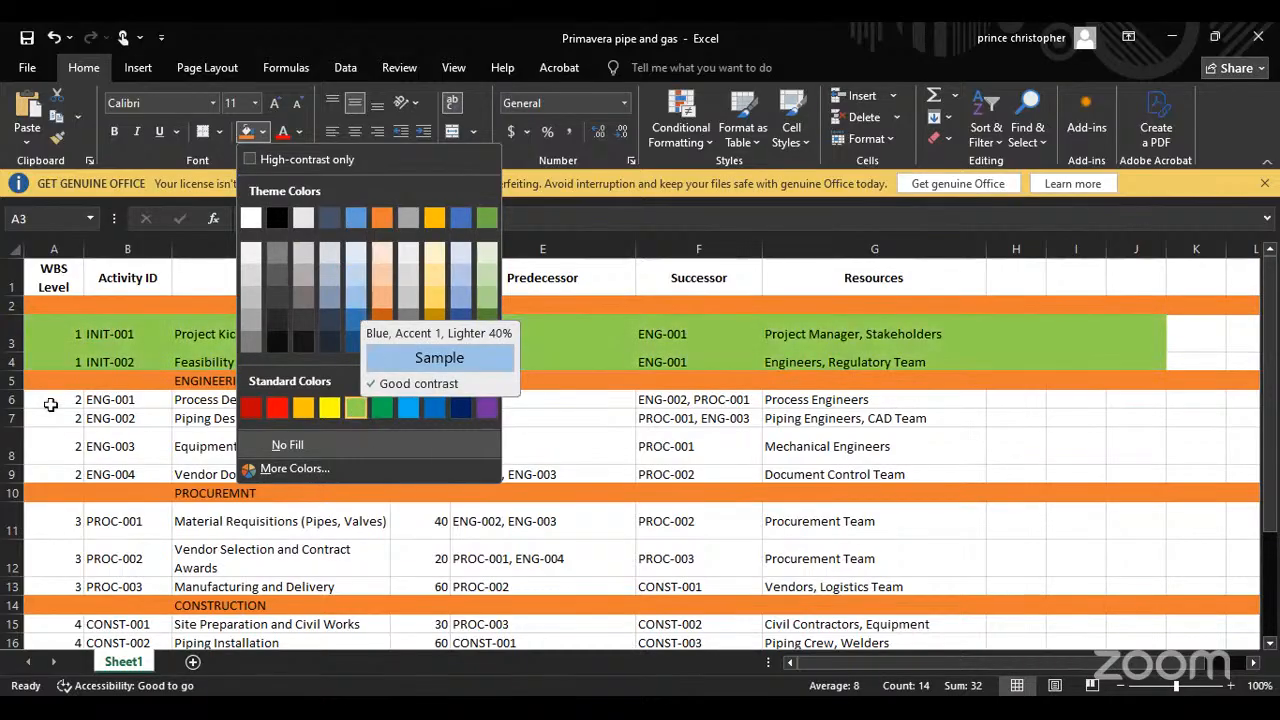
{"action": "left_click", "coordinate": [356, 408]}
Step: Fill the engineering activities A6:J9 and the procurement activities A11:J13 with the same light green
{"action": "left_click_drag", "start_coordinate": [56, 400], "coordinate": [1145, 478]}
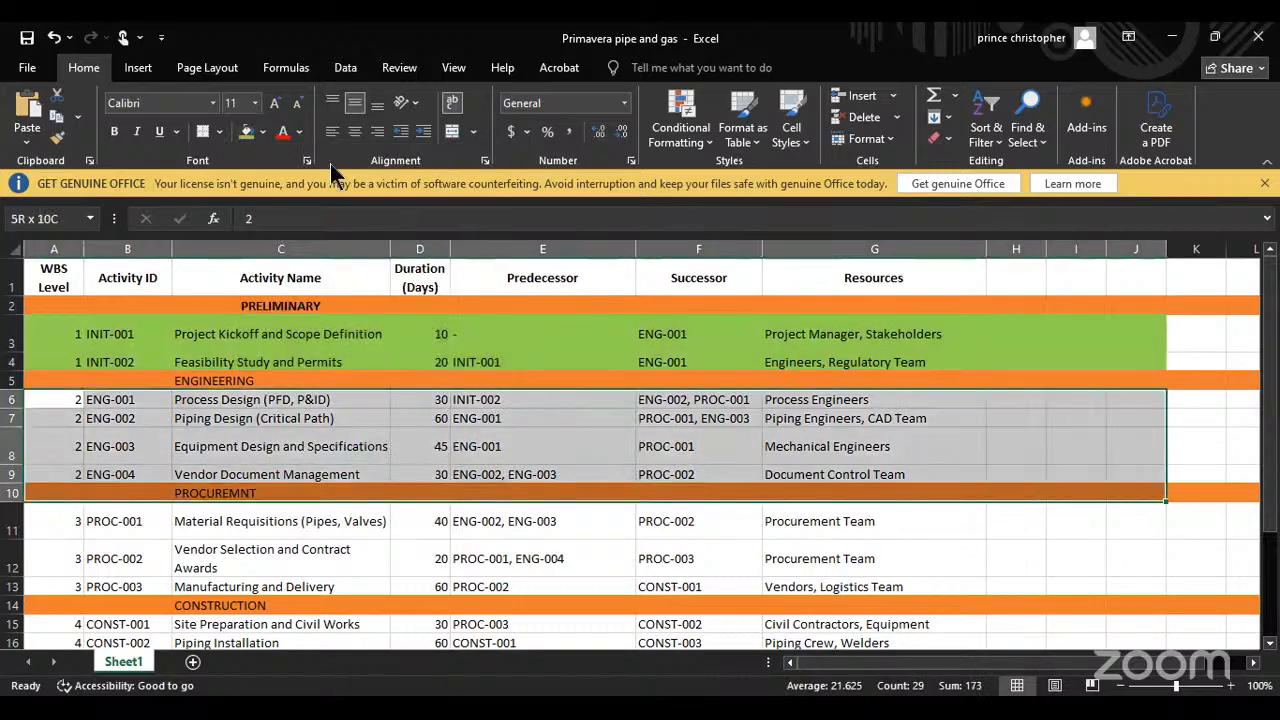
{"action": "left_click", "coordinate": [246, 131]}
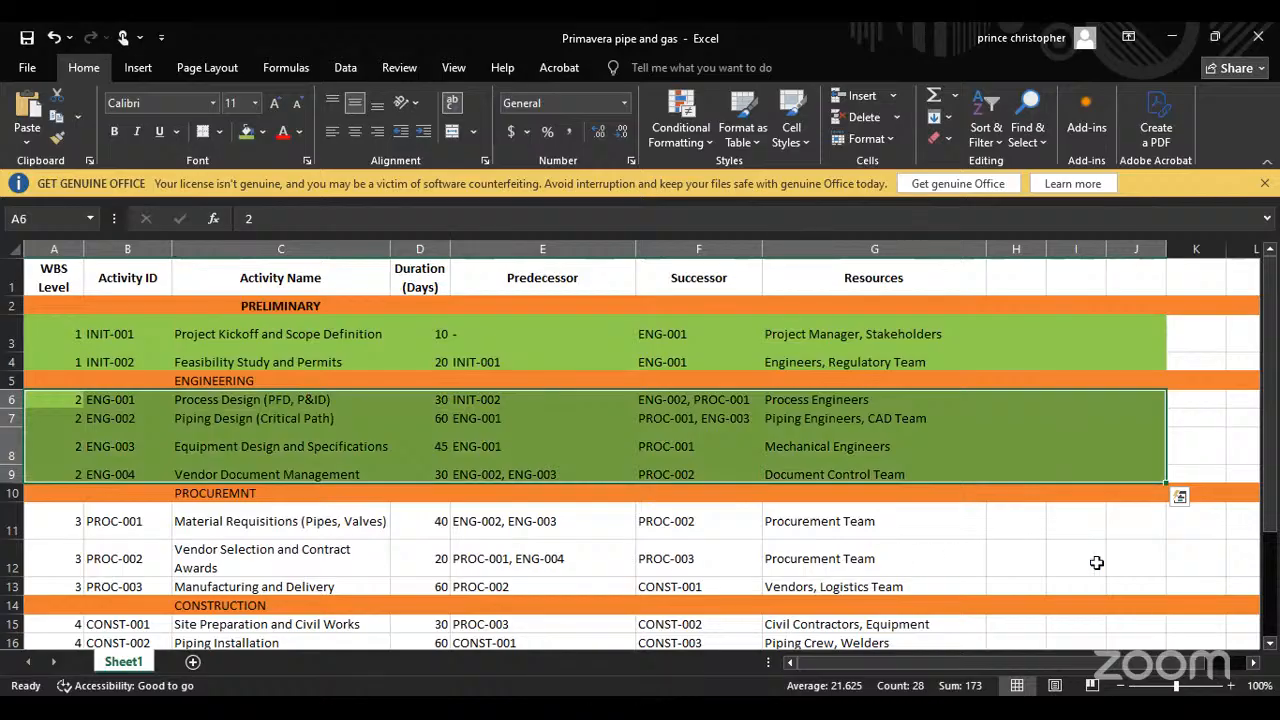
{"action": "left_click_drag", "start_coordinate": [50, 520], "coordinate": [1146, 587]}
{"action": "left_click", "coordinate": [246, 131]}
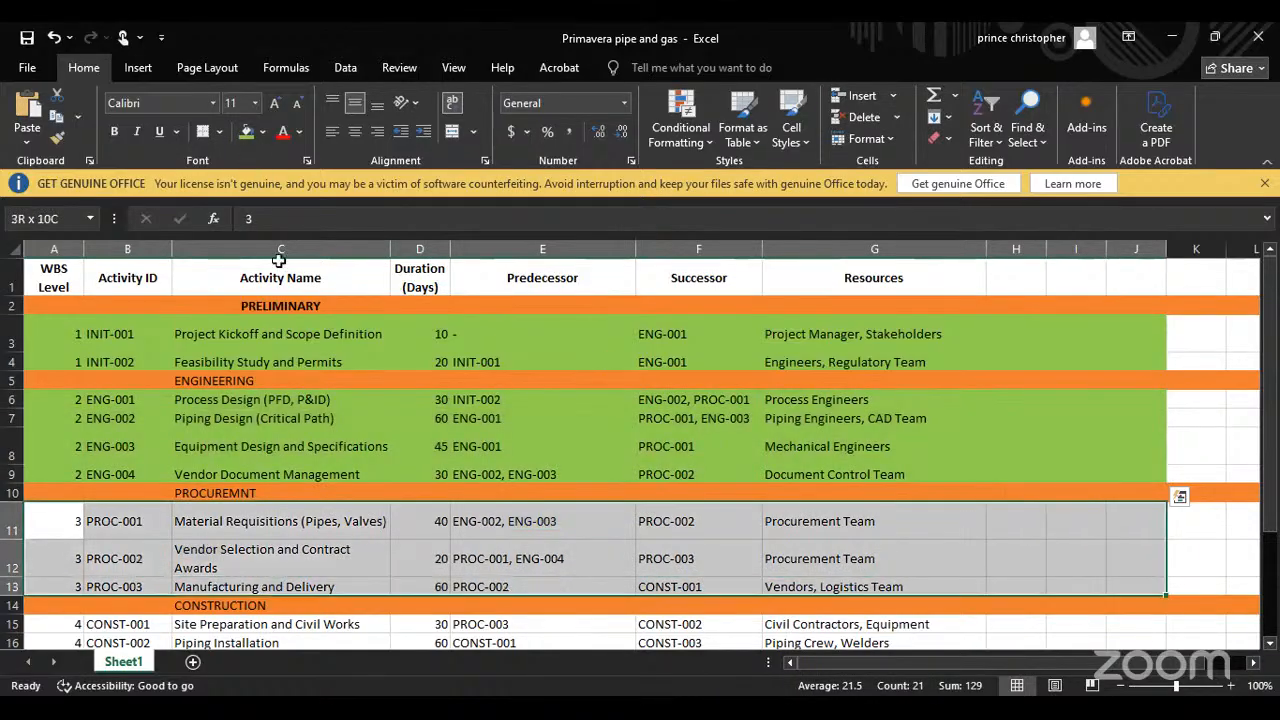
Step: Fill the construction activities A15:J18 and the commissioning activities A20:J22 with the same light green
{"action": "scroll", "coordinate": [197, 419], "scroll_direction": "down", "scroll_amount": 3}
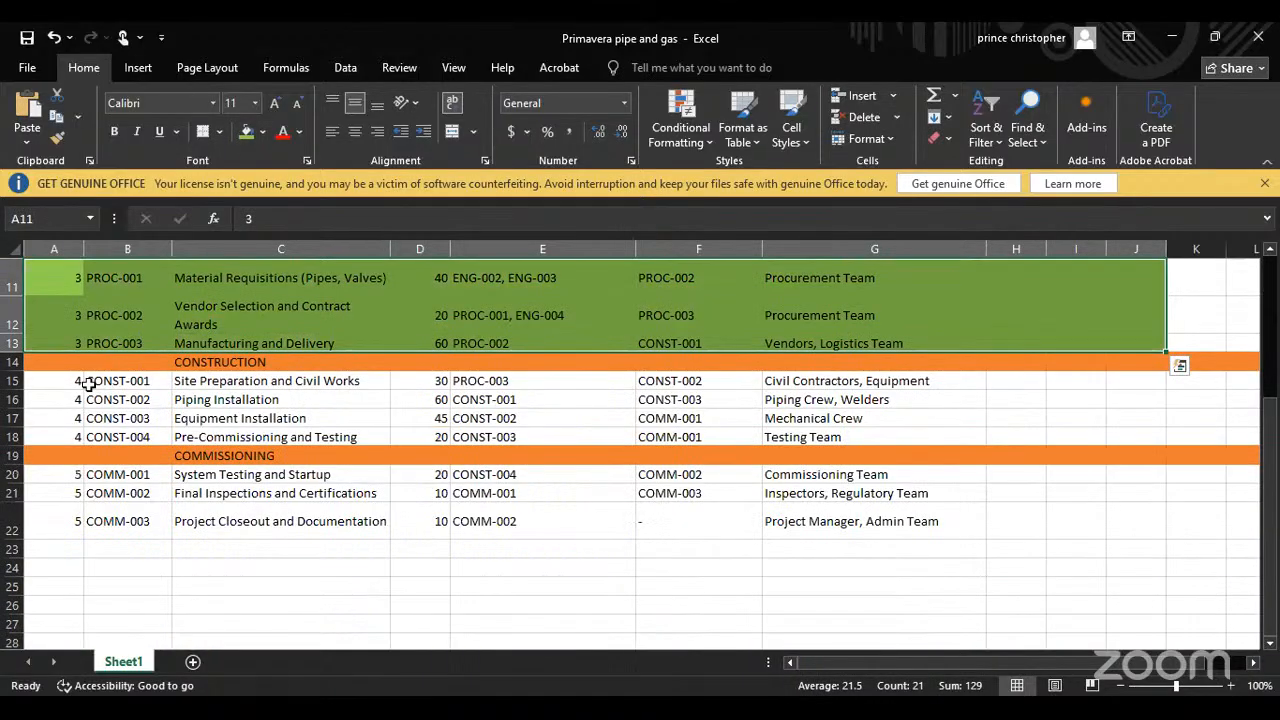
{"action": "left_click_drag", "start_coordinate": [88, 384], "coordinate": [1128, 440]}
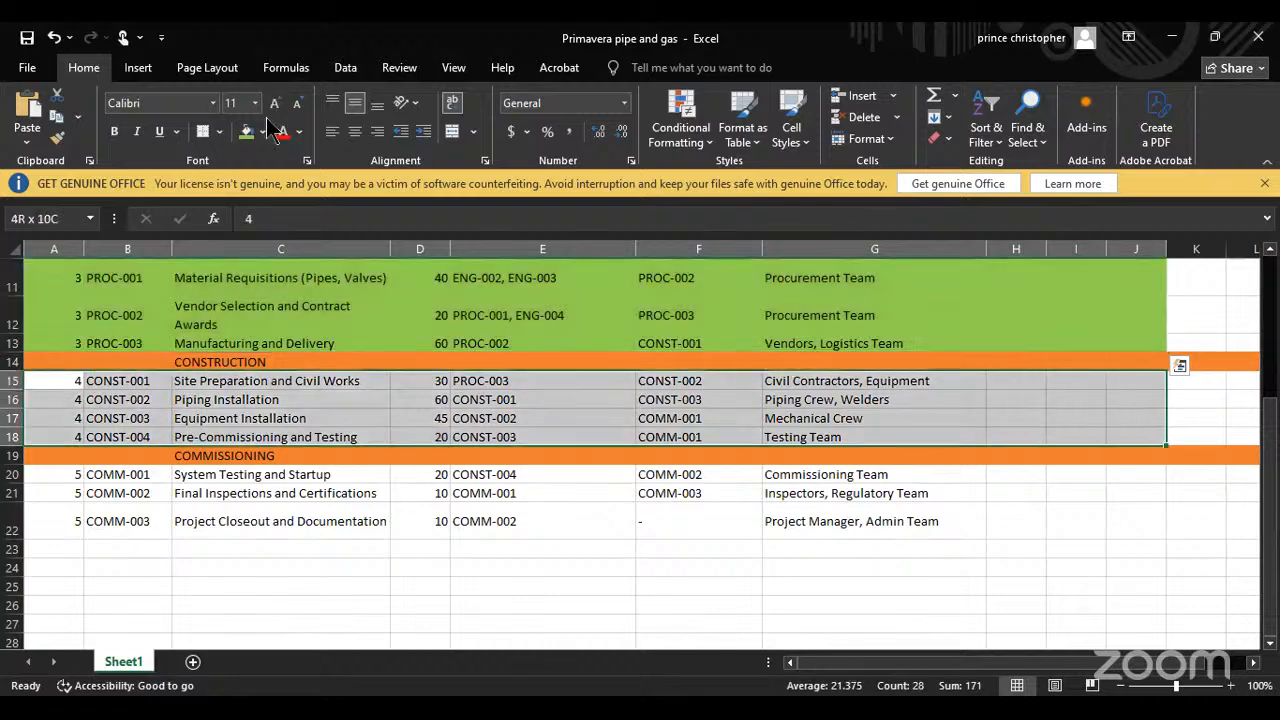
{"action": "left_click", "coordinate": [248, 131]}
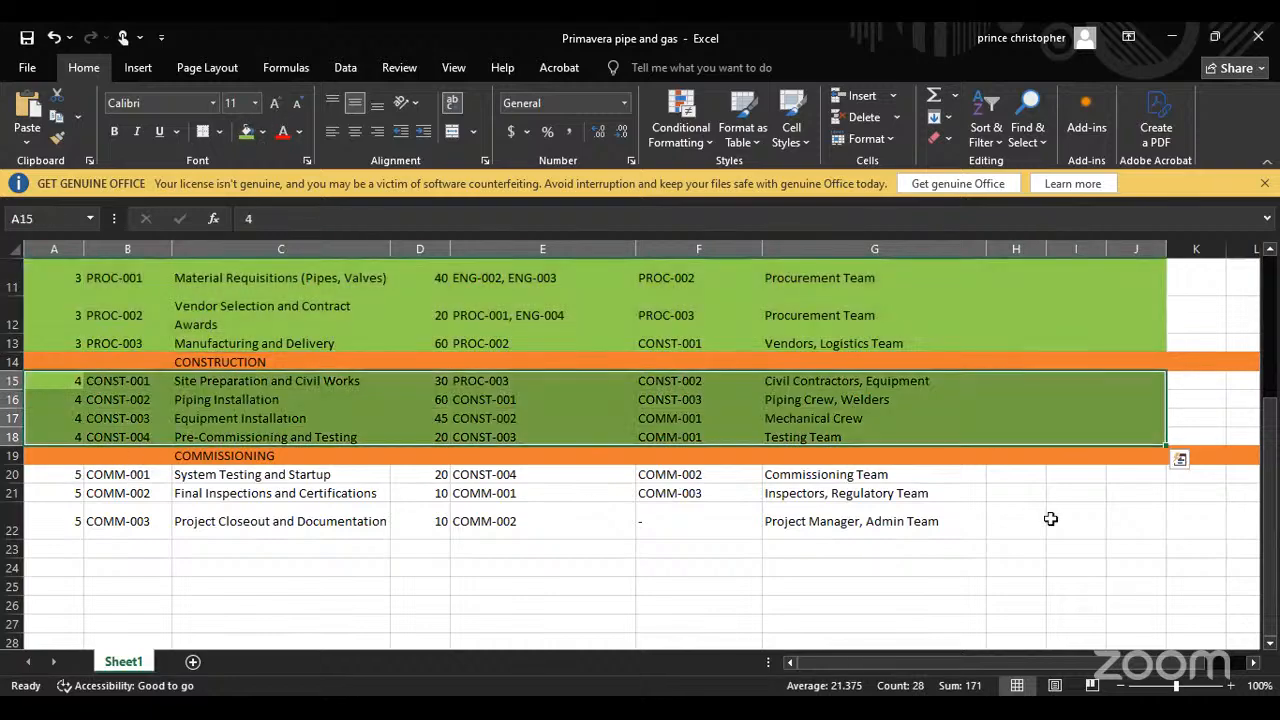
{"action": "left_click_drag", "start_coordinate": [50, 474], "coordinate": [1130, 528]}
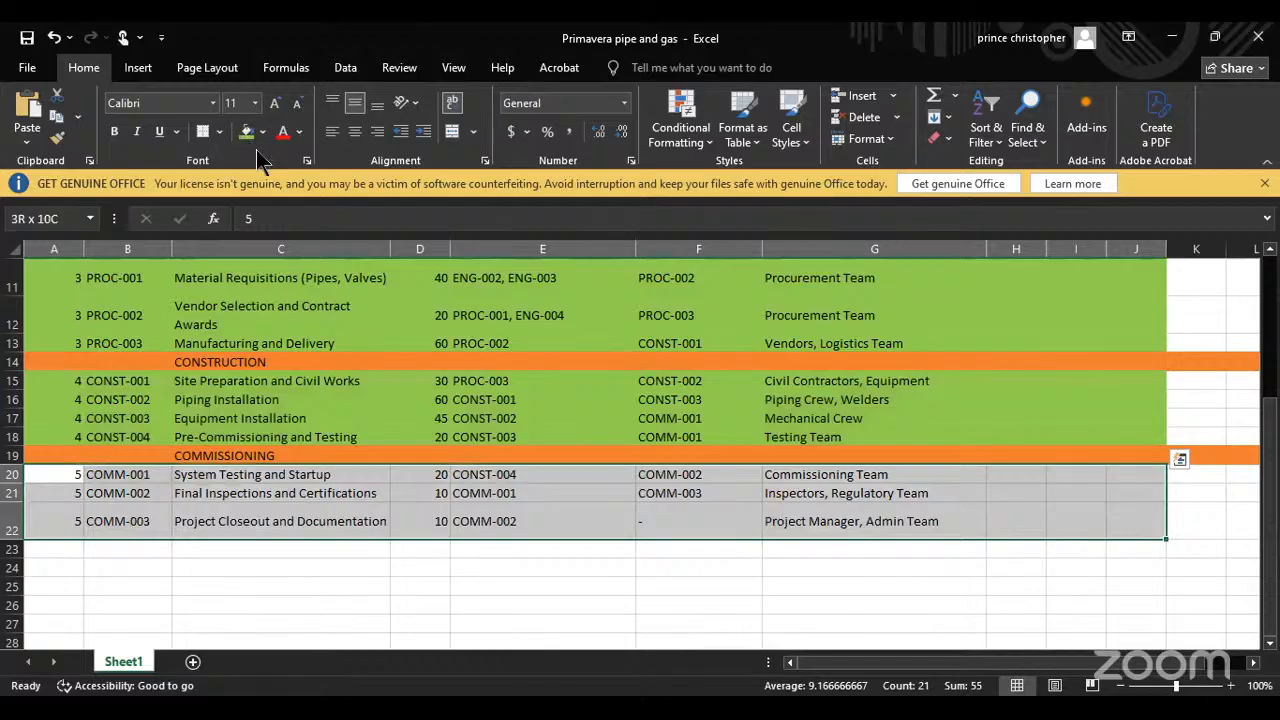
{"action": "left_click", "coordinate": [248, 131]}
Step: Undo the light green fills on the activity rows of all five sections, keeping the orange heading rows
{"action": "scroll", "coordinate": [377, 360], "scroll_direction": "up", "scroll_amount": 4}
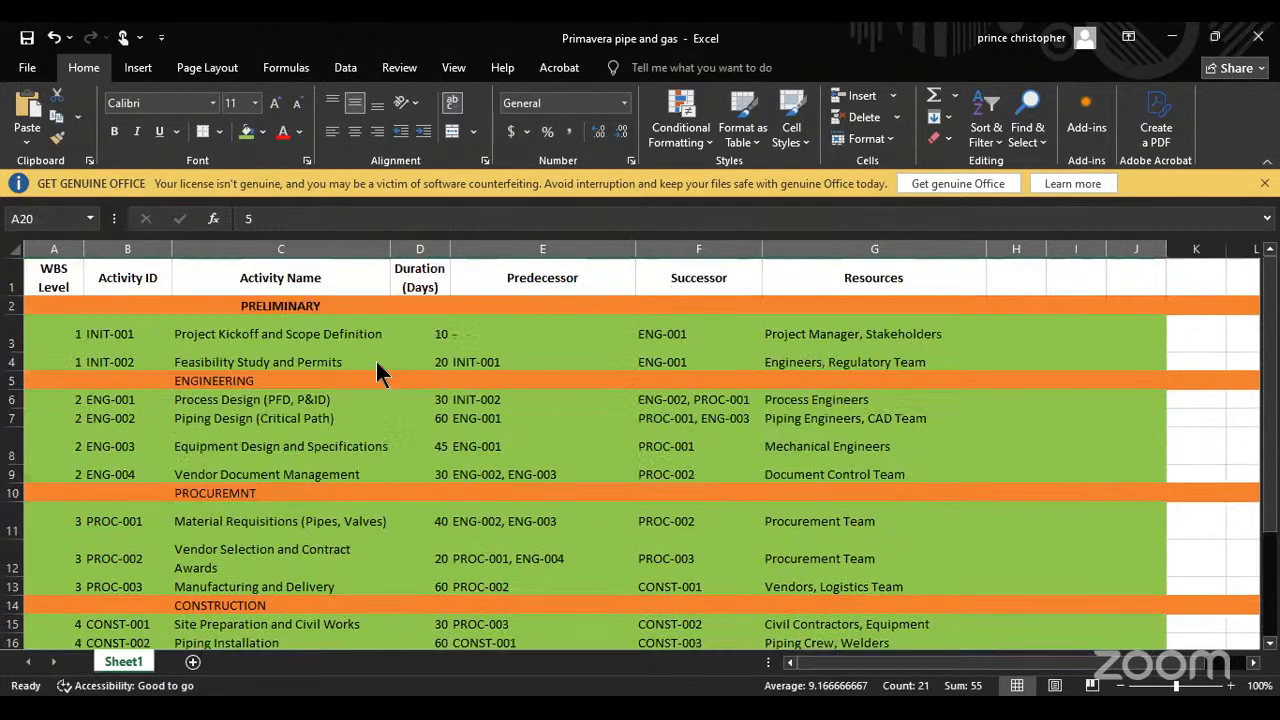
{"action": "left_click", "coordinate": [376, 364]}
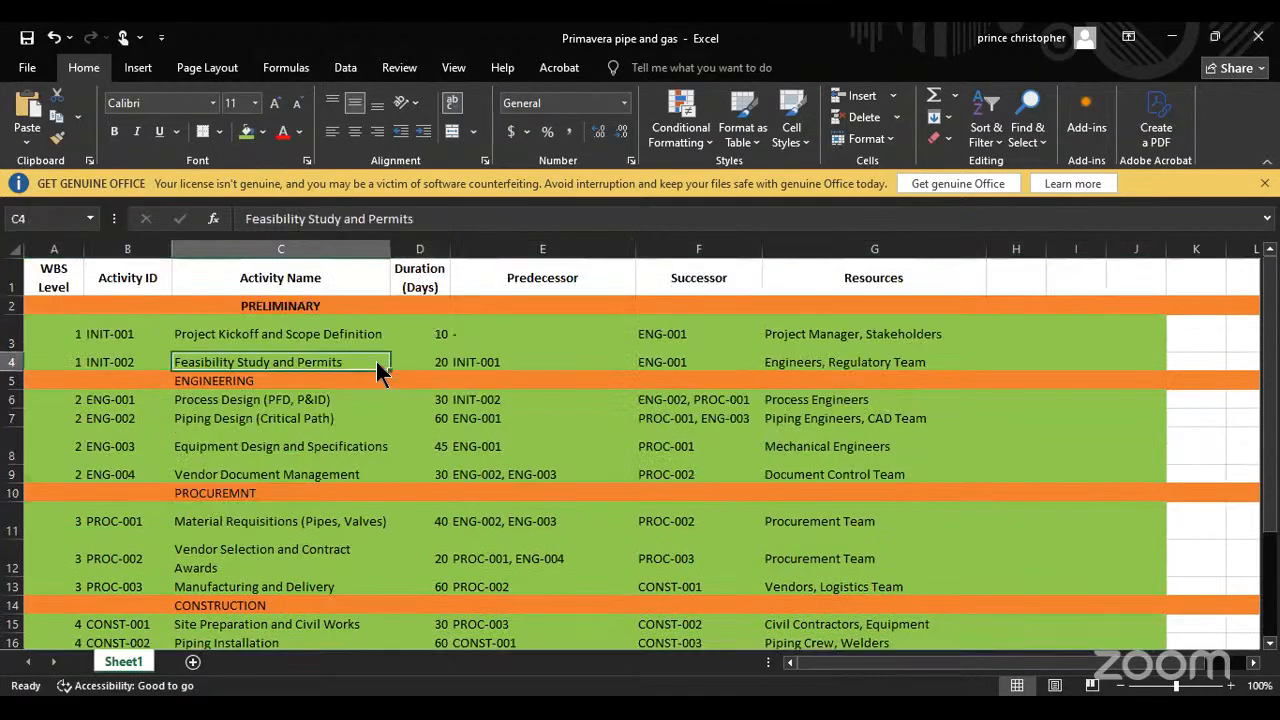
{"action": "left_click", "coordinate": [508, 434]}
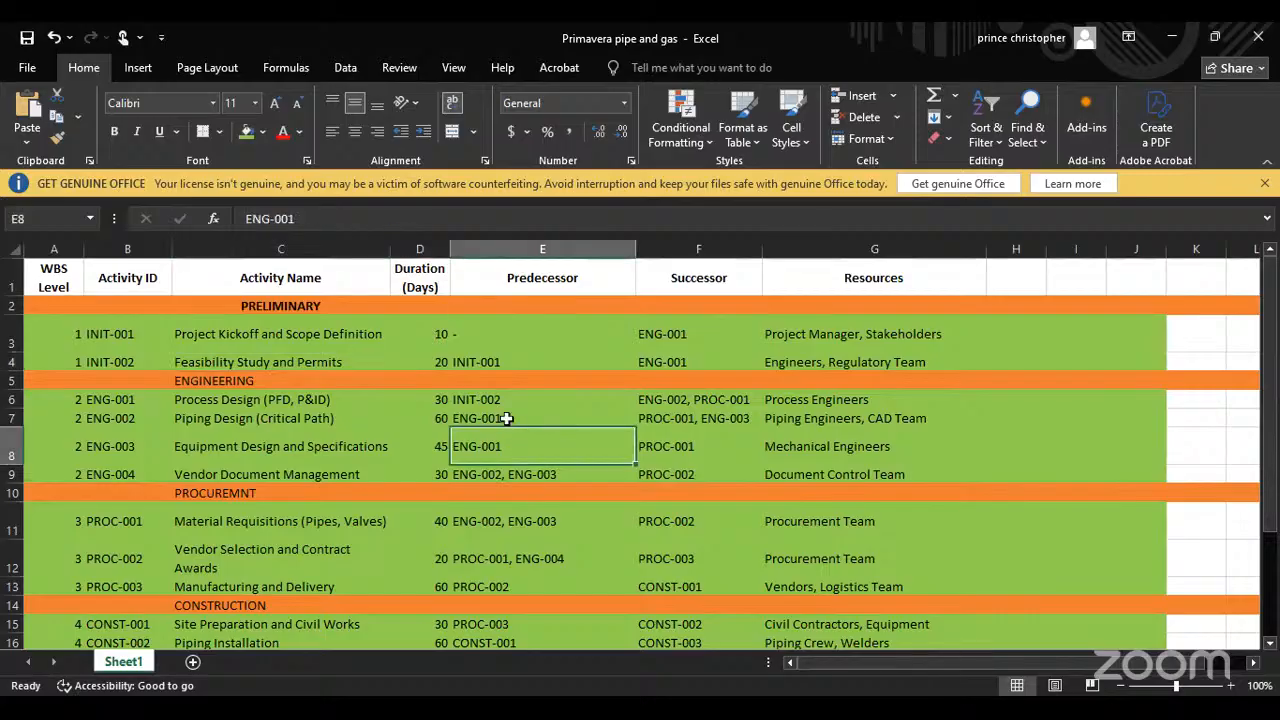
{"action": "key", "text": "ctrl+z"}
{"action": "scroll", "coordinate": [488, 410], "scroll_direction": "down", "scroll_amount": 3}
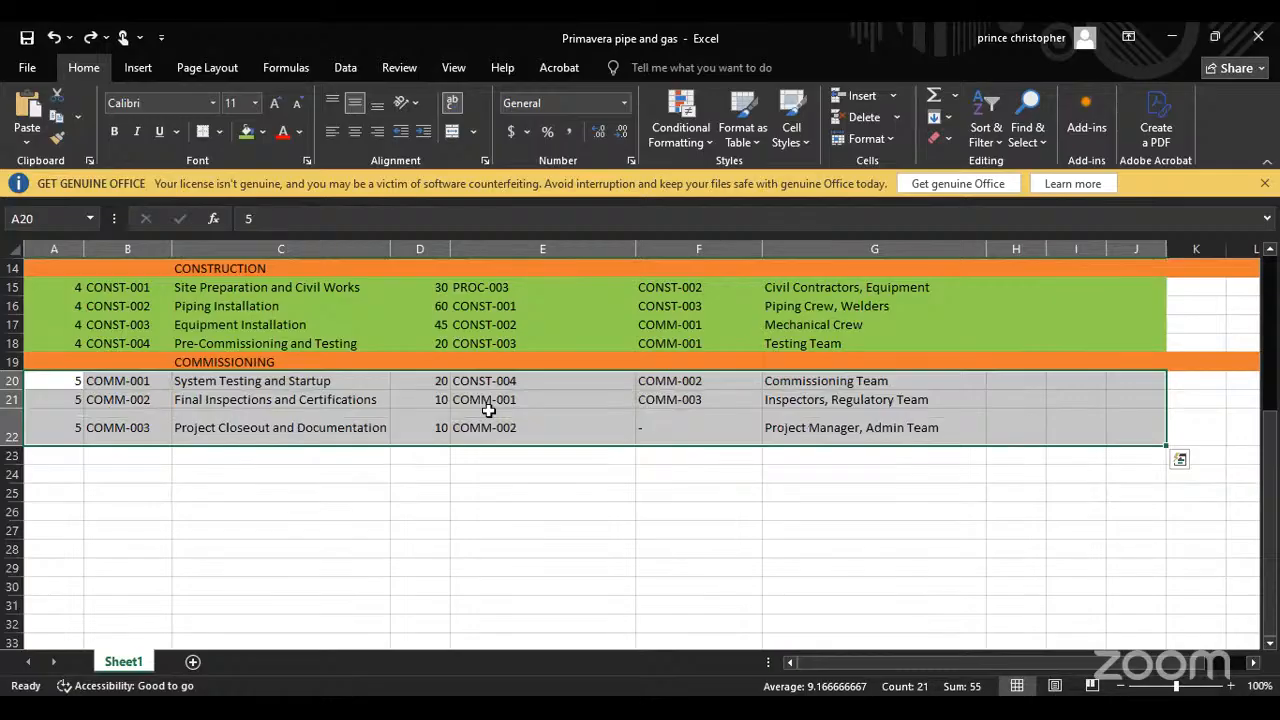
{"action": "key", "text": "ctrl+z"}
{"action": "key", "text": "ctrl+z"}
{"action": "key", "text": "ctrl+z"}
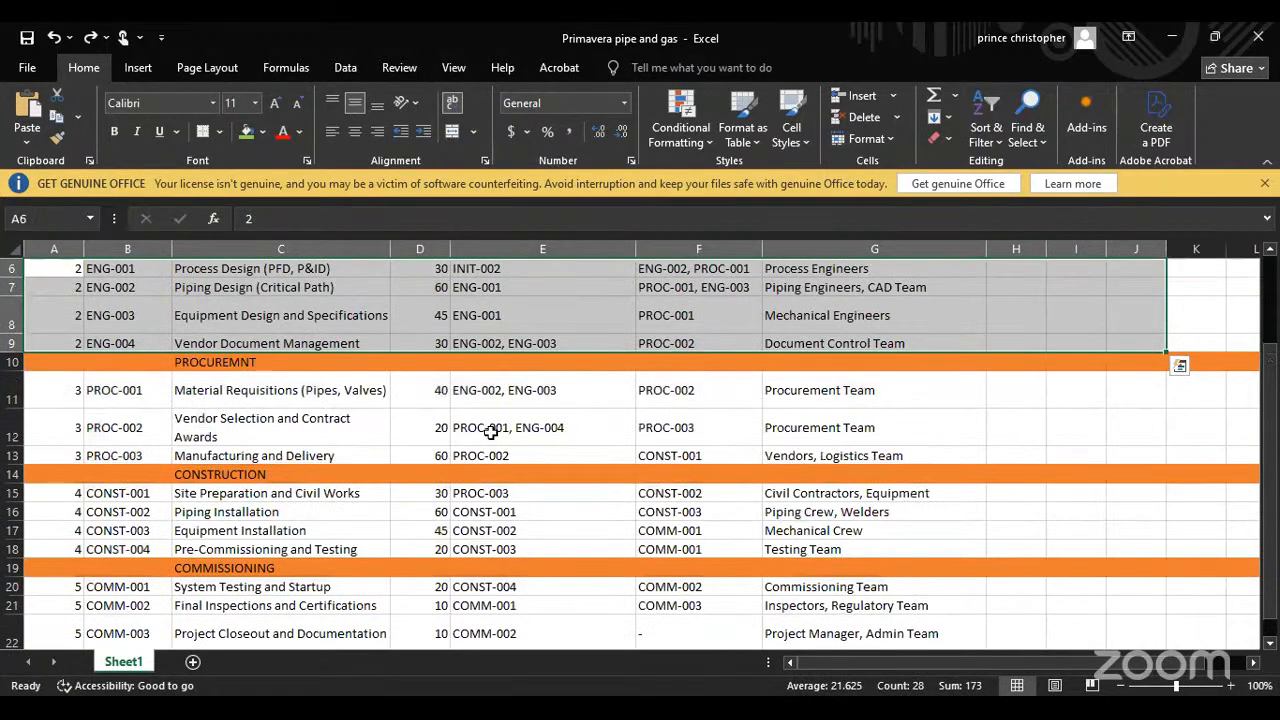
{"action": "scroll", "coordinate": [414, 470], "scroll_direction": "up", "scroll_amount": 2}
{"action": "key", "text": "ctrl+z"}
{"action": "left_click", "coordinate": [420, 492]}
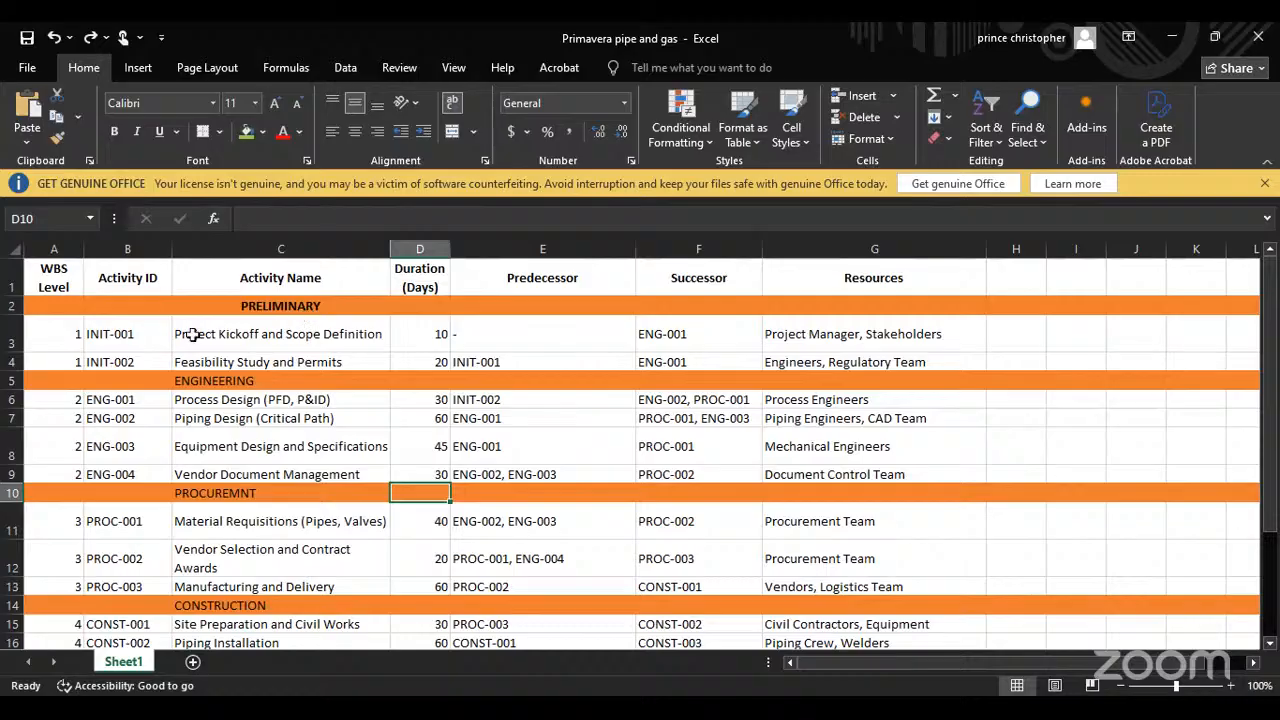
{"action": "left_click_drag", "start_coordinate": [78, 328], "coordinate": [248, 388]}
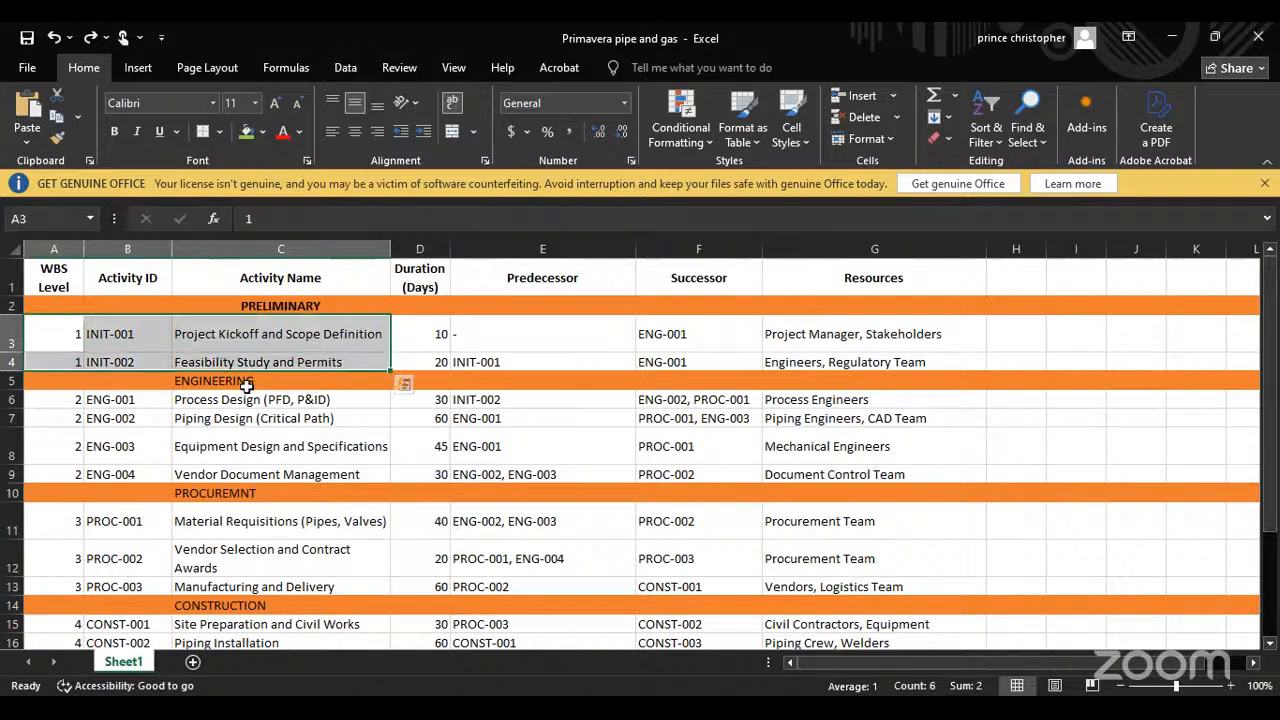
{"action": "left_click", "coordinate": [246, 385]}
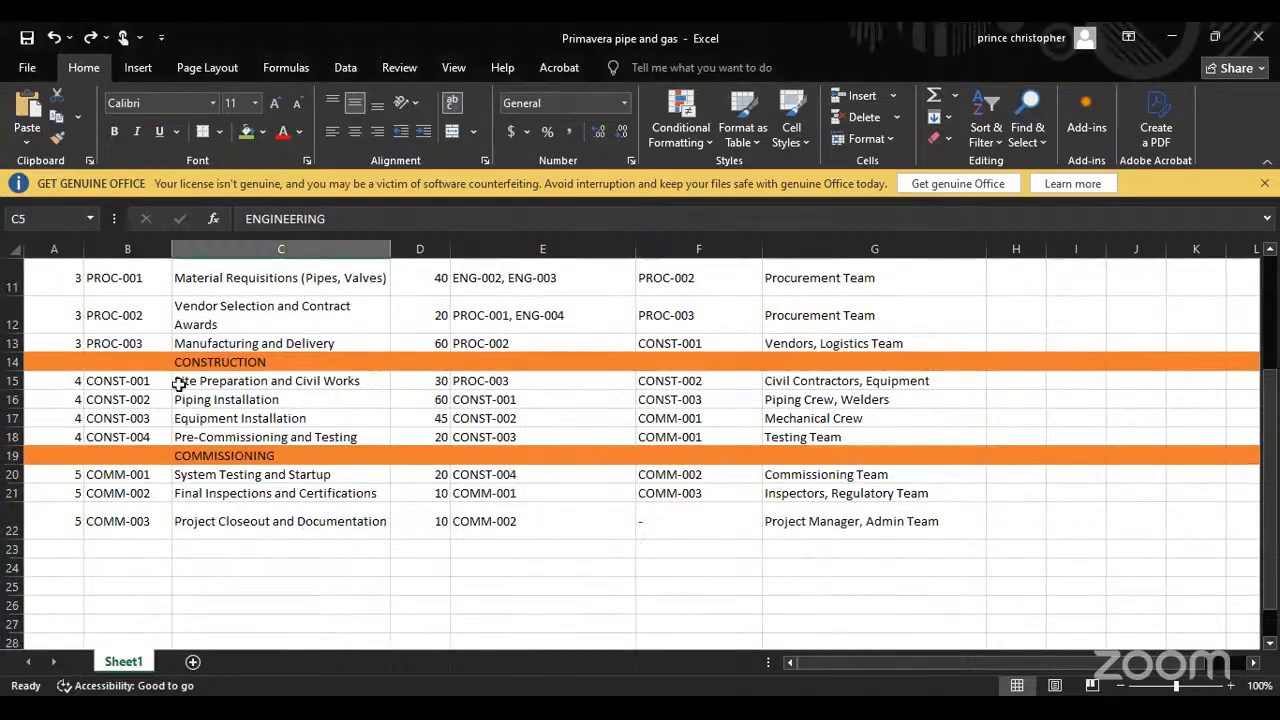
Step: Review the procurement, construction and commissioning activity IDs, names and durations in the Excel activity list
{"action": "scroll", "coordinate": [180, 390], "scroll_direction": "down", "scroll_amount": 3}
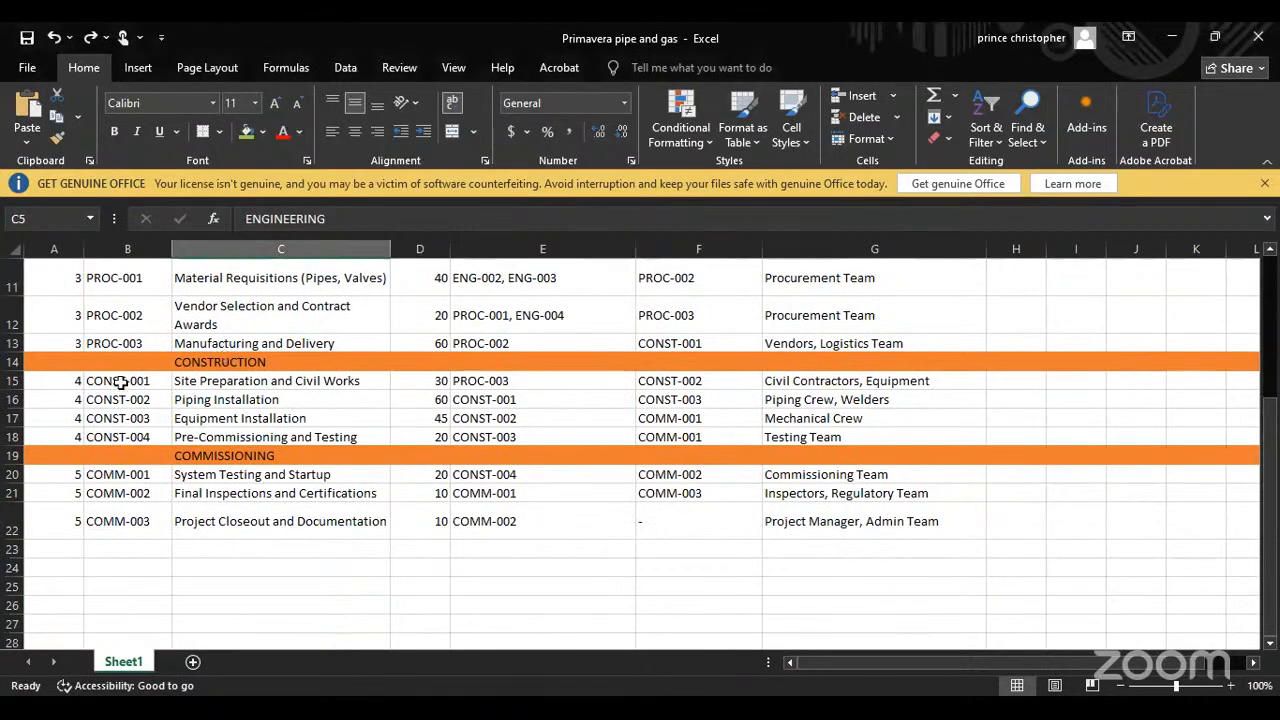
{"action": "scroll", "coordinate": [120, 385], "scroll_direction": "up", "scroll_amount": 2}
{"action": "left_click_drag", "start_coordinate": [117, 388], "coordinate": [430, 458]}
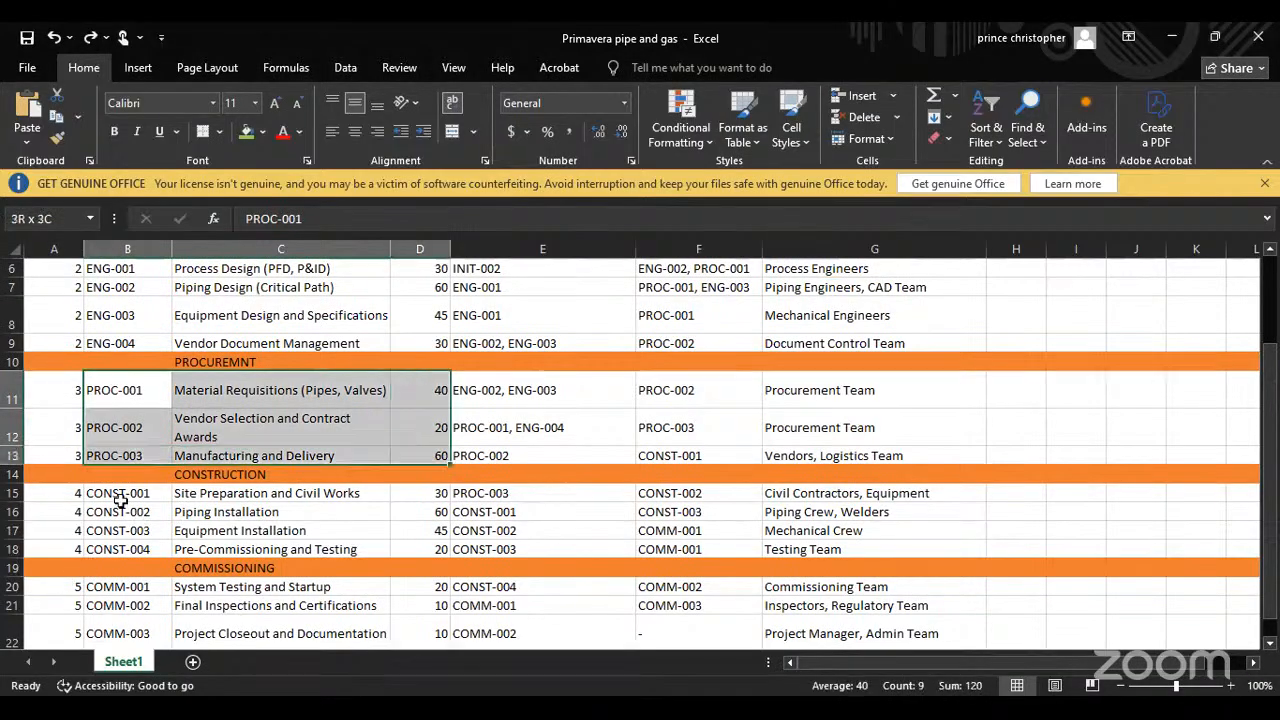
{"action": "left_click_drag", "start_coordinate": [118, 493], "coordinate": [178, 552]}
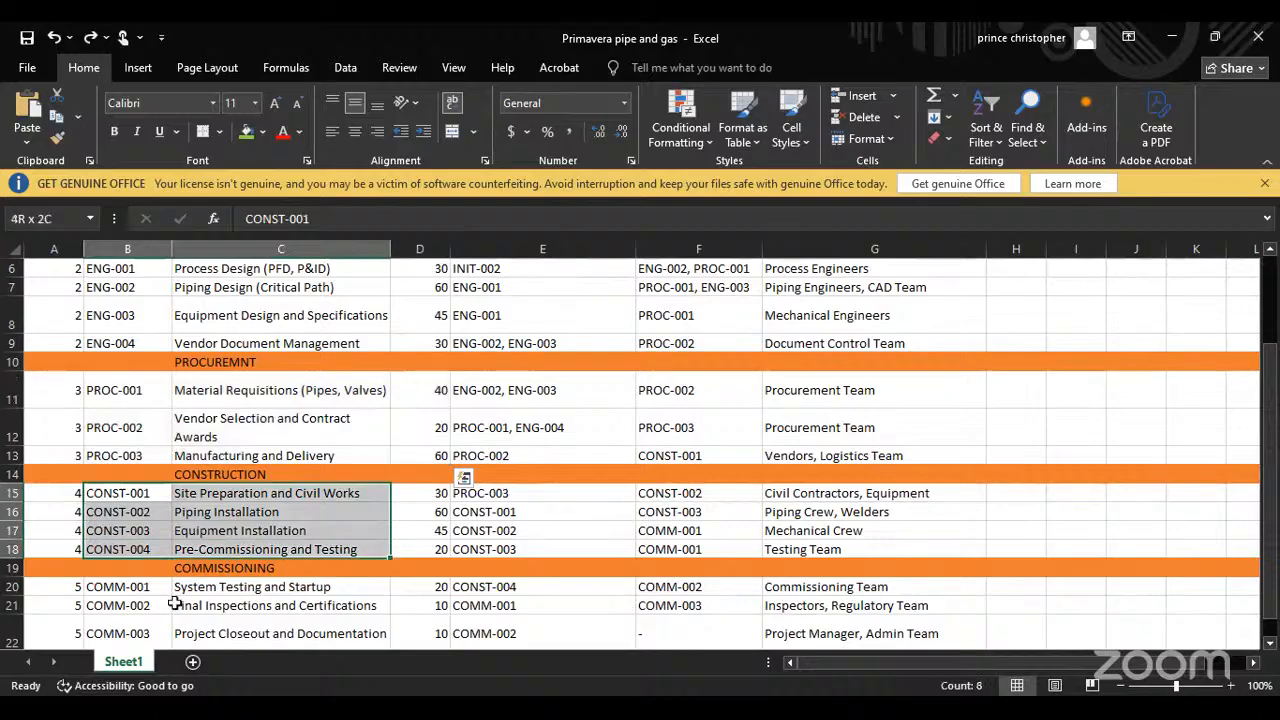
{"action": "scroll", "coordinate": [130, 480], "scroll_direction": "down", "scroll_amount": 2}
{"action": "left_click_drag", "start_coordinate": [127, 476], "coordinate": [405, 506]}
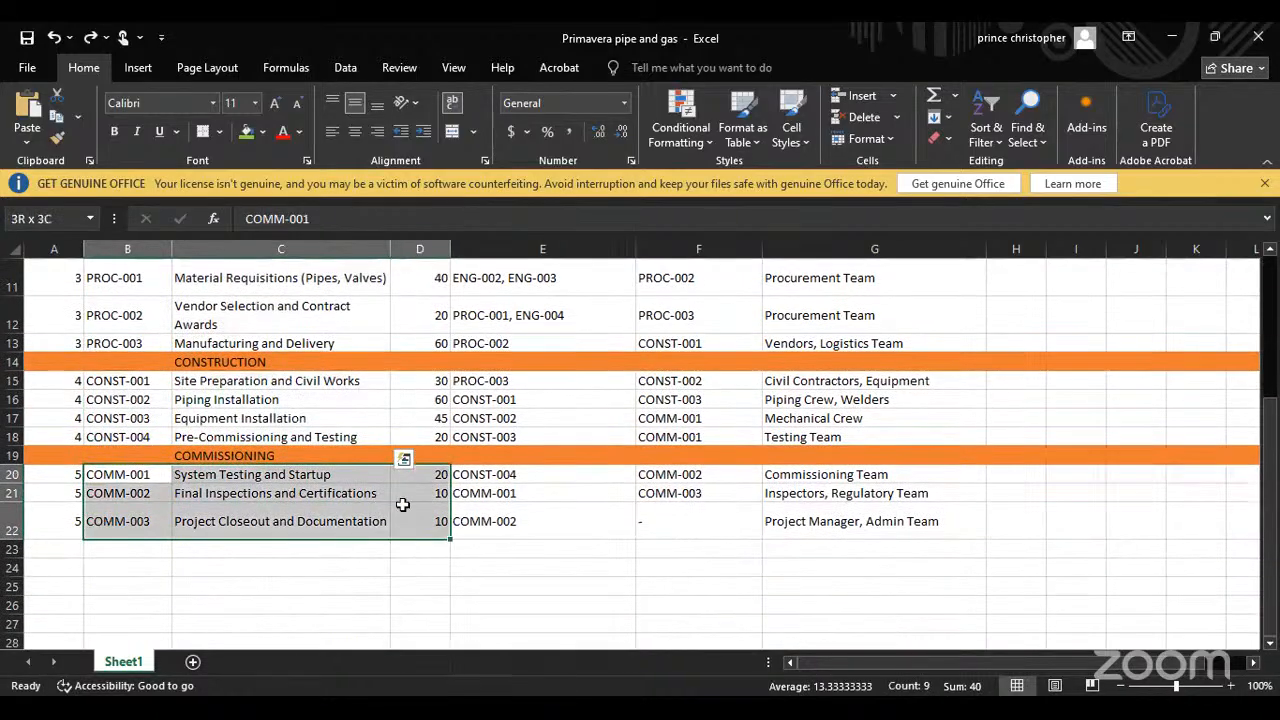
{"action": "scroll", "coordinate": [320, 440], "scroll_direction": "up", "scroll_amount": 4}
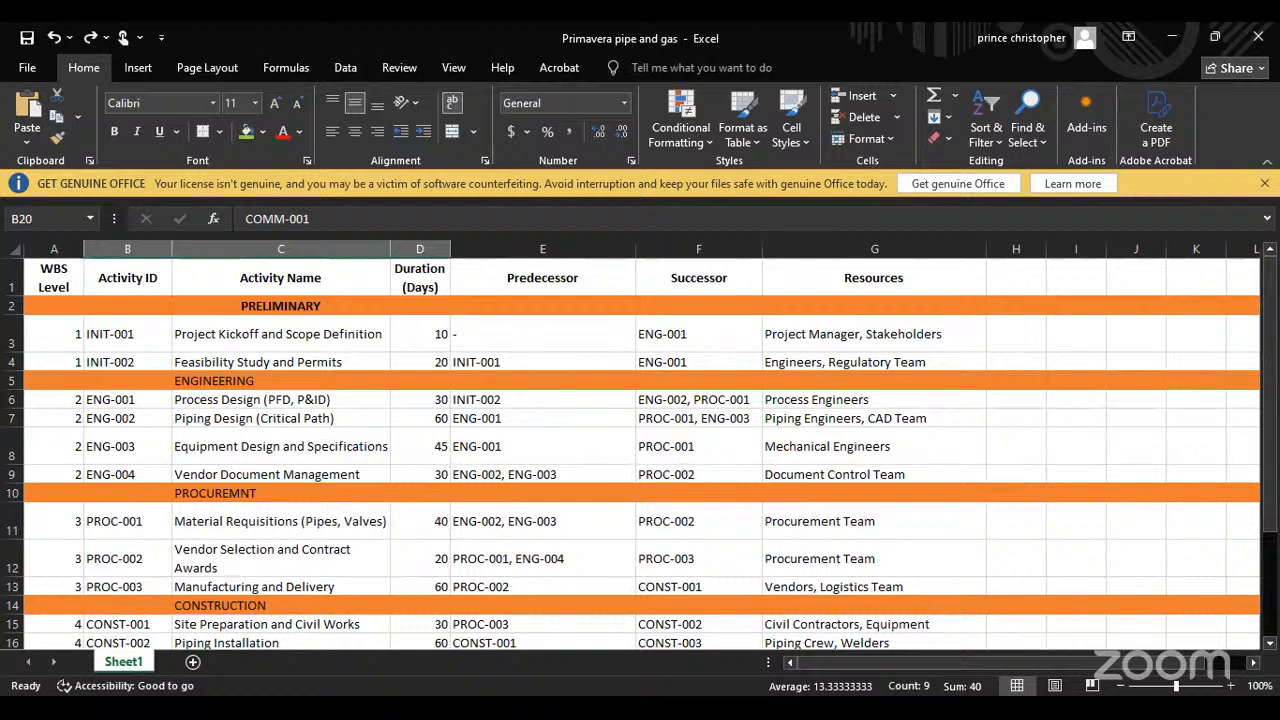
{"action": "key", "text": "alt+Tab"}
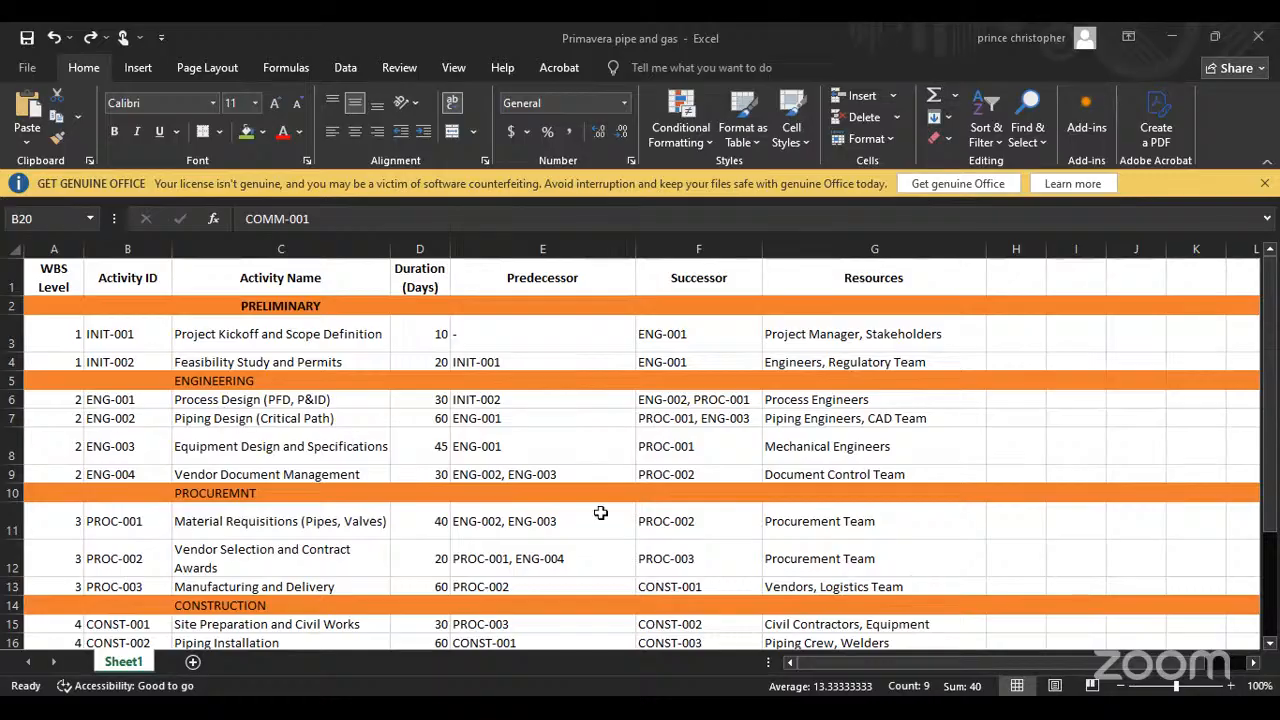
{"action": "key", "text": "alt+Tab"}
{"action": "scroll", "coordinate": [600, 512], "scroll_direction": "down", "scroll_amount": 2}
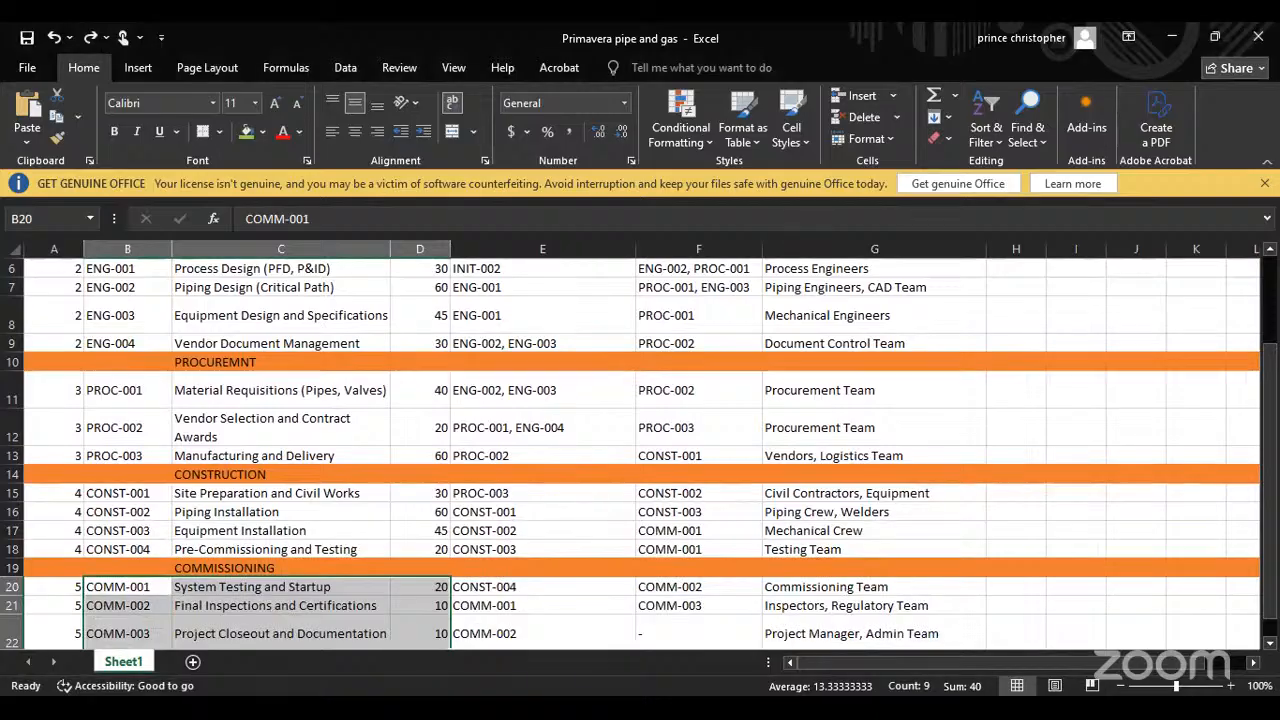
{"action": "key", "text": "alt+Tab"}
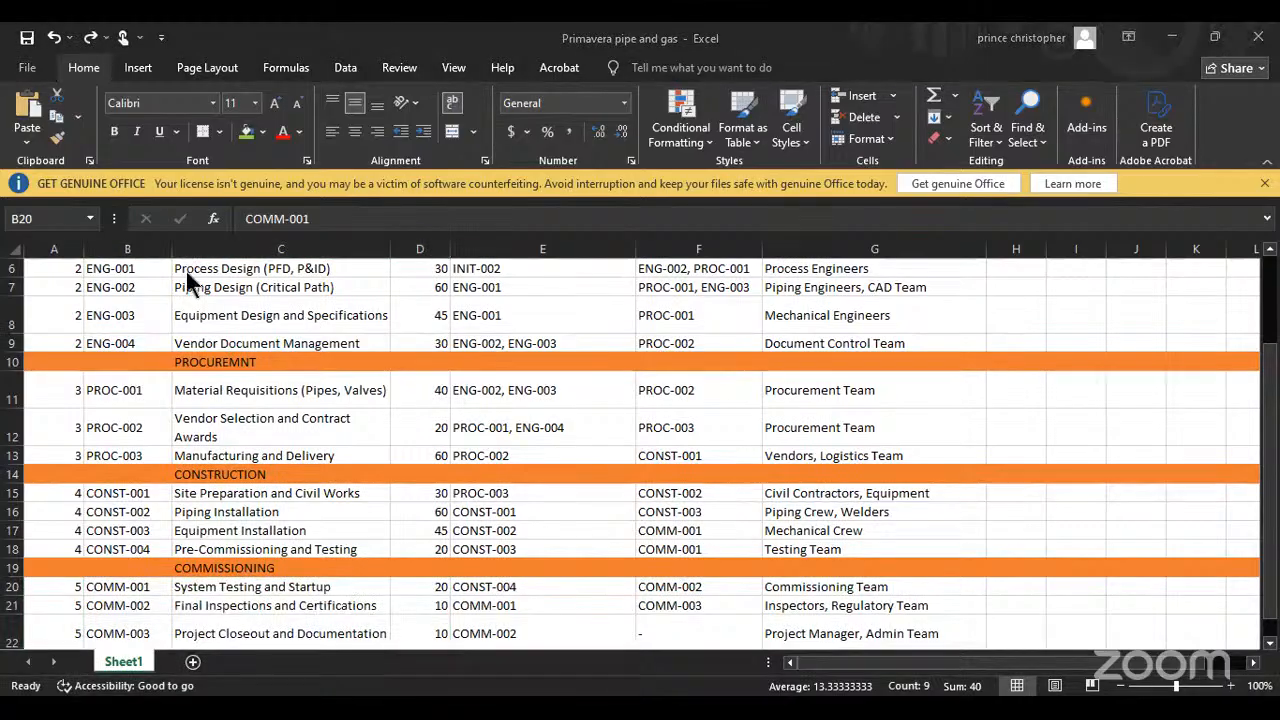
Step: Switch to Primavera P6 and sort the activities by Activity ID in ascending order
{"action": "key", "text": "alt+Tab"}
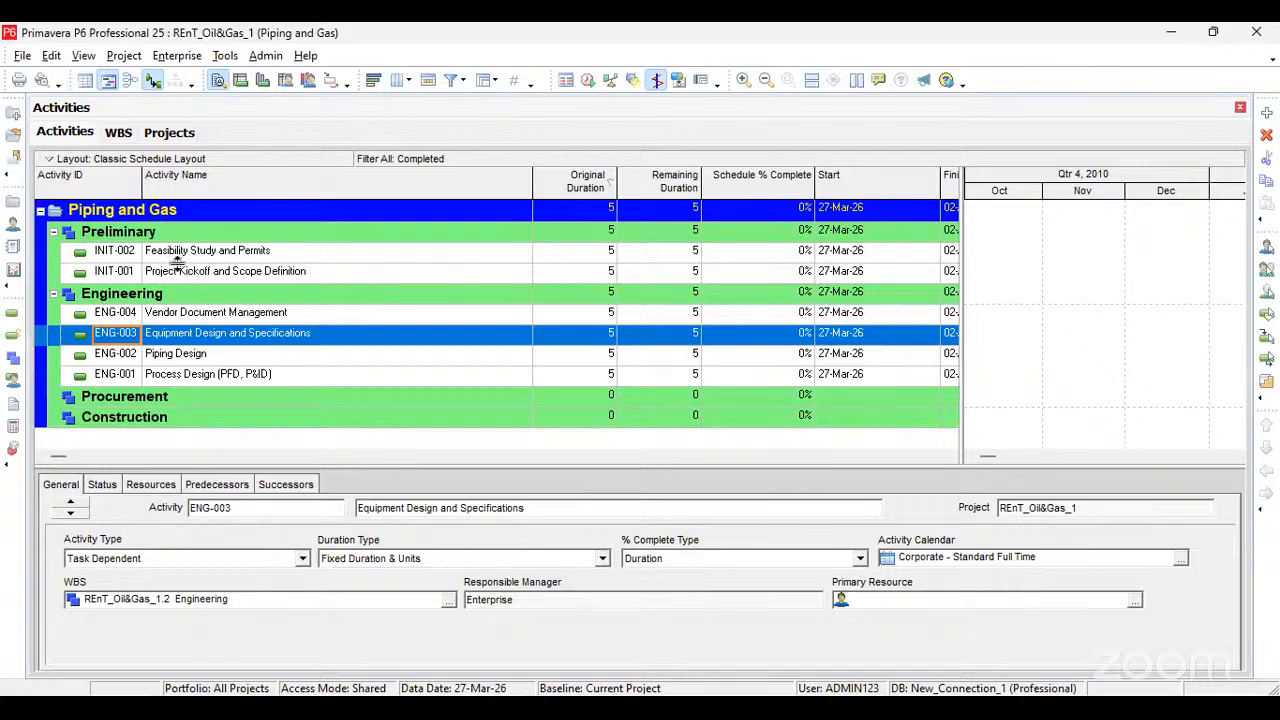
{"action": "left_click", "coordinate": [128, 183]}
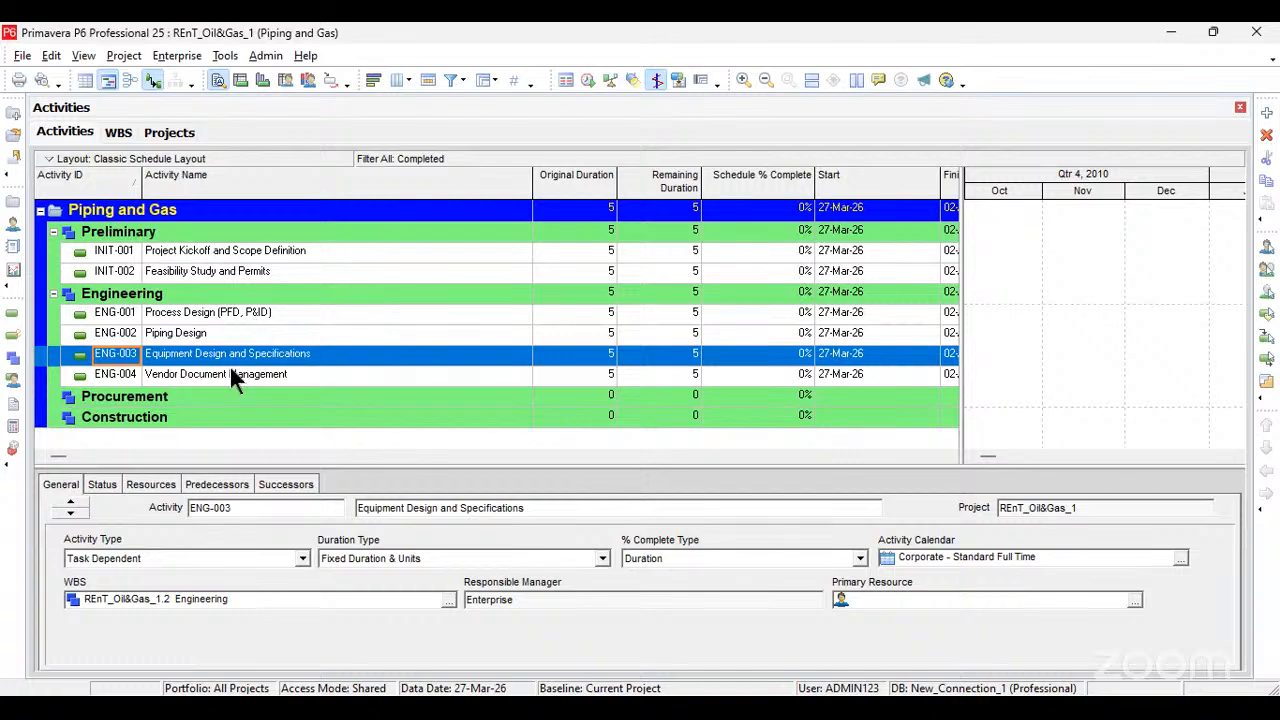
{"action": "left_click", "coordinate": [213, 368]}
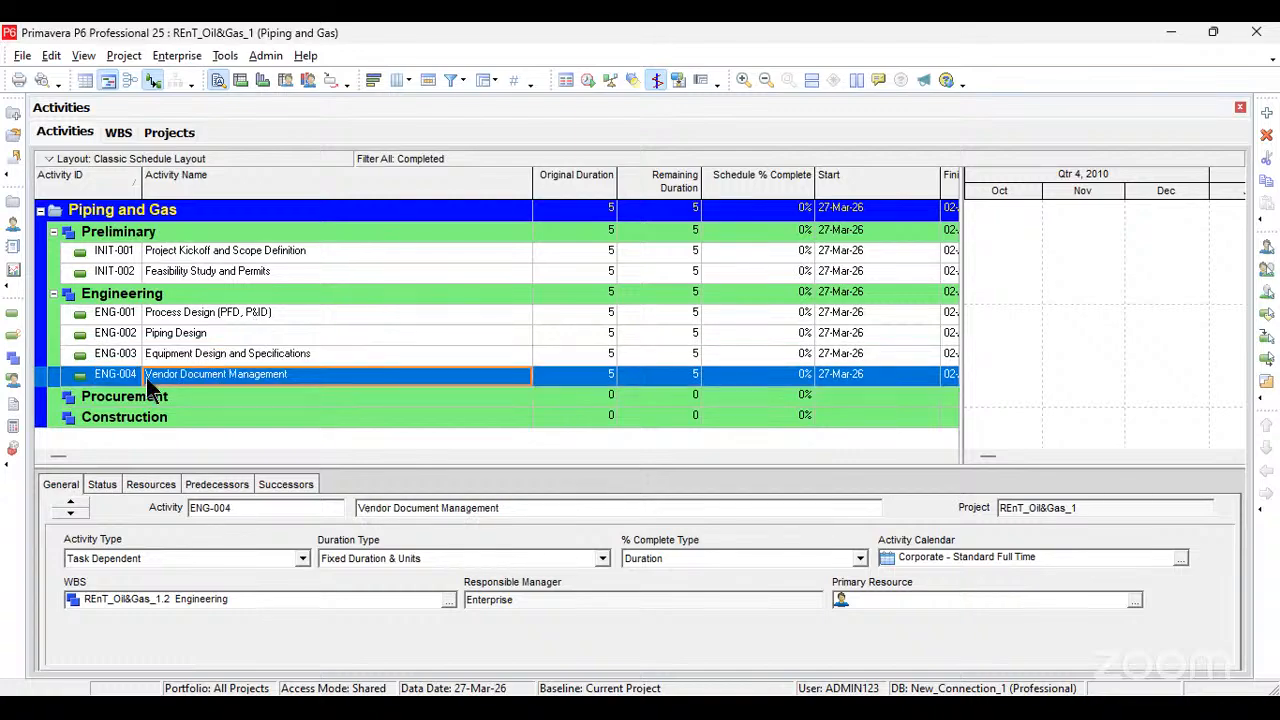
Step: Add a new activity under the Procurement WBS and set its Activity ID to PROC-001
{"action": "left_click", "coordinate": [155, 400]}
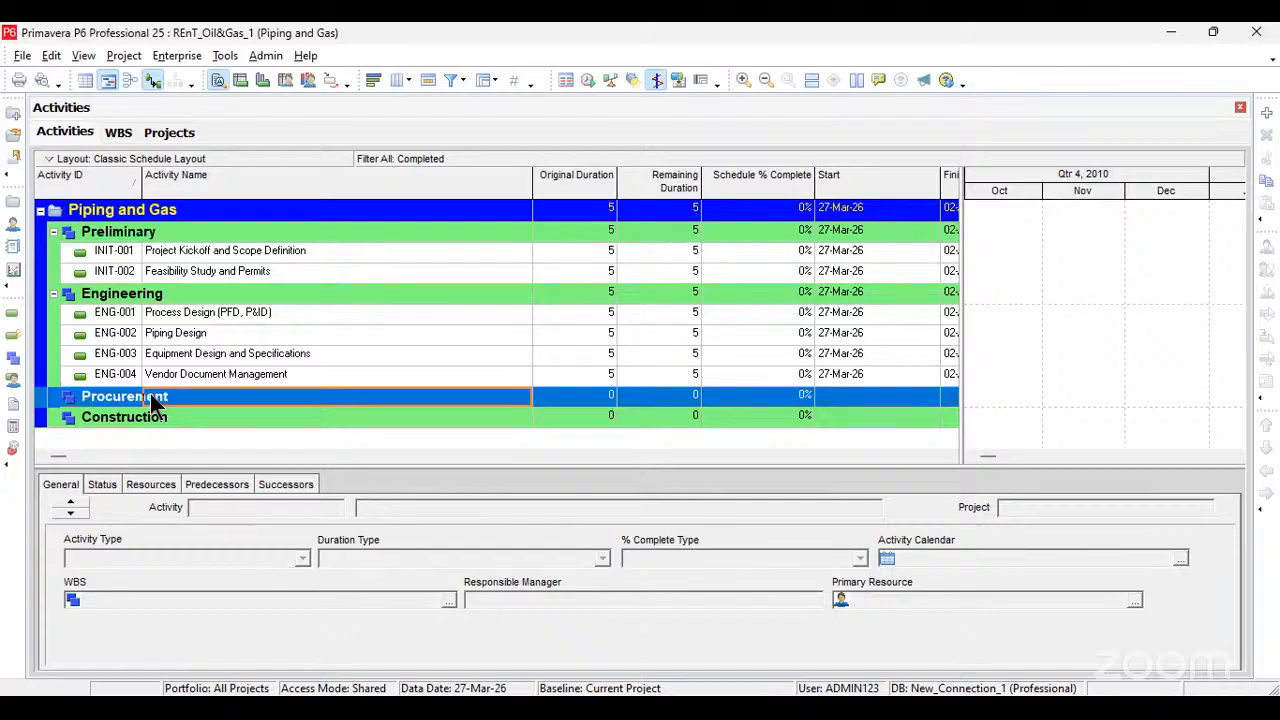
{"action": "key", "text": "Insert"}
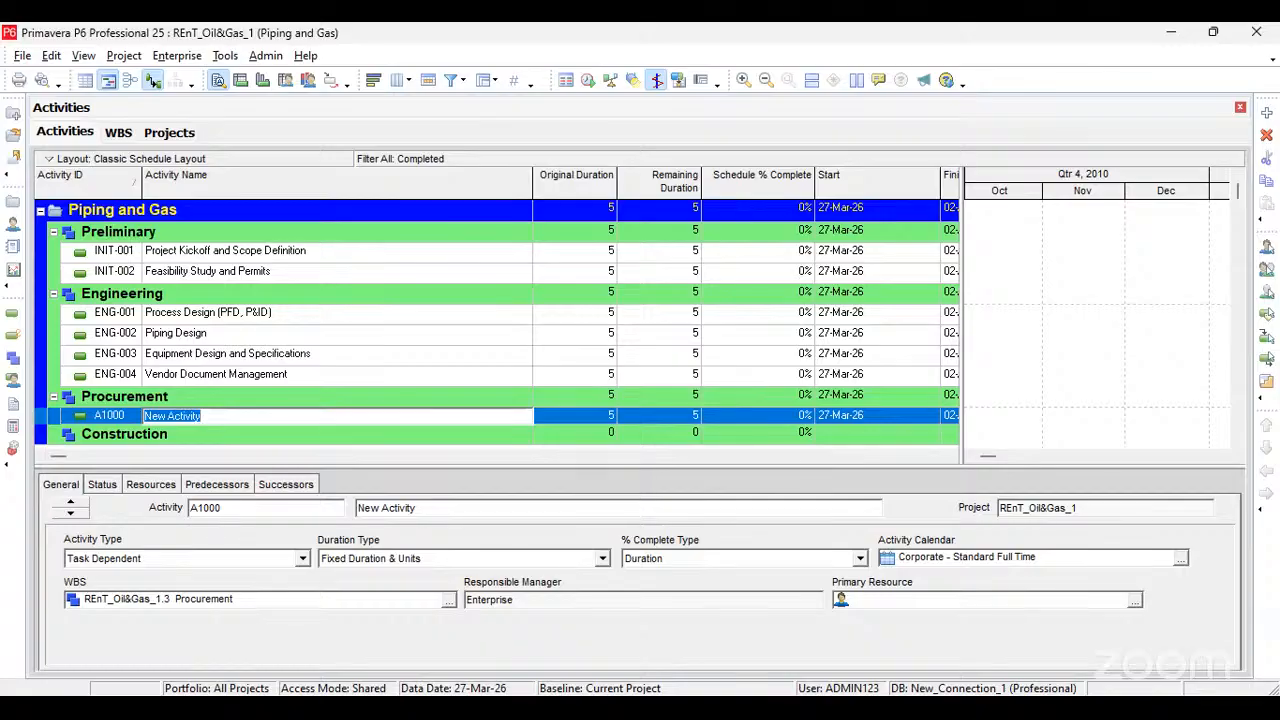
{"action": "key", "text": "alt+Tab"}
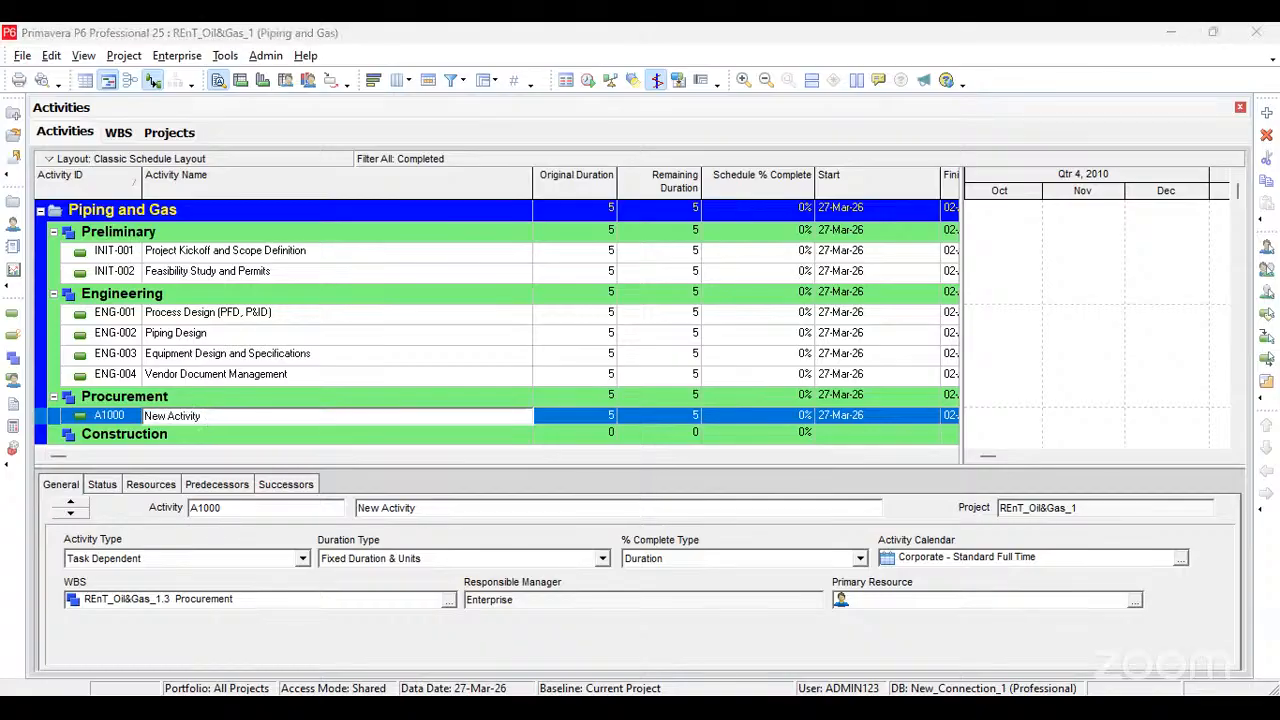
{"action": "left_click", "coordinate": [223, 418]}
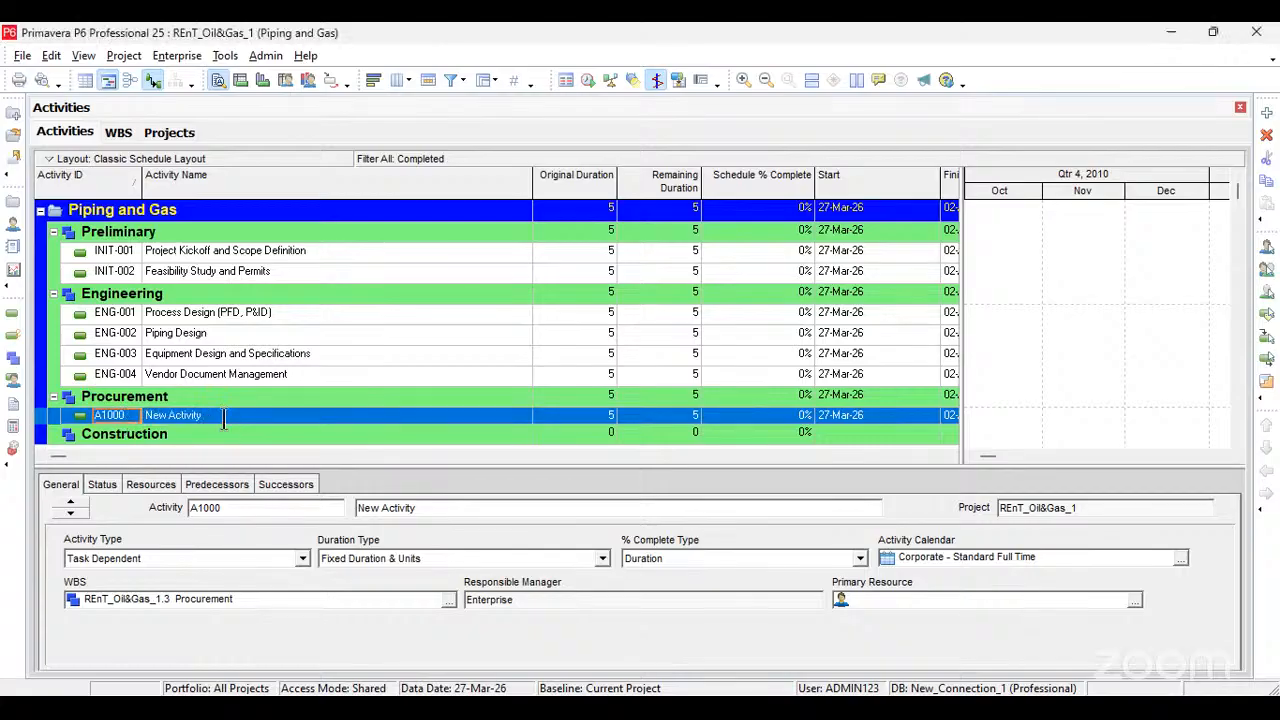
{"action": "key", "text": "F2"}
{"action": "type", "text": "PROC-001"}
{"action": "key", "text": "Tab"}
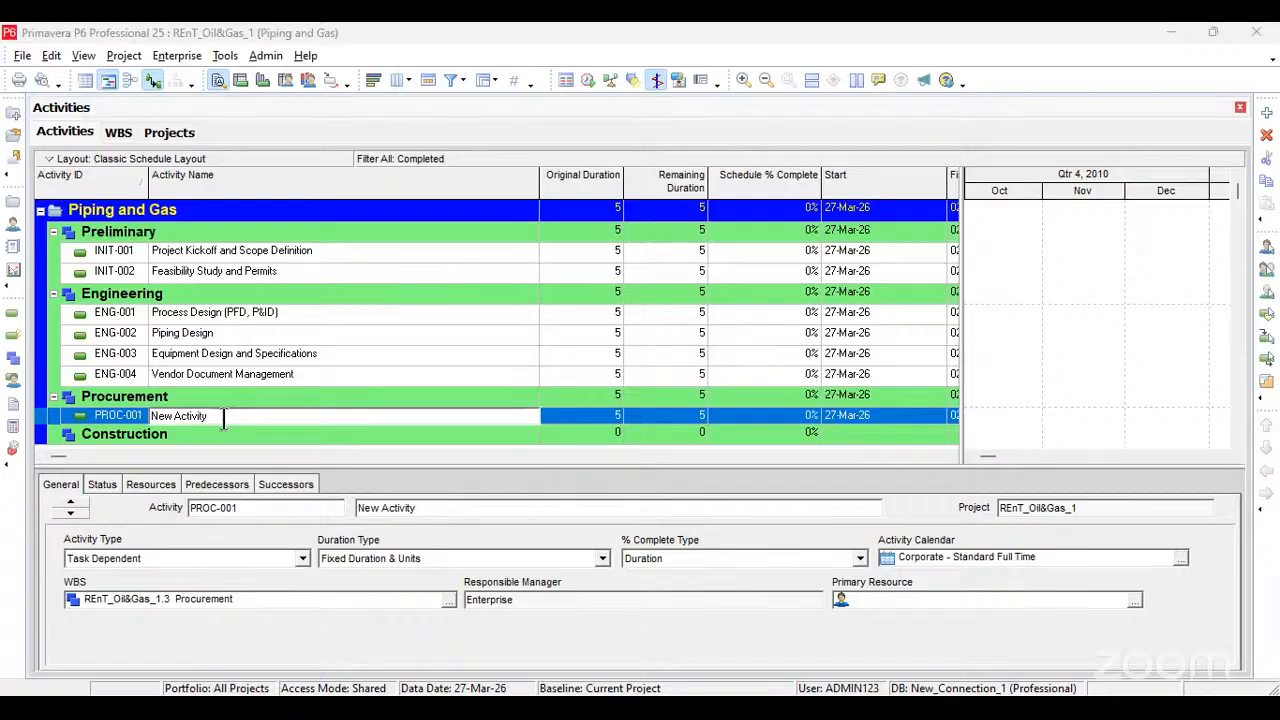
Step: Name activity PROC-001 "Material Requisitions (Pipes, Valves)", copying the name from the Excel list
{"action": "key", "text": "alt+Tab"}
{"action": "type", "text": "Material Requisitions (Pipes, Valves)"}
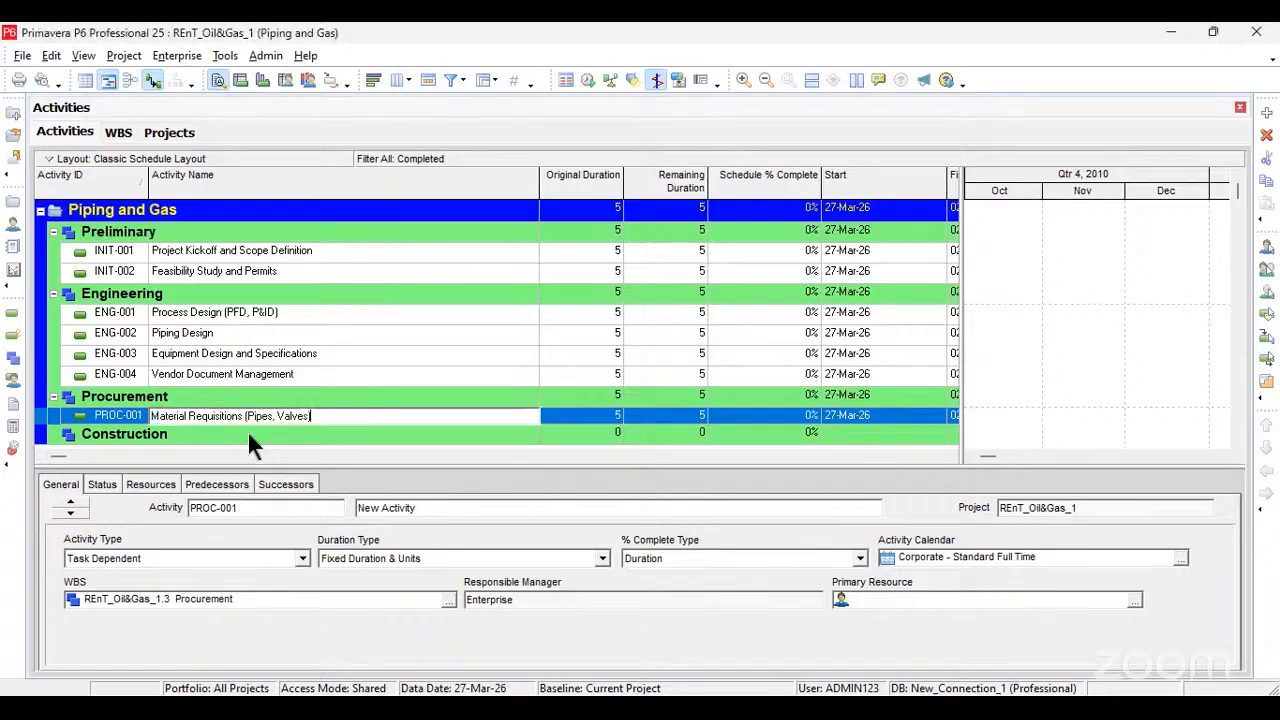
{"action": "left_click", "coordinate": [574, 422]}
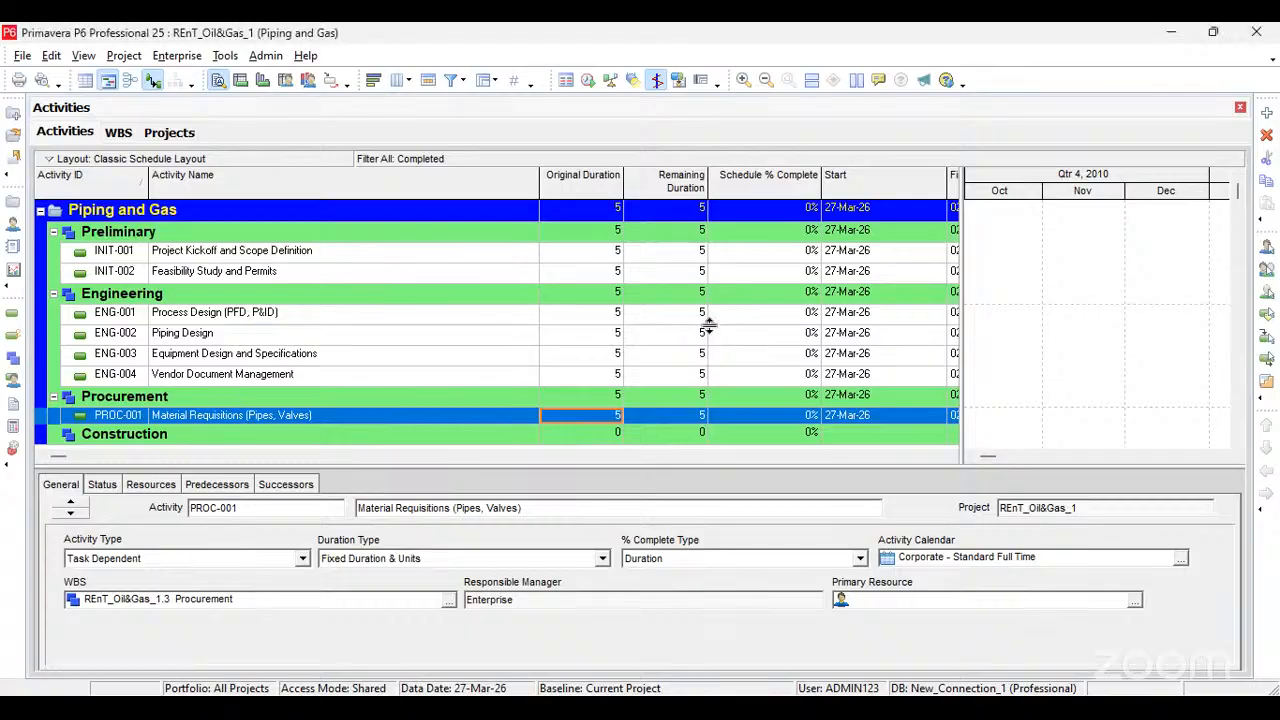
Step: Add a second activity under Procurement and name it "Vendor Selection and Contract Awards"
{"action": "key", "text": "Insert"}
{"action": "left_click", "coordinate": [270, 410]}
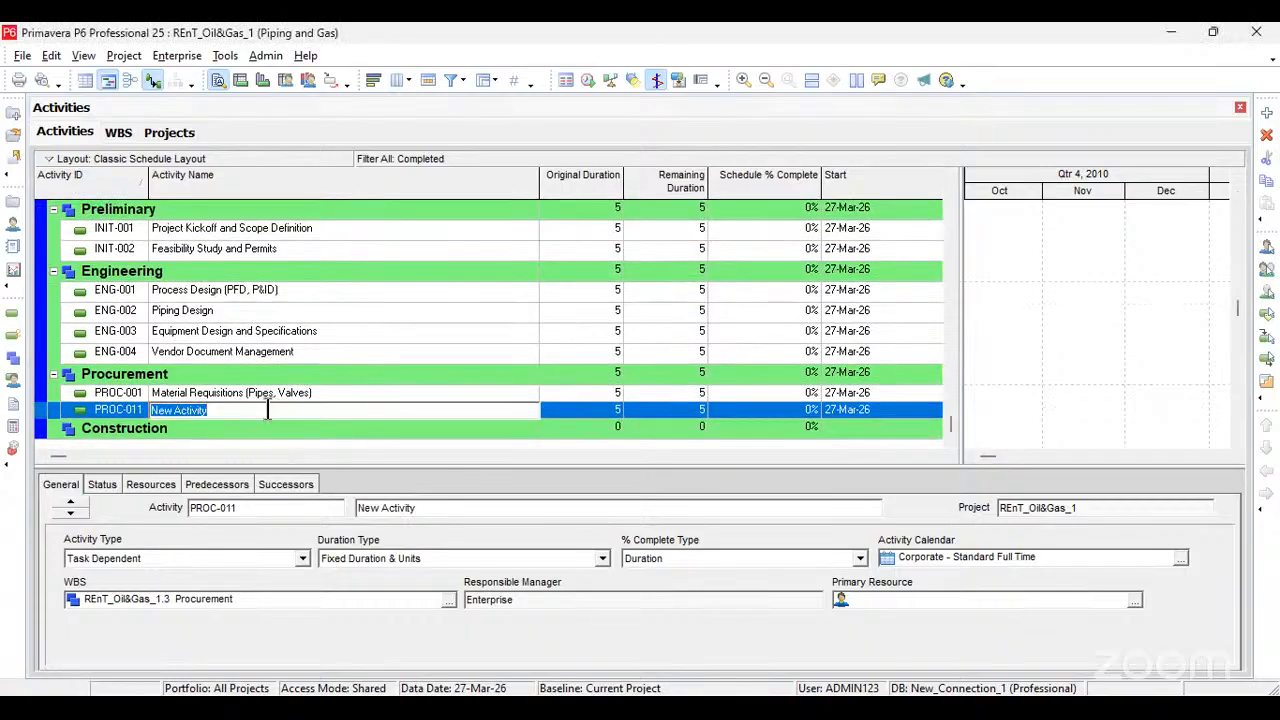
{"action": "type", "text": "Vendor Selection and Contract Awards"}
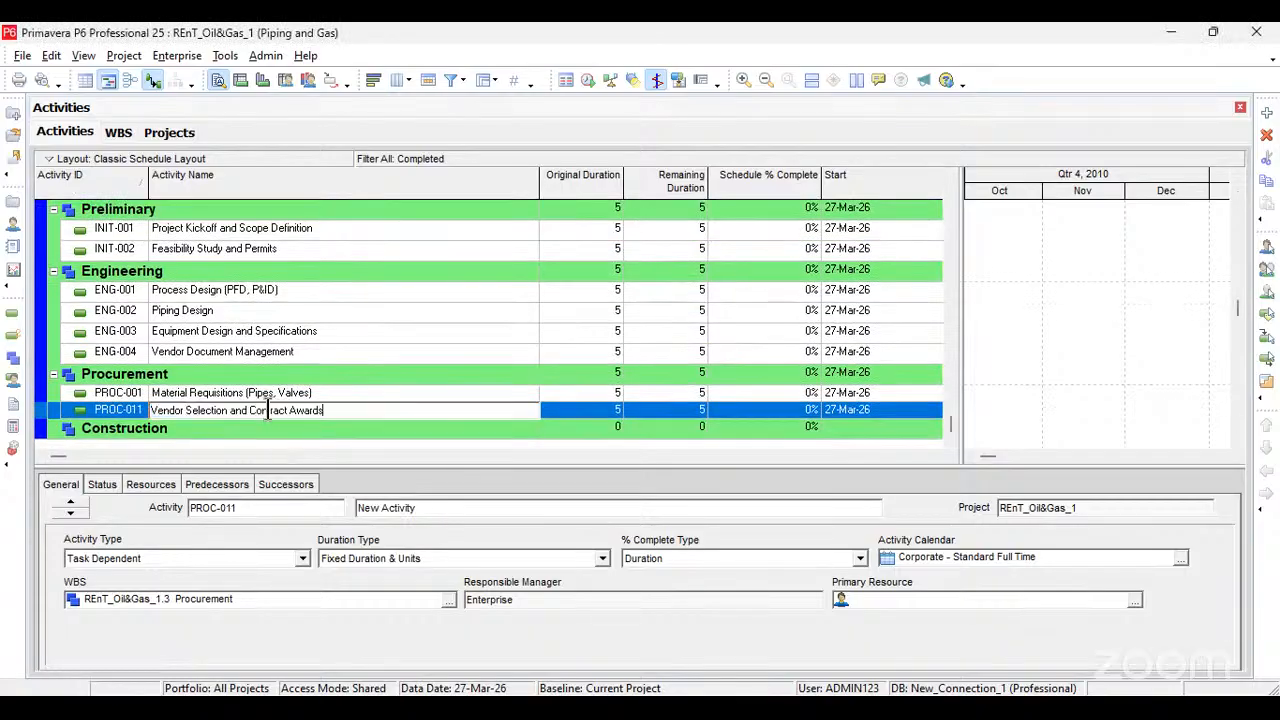
Step: Change the Activity ID of Vendor Selection and Contract Awards to PROC-002
{"action": "left_click", "coordinate": [140, 418]}
{"action": "left_click", "coordinate": [141, 411]}
{"action": "left_click", "coordinate": [143, 410]}
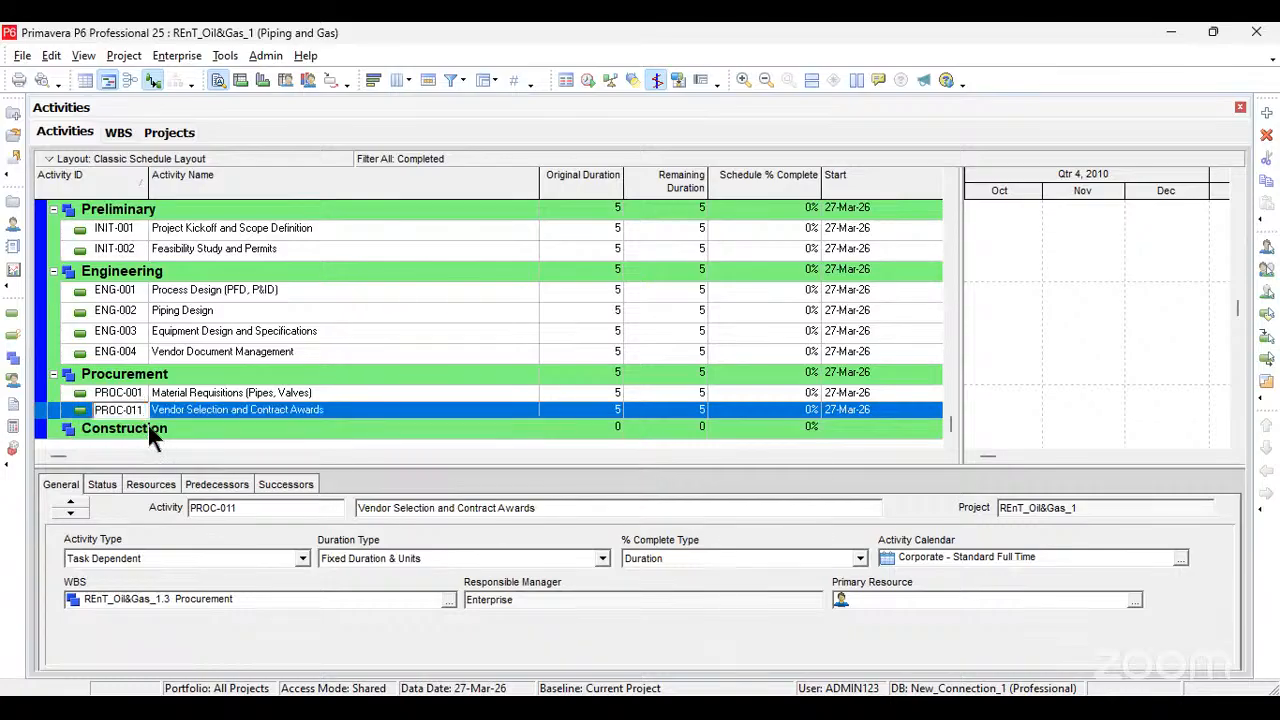
{"action": "left_click", "coordinate": [159, 448]}
{"action": "key", "text": "Left"}
{"action": "key", "text": "BackSpace"}
{"action": "type", "text": "0"}
{"action": "key", "text": "Return"}
{"action": "key", "text": "BackSpace"}
{"action": "type", "text": "2"}
{"action": "key", "text": "Return"}
Step: Add a third activity under Procurement and name it "Manufacturing and Delivery", copied from the Excel list
{"action": "key", "text": "Insert"}
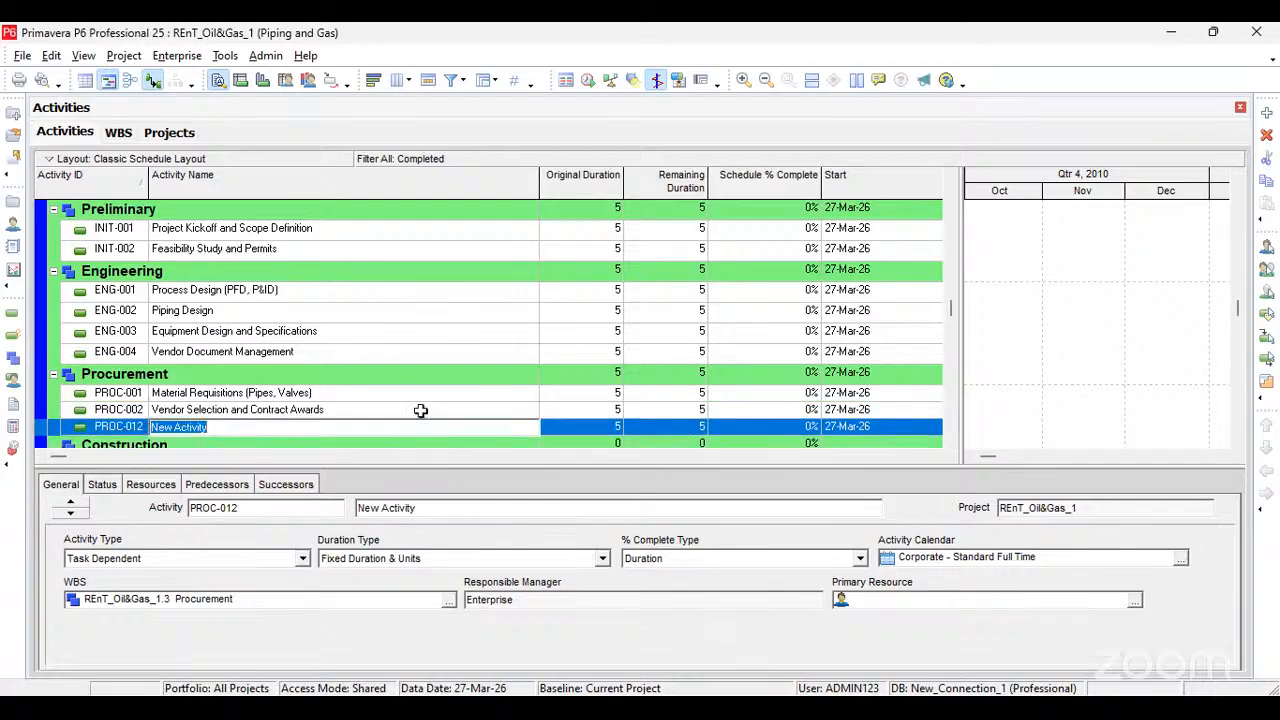
{"action": "key", "text": "alt+Tab"}
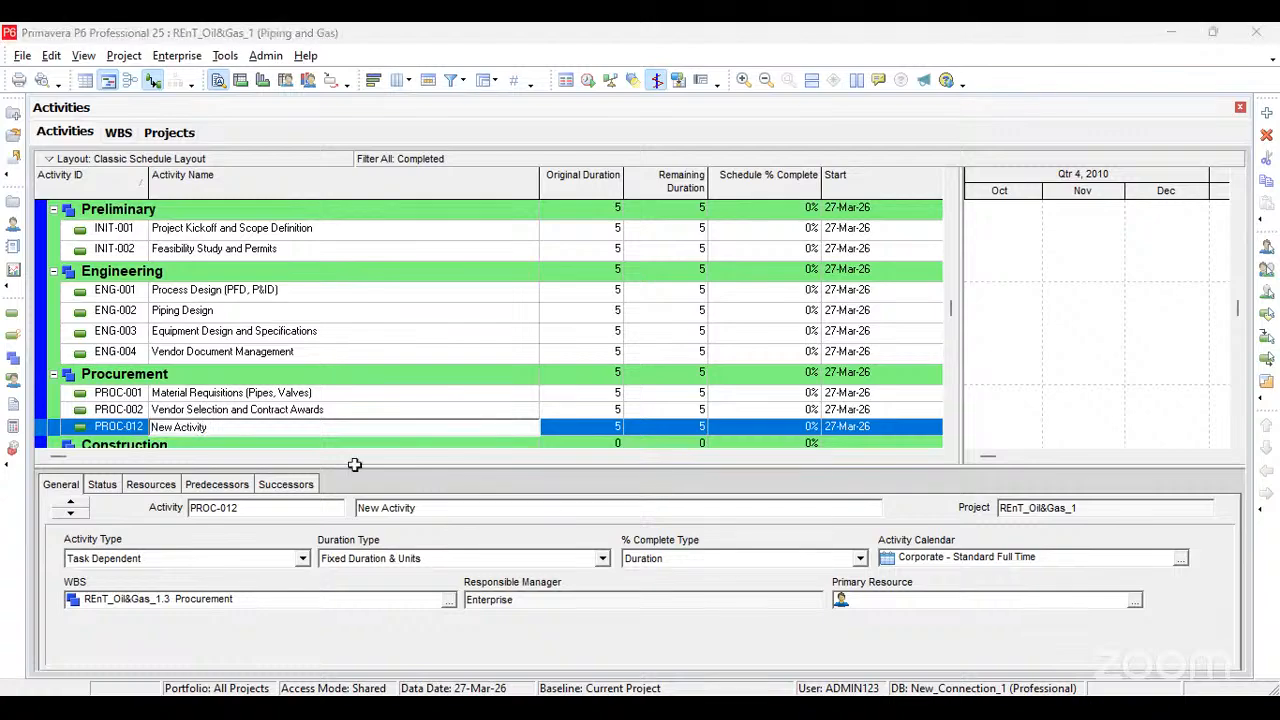
{"action": "key", "text": "alt+Tab"}
{"action": "type", "text": "Manufacturing and Delivery"}
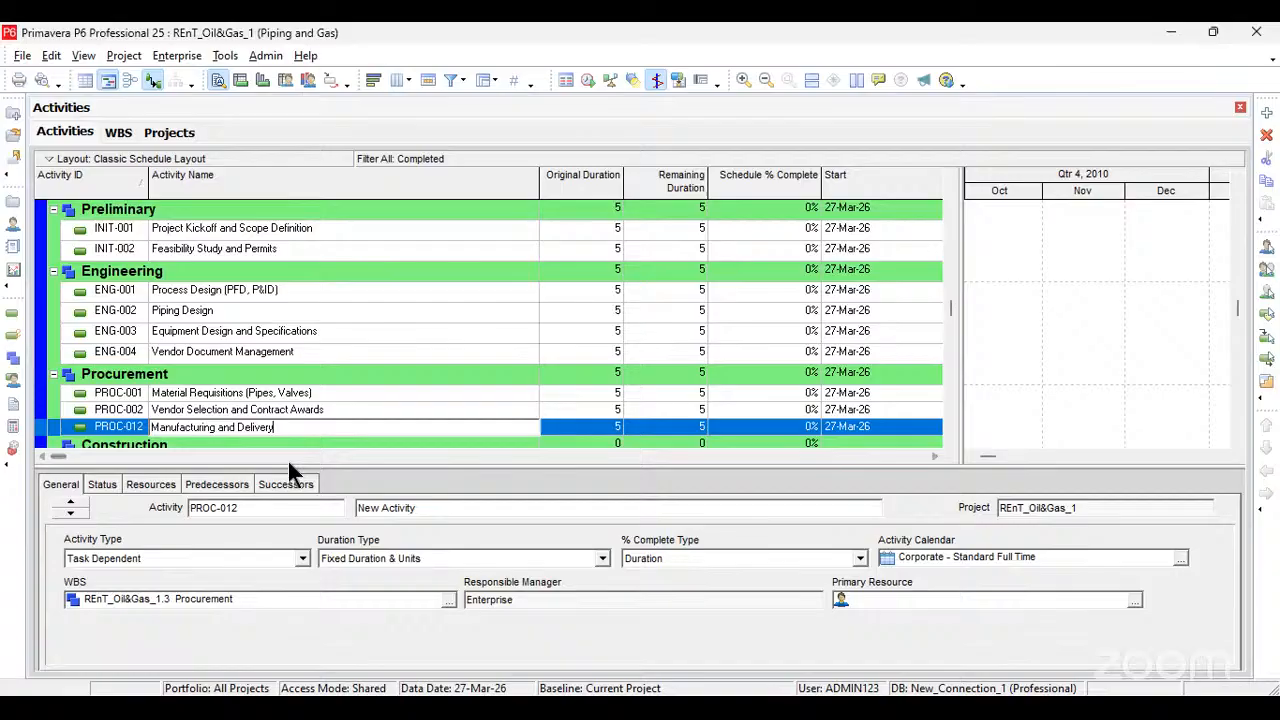
{"action": "left_click", "coordinate": [367, 410]}
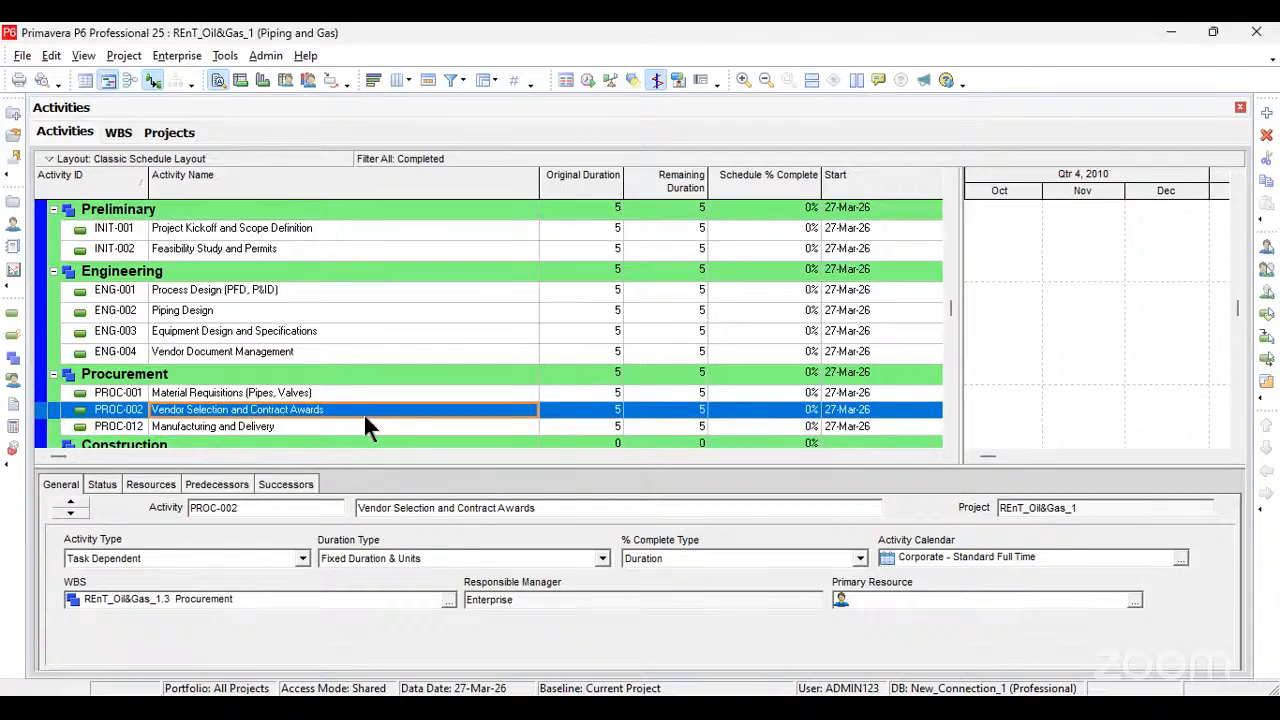
Step: Change the Activity ID of Manufacturing and Delivery to PROC-003
{"action": "left_click", "coordinate": [140, 427]}
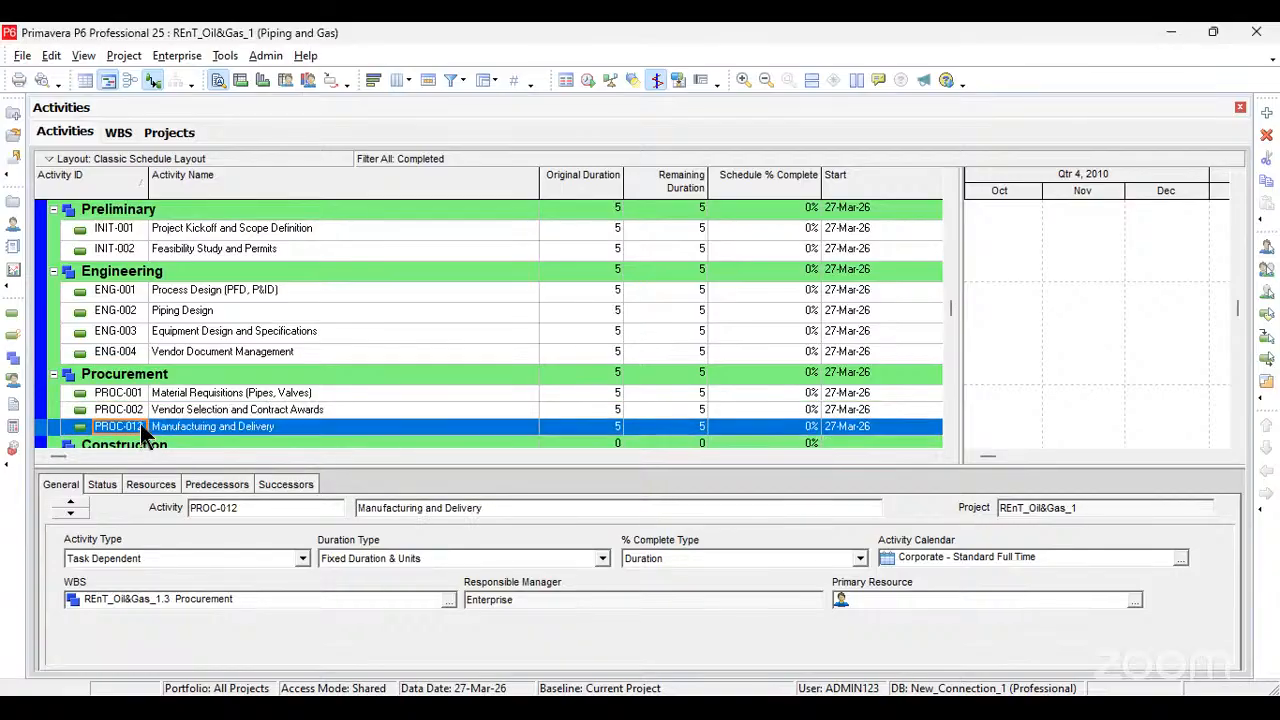
{"action": "left_click", "coordinate": [140, 423]}
{"action": "key", "text": "End"}
{"action": "key", "text": "BackSpace"}
{"action": "key", "text": "BackSpace"}
{"action": "type", "text": "03"}
{"action": "key", "text": "Return"}
{"action": "scroll", "coordinate": [310, 397], "scroll_direction": "down", "scroll_amount": 1}
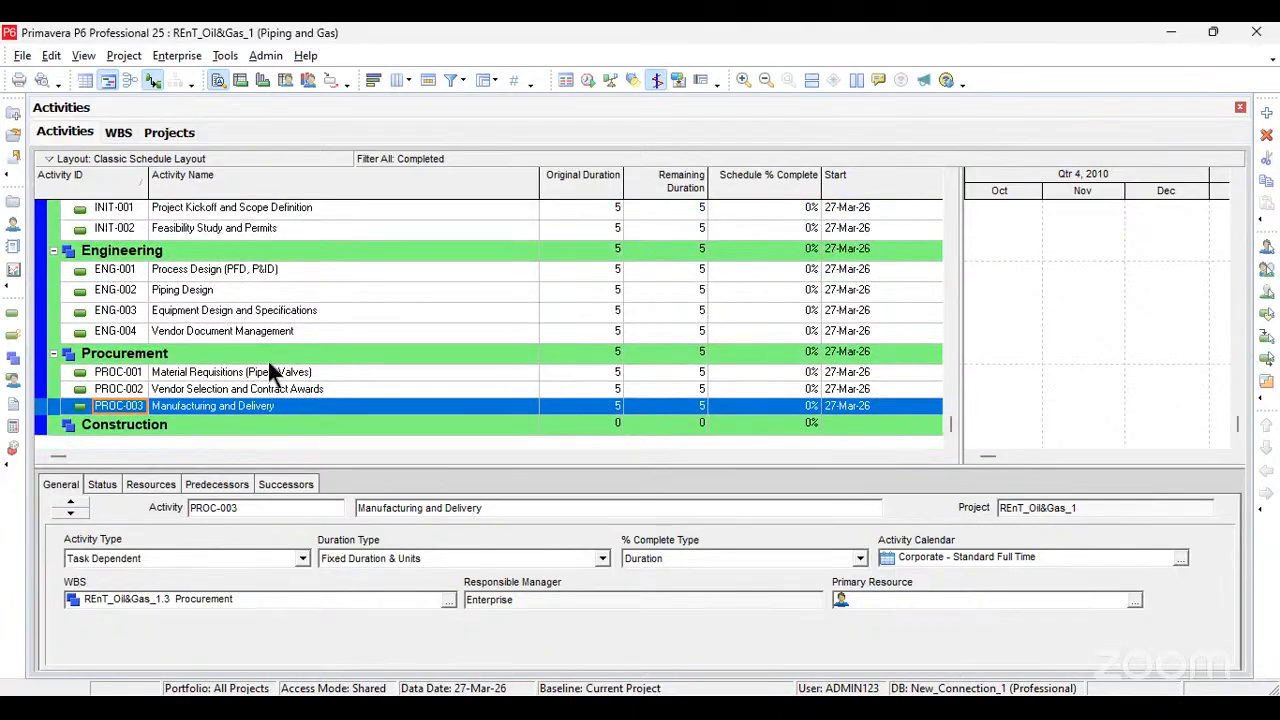
Step: Add a new activity under the Construction WBS and set its Activity ID to CONST-001
{"action": "left_click", "coordinate": [185, 423]}
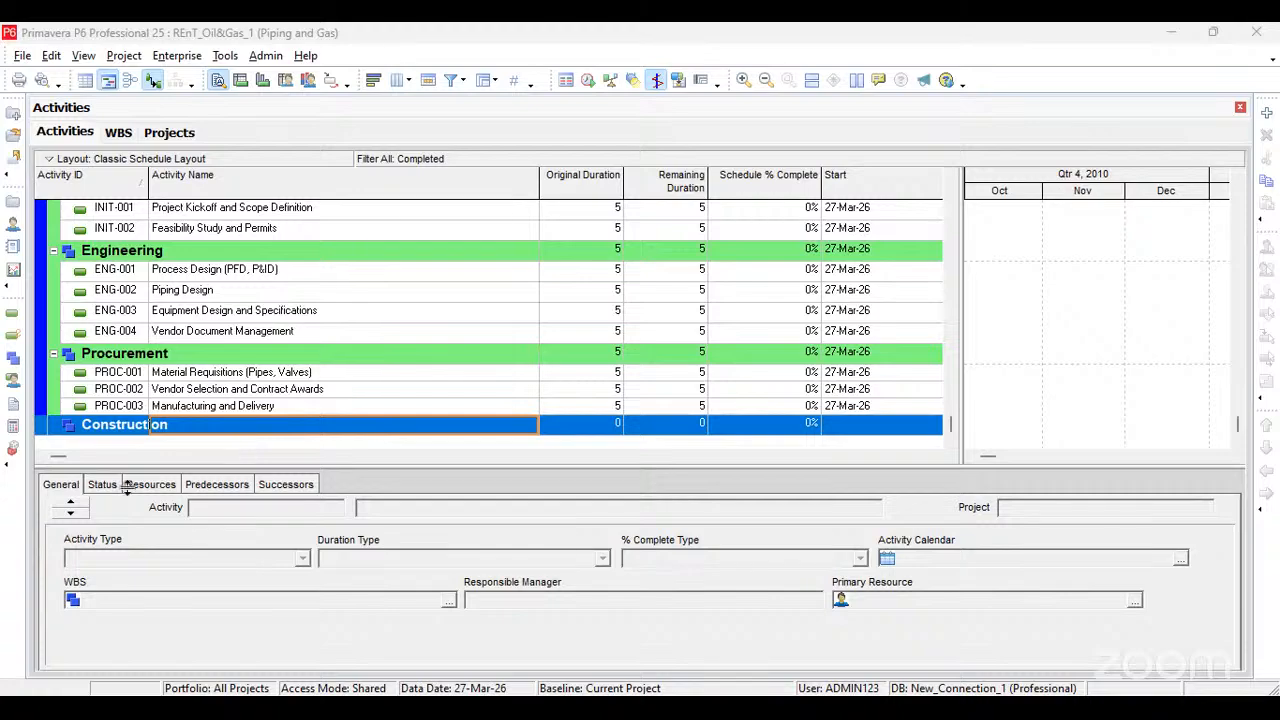
{"action": "left_click", "coordinate": [194, 423]}
{"action": "key", "text": "Insert"}
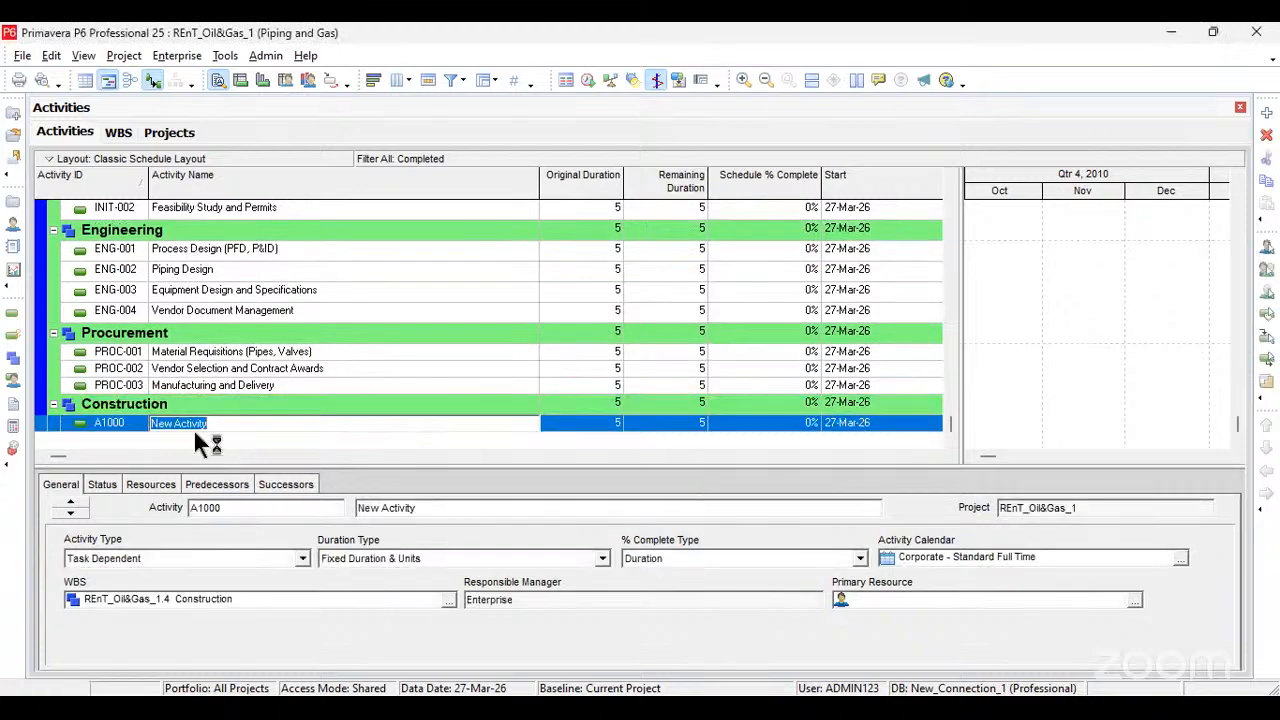
{"action": "left_click", "coordinate": [128, 425]}
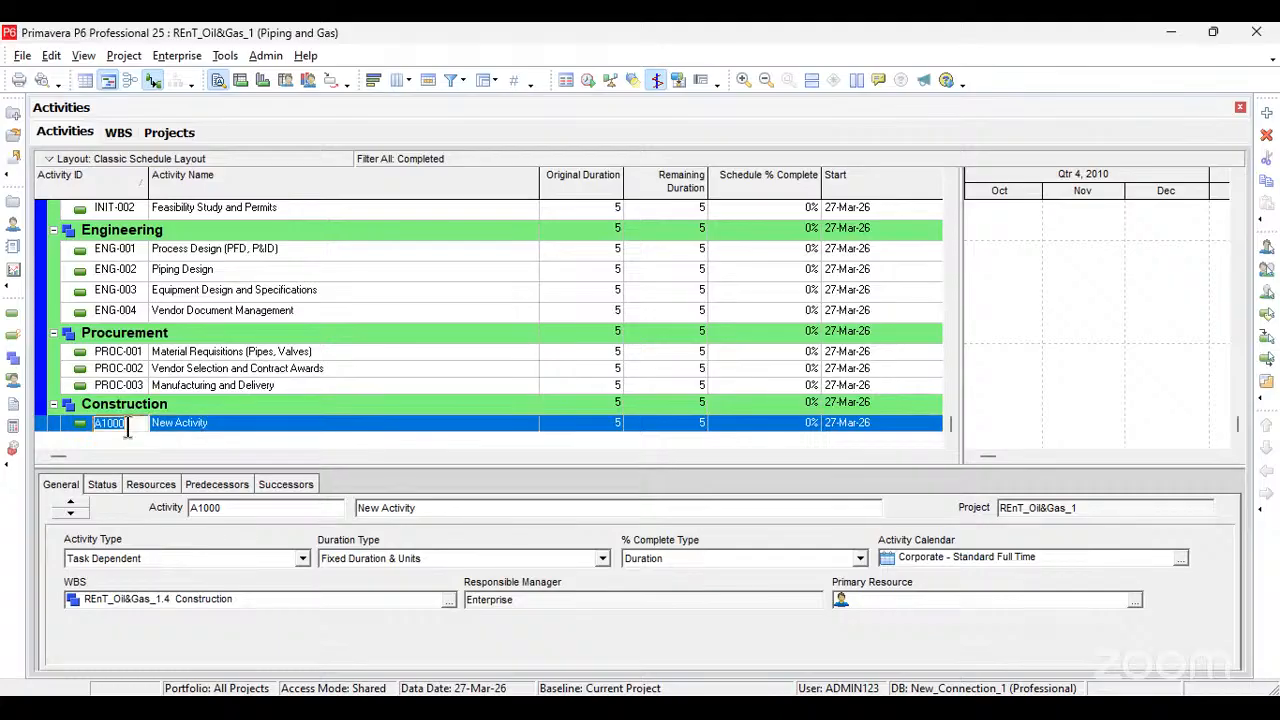
{"action": "type", "text": "CONST-001"}
{"action": "key", "text": "Return"}
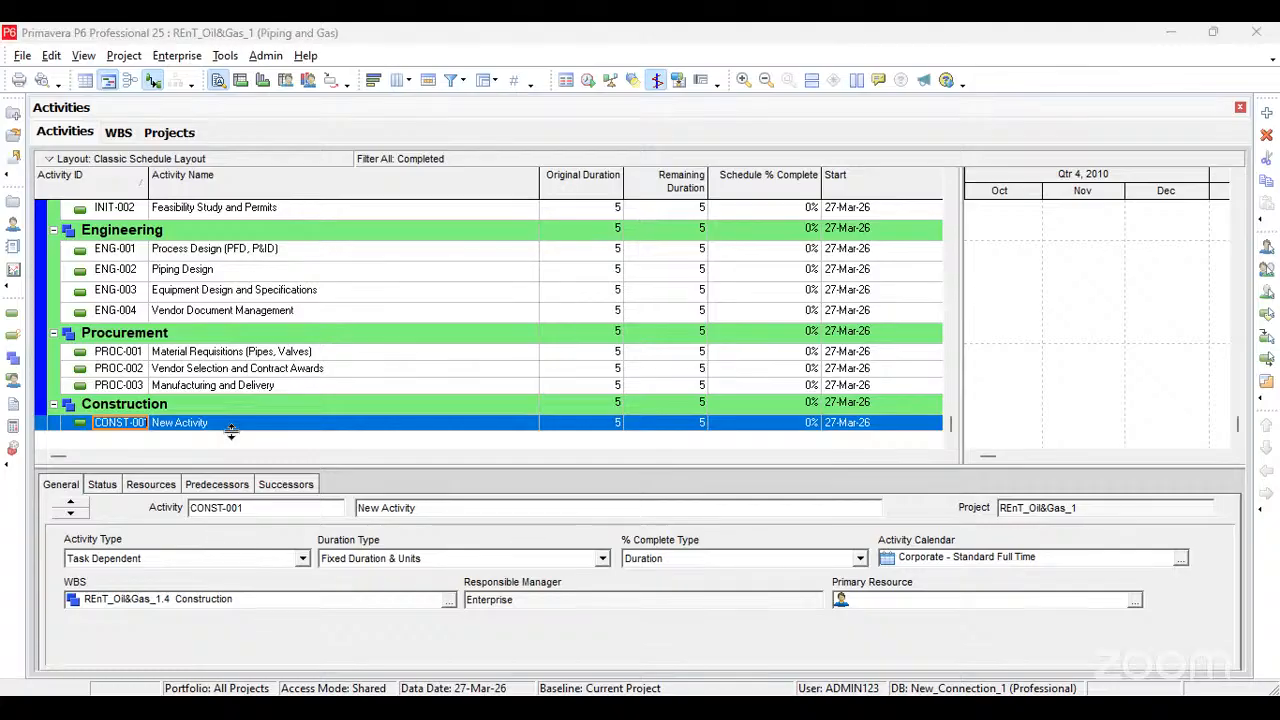
Step: Name activity CONST-001 "Site Preparation and Civil Works"
{"action": "left_click", "coordinate": [236, 427]}
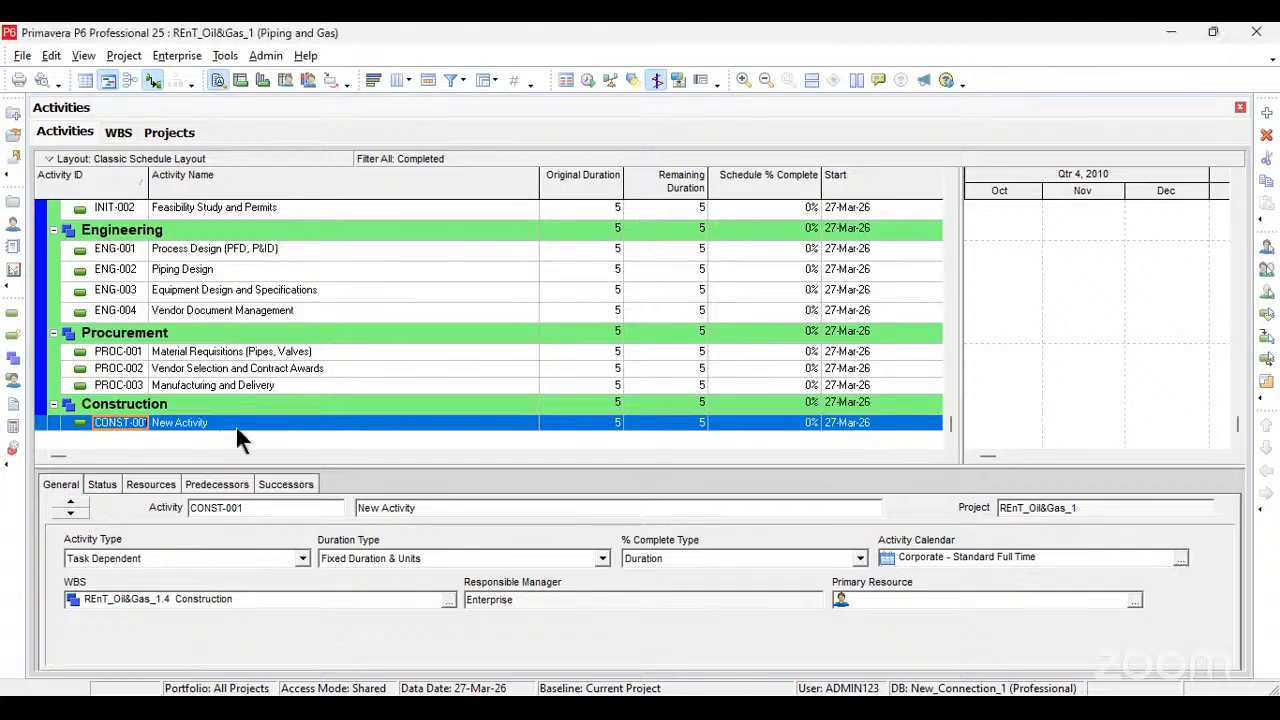
{"action": "left_click", "coordinate": [236, 427]}
{"action": "type", "text": "Site Preparation and Civil Works"}
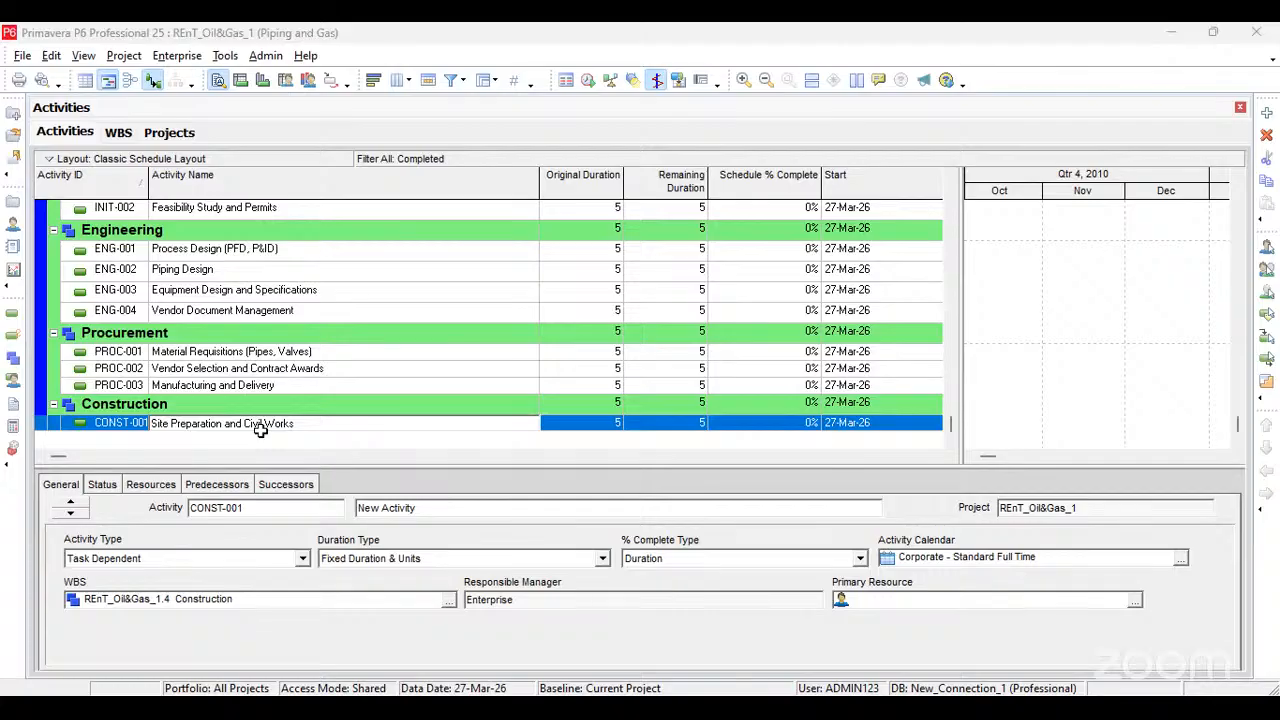
{"action": "left_click", "coordinate": [318, 434]}
{"action": "key", "text": "Return"}
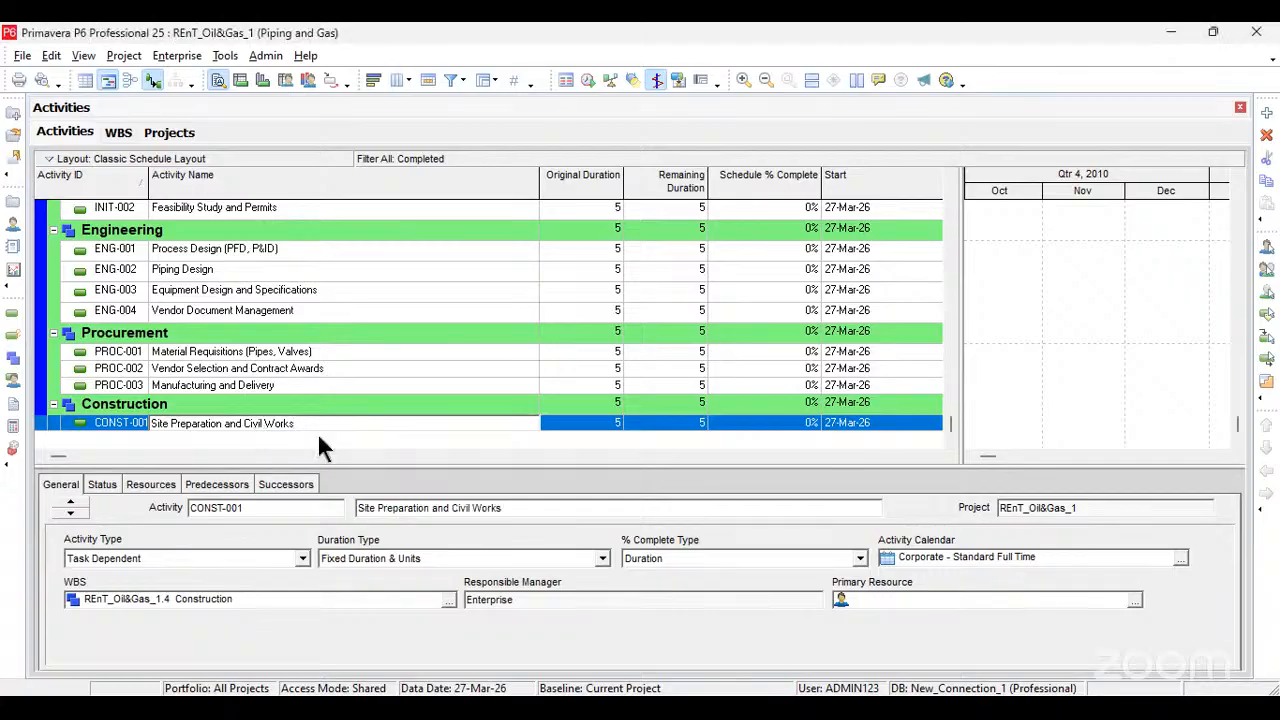
Step: Add a second activity under Construction and name it "Piping Installation", pasting the name copied from the Excel list
{"action": "key", "text": "Insert"}
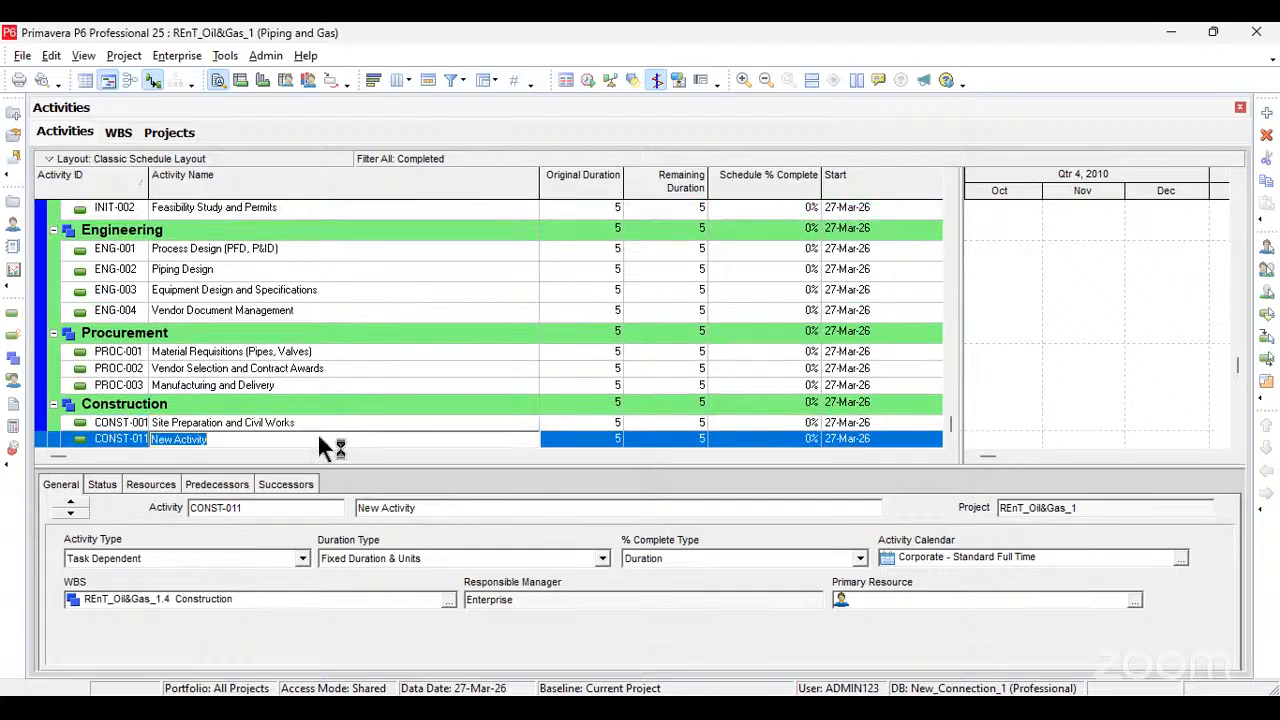
{"action": "type", "text": "Piping Installation"}
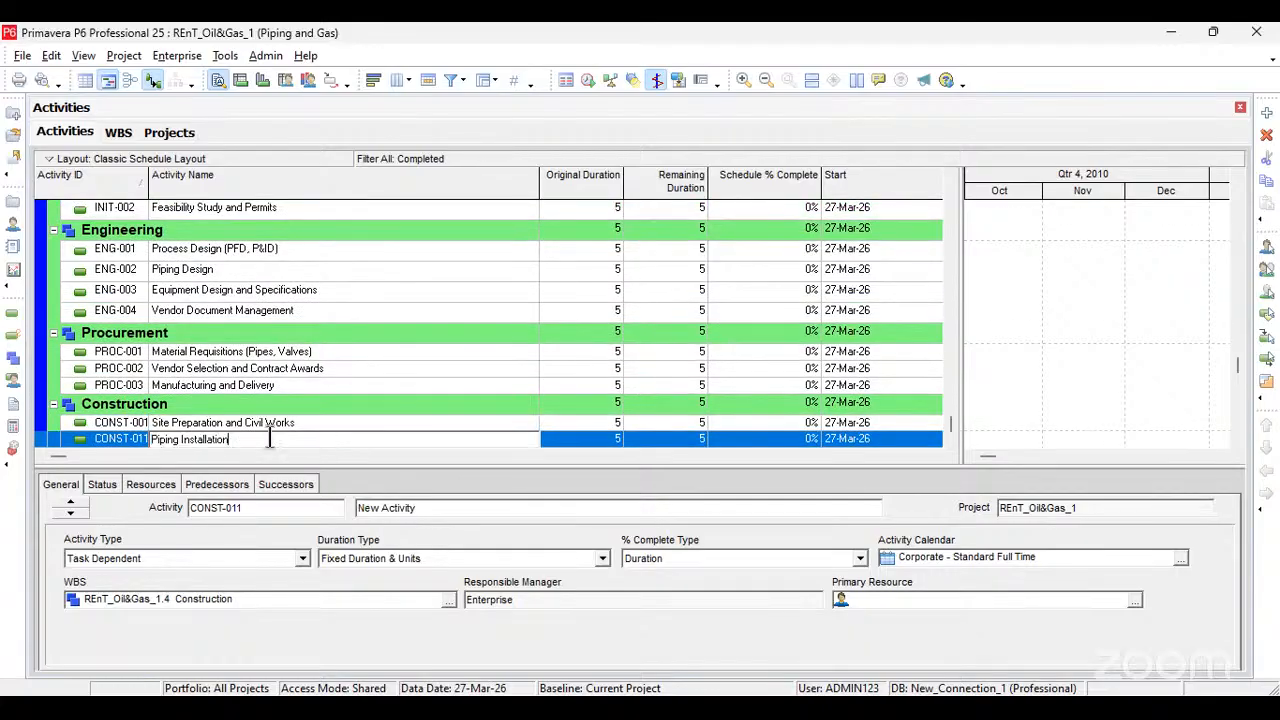
{"action": "left_click", "coordinate": [271, 456]}
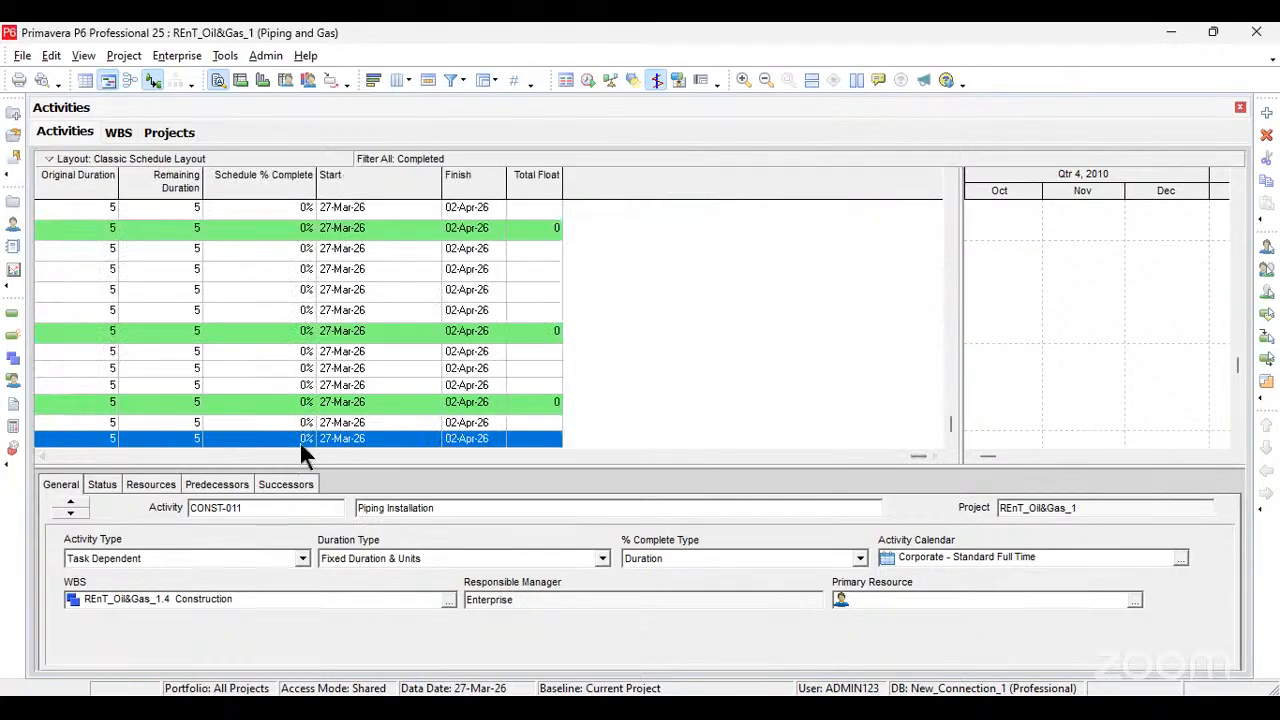
{"action": "left_click_drag", "start_coordinate": [917, 457], "coordinate": [57, 495]}
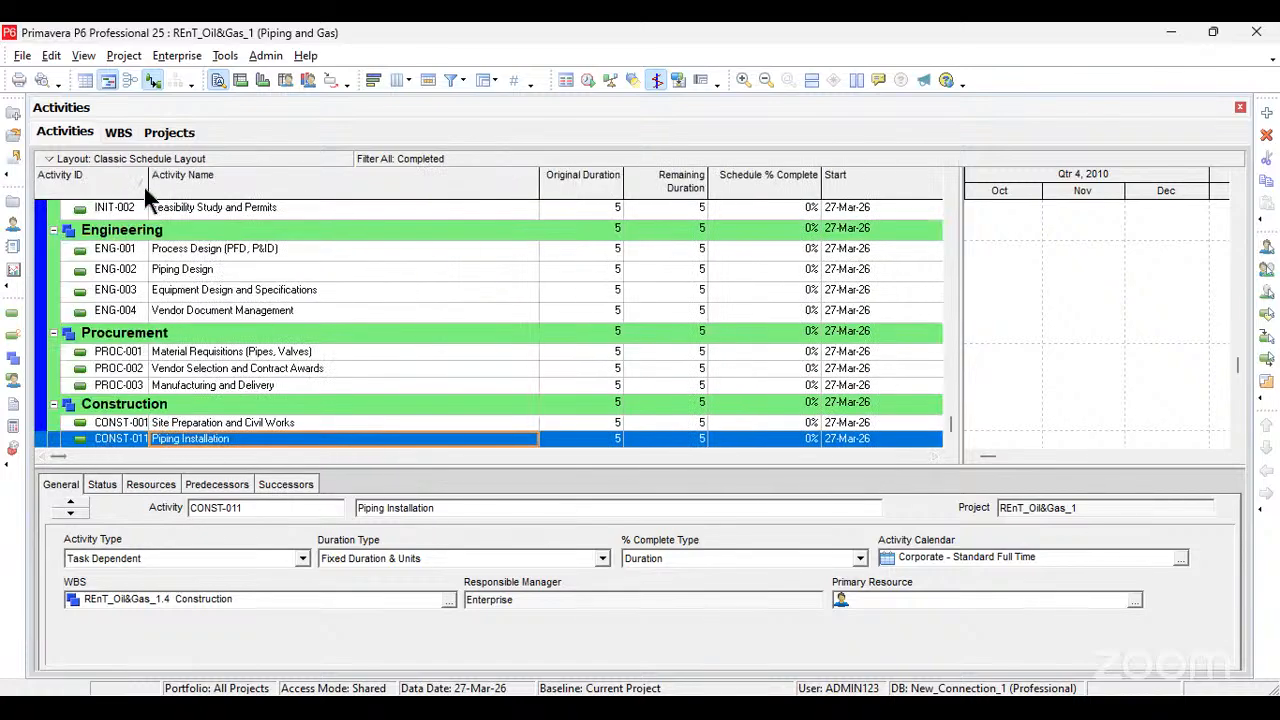
Step: Widen the Activity ID column slightly and change the Activity ID of Piping Installation to CONST-002
{"action": "left_click_drag", "start_coordinate": [149, 178], "coordinate": [156, 178]}
{"action": "left_click", "coordinate": [144, 441]}
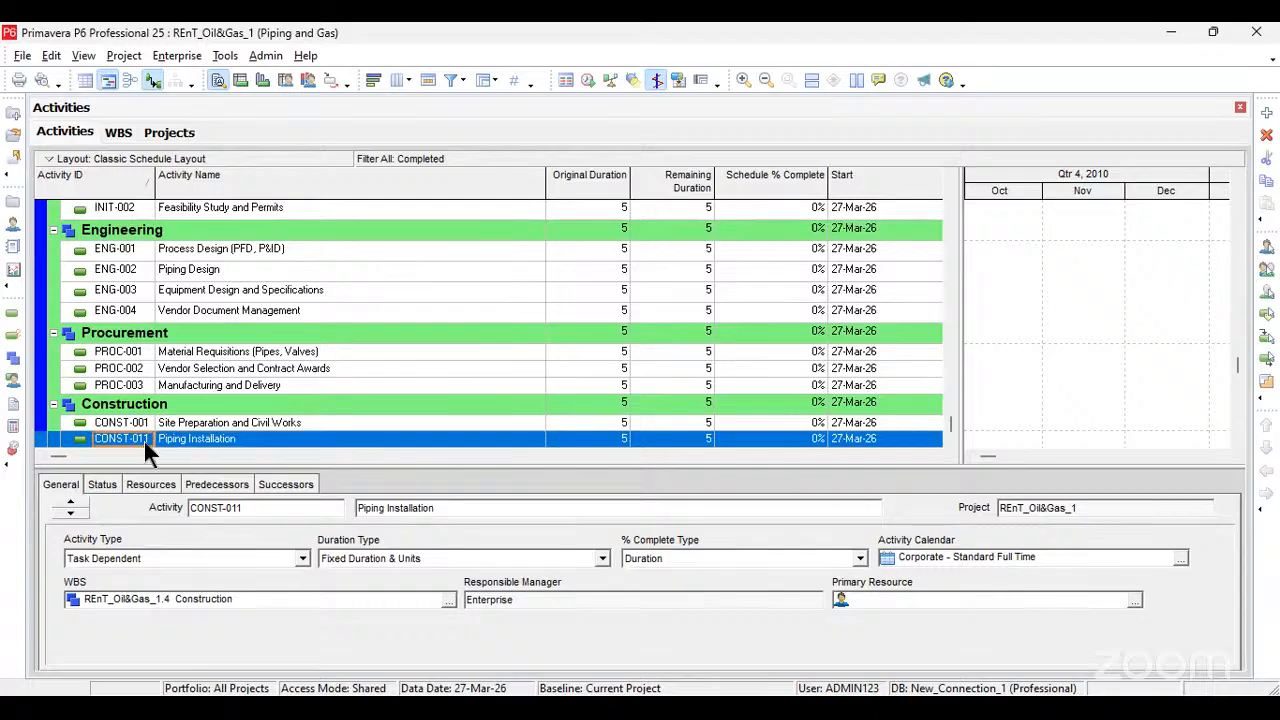
{"action": "left_click", "coordinate": [146, 441]}
{"action": "left_click", "coordinate": [146, 441]}
{"action": "key", "text": "BackSpace"}
{"action": "key", "text": "BackSpace"}
{"action": "type", "text": "02"}
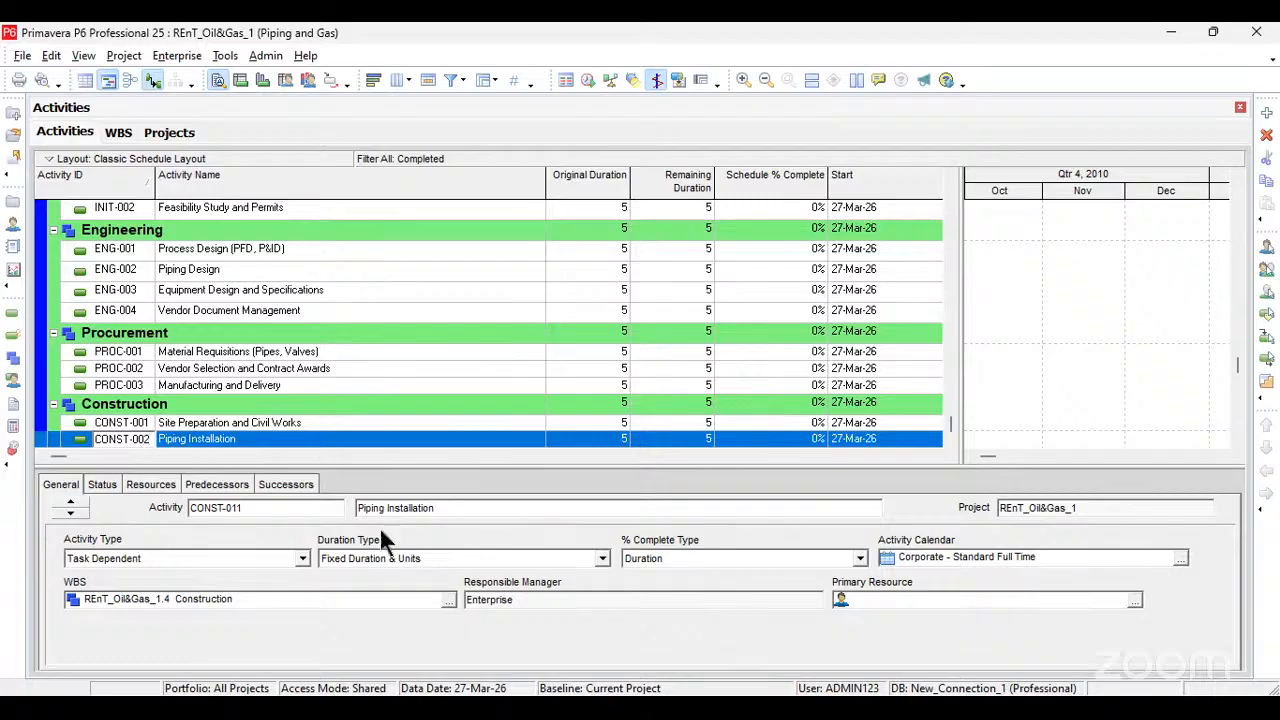
{"action": "left_click", "coordinate": [336, 439]}
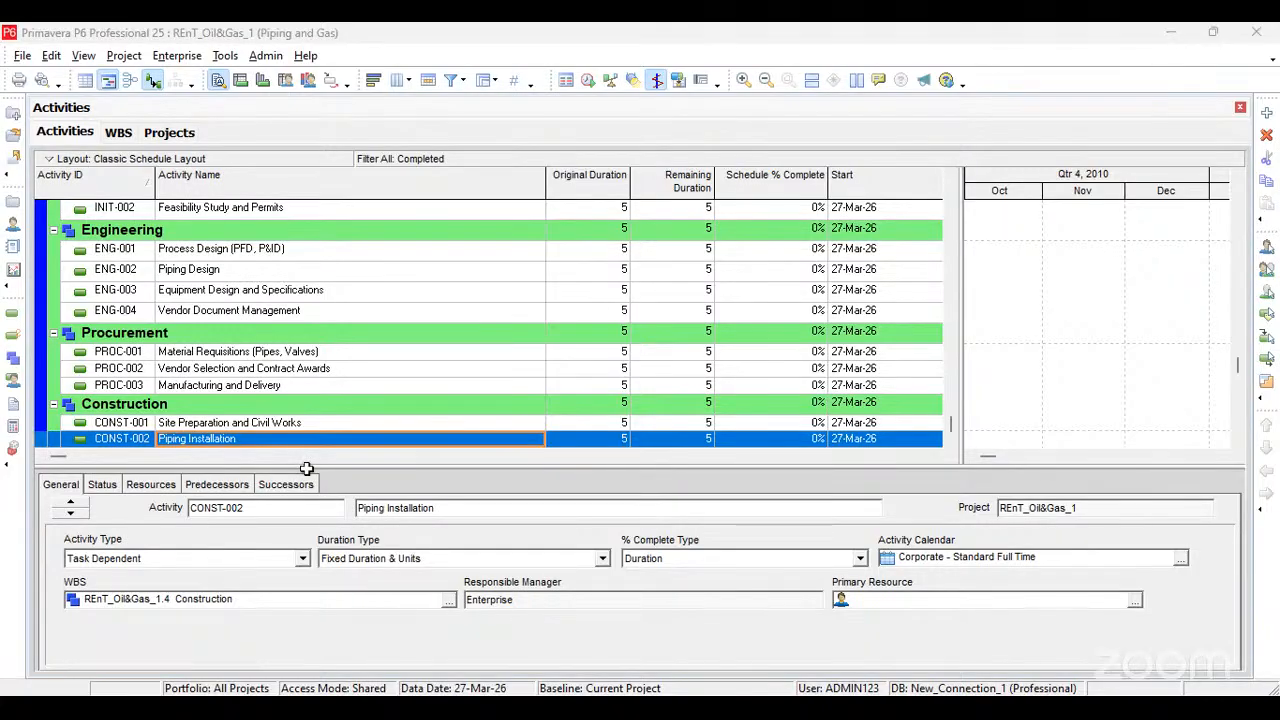
Step: Add a third Construction activity with the copied name "Equipment Installation" and set its Activity ID to CONST-003
{"action": "key", "text": "Insert"}
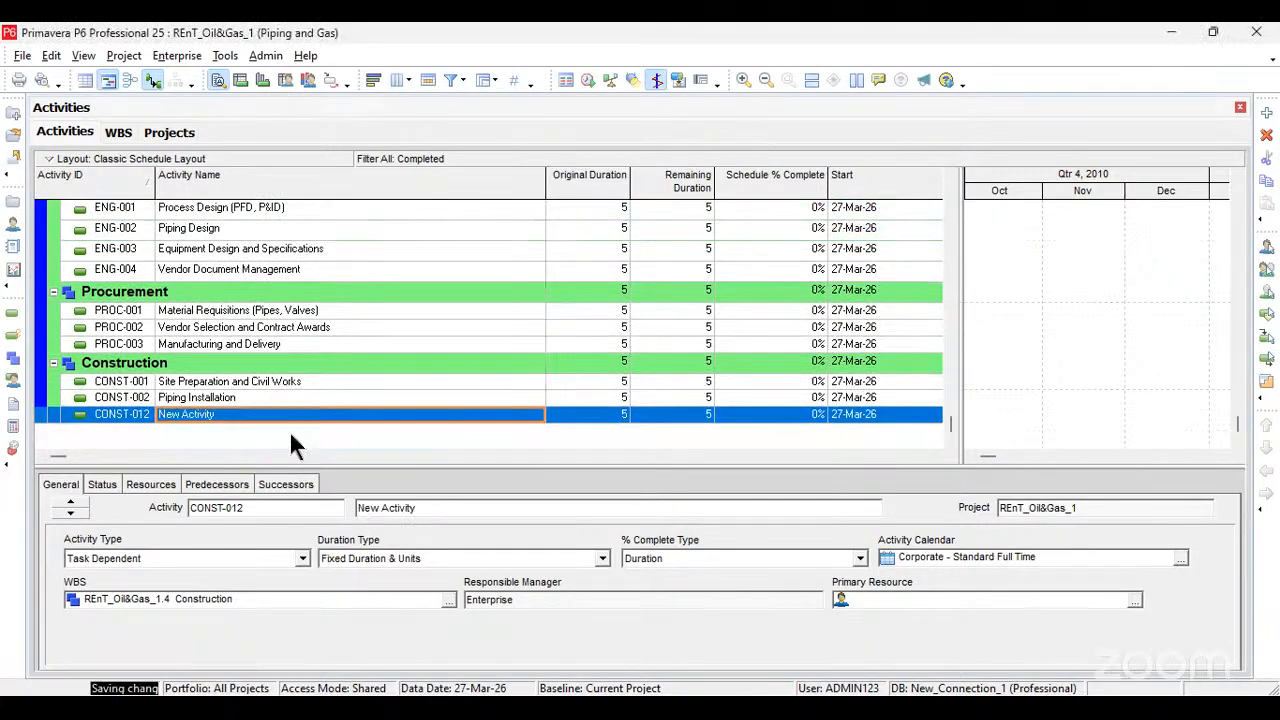
{"action": "type", "text": "Equipment Installation"}
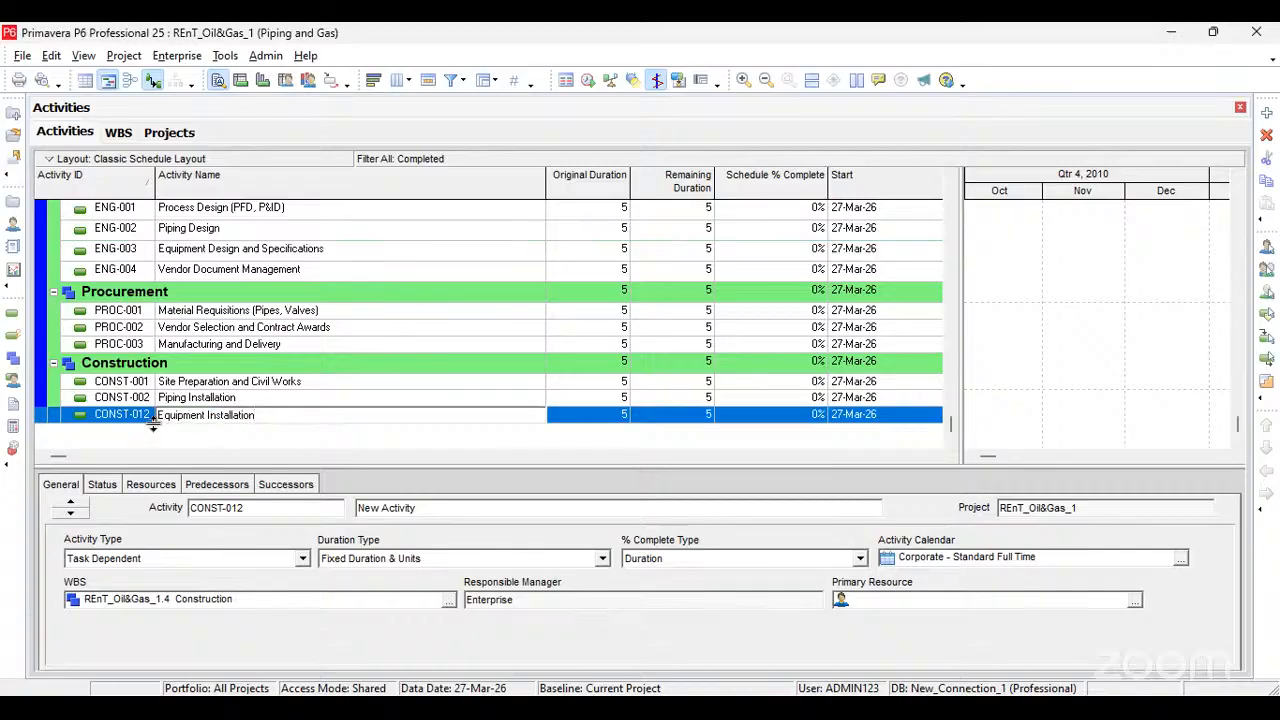
{"action": "left_click", "coordinate": [140, 415]}
{"action": "left_click", "coordinate": [142, 415]}
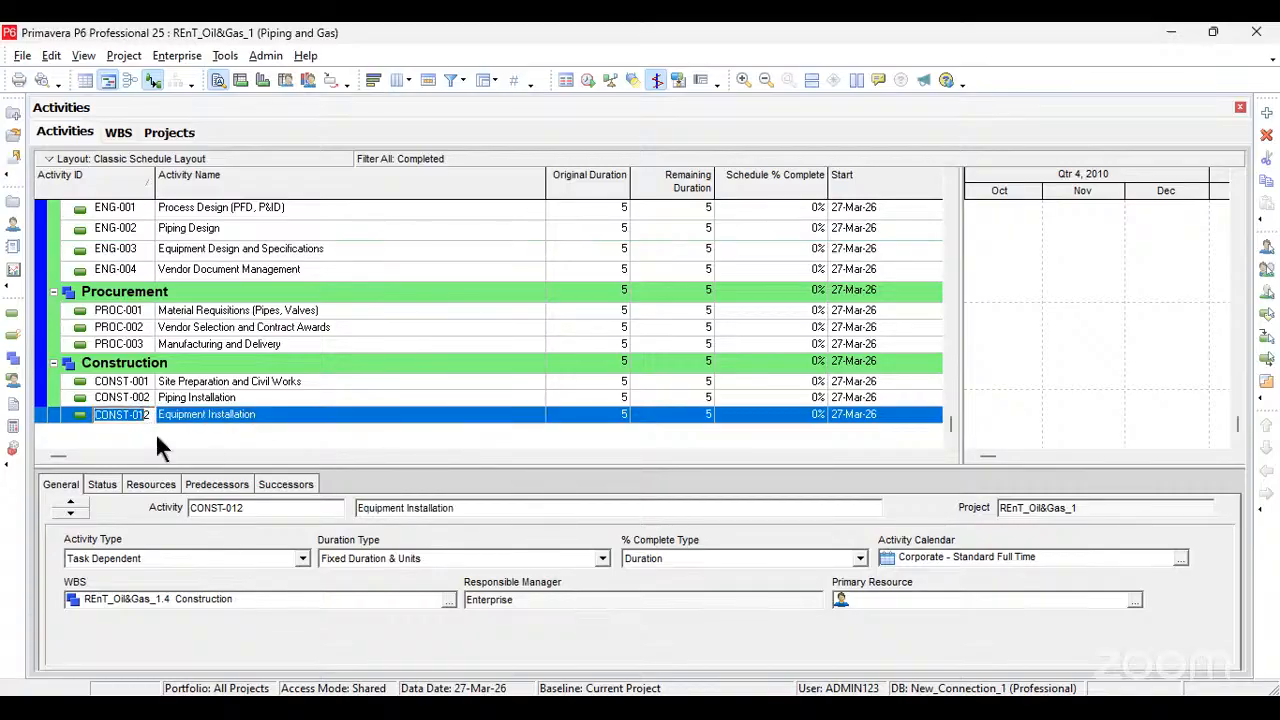
{"action": "key", "text": "End"}
{"action": "type", "text": "0"}
{"action": "key", "text": "BackSpace"}
{"action": "key", "text": "BackSpace"}
{"action": "type", "text": "03"}
{"action": "key", "text": "Tab"}
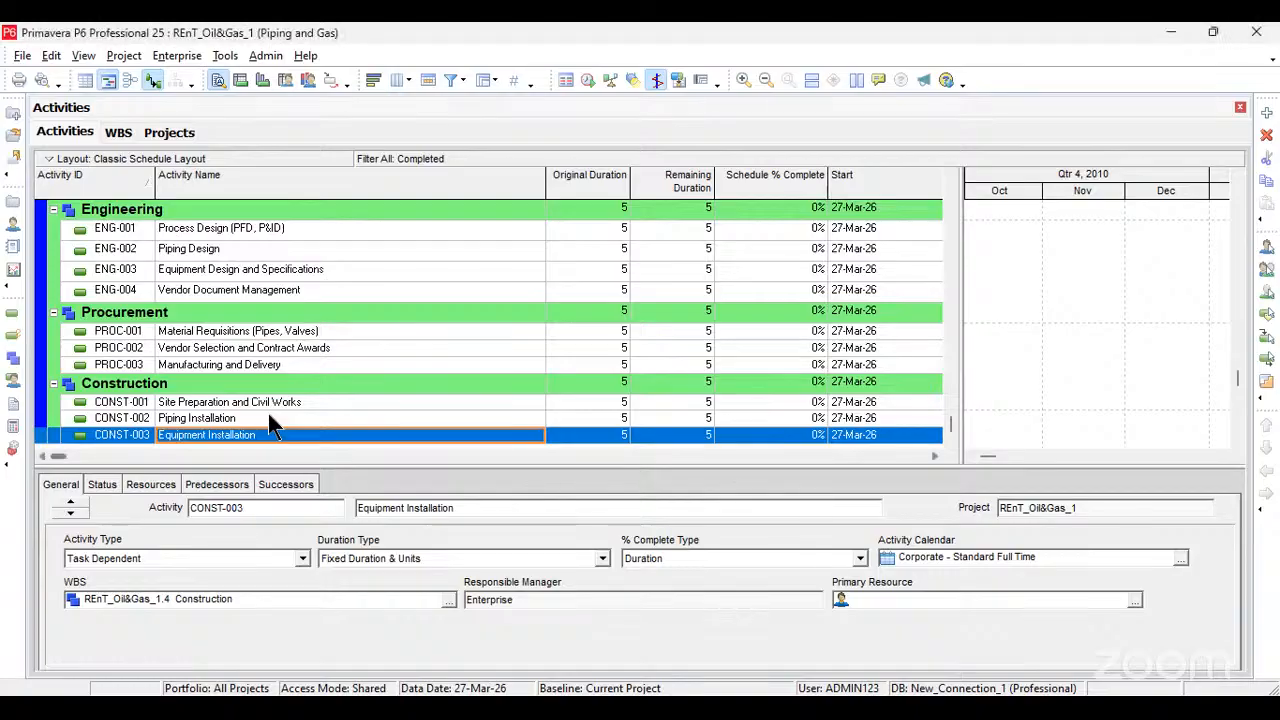
Step: Add a fourth activity under Construction and name it "Pre-Commissioning and Testing", pasting the copied name
{"action": "key", "text": "Insert"}
{"action": "left_click", "coordinate": [249, 413]}
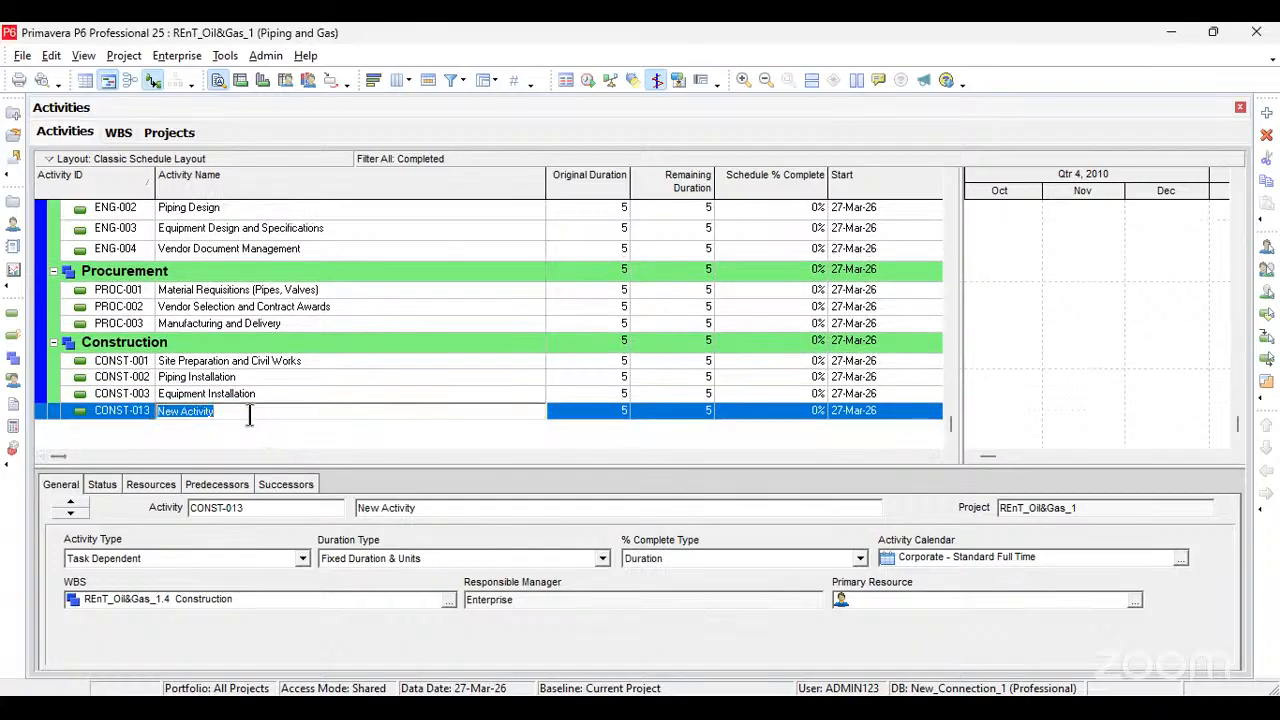
{"action": "type", "text": "Pre-Commissioning and Testing"}
{"action": "key", "text": "Return"}
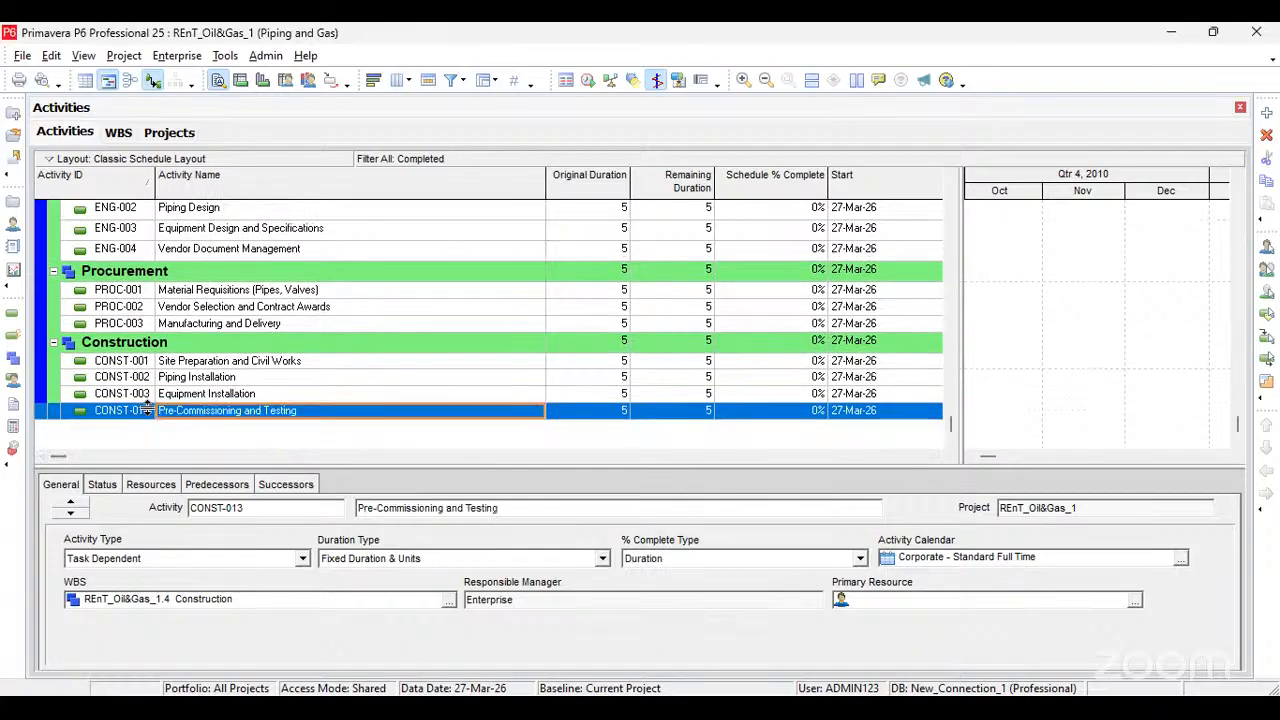
{"action": "left_click", "coordinate": [147, 410]}
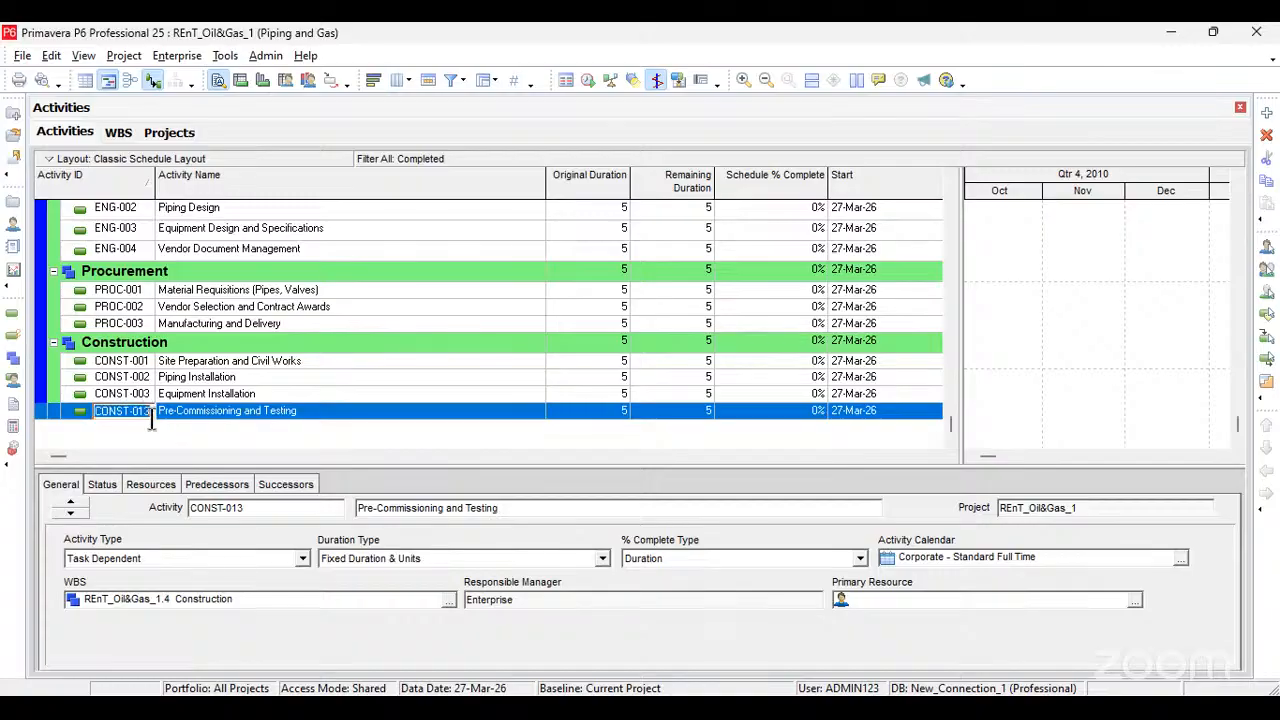
{"action": "key", "text": "BackSpace"}
{"action": "key", "text": "Return"}
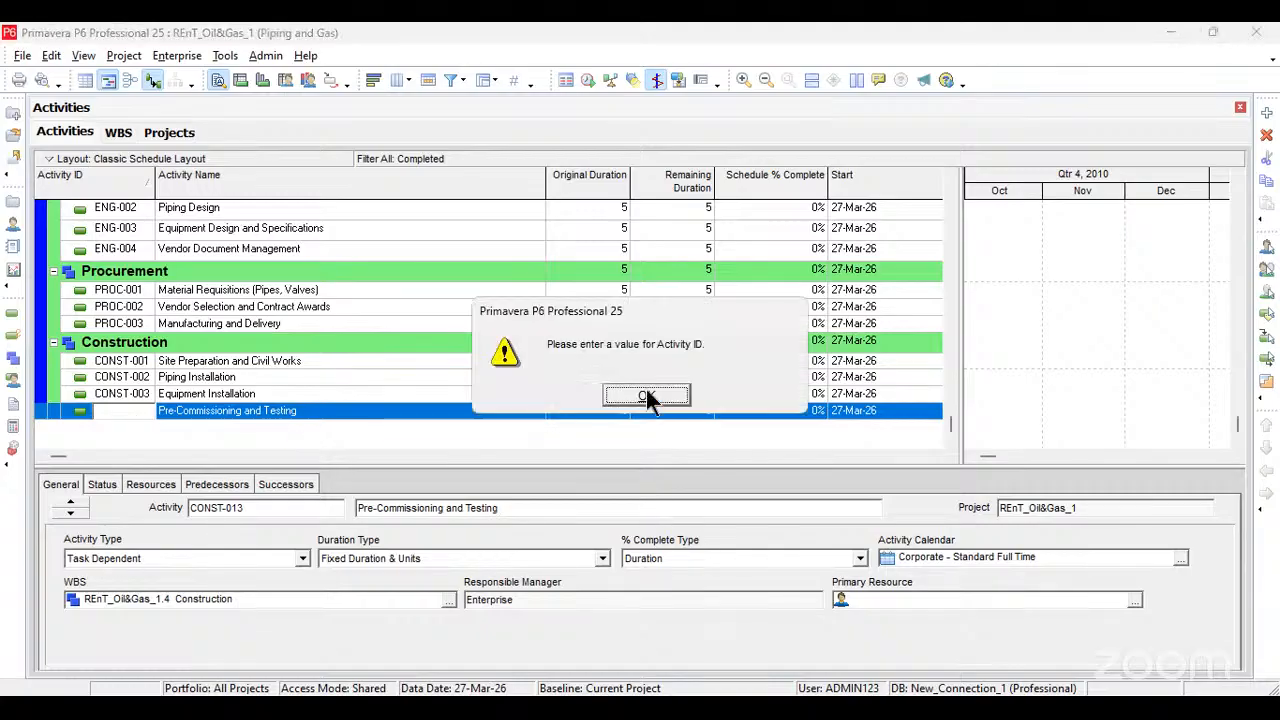
{"action": "left_click", "coordinate": [646, 389]}
Step: Change the Activity ID of Pre-Commissioning and Testing to CONST-004
{"action": "left_click", "coordinate": [140, 411]}
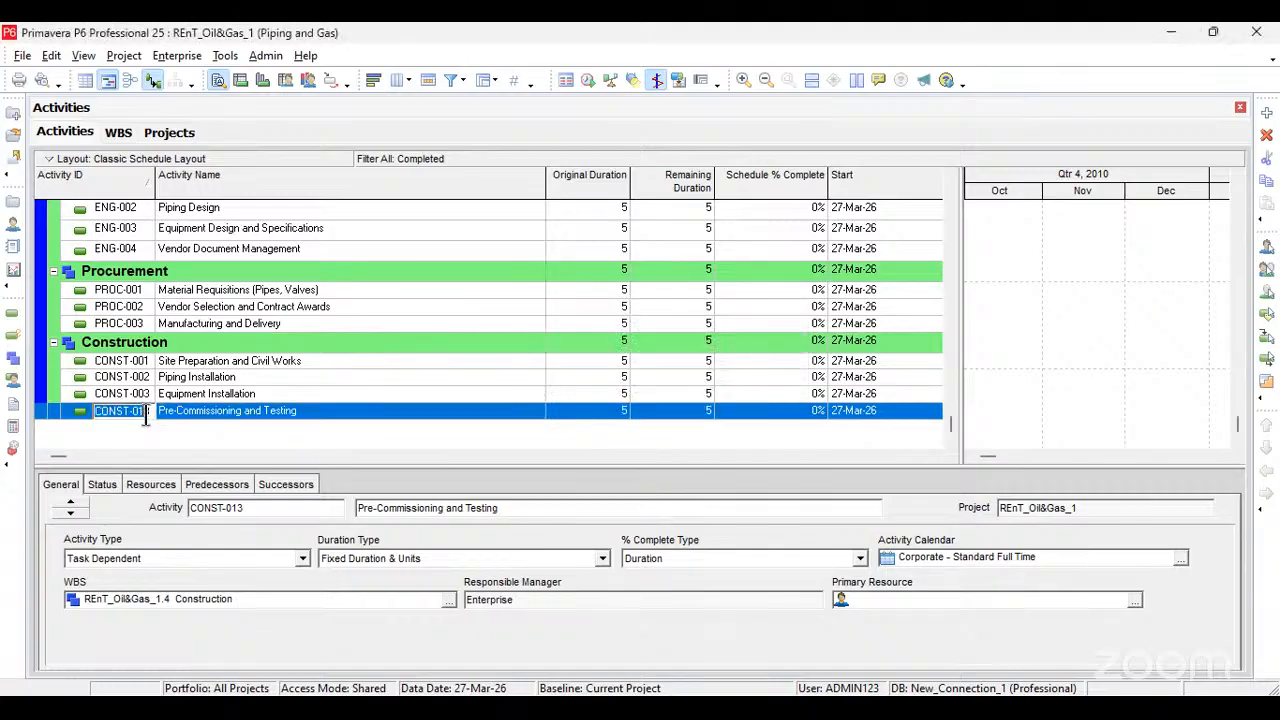
{"action": "key", "text": "End"}
{"action": "key", "text": "BackSpace"}
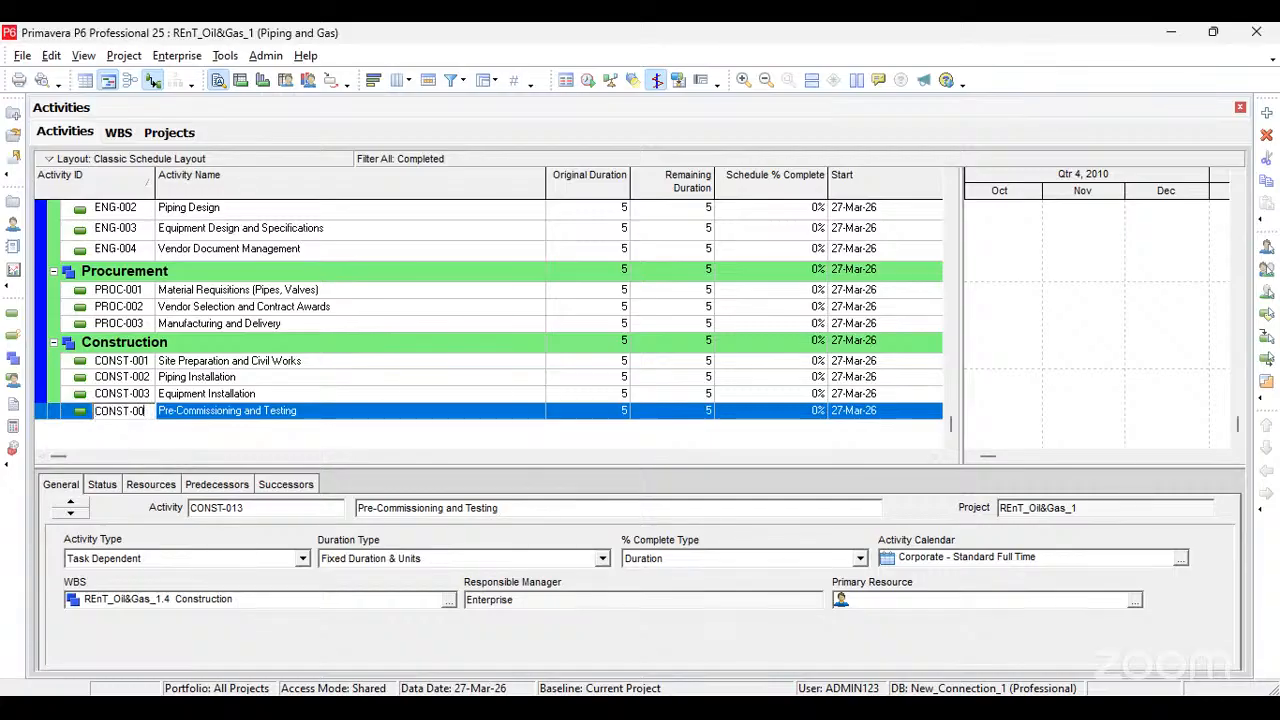
{"action": "type", "text": "4"}
{"action": "left_click", "coordinate": [309, 411]}
Step: Add a WBS element named "Commisioning" to the project and outdent it to the same level as Construction
{"action": "scroll", "coordinate": [274, 306], "scroll_direction": "up", "scroll_amount": 3}
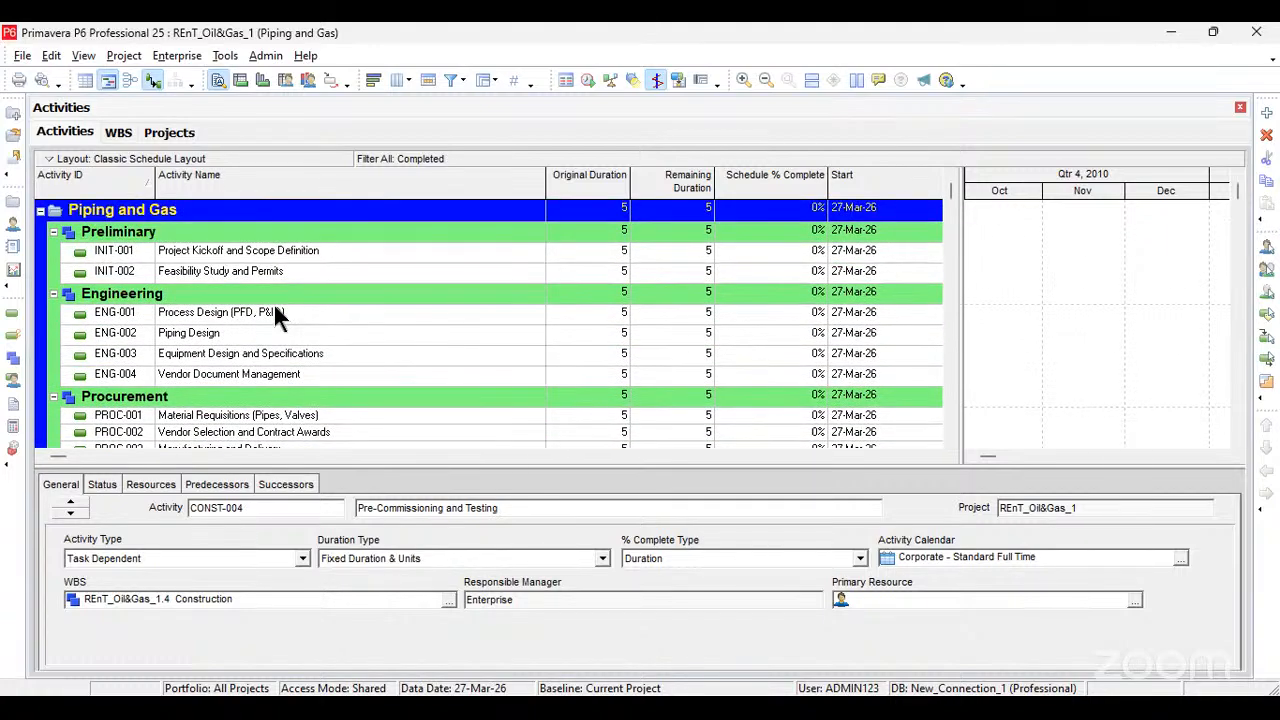
{"action": "scroll", "coordinate": [273, 312], "scroll_direction": "down", "scroll_amount": 3}
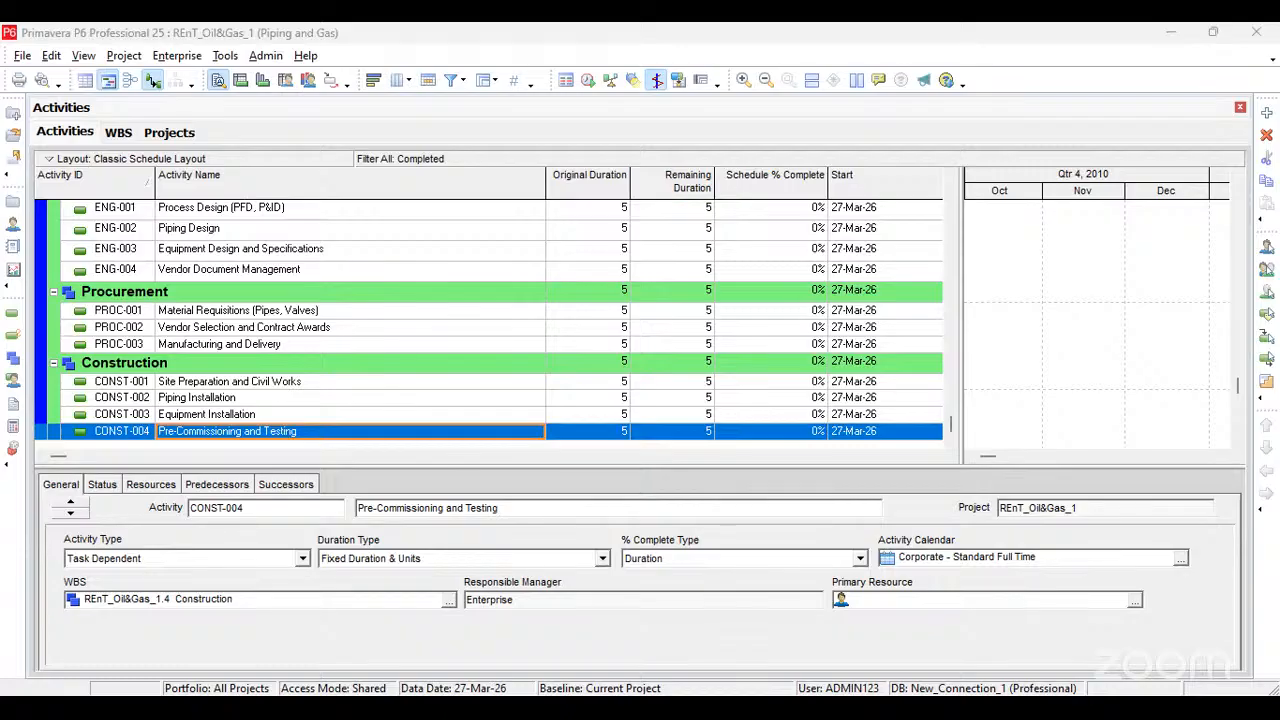
{"action": "scroll", "coordinate": [257, 343], "scroll_direction": "up", "scroll_amount": 3}
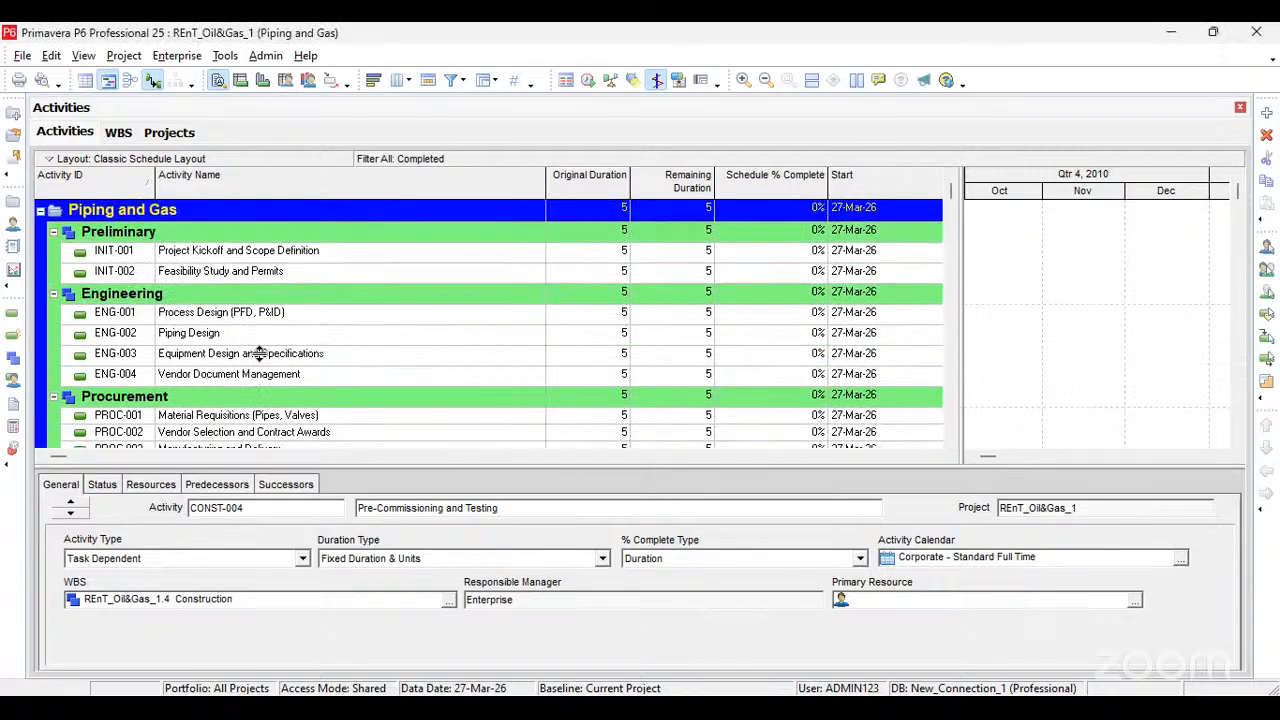
{"action": "left_click", "coordinate": [116, 132]}
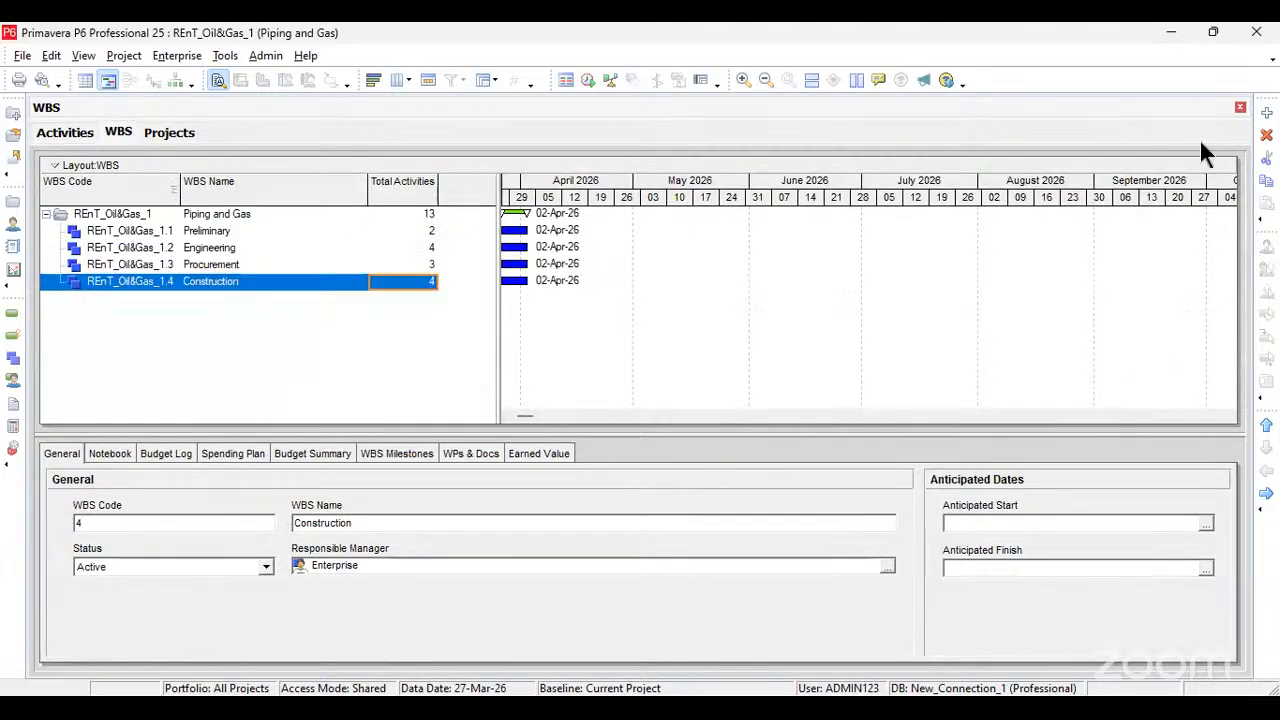
{"action": "key", "text": "Insert"}
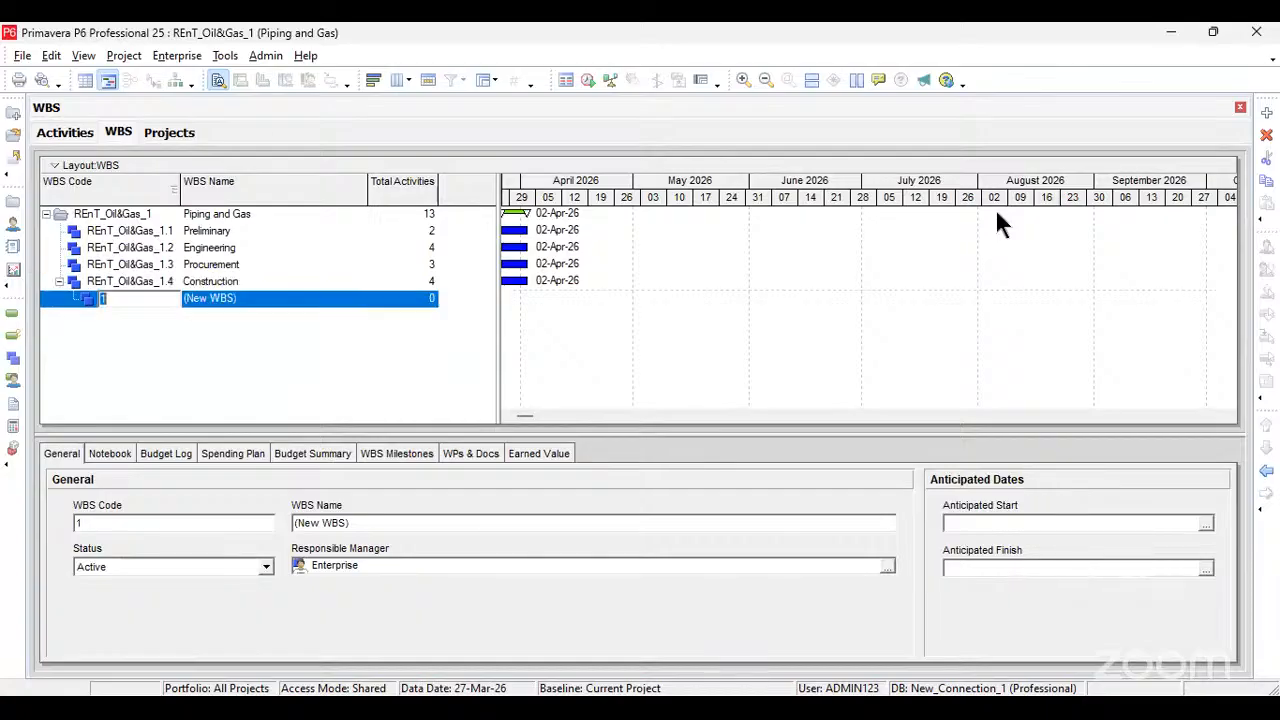
{"action": "left_click", "coordinate": [240, 297]}
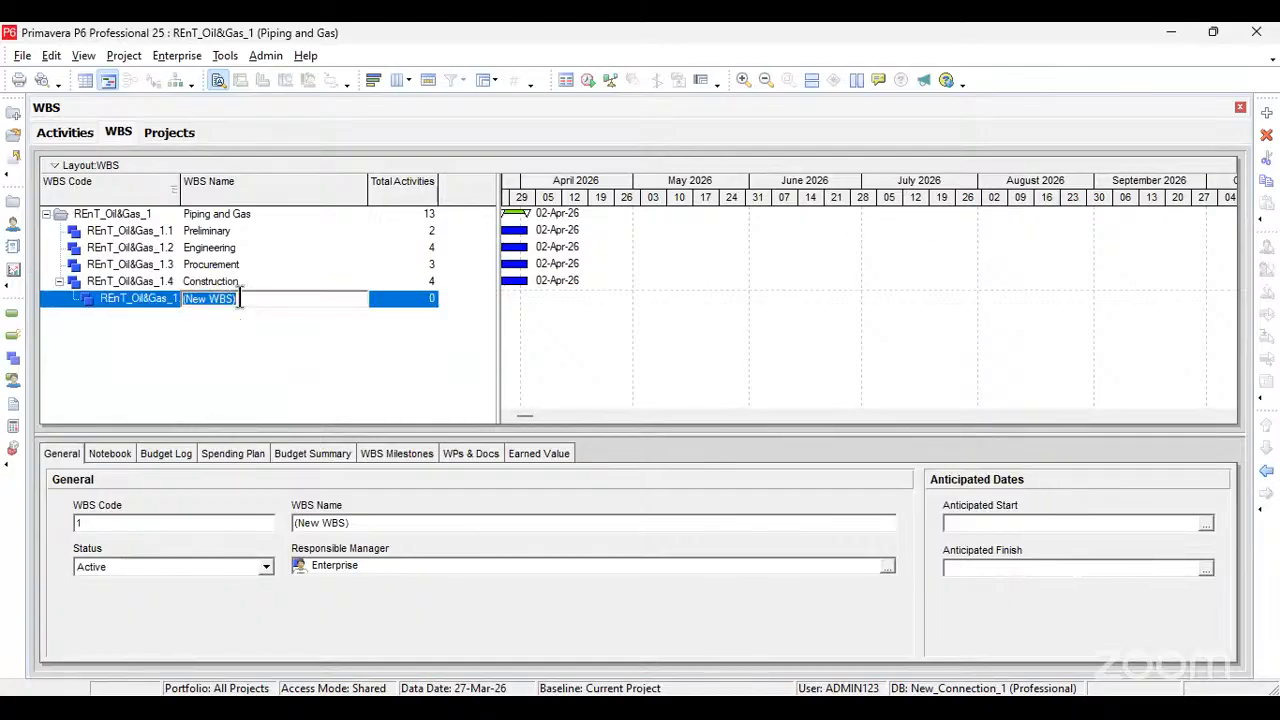
{"action": "type", "text": "C"}
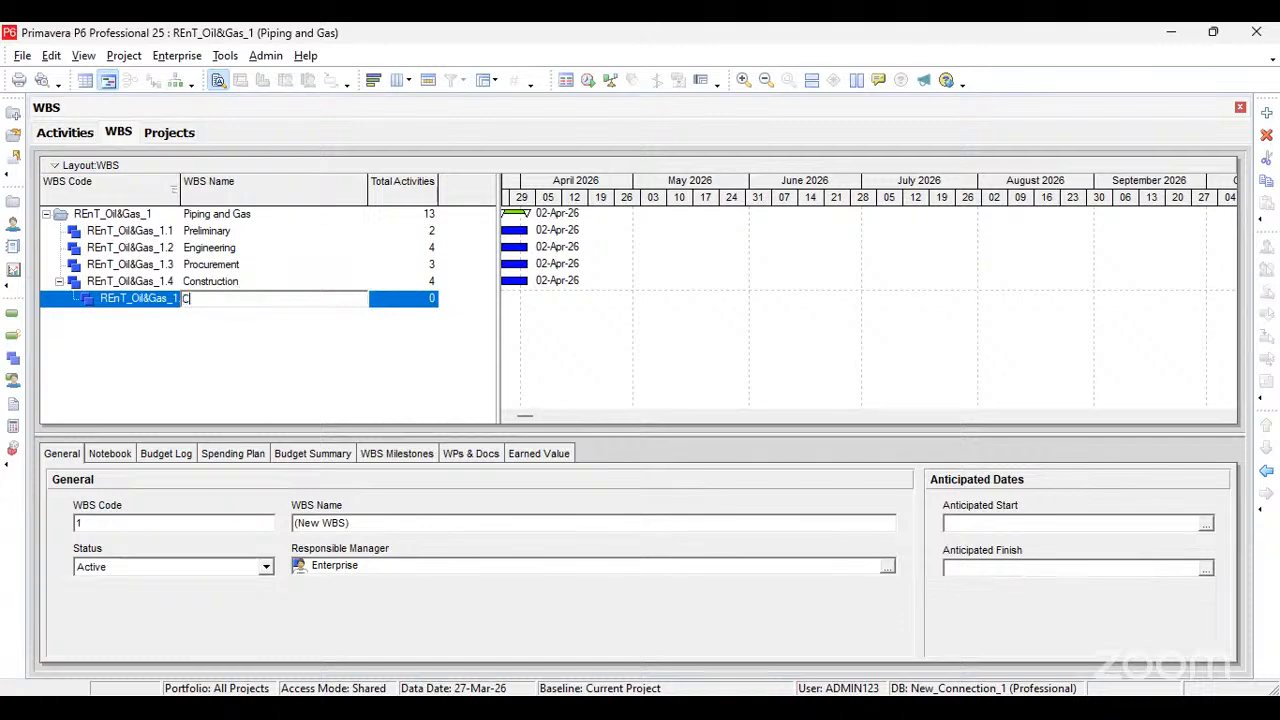
{"action": "type", "text": "ommisioning"}
{"action": "left_click", "coordinate": [313, 326]}
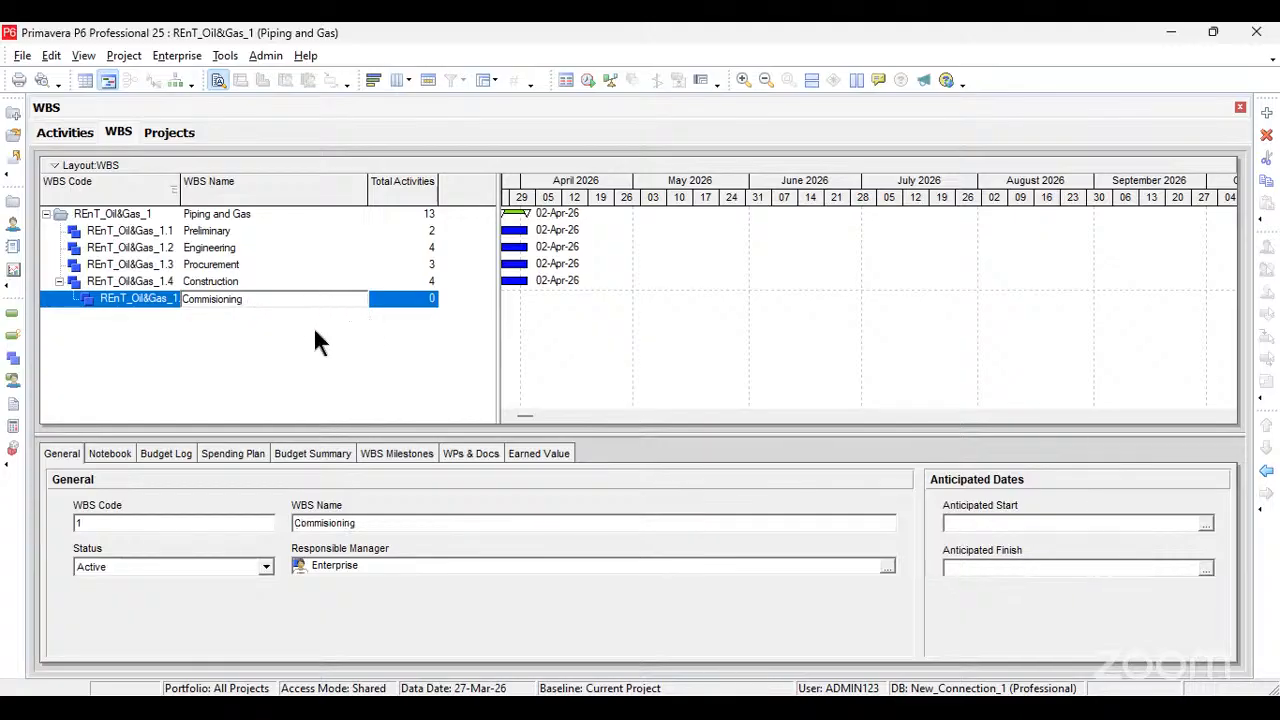
{"action": "left_click", "coordinate": [1264, 472]}
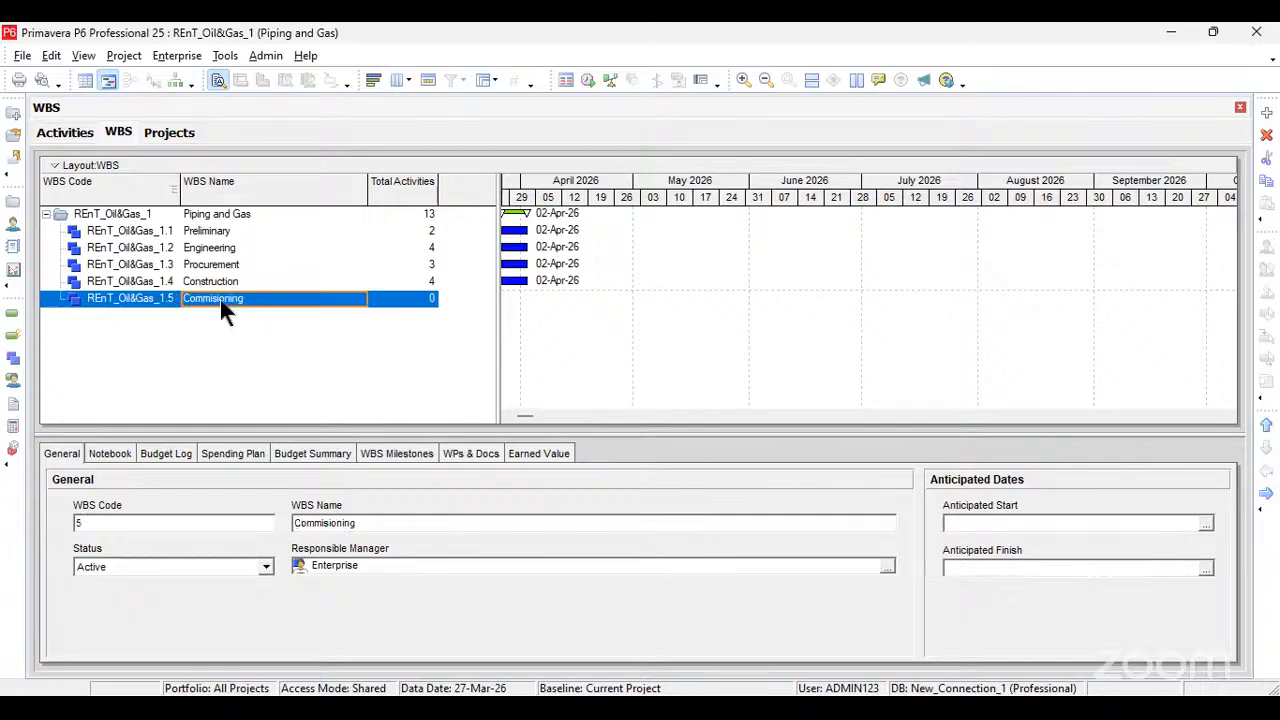
Step: Refresh the project data and return to the Activities view
{"action": "left_click", "coordinate": [22, 55]}
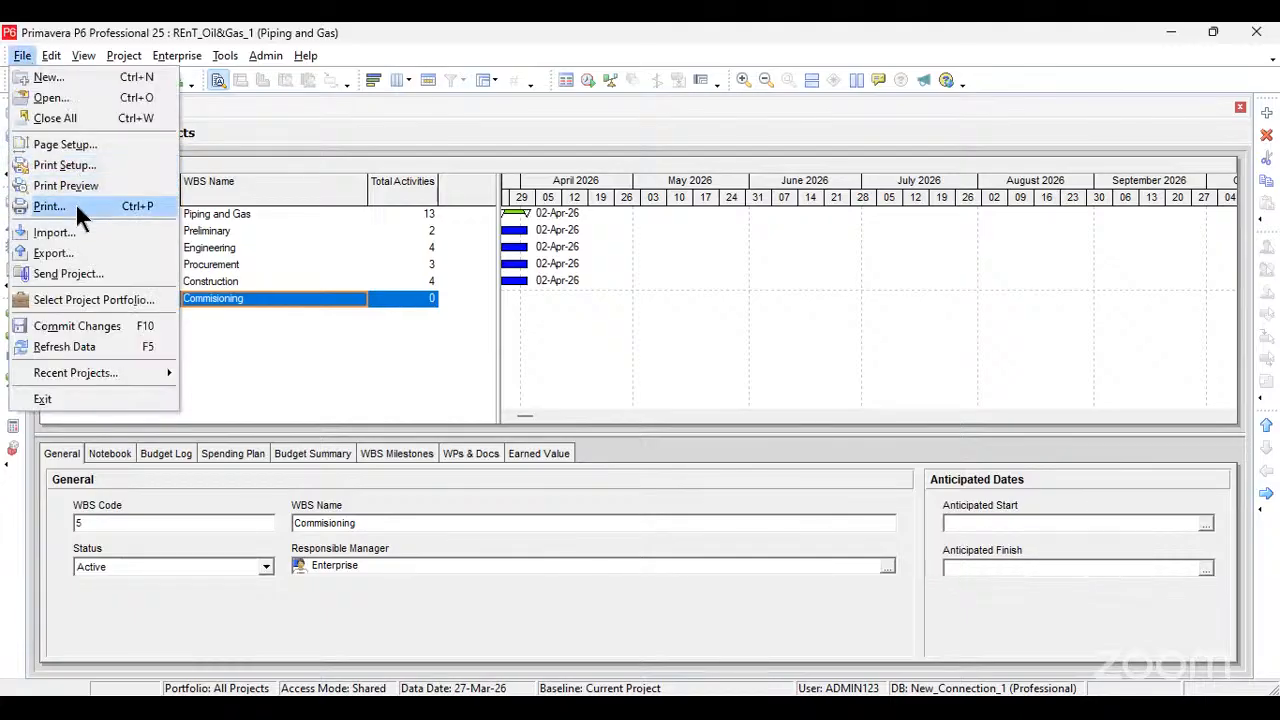
{"action": "left_click", "coordinate": [62, 346]}
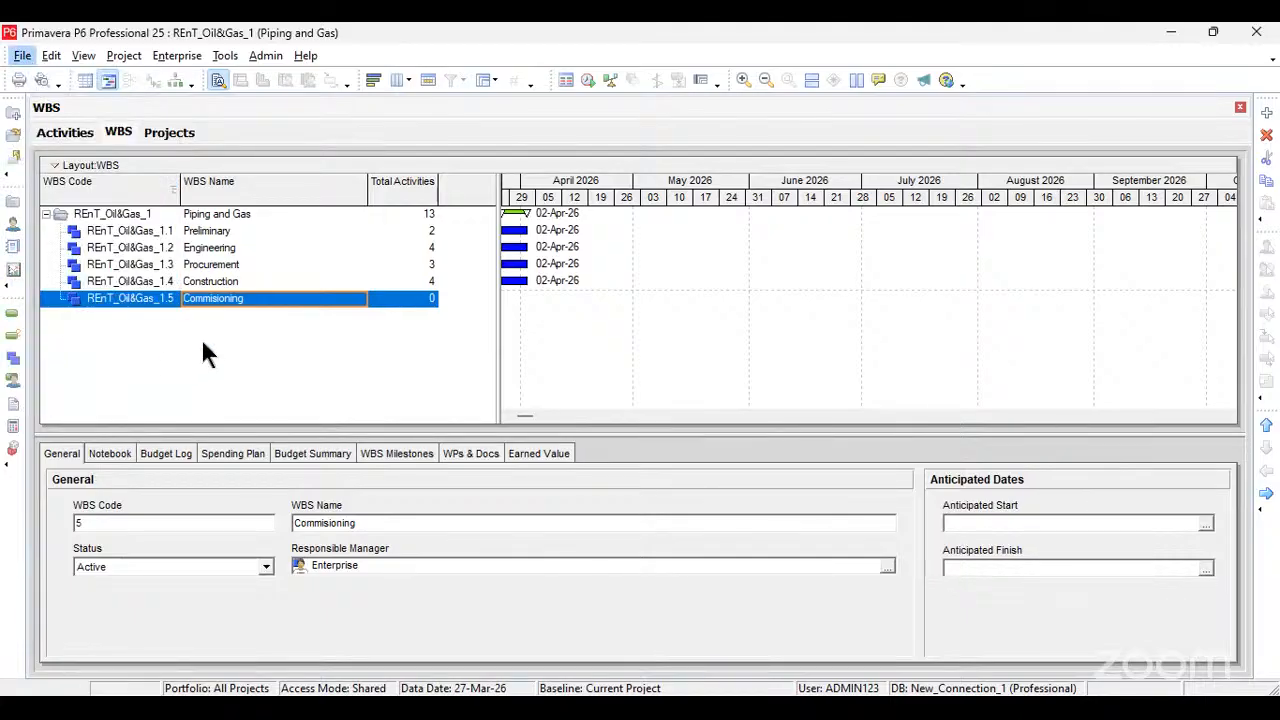
{"action": "left_click", "coordinate": [131, 54]}
{"action": "left_click", "coordinate": [140, 77]}
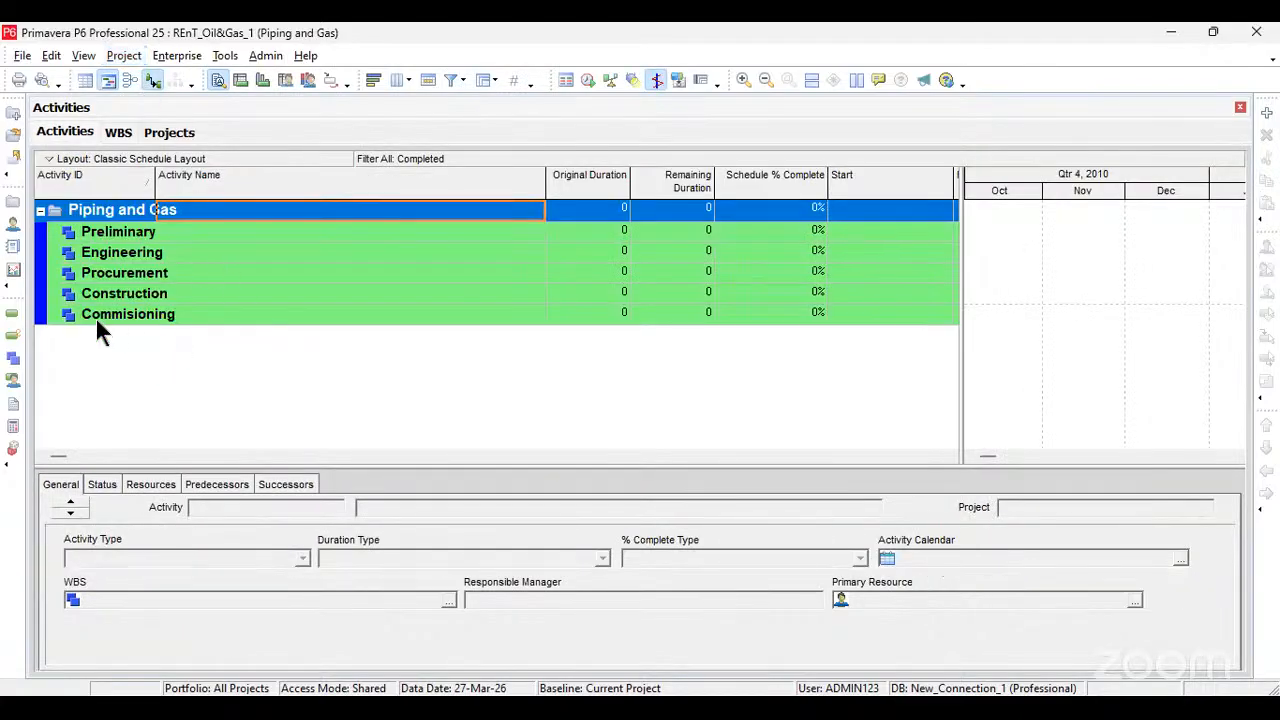
Step: Select the Preliminary WBS section and refresh the data again in the Activities view
{"action": "left_click", "coordinate": [108, 231]}
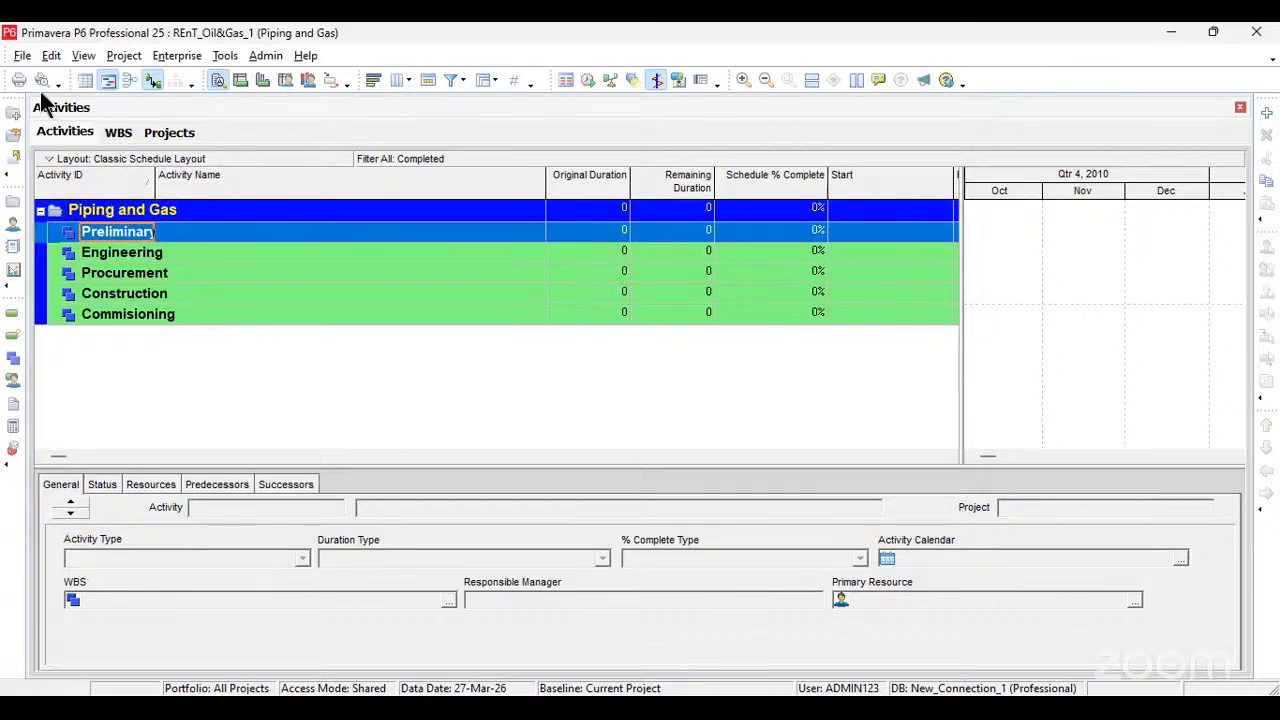
{"action": "left_click", "coordinate": [22, 55]}
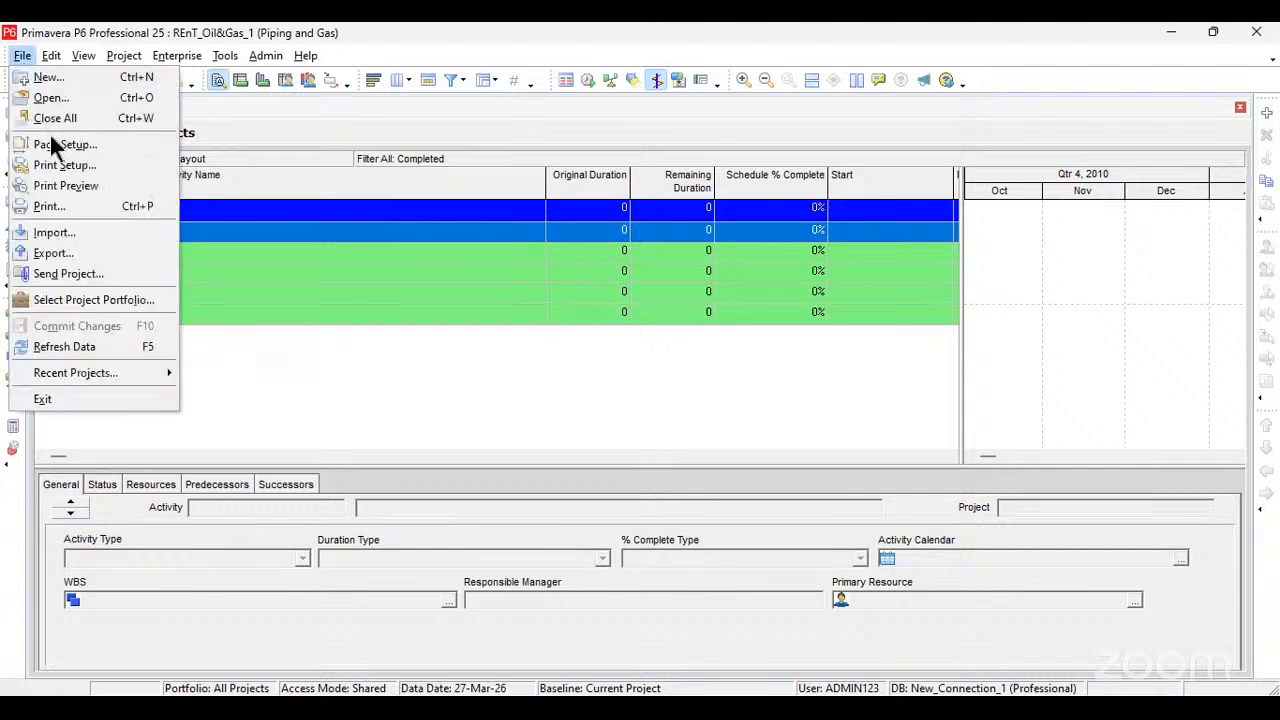
{"action": "left_click", "coordinate": [66, 340]}
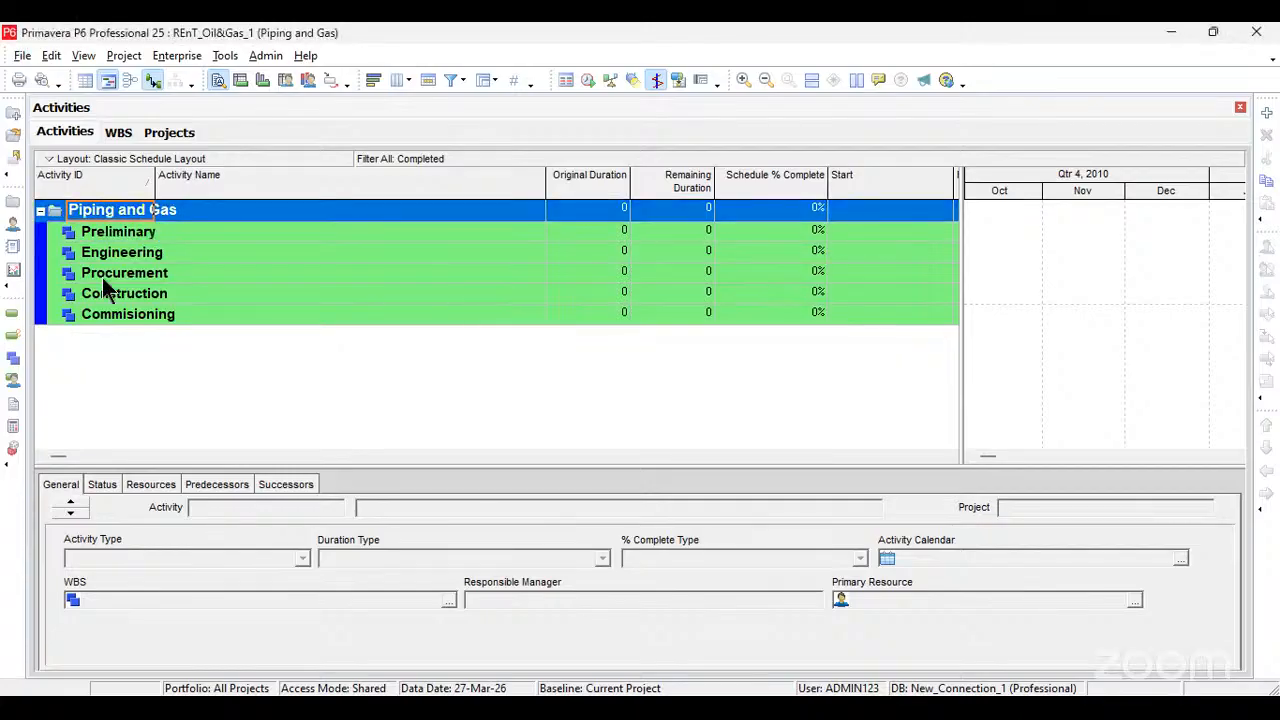
Step: Check the Piping and Gas project's entries in the WBS, Activities and Projects views
{"action": "left_click", "coordinate": [116, 133]}
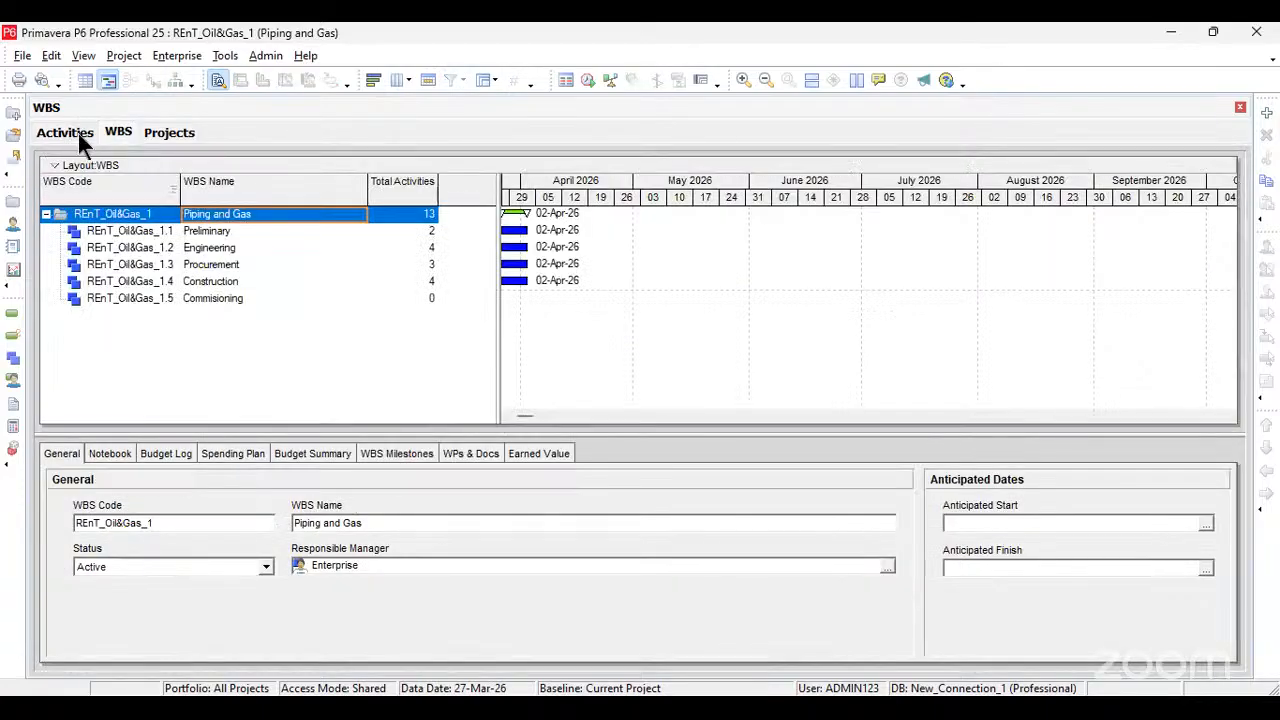
{"action": "left_click", "coordinate": [78, 133]}
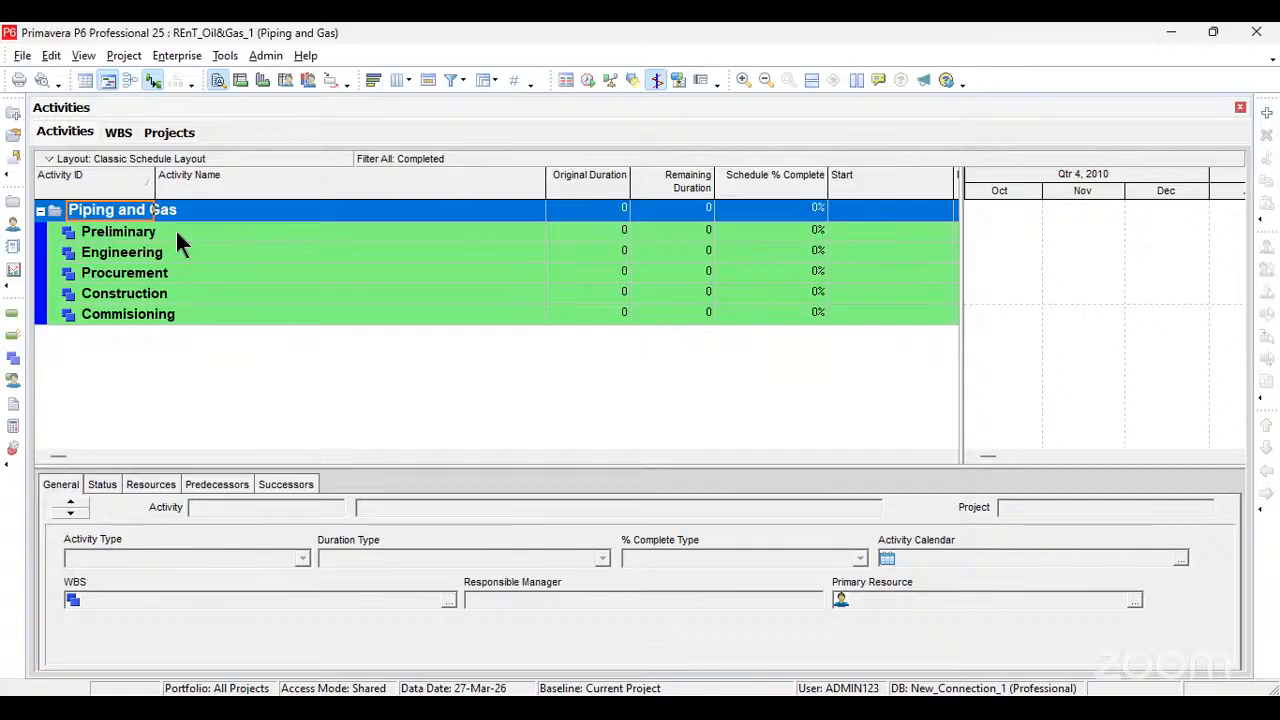
{"action": "left_click", "coordinate": [159, 135]}
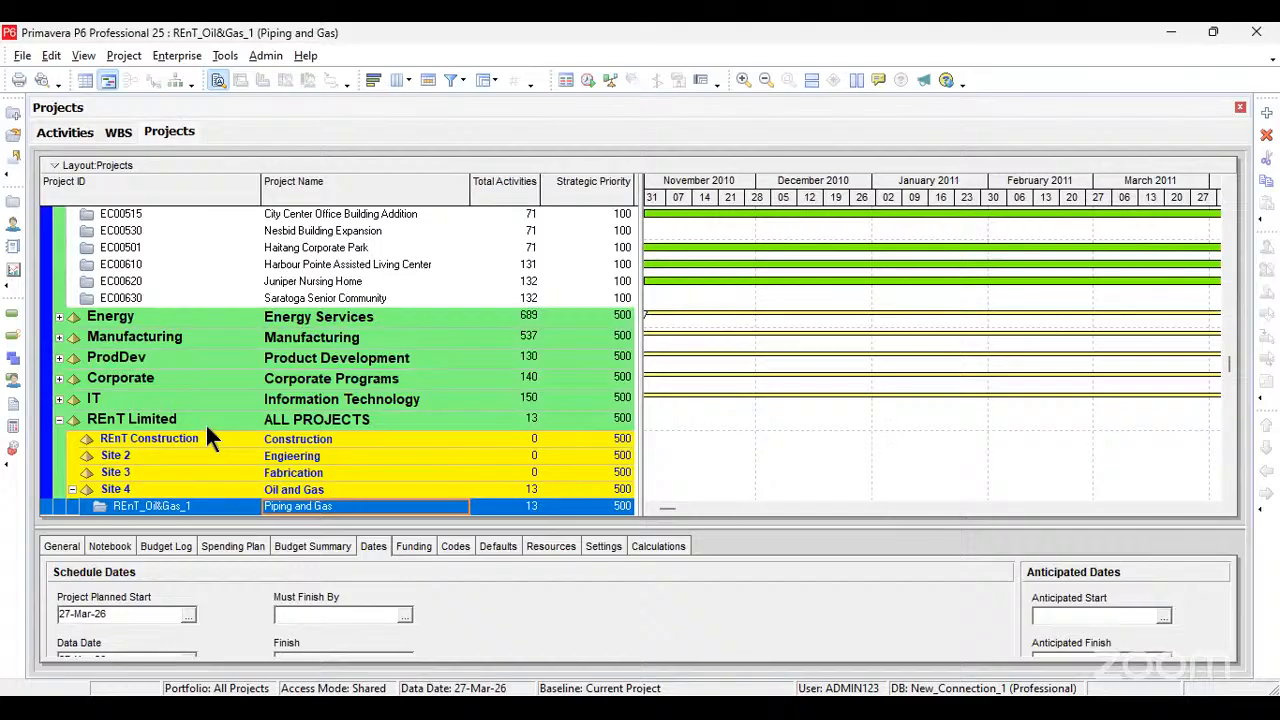
Step: Open the REnT_Oil&Gas_1 project and check its sections in the Activities and WBS views
{"action": "right_click", "coordinate": [236, 505]}
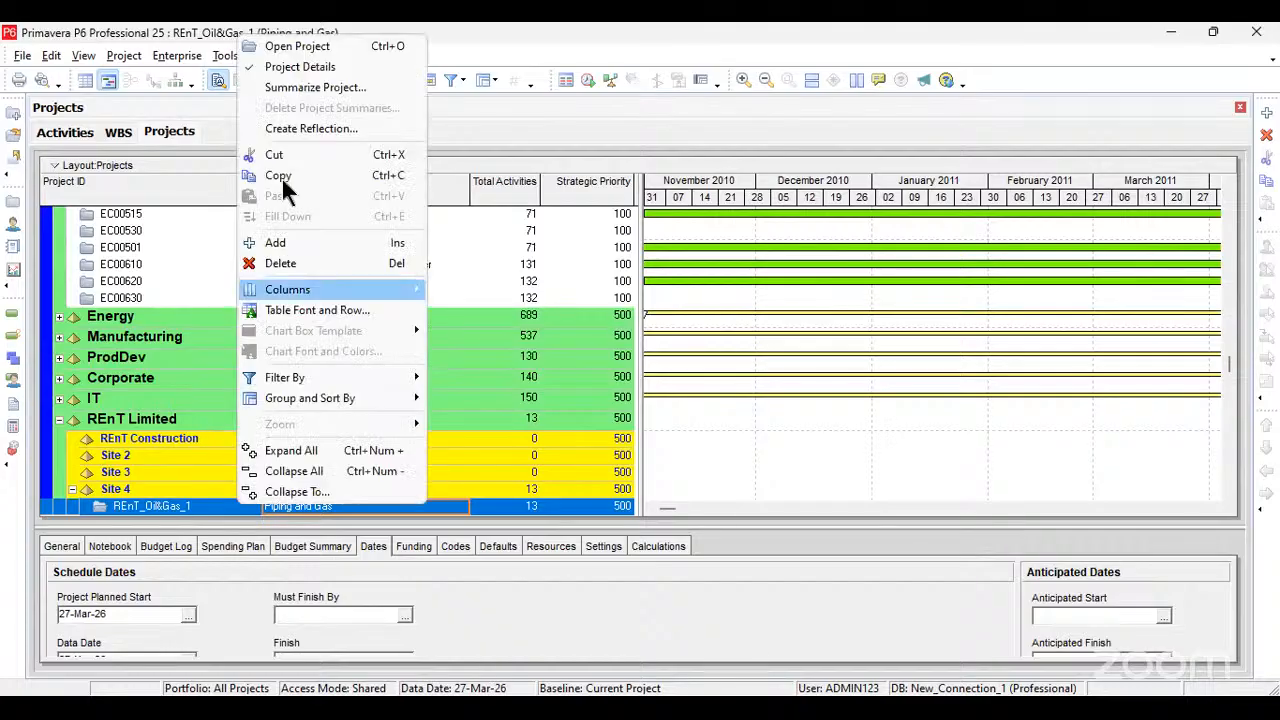
{"action": "left_click", "coordinate": [289, 46]}
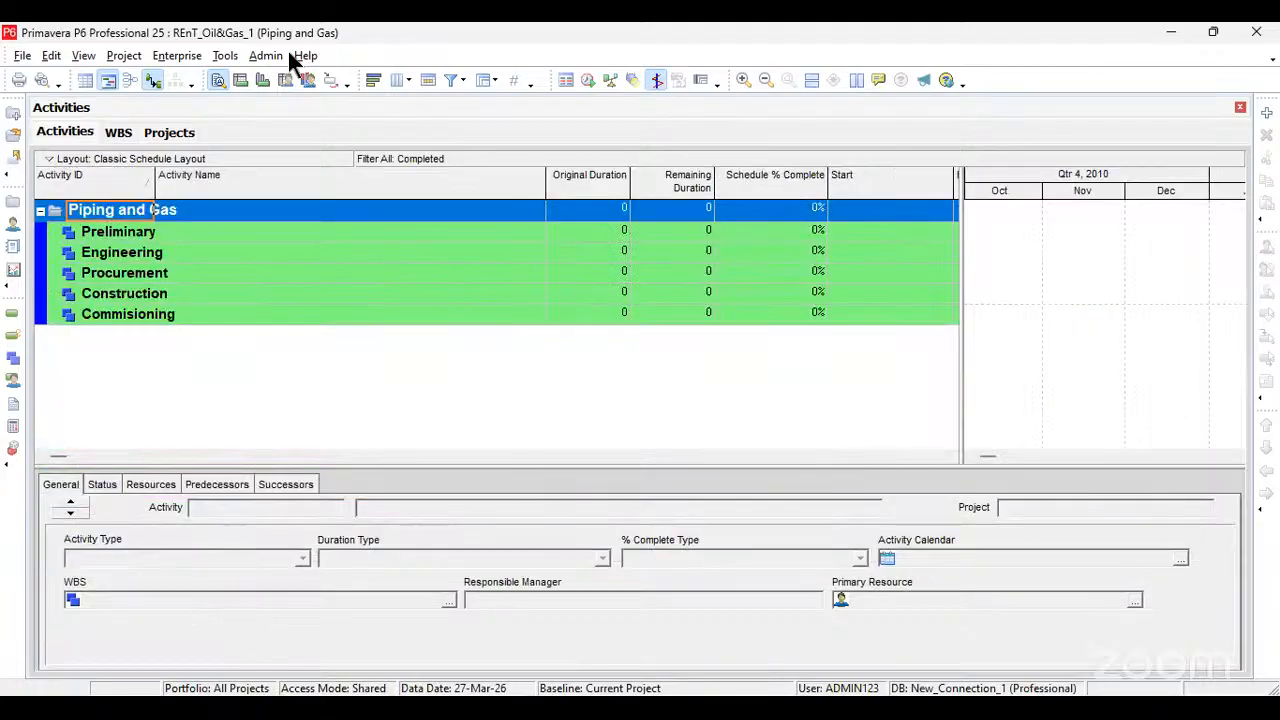
{"action": "left_click", "coordinate": [160, 233]}
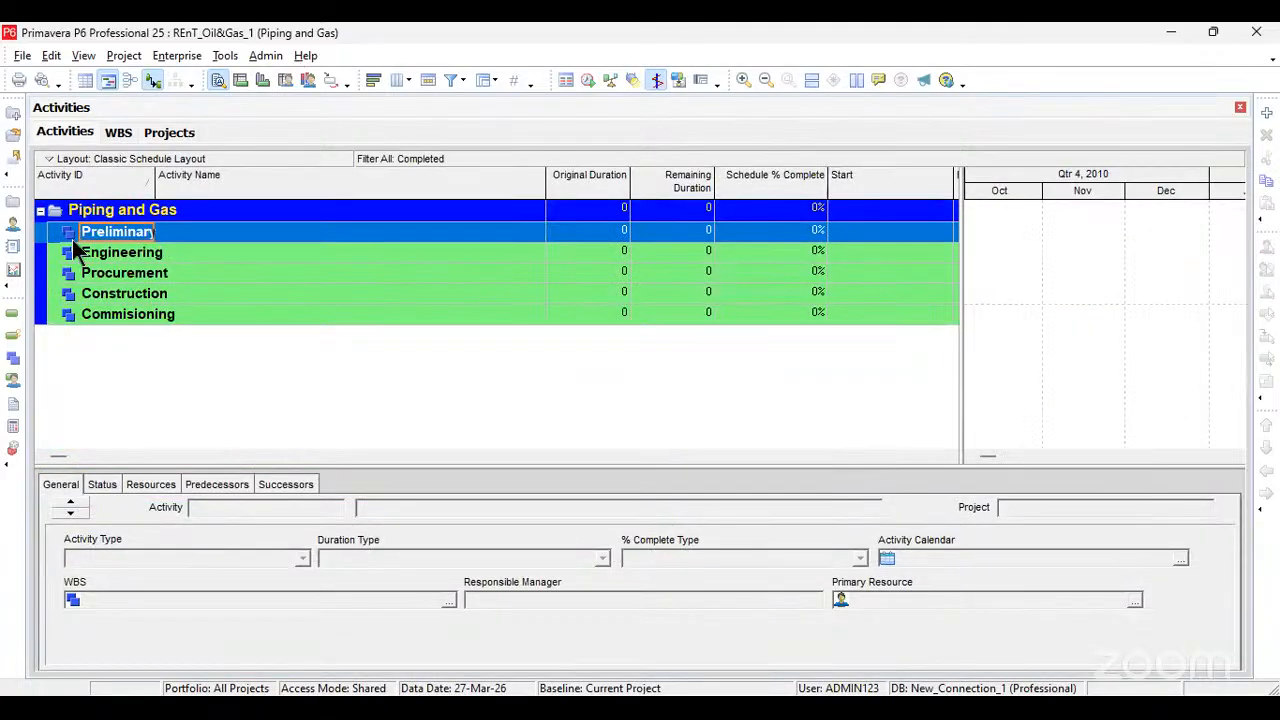
{"action": "left_click", "coordinate": [160, 253]}
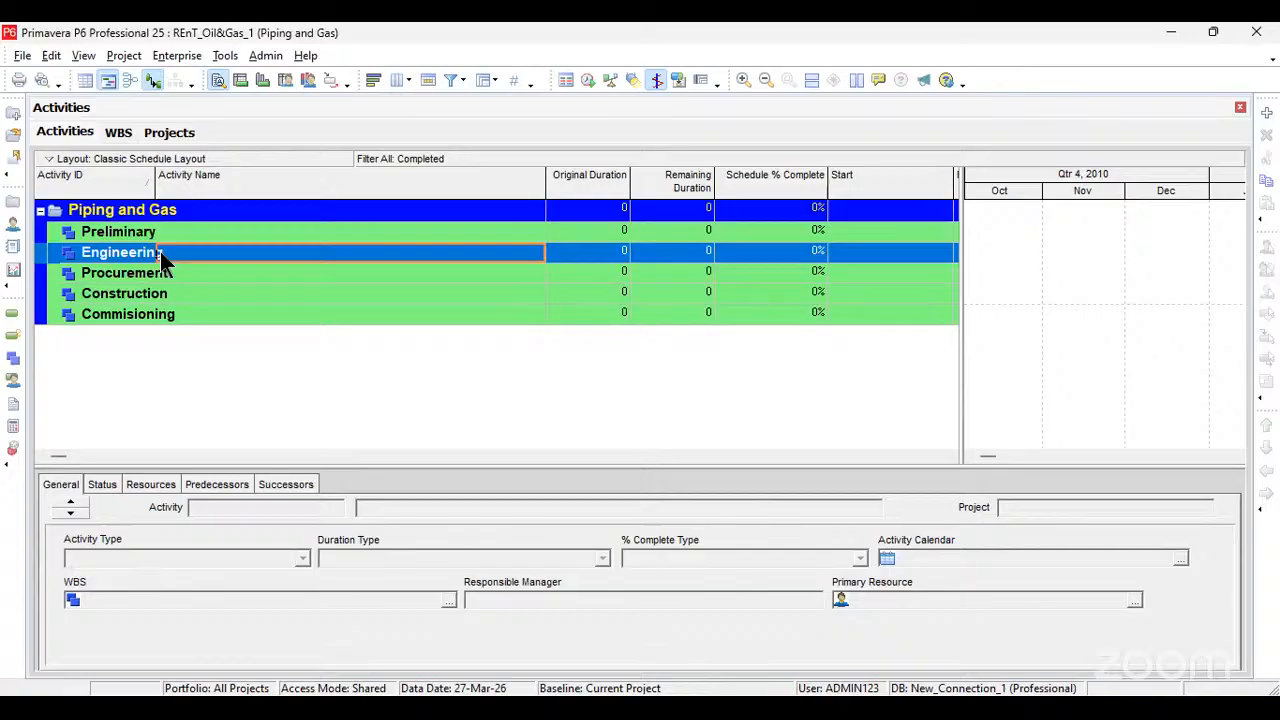
{"action": "left_click", "coordinate": [126, 135]}
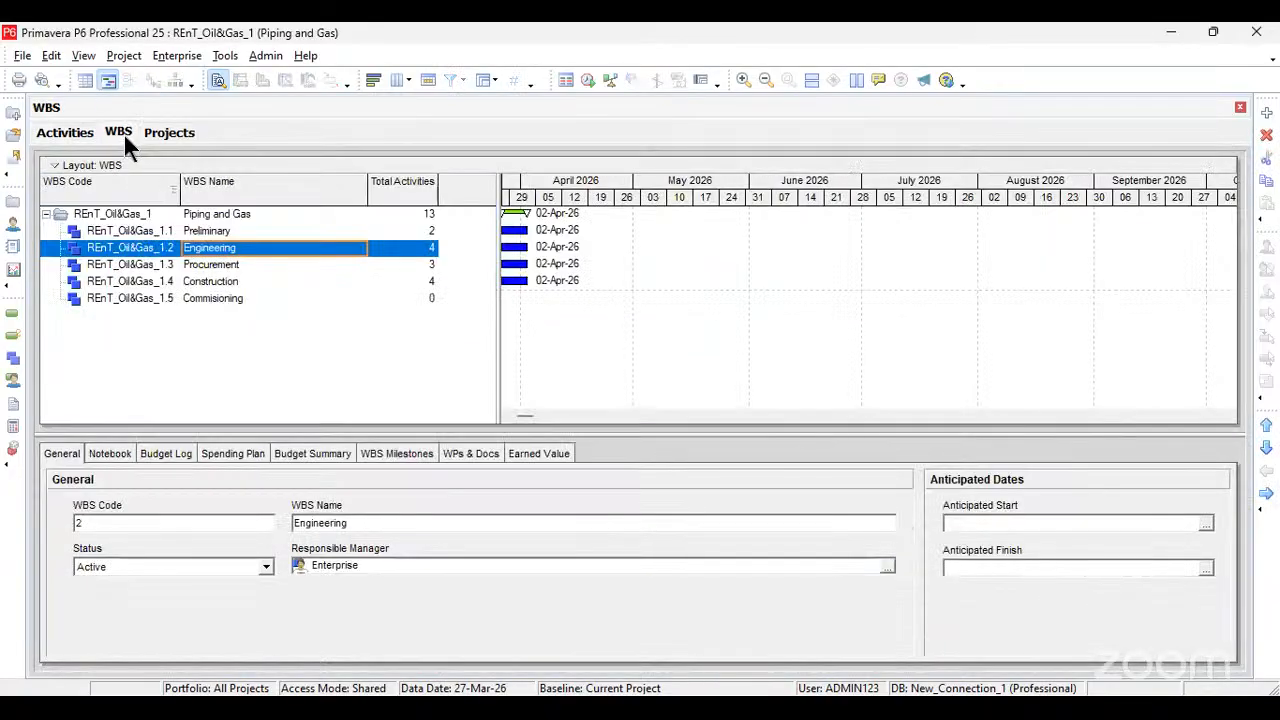
{"action": "left_click", "coordinate": [66, 133]}
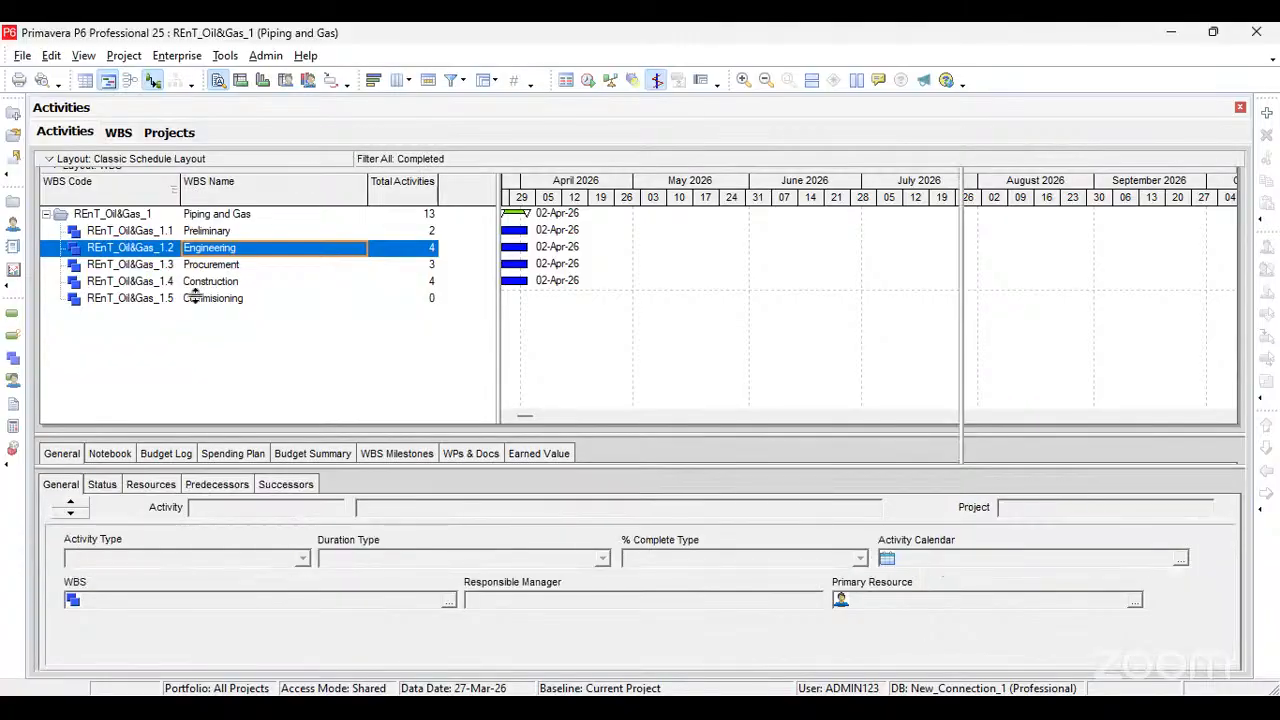
{"action": "left_click", "coordinate": [163, 316]}
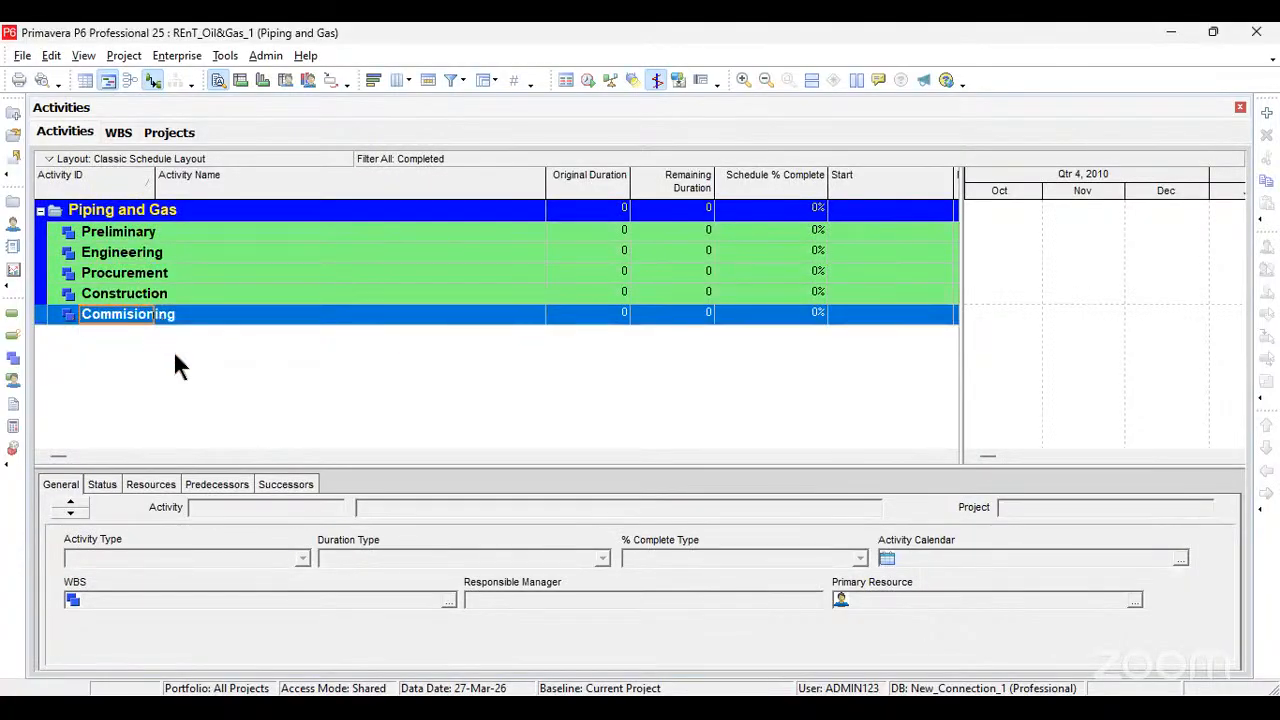
{"action": "right_click", "coordinate": [234, 364]}
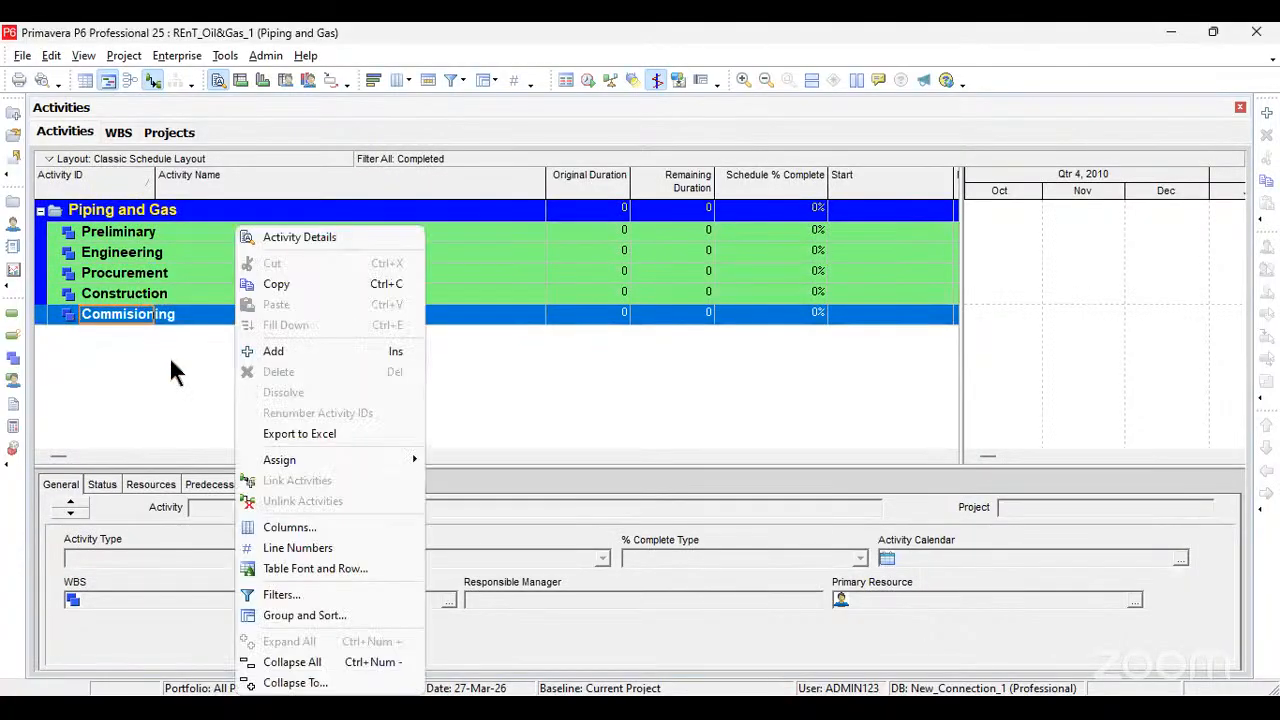
{"action": "left_click", "coordinate": [170, 358]}
{"action": "left_click", "coordinate": [128, 233]}
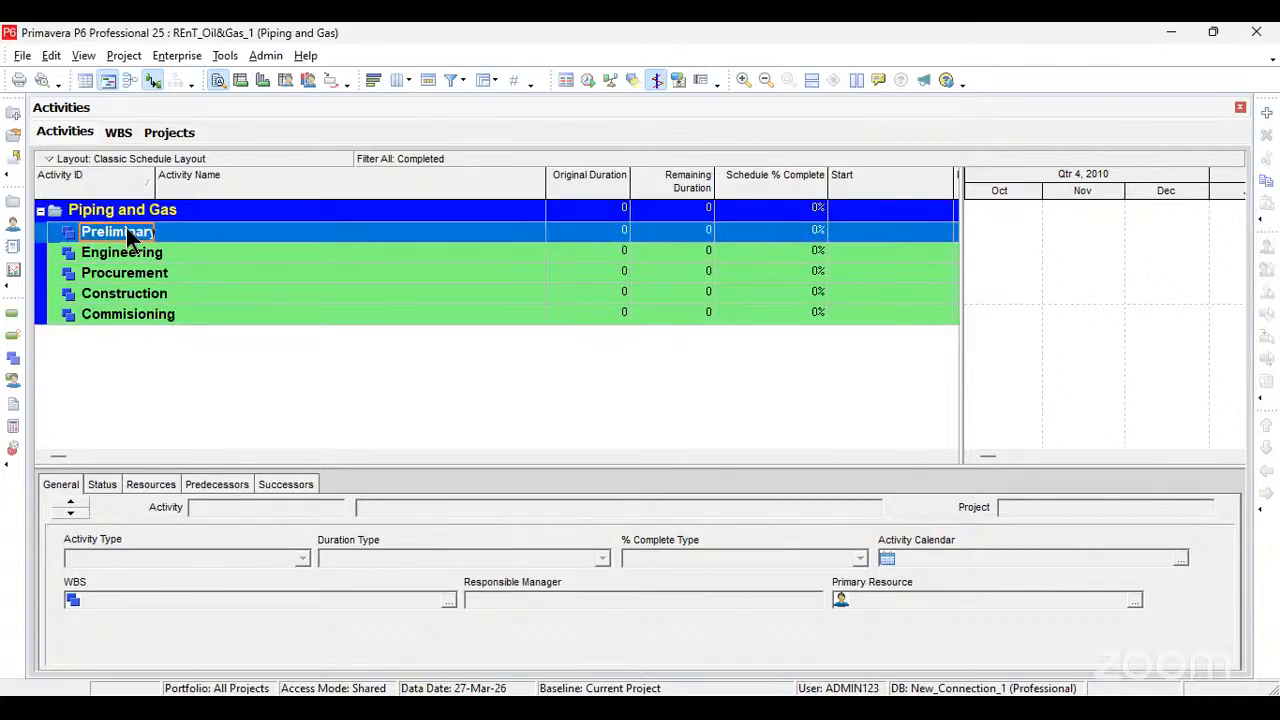
{"action": "key", "text": "Insert"}
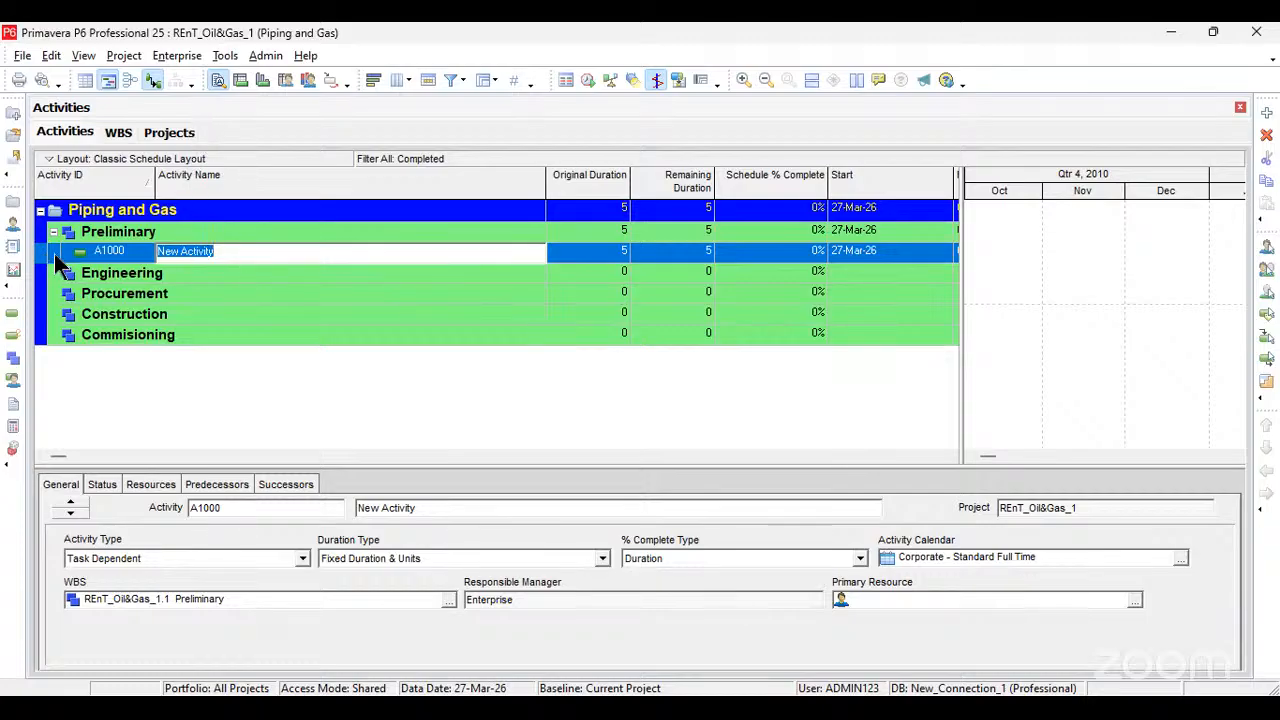
{"action": "left_click", "coordinate": [582, 253]}
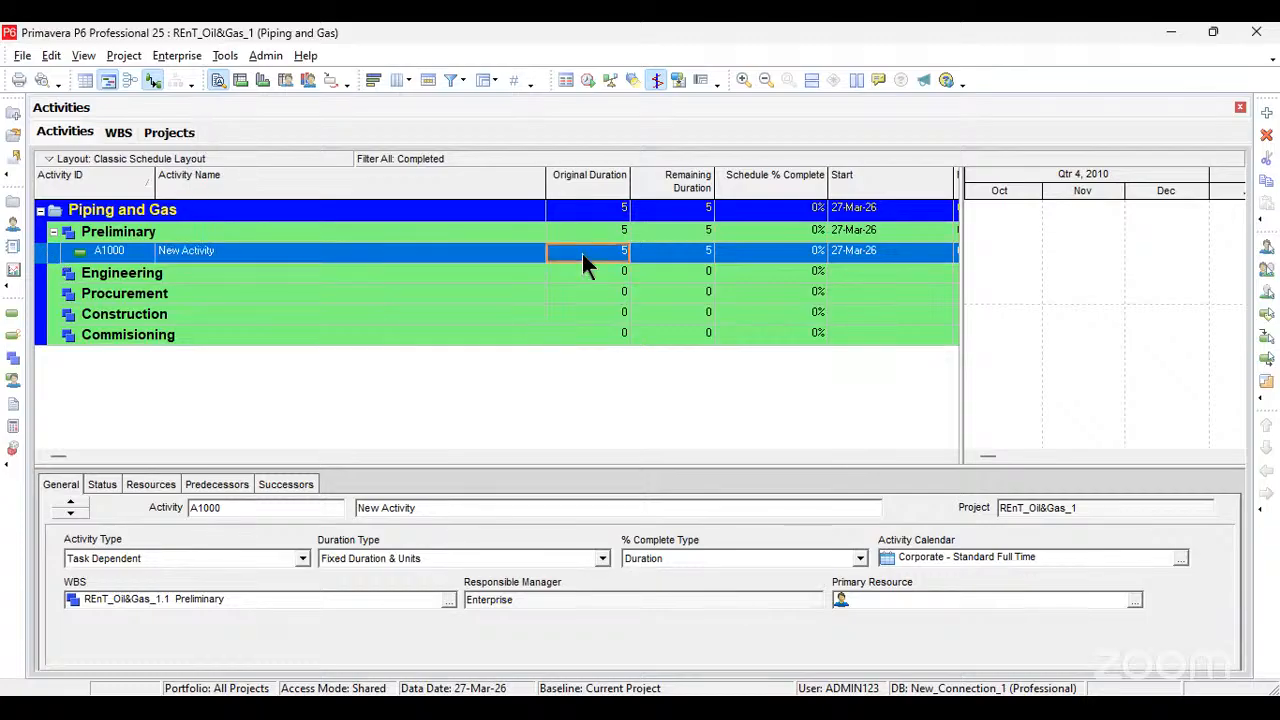
{"action": "key", "text": "Delete"}
{"action": "left_click", "coordinate": [608, 391]}
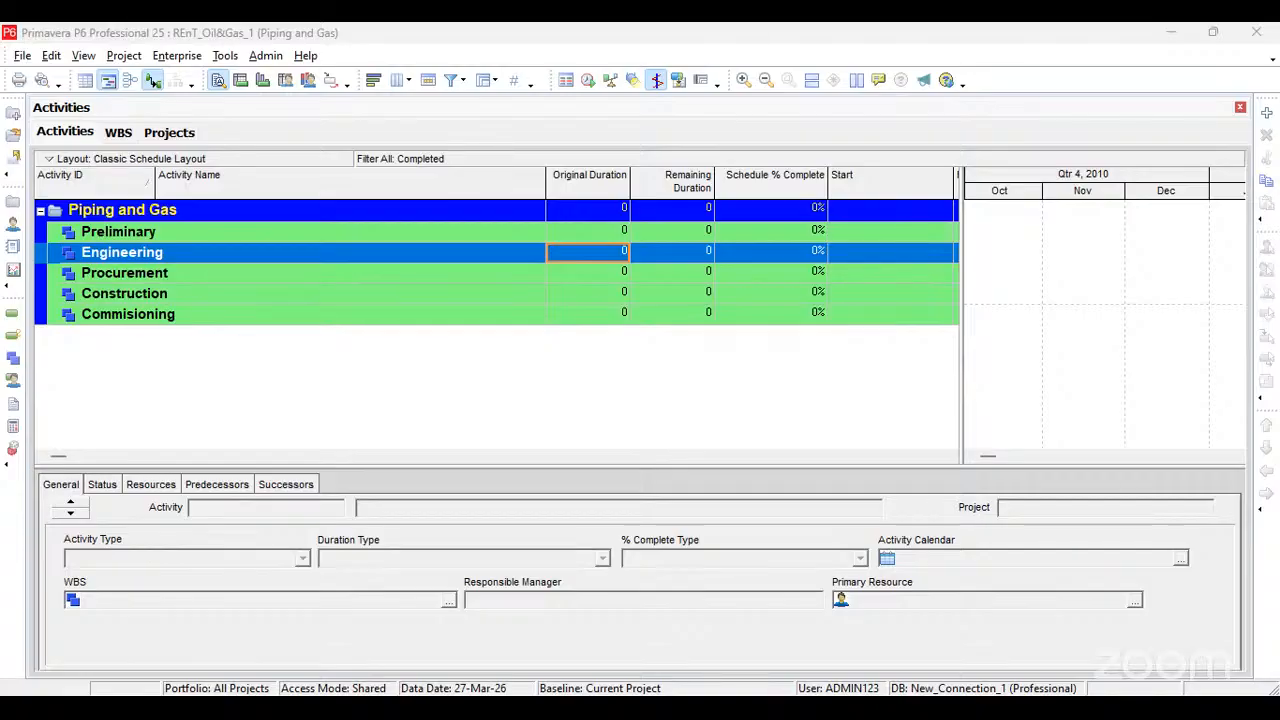
Step: Add an activity under the Commisioning section with the ID COMM-001 and the name "System Testing and Startup"
{"action": "left_click", "coordinate": [123, 316]}
{"action": "key", "text": "Insert"}
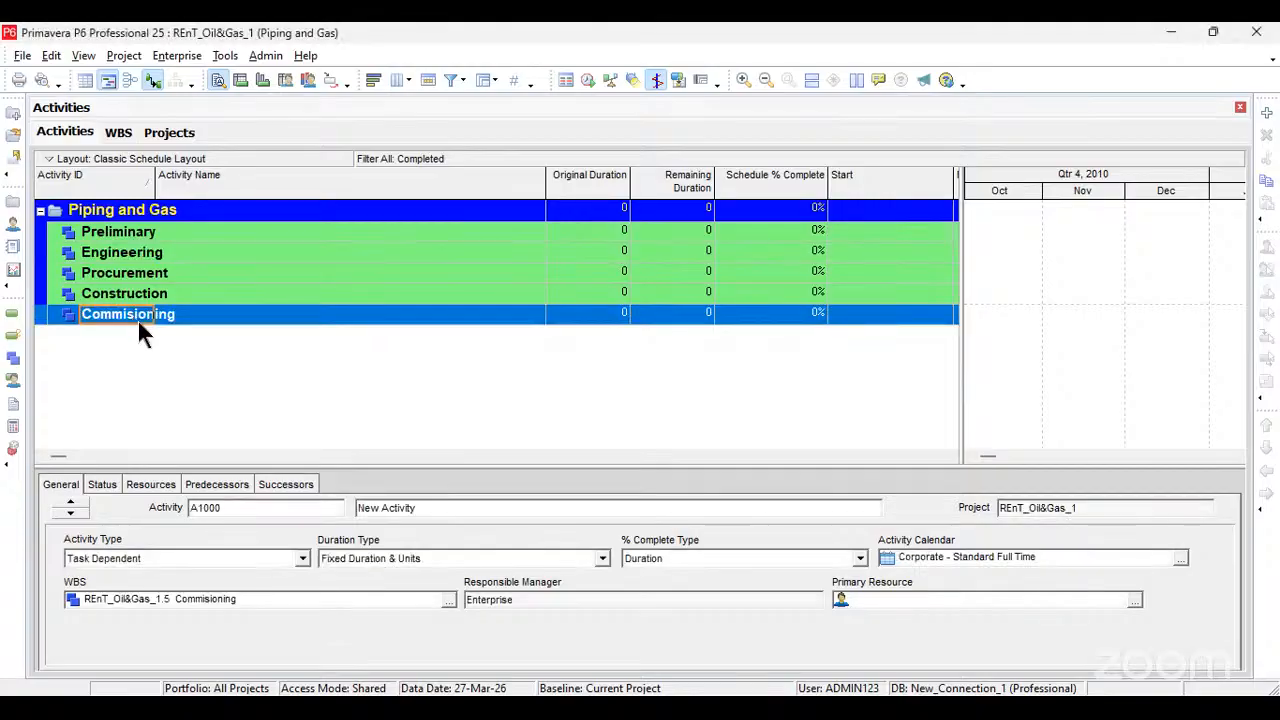
{"action": "left_click", "coordinate": [134, 332]}
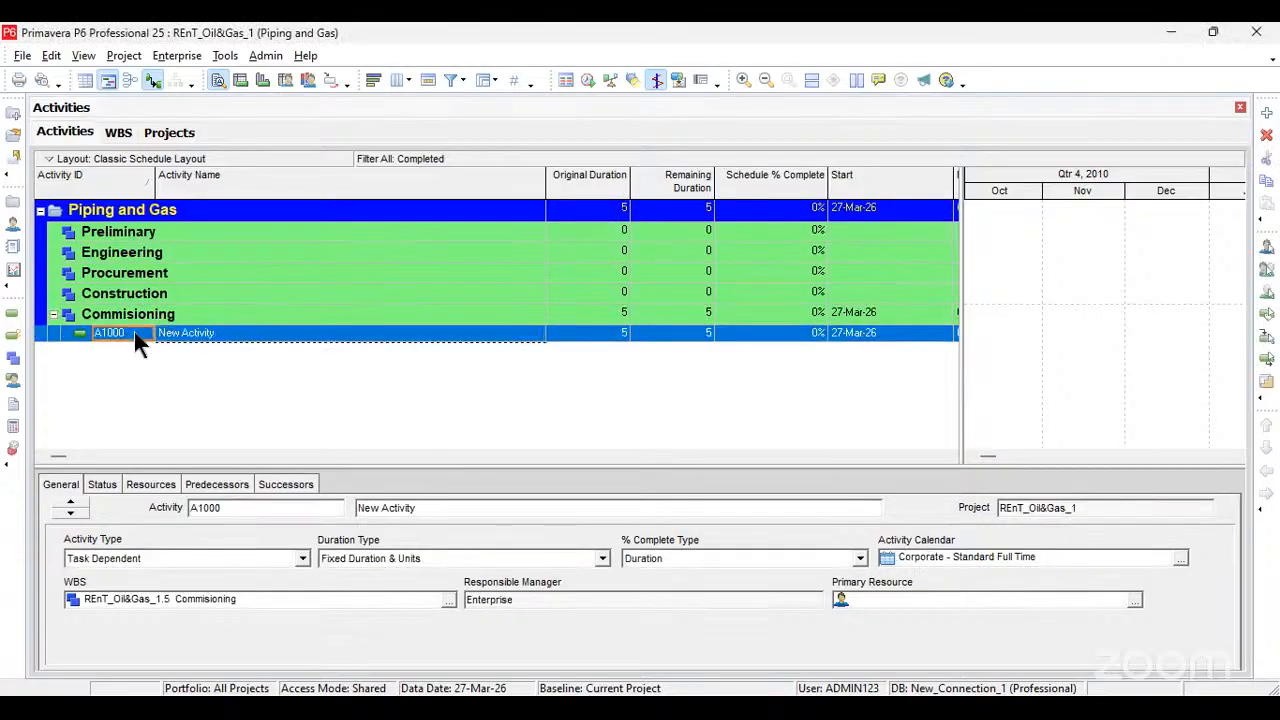
{"action": "left_click", "coordinate": [134, 332]}
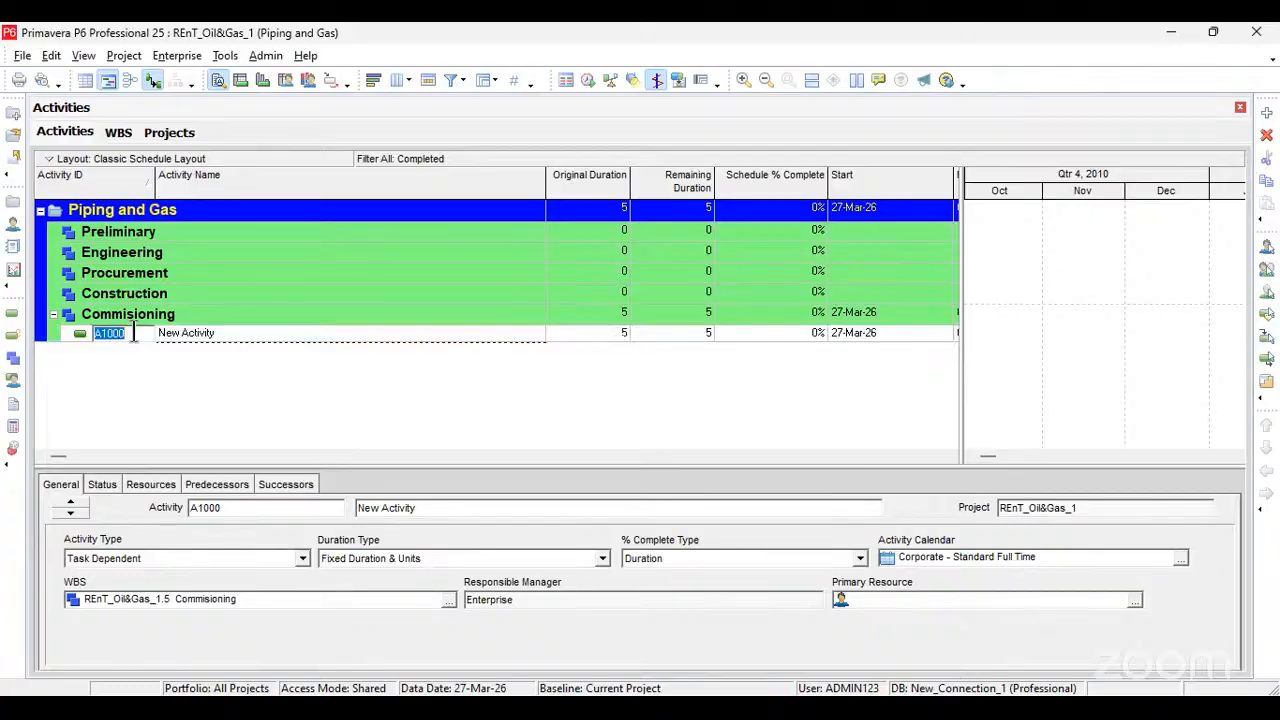
{"action": "type", "text": "COMM-001"}
{"action": "key", "text": "Return"}
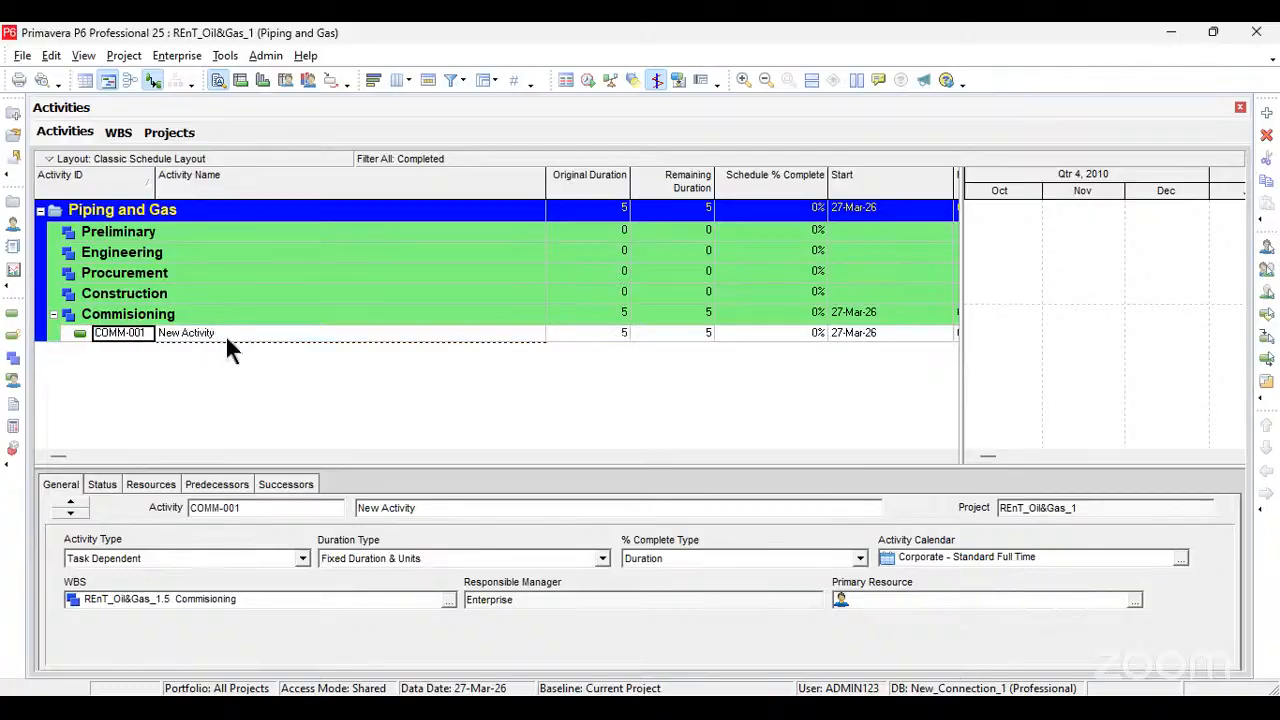
{"action": "left_click", "coordinate": [225, 330]}
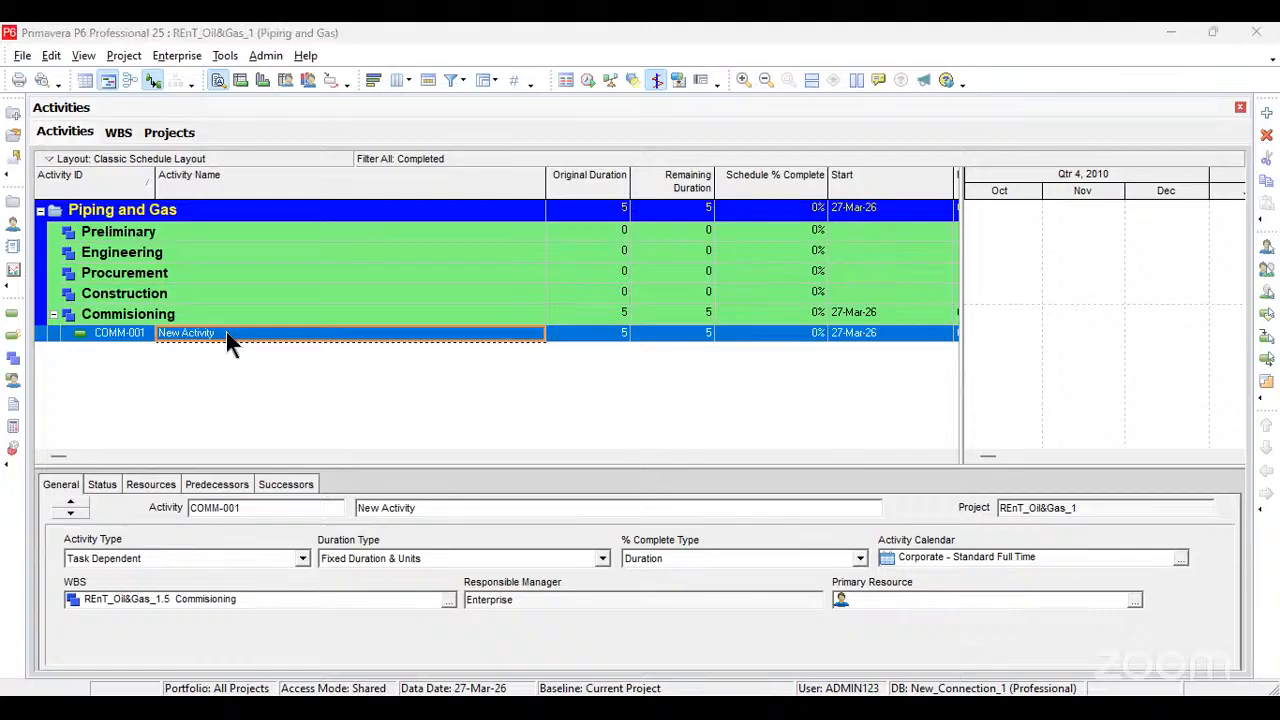
{"action": "left_click", "coordinate": [252, 335]}
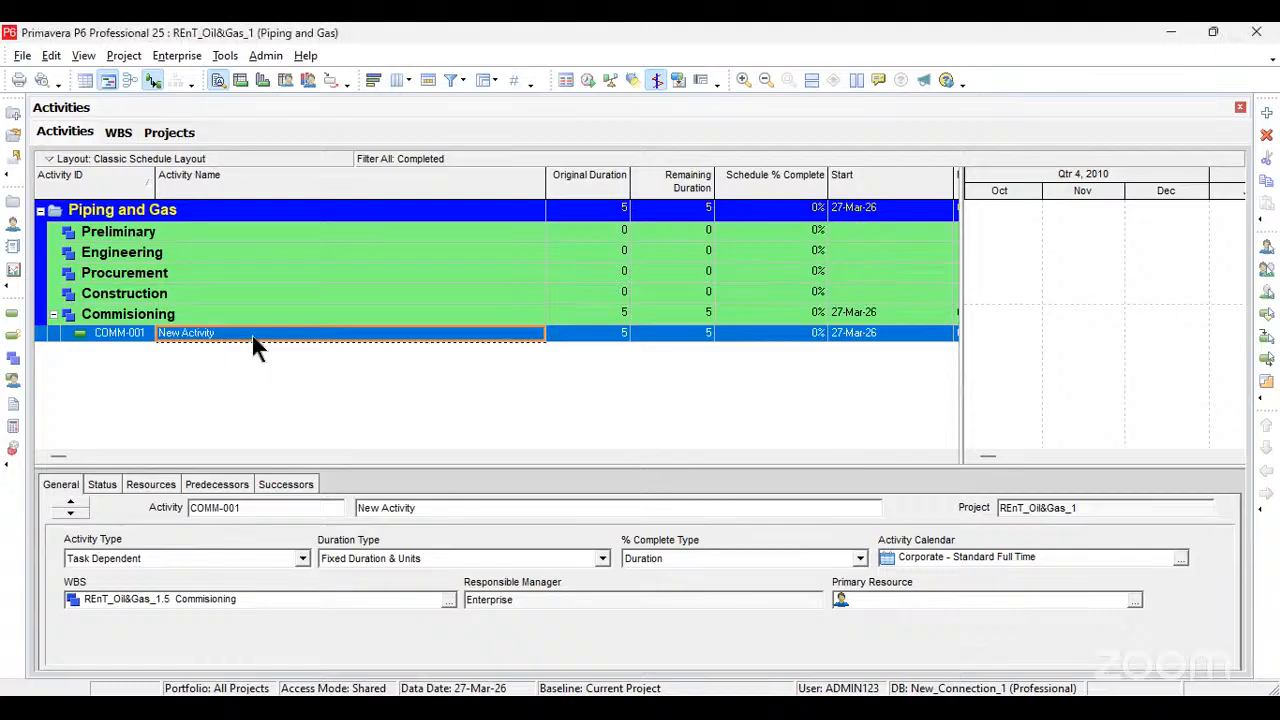
{"action": "type", "text": "System Testing and Startup"}
{"action": "key", "text": "Return"}
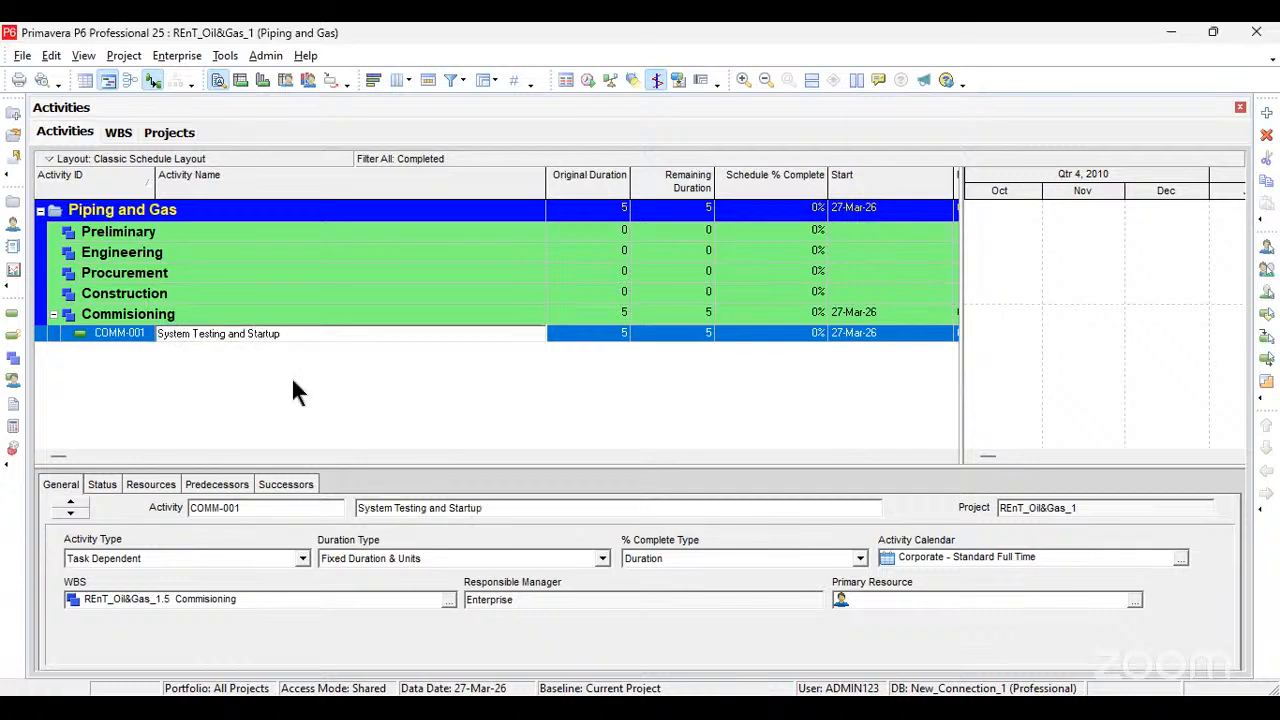
Step: Add a second Commisioning activity with the ID COMM-002 and the name "Final Inspections and Certifications"
{"action": "key", "text": "Insert"}
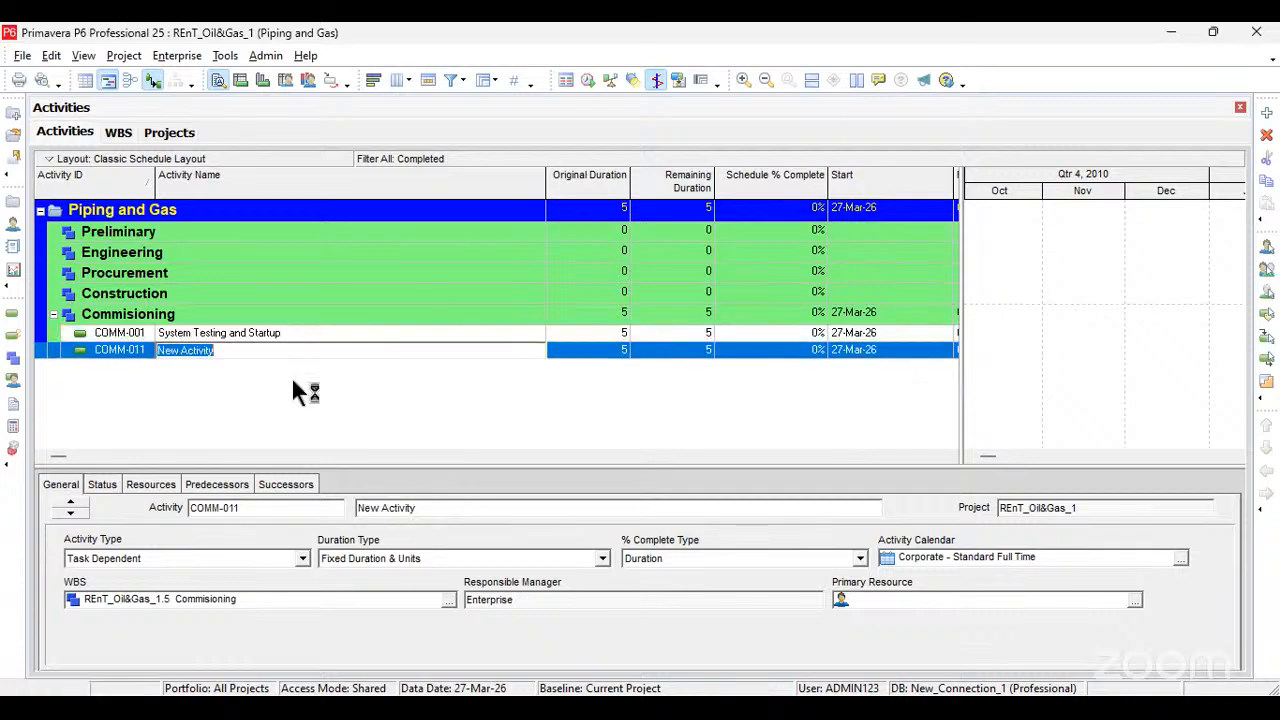
{"action": "key", "text": "alt+Tab"}
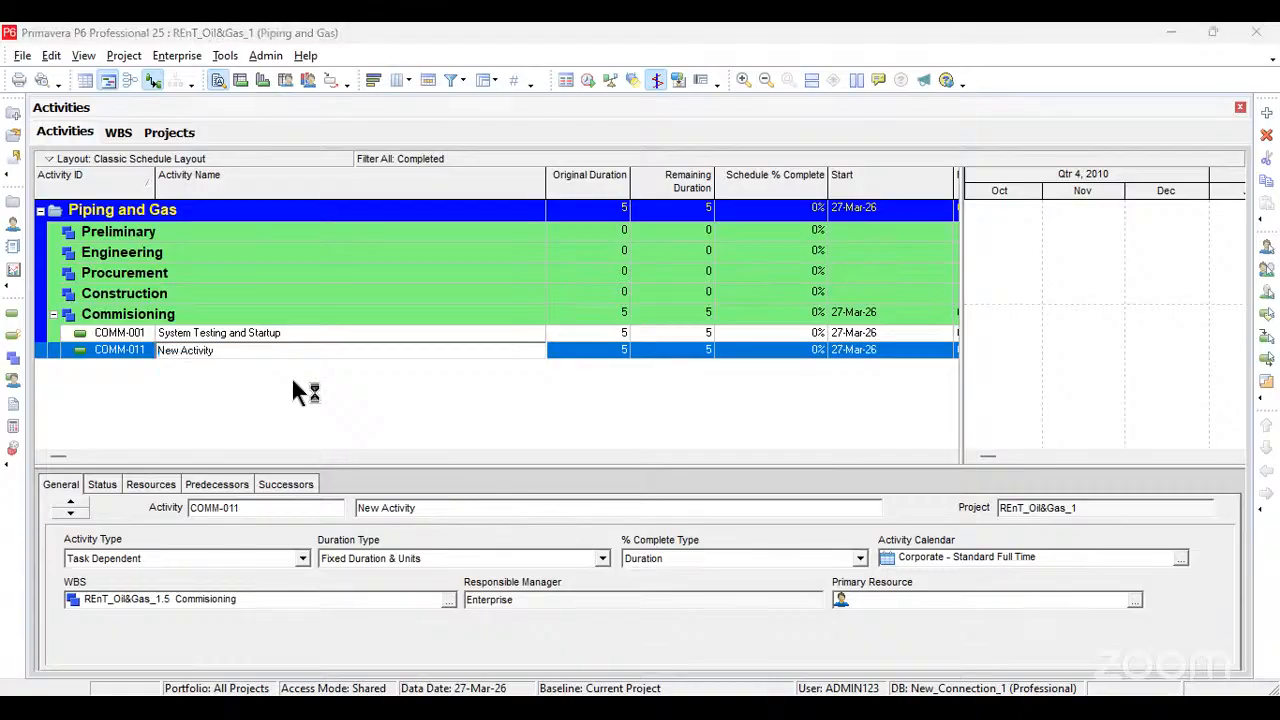
{"action": "left_click", "coordinate": [140, 349]}
{"action": "left_click", "coordinate": [142, 349]}
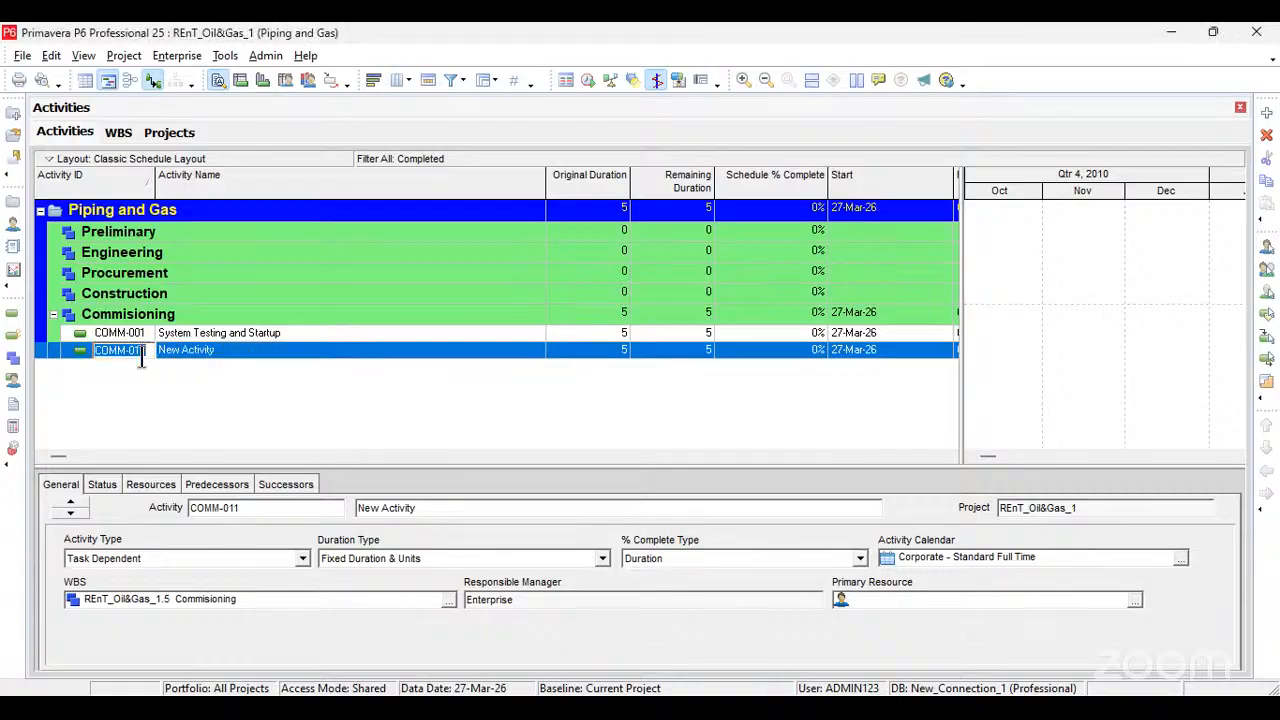
{"action": "type", "text": "COMM-002"}
{"action": "key", "text": "alt+Tab"}
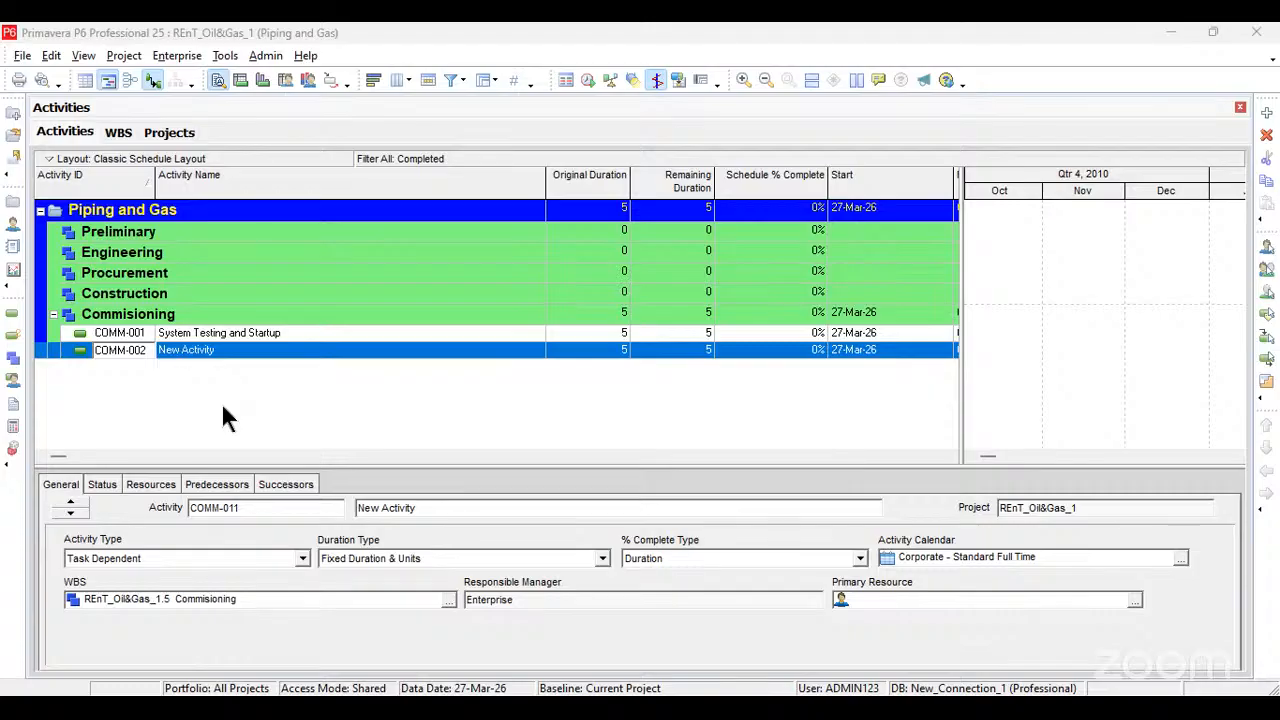
{"action": "left_click", "coordinate": [247, 350]}
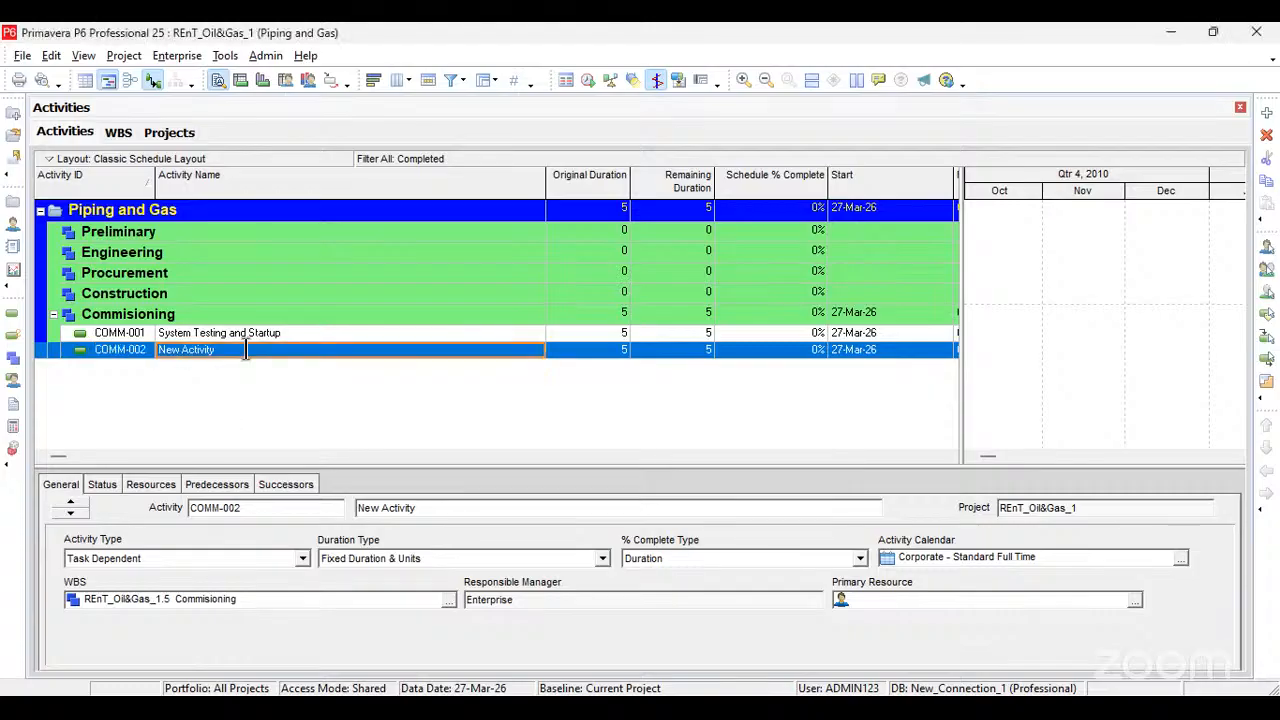
{"action": "left_click", "coordinate": [247, 350]}
{"action": "type", "text": "Final Inspections and Certifications"}
{"action": "key", "text": "Return"}
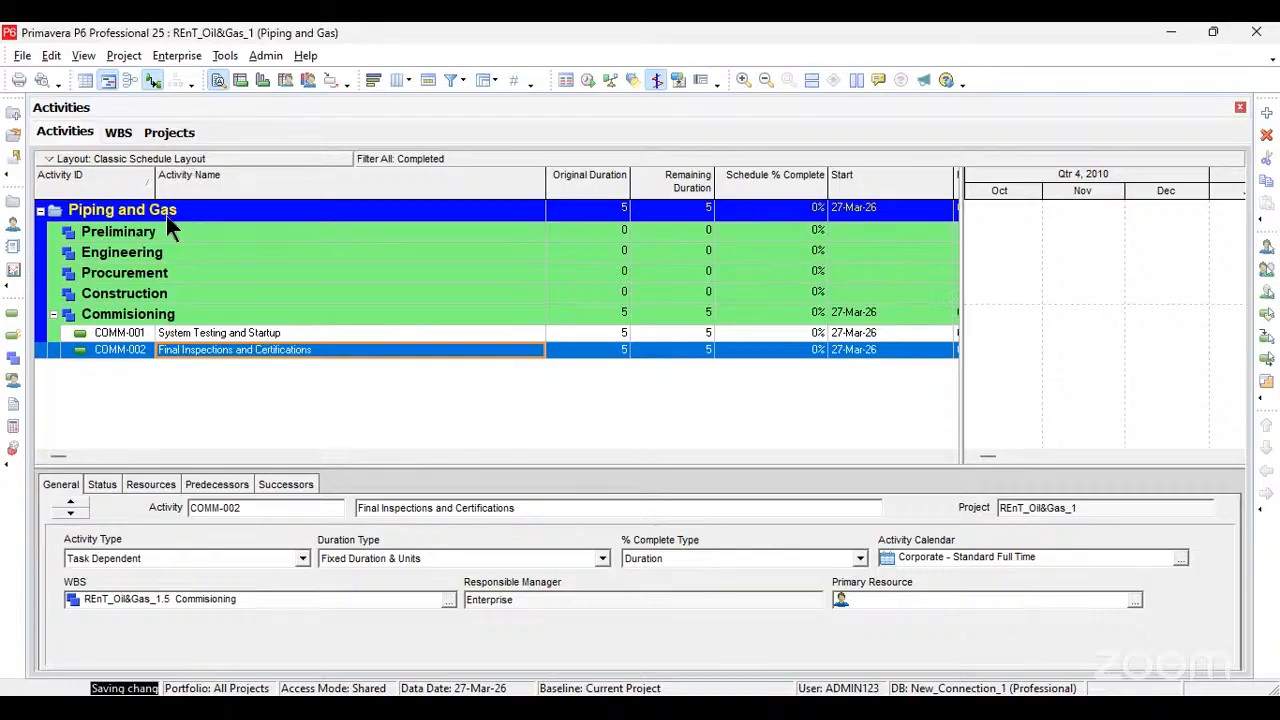
Step: Add a third Commisioning activity with the ID COMM-003 and the name "Project Closeout and Documentation"
{"action": "key", "text": "Insert"}
{"action": "left_click", "coordinate": [146, 369]}
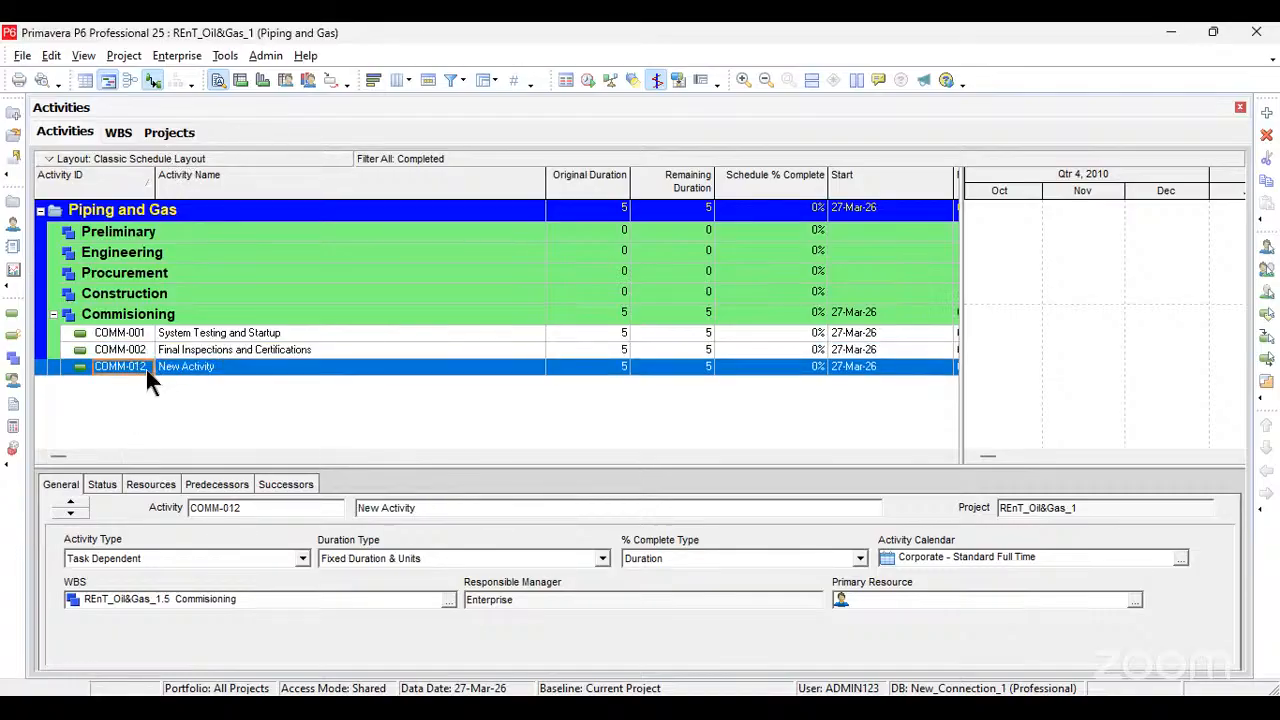
{"action": "type", "text": "COMM-003"}
{"action": "left_click", "coordinate": [200, 369]}
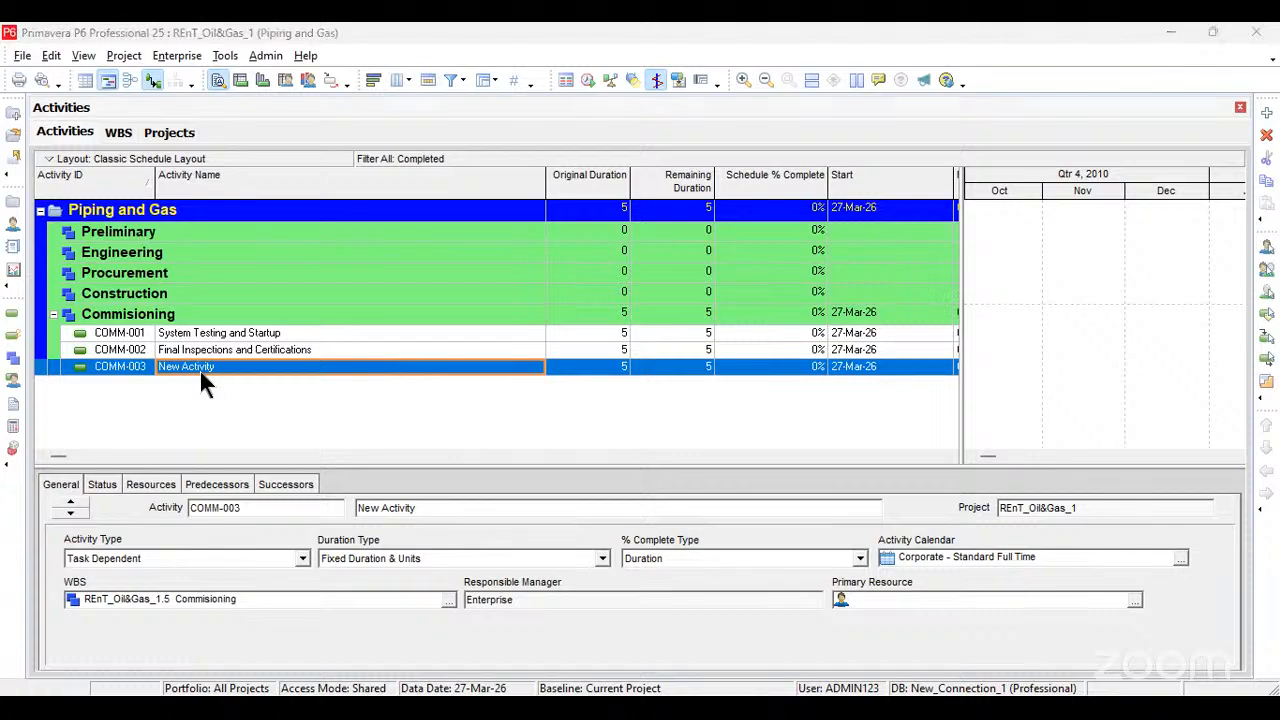
{"action": "left_click", "coordinate": [229, 367]}
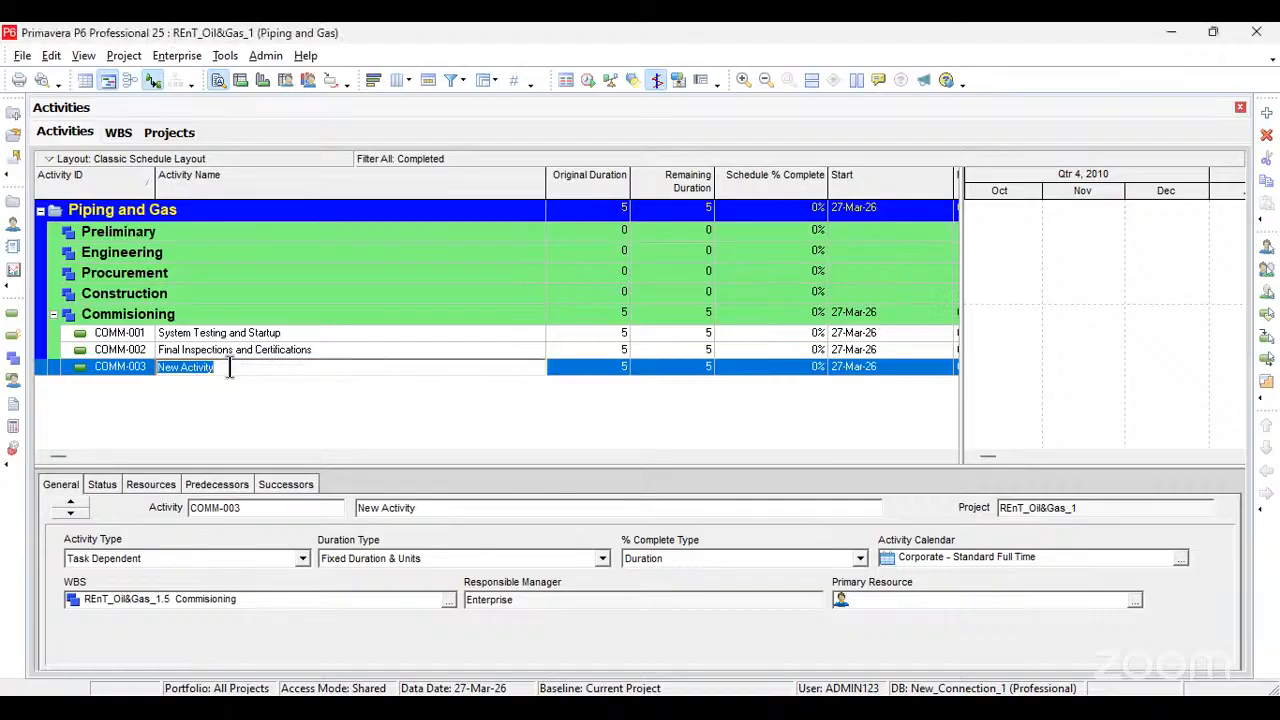
{"action": "type", "text": "Project Closeout and Documentation"}
{"action": "left_click", "coordinate": [262, 410]}
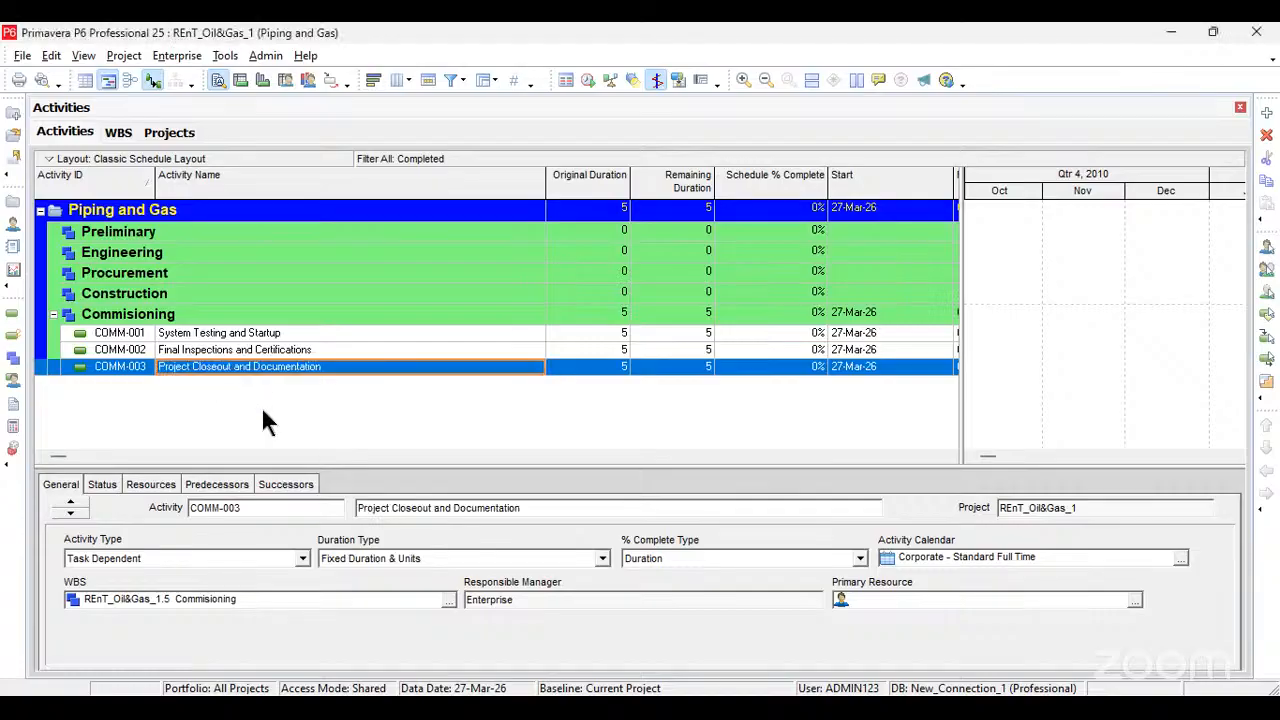
Step: Refresh the project data twice in the Activities view
{"action": "left_click", "coordinate": [22, 55]}
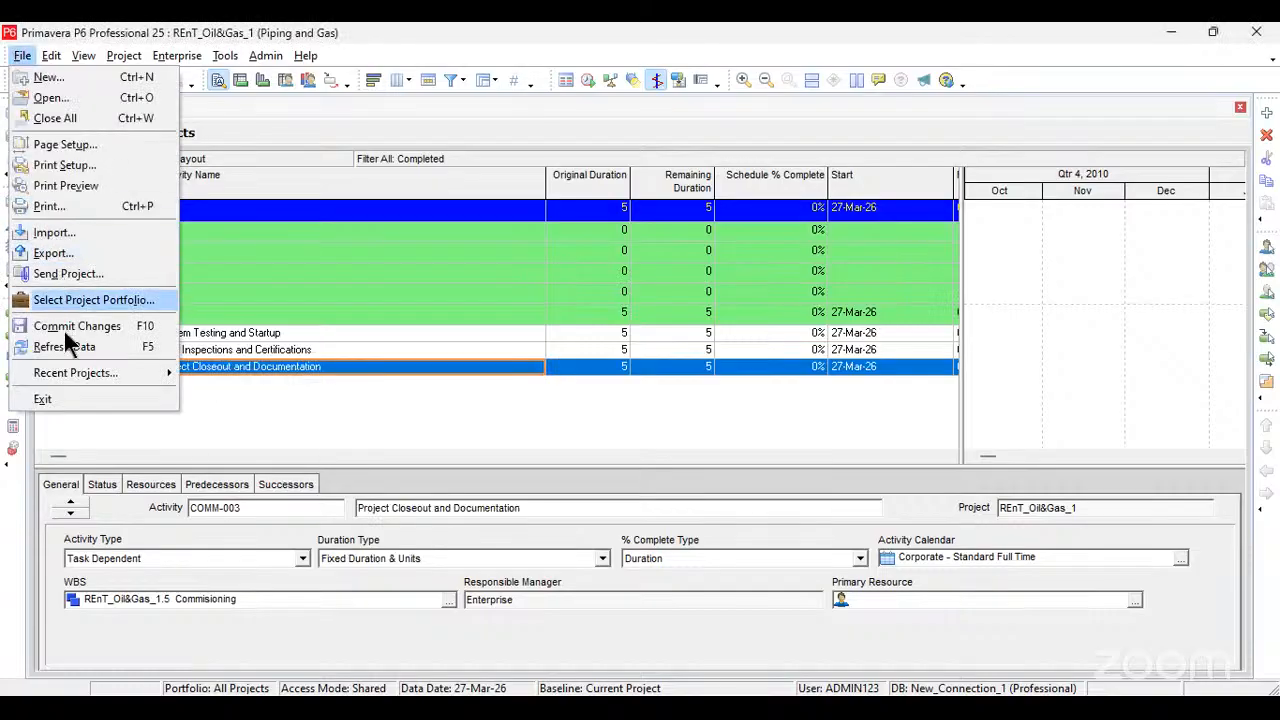
{"action": "left_click", "coordinate": [68, 346]}
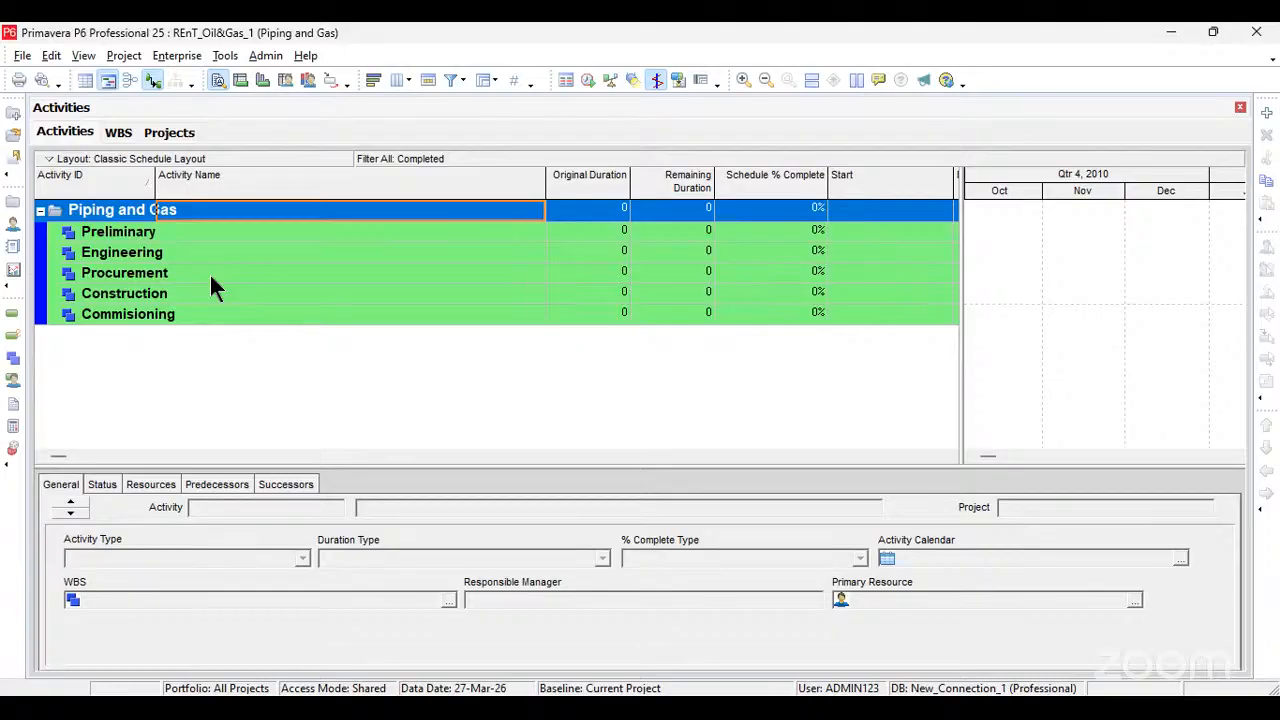
{"action": "left_click", "coordinate": [21, 56]}
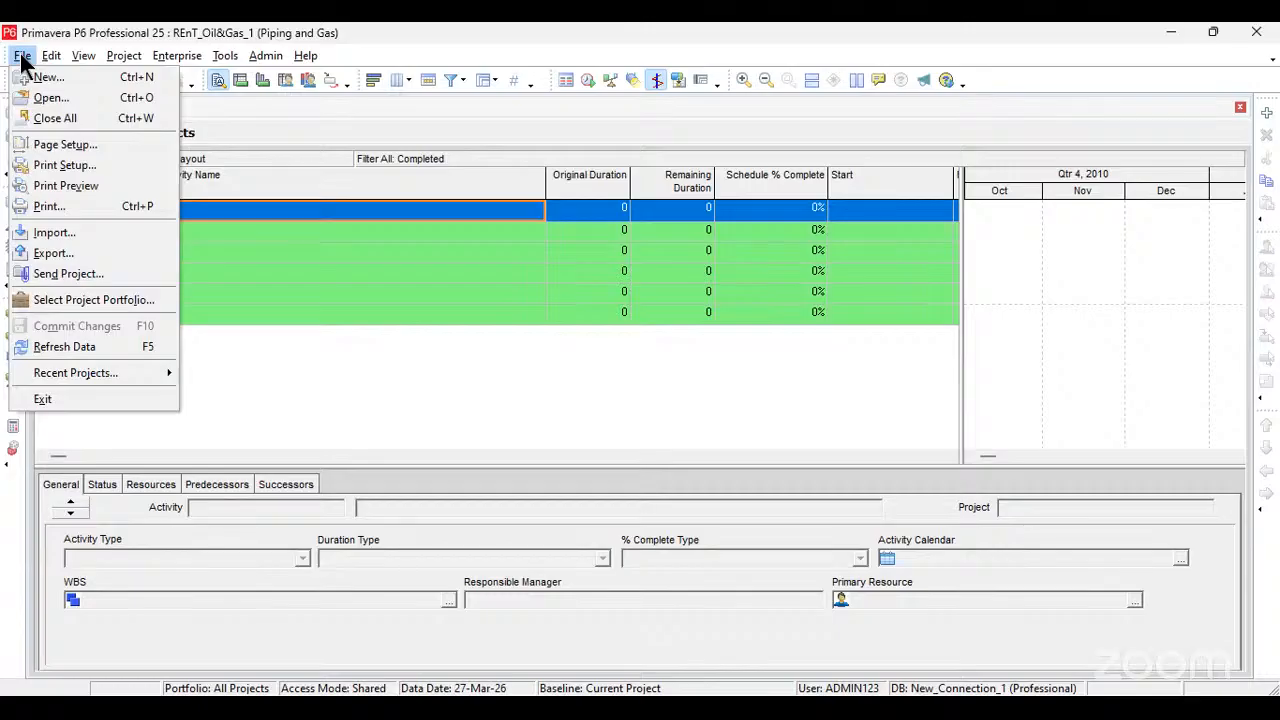
{"action": "left_click", "coordinate": [86, 349]}
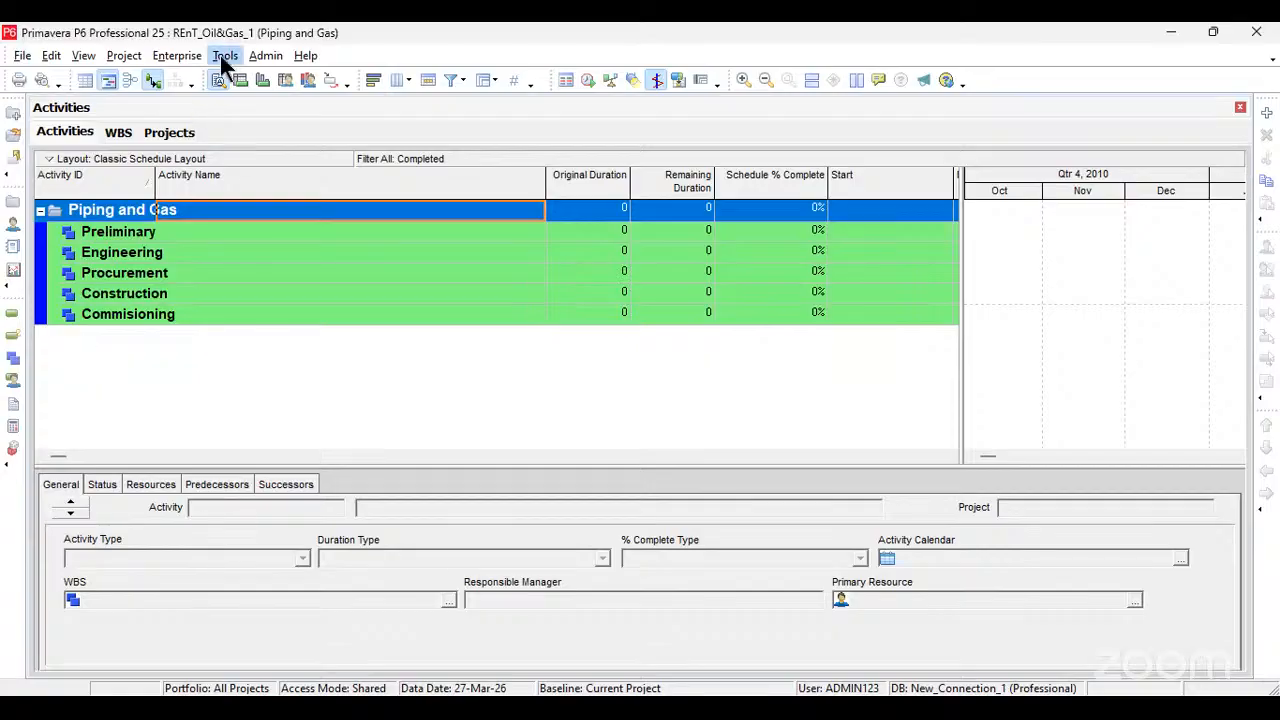
{"action": "left_click", "coordinate": [118, 232]}
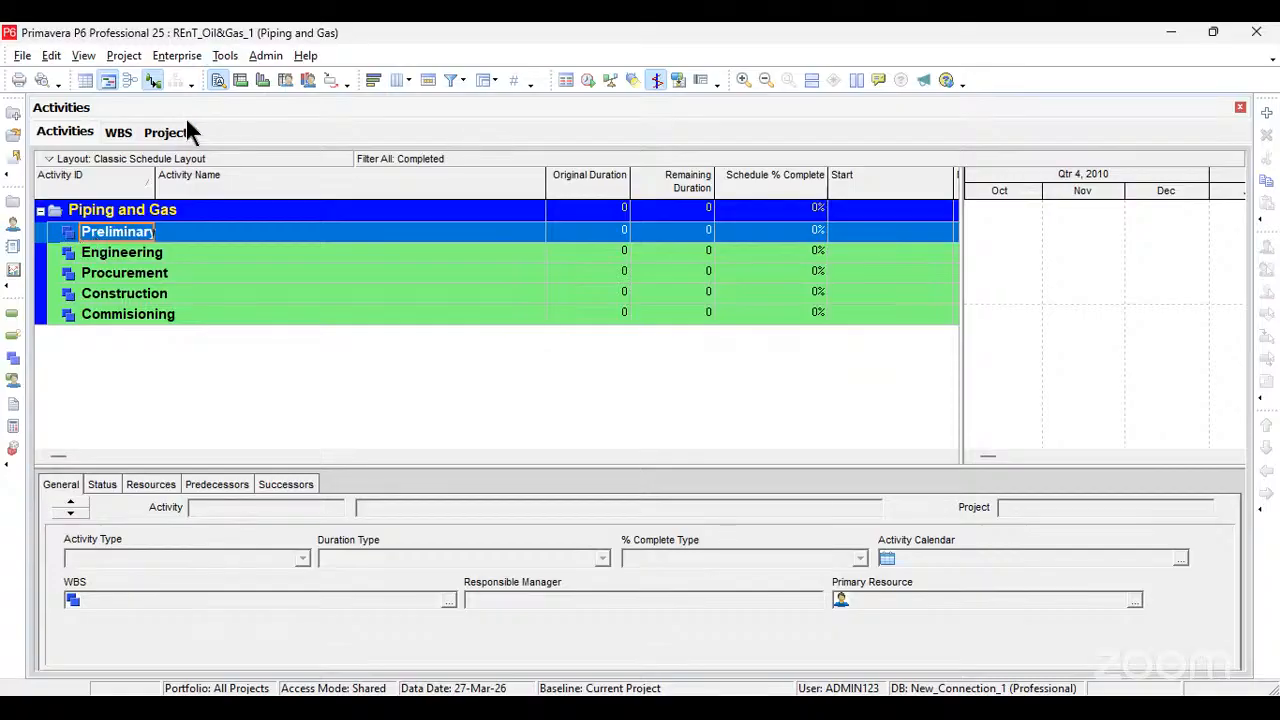
{"action": "left_click", "coordinate": [238, 64]}
{"action": "mouse_move", "coordinate": [268, 66]}
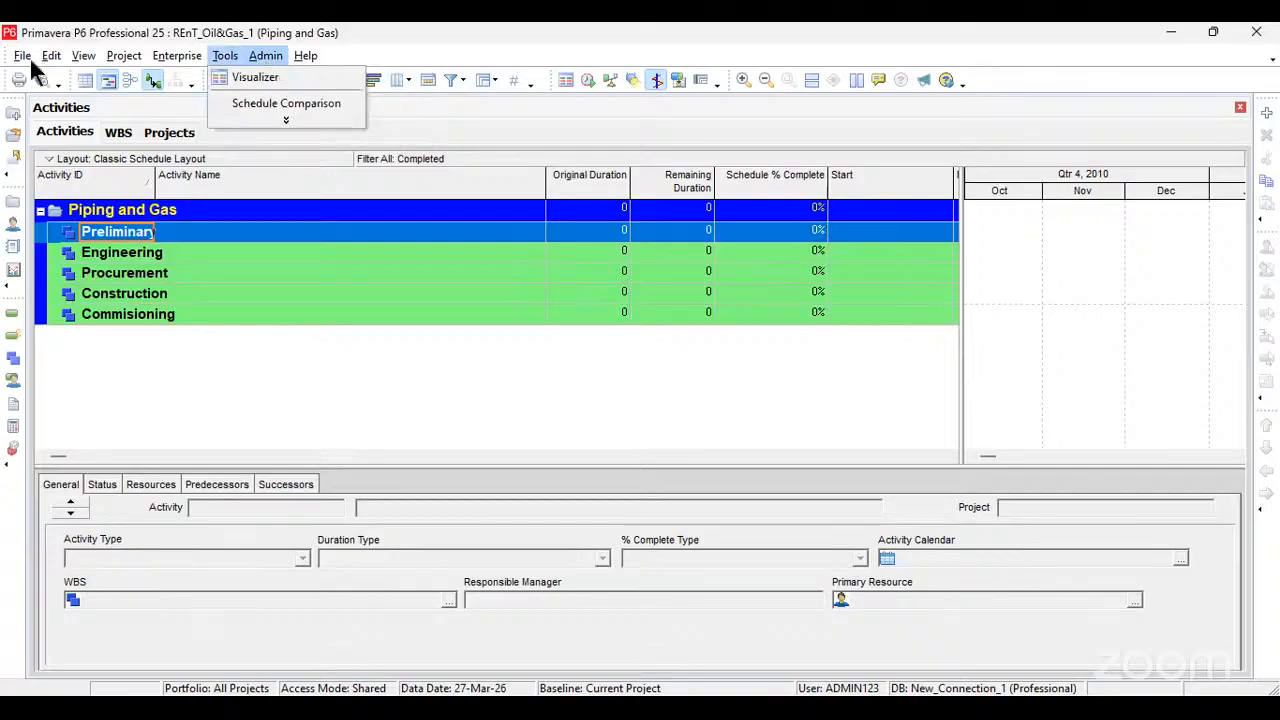
Step: Reopen the REnT_OilGas_1 project from the list of recent projects
{"action": "mouse_move", "coordinate": [44, 62]}
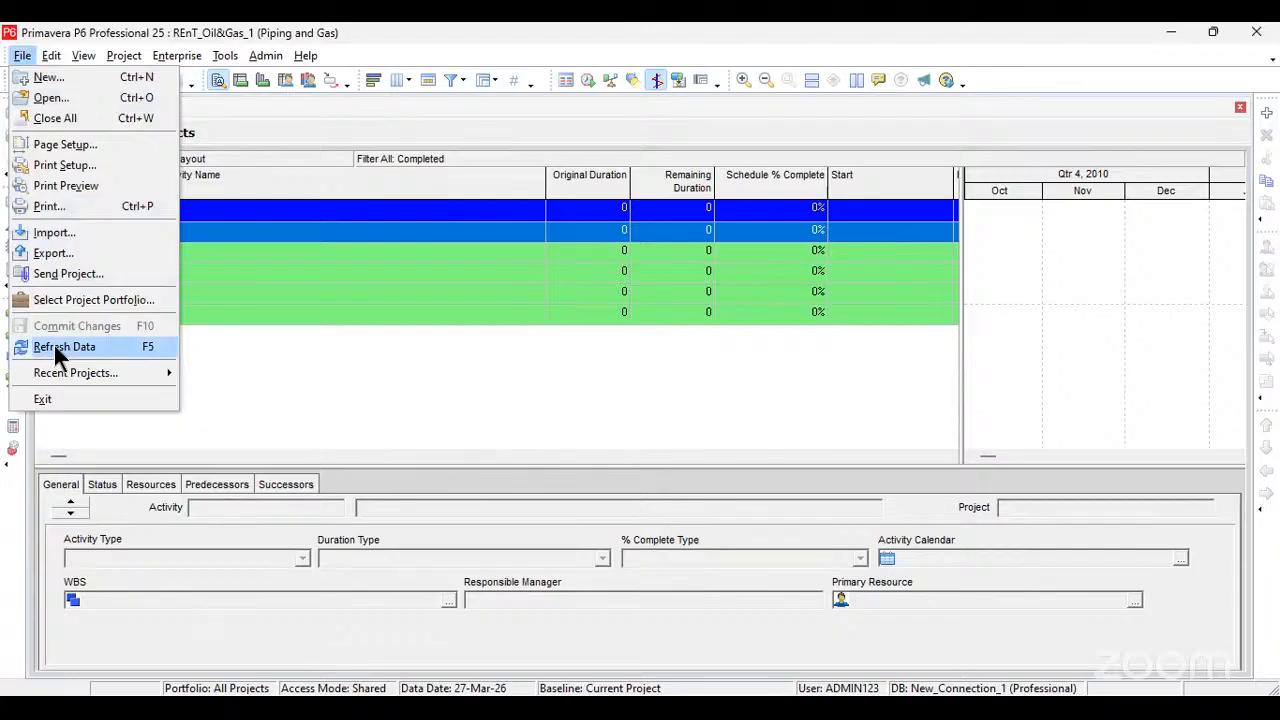
{"action": "mouse_move", "coordinate": [68, 367]}
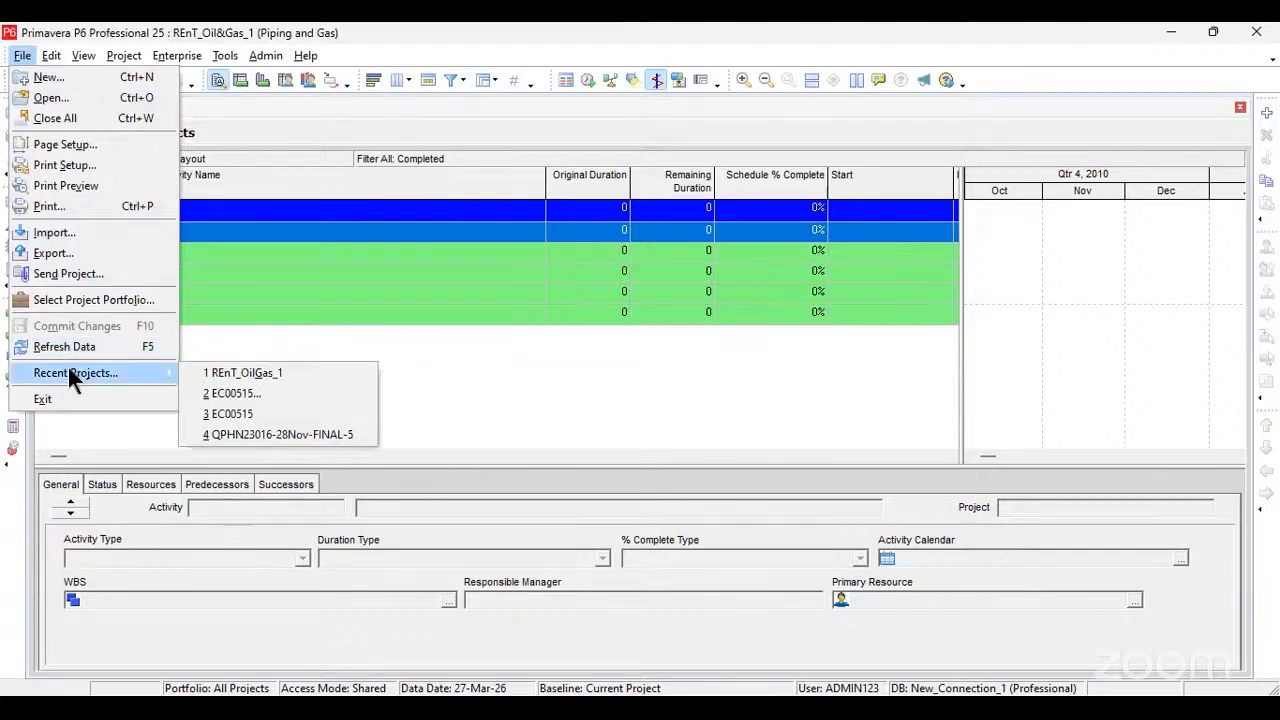
{"action": "left_click", "coordinate": [250, 376]}
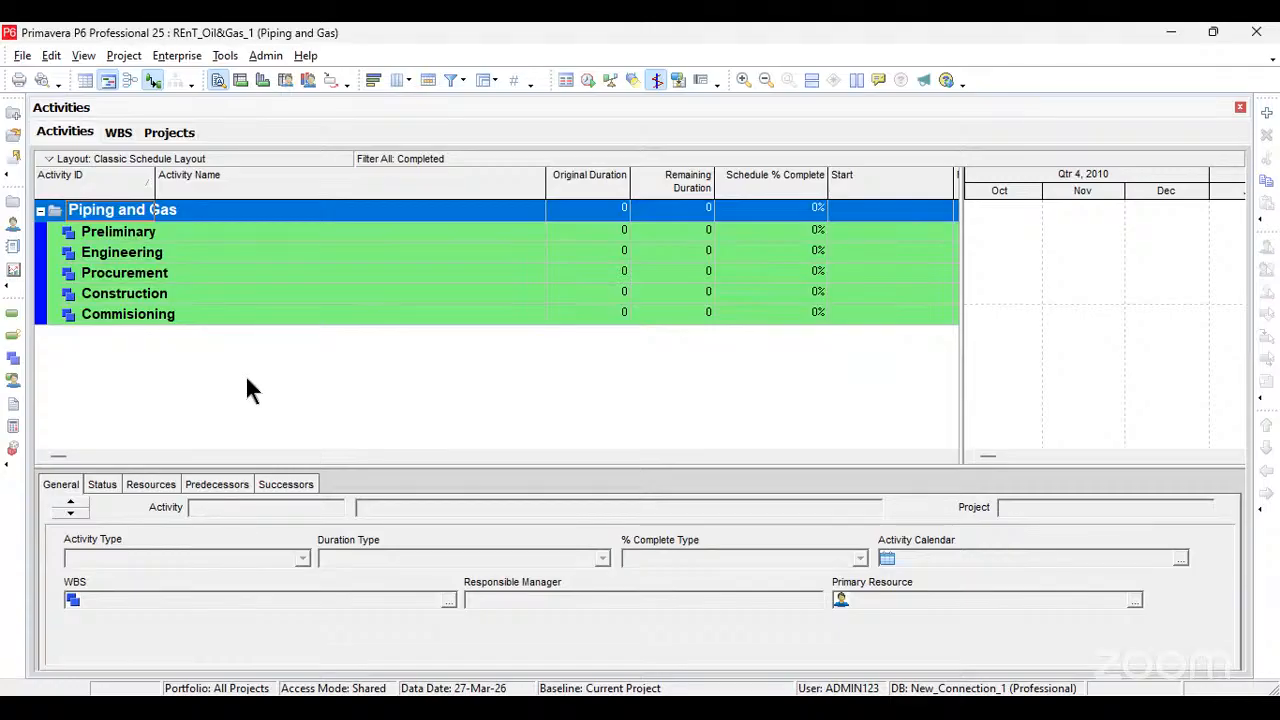
Step: Add a new activity with its default ID and name under the Commisioning section
{"action": "left_click", "coordinate": [22, 55]}
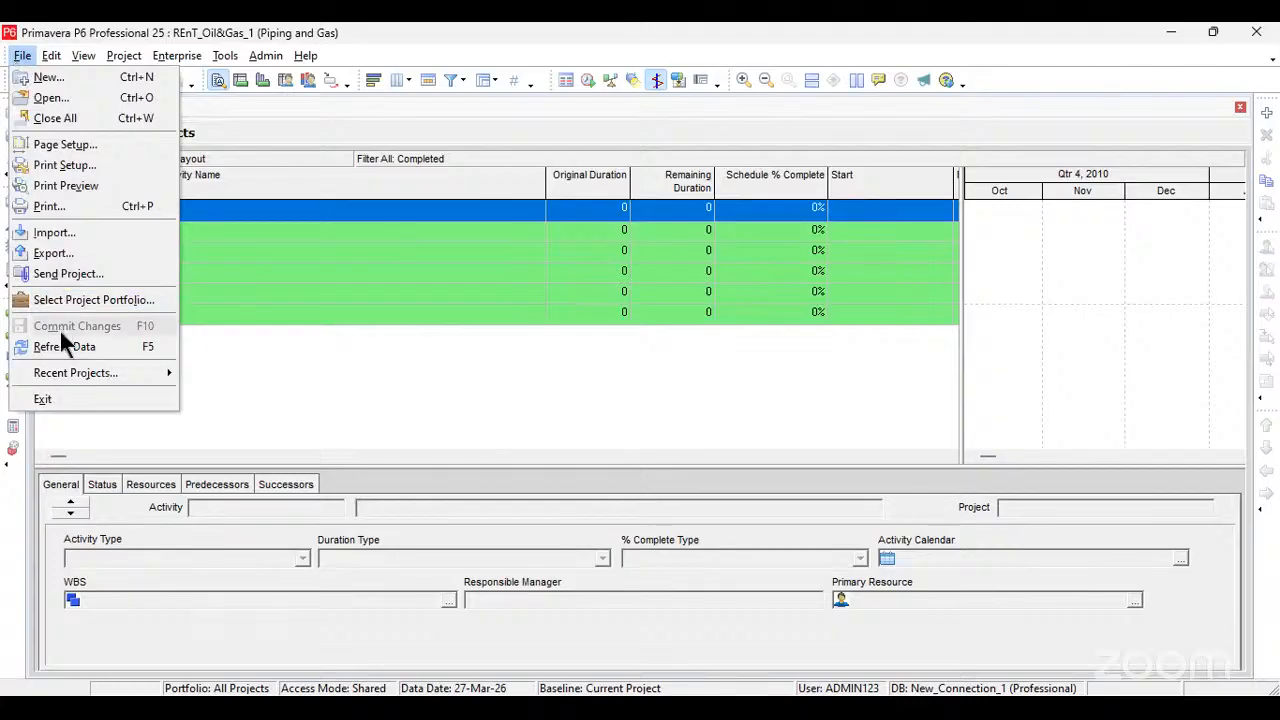
{"action": "left_click", "coordinate": [266, 316]}
{"action": "key", "text": "Insert"}
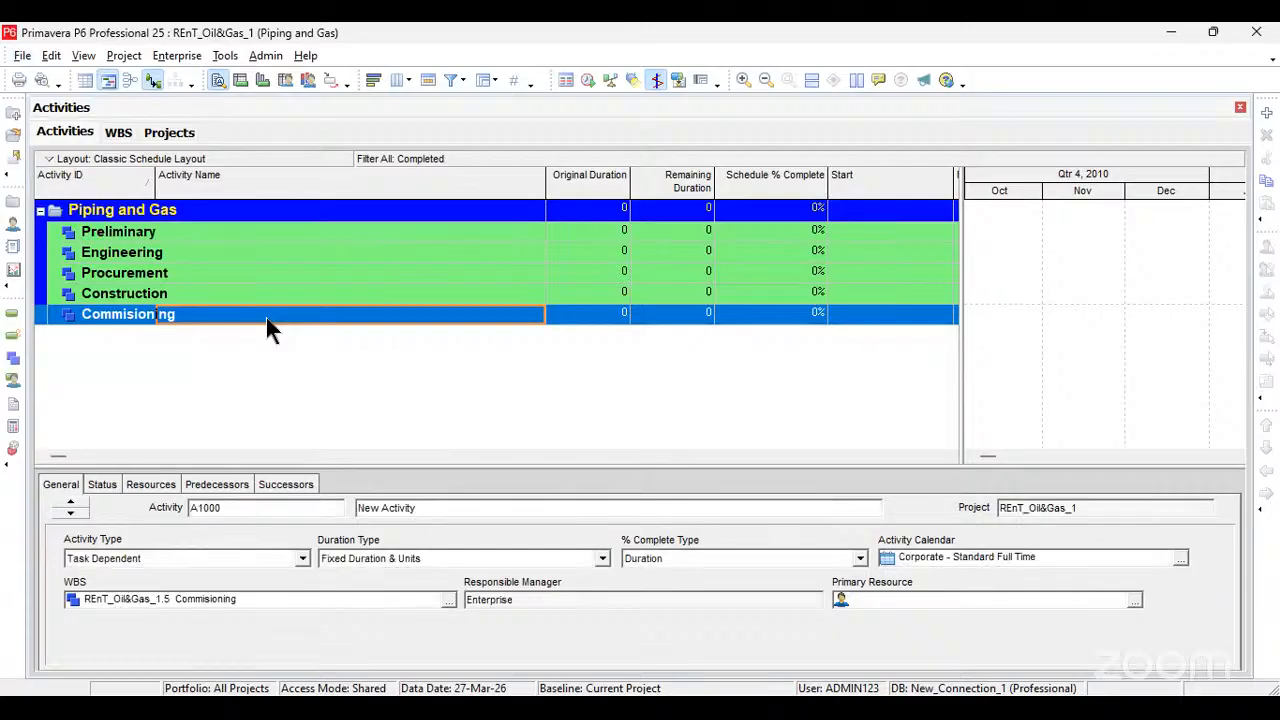
Step: Refresh the project data twice to reload the activity list
{"action": "left_click", "coordinate": [22, 55]}
{"action": "left_click", "coordinate": [71, 355]}
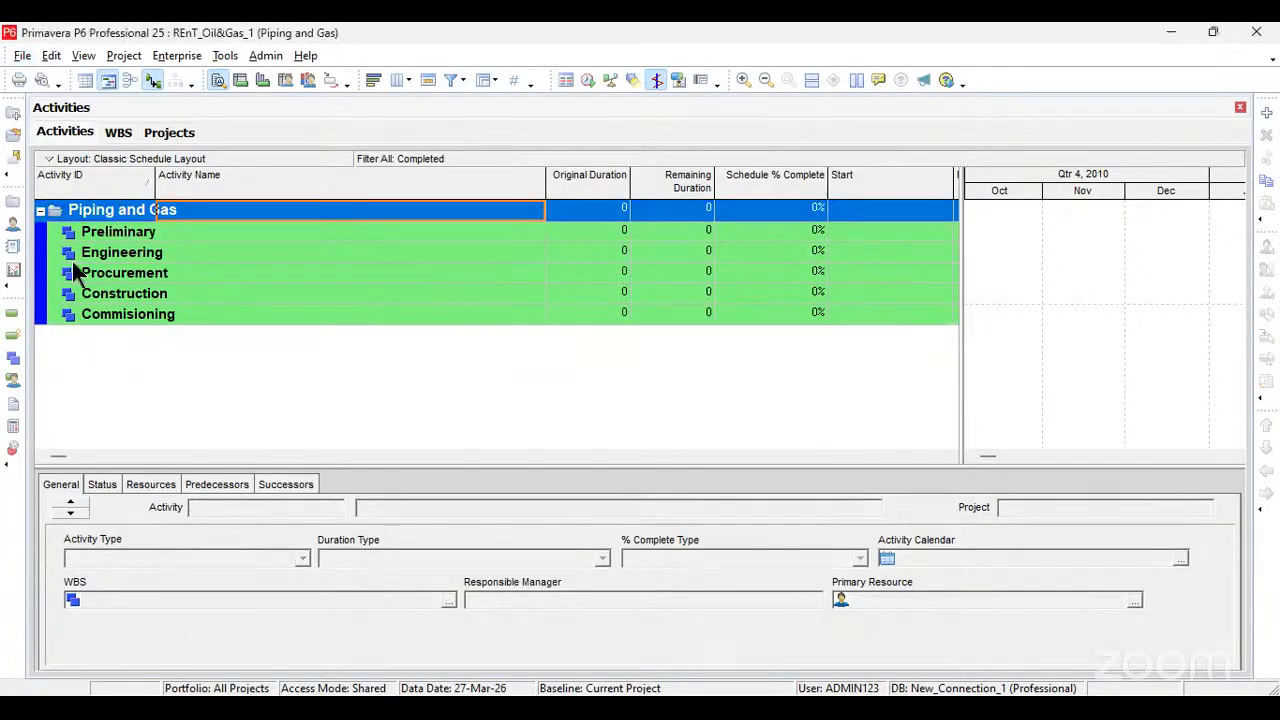
{"action": "left_click", "coordinate": [24, 56]}
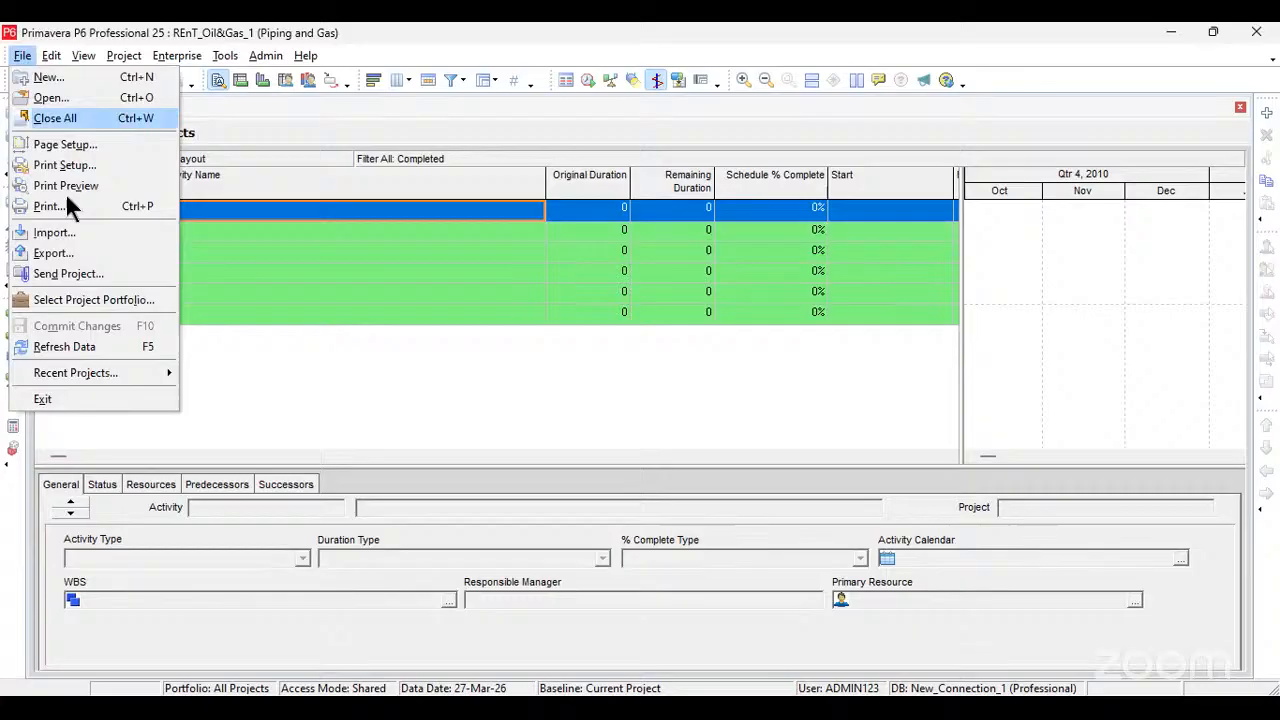
{"action": "left_click", "coordinate": [88, 358]}
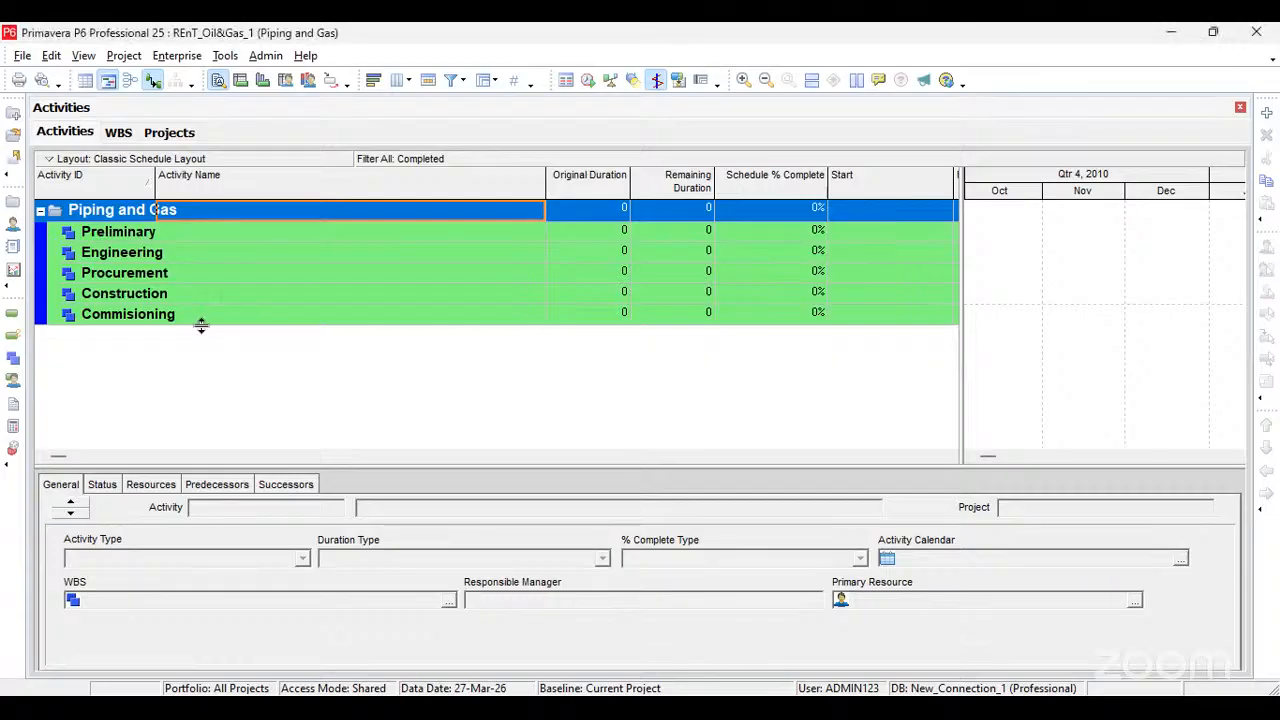
Step: Add one default activity directly under the Piping and Gas project and another under the Commisioning section
{"action": "key", "text": "Insert"}
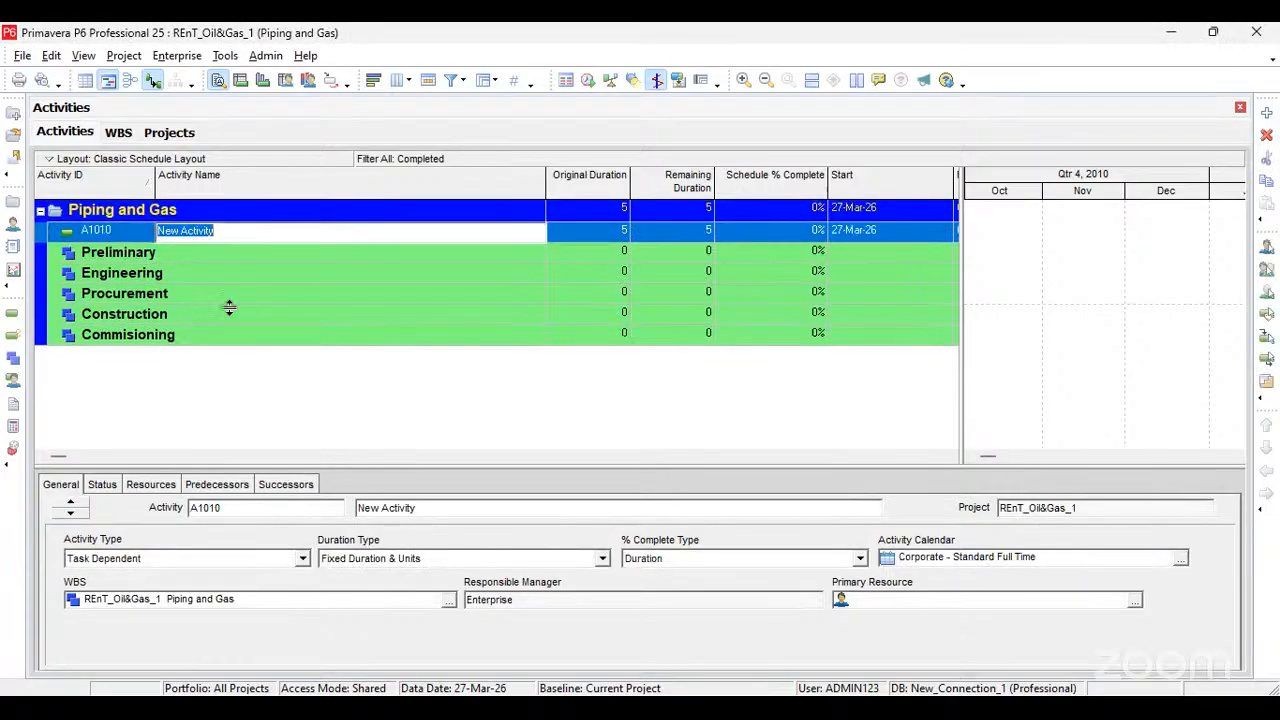
{"action": "left_click", "coordinate": [263, 388]}
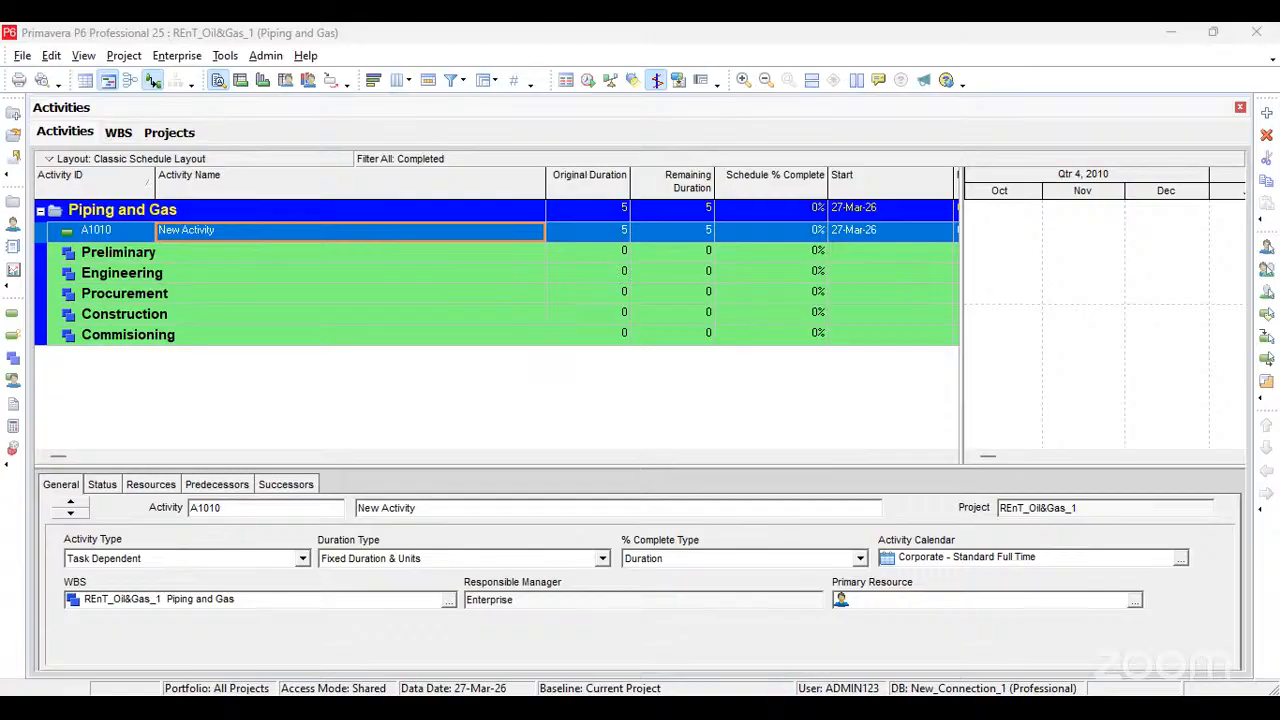
{"action": "left_click", "coordinate": [163, 345]}
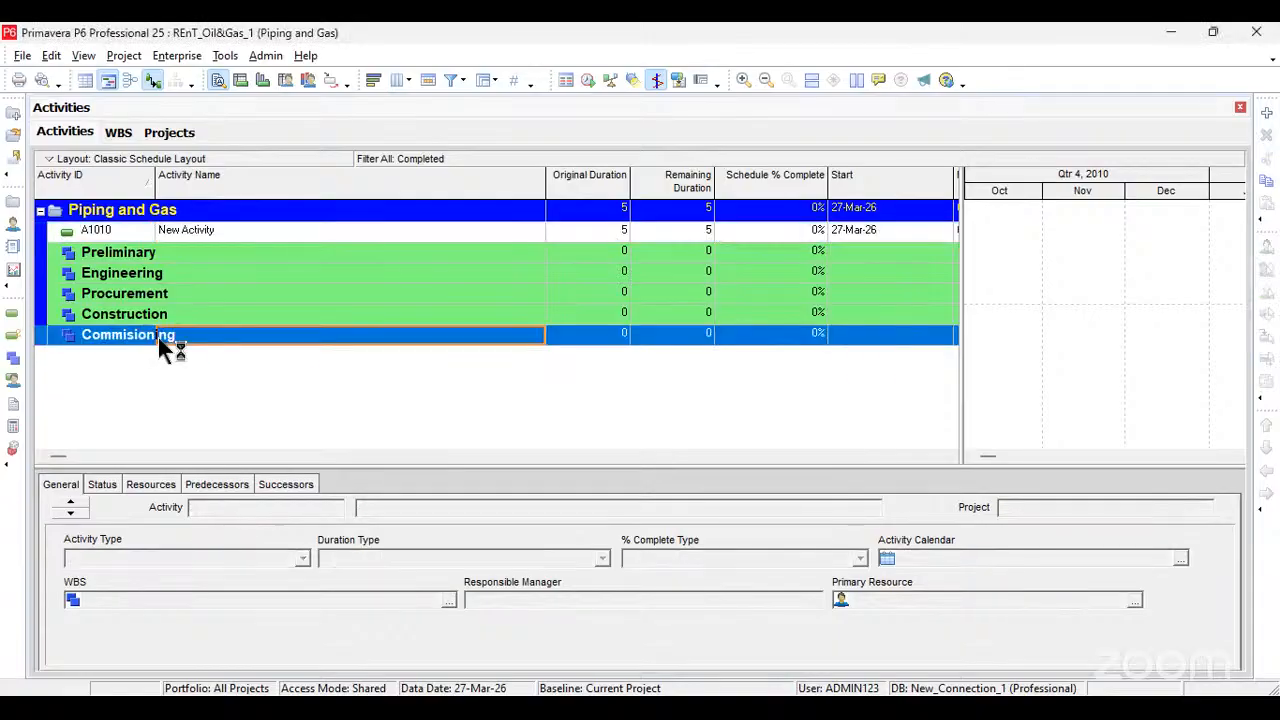
{"action": "key", "text": "Insert"}
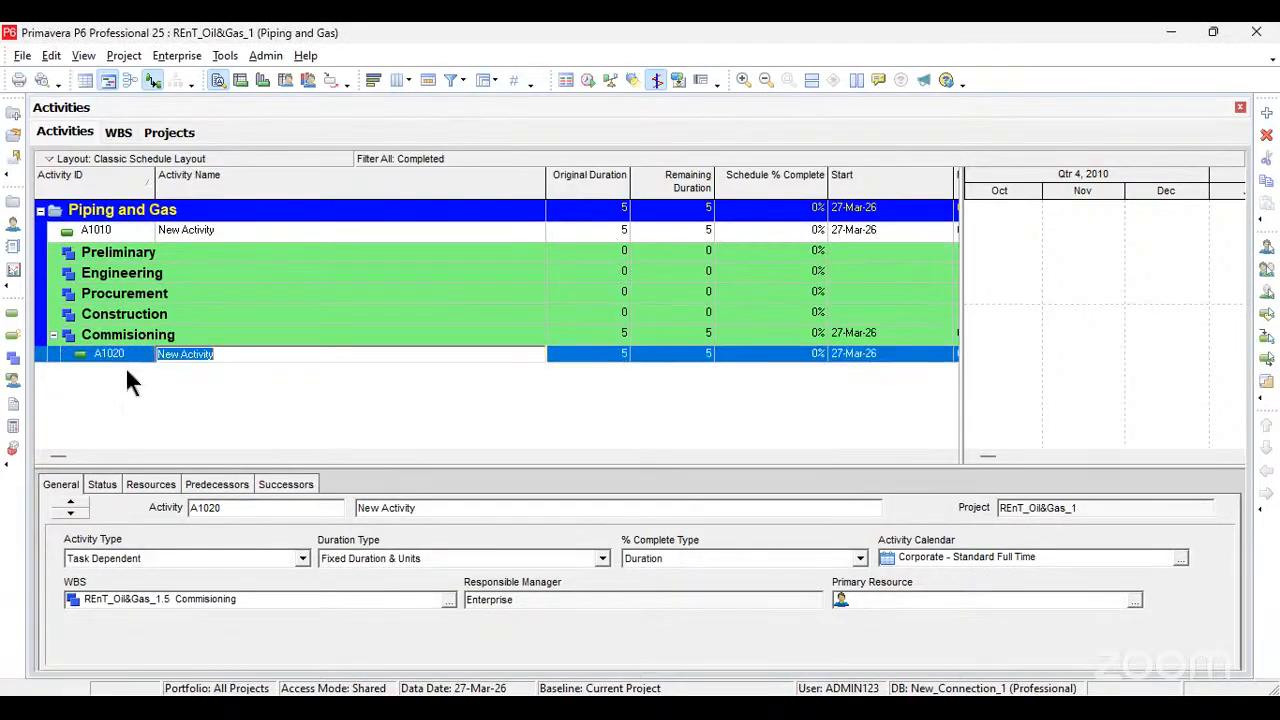
Step: Try twice to set the new Commisioning activity's ID to COMM-001
{"action": "left_click", "coordinate": [134, 355]}
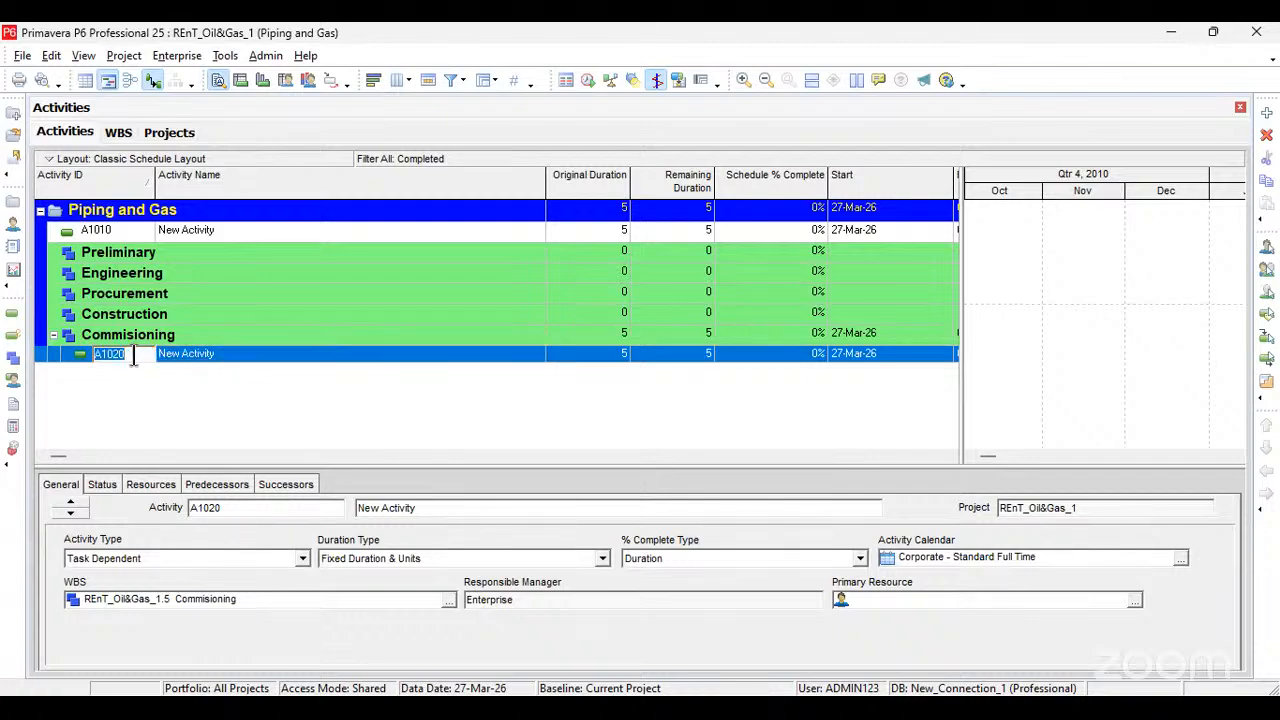
{"action": "type", "text": "COMM-001"}
{"action": "key", "text": "Return"}
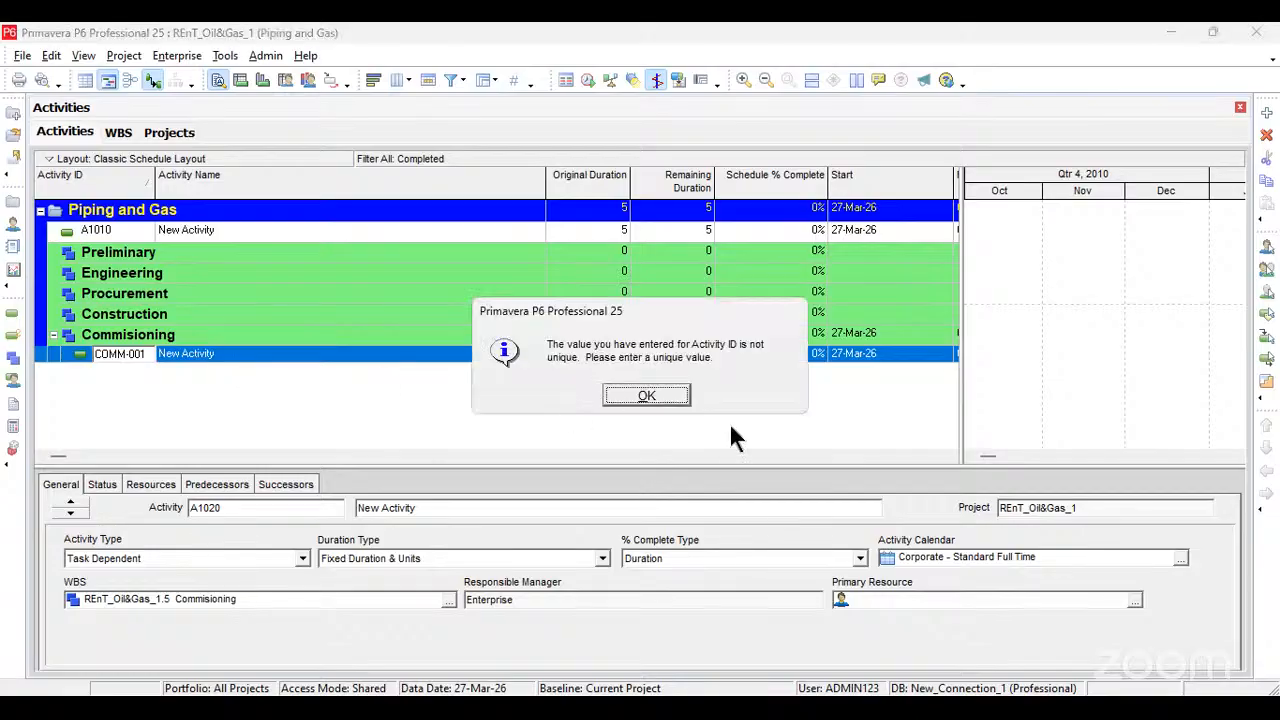
{"action": "left_click", "coordinate": [666, 404]}
{"action": "left_click", "coordinate": [144, 353]}
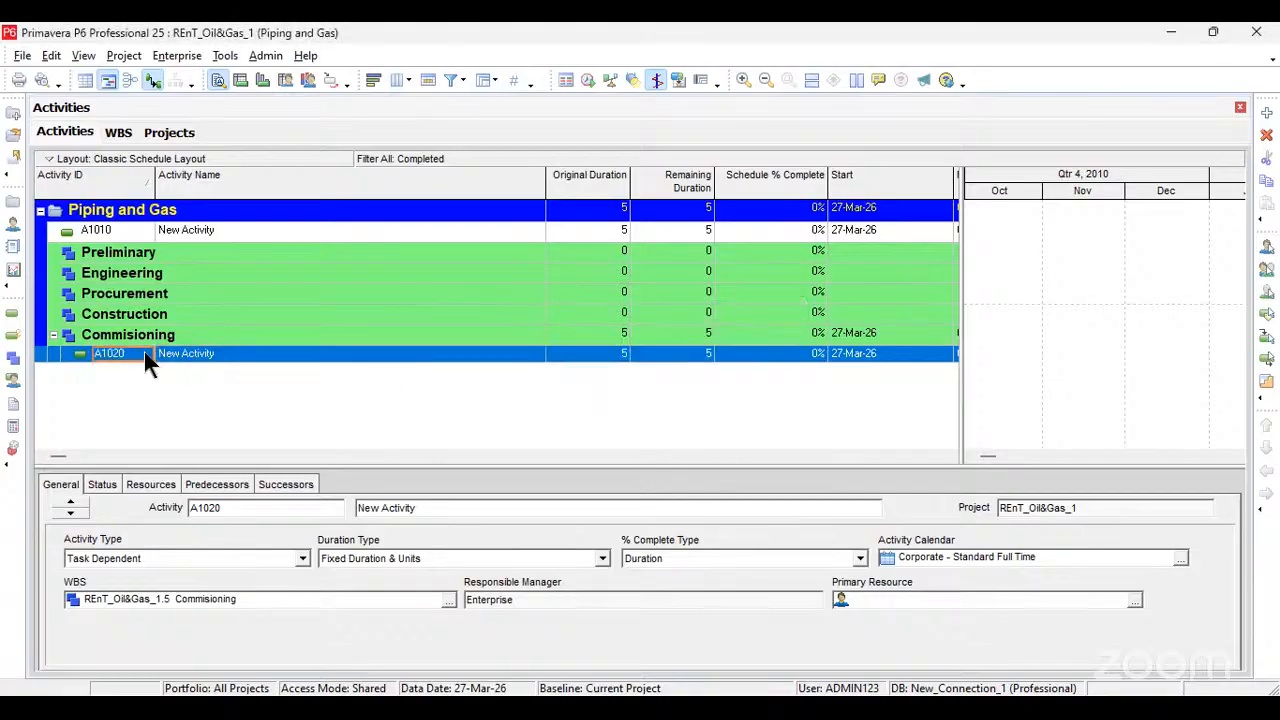
{"action": "left_click", "coordinate": [144, 353]}
{"action": "type", "text": "COMM-001"}
{"action": "left_click", "coordinate": [226, 353]}
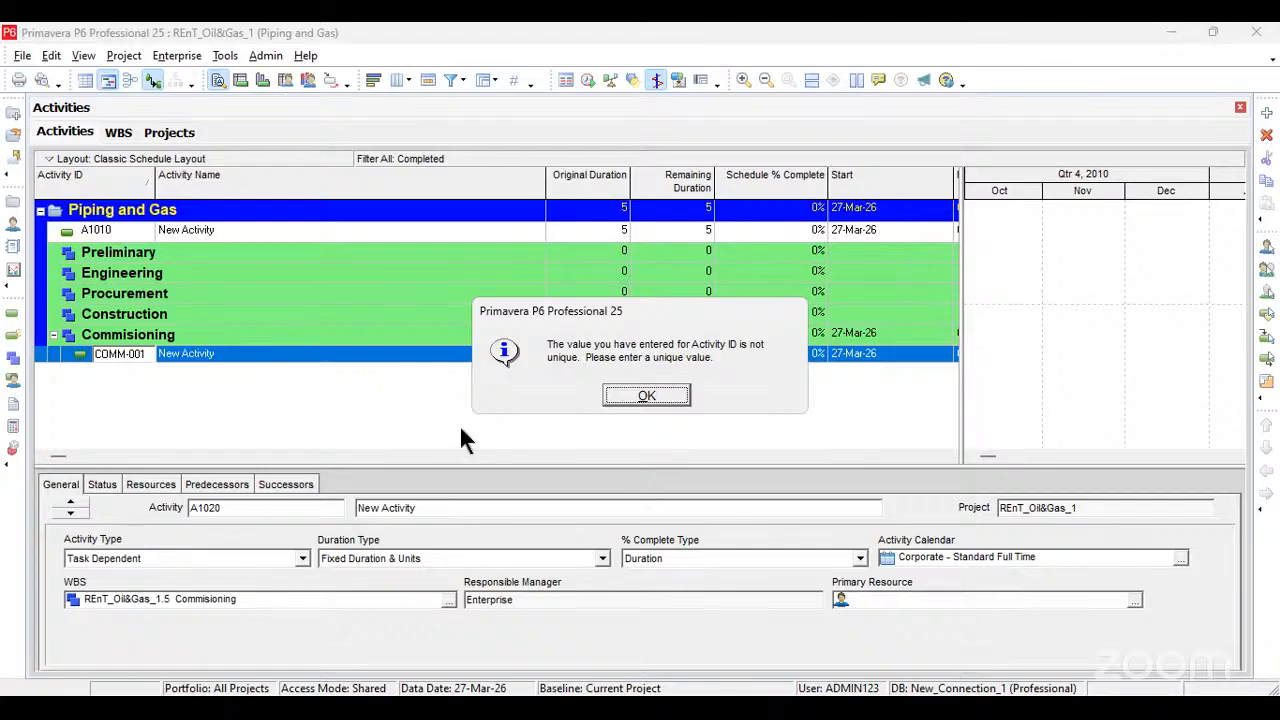
{"action": "left_click", "coordinate": [643, 396]}
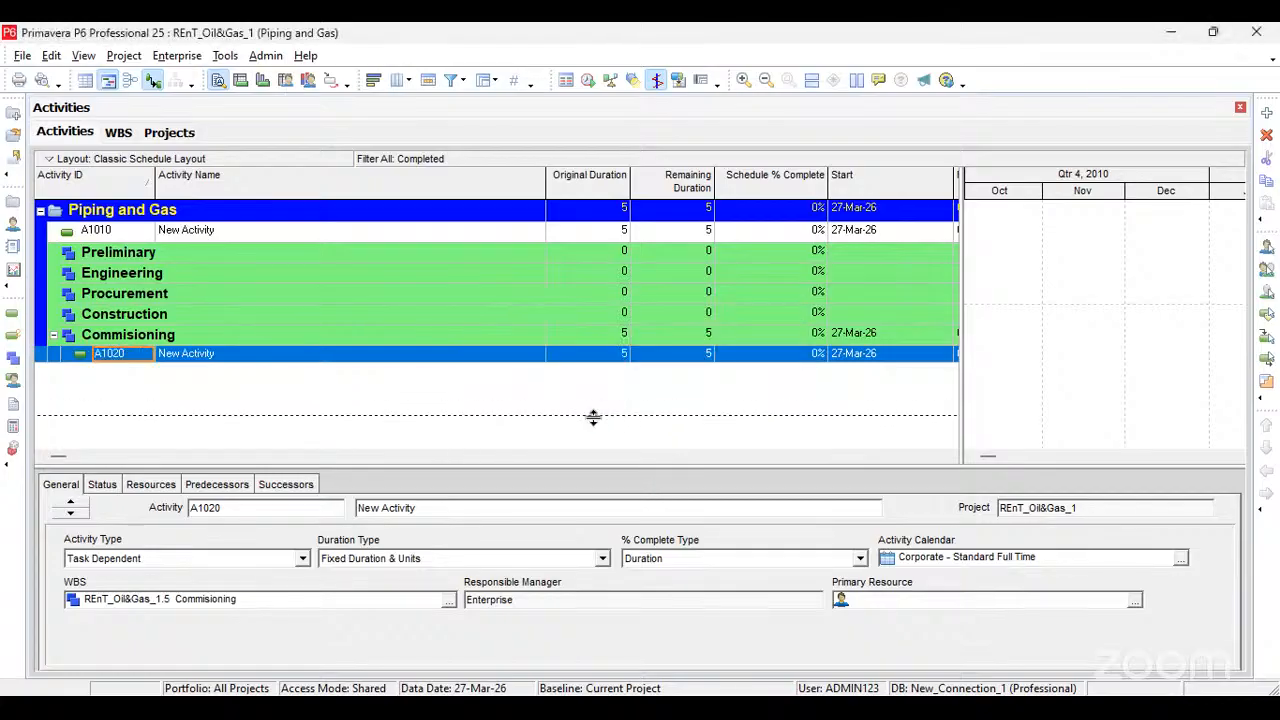
{"action": "left_click_drag", "start_coordinate": [593, 417], "coordinate": [455, 378]}
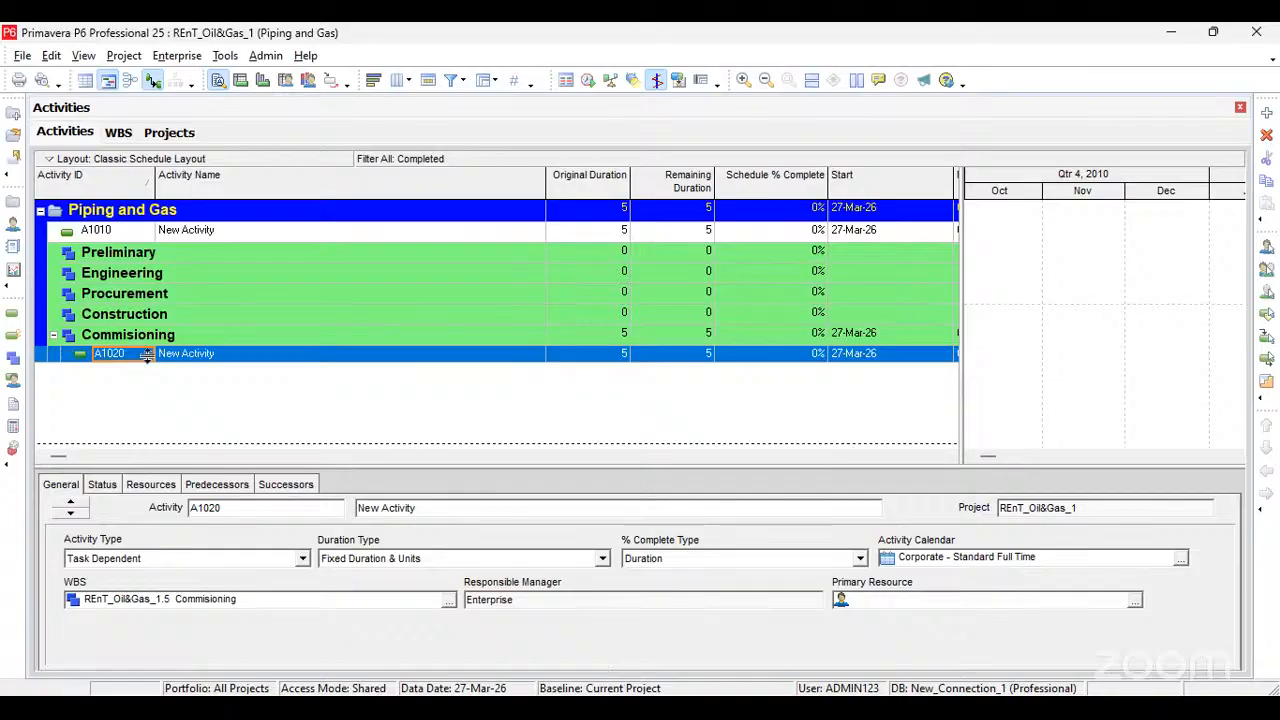
{"action": "left_click_drag", "start_coordinate": [141, 362], "coordinate": [570, 352]}
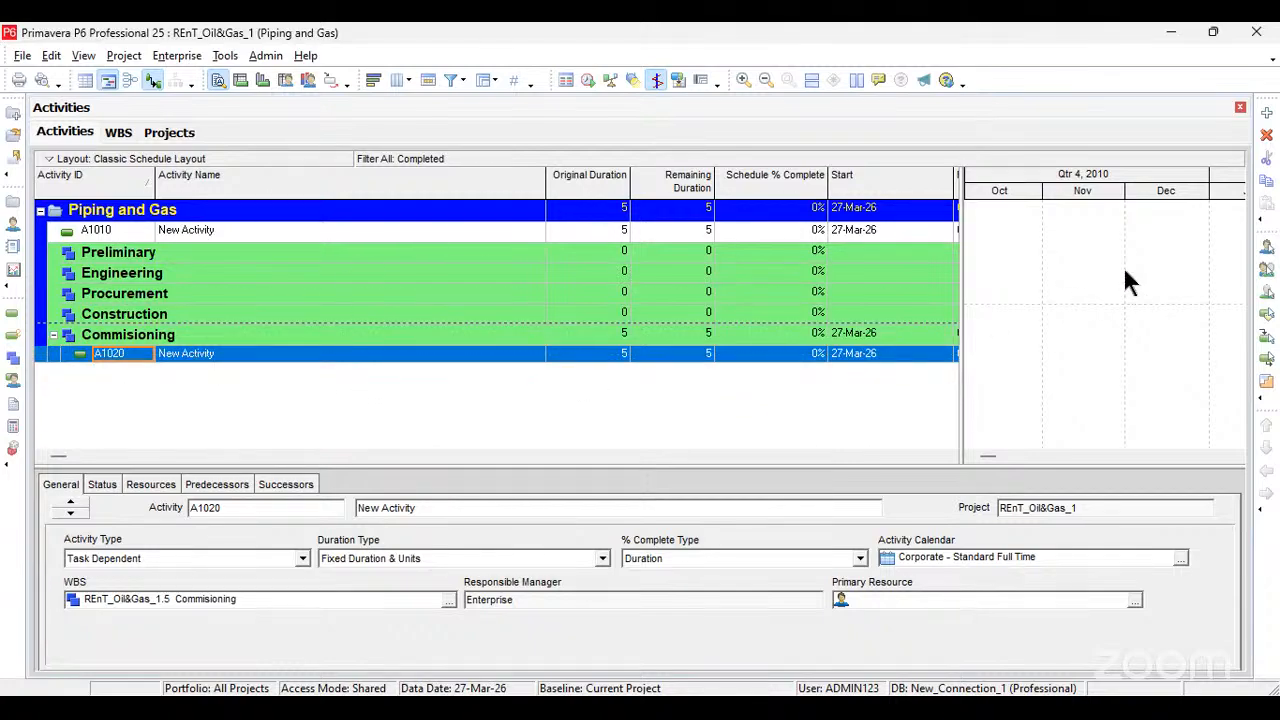
Step: Reopen the Piping and Gas project listed under Site 4 of REnT Limited
{"action": "left_click", "coordinate": [24, 56]}
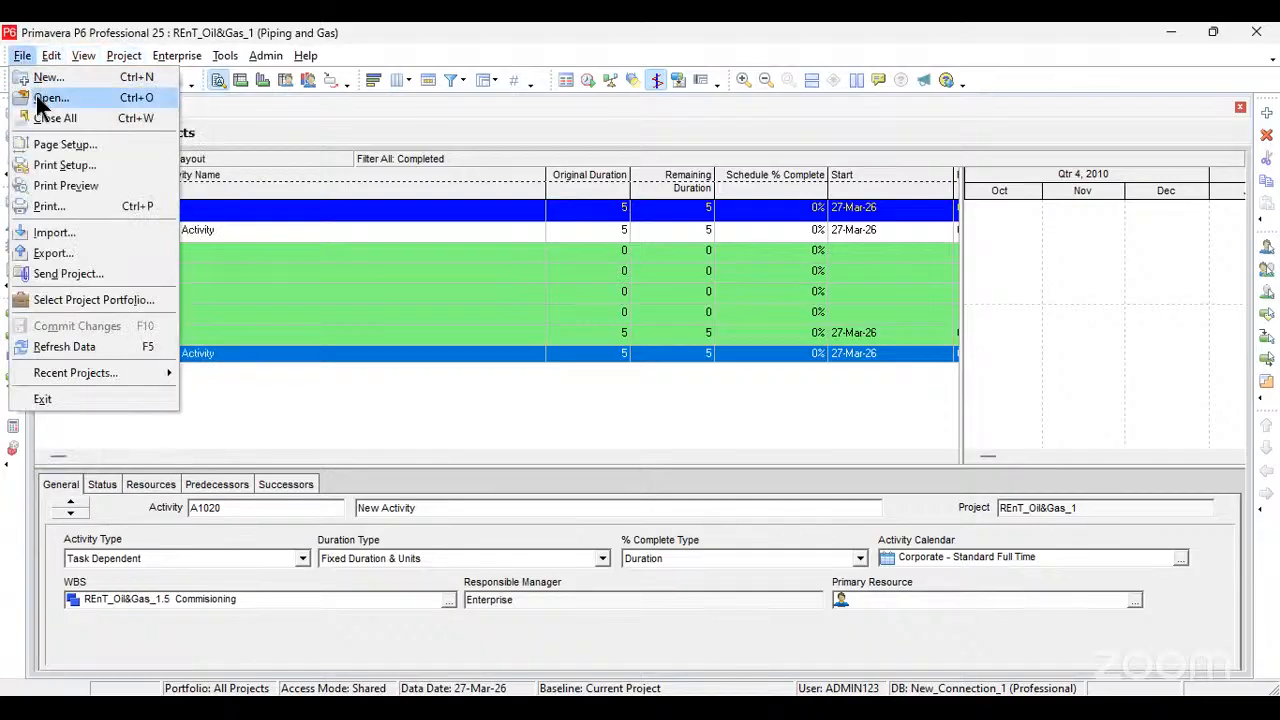
{"action": "left_click", "coordinate": [37, 97]}
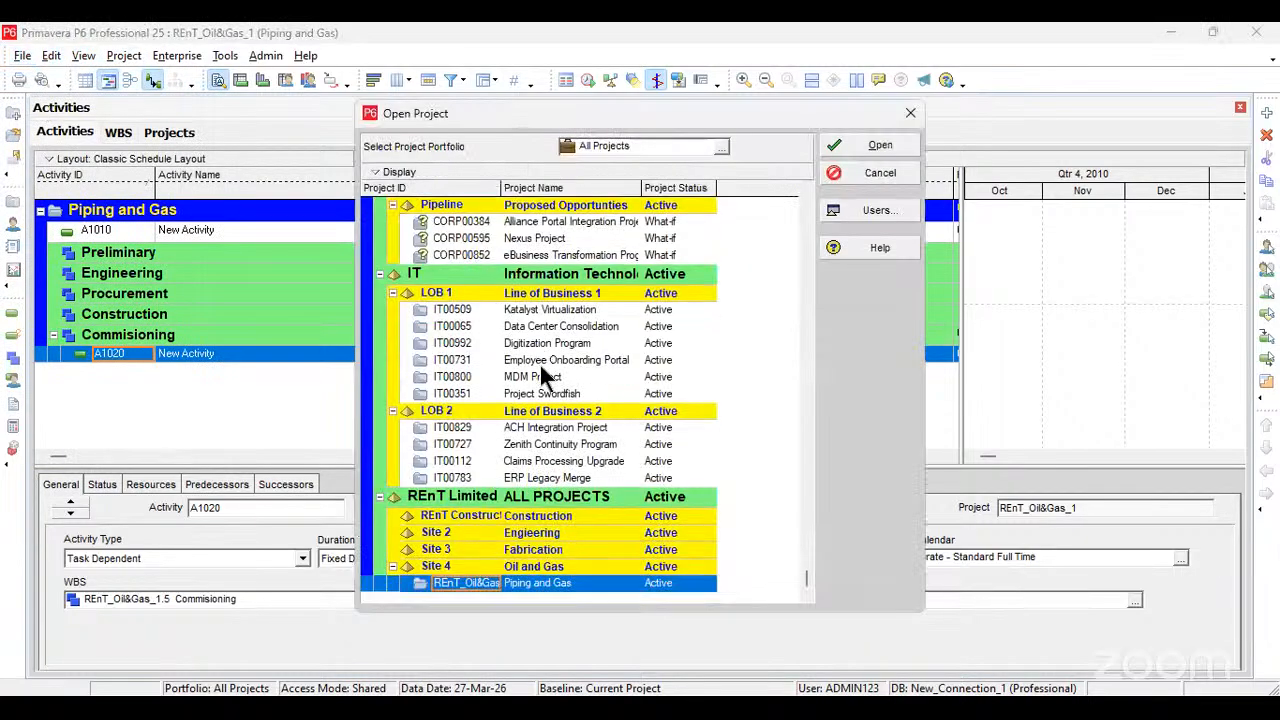
{"action": "left_click", "coordinate": [847, 146]}
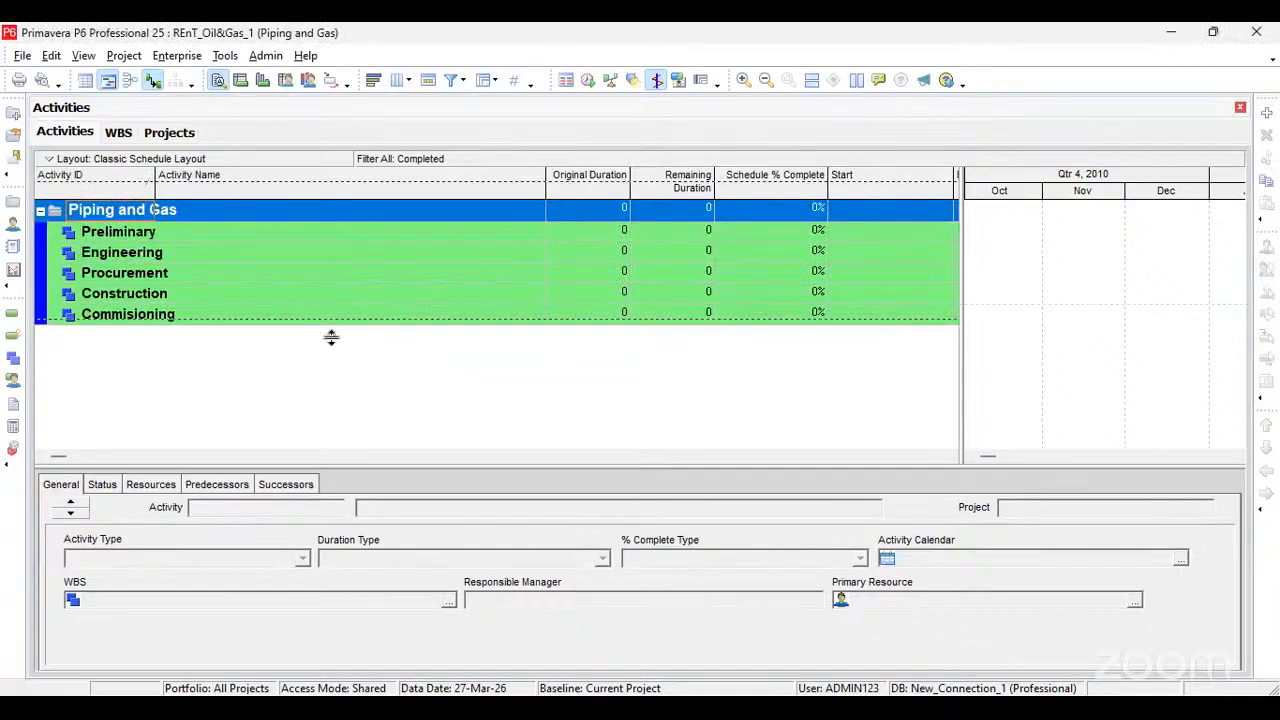
{"action": "left_click", "coordinate": [291, 346]}
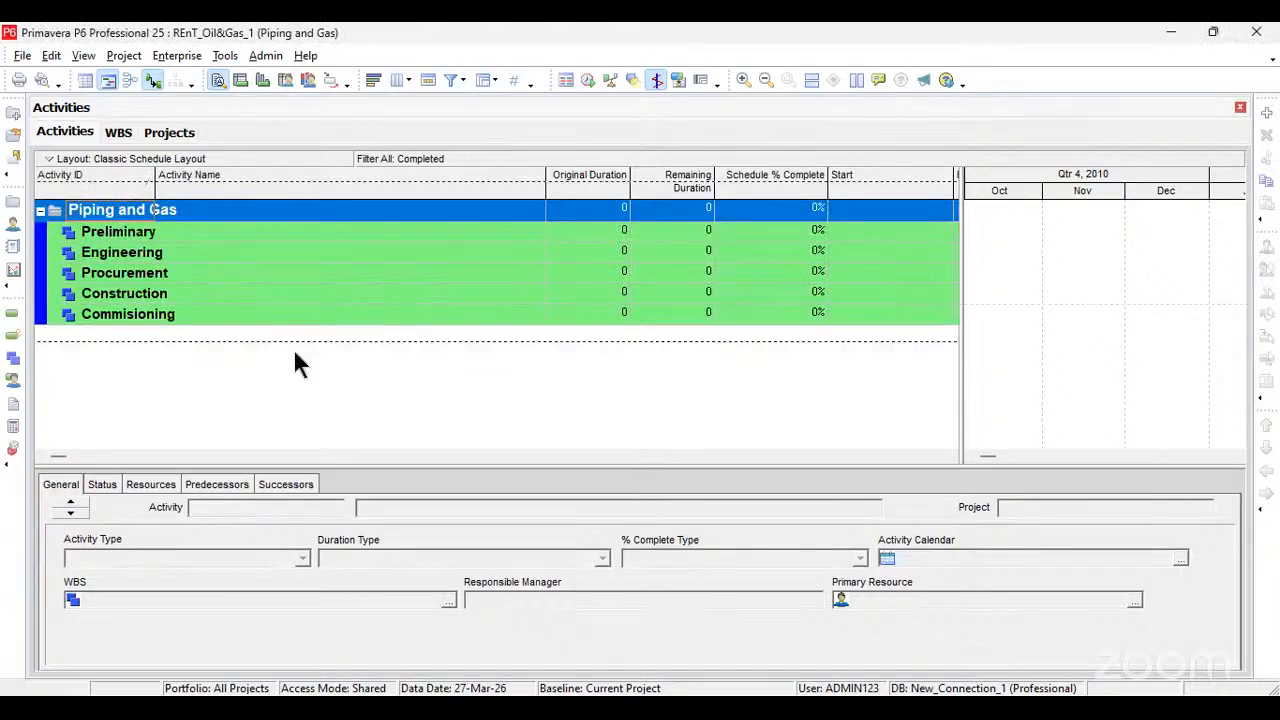
Step: Check which filters are selected for the activity list, leaving the filter settings as they are
{"action": "right_click", "coordinate": [293, 348]}
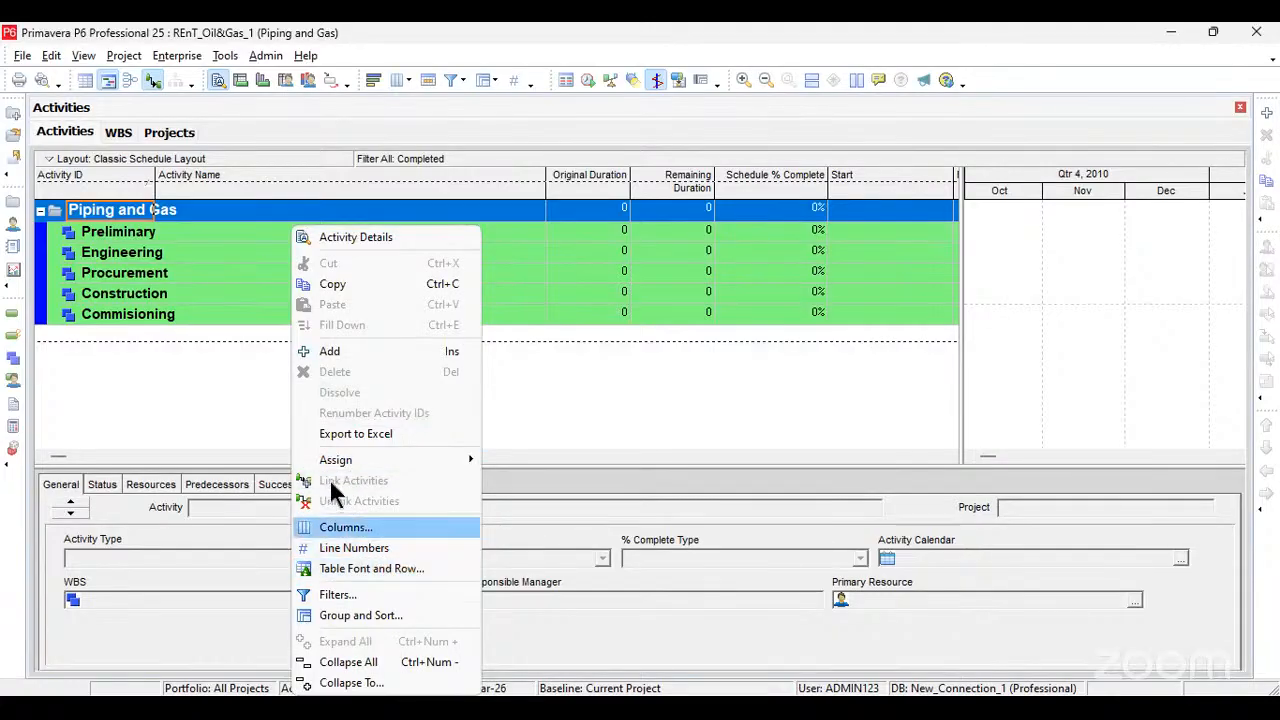
{"action": "left_click", "coordinate": [351, 598]}
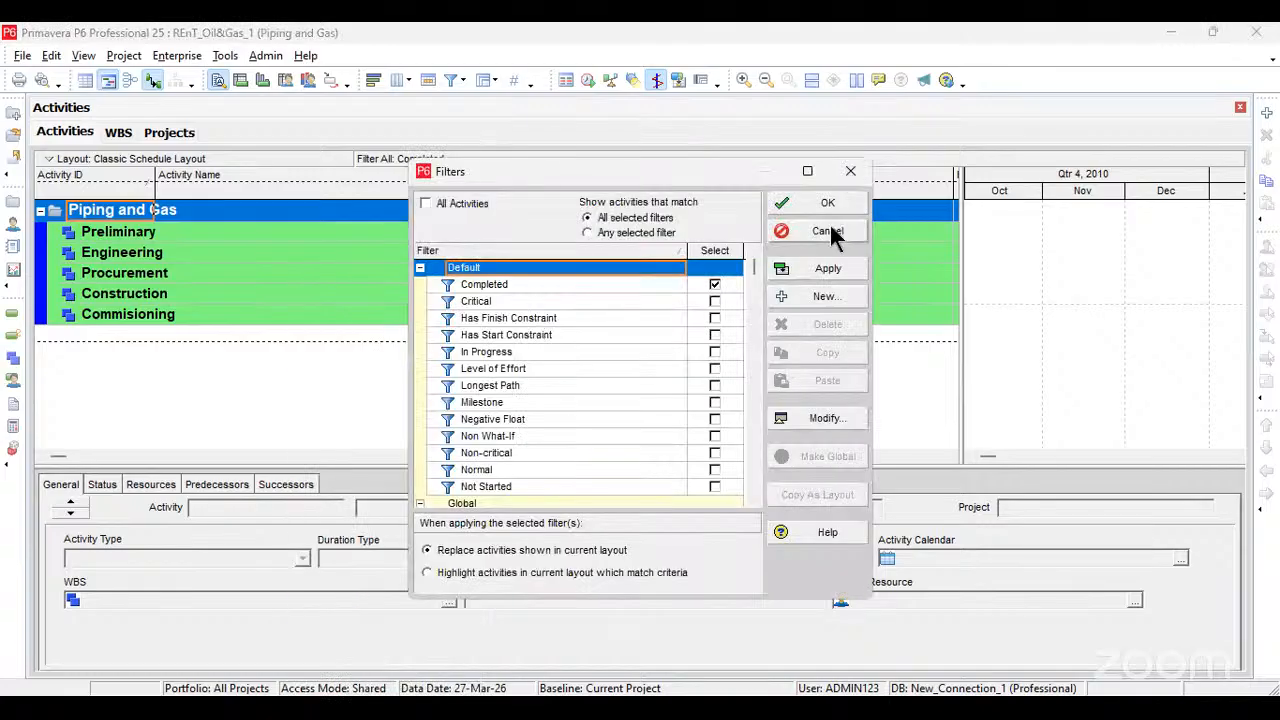
{"action": "left_click", "coordinate": [830, 228]}
Step: Change the activity table's first grouping from WBS to Activity Status and apply it
{"action": "left_click", "coordinate": [284, 276]}
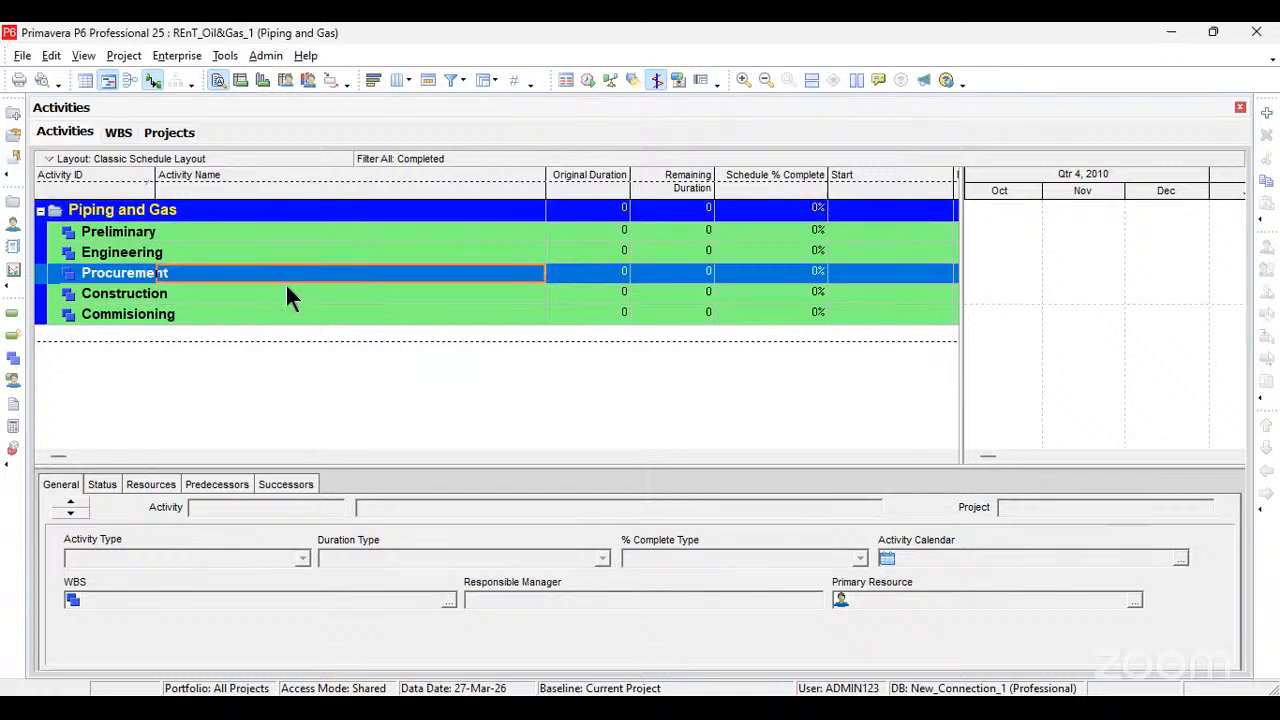
{"action": "right_click", "coordinate": [351, 614]}
{"action": "left_click", "coordinate": [343, 590]}
{"action": "left_click", "coordinate": [429, 352]}
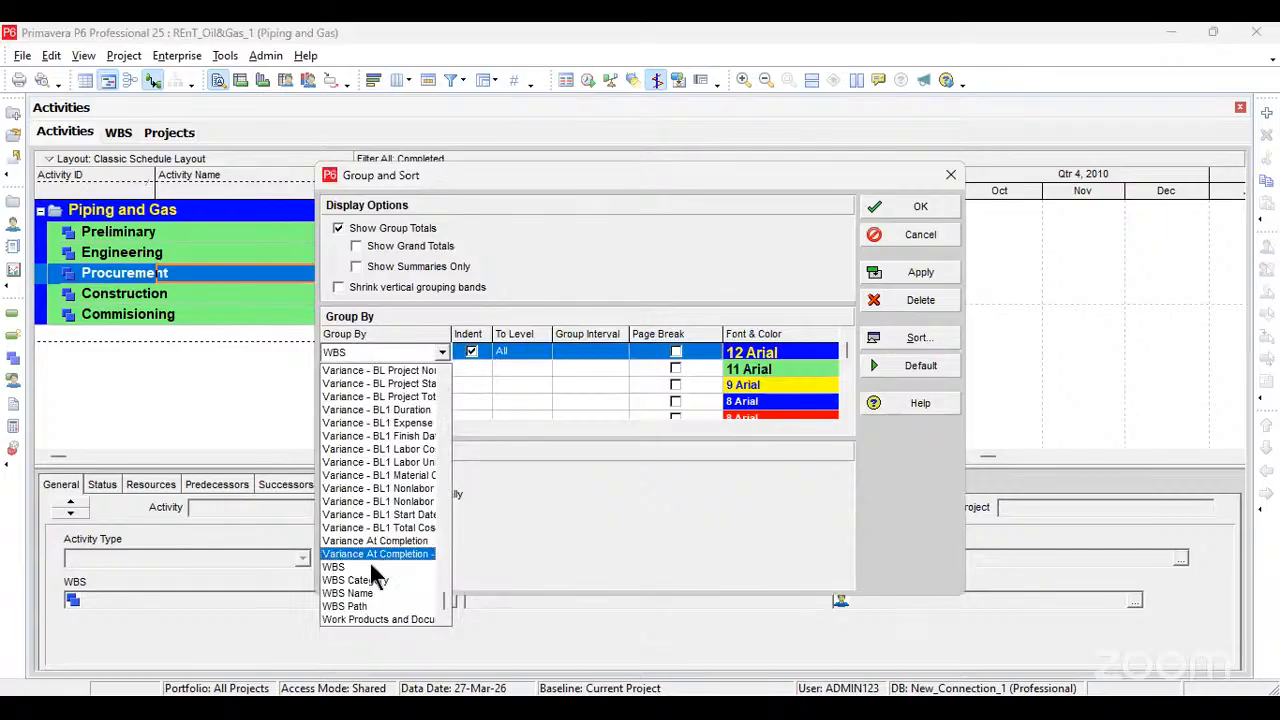
{"action": "scroll", "coordinate": [370, 565], "scroll_direction": "up", "scroll_amount": 20}
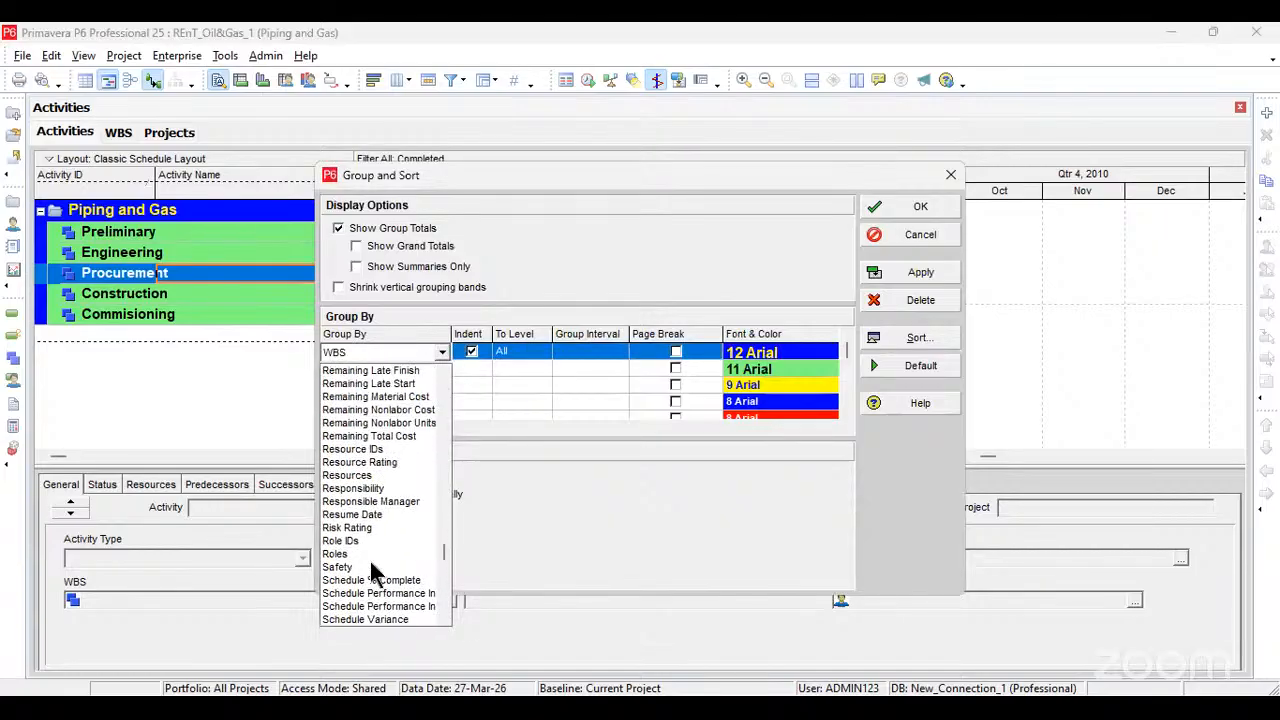
{"action": "scroll", "coordinate": [369, 560], "scroll_direction": "up", "scroll_amount": 5}
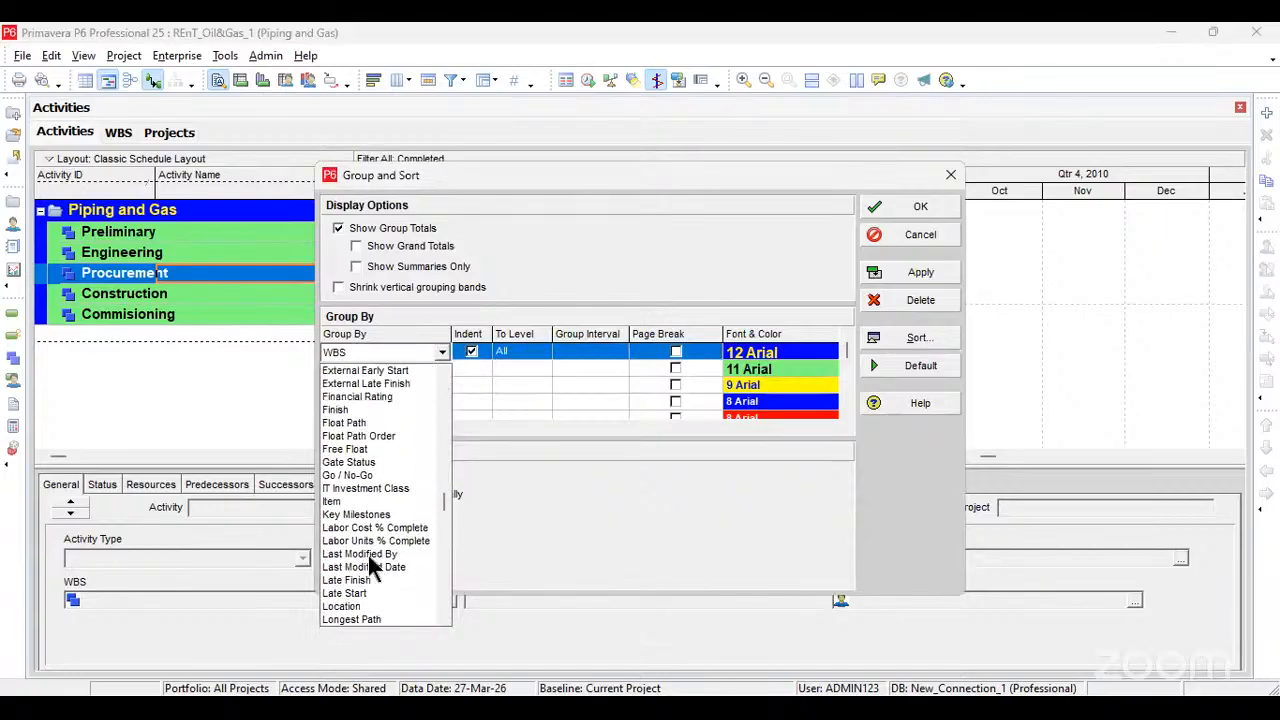
{"action": "scroll", "coordinate": [400, 520], "scroll_direction": "up", "scroll_amount": 7}
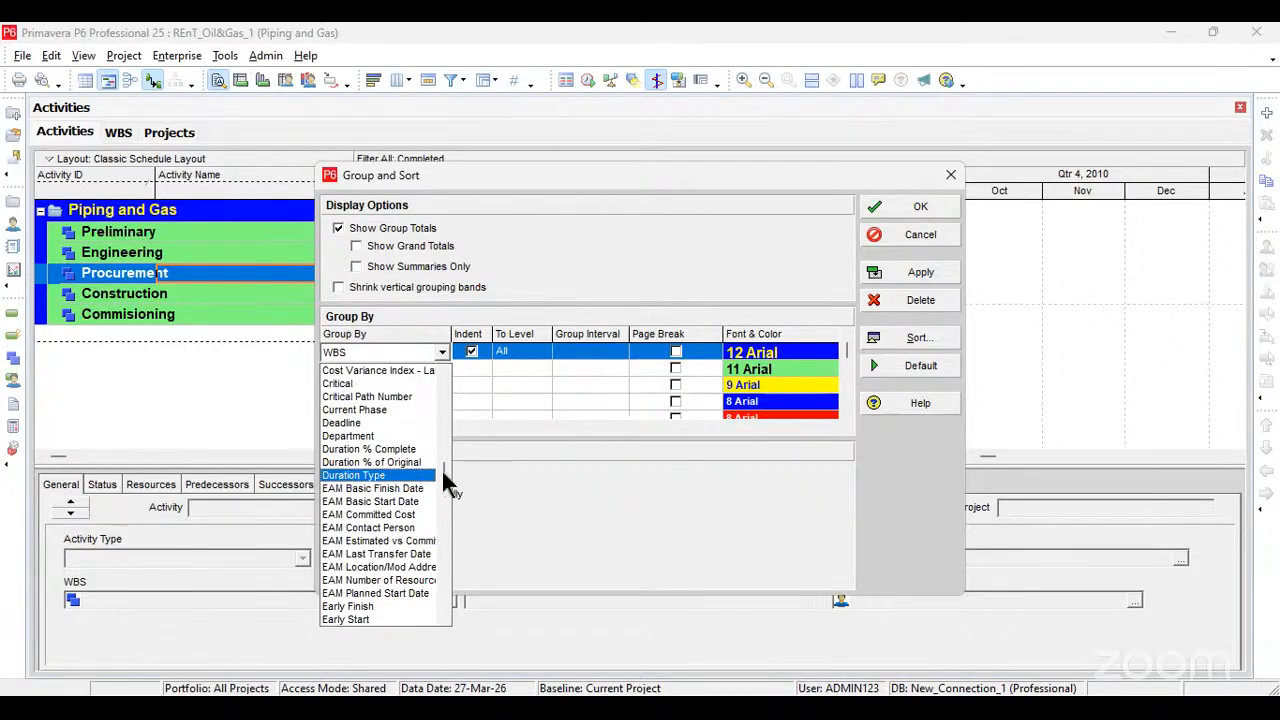
{"action": "scroll", "coordinate": [372, 408], "scroll_direction": "down", "scroll_amount": 5}
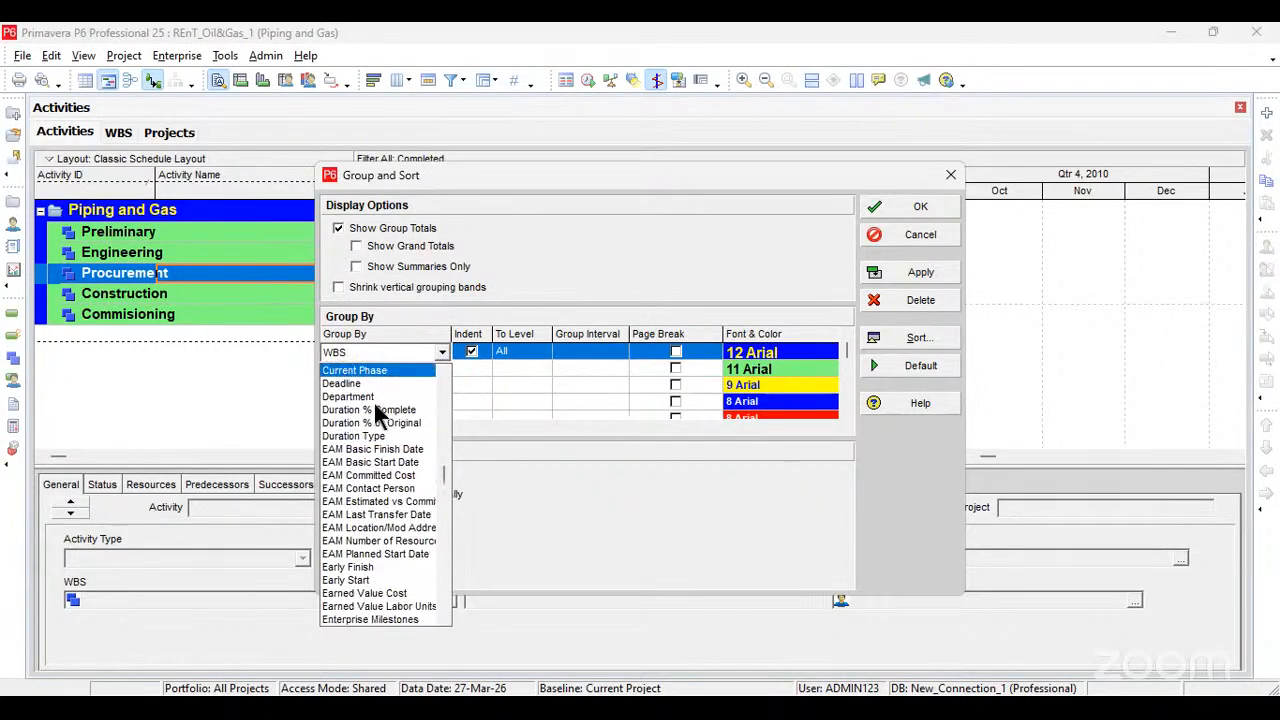
{"action": "scroll", "coordinate": [378, 409], "scroll_direction": "down", "scroll_amount": 3}
{"action": "scroll", "coordinate": [382, 411], "scroll_direction": "up", "scroll_amount": 15}
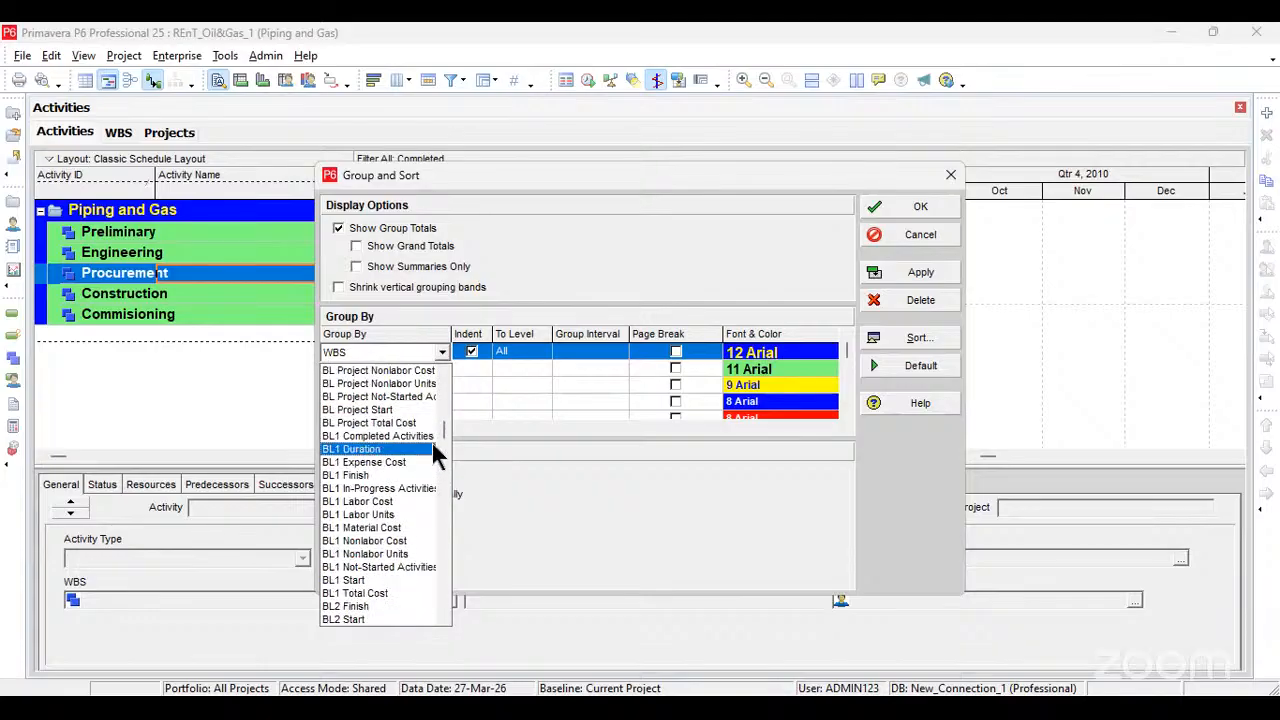
{"action": "left_click_drag", "start_coordinate": [443, 424], "coordinate": [444, 347]}
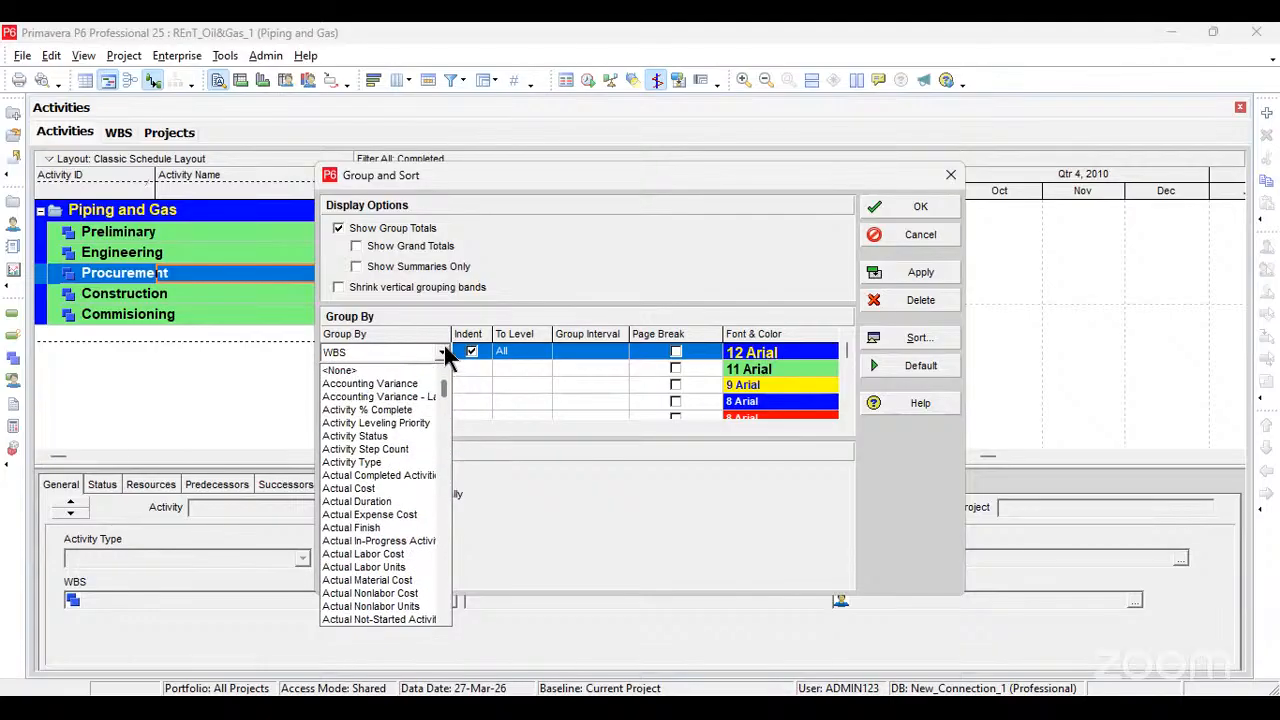
{"action": "left_click", "coordinate": [408, 436]}
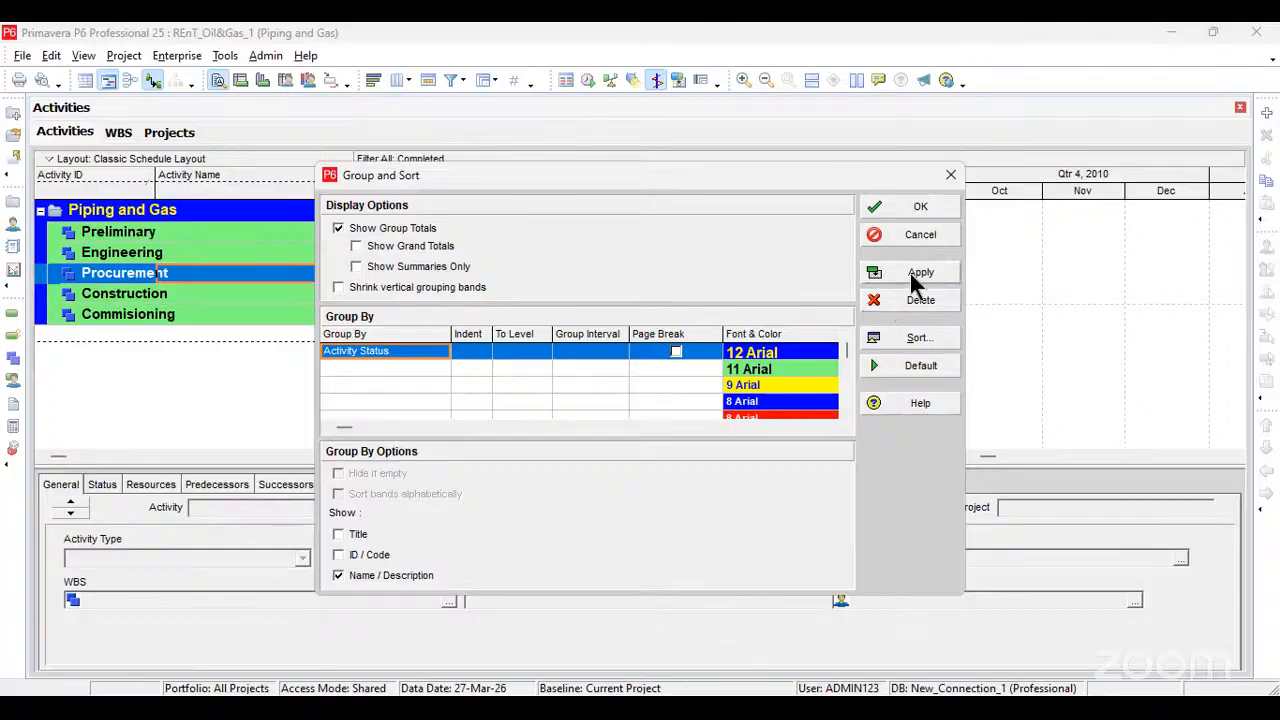
{"action": "left_click", "coordinate": [910, 273]}
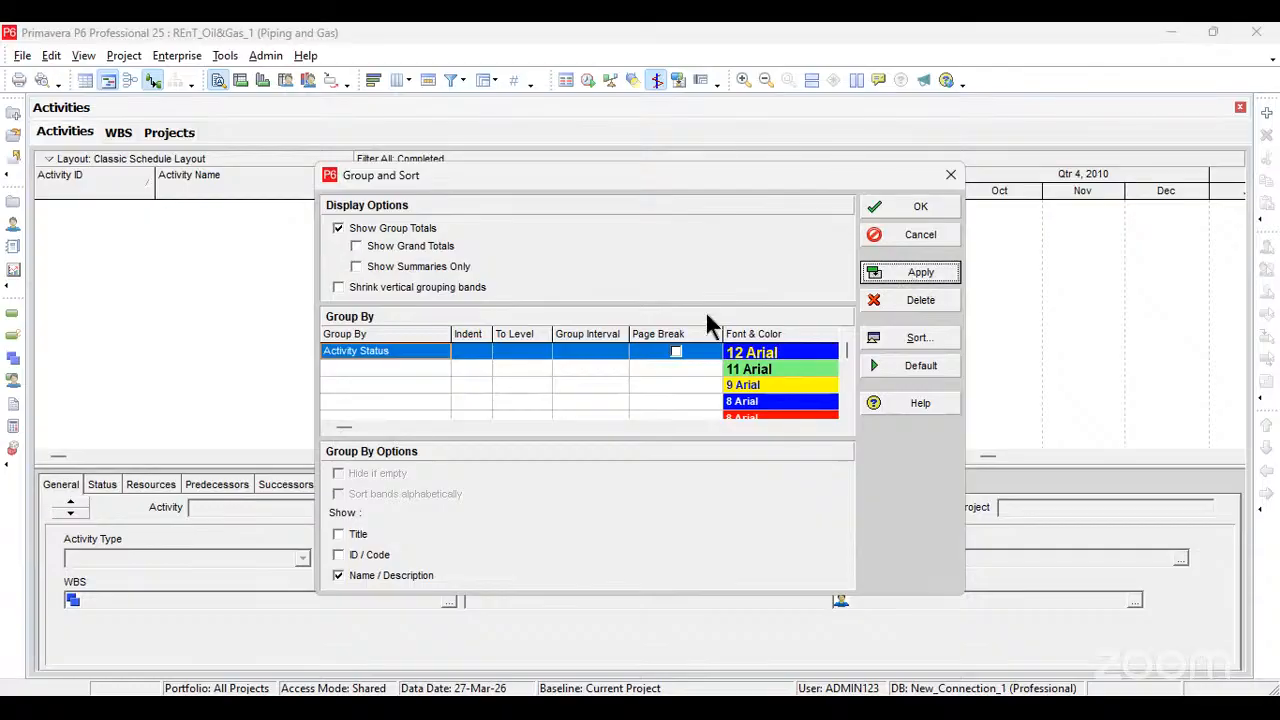
Step: Change the activity table's first grouping from Activity Status back to WBS, apply it and close the grouping settings
{"action": "left_click", "coordinate": [400, 352]}
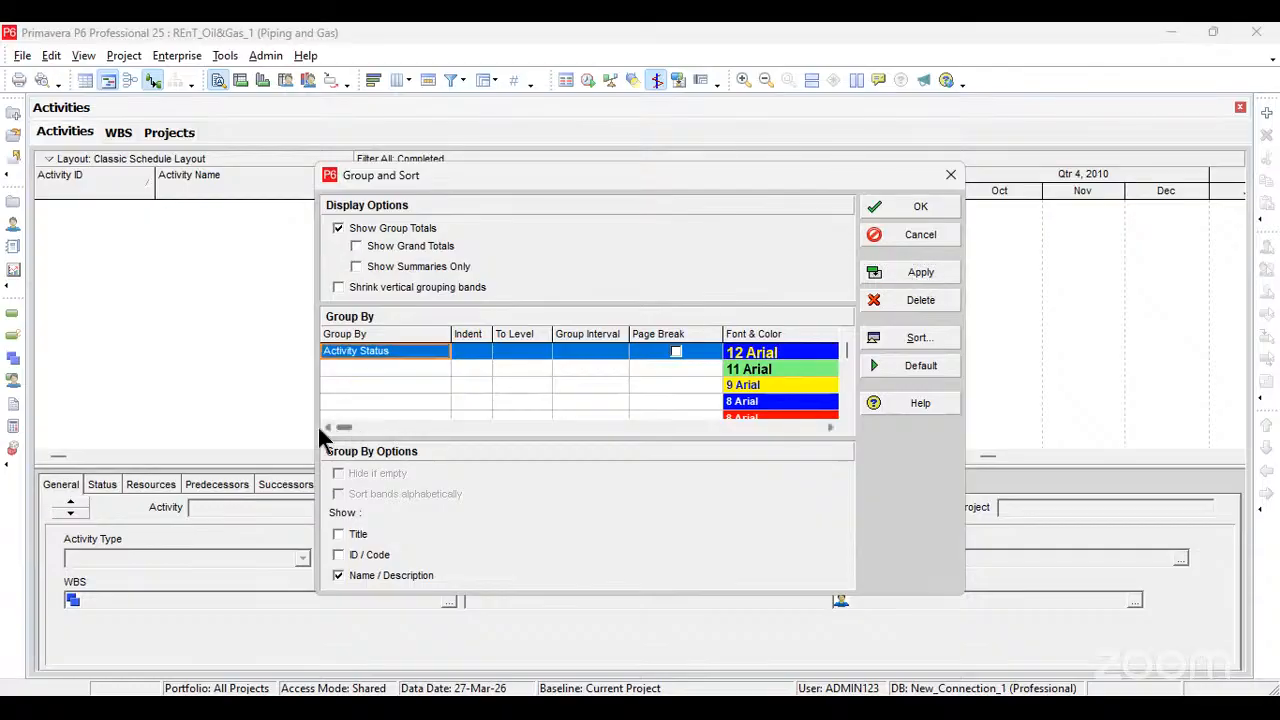
{"action": "left_click", "coordinate": [400, 355]}
{"action": "scroll", "coordinate": [403, 438], "scroll_direction": "down", "scroll_amount": 20}
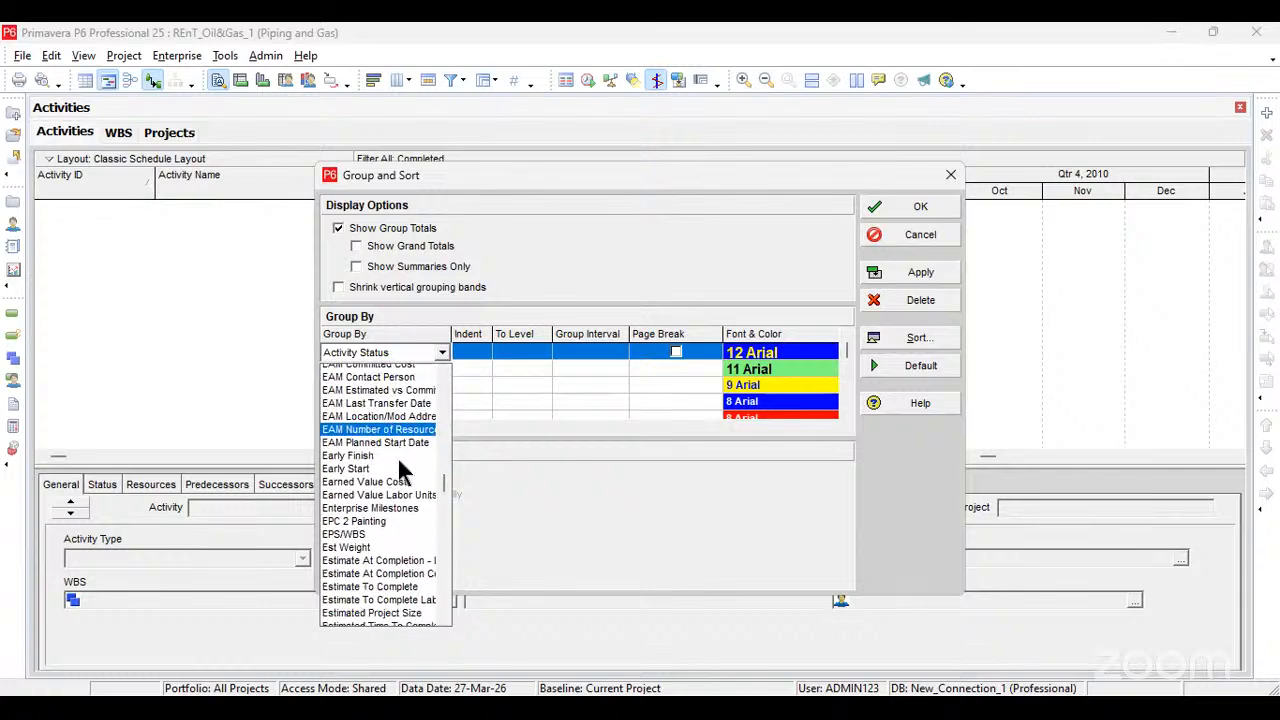
{"action": "scroll", "coordinate": [398, 460], "scroll_direction": "down", "scroll_amount": 20}
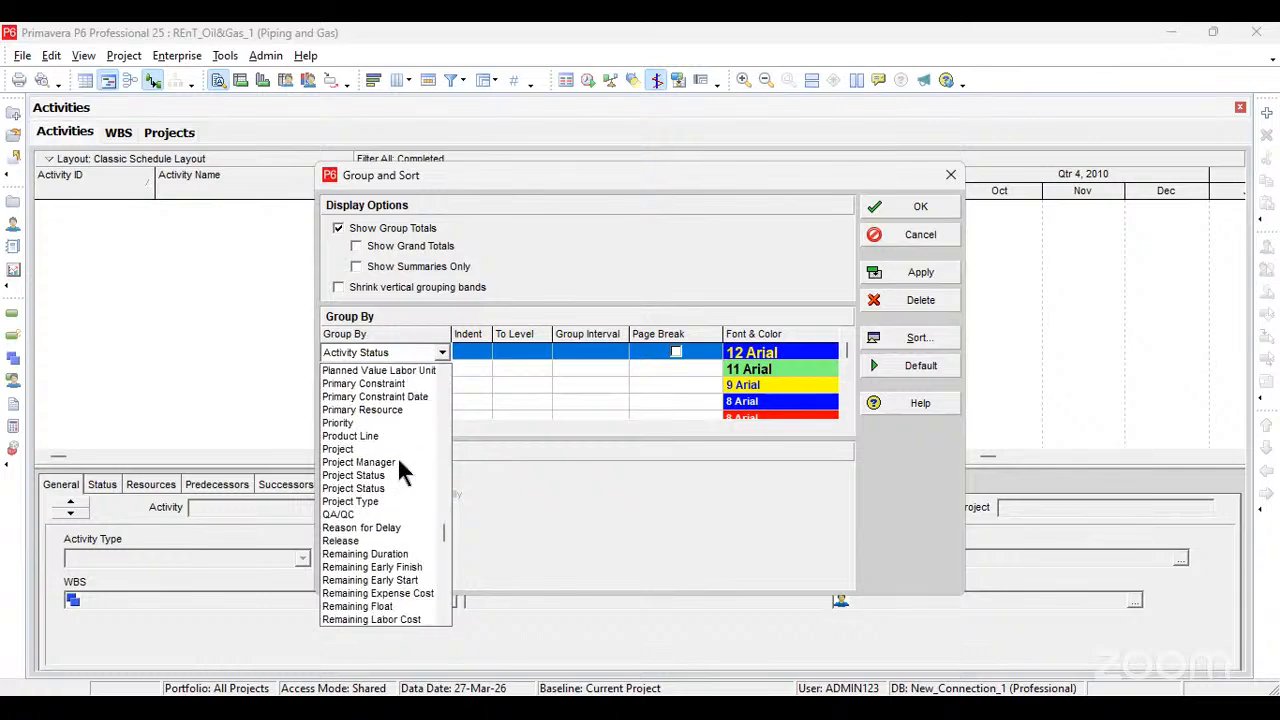
{"action": "scroll", "coordinate": [398, 459], "scroll_direction": "down", "scroll_amount": 9}
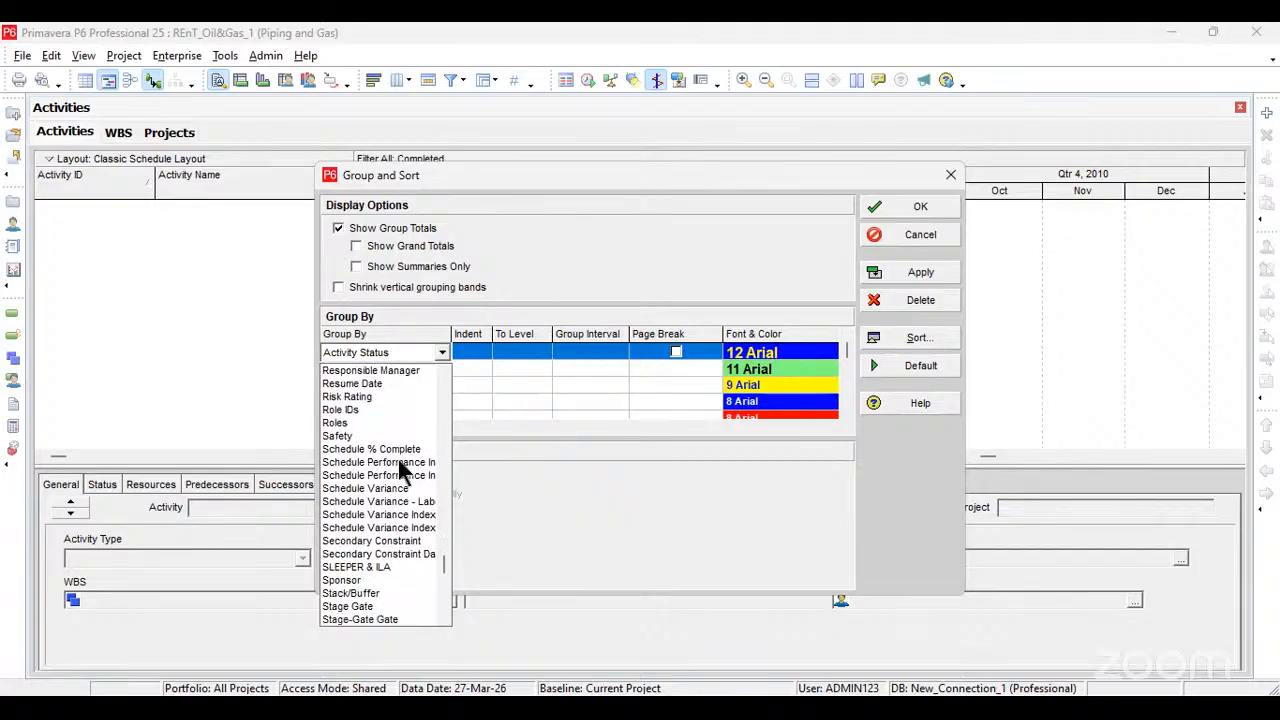
{"action": "scroll", "coordinate": [398, 459], "scroll_direction": "down", "scroll_amount": 8}
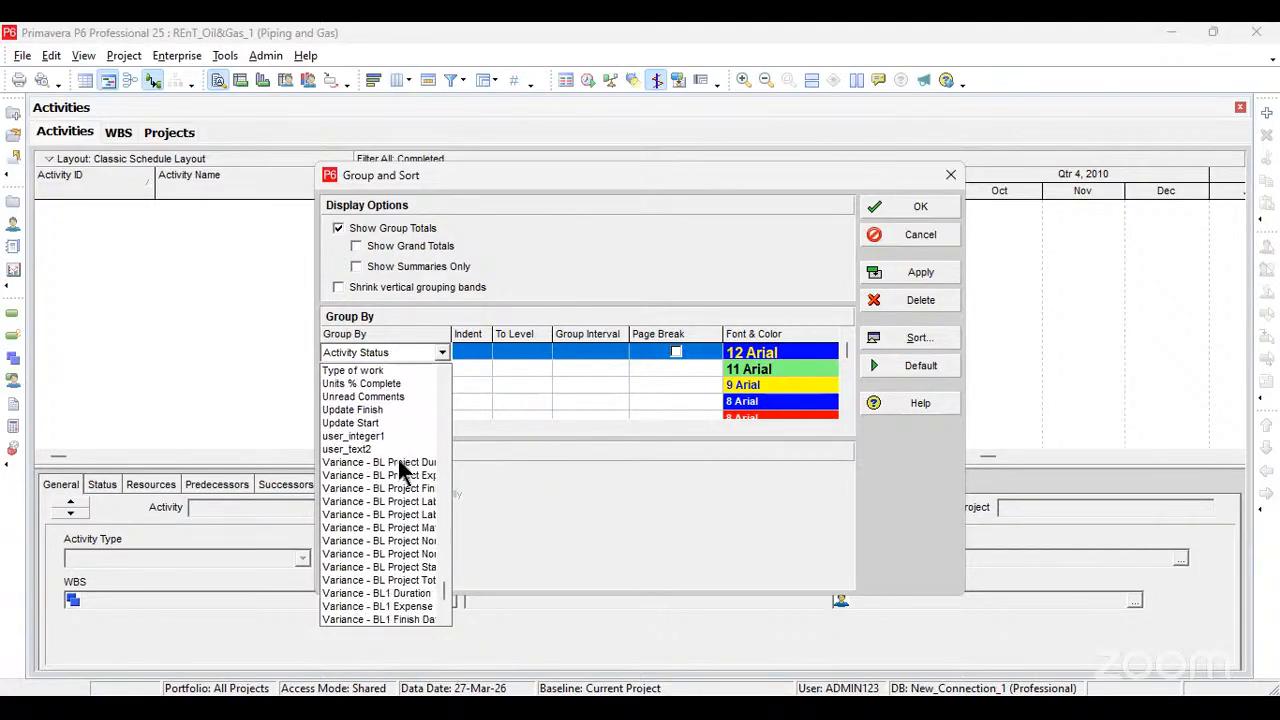
{"action": "scroll", "coordinate": [398, 459], "scroll_direction": "down", "scroll_amount": 4}
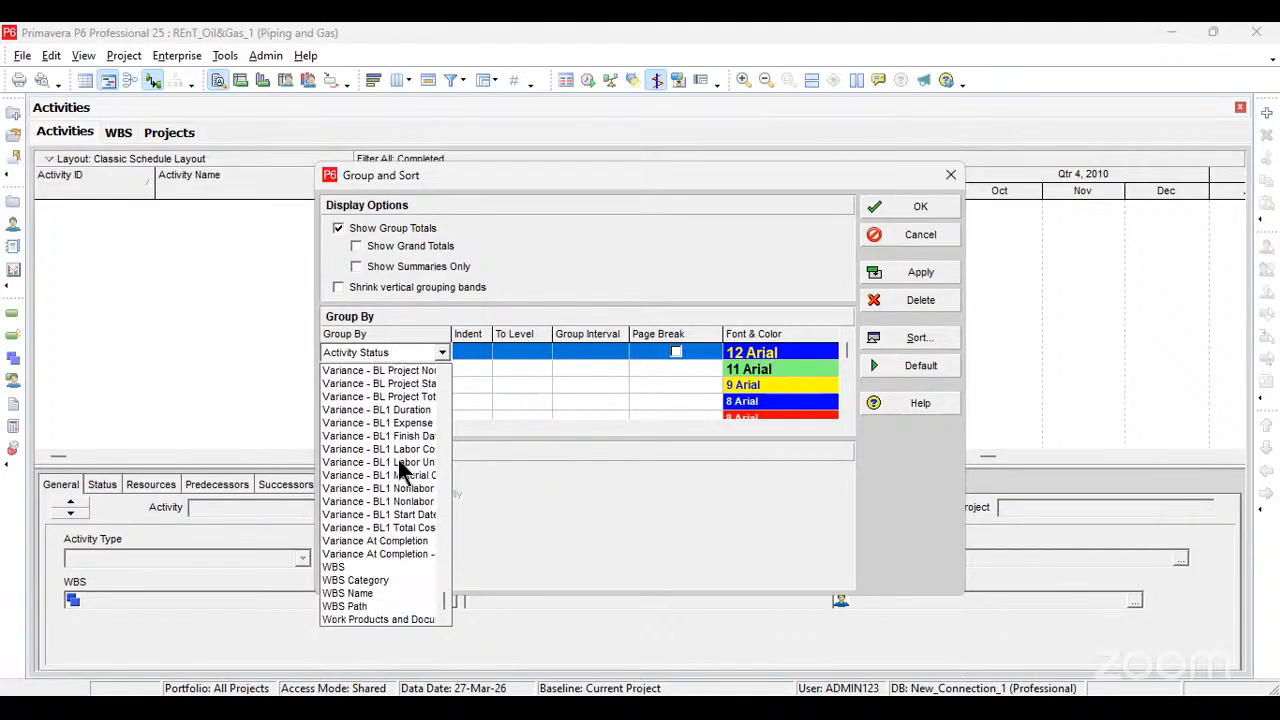
{"action": "left_click", "coordinate": [364, 568]}
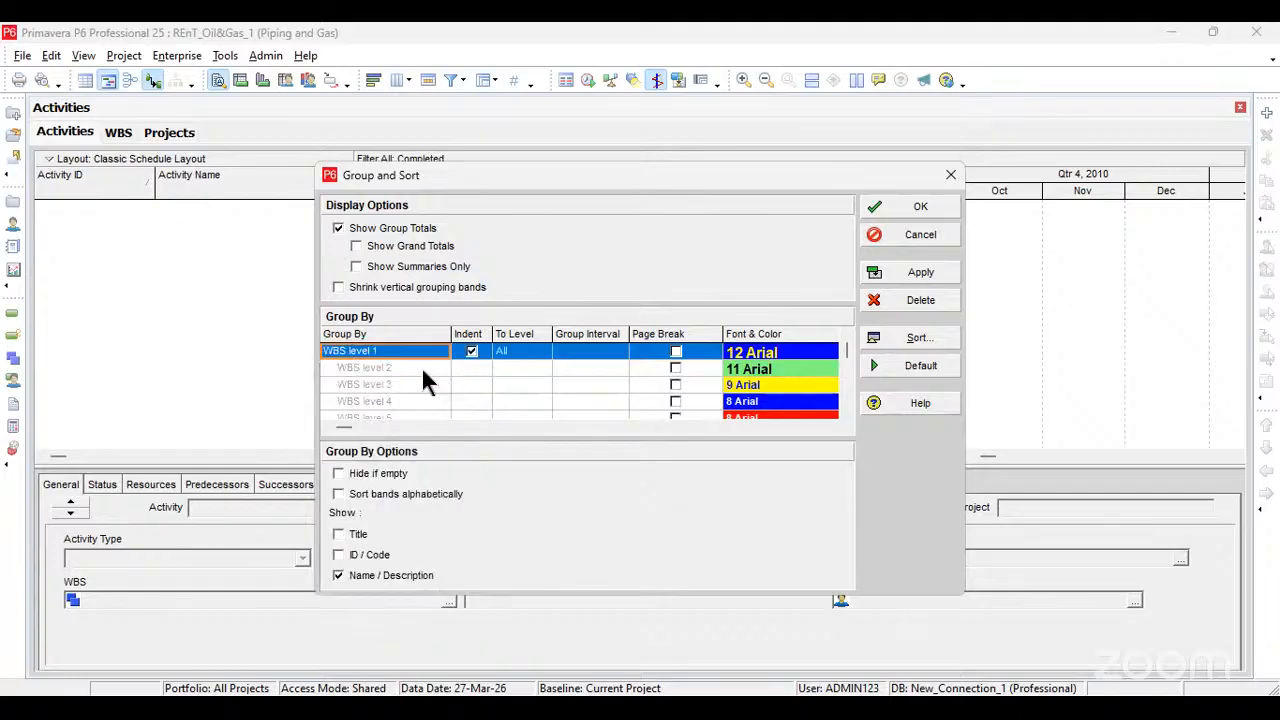
{"action": "scroll", "coordinate": [420, 372], "scroll_direction": "down", "scroll_amount": 1}
{"action": "scroll", "coordinate": [418, 370], "scroll_direction": "up", "scroll_amount": 1}
{"action": "left_click", "coordinate": [920, 280]}
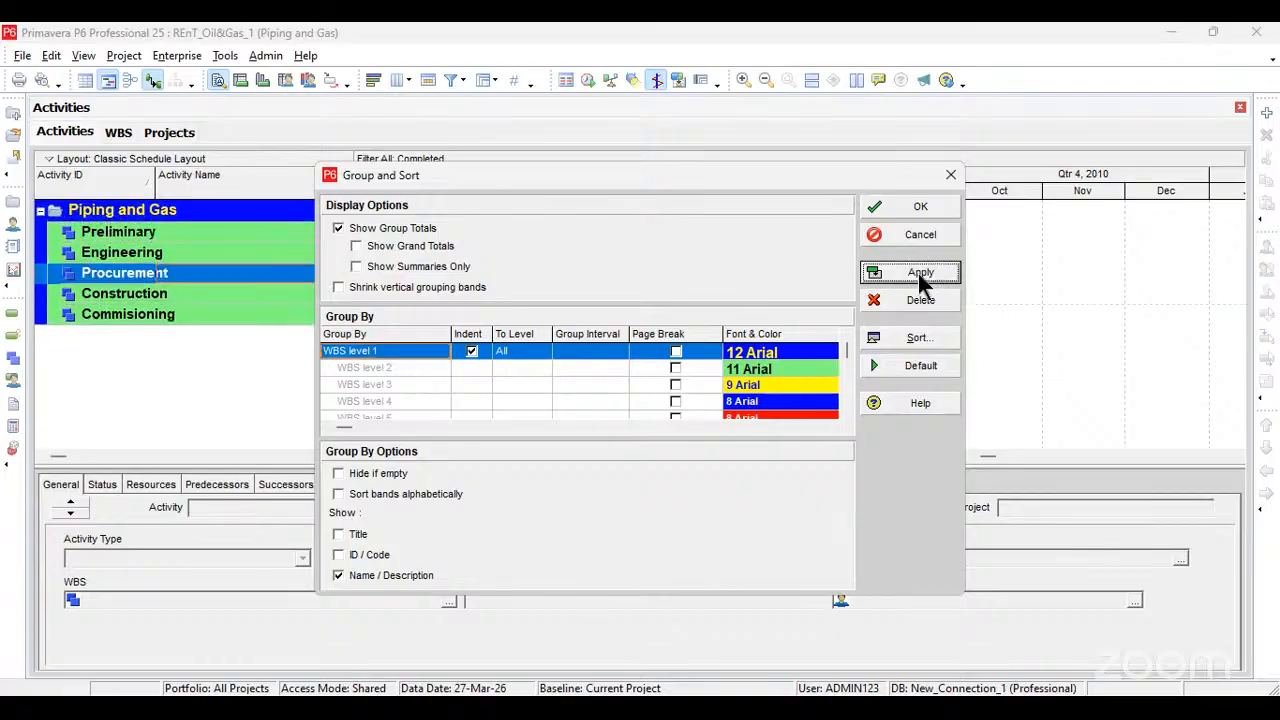
{"action": "left_click", "coordinate": [921, 210]}
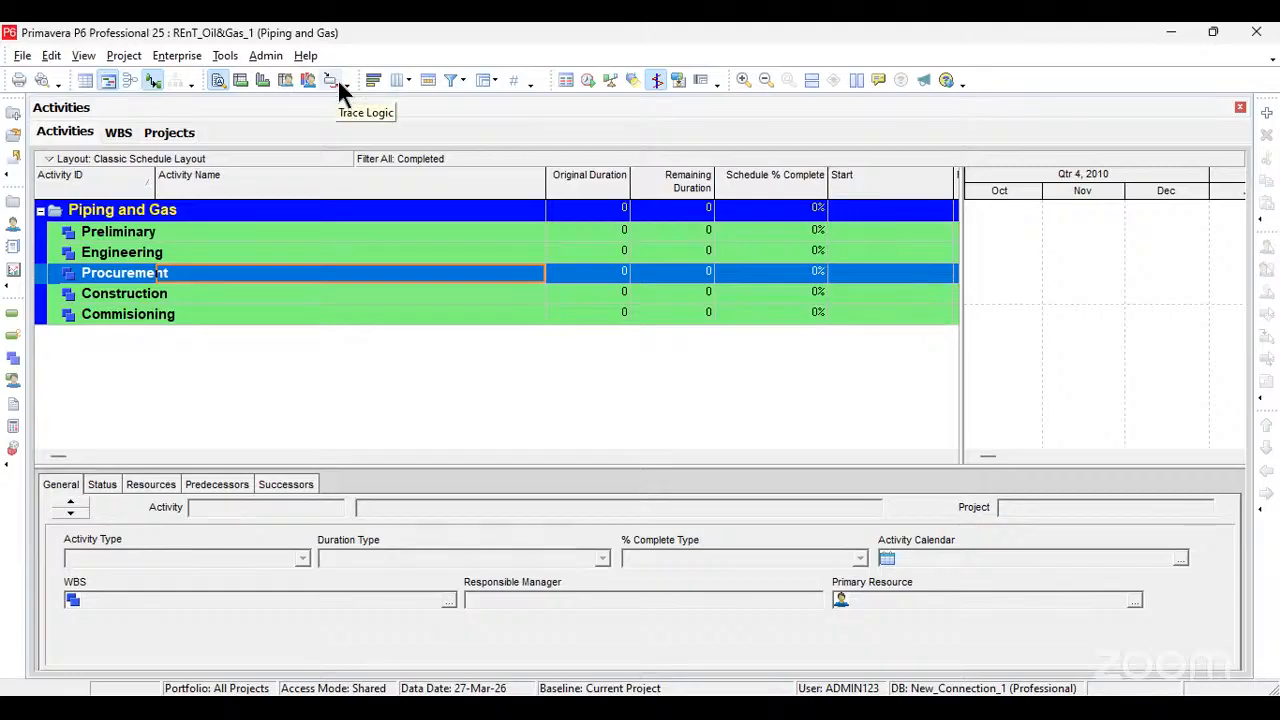
Step: Remove the Trace Logic button from the bottom layout toolbar and return from the WBS view to the activity table
{"action": "left_click", "coordinate": [332, 80]}
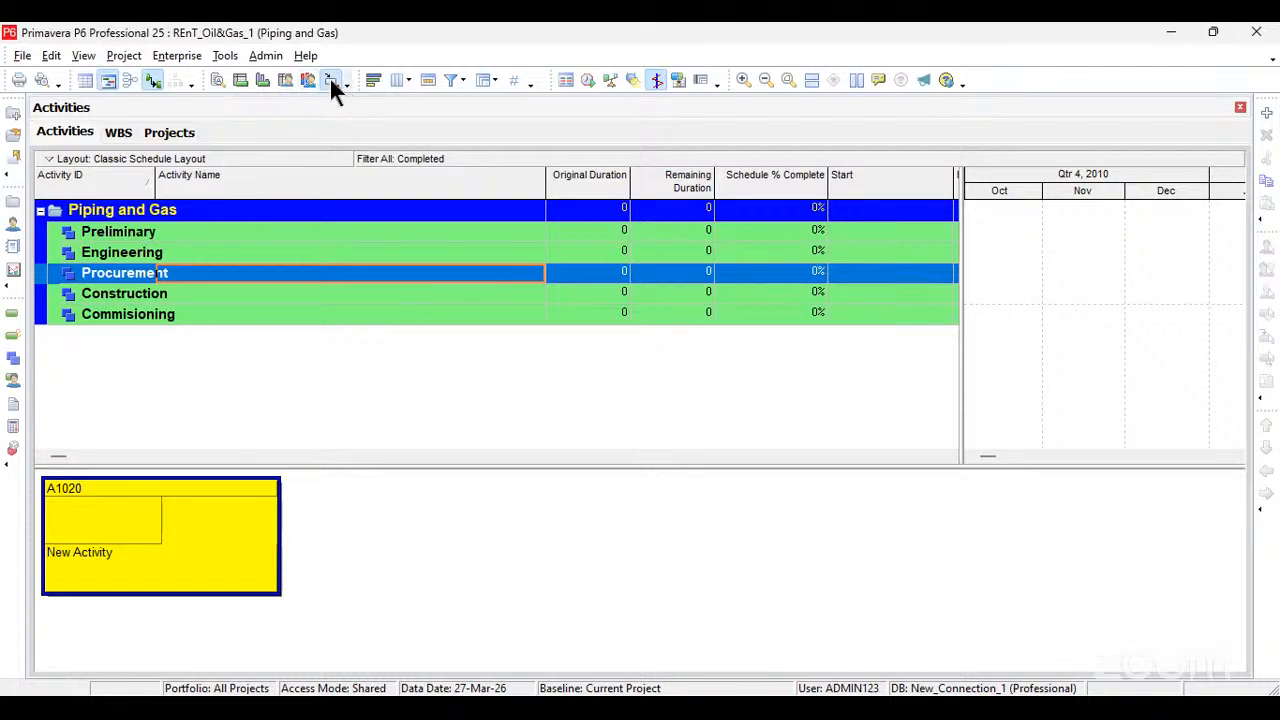
{"action": "left_click", "coordinate": [344, 84]}
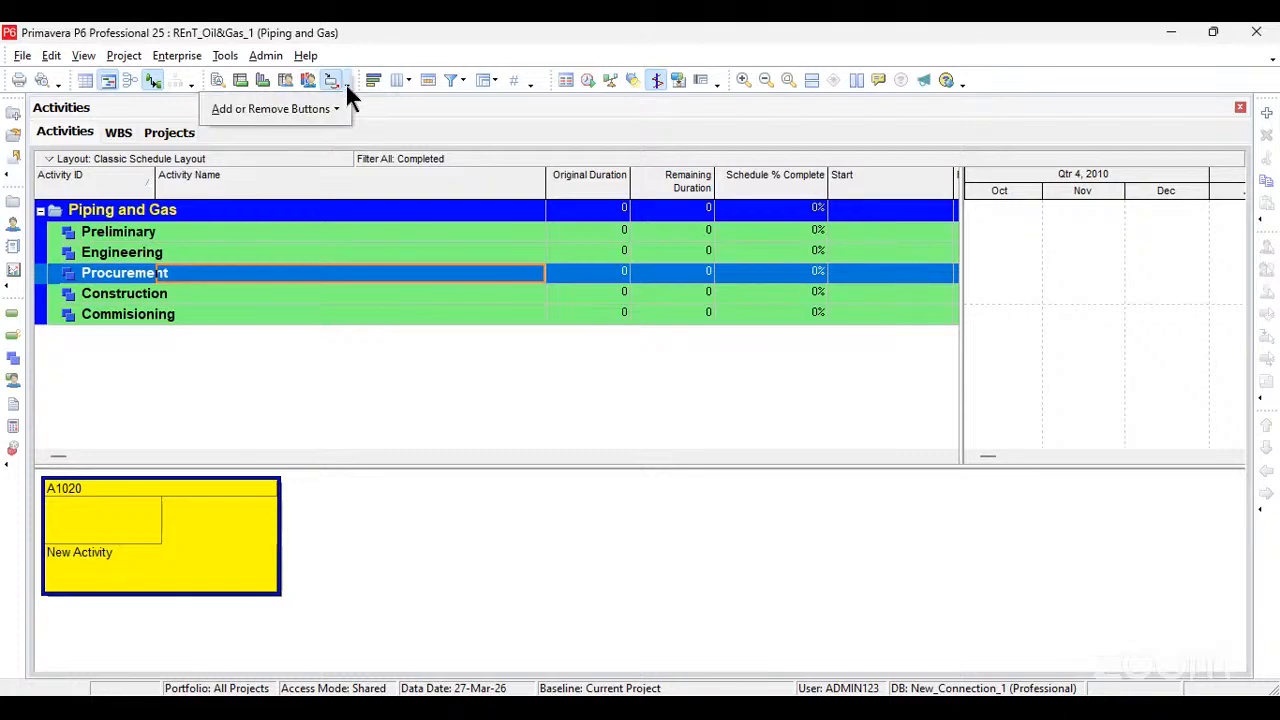
{"action": "mouse_move", "coordinate": [293, 105]}
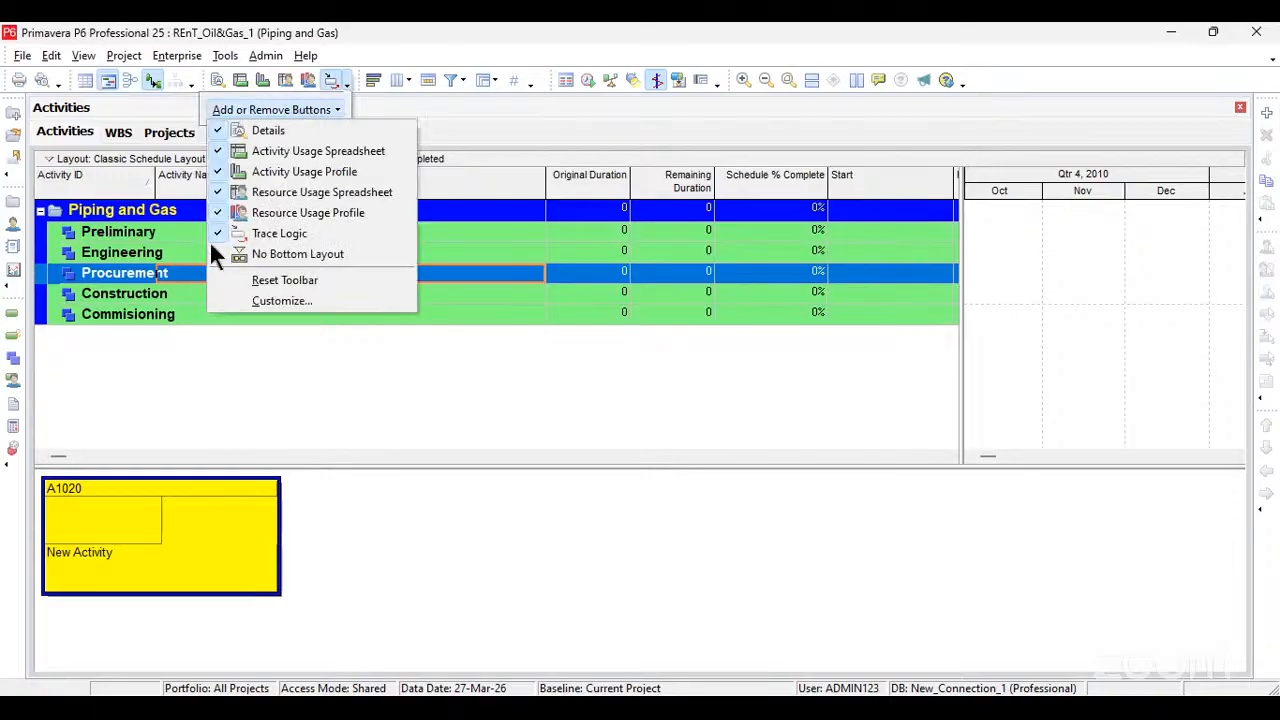
{"action": "left_click", "coordinate": [218, 233]}
{"action": "left_click", "coordinate": [323, 90]}
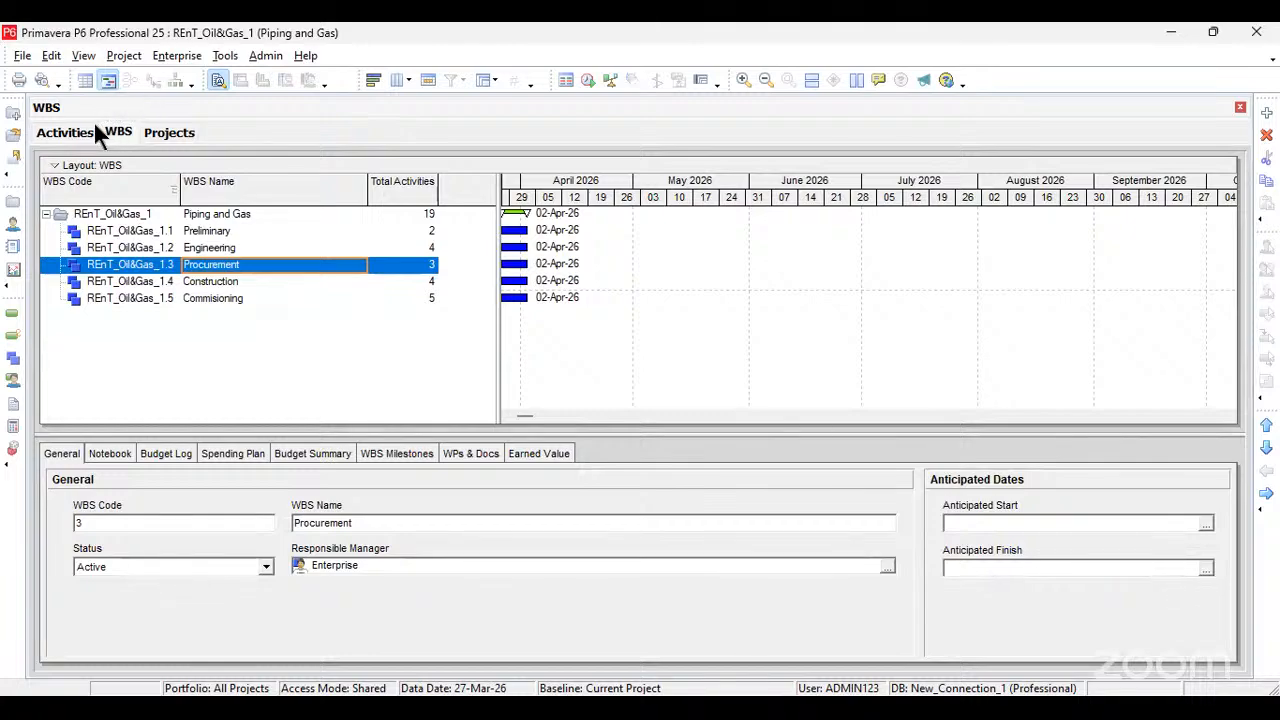
{"action": "left_click", "coordinate": [84, 128]}
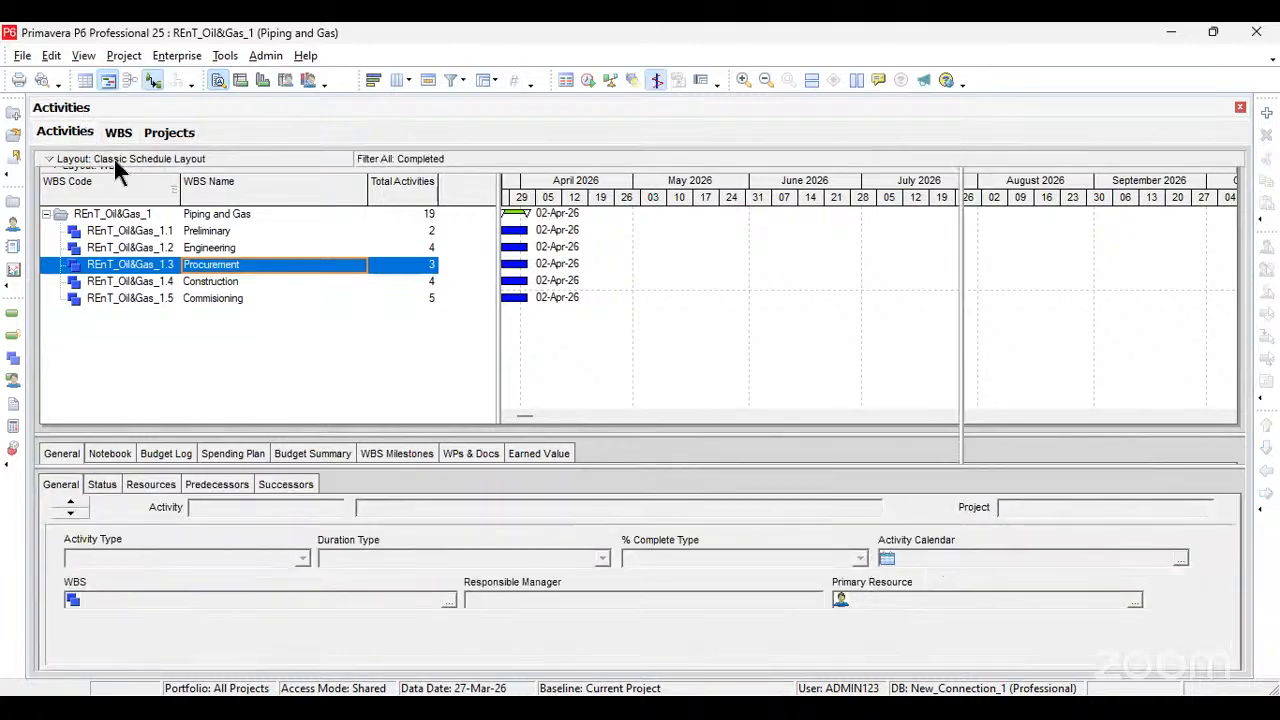
Step: Add a new activity under Preliminary and try to set its ID to INIT-001
{"action": "left_click", "coordinate": [144, 231]}
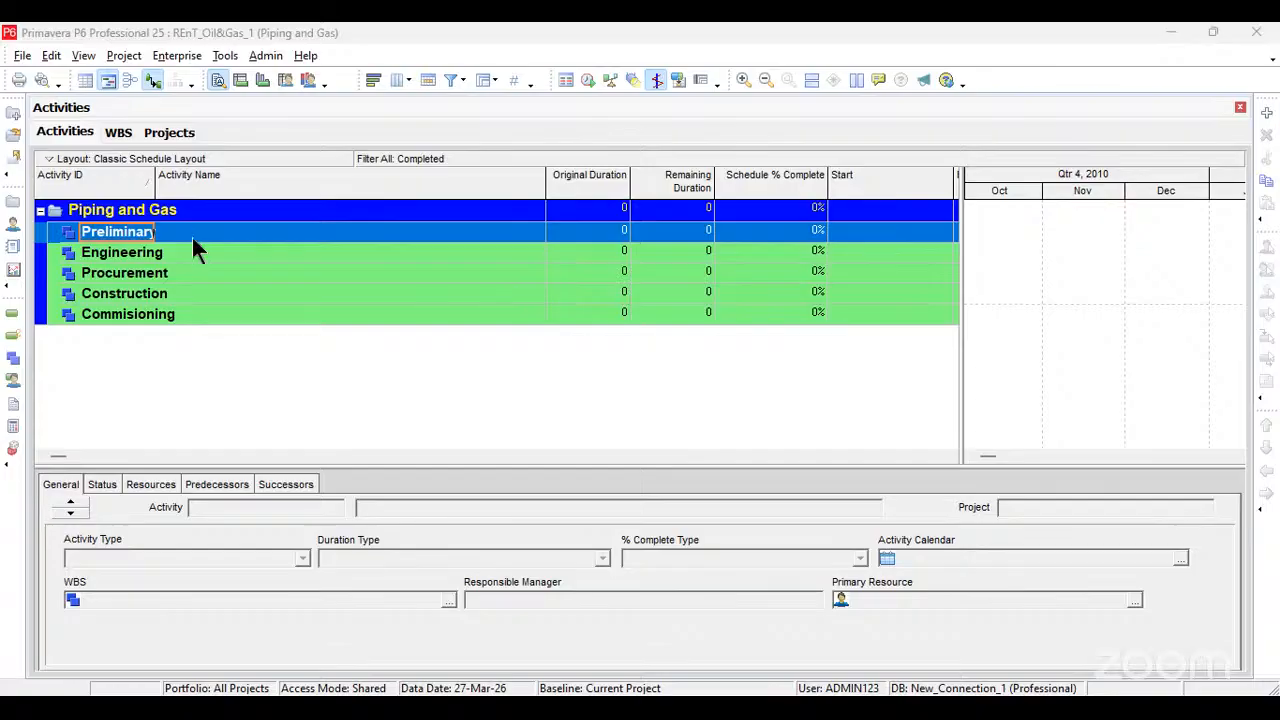
{"action": "key", "text": "Insert"}
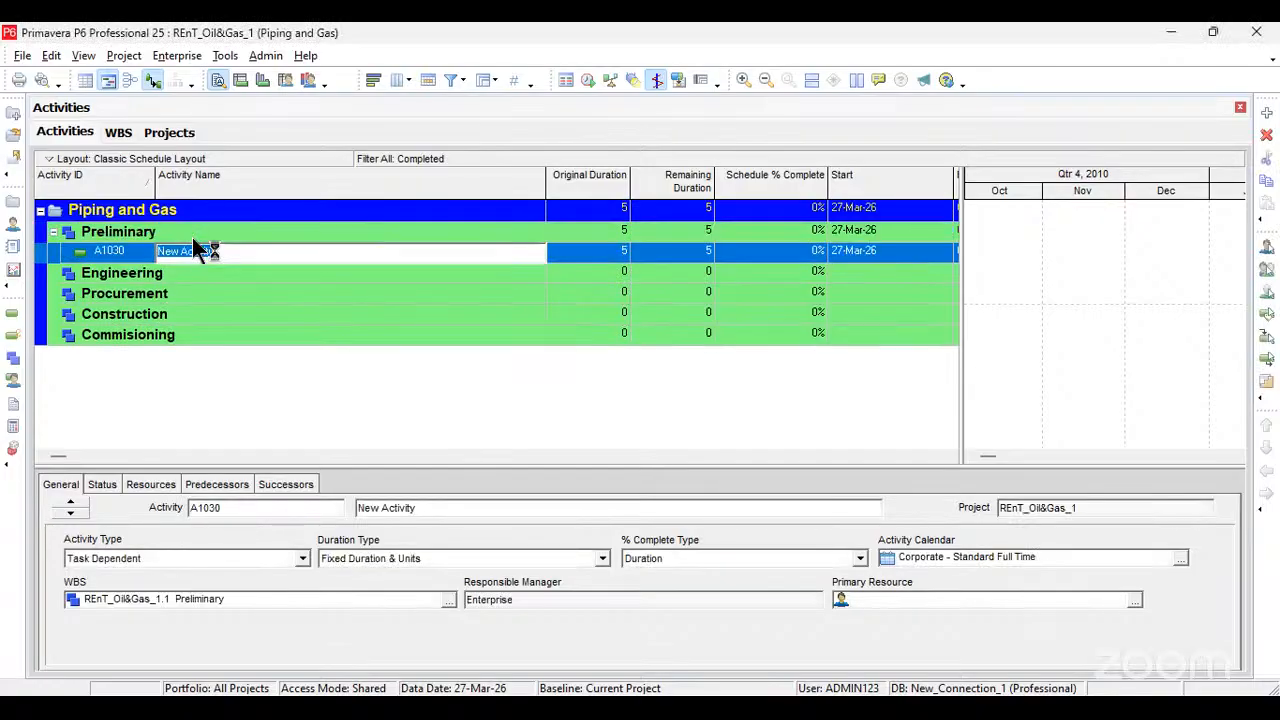
{"action": "left_click", "coordinate": [152, 255]}
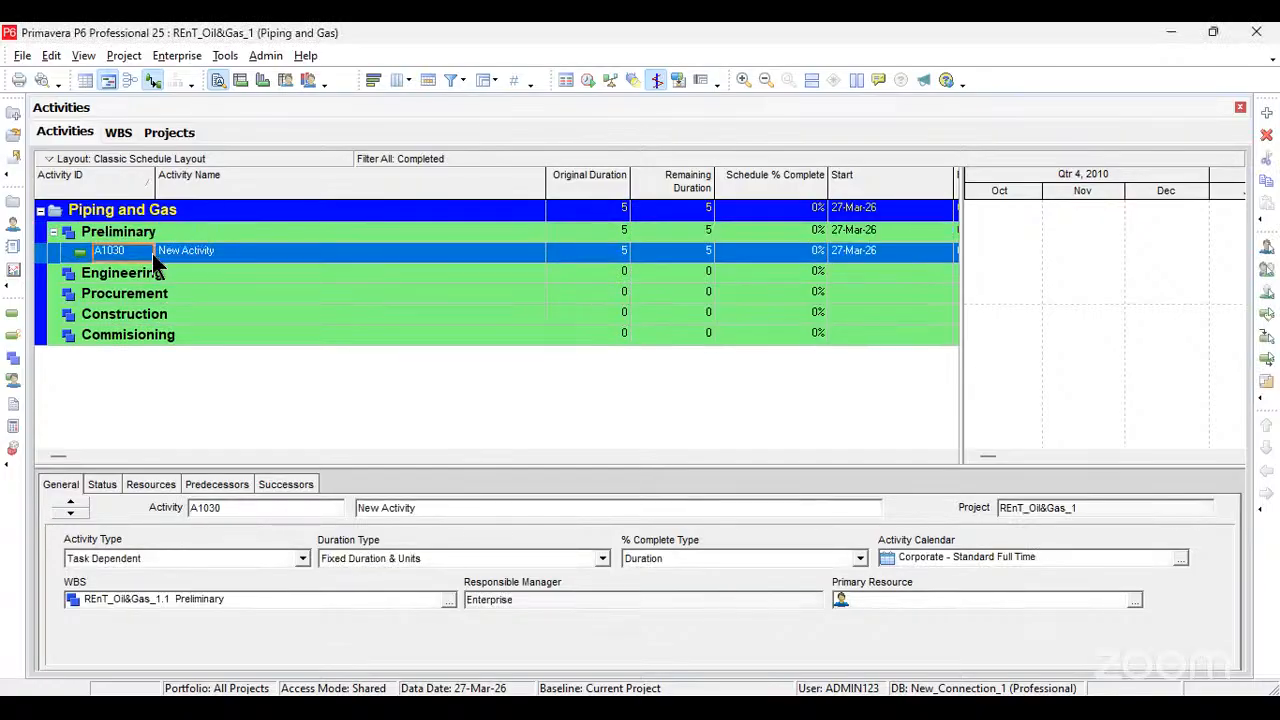
{"action": "type", "text": "INIT-001"}
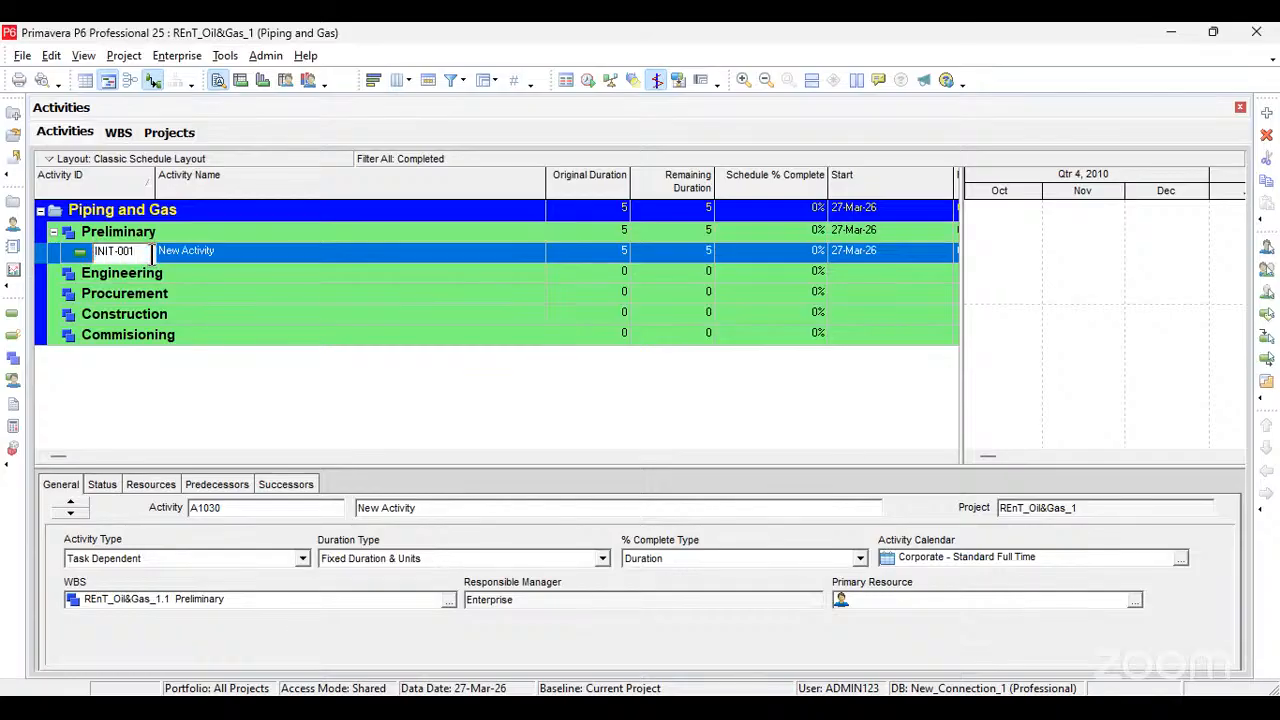
{"action": "key", "text": "Return"}
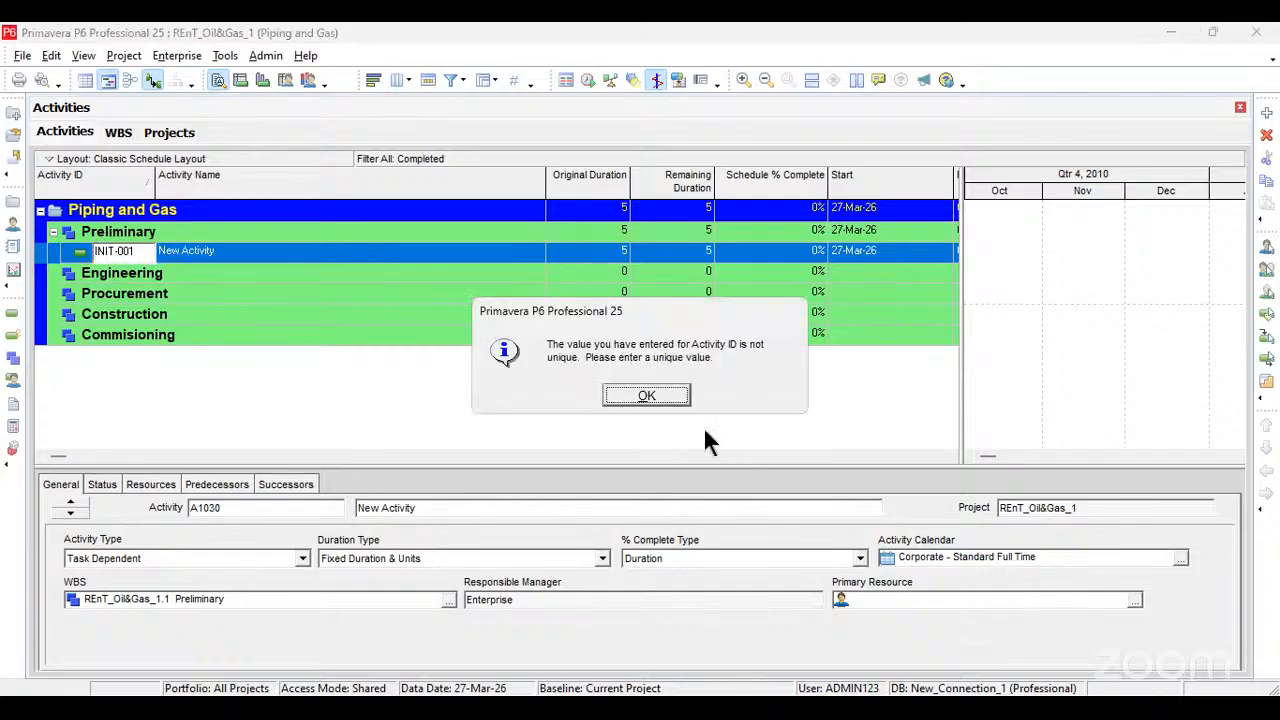
{"action": "left_click", "coordinate": [632, 391]}
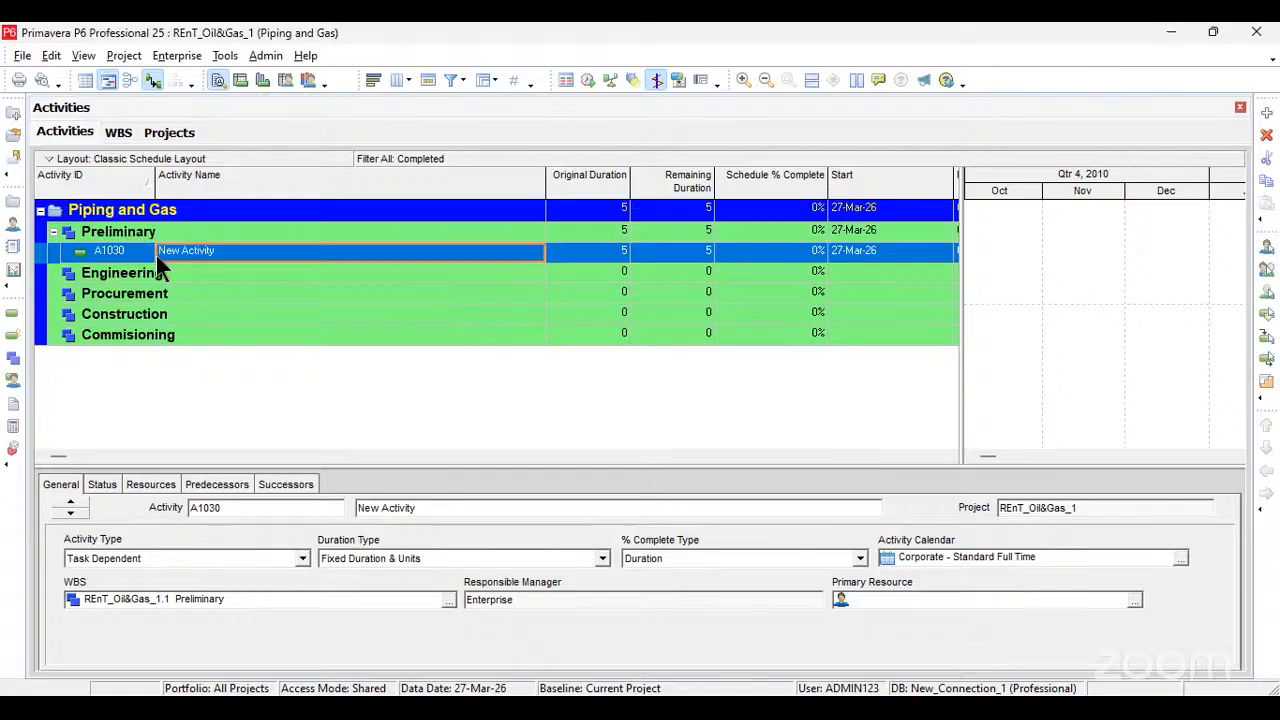
{"action": "left_click", "coordinate": [28, 58]}
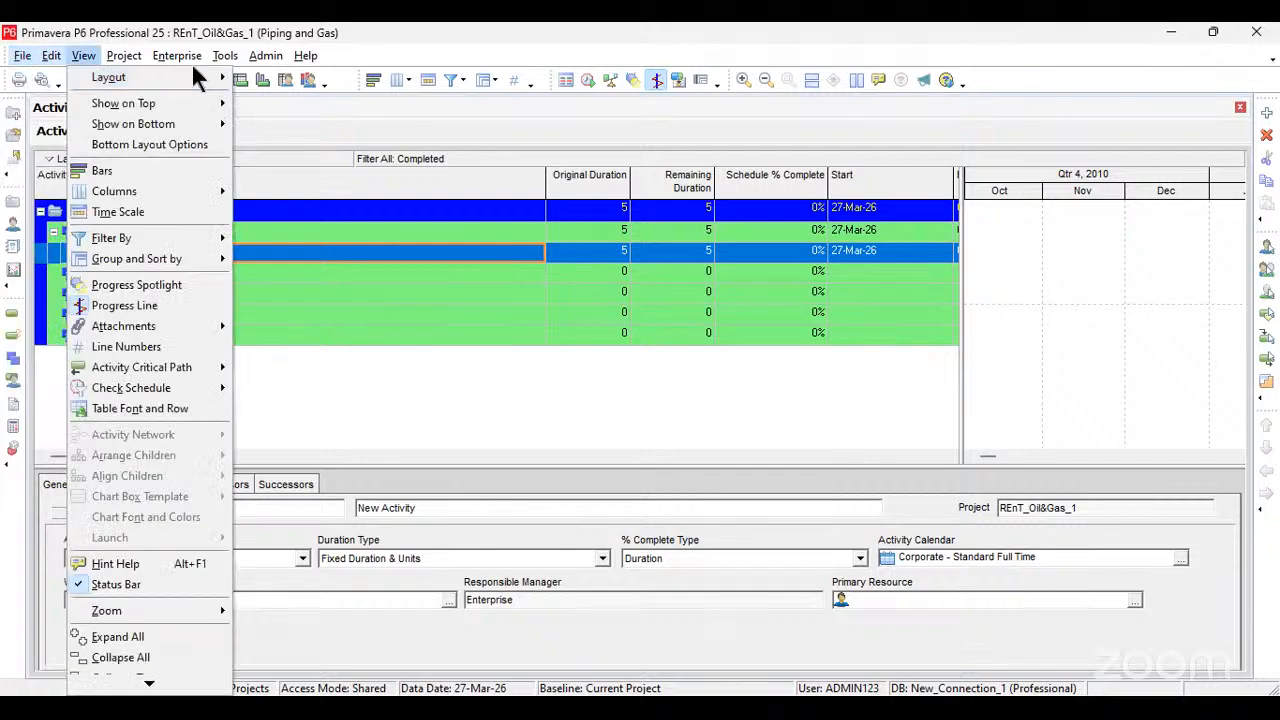
{"action": "mouse_move", "coordinate": [191, 62]}
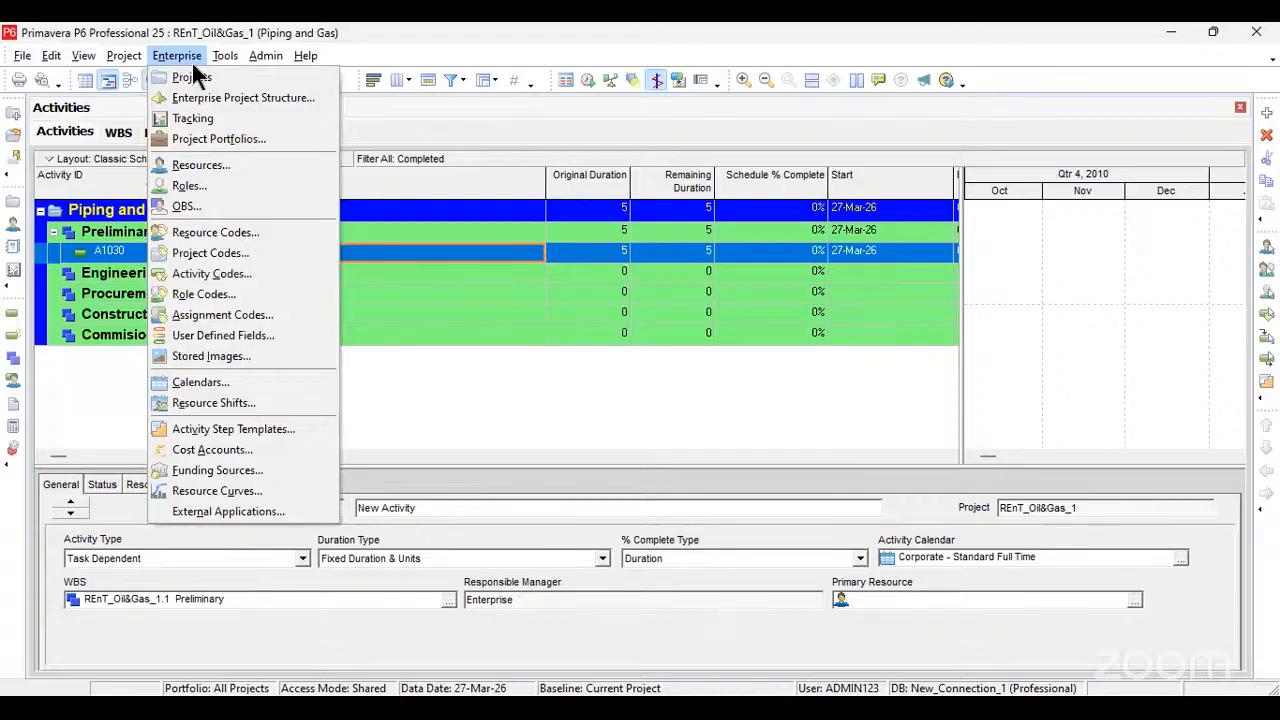
{"action": "mouse_move", "coordinate": [254, 64]}
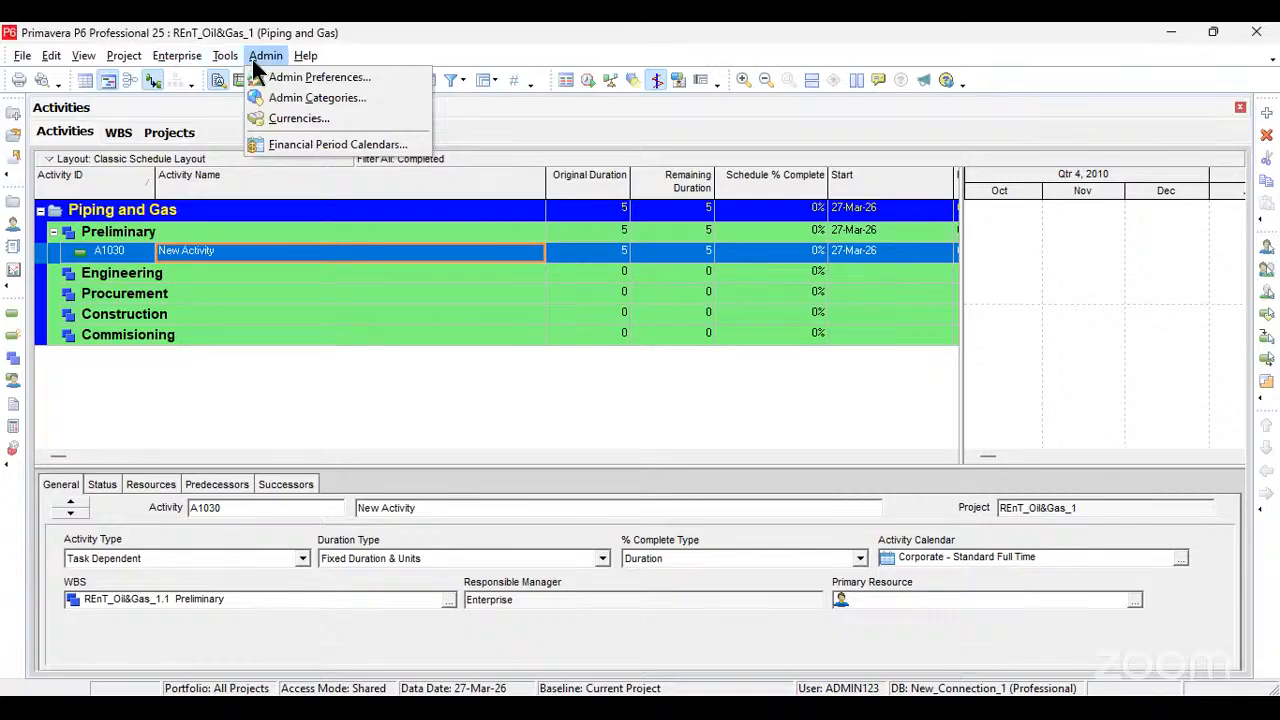
{"action": "mouse_move", "coordinate": [83, 55]}
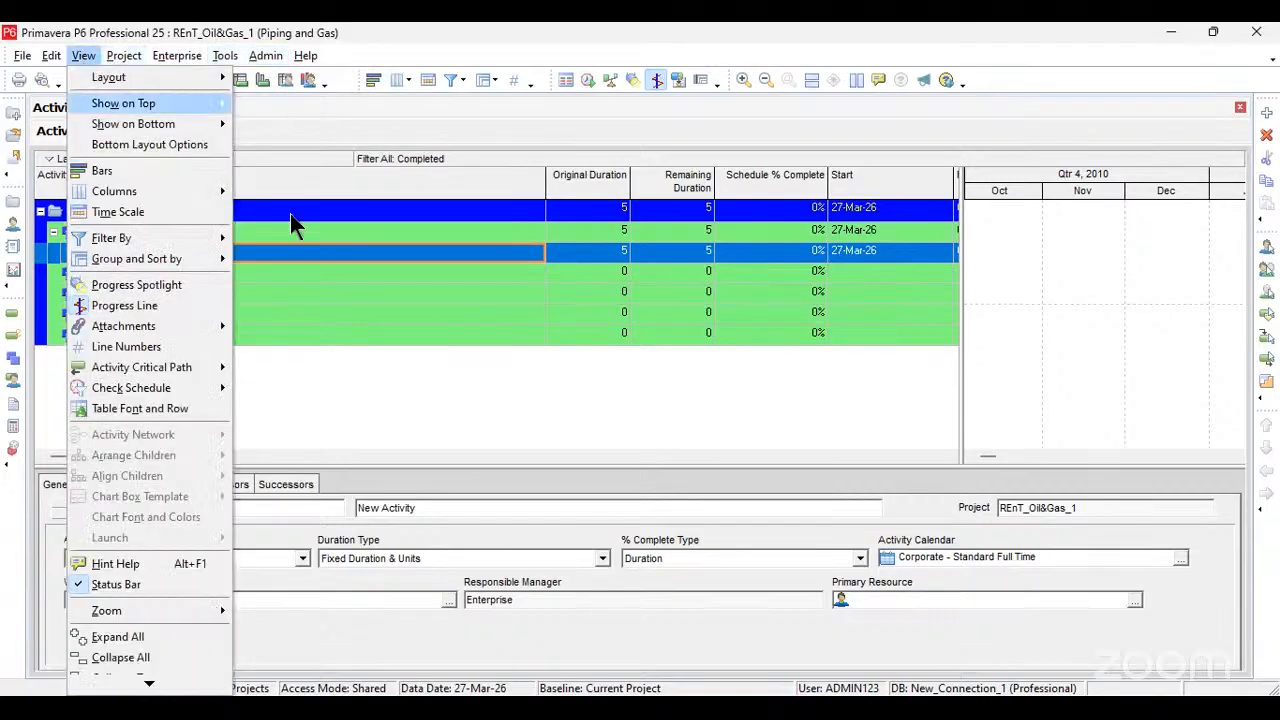
{"action": "left_click", "coordinate": [286, 239]}
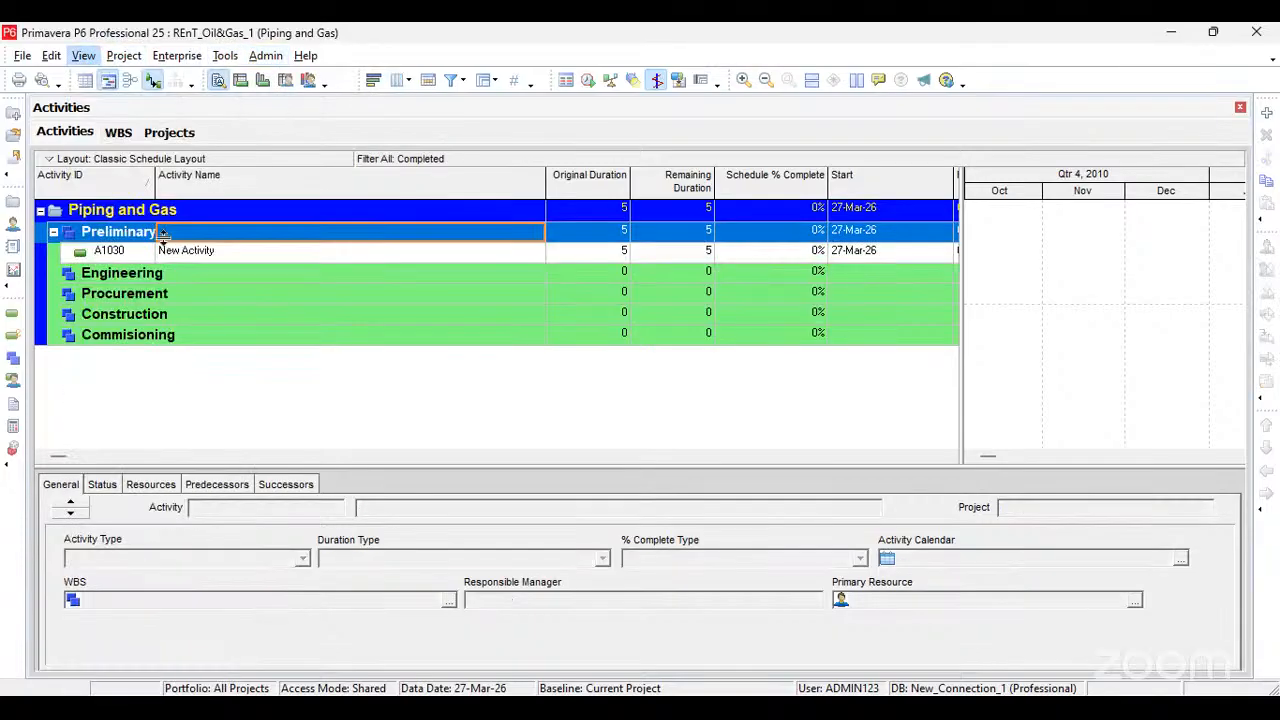
Step: Name the new activity under Preliminary "Project Kickoff and Scope Definition"
{"action": "left_click", "coordinate": [221, 254]}
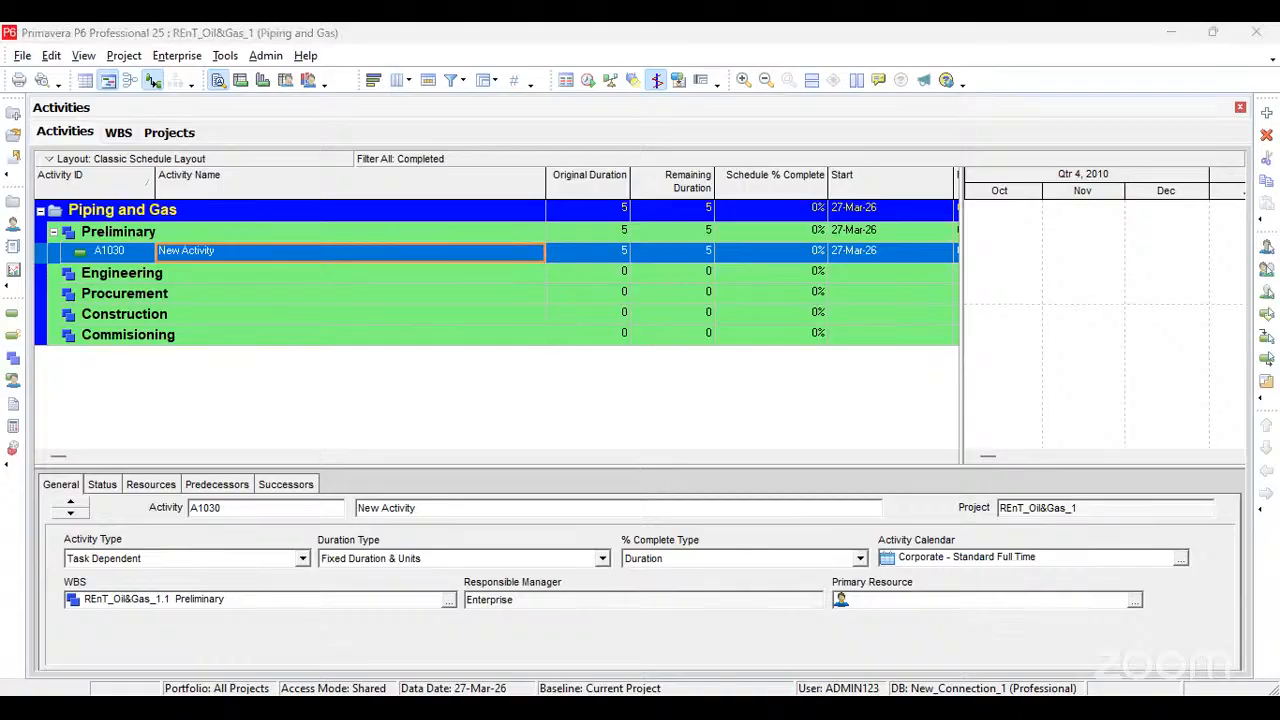
{"action": "left_click", "coordinate": [216, 253]}
{"action": "type", "text": "Project Kickoff and Scope Definition"}
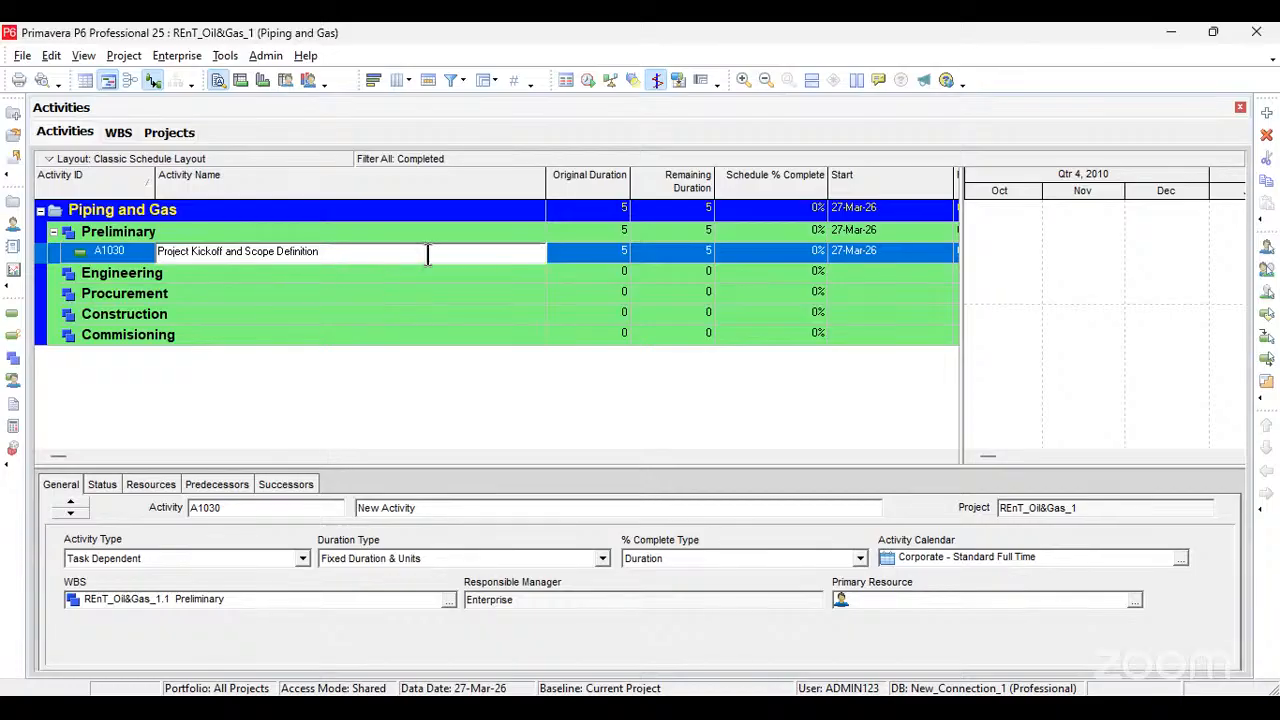
{"action": "key", "text": "Return"}
{"action": "left_click", "coordinate": [564, 257]}
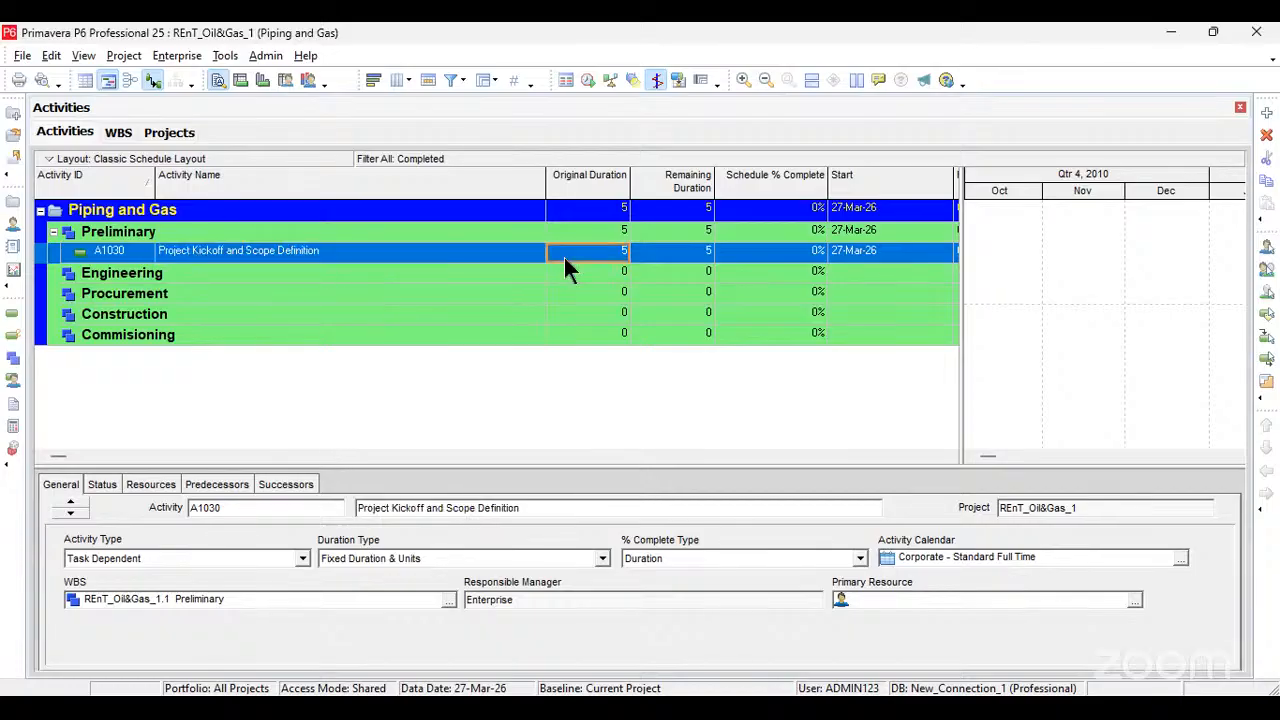
Step: Add a second activity under Preliminary and name it "Feasibility Study and Permits"
{"action": "key", "text": "alt+Tab"}
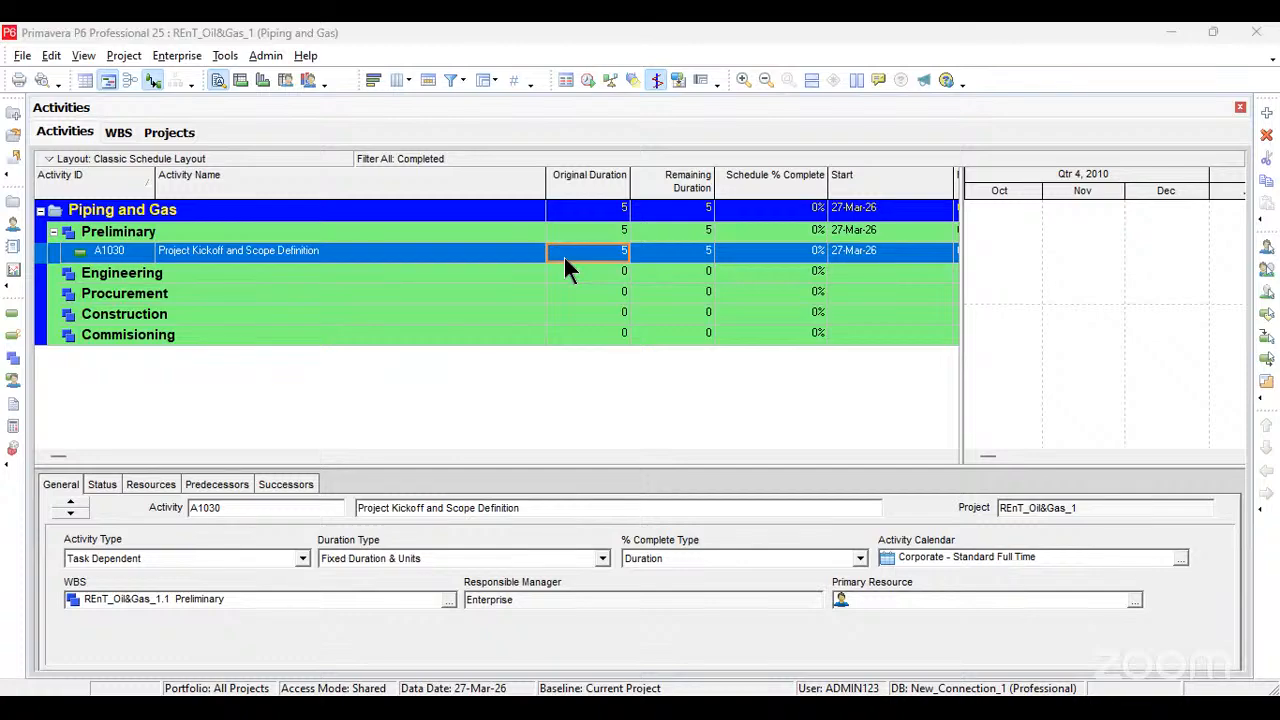
{"action": "left_click", "coordinate": [263, 248]}
{"action": "key", "text": "Insert"}
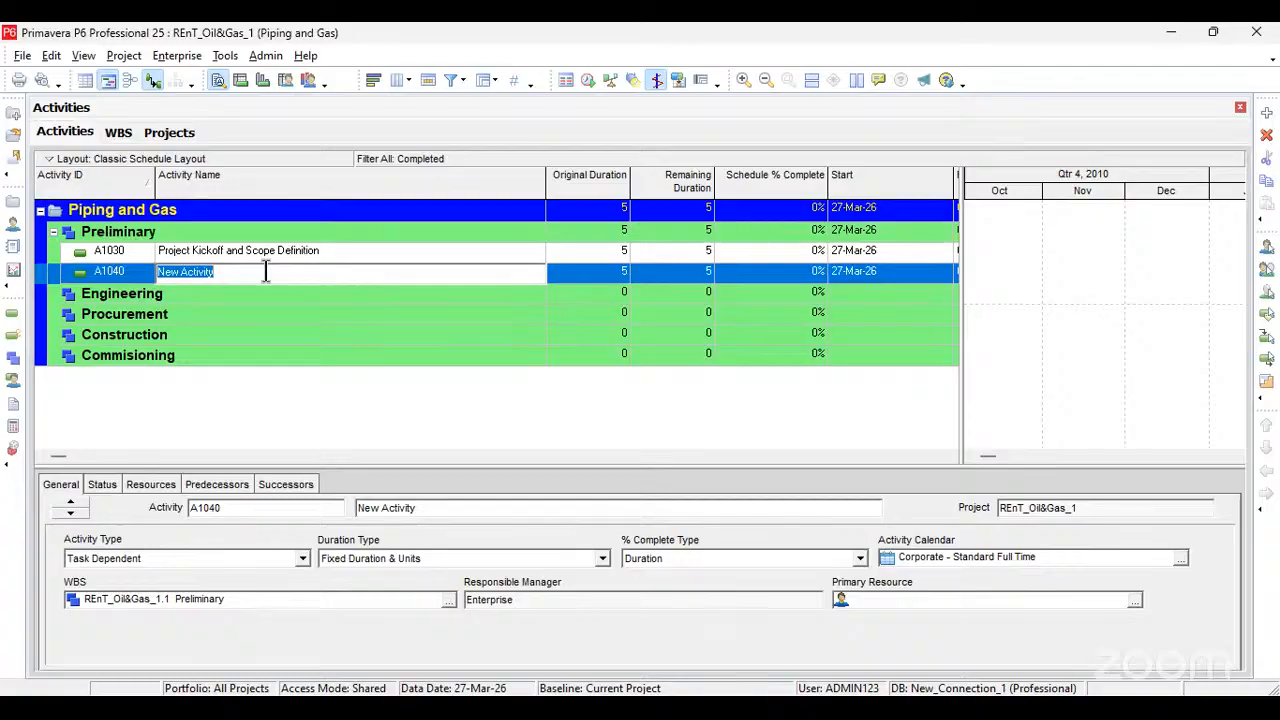
{"action": "type", "text": "Feasibility Study and Permits"}
Step: Add a new activity under Engineering and name it "Process Design (PFD, P&ID)"
{"action": "left_click", "coordinate": [351, 299]}
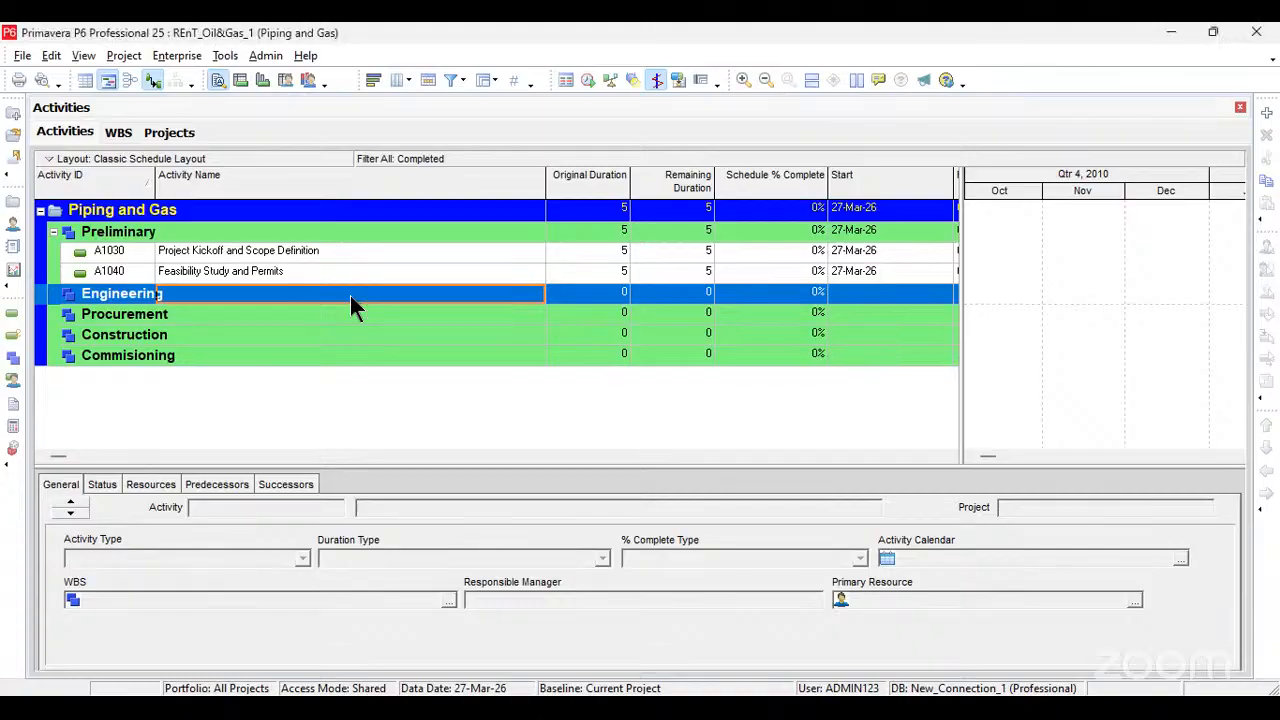
{"action": "key", "text": "Insert"}
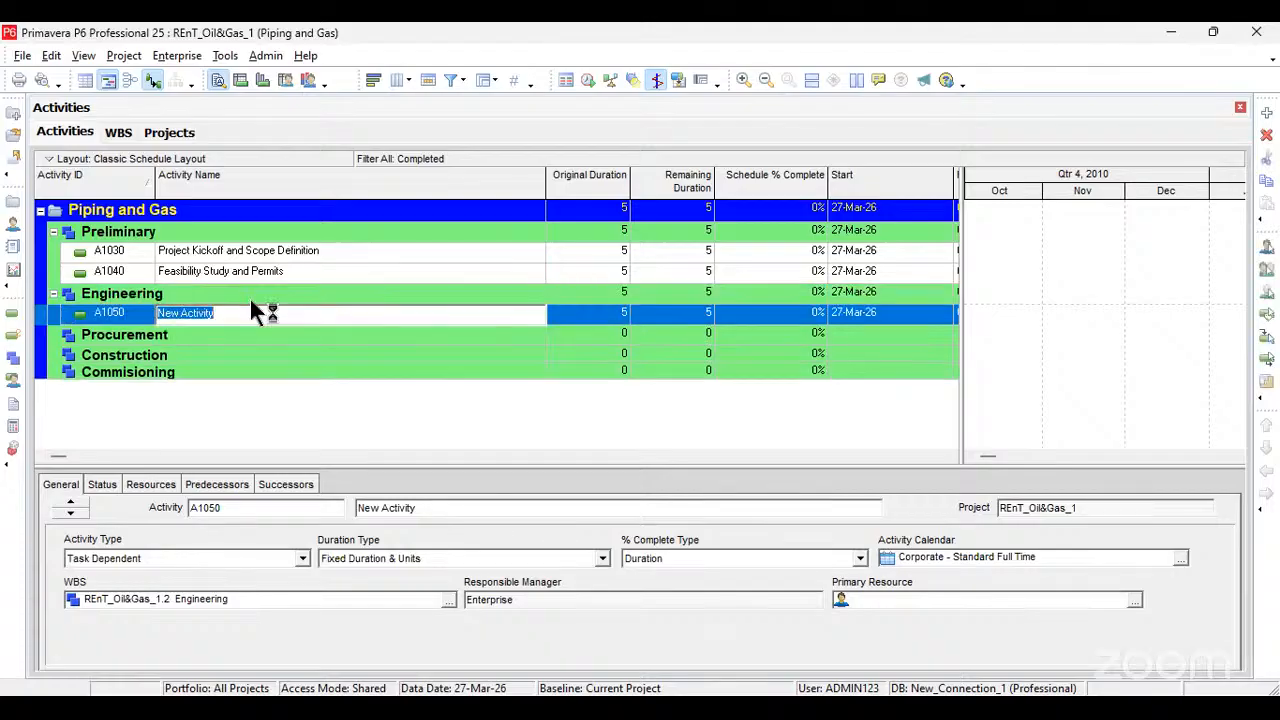
{"action": "left_click", "coordinate": [256, 315]}
{"action": "left_click_drag", "start_coordinate": [256, 315], "coordinate": [152, 318]}
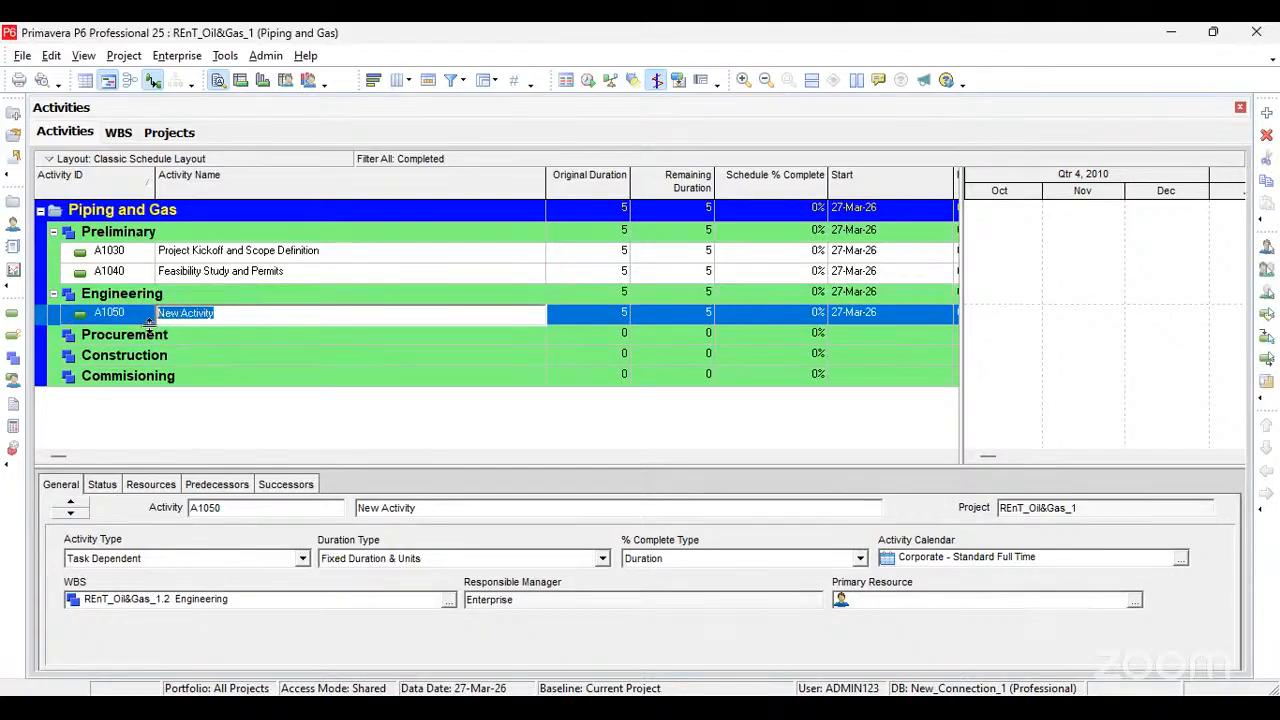
{"action": "type", "text": "Process Design (PFD, P&ID)"}
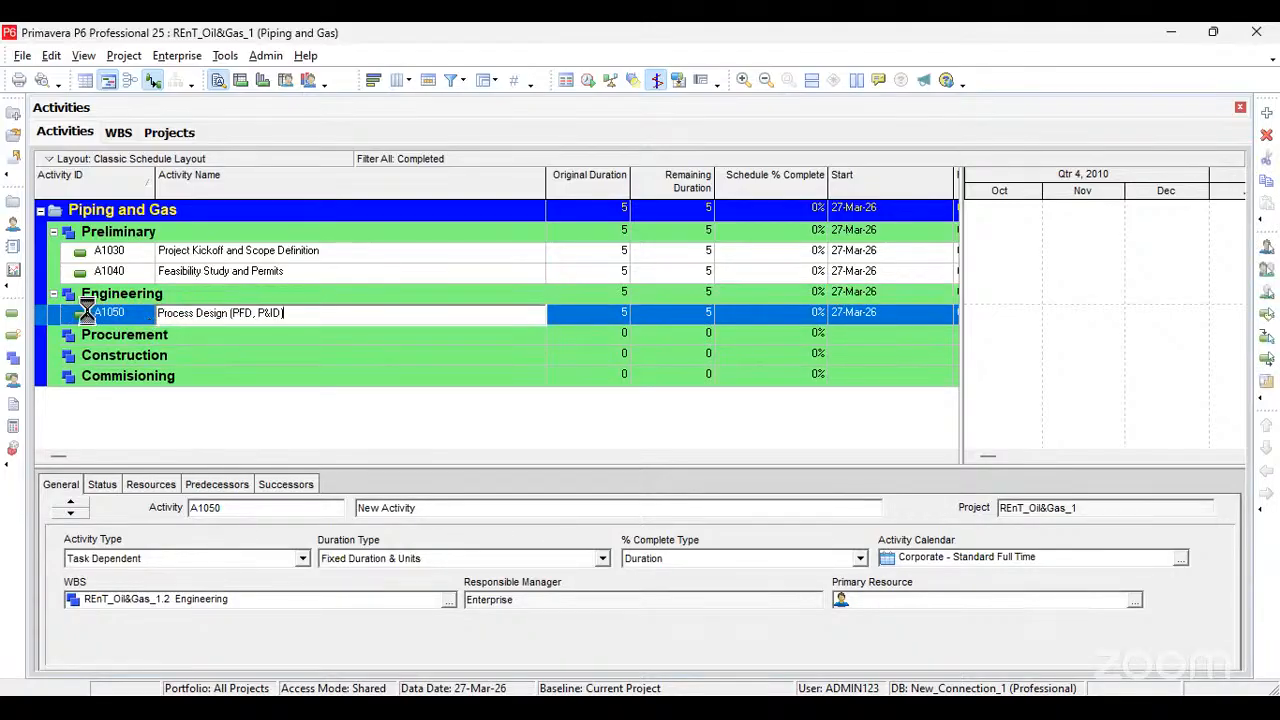
{"action": "key", "text": "Return"}
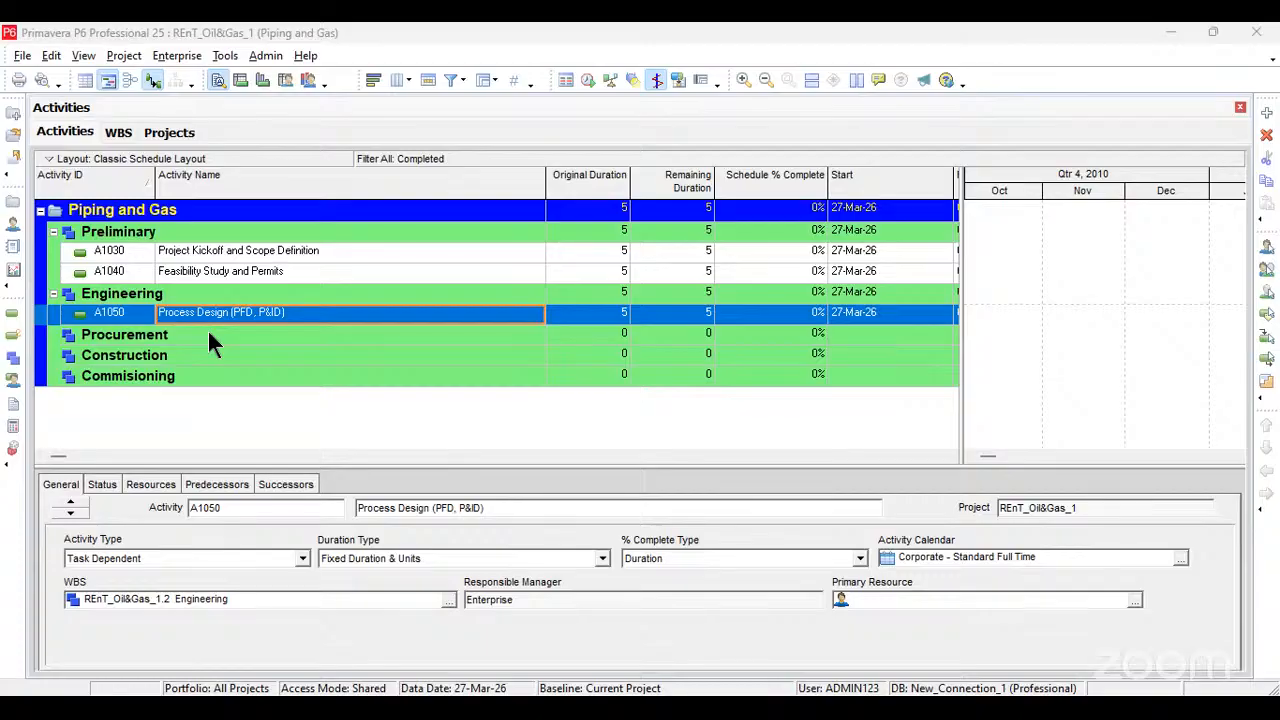
Step: Add another activity under Engineering and name it "Piping Design", leaving out the "(Critical Path)" suffix
{"action": "key", "text": "Insert"}
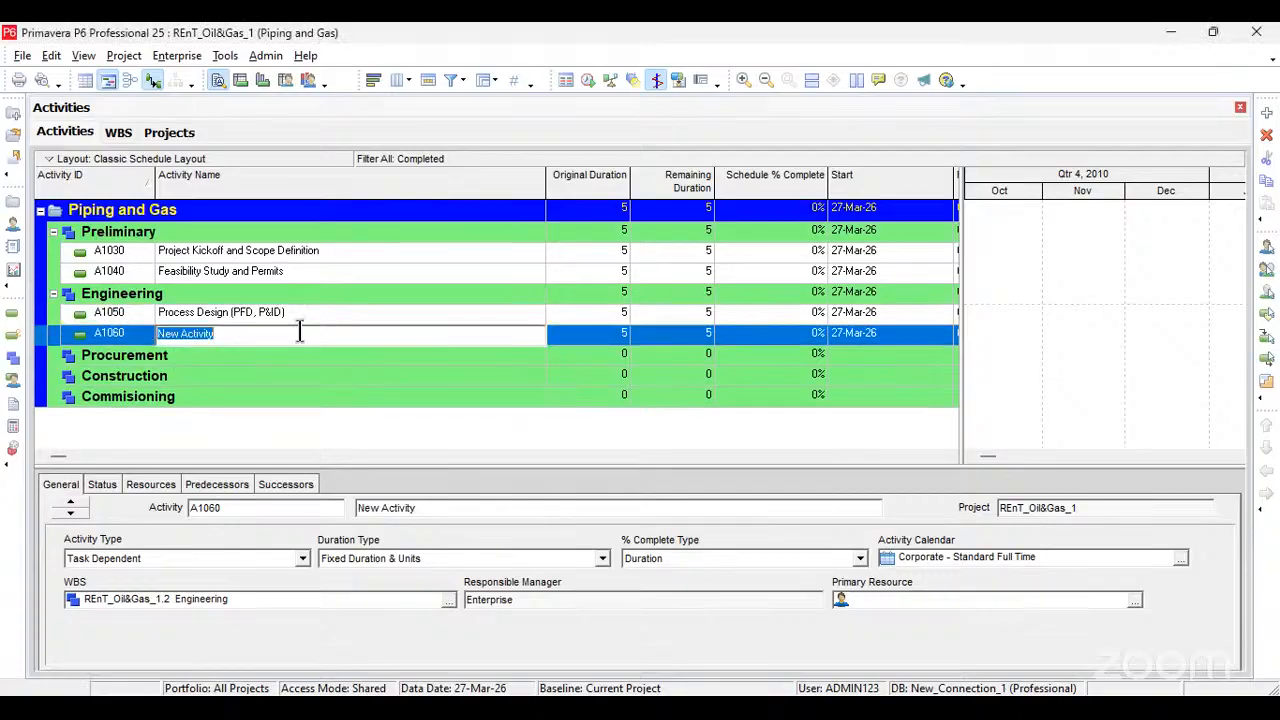
{"action": "type", "text": "Piping Design (Critical Path)"}
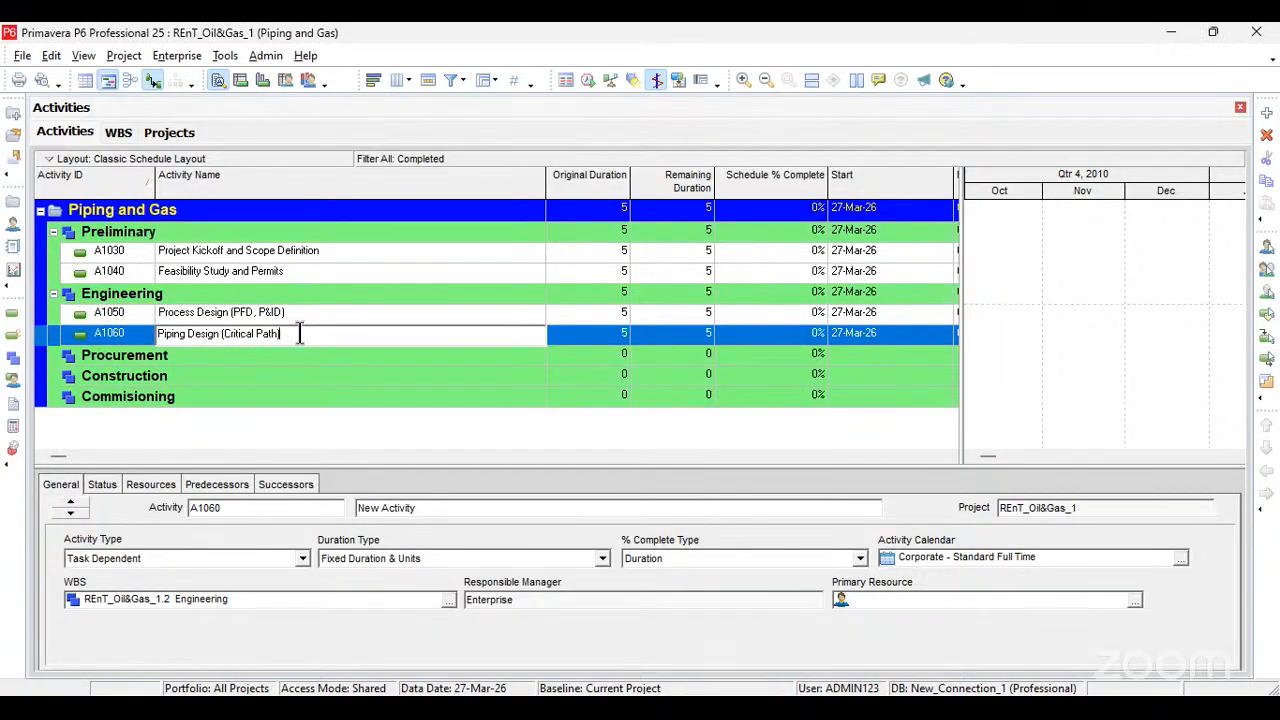
{"action": "key", "text": "BackSpace"}
{"action": "key", "text": "BackSpace"}
{"action": "key", "text": "BackSpace"}
{"action": "key", "text": "BackSpace"}
{"action": "key", "text": "BackSpace"}
{"action": "key", "text": "BackSpace"}
{"action": "key", "text": "BackSpace"}
{"action": "key", "text": "BackSpace"}
{"action": "key", "text": "BackSpace"}
{"action": "key", "text": "BackSpace"}
{"action": "key", "text": "BackSpace"}
{"action": "key", "text": "BackSpace"}
{"action": "key", "text": "BackSpace"}
{"action": "key", "text": "BackSpace"}
{"action": "key", "text": "BackSpace"}
{"action": "key", "text": "BackSpace"}
{"action": "key", "text": "Return"}
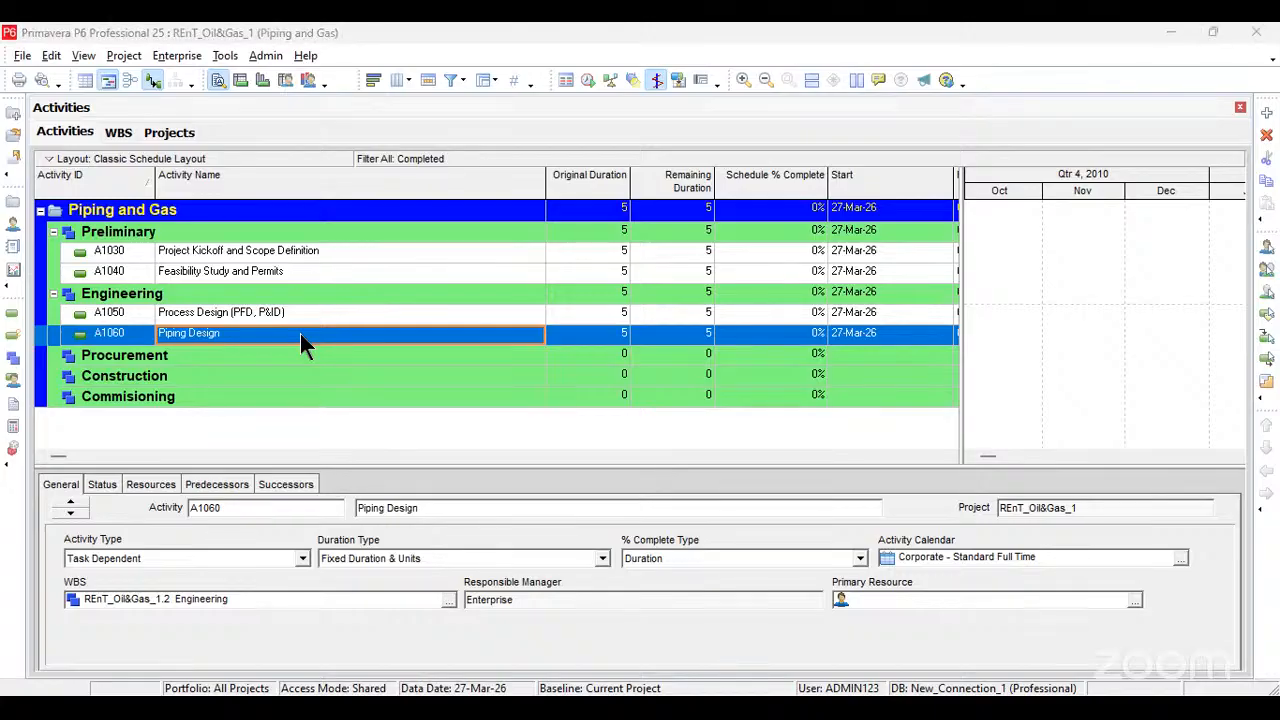
Step: Add two more activities under Engineering, named "Equipment Design and Specifications" and "Vendor Document Management"
{"action": "key", "text": "Insert"}
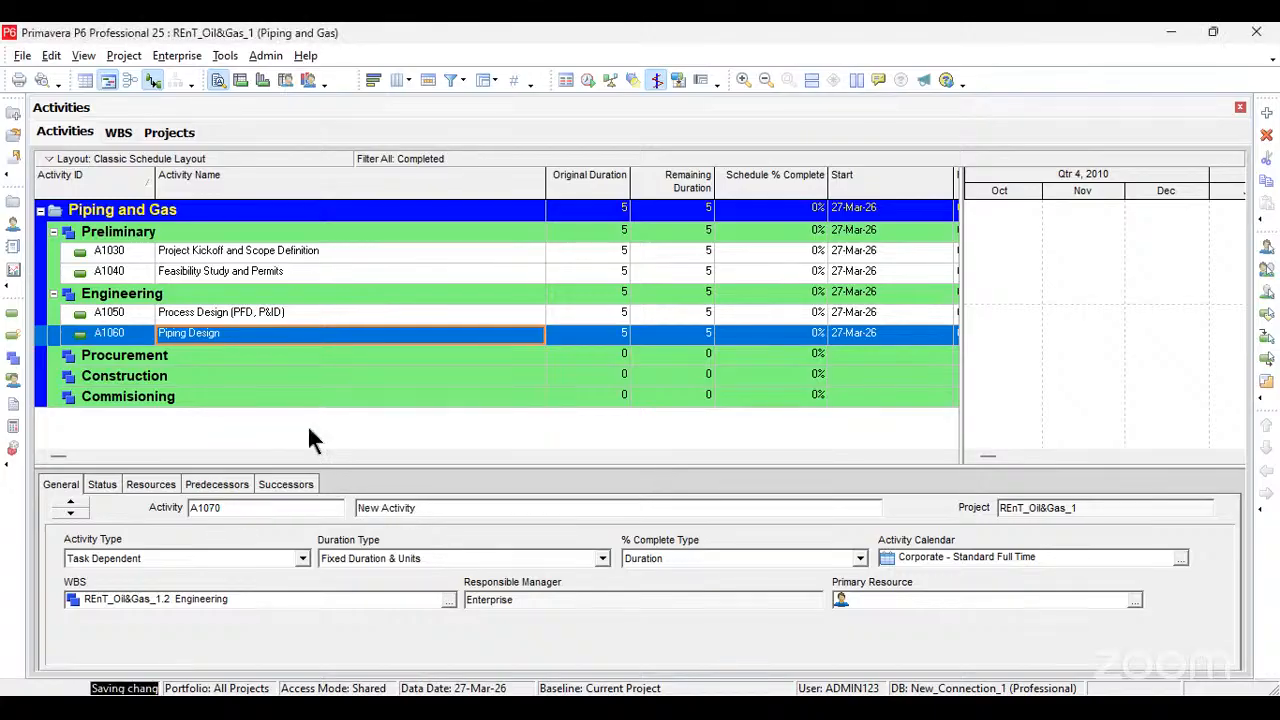
{"action": "type", "text": "Equipment Design and Specifications"}
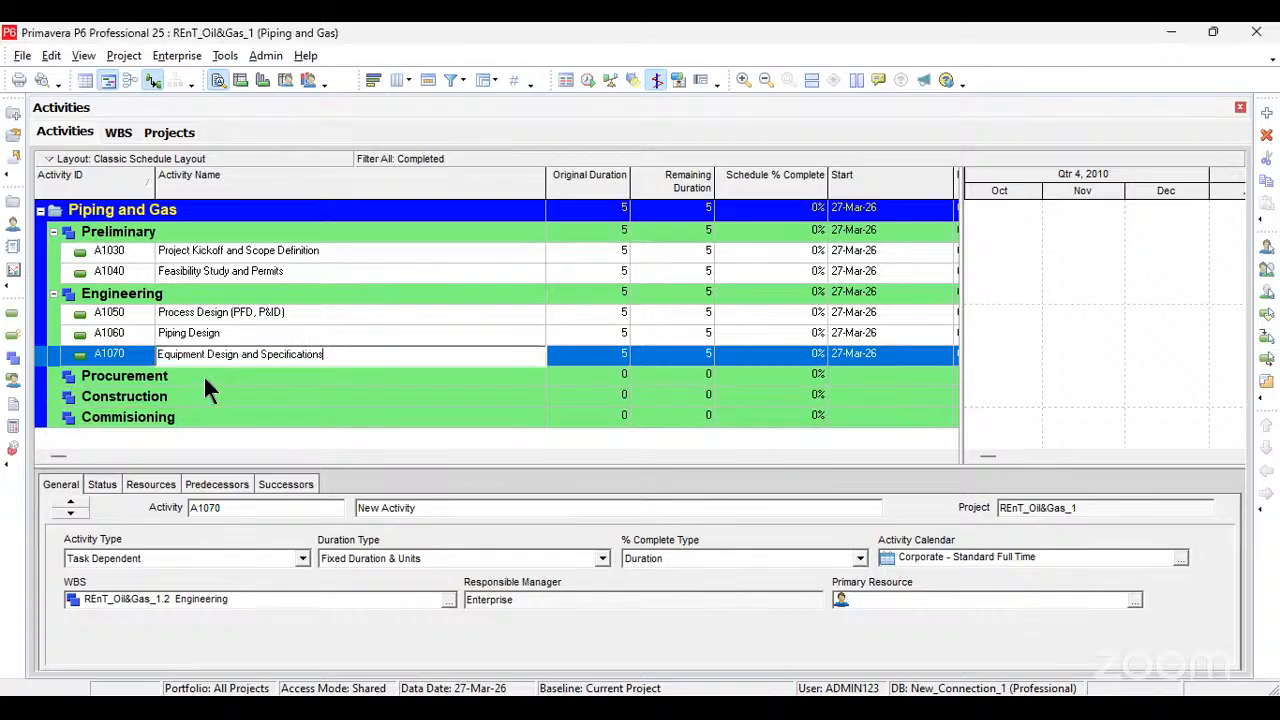
{"action": "left_click", "coordinate": [588, 360]}
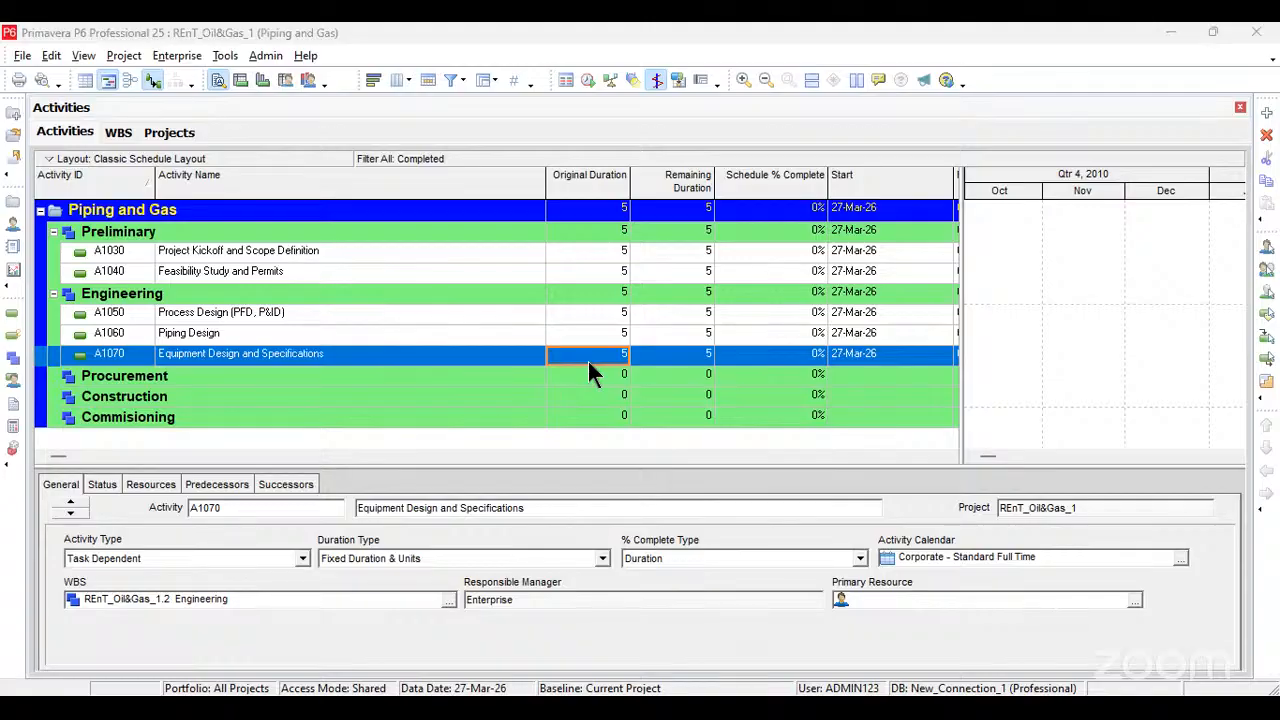
{"action": "key", "text": "Insert"}
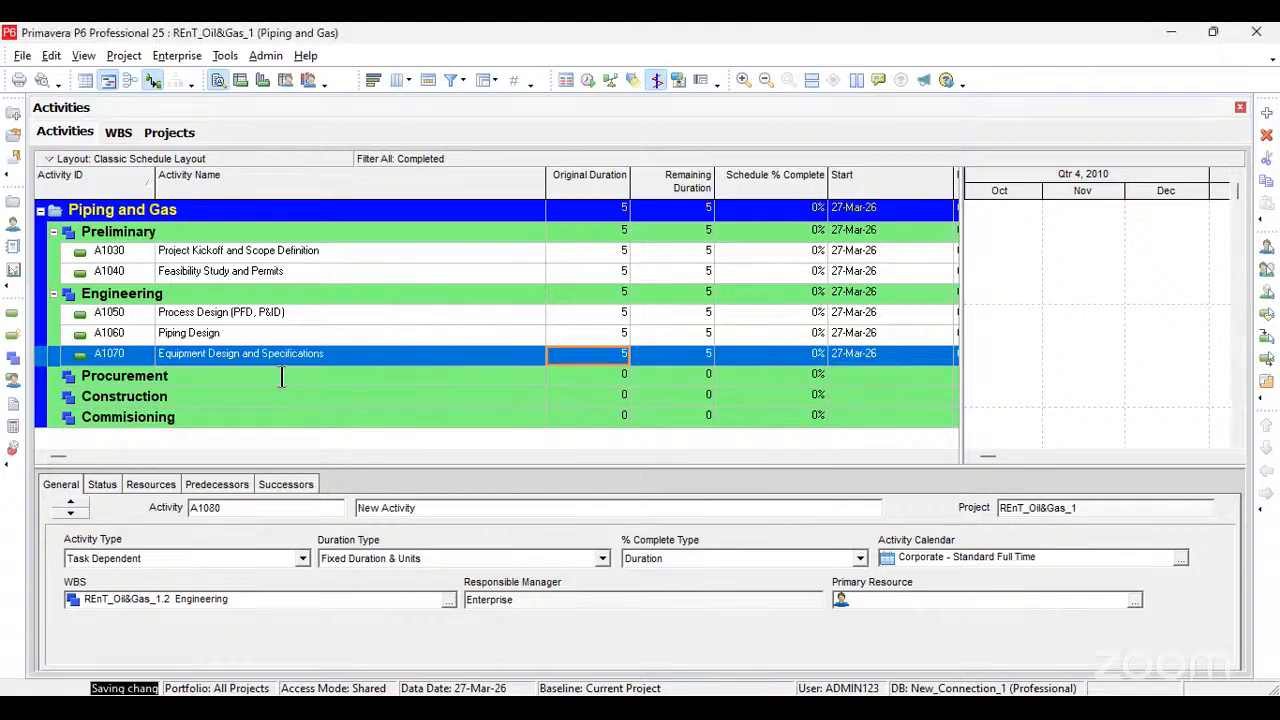
{"action": "type", "text": "Vendor Document Management"}
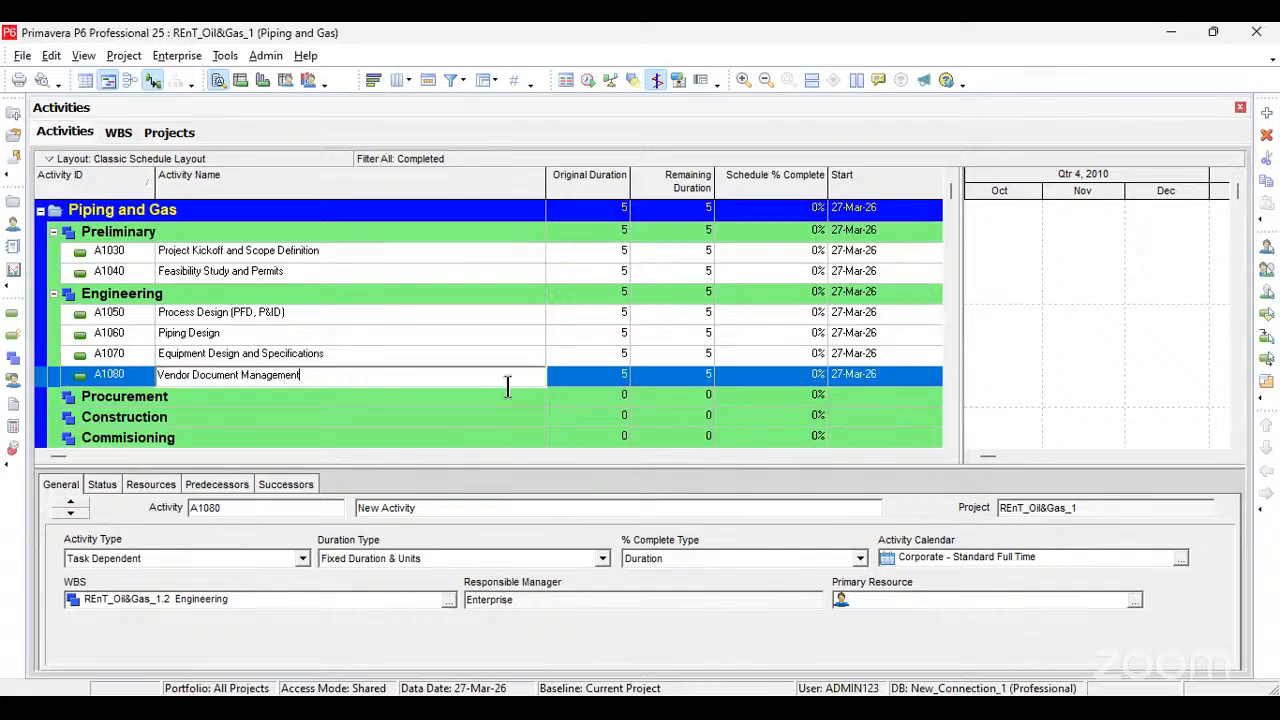
{"action": "left_click", "coordinate": [556, 381]}
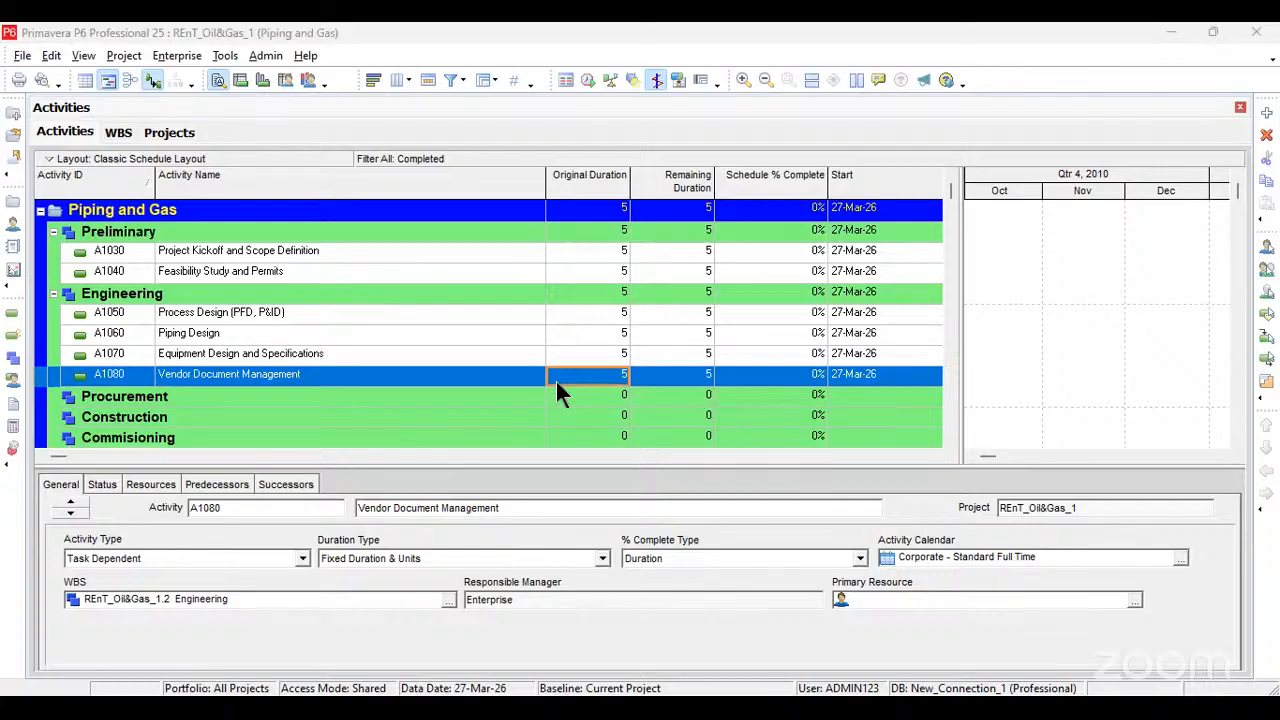
Step: Add two activities under Procurement, named "Material Requisitions (Pipes, Valves)" and "Vendor Selection and Contract Awards"
{"action": "left_click", "coordinate": [287, 400]}
{"action": "key", "text": "Insert"}
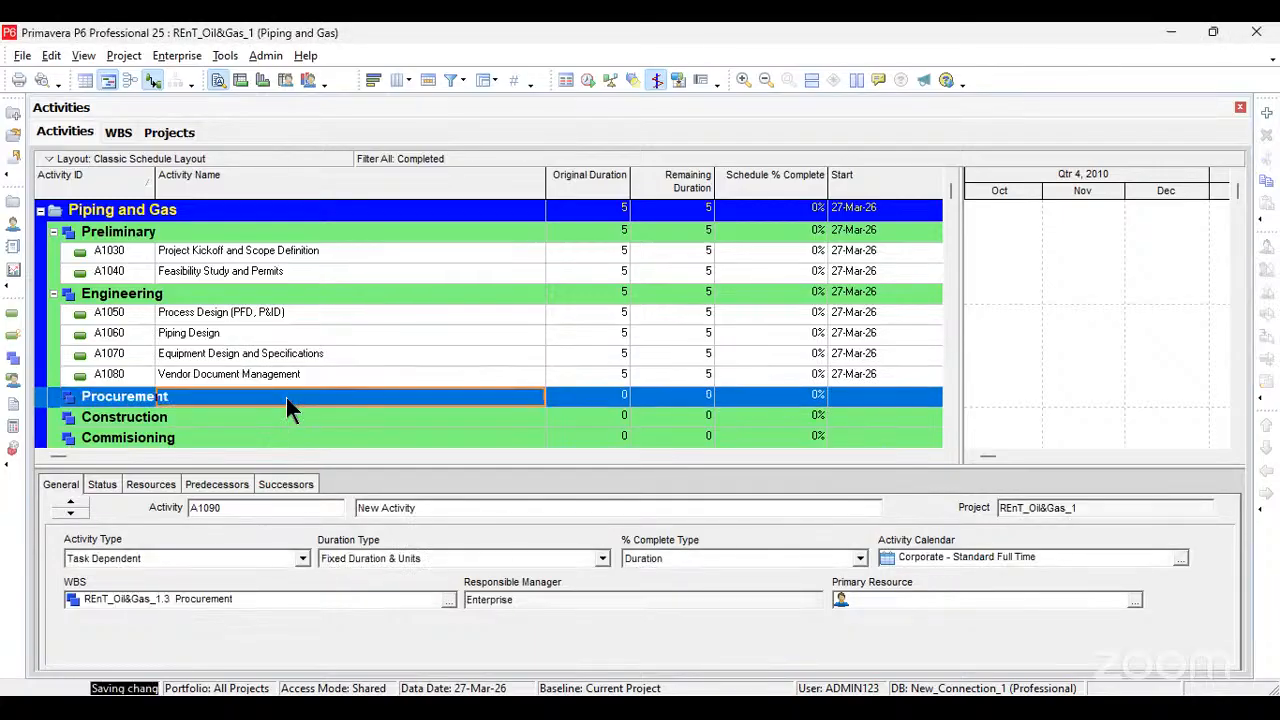
{"action": "type", "text": "Material Requisitions (Pipes, Valves)"}
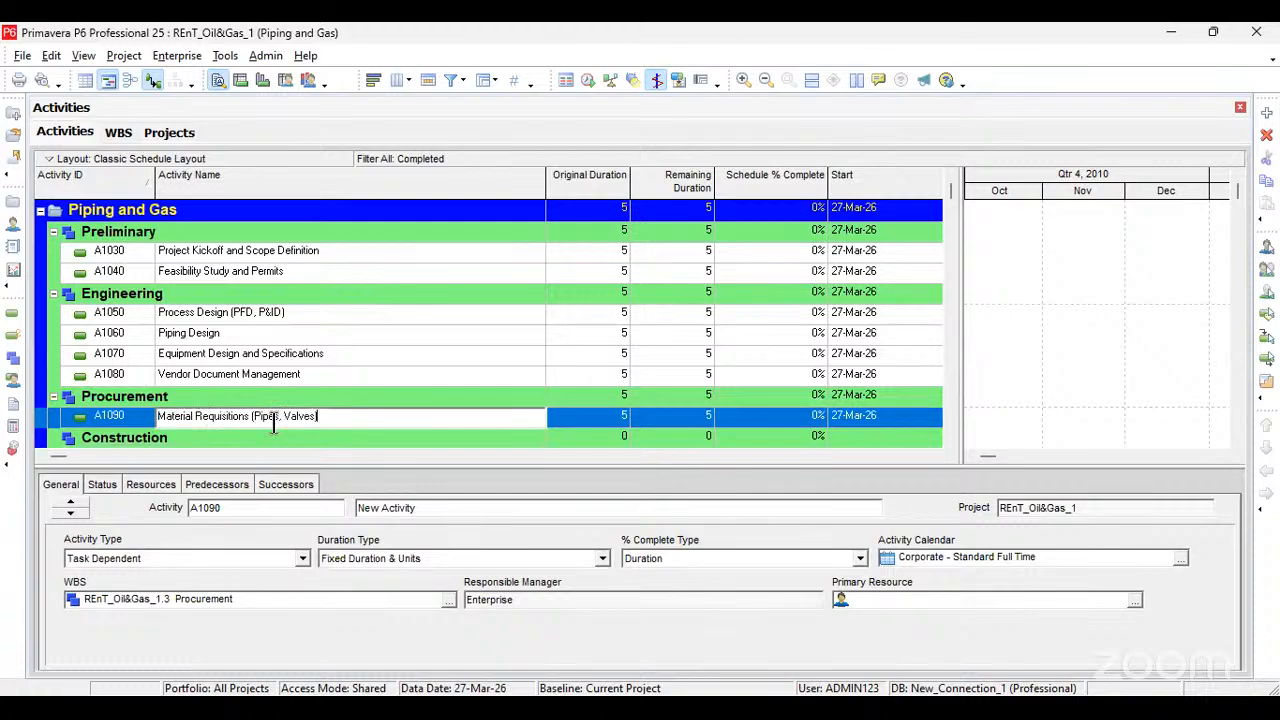
{"action": "left_click", "coordinate": [570, 415]}
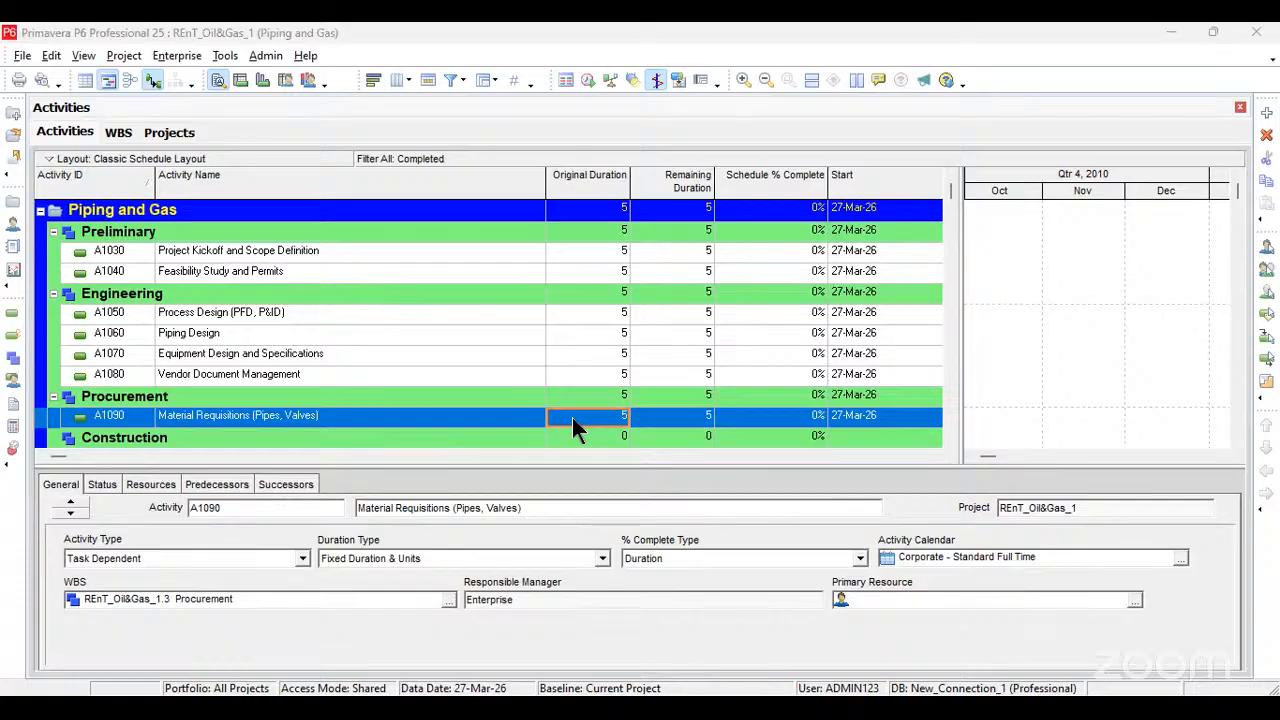
{"action": "key", "text": "Insert"}
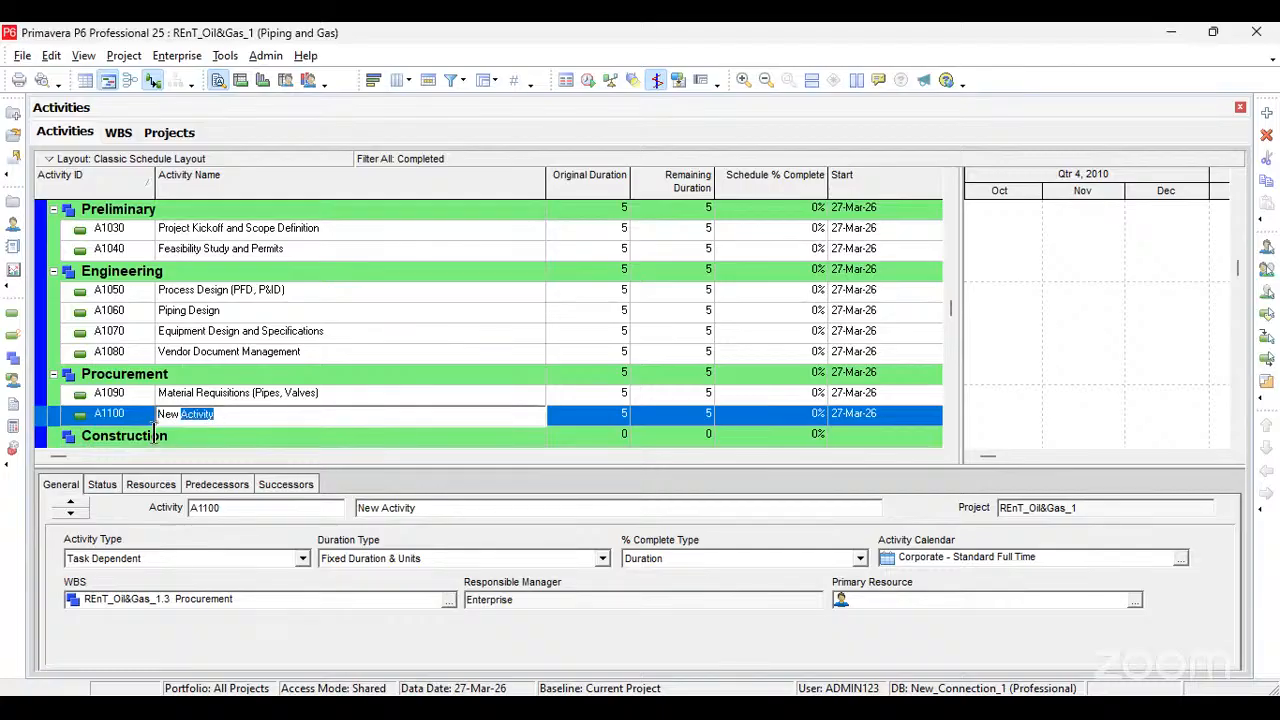
{"action": "type", "text": "Vendor Selection and Contract Awards"}
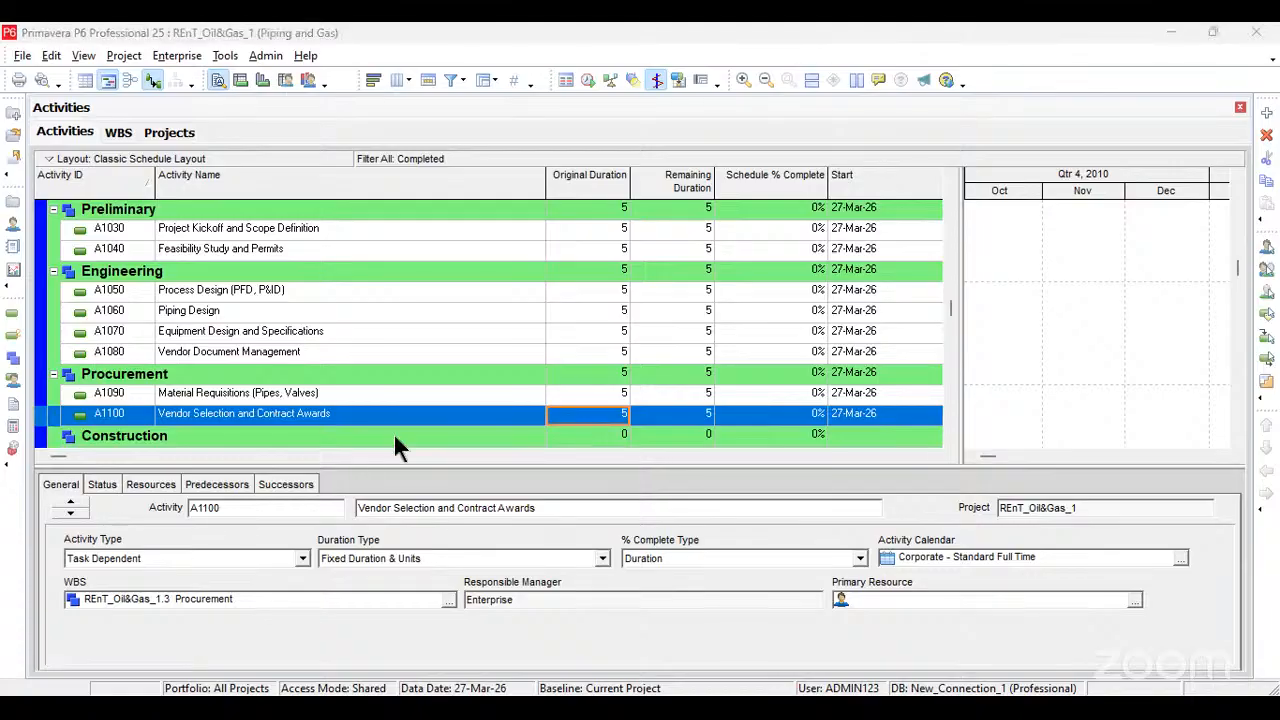
Step: Add a third activity under Procurement and name it "Manufacturing and Delivery"
{"action": "key", "text": "Insert"}
{"action": "left_click", "coordinate": [363, 418]}
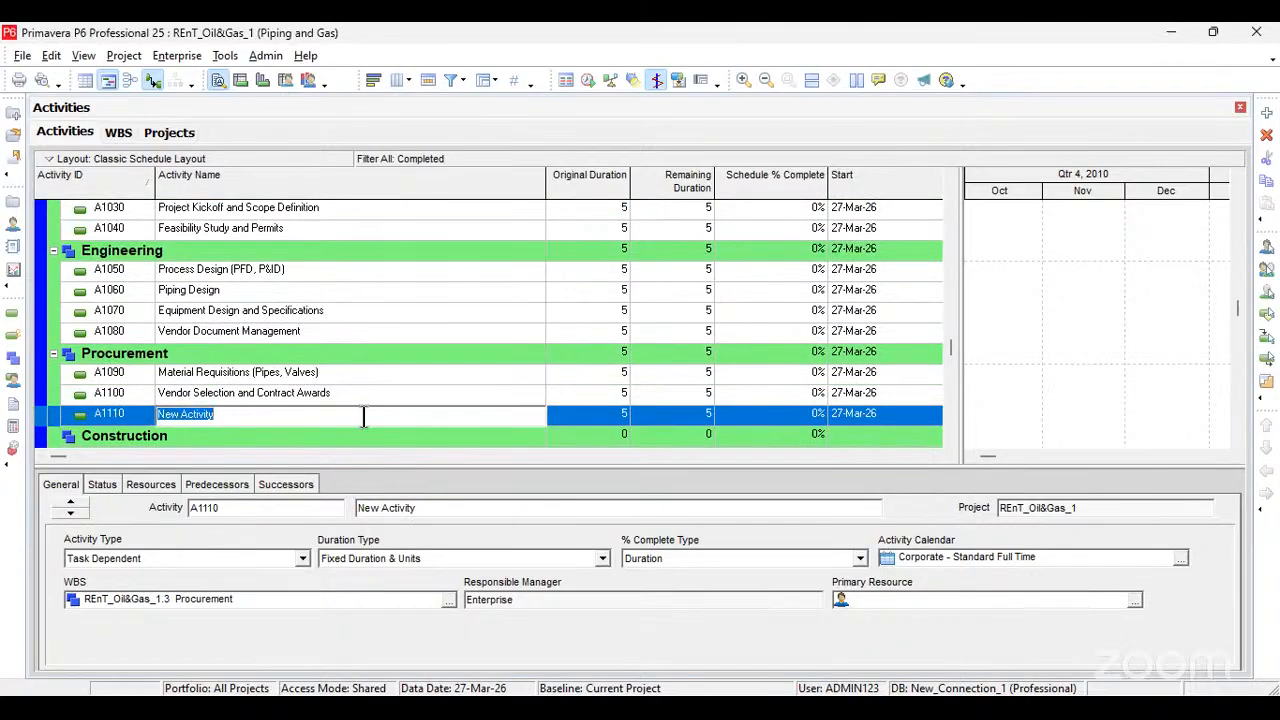
{"action": "type", "text": "Manufacturing and Delivery"}
{"action": "left_click", "coordinate": [576, 417]}
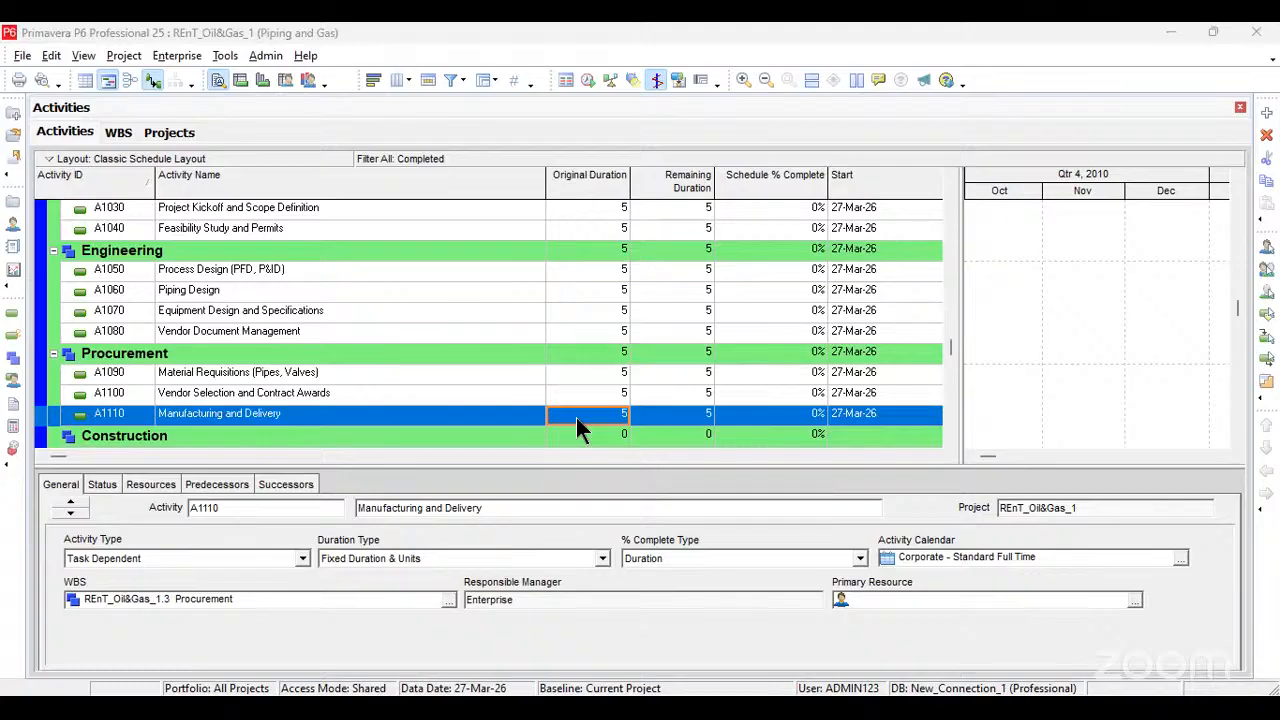
Step: Add a new activity under Construction and name it "Site Preparation and Civil Works"
{"action": "scroll", "coordinate": [339, 431], "scroll_direction": "down", "scroll_amount": 1}
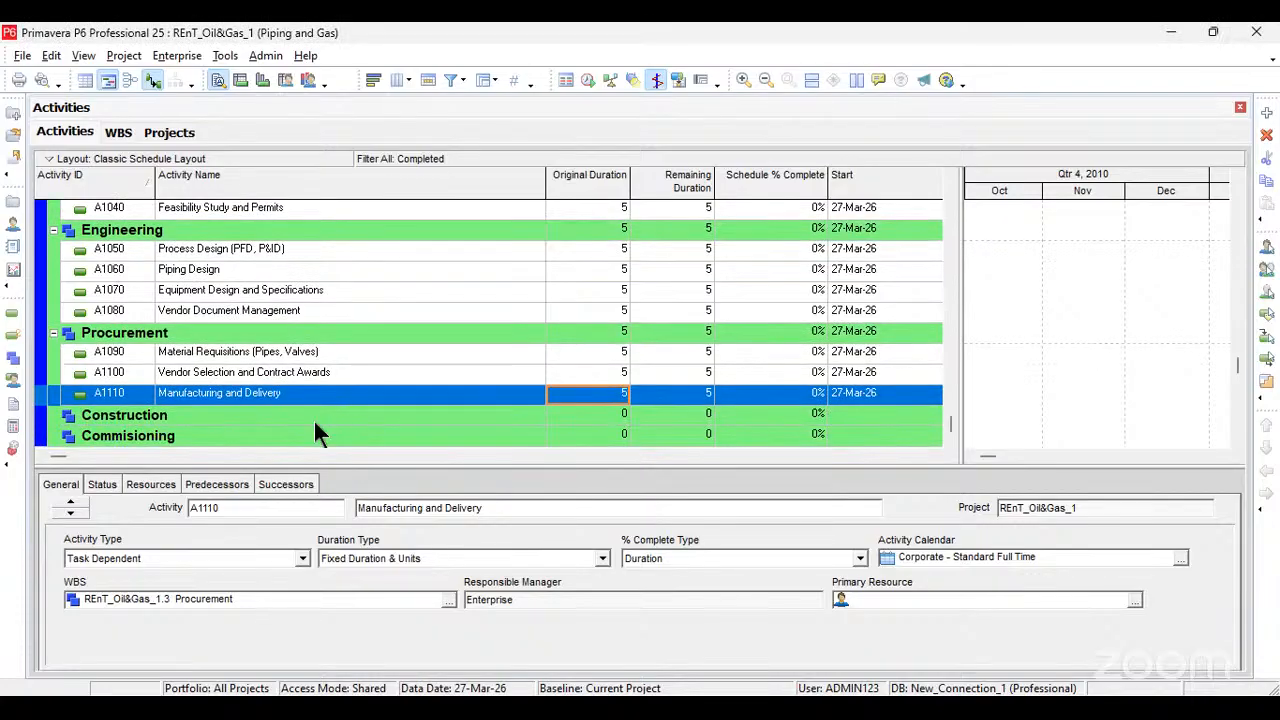
{"action": "left_click", "coordinate": [287, 415]}
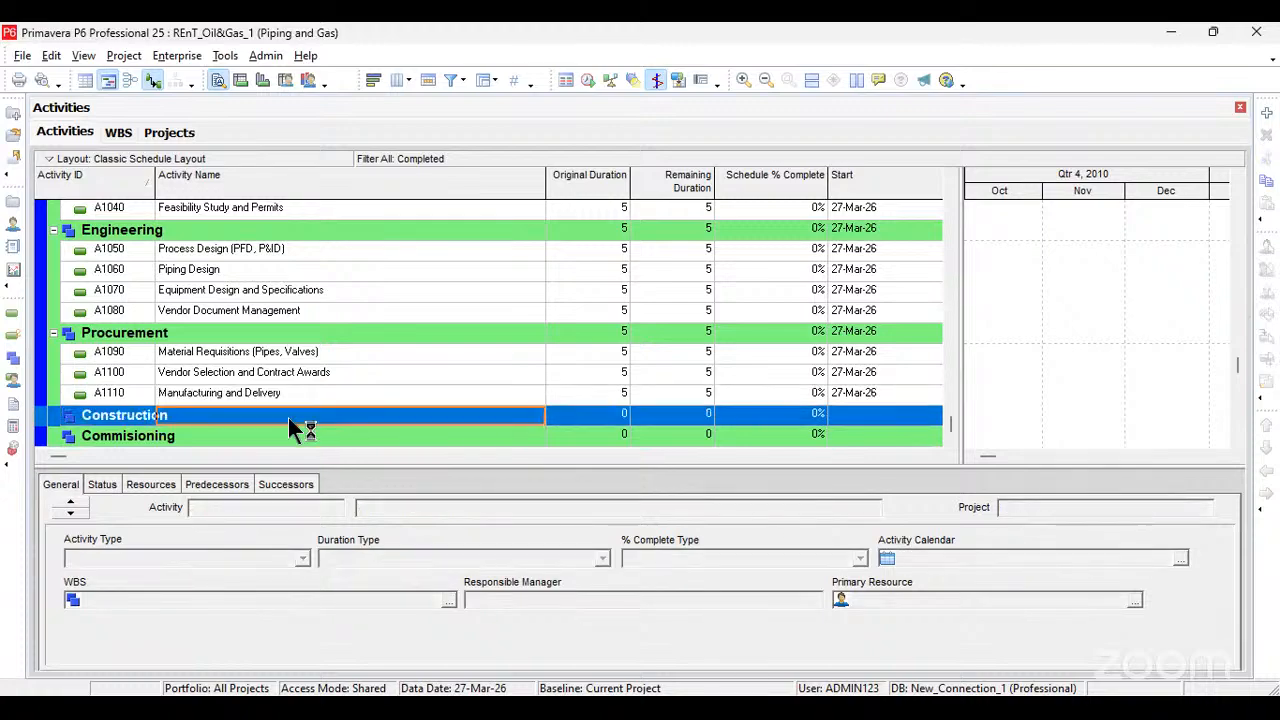
{"action": "key", "text": "Insert"}
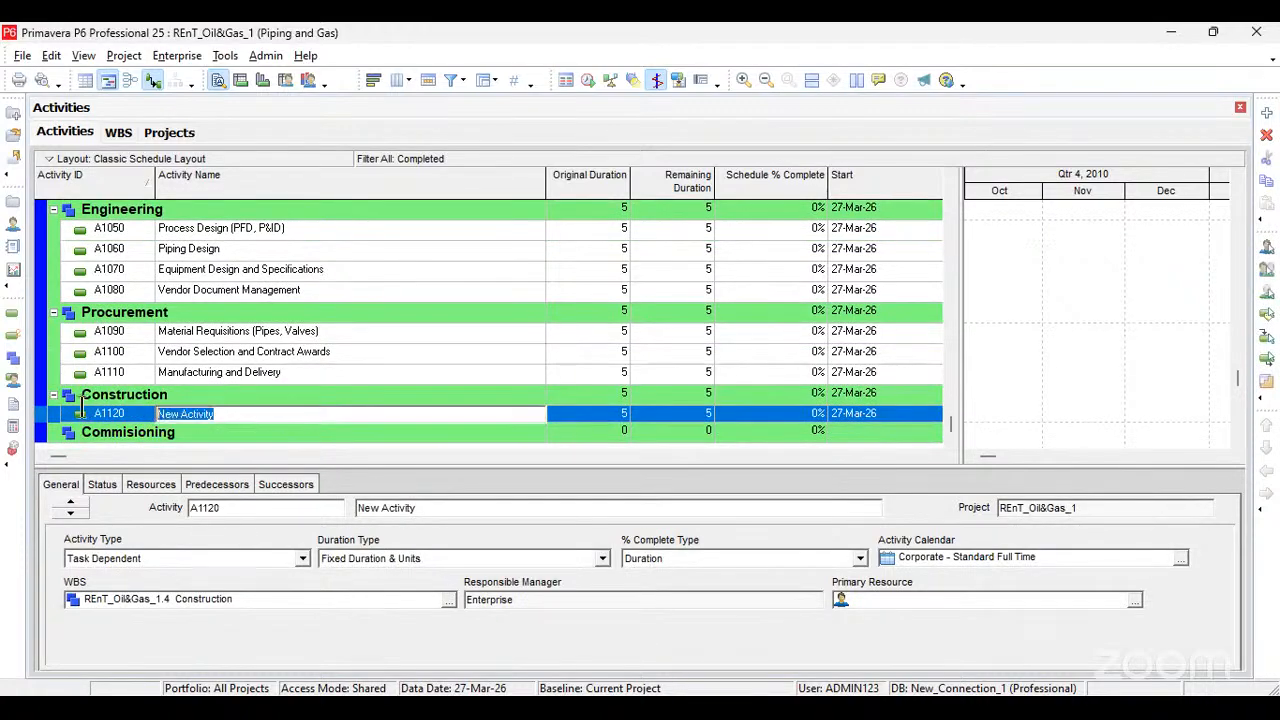
{"action": "key", "text": "End"}
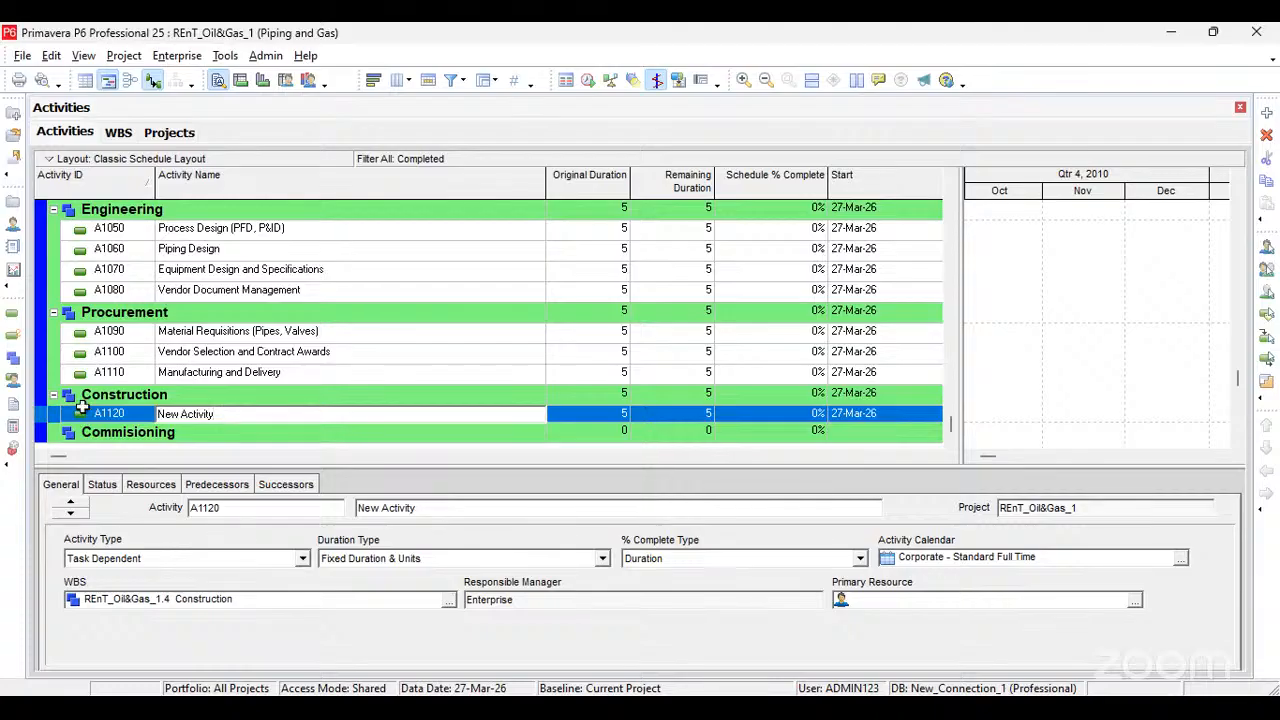
{"action": "key", "text": "alt+Tab"}
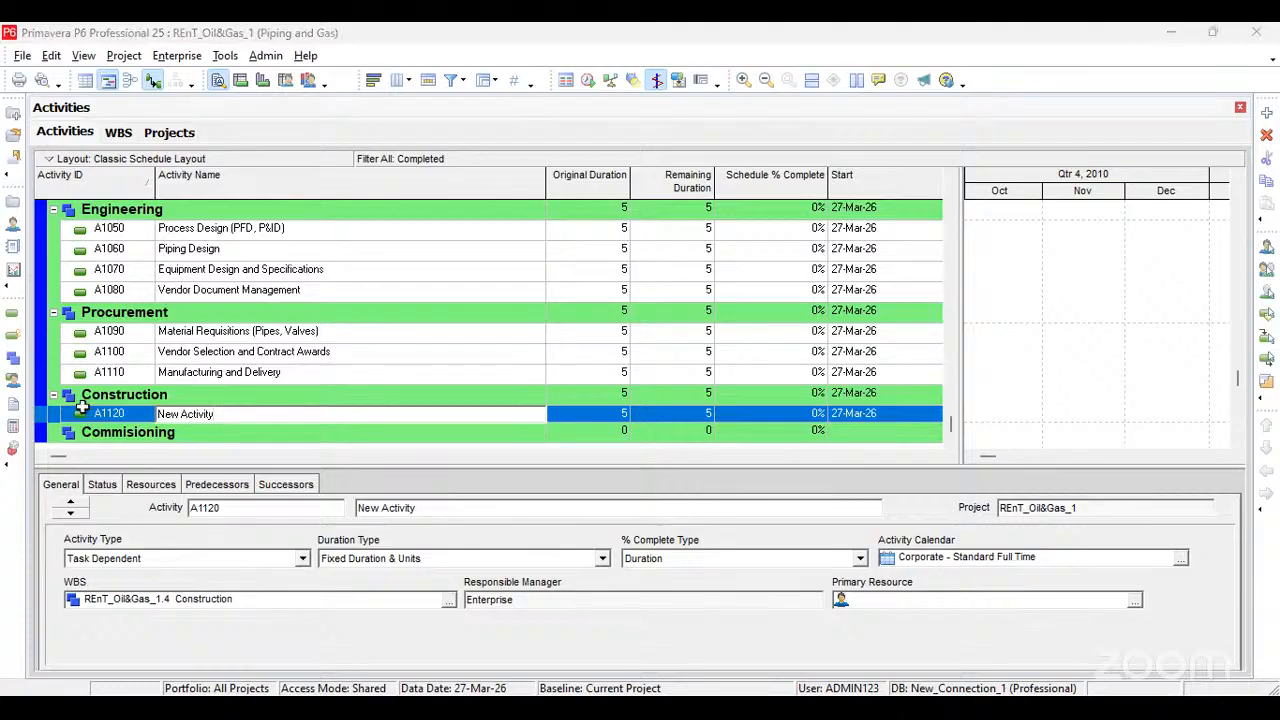
{"action": "key", "text": "alt+Tab"}
{"action": "type", "text": "Site Preparation and Civil Works"}
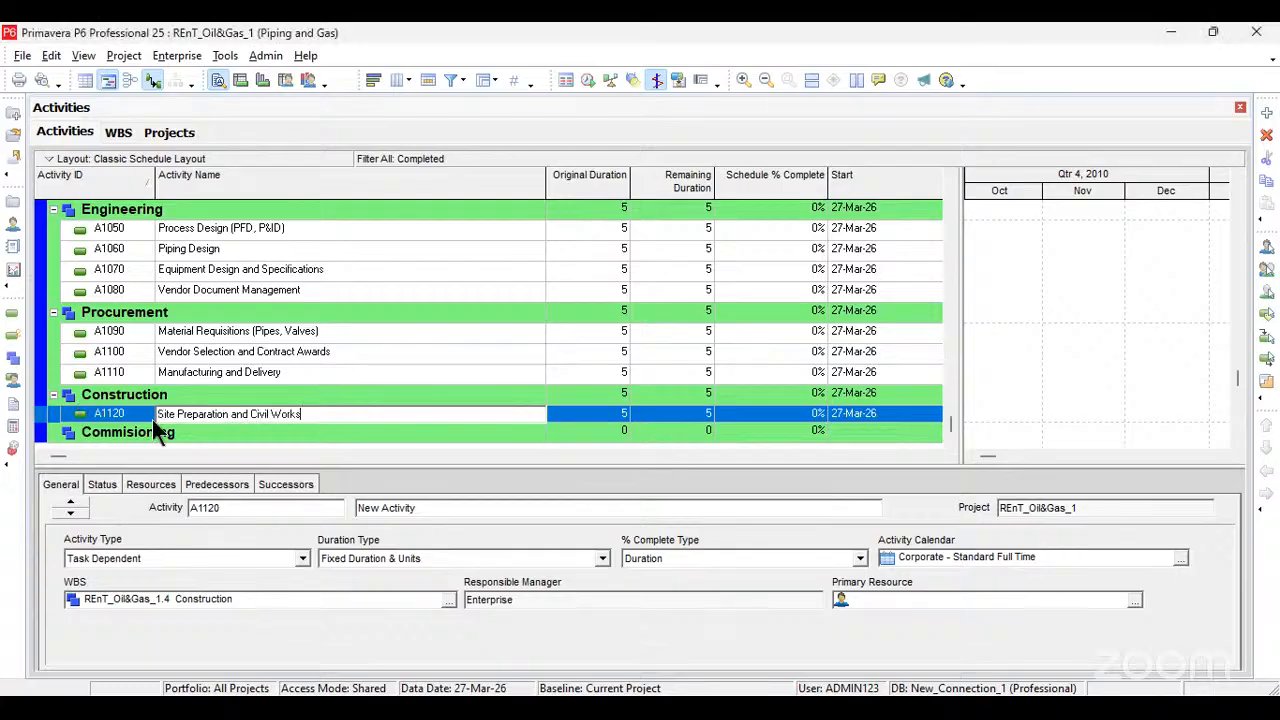
{"action": "left_click", "coordinate": [574, 415]}
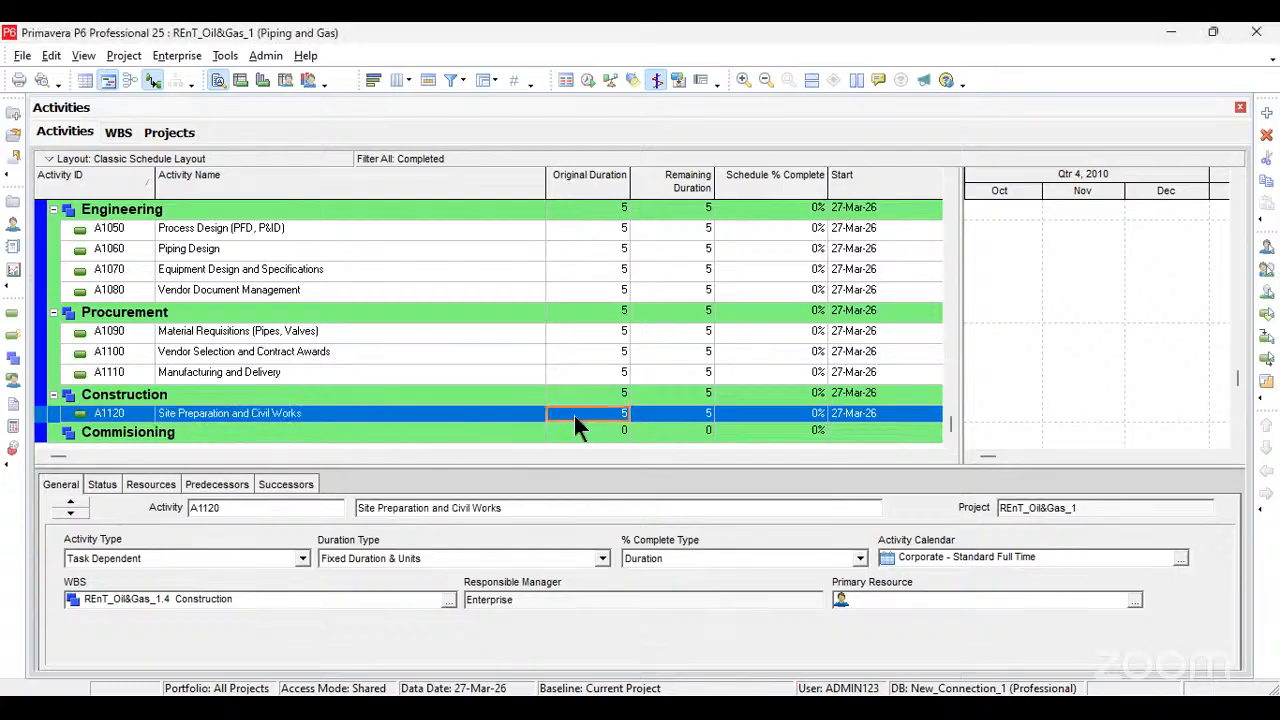
Step: Add a second activity under Construction and name it "Piping Installation"
{"action": "key", "text": "alt+Tab"}
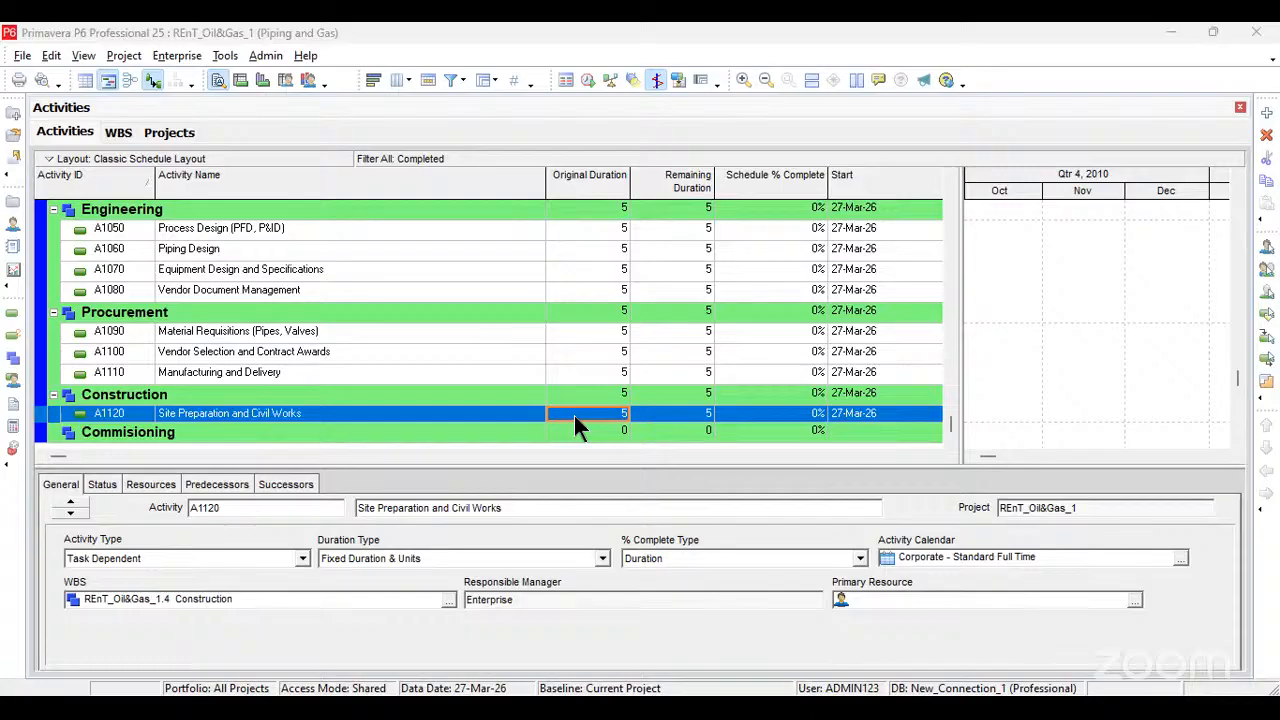
{"action": "key", "text": "alt+Tab"}
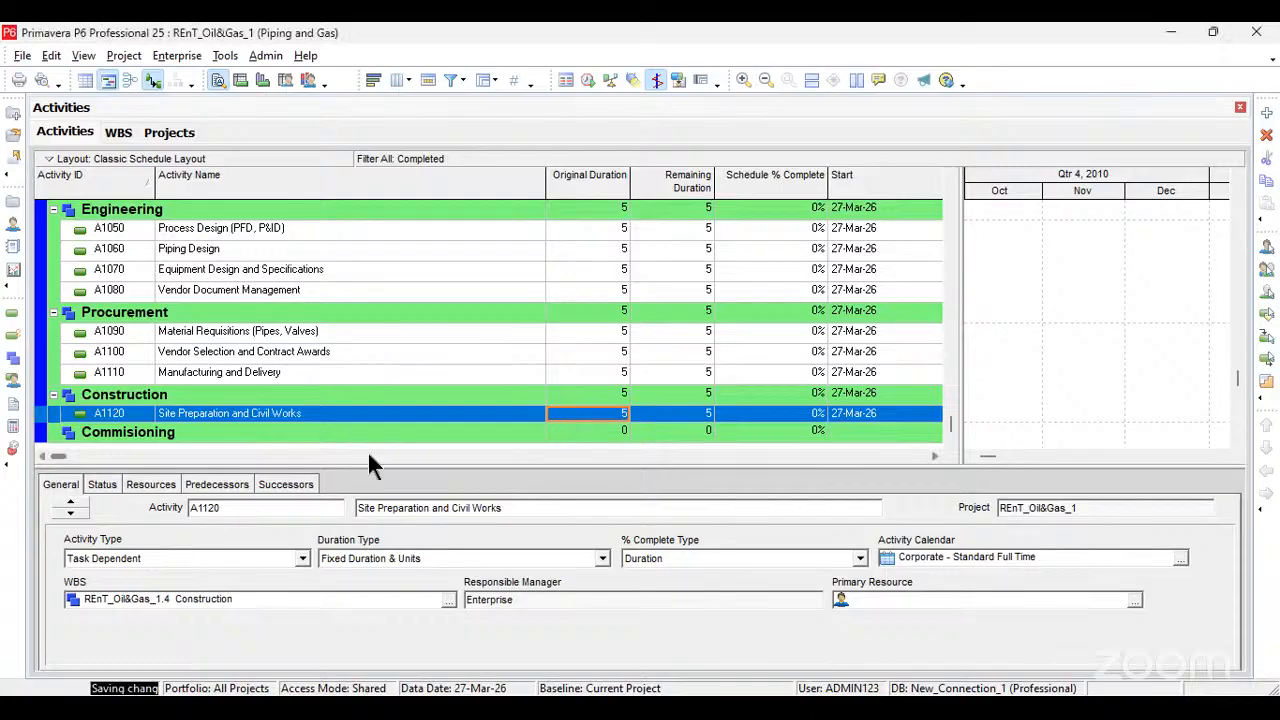
{"action": "key", "text": "Insert"}
{"action": "type", "text": "Piping Installation"}
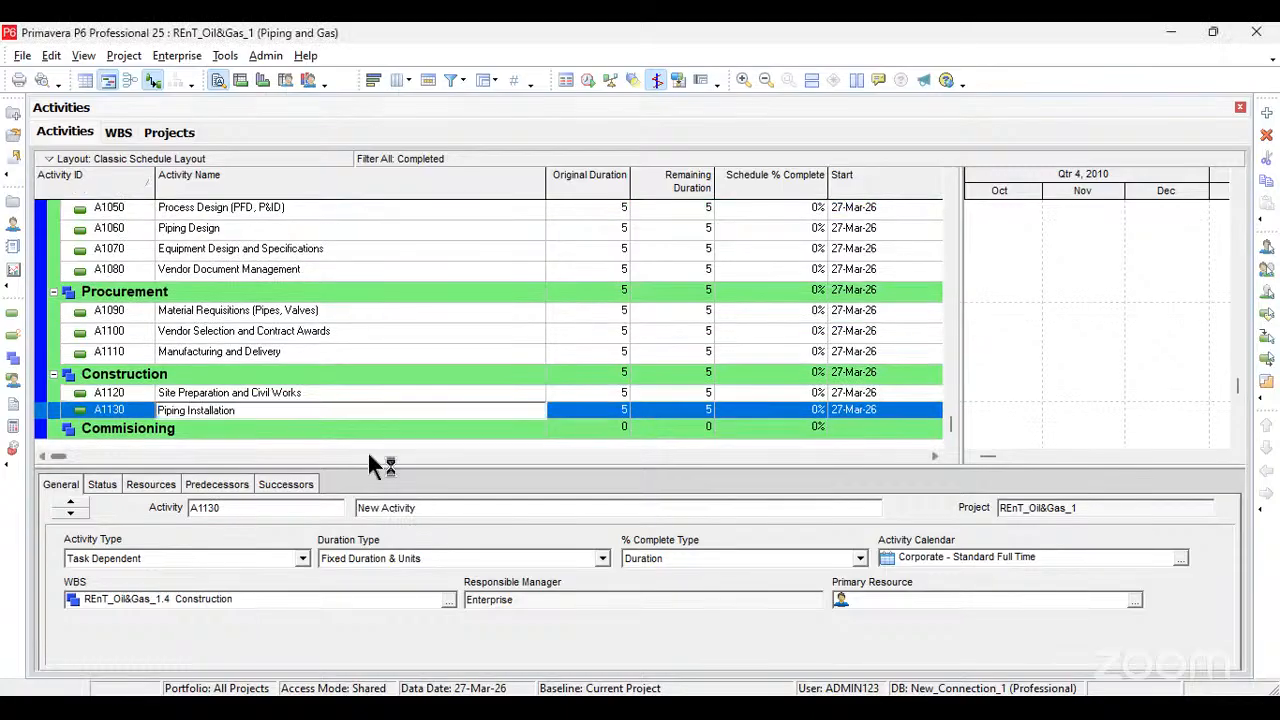
{"action": "key", "text": "alt+Tab"}
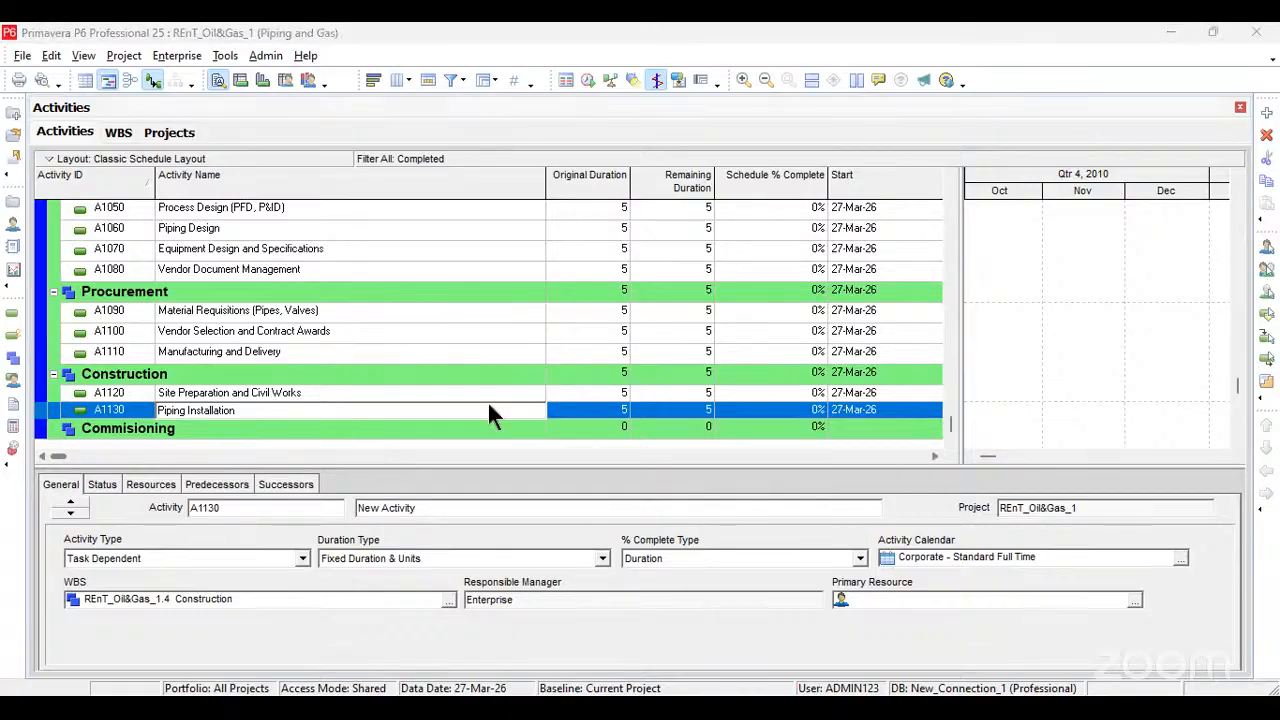
{"action": "key", "text": "alt+Tab"}
{"action": "left_click", "coordinate": [570, 411]}
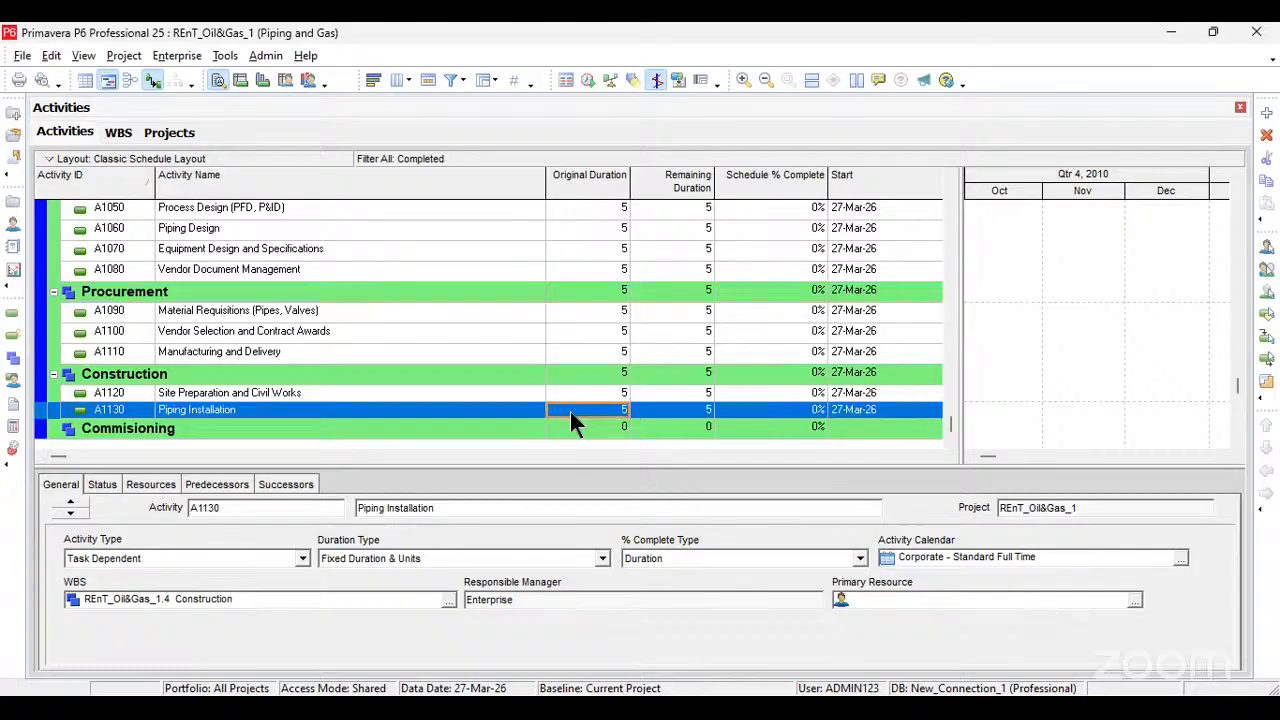
Step: Add a third activity under Construction and name it "Equipment Installation"
{"action": "key", "text": "Insert"}
{"action": "left_click", "coordinate": [367, 430]}
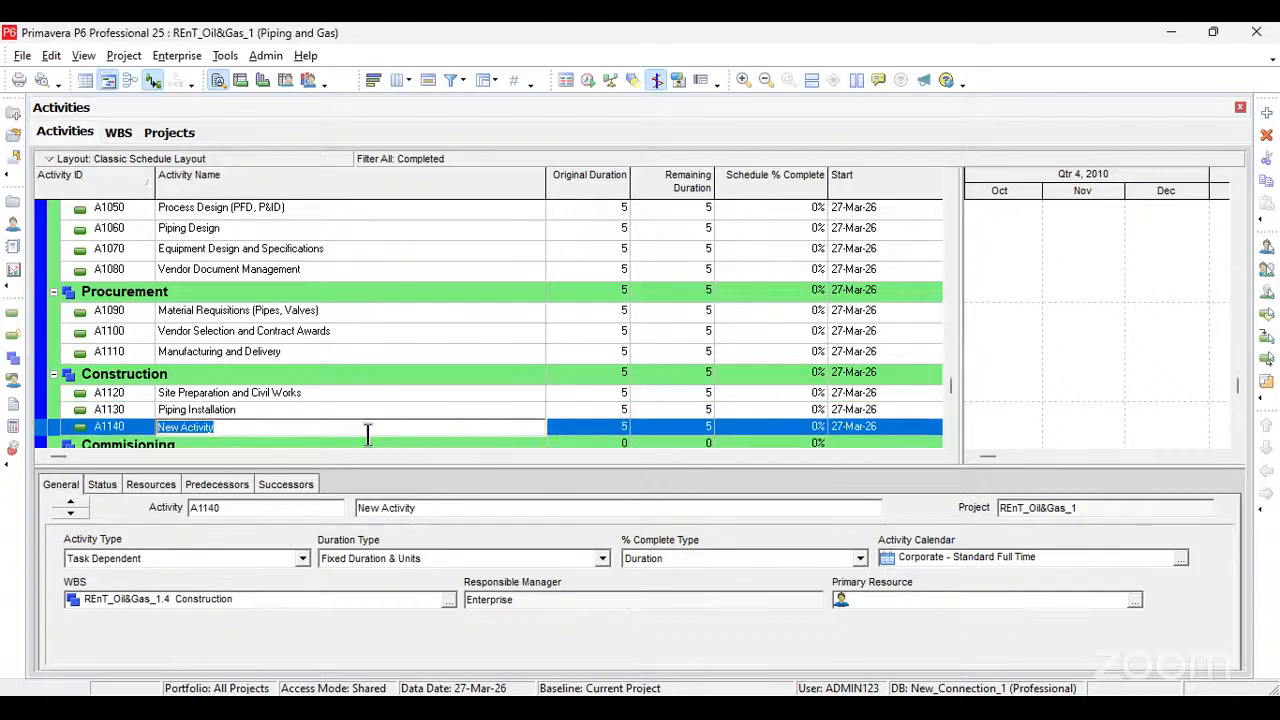
{"action": "type", "text": "Equipment Installation"}
{"action": "key", "text": "Return"}
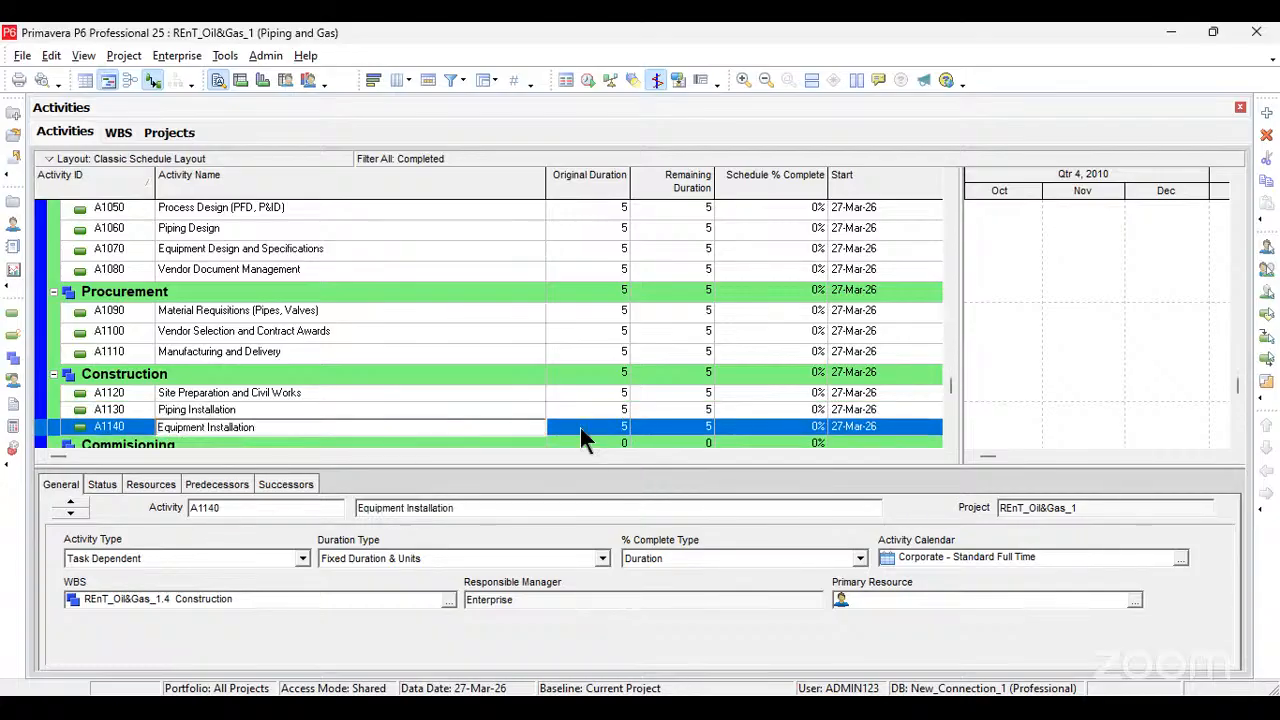
{"action": "left_click", "coordinate": [580, 427]}
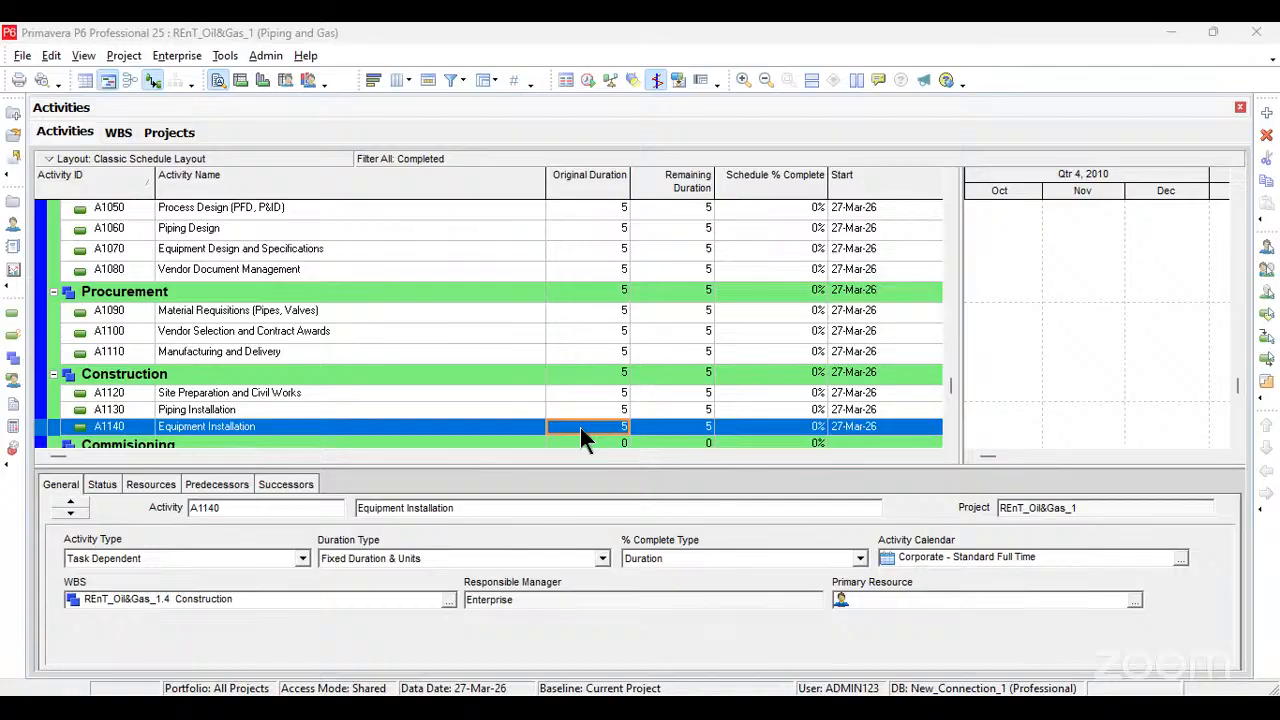
Step: Add a fourth activity under Construction and name it "Pre-Commissioning and Testing"
{"action": "key", "text": "Insert"}
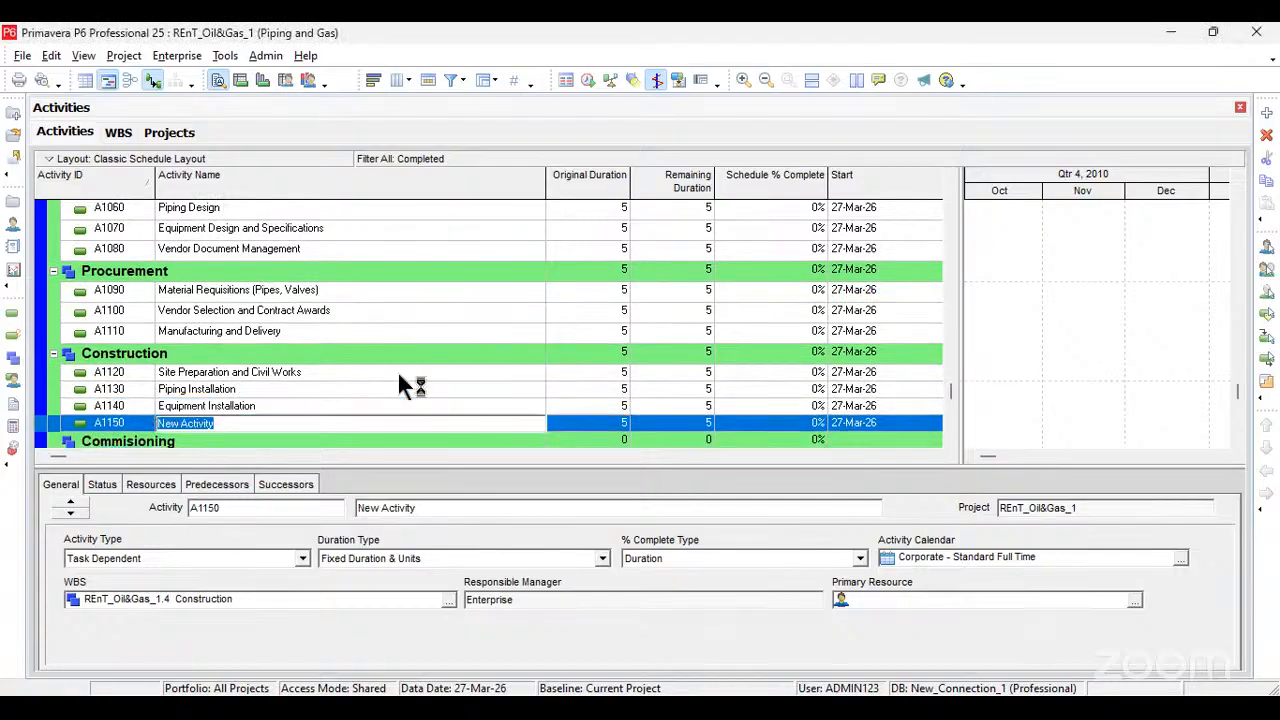
{"action": "type", "text": "Pre-Commissioning and Testing"}
{"action": "left_click", "coordinate": [586, 423]}
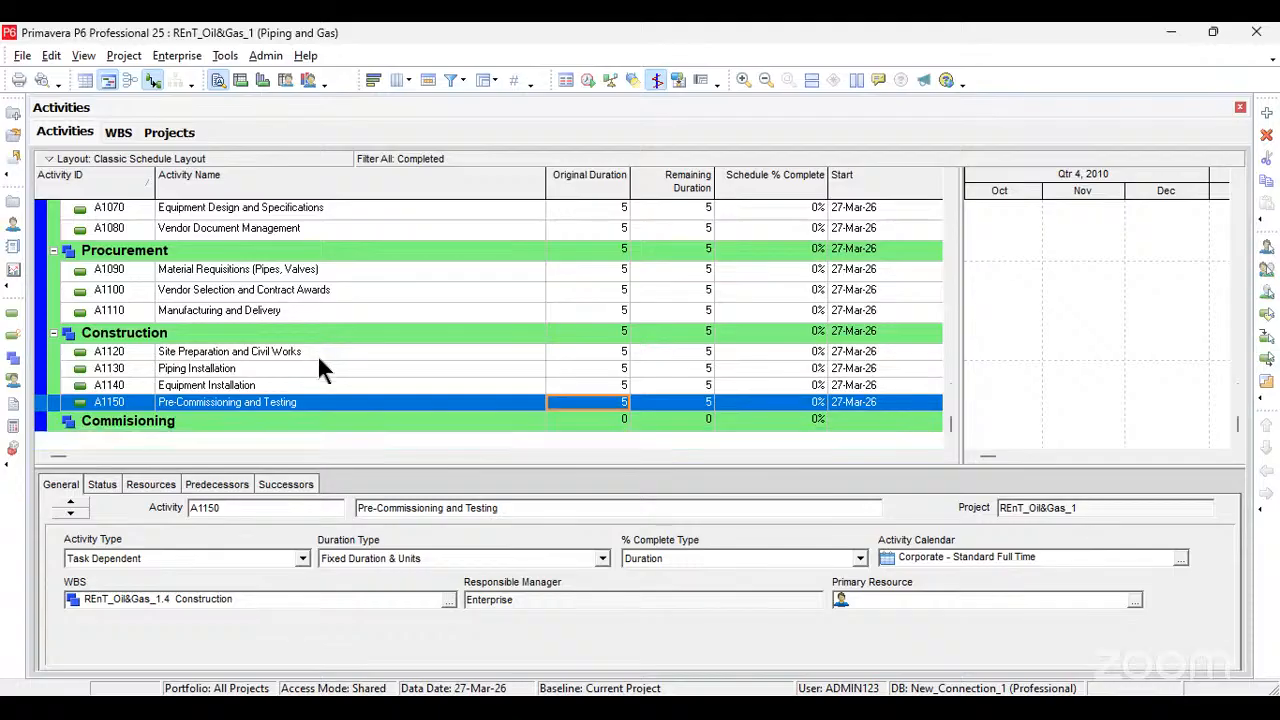
Step: Add a new activity under Commisioning and name it "System Testing and Startup"
{"action": "left_click", "coordinate": [308, 420]}
{"action": "key", "text": "Insert"}
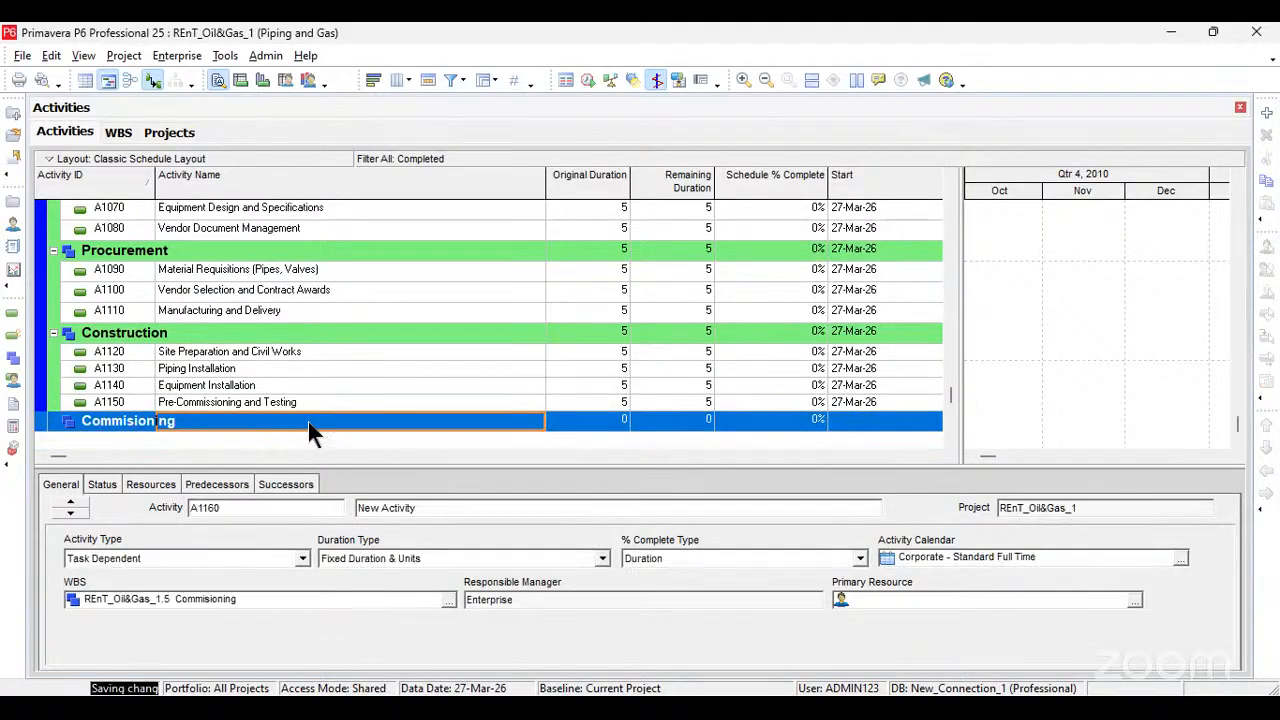
{"action": "type", "text": "System Testing and Startup"}
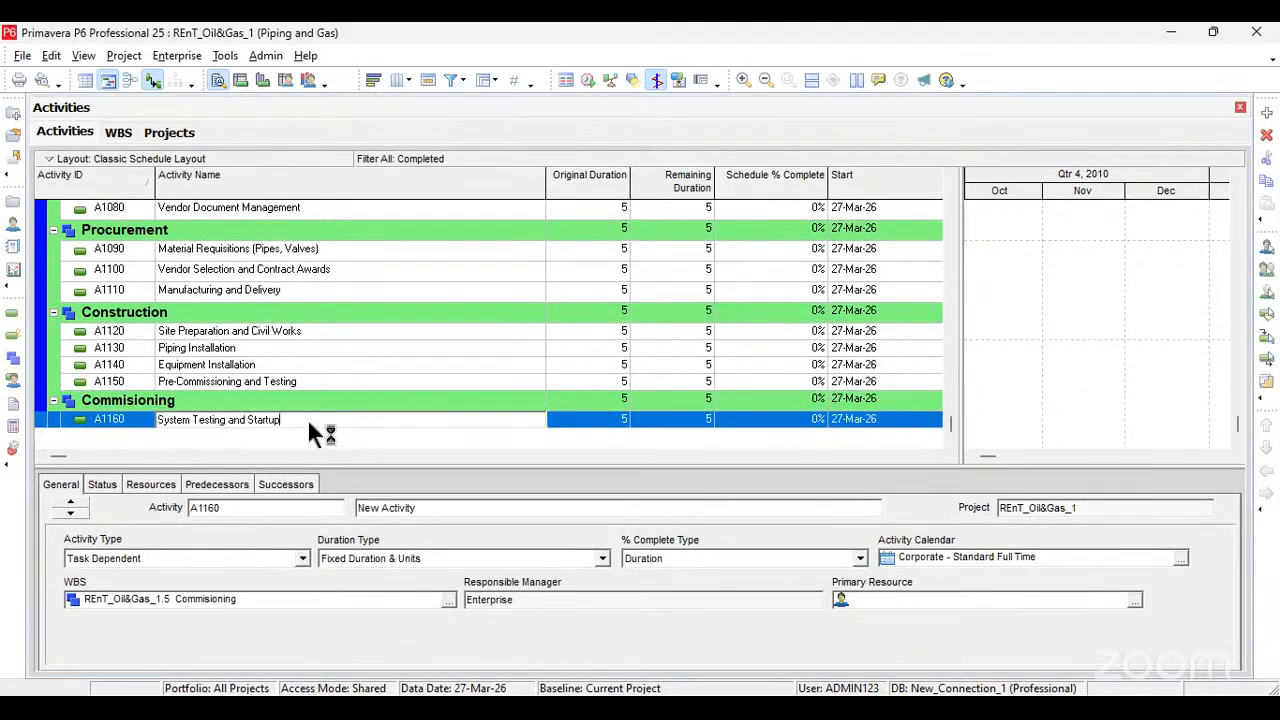
Step: Add a second activity under Commisioning and name it "Final Inspections and Certifications"
{"action": "key", "text": "Return"}
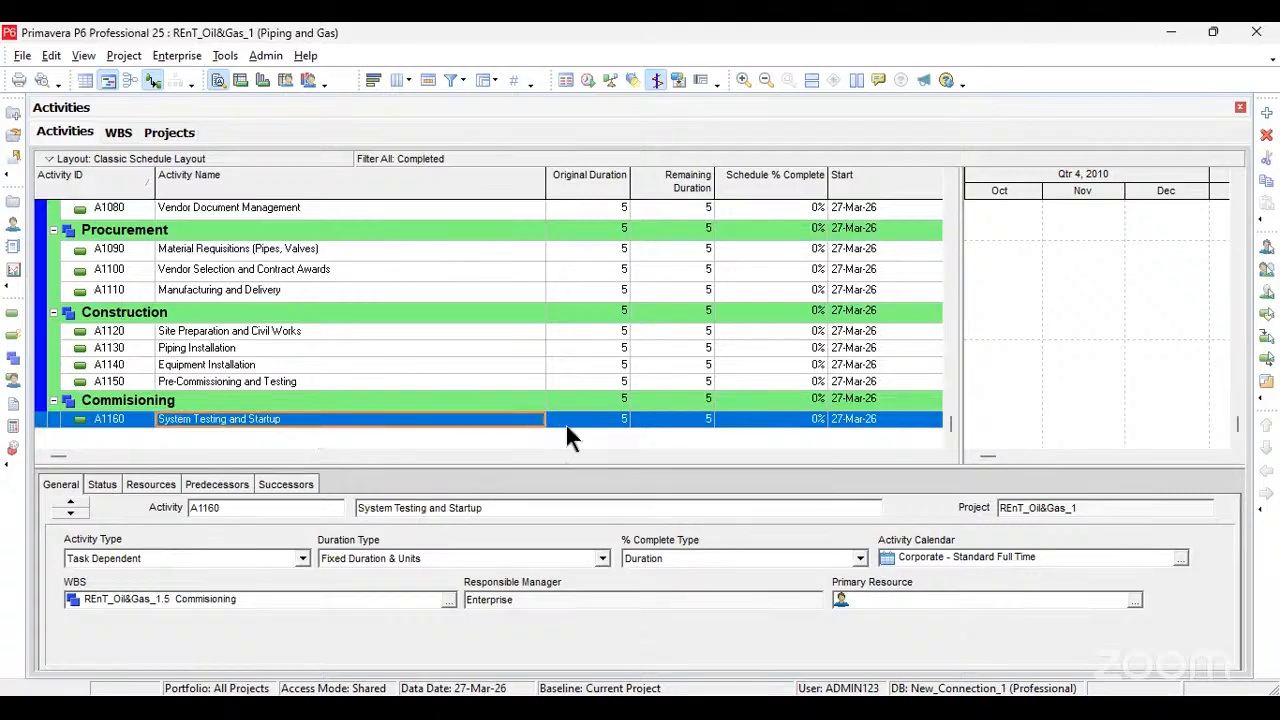
{"action": "key", "text": "alt+Tab"}
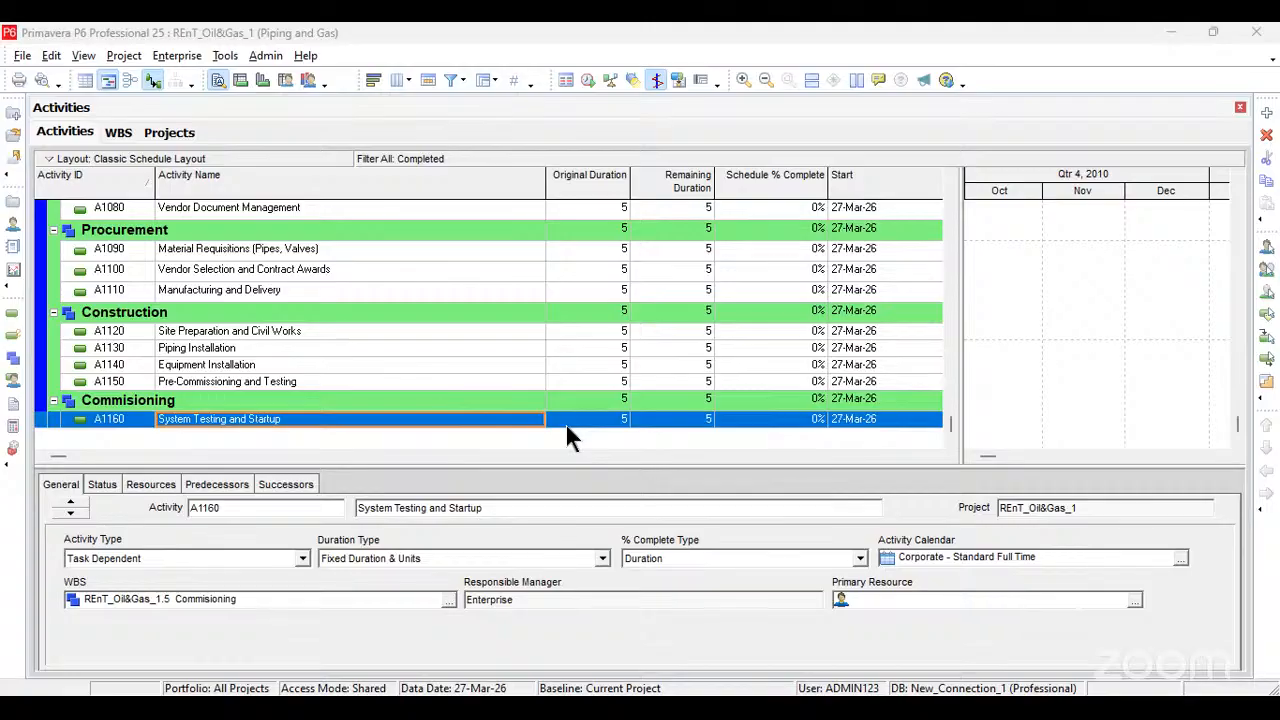
{"action": "left_click", "coordinate": [360, 410]}
{"action": "key", "text": "Insert"}
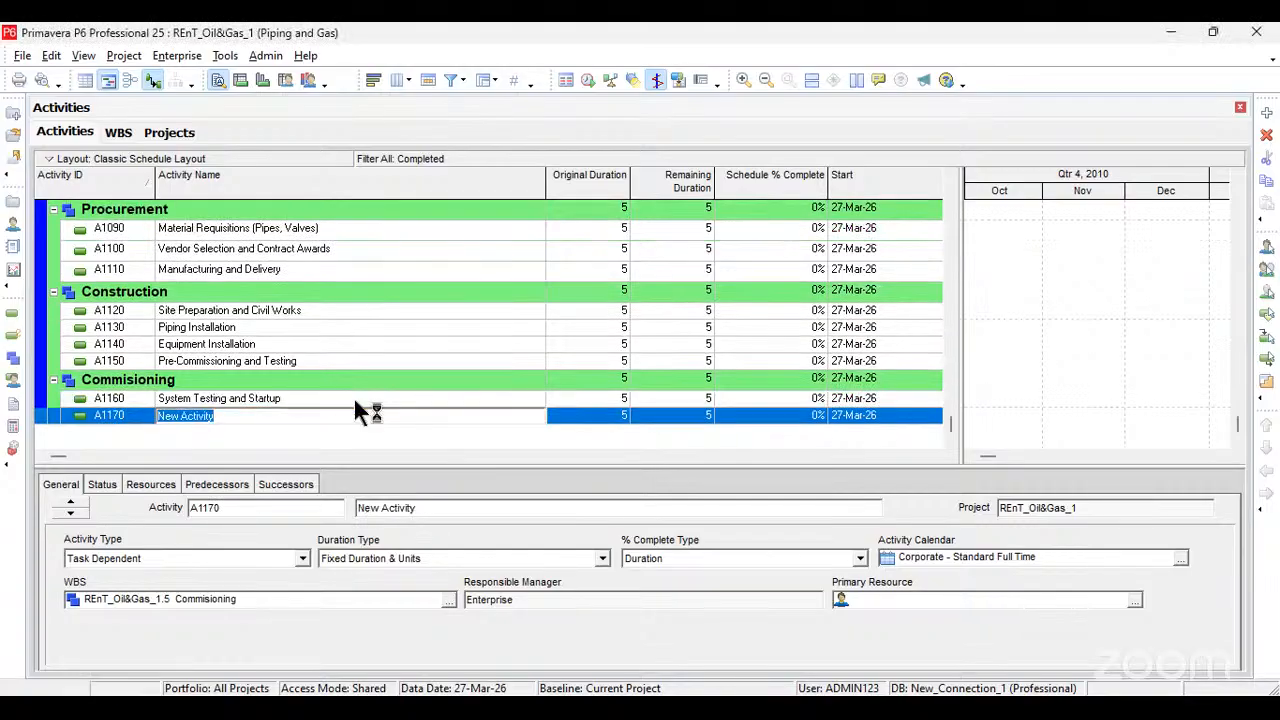
{"action": "type", "text": "Final Inspections and Certifications"}
{"action": "key", "text": "Return"}
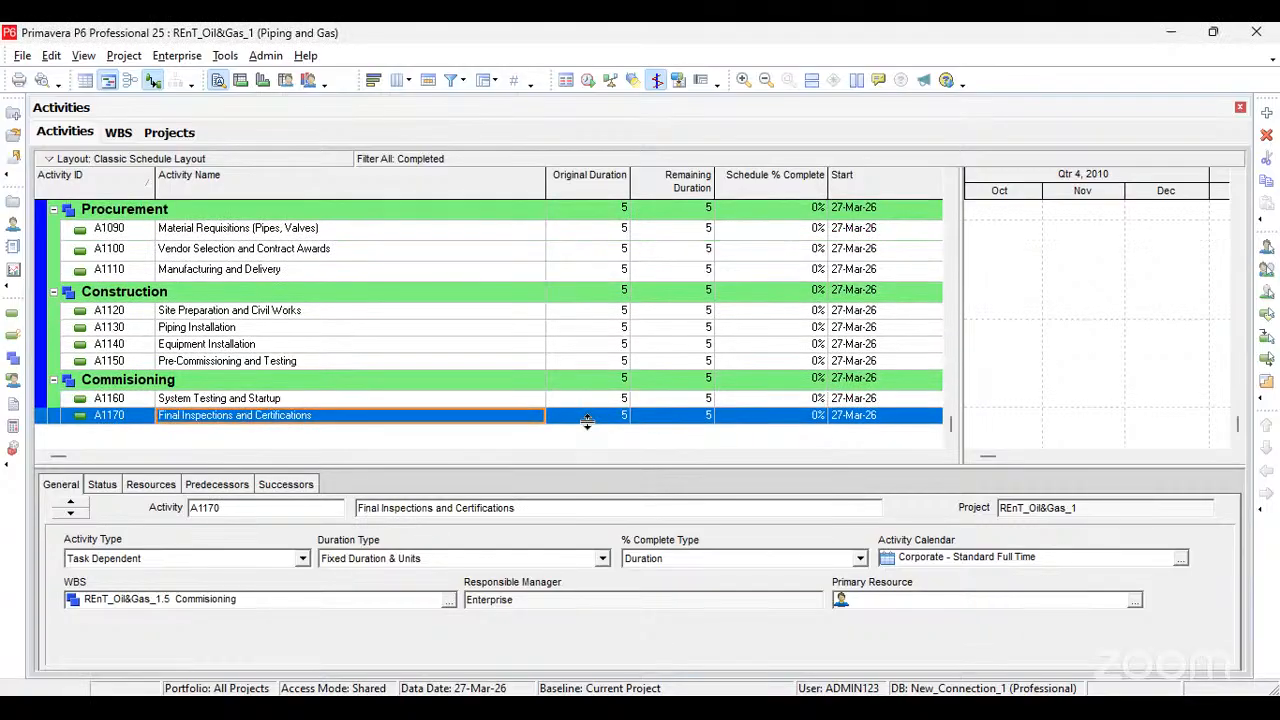
Step: Add a third activity under Commisioning and name it "Project Closeout and Documentation"
{"action": "scroll", "coordinate": [588, 422], "scroll_direction": "up", "scroll_amount": 1}
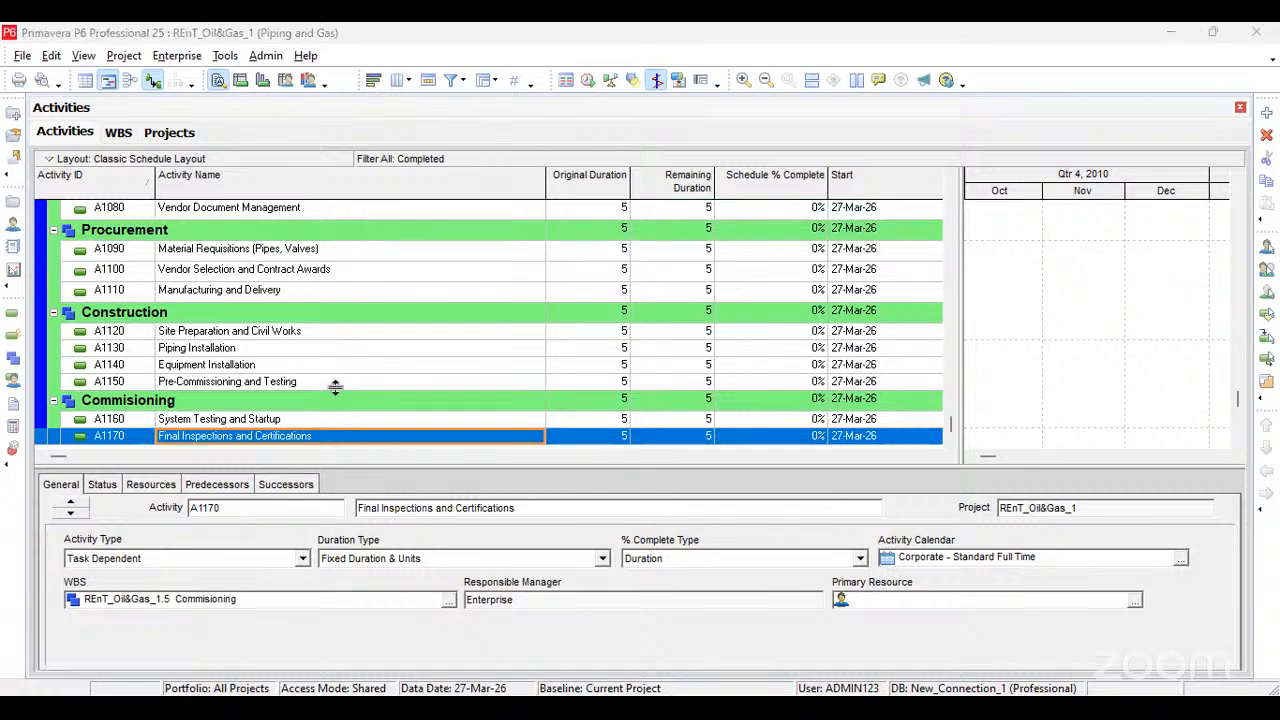
{"action": "key", "text": "Insert"}
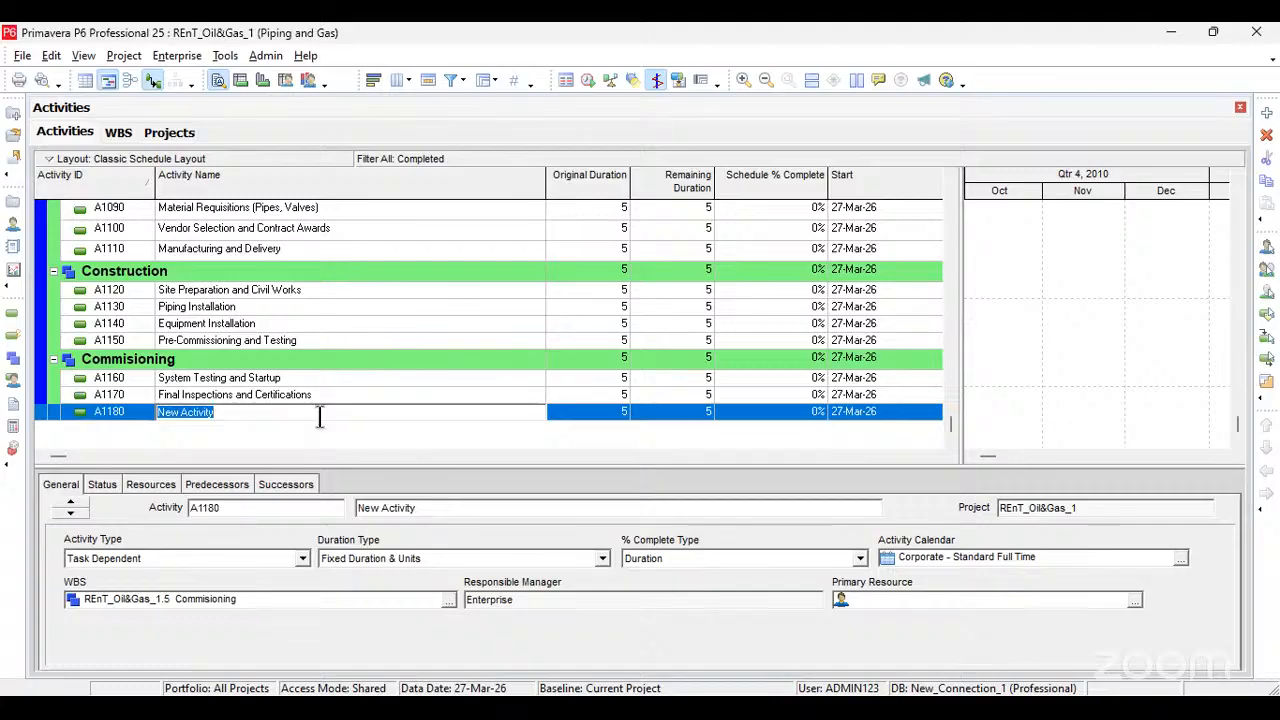
{"action": "type", "text": "Project Closeout and Documentation"}
{"action": "left_click", "coordinate": [570, 415]}
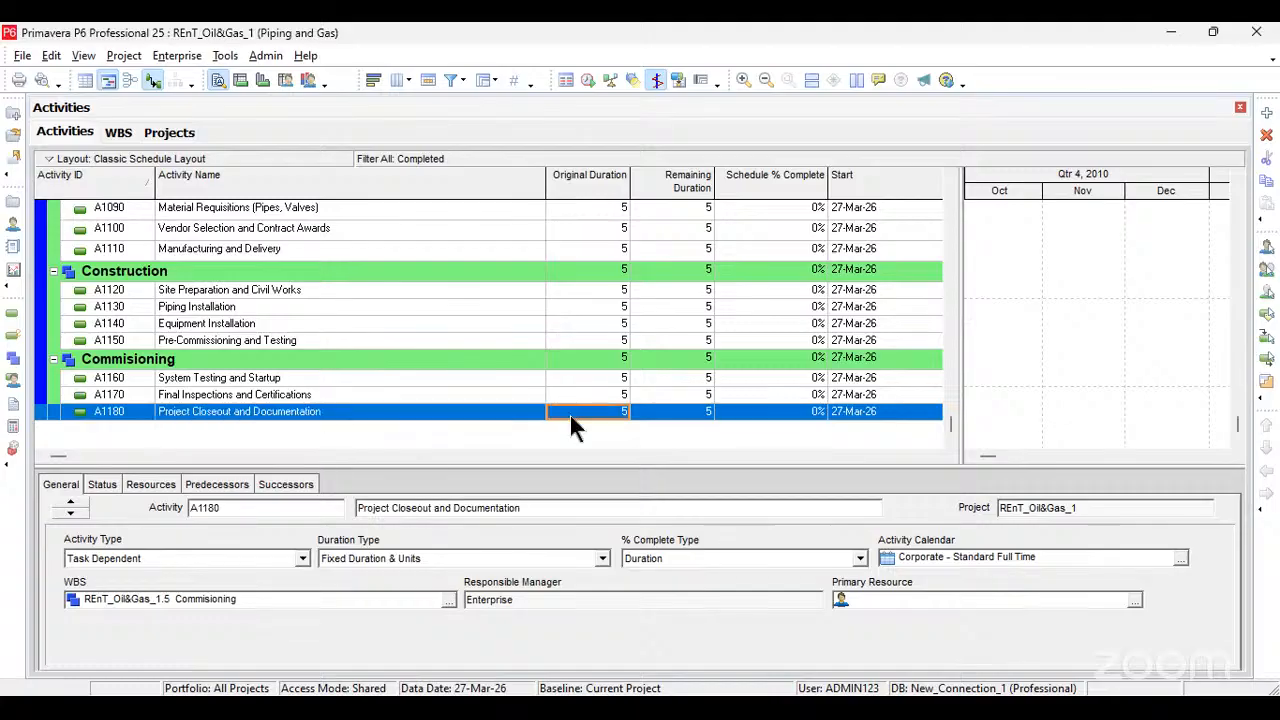
Step: Review the activities entered under every WBS section from Preliminary to Commisioning, including their Original Duration values
{"action": "scroll", "coordinate": [480, 430], "scroll_direction": "up", "scroll_amount": 4}
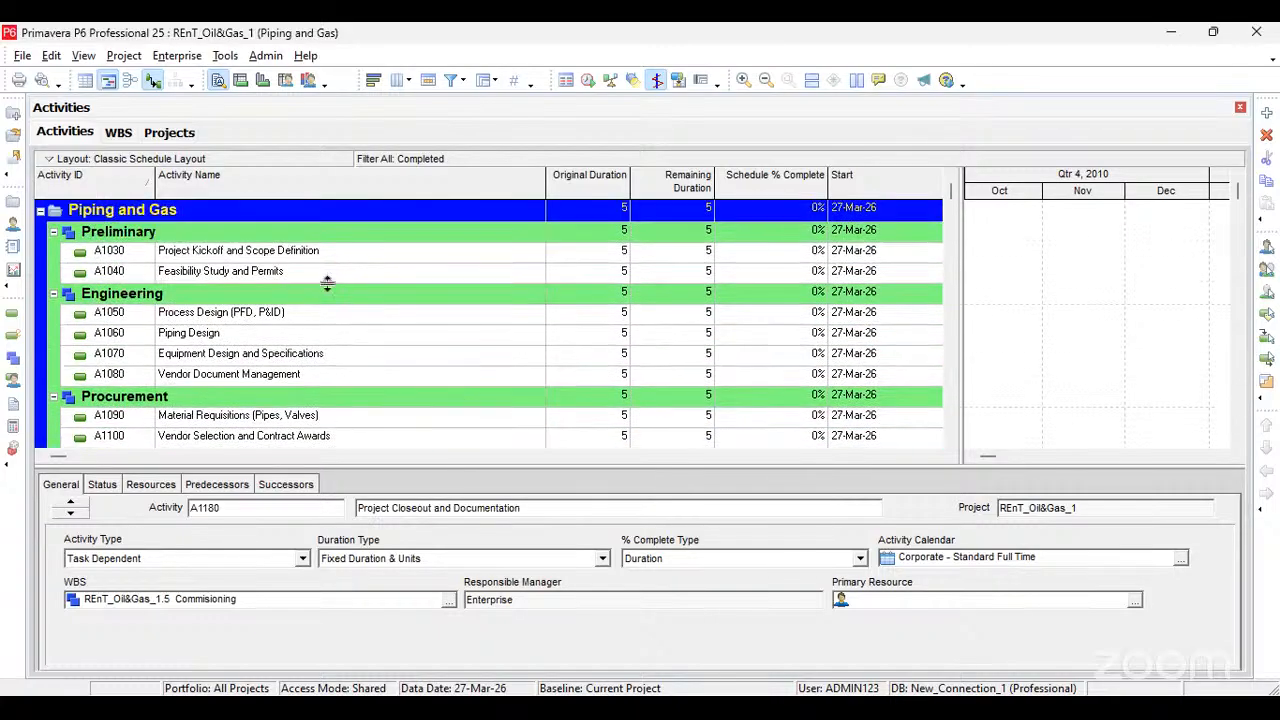
{"action": "scroll", "coordinate": [327, 280], "scroll_direction": "down", "scroll_amount": 2}
{"action": "scroll", "coordinate": [329, 280], "scroll_direction": "down", "scroll_amount": 1}
{"action": "scroll", "coordinate": [457, 306], "scroll_direction": "up", "scroll_amount": 3}
{"action": "scroll", "coordinate": [210, 303], "scroll_direction": "down", "scroll_amount": 3}
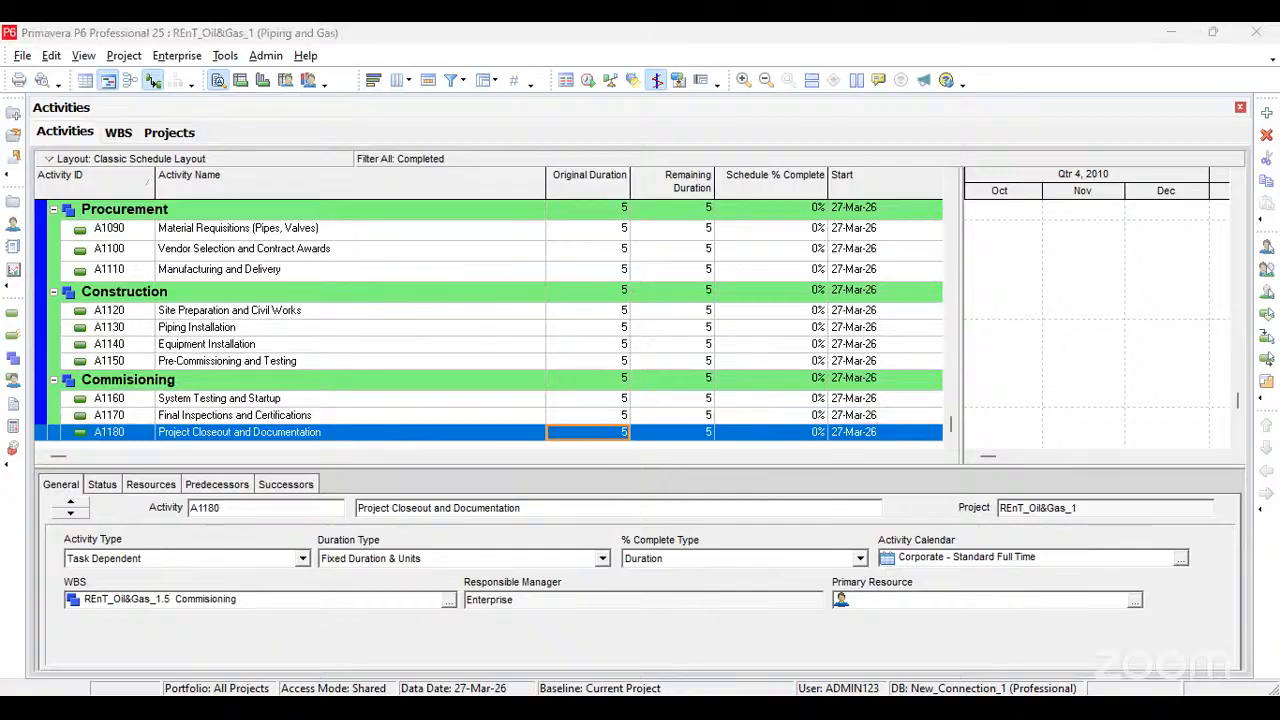
{"action": "scroll", "coordinate": [477, 351], "scroll_direction": "up", "scroll_amount": 2}
{"action": "scroll", "coordinate": [477, 351], "scroll_direction": "up", "scroll_amount": 2}
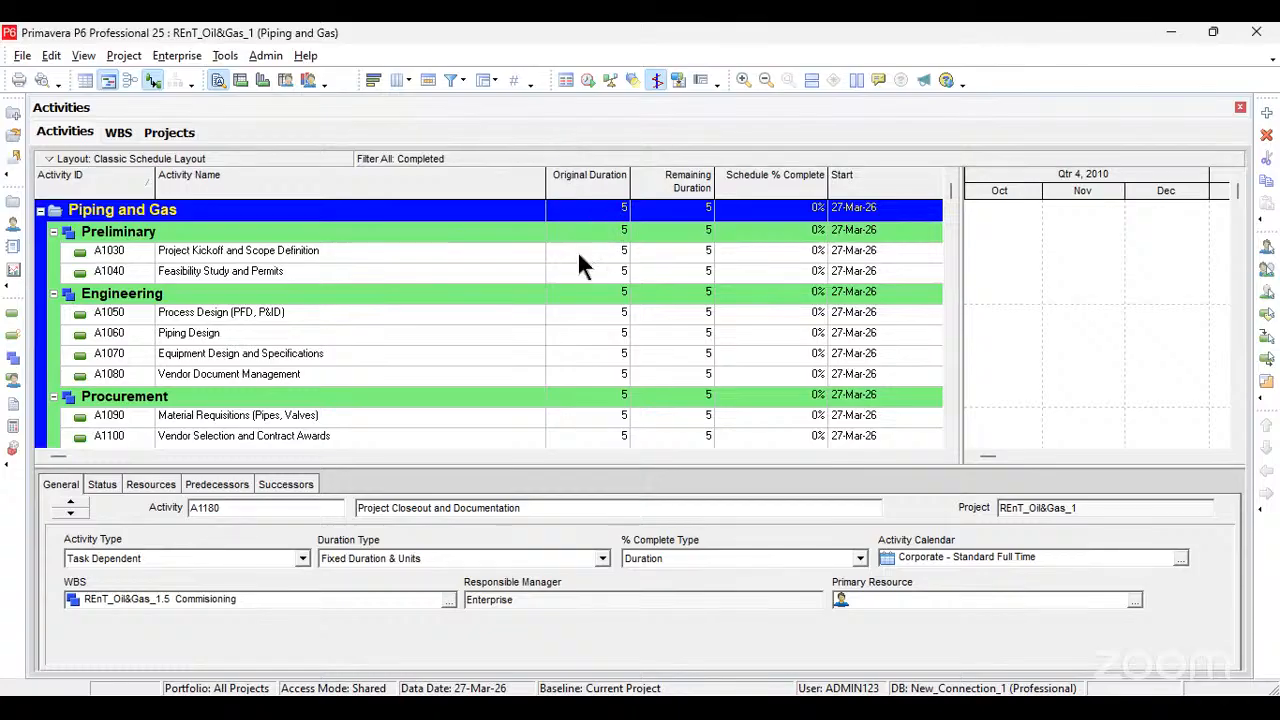
{"action": "scroll", "coordinate": [583, 262], "scroll_direction": "down", "scroll_amount": 3}
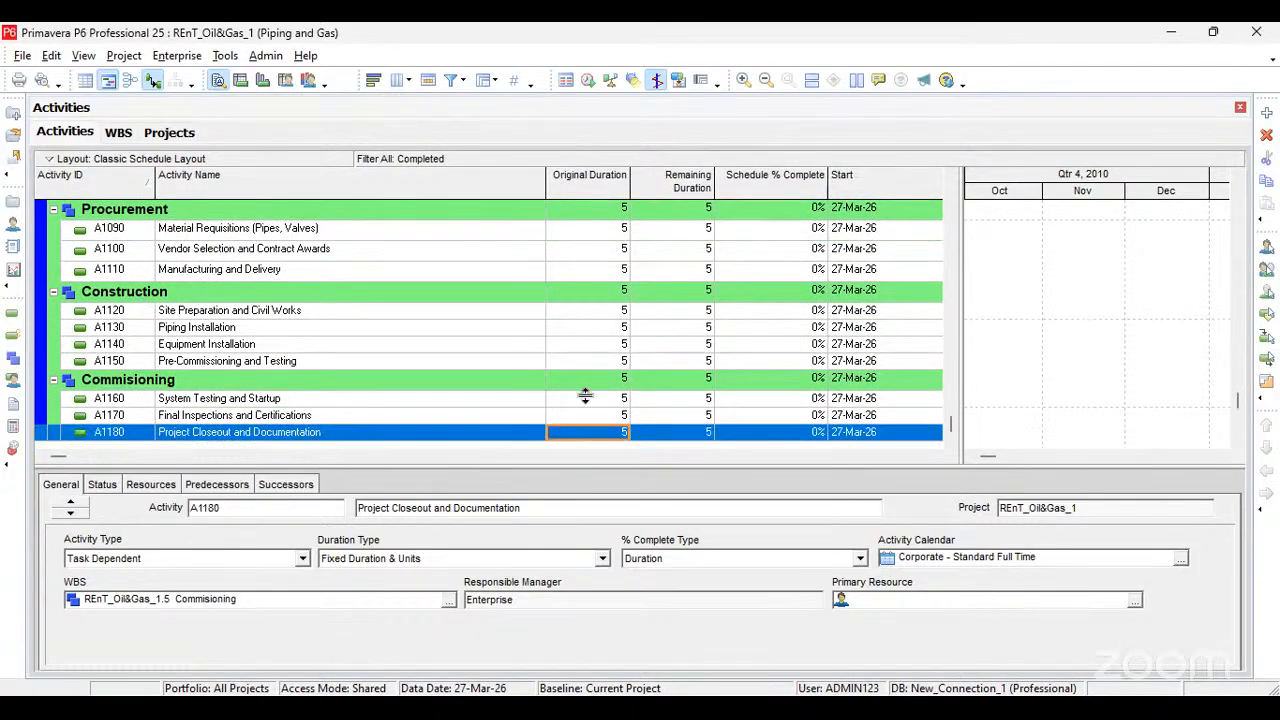
{"action": "scroll", "coordinate": [585, 397], "scroll_direction": "up", "scroll_amount": 3}
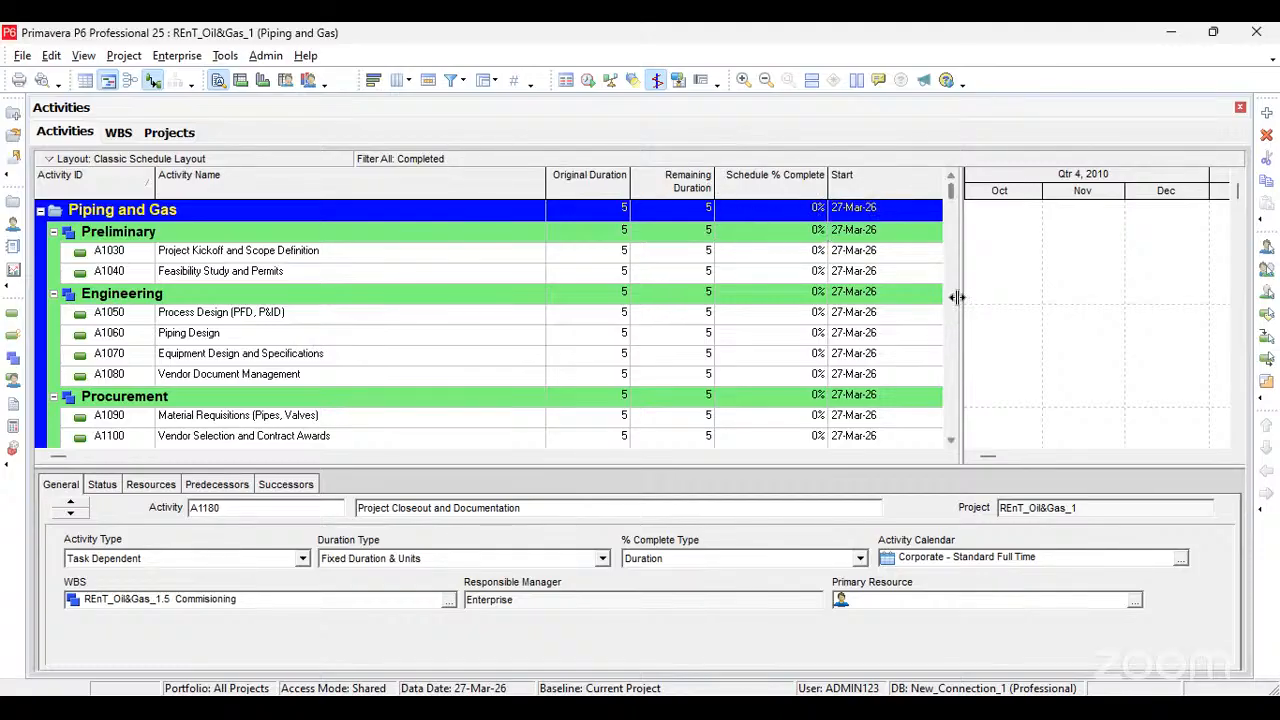
Step: Widen the activity table to expose Finish and Total Float, and set Project Kickoff and Scope Definition's original duration to 10 days
{"action": "left_click_drag", "start_coordinate": [956, 297], "coordinate": [1097, 287]}
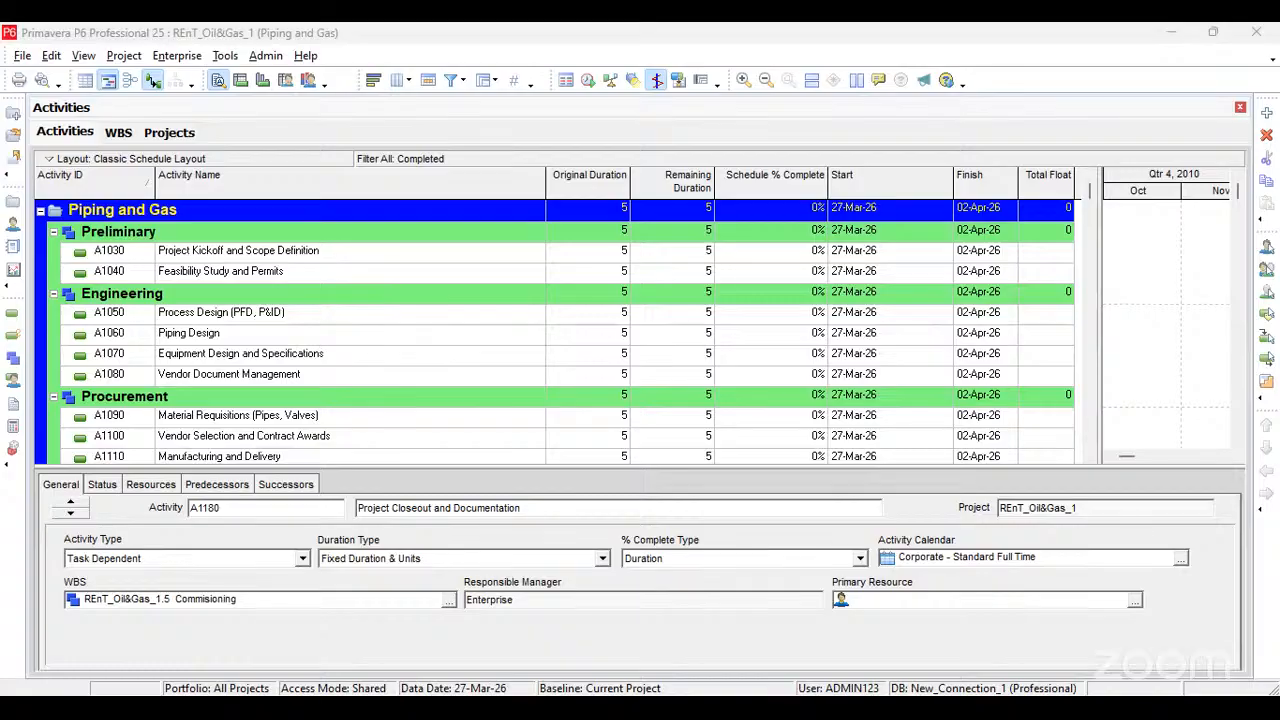
{"action": "left_click", "coordinate": [608, 254]}
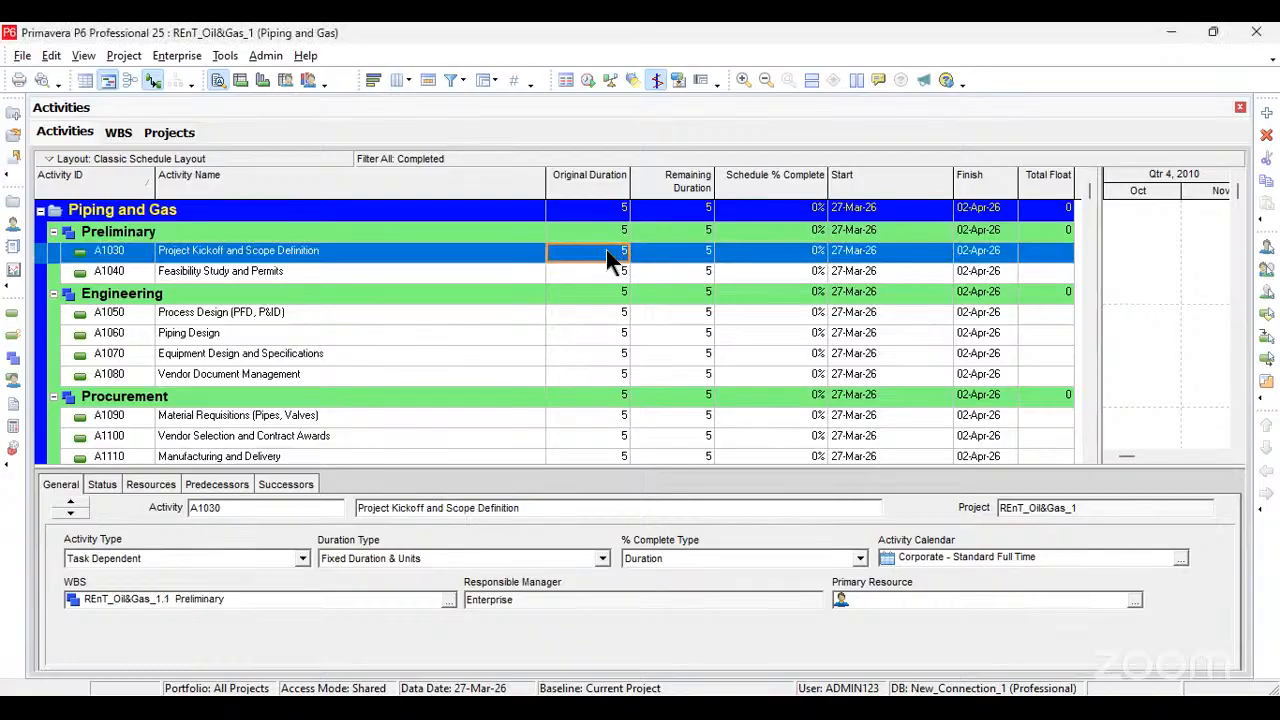
{"action": "type", "text": "10"}
{"action": "key", "text": "Return"}
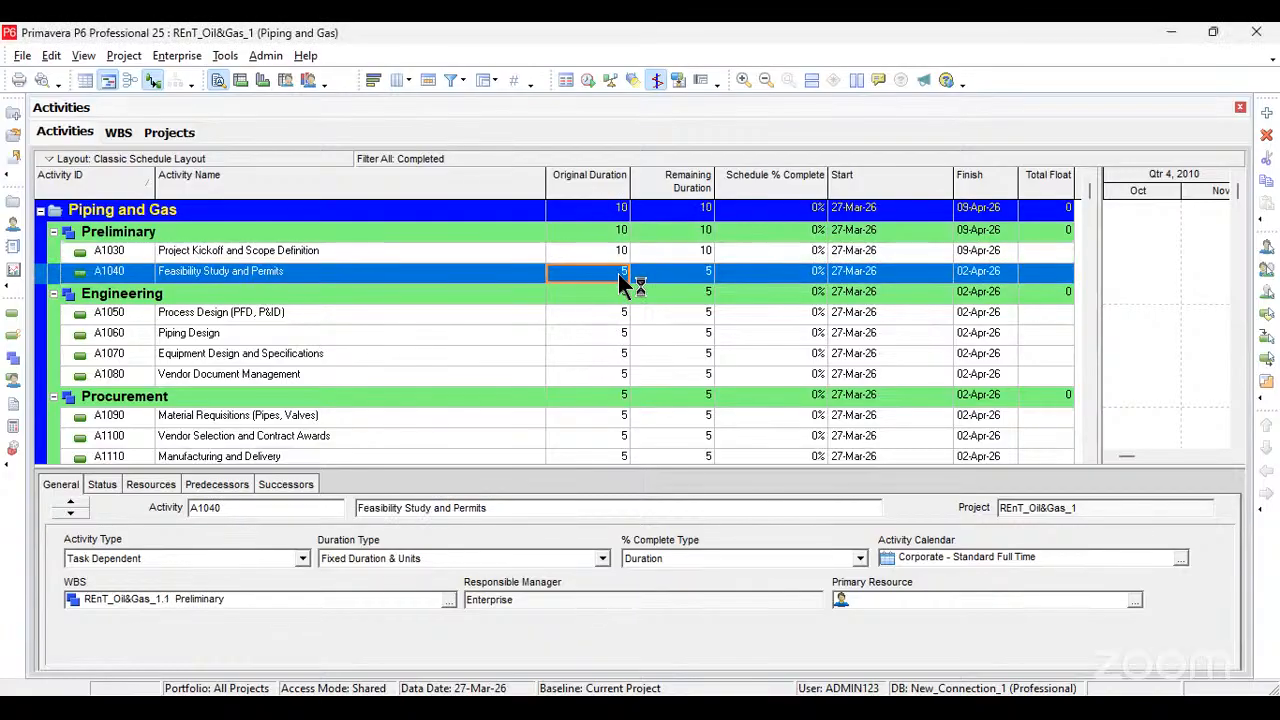
Step: Set the original duration of Feasibility Study and Permits to 20 days
{"action": "left_click", "coordinate": [618, 273]}
{"action": "key", "text": "BackSpace"}
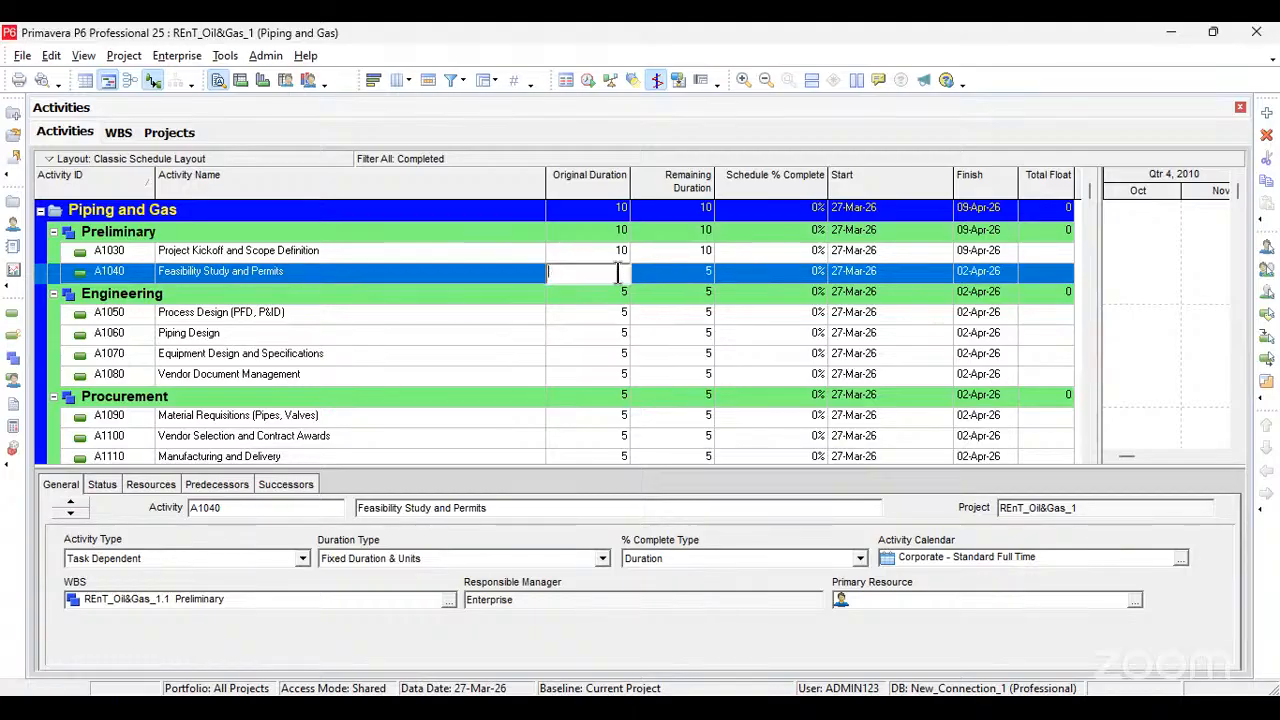
{"action": "type", "text": "20"}
{"action": "left_click", "coordinate": [682, 278]}
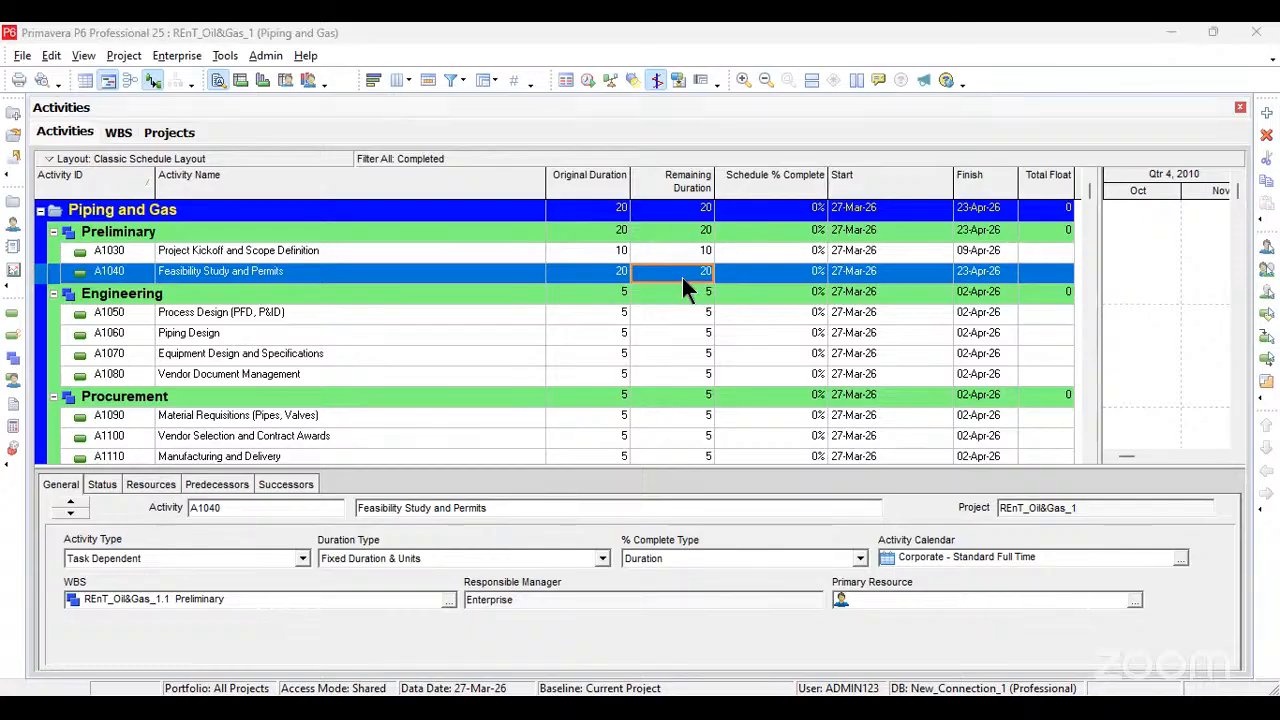
Step: Set the original duration of Process Design (PFD, P&ID) under Engineering to 30 days
{"action": "left_click", "coordinate": [608, 315]}
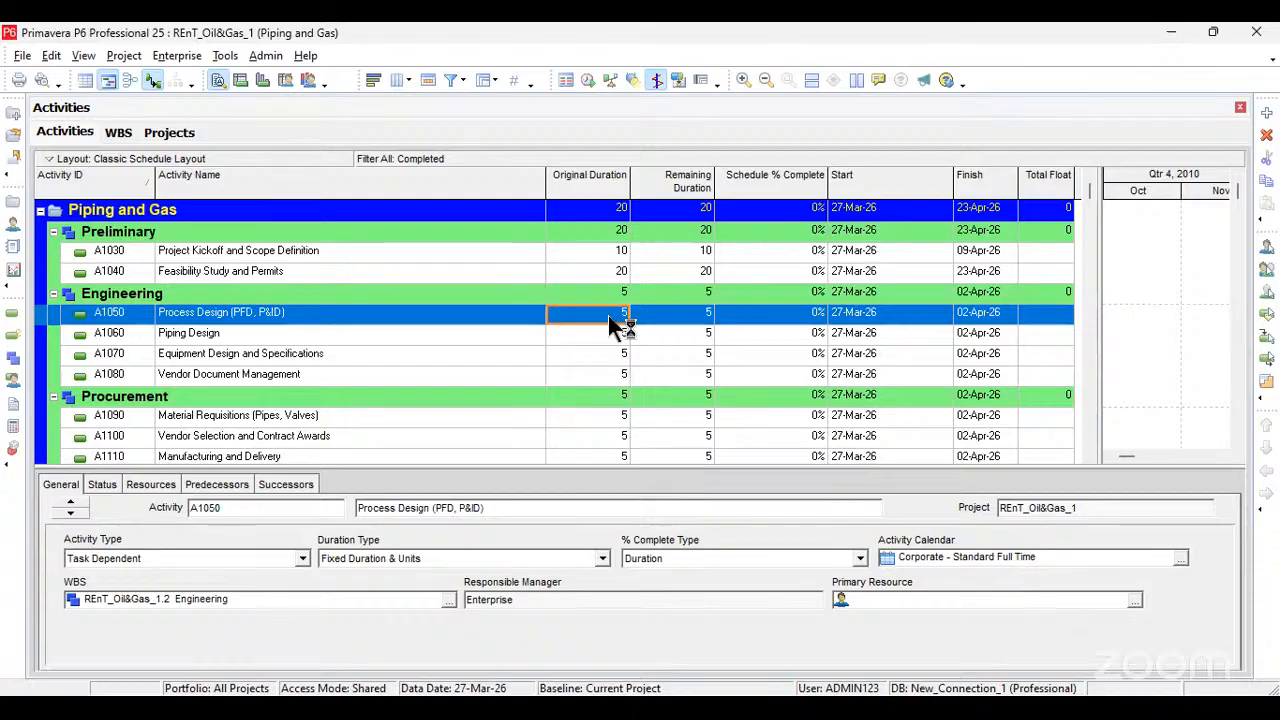
{"action": "type", "text": "30"}
{"action": "key", "text": "Return"}
{"action": "type", "text": "4"}
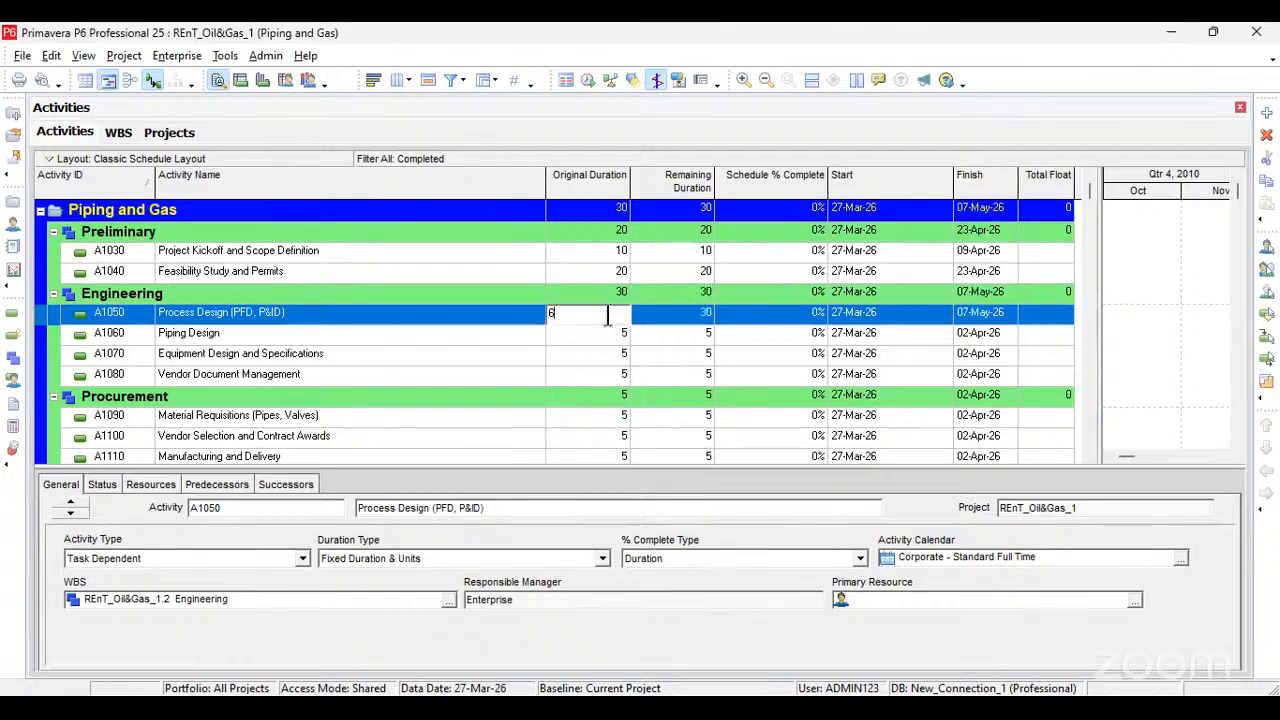
{"action": "key", "text": "BackSpace"}
{"action": "type", "text": "30"}
{"action": "key", "text": "Return"}
Step: Set the original duration of Piping Design under Engineering to 60 days
{"action": "left_click", "coordinate": [612, 333]}
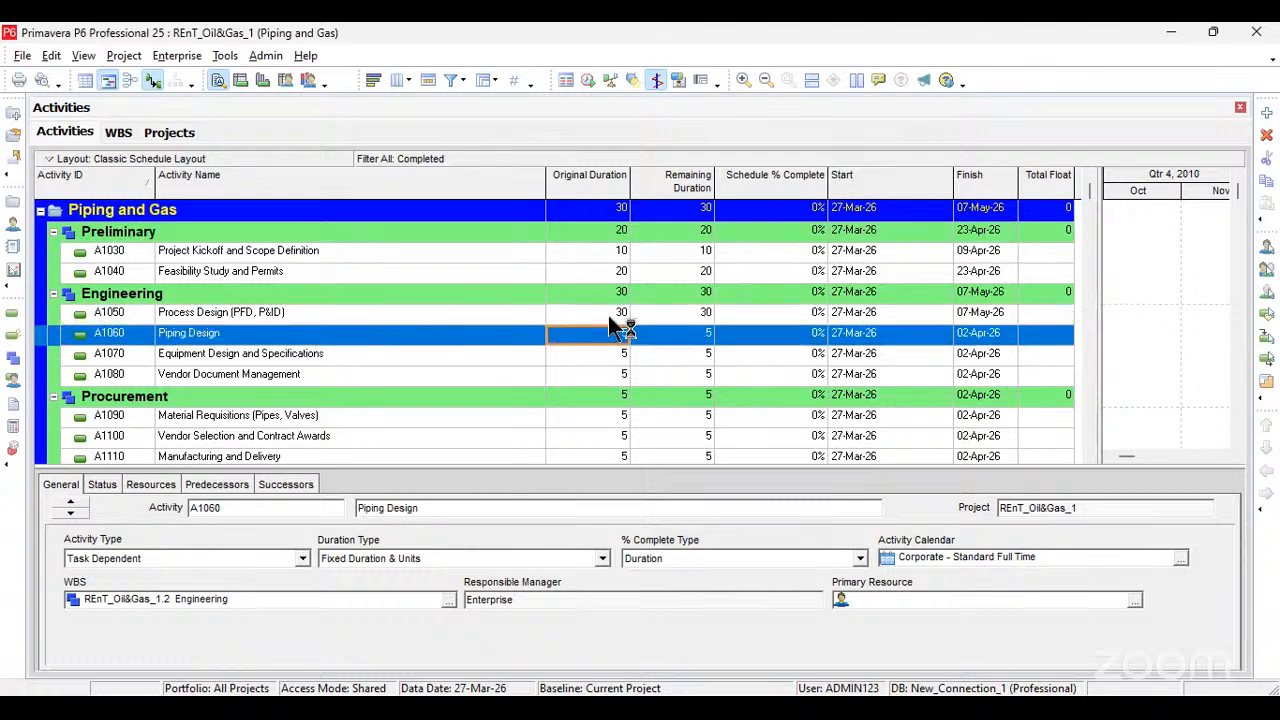
{"action": "type", "text": "60"}
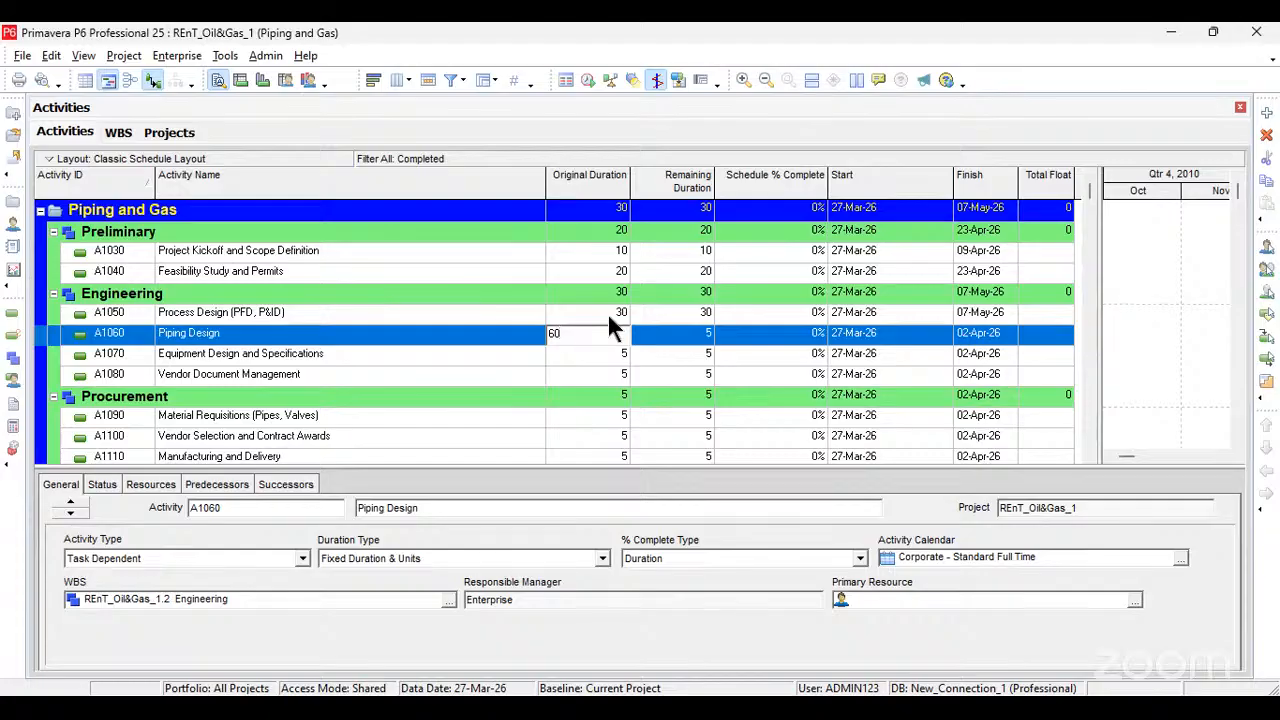
{"action": "key", "text": "Down"}
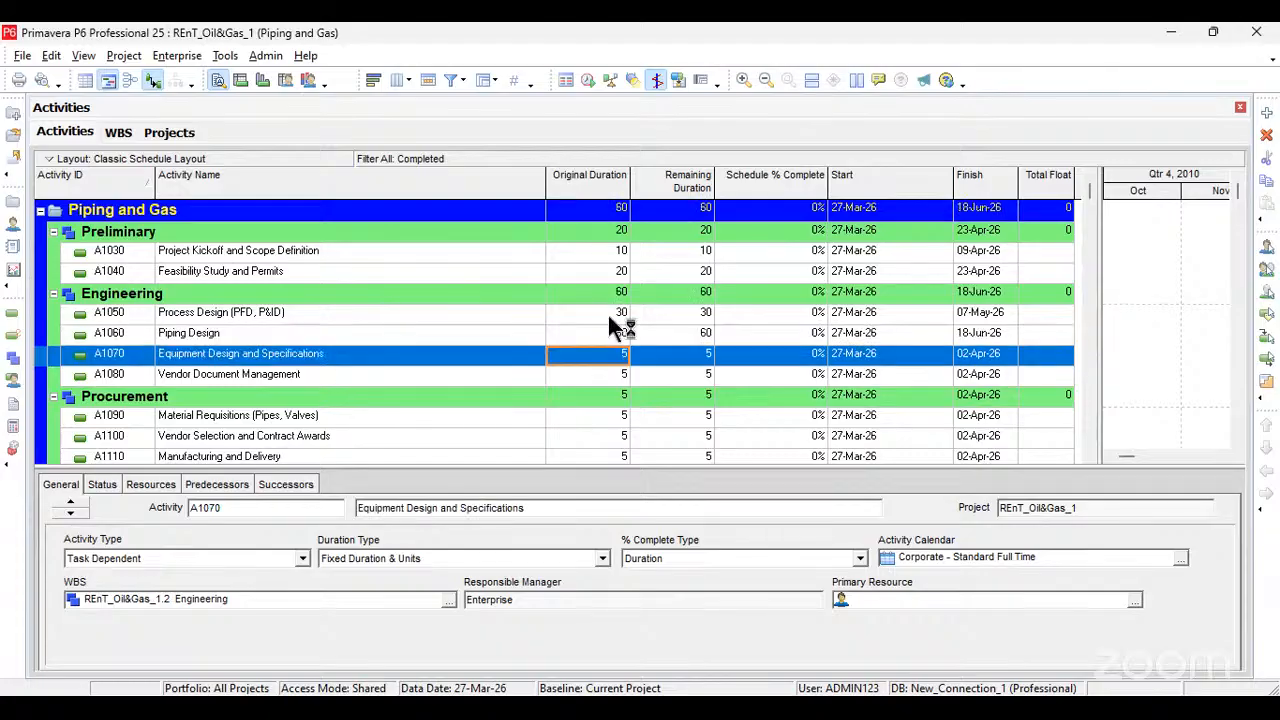
Step: Set the original durations of Equipment Design and Specifications to 45 days and Vendor Document Management to 30 days
{"action": "type", "text": "45"}
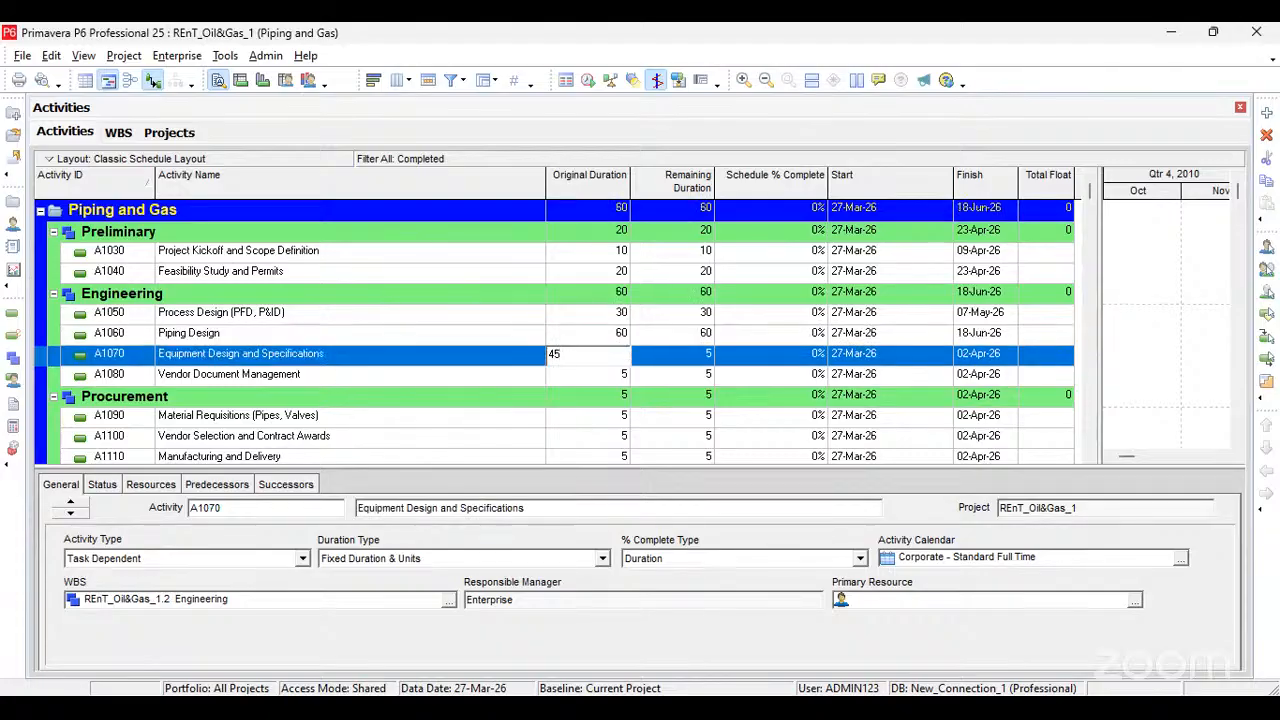
{"action": "key", "text": "Down"}
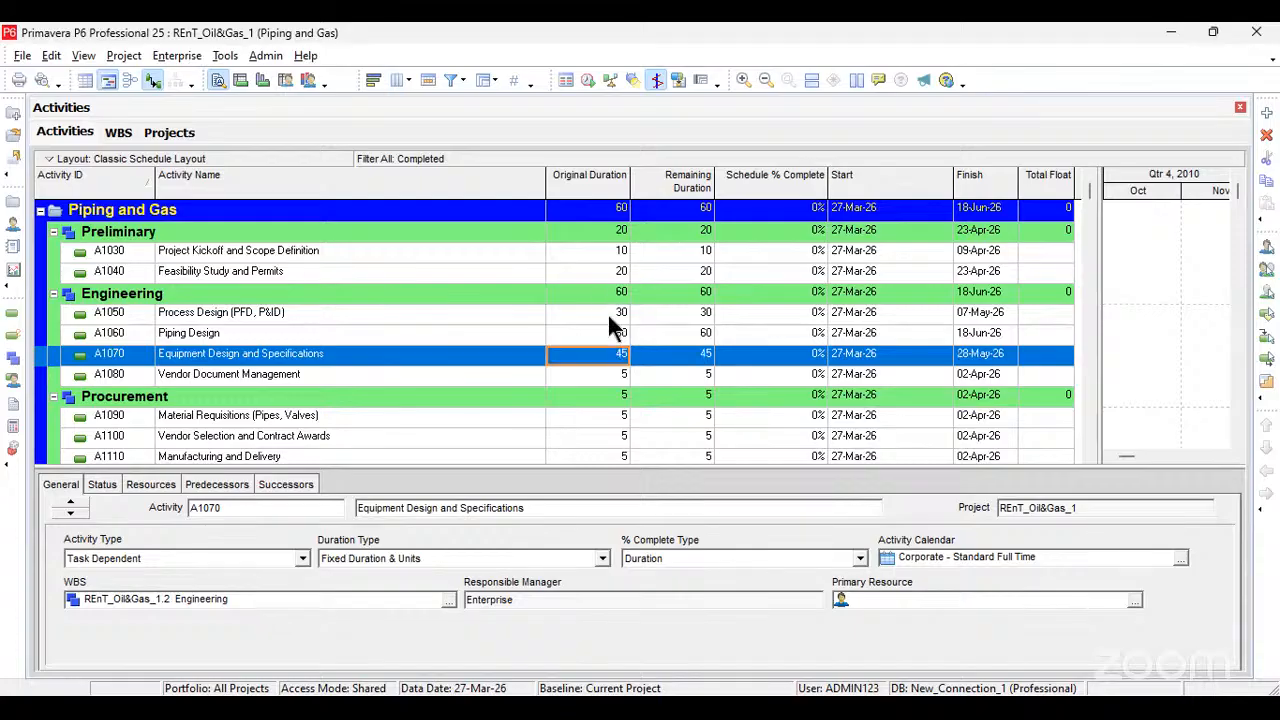
{"action": "type", "text": "30"}
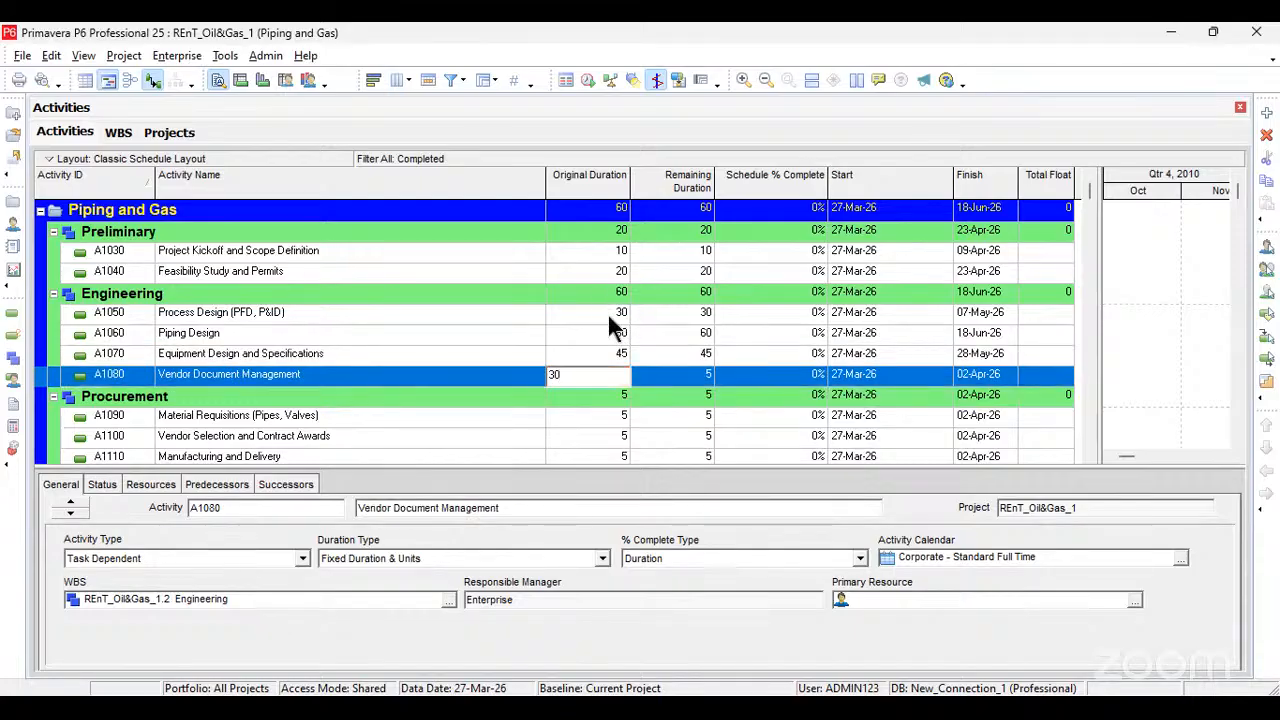
{"action": "left_click", "coordinate": [613, 413]}
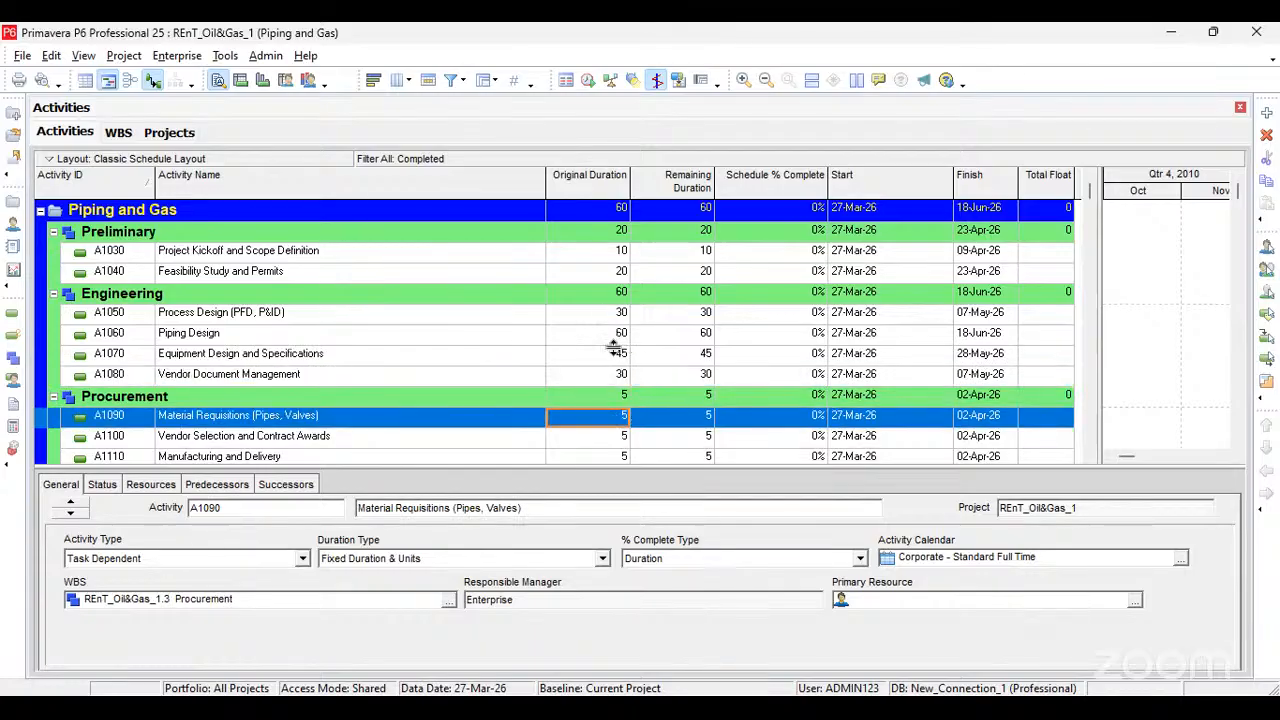
Step: Switch to the "Primavera pipe and gas" workbook in Excel and widen the Duration (Days) column to review the activity durations
{"action": "scroll", "coordinate": [313, 412], "scroll_direction": "down", "scroll_amount": 1}
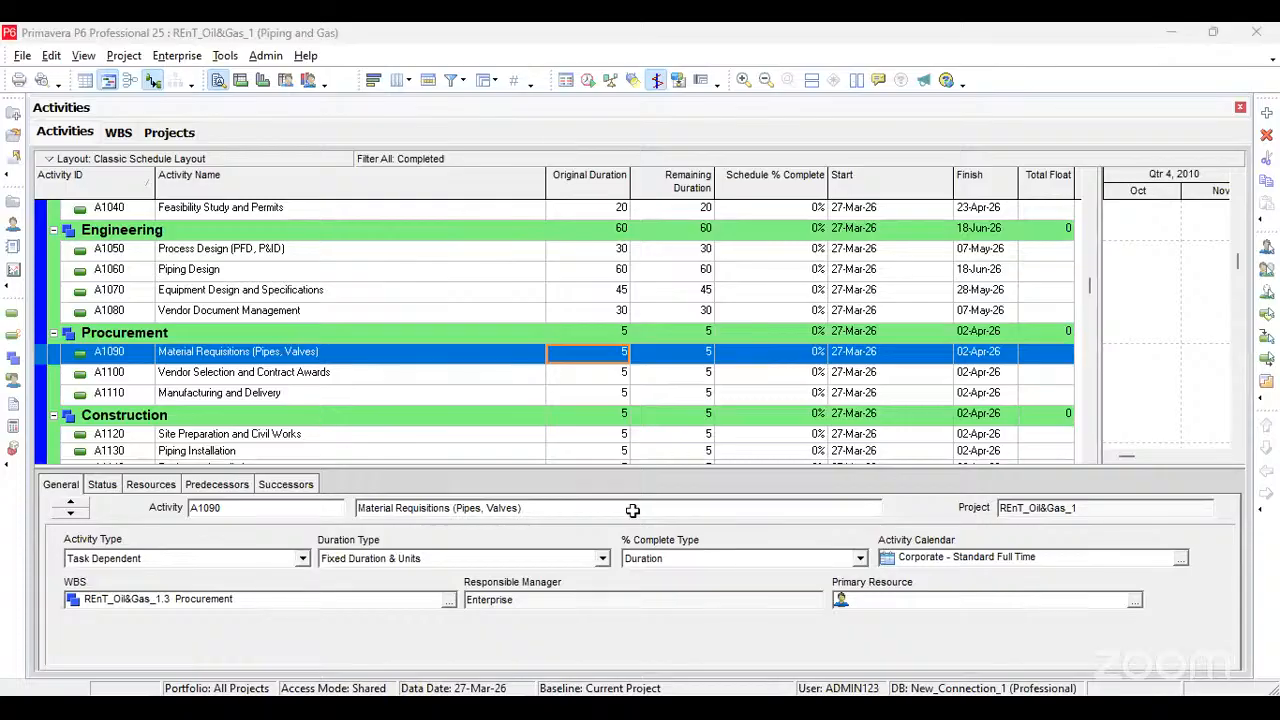
{"action": "key", "text": "alt+Tab"}
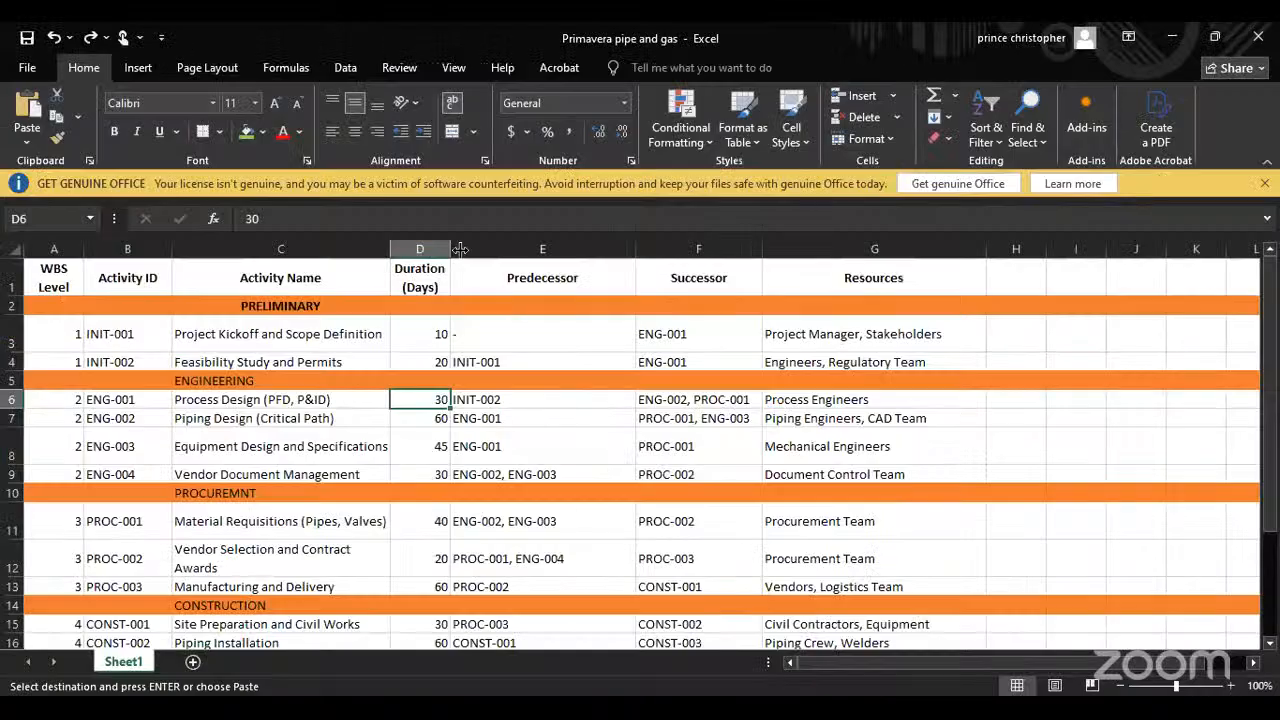
{"action": "left_click_drag", "start_coordinate": [456, 248], "coordinate": [544, 252]}
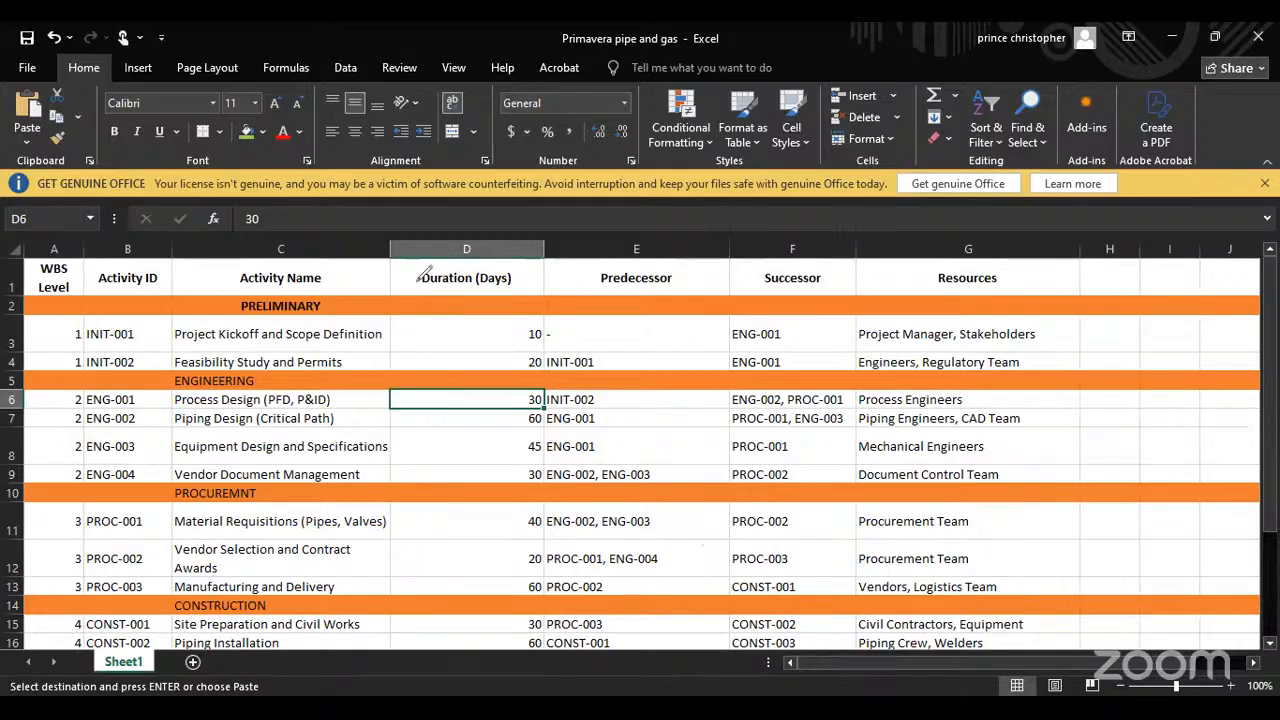
{"action": "mouse_move", "coordinate": [392, 257]}
{"action": "left_mouse_down"}
{"action": "mouse_move", "coordinate": [540, 254]}
{"action": "mouse_move", "coordinate": [552, 330]}
{"action": "mouse_move", "coordinate": [547, 588]}
{"action": "mouse_move", "coordinate": [500, 560]}
{"action": "mouse_move", "coordinate": [500, 272]}
{"action": "mouse_move", "coordinate": [532, 278]}
{"action": "mouse_move", "coordinate": [554, 322]}
{"action": "left_mouse_up"}
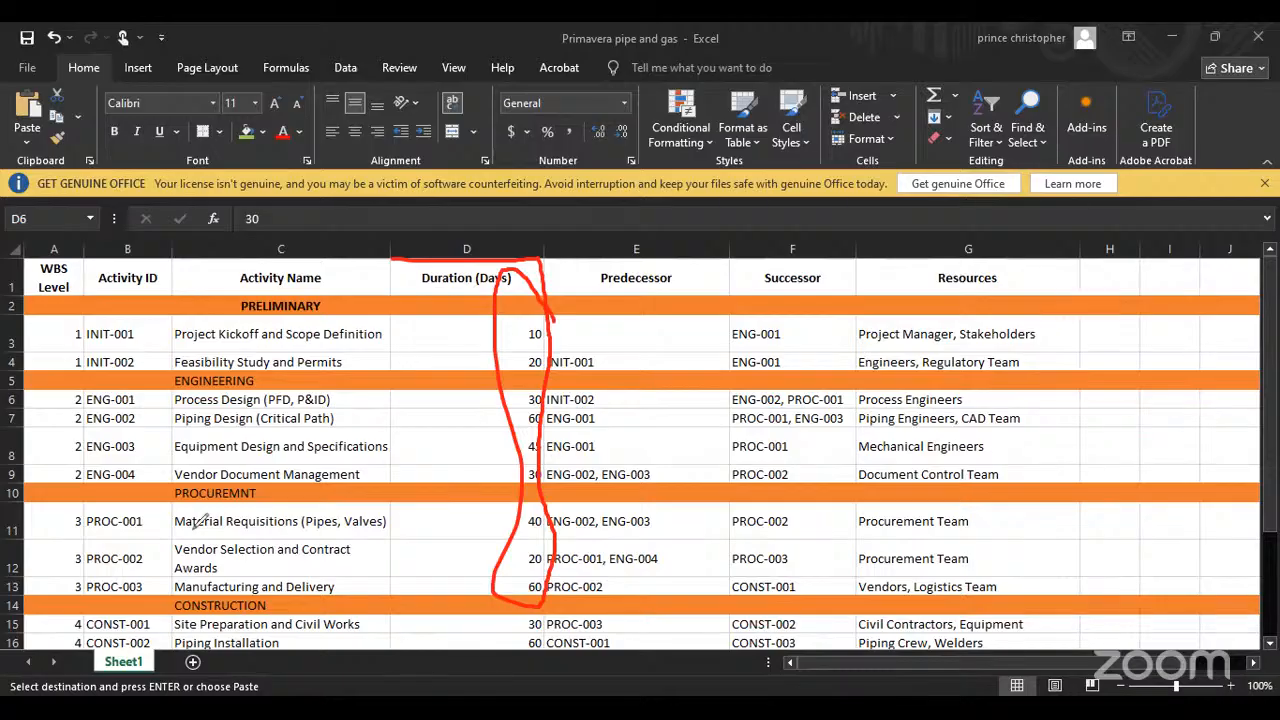
{"action": "key", "text": "Escape"}
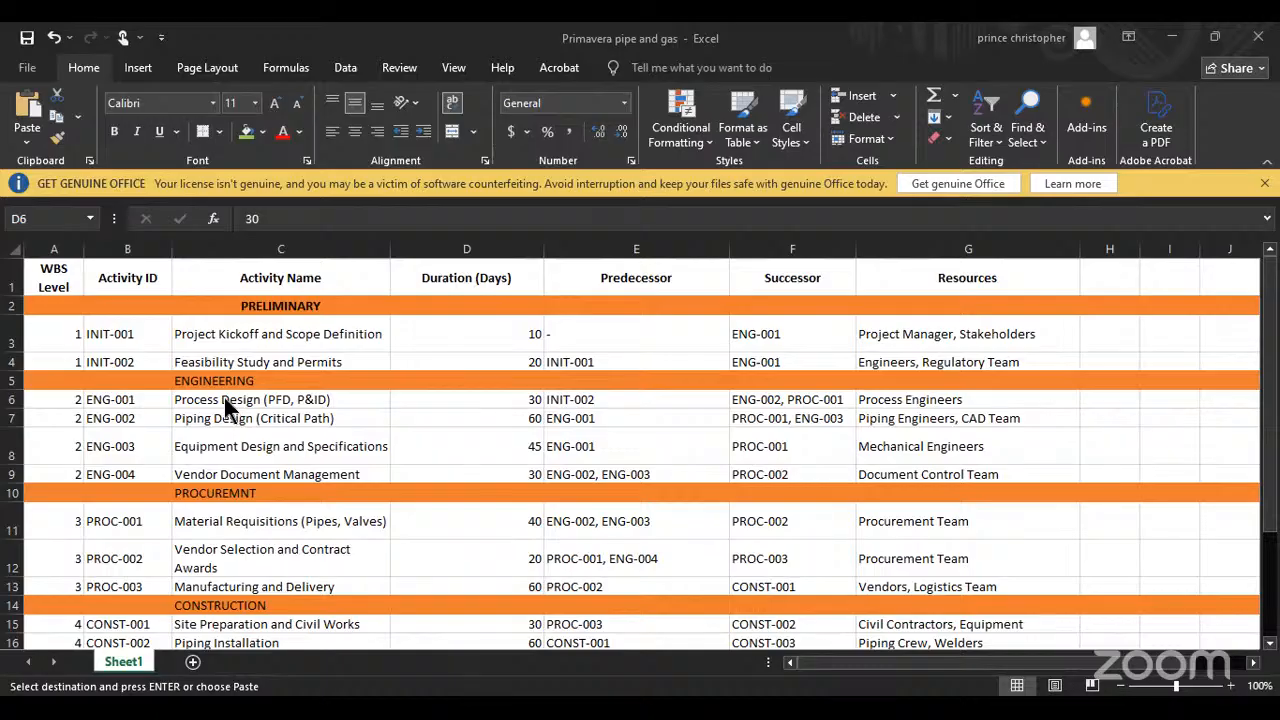
Step: Review the activity durations and predecessor relationships in the Excel list from Preliminary through Commissioning
{"action": "left_click", "coordinate": [531, 401]}
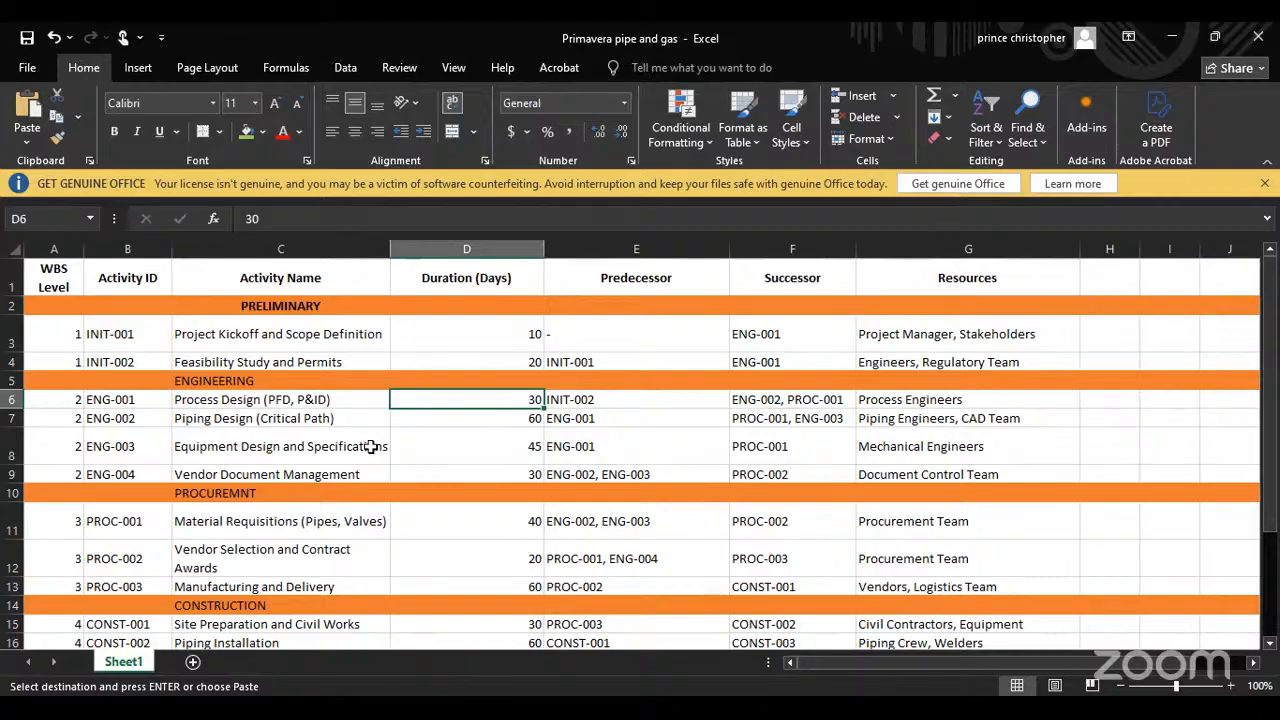
{"action": "left_click", "coordinate": [531, 477]}
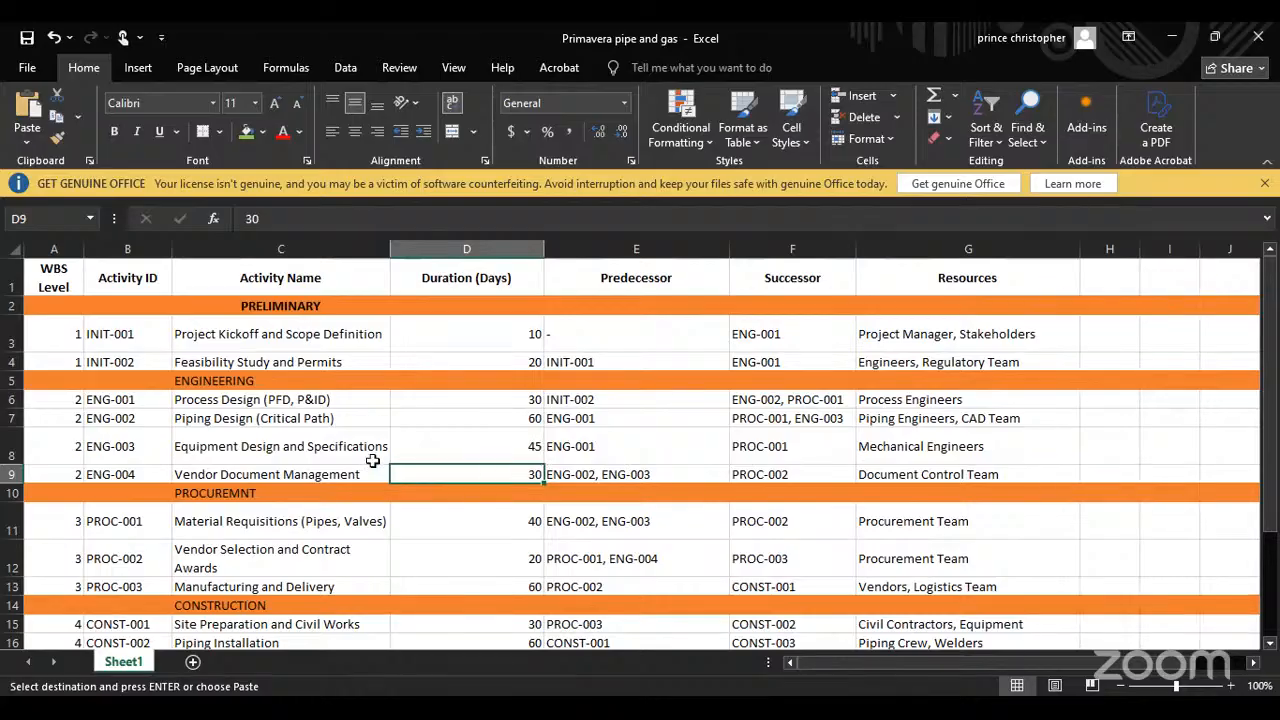
{"action": "scroll", "coordinate": [372, 460], "scroll_direction": "down", "scroll_amount": 3}
{"action": "scroll", "coordinate": [245, 400], "scroll_direction": "up", "scroll_amount": 3}
{"action": "key", "text": "Escape"}
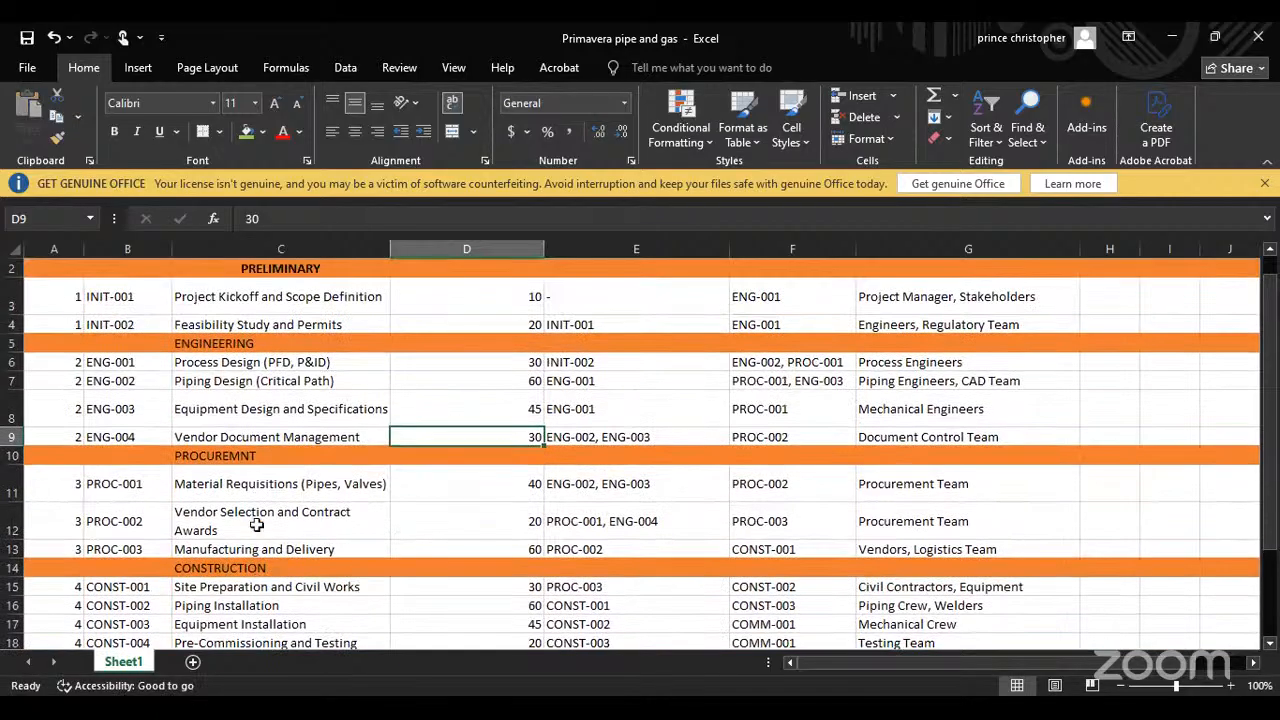
{"action": "scroll", "coordinate": [240, 485], "scroll_direction": "down", "scroll_amount": 2}
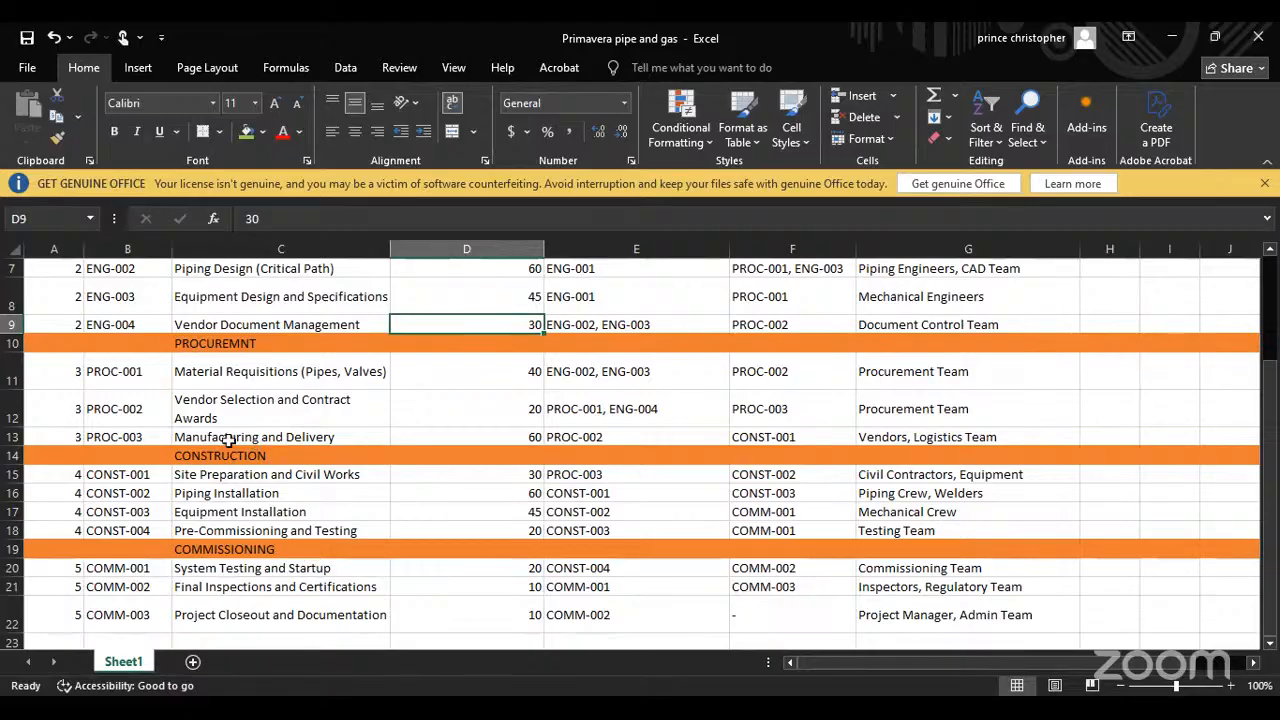
{"action": "scroll", "coordinate": [222, 432], "scroll_direction": "down", "scroll_amount": 2}
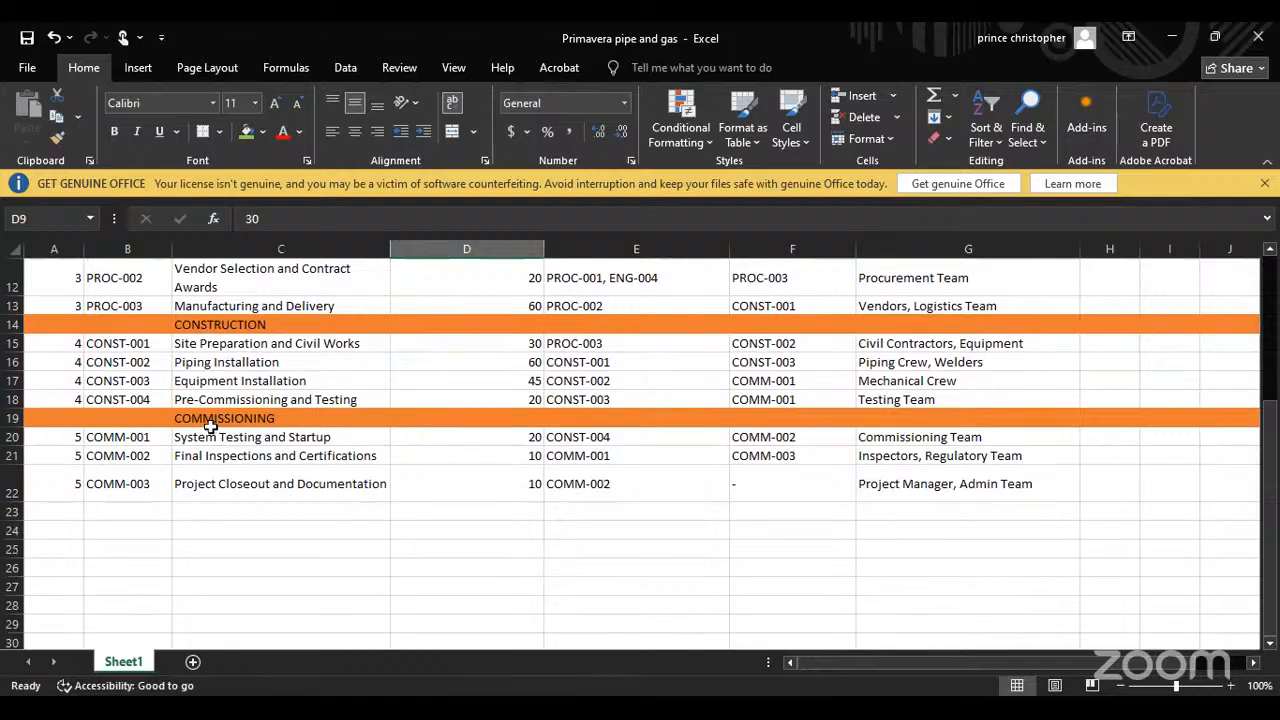
{"action": "left_click", "coordinate": [178, 422]}
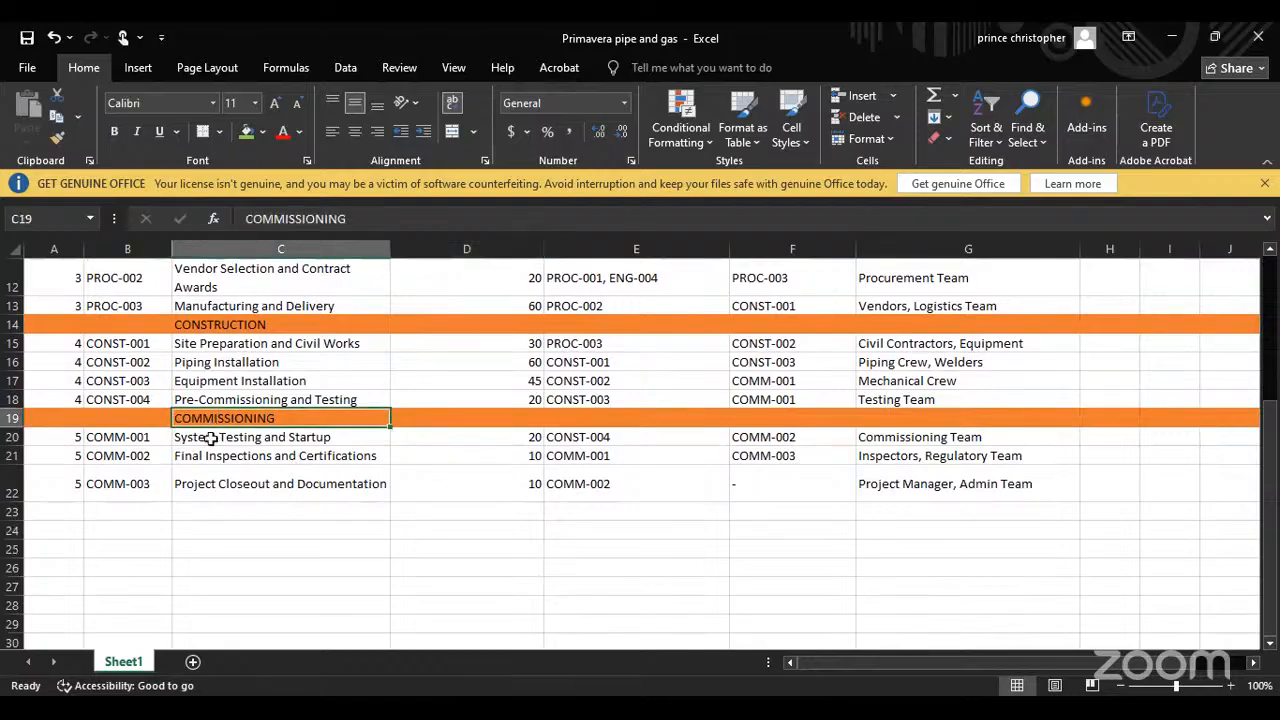
{"action": "right_click", "coordinate": [214, 424]}
{"action": "key", "text": "Escape"}
{"action": "scroll", "coordinate": [563, 500], "scroll_direction": "up", "scroll_amount": 4}
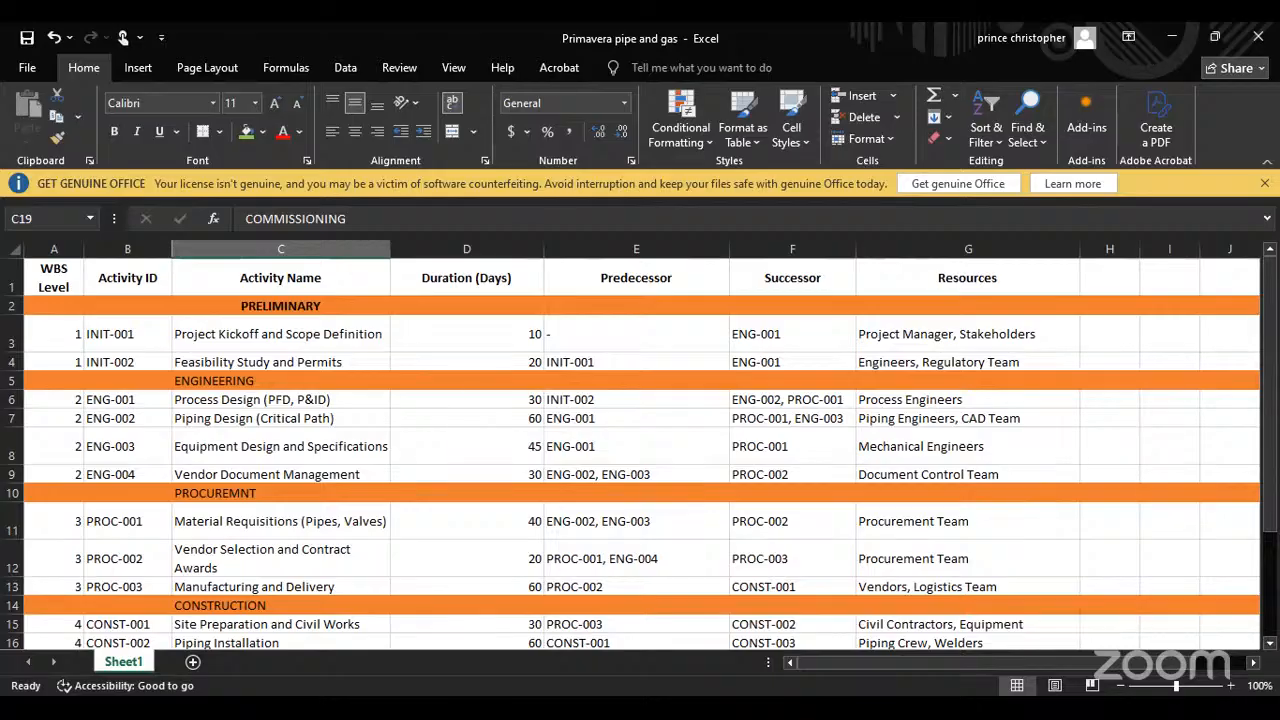
{"action": "key", "text": "alt+Tab"}
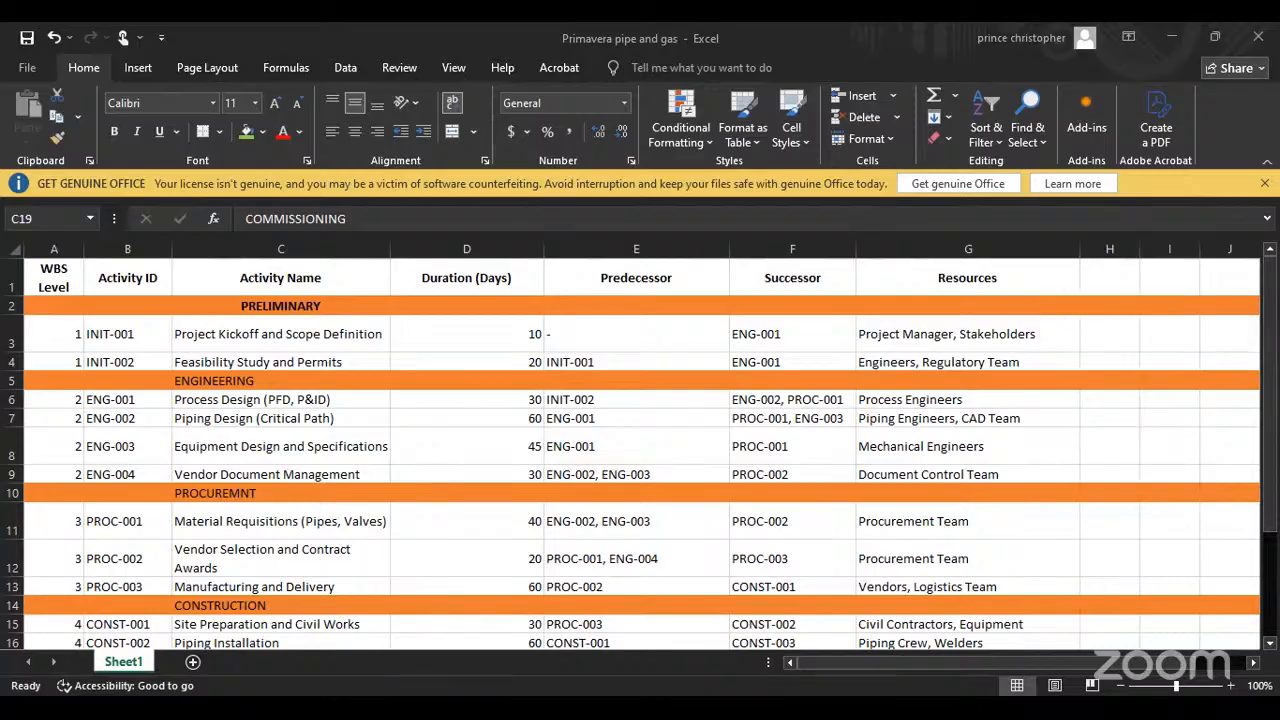
{"action": "scroll", "coordinate": [740, 420], "scroll_direction": "down", "scroll_amount": 3}
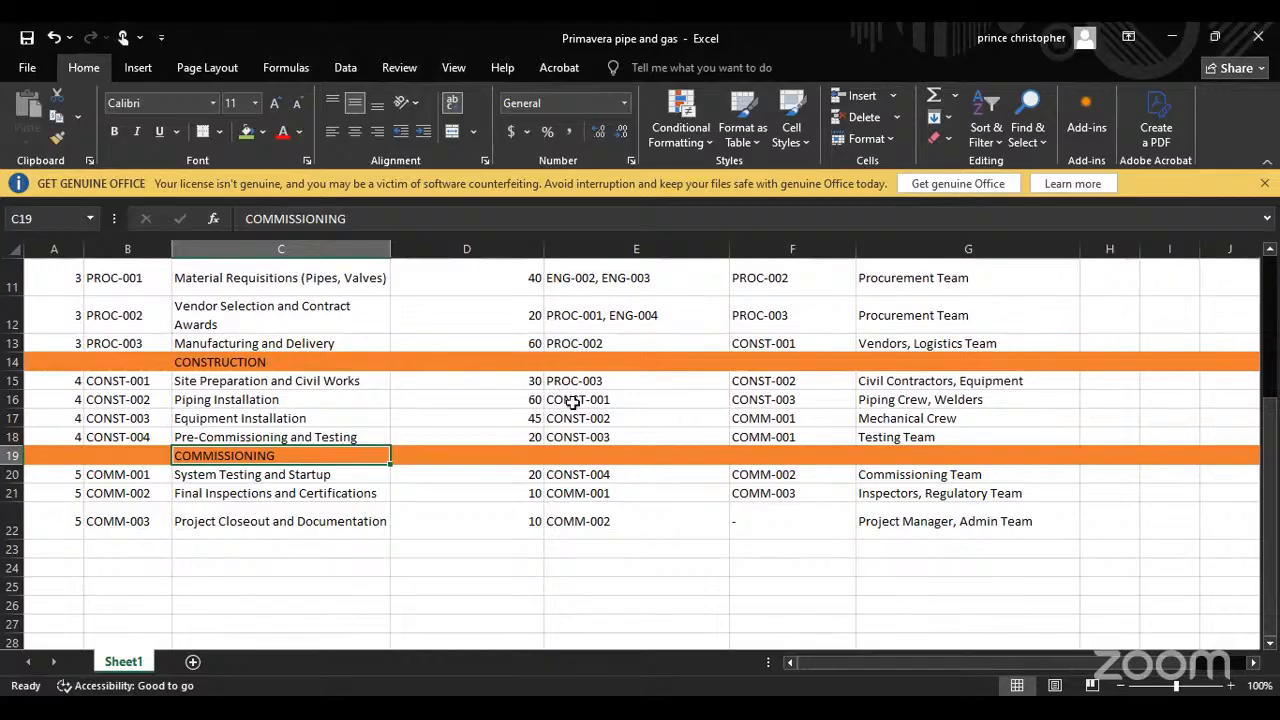
{"action": "scroll", "coordinate": [571, 400], "scroll_direction": "up", "scroll_amount": 3}
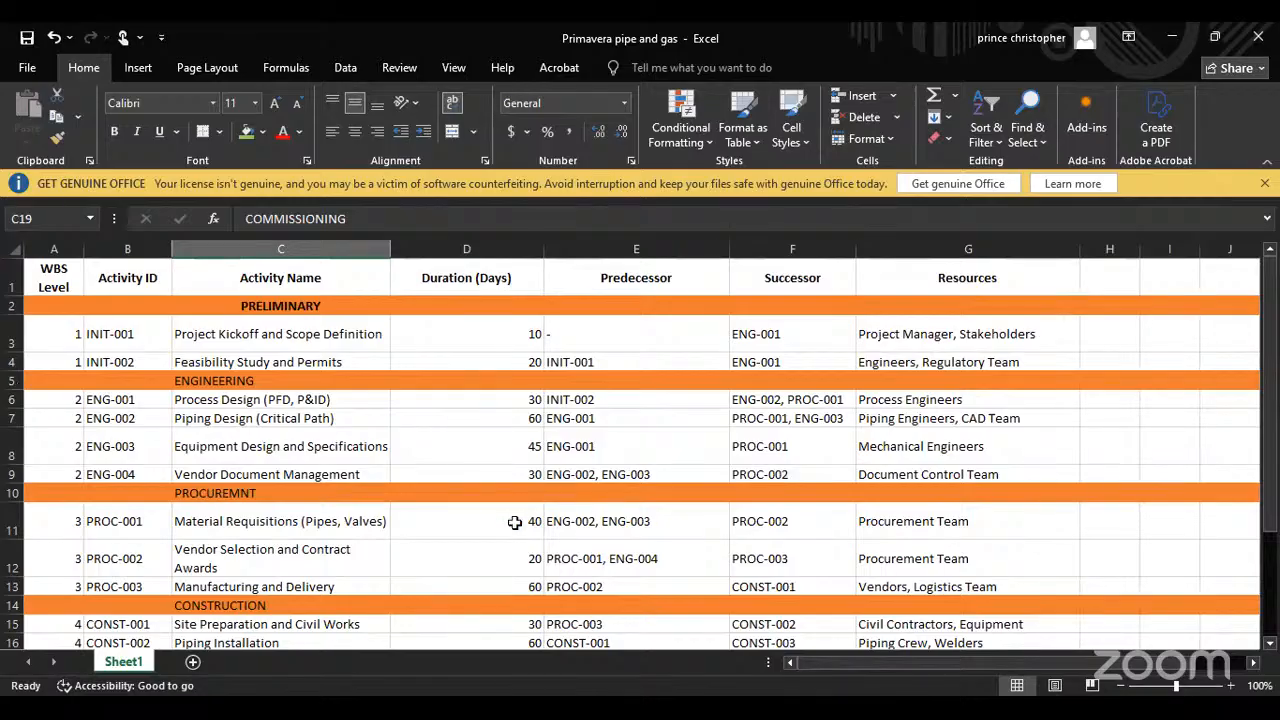
{"action": "scroll", "coordinate": [528, 420], "scroll_direction": "down", "scroll_amount": 2}
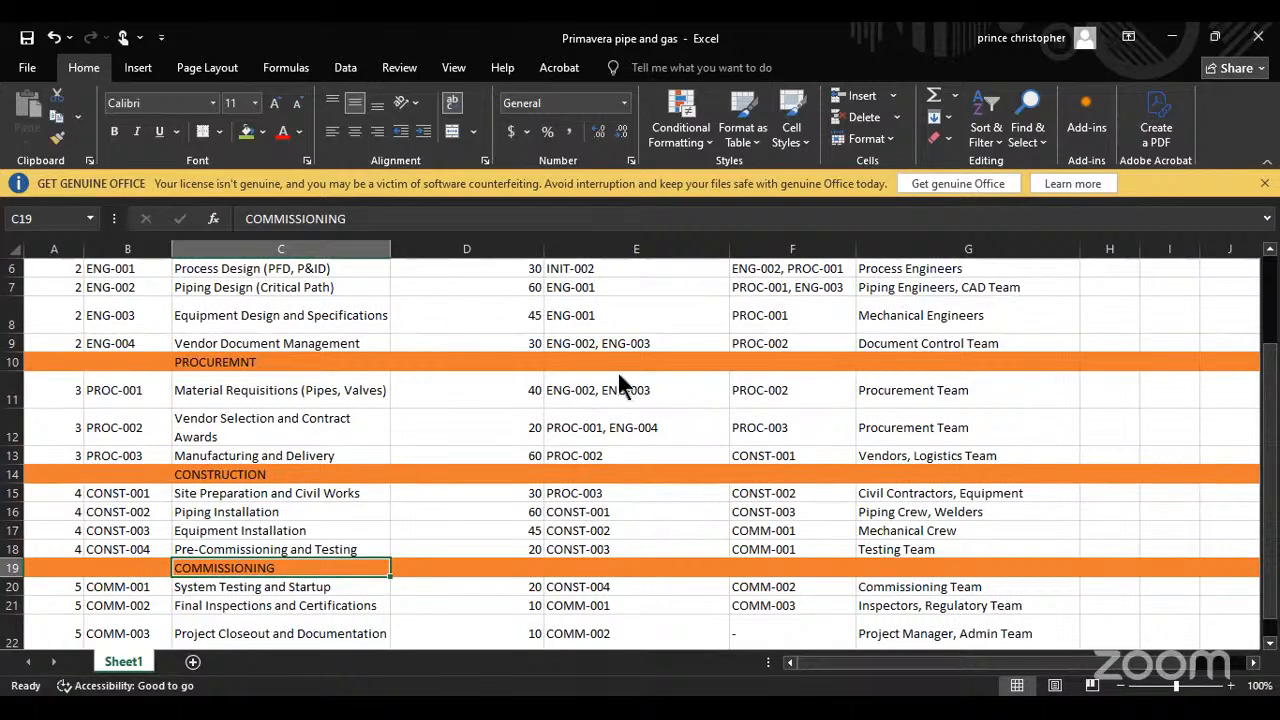
Step: Switch to Primavera P6 and set the original duration of Material Requisitions (Pipes, Valves) under Procurement to 40 days
{"action": "key", "text": "alt+Tab"}
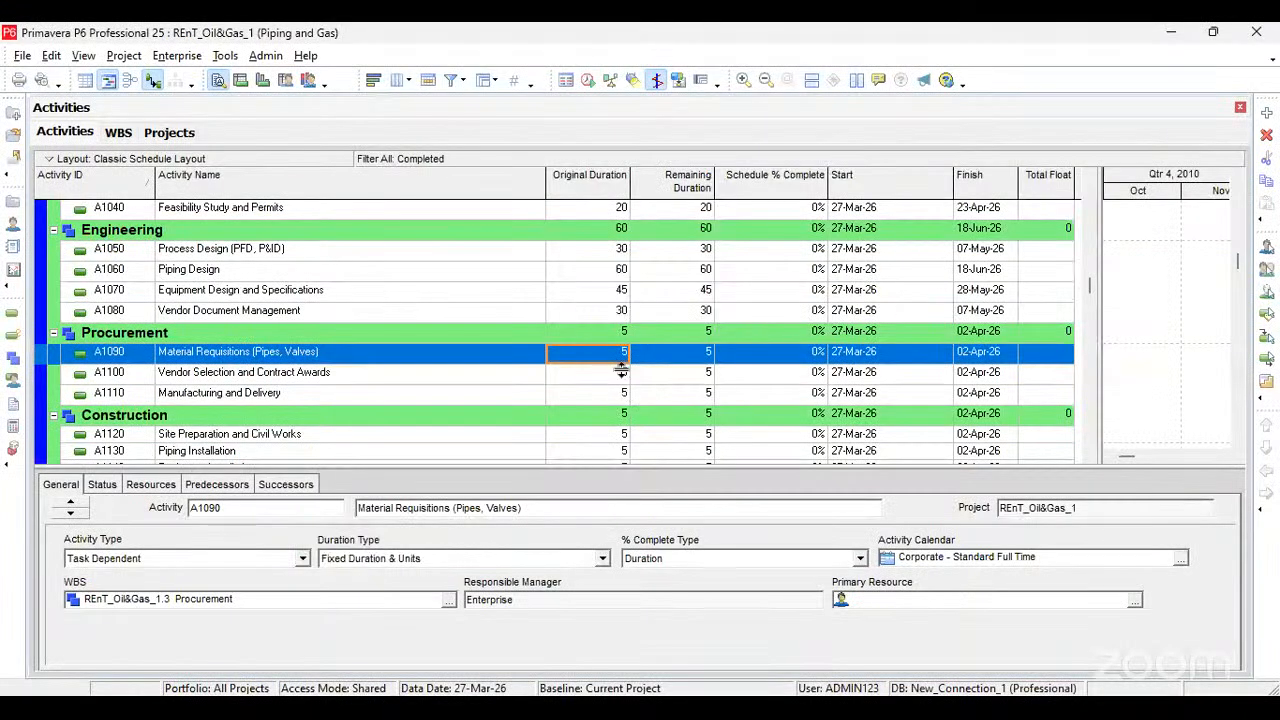
{"action": "left_click", "coordinate": [590, 352]}
{"action": "type", "text": "45"}
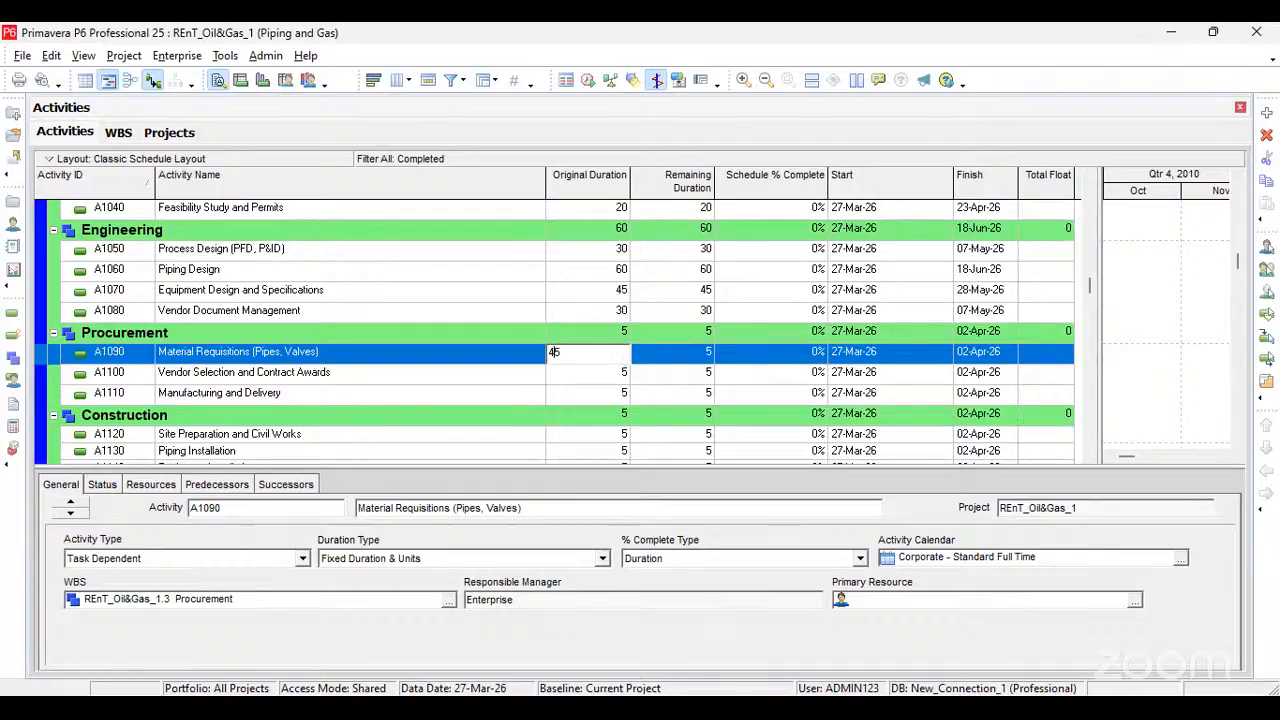
{"action": "type", "text": "0"}
{"action": "key", "text": "Delete"}
Step: Set the original durations of Vendor Selection and Contract Awards to 20 days and Manufacturing and Delivery to 60 days
{"action": "left_click", "coordinate": [624, 372]}
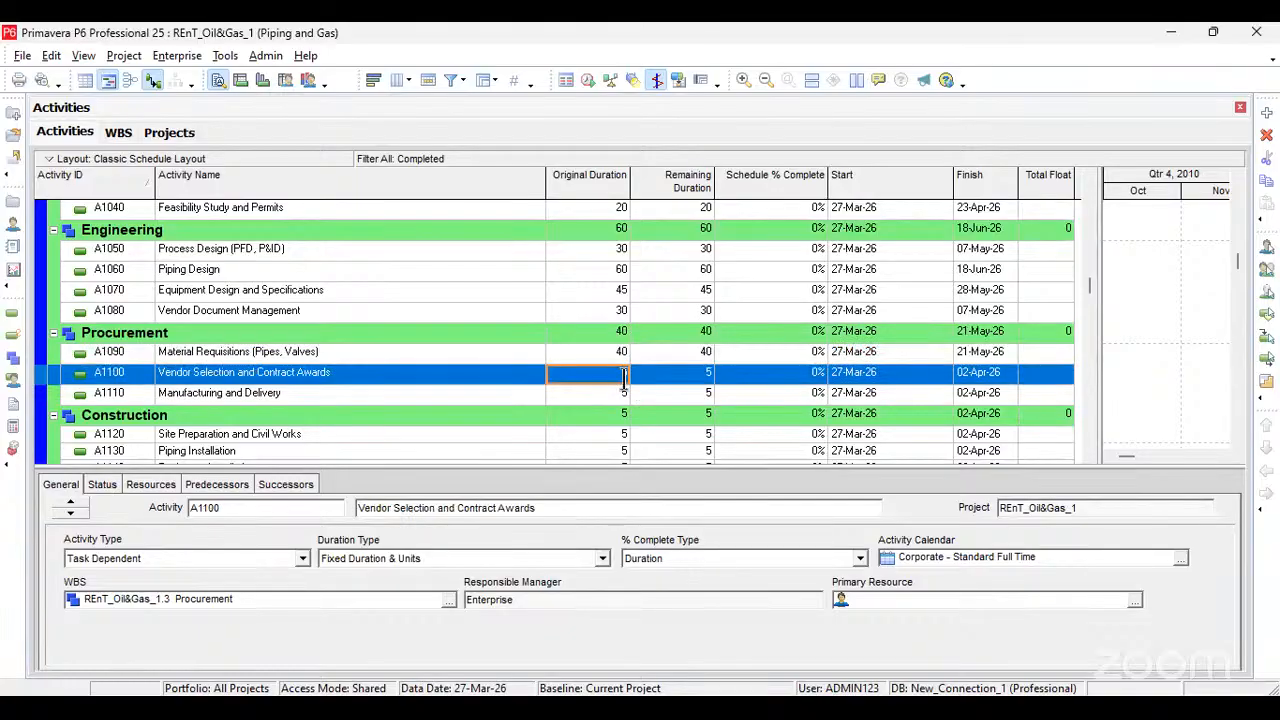
{"action": "type", "text": "20"}
{"action": "key", "text": "Return"}
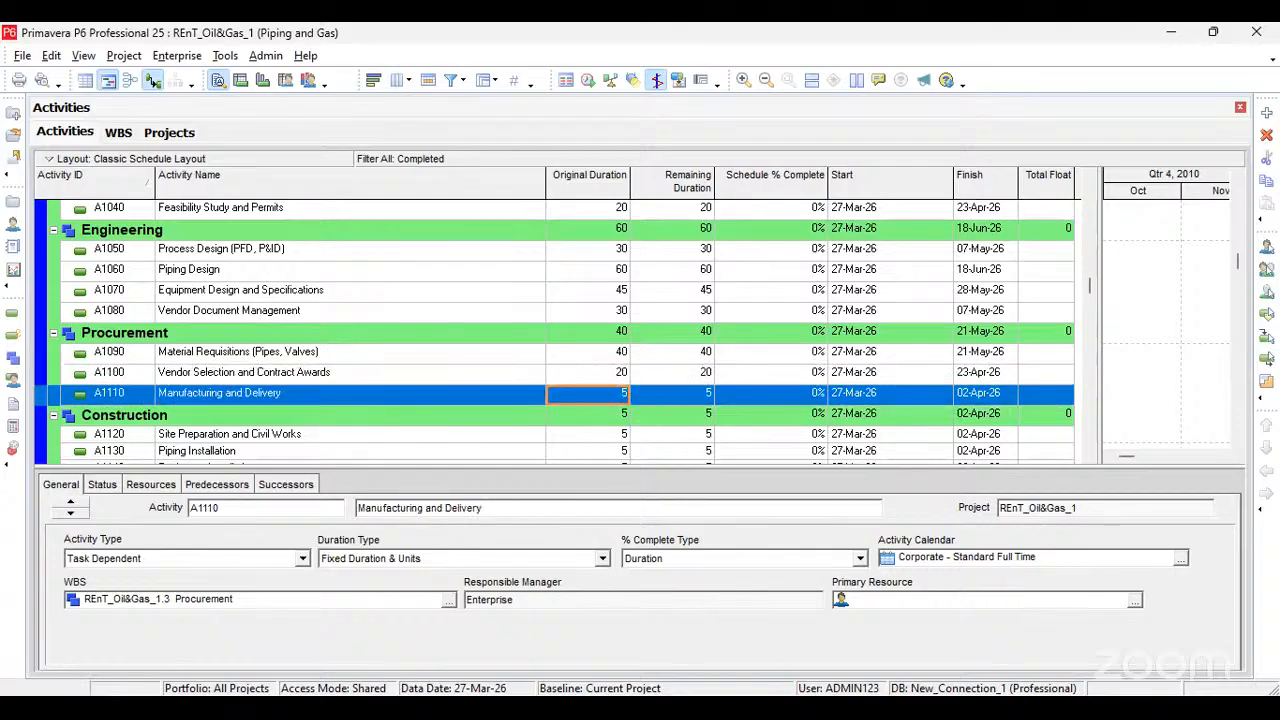
{"action": "type", "text": "60"}
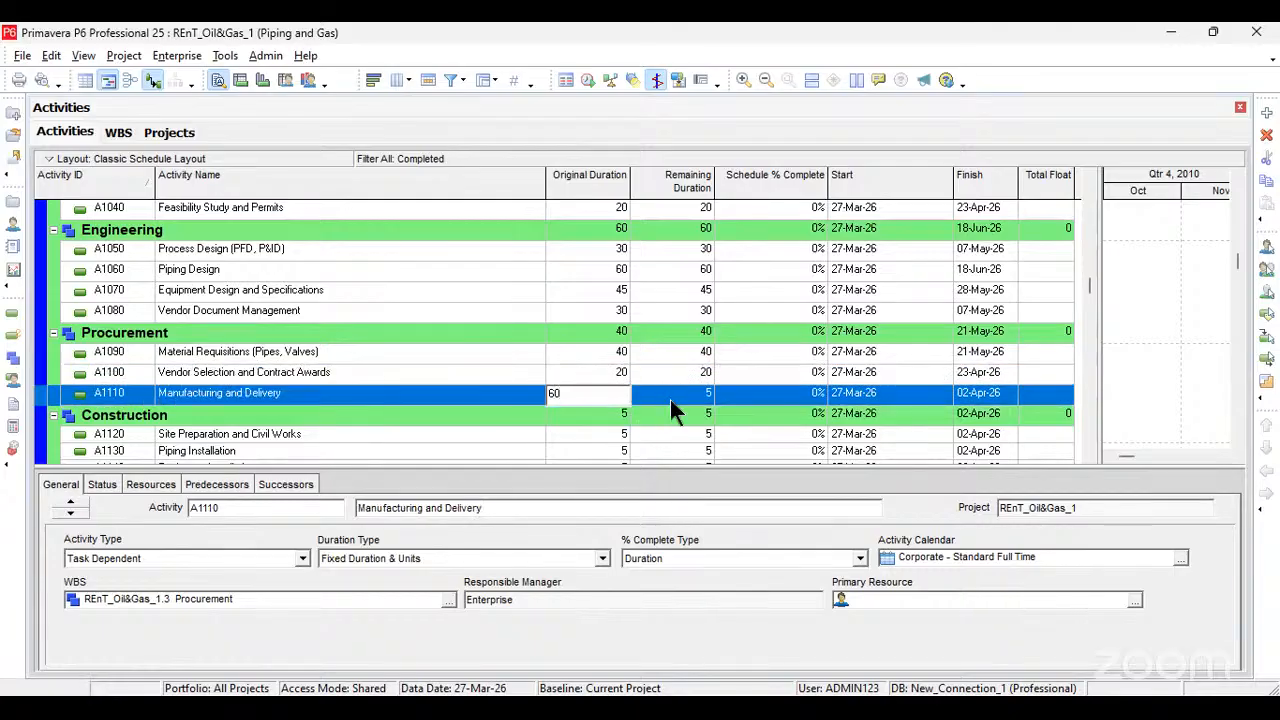
{"action": "key", "text": "Tab"}
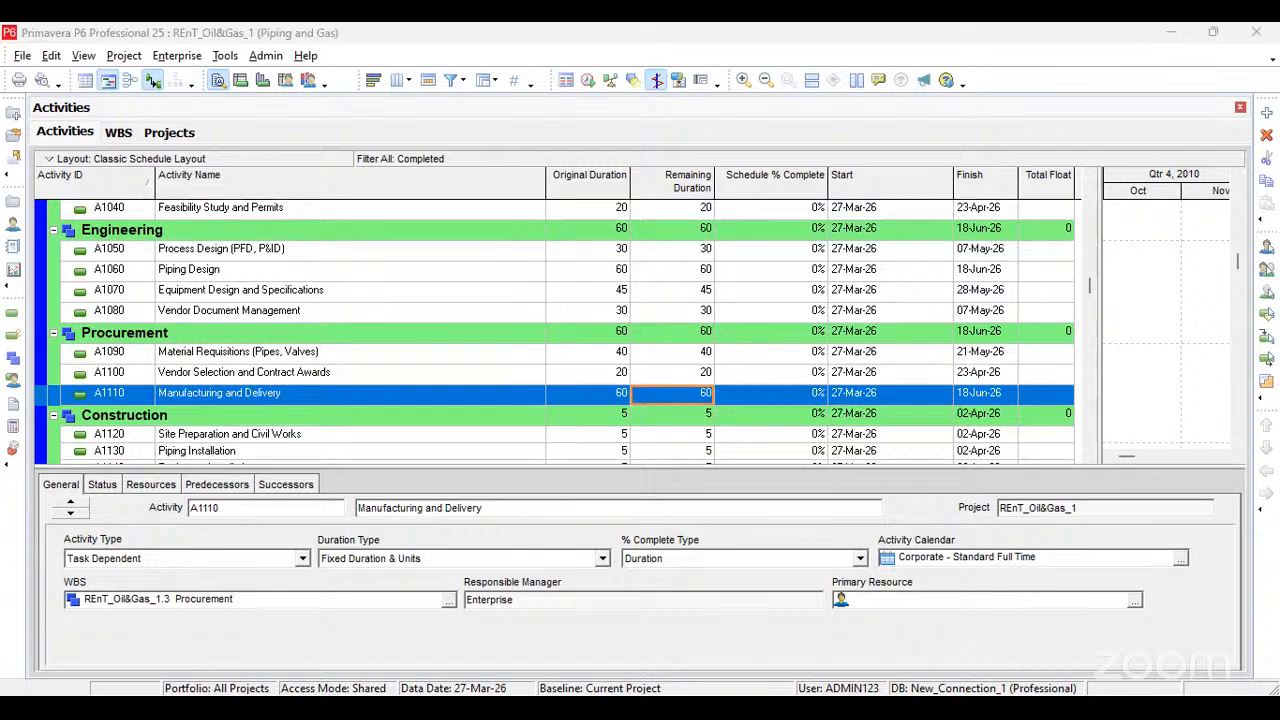
Step: Set the original durations under Construction to 30 days for Site Preparation and Civil Works and 60 days for Piping Installation
{"action": "scroll", "coordinate": [622, 355], "scroll_direction": "down", "scroll_amount": 2}
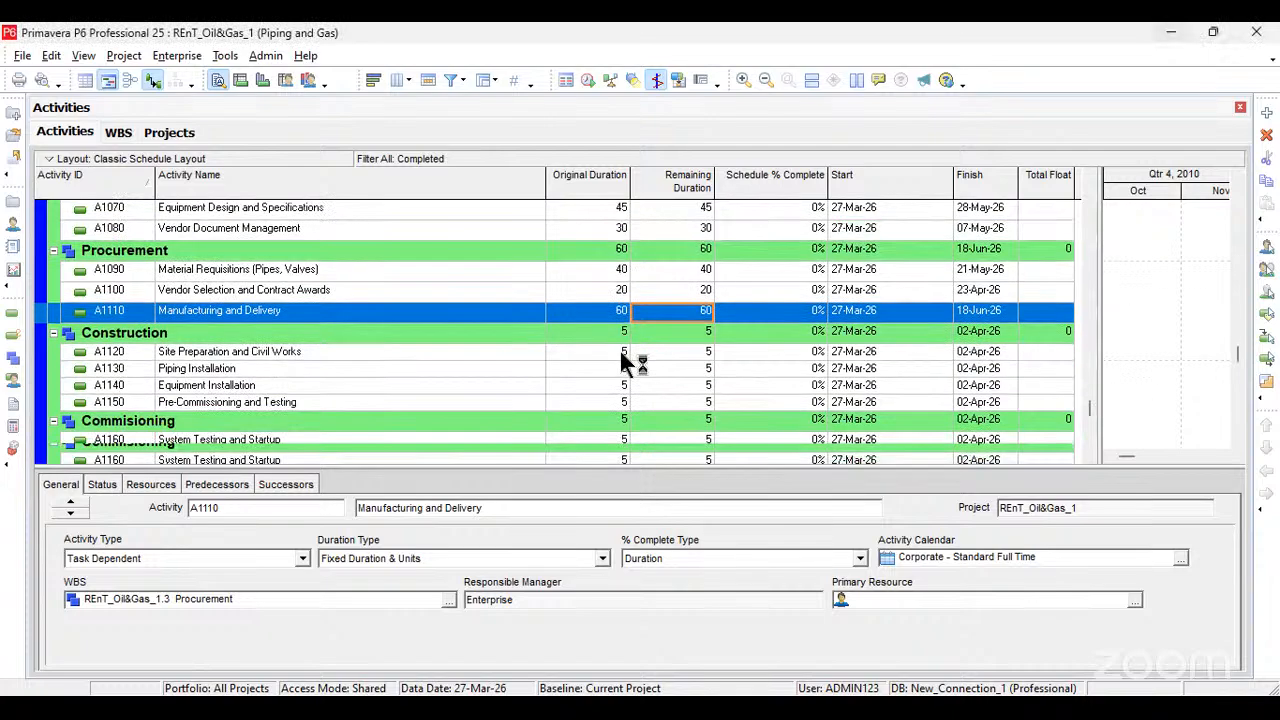
{"action": "left_click", "coordinate": [622, 351]}
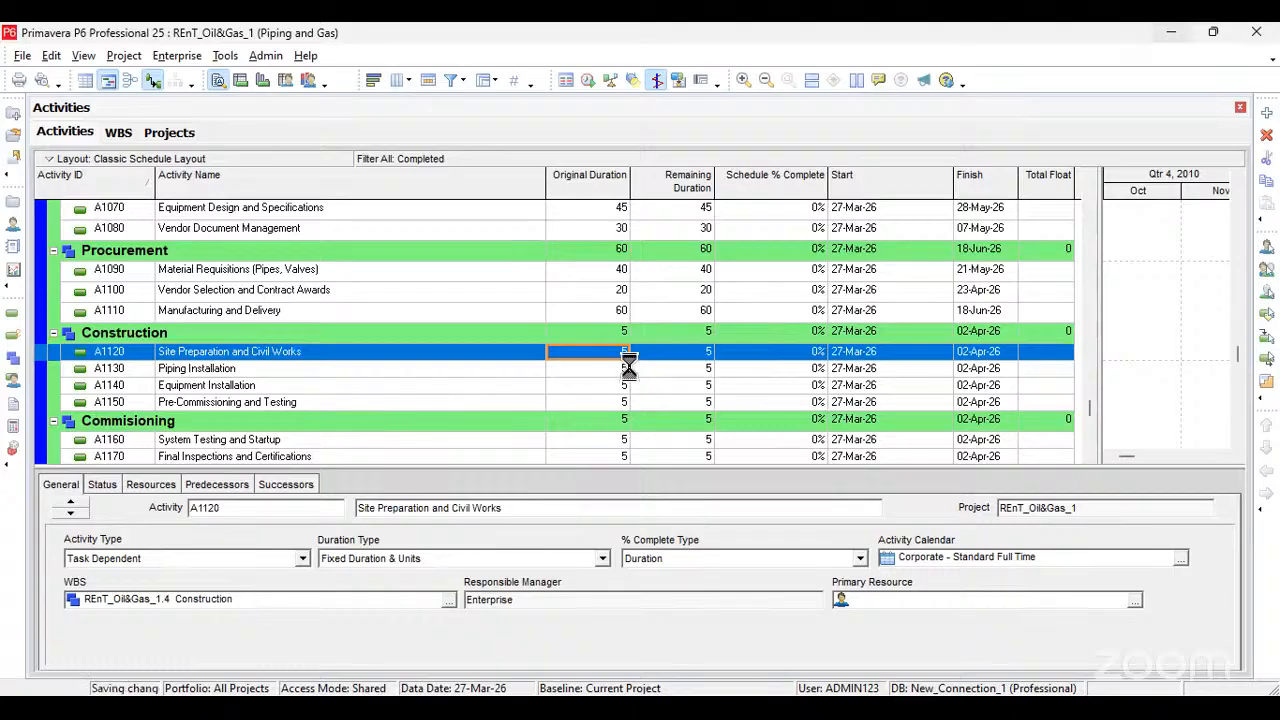
{"action": "type", "text": "30"}
{"action": "left_click", "coordinate": [624, 369]}
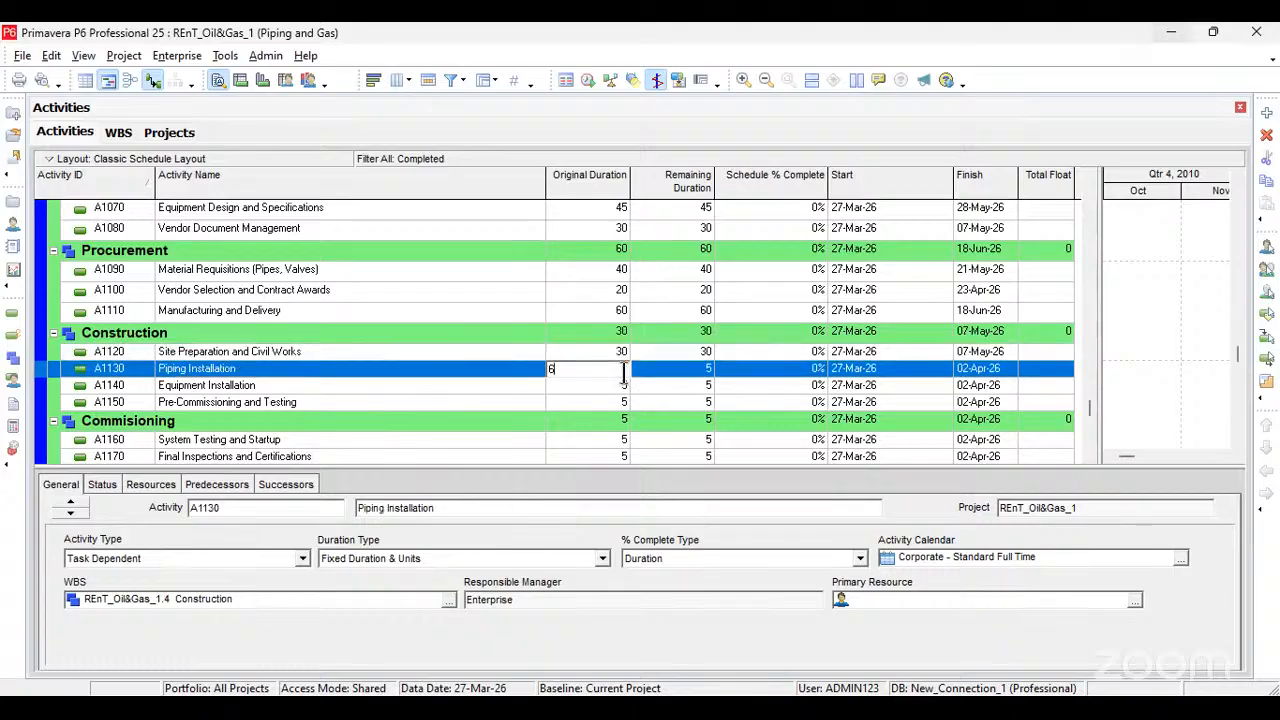
{"action": "type", "text": "60"}
{"action": "key", "text": "Return"}
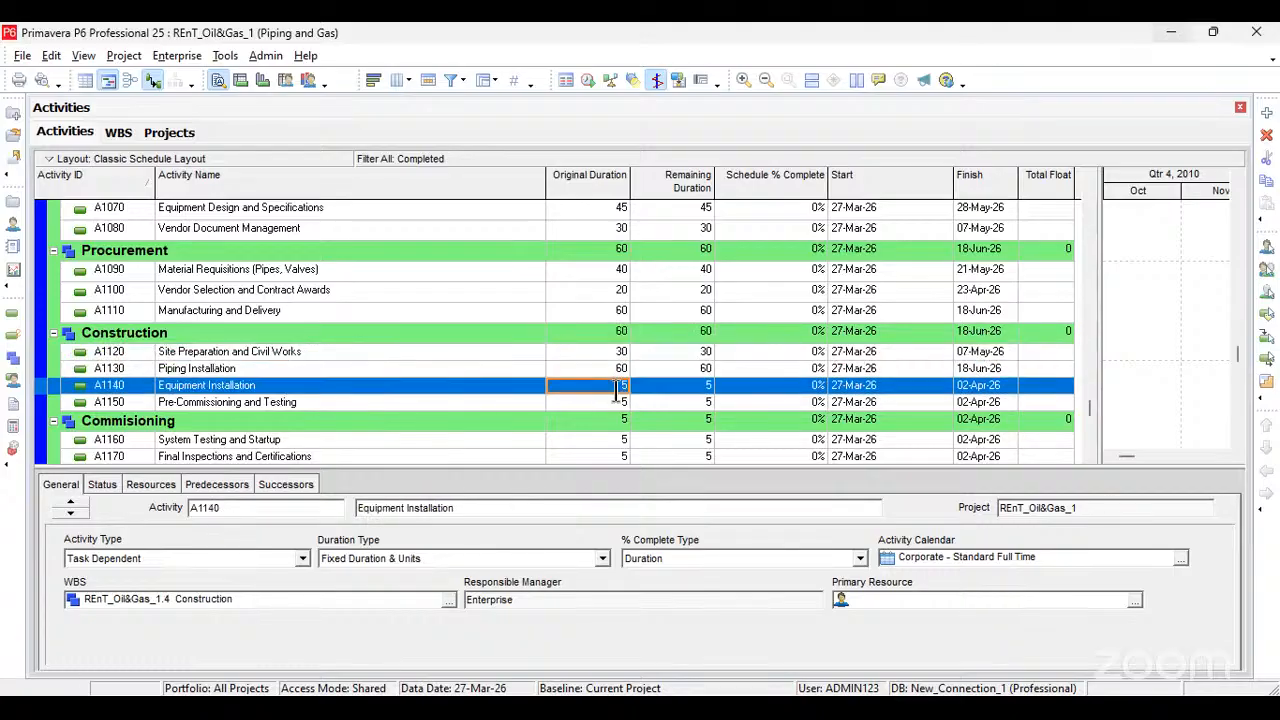
Step: Set the original durations of Equipment Installation to 45 days and Pre-Commissioning and Testing to 20 days
{"action": "type", "text": "45"}
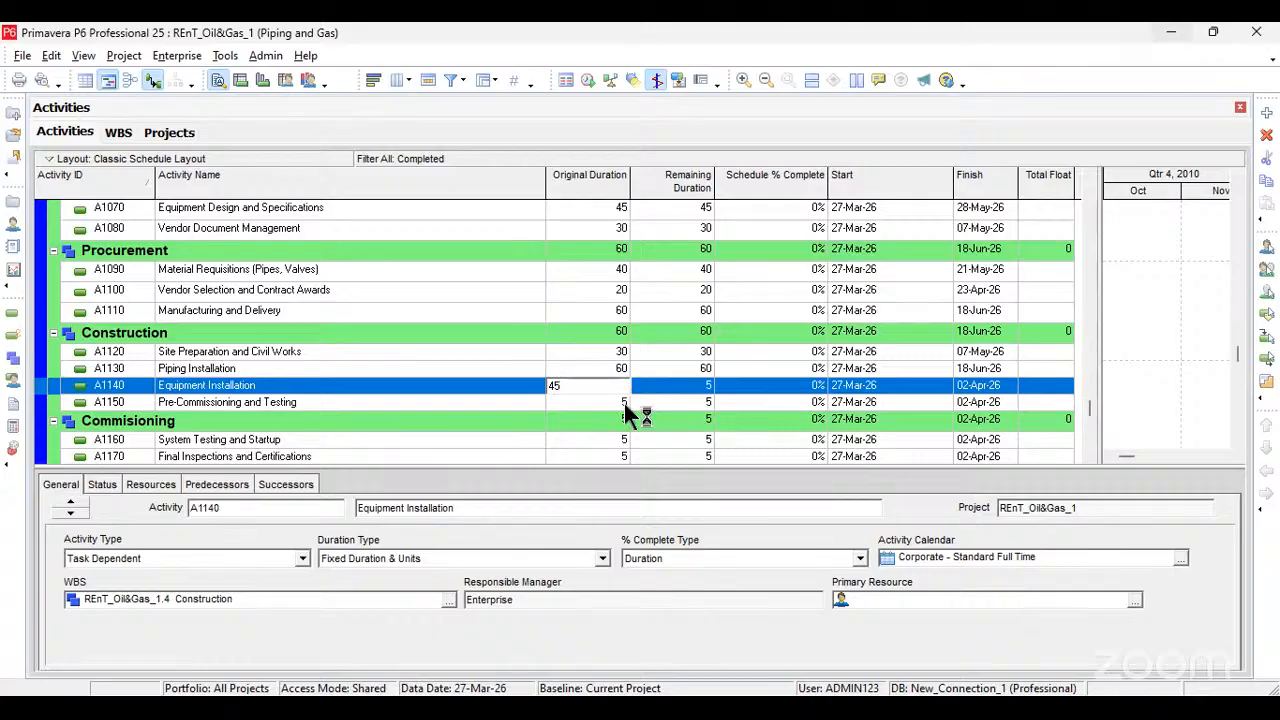
{"action": "left_click", "coordinate": [624, 403]}
{"action": "type", "text": "20"}
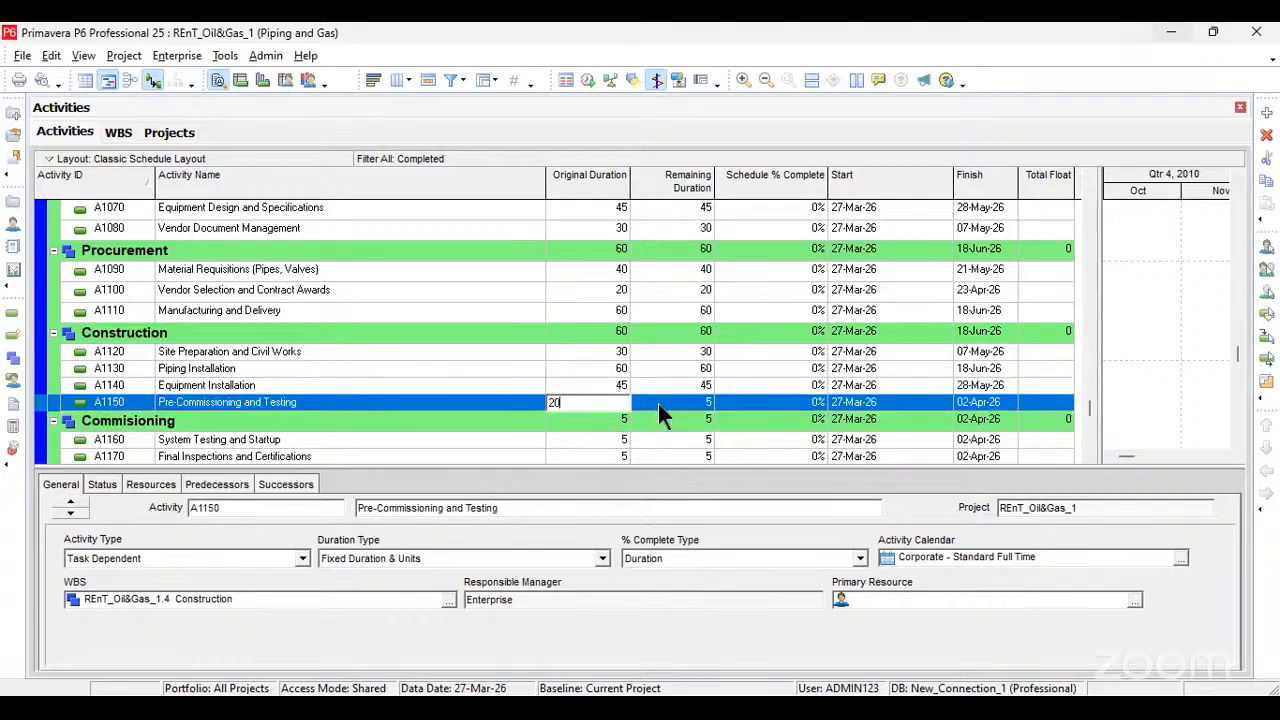
{"action": "key", "text": "Tab"}
Step: Set the original duration of System Testing and Startup under Commisioning to 20 days
{"action": "scroll", "coordinate": [622, 421], "scroll_direction": "down", "scroll_amount": 1}
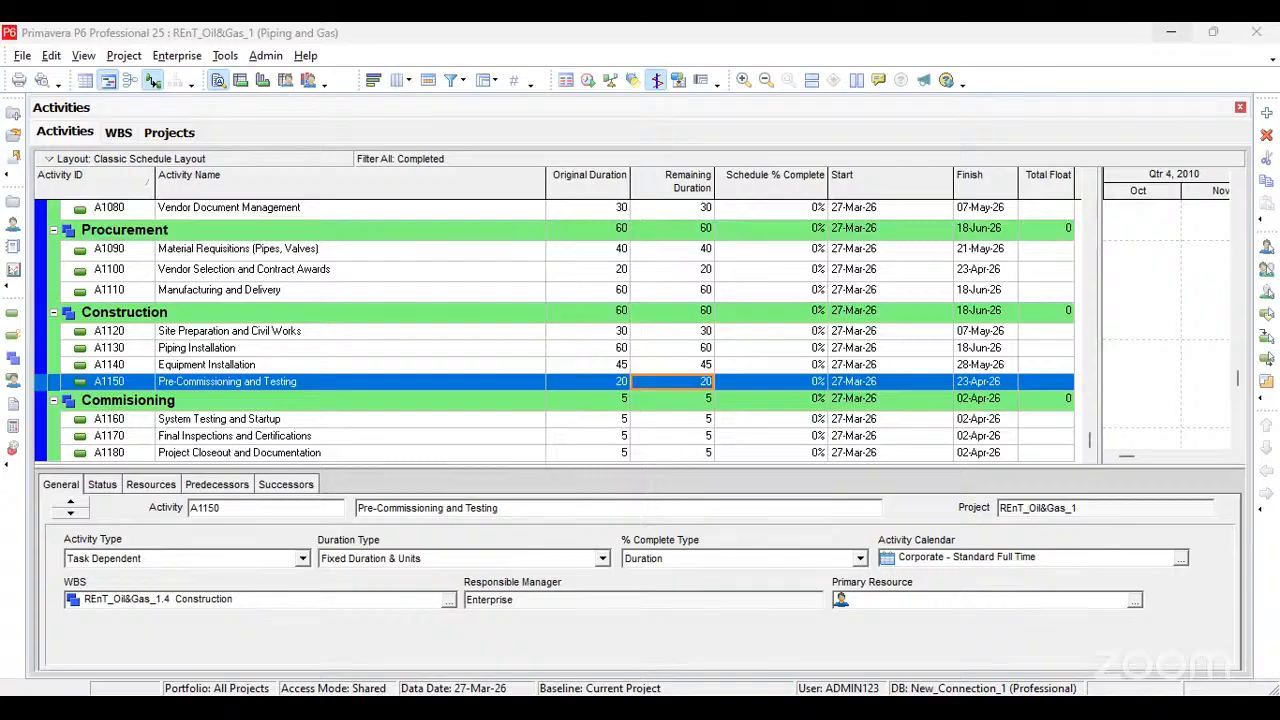
{"action": "left_click", "coordinate": [621, 420]}
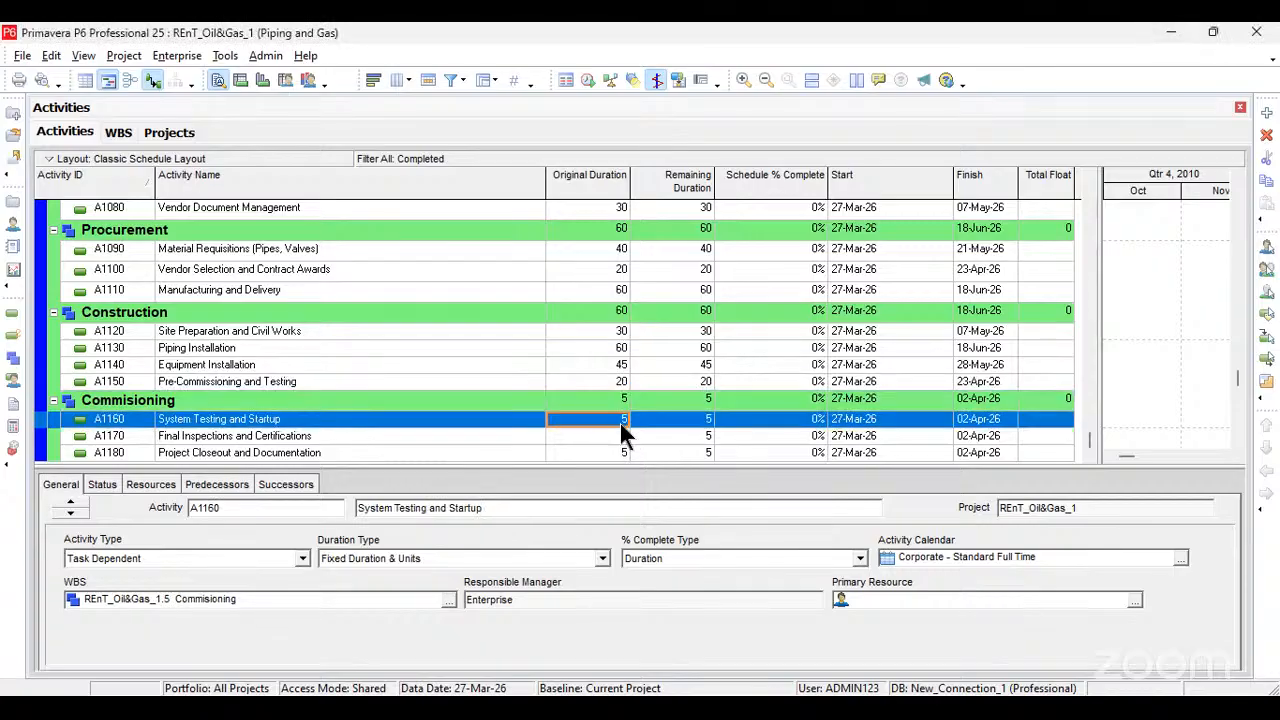
{"action": "type", "text": "20"}
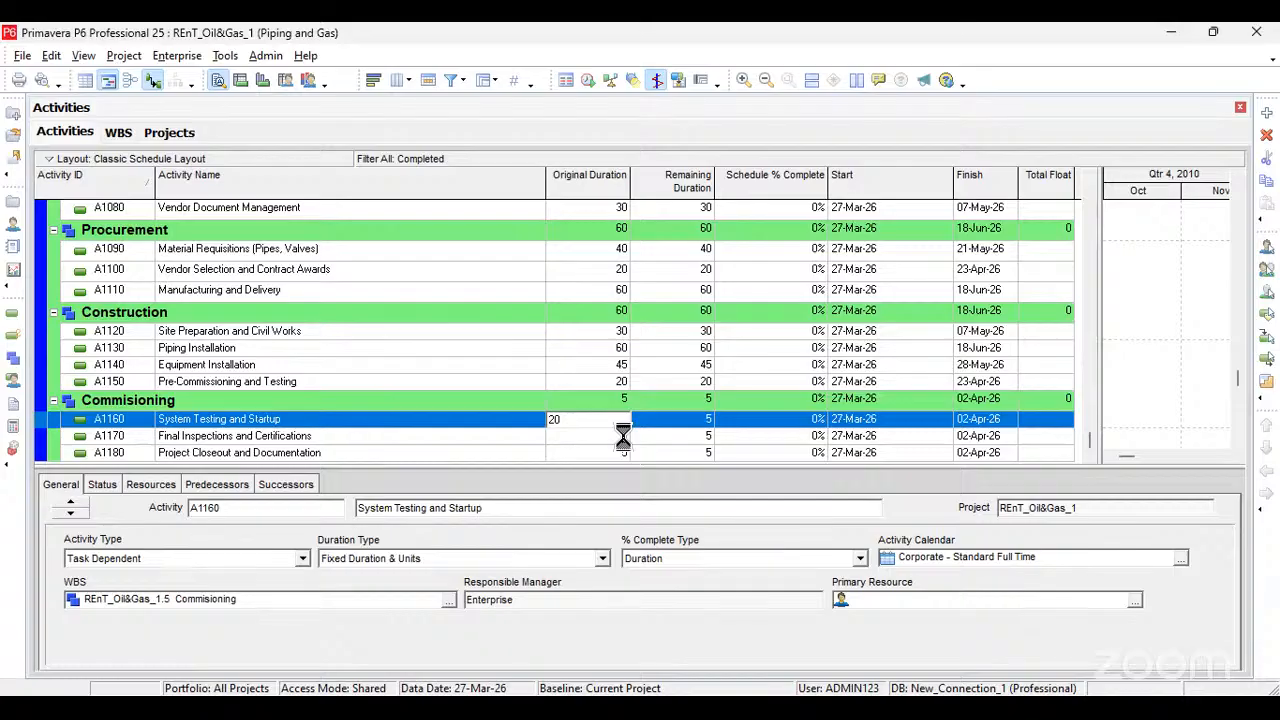
{"action": "key", "text": "Return"}
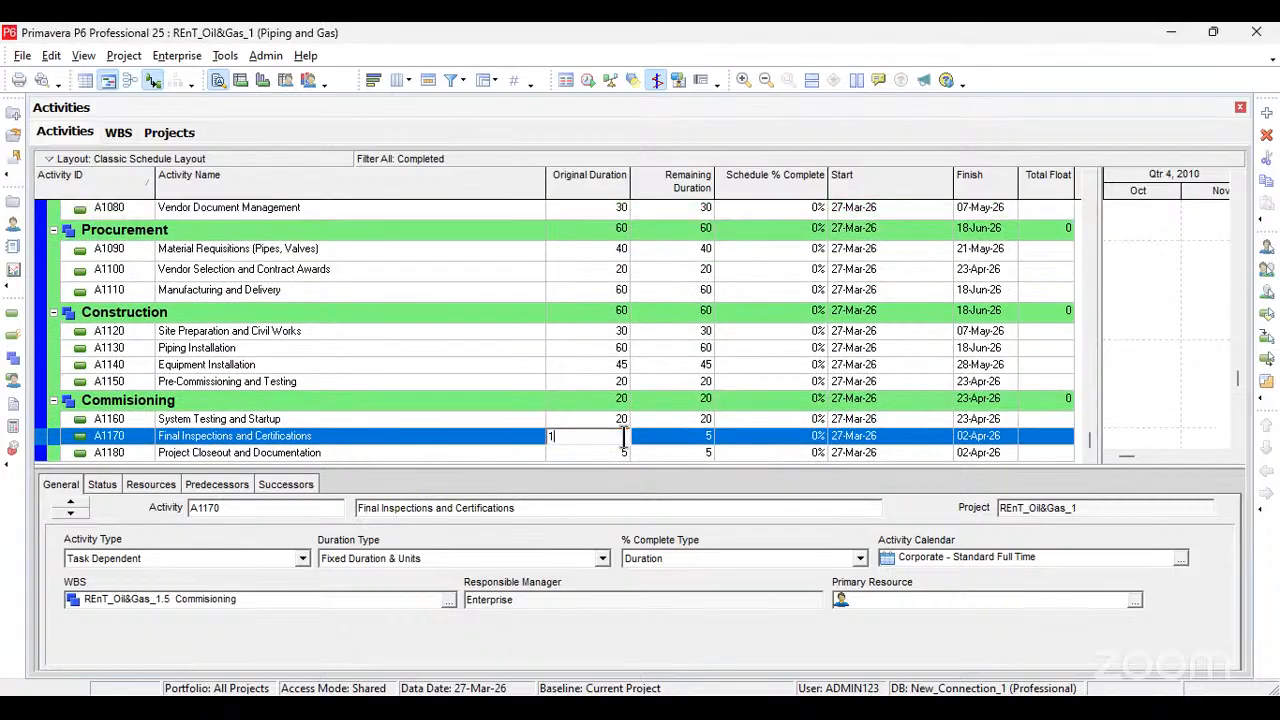
Step: Set the original durations of Final Inspections and Certifications and of Project Closeout and Documentation to 10 days each
{"action": "type", "text": "10"}
{"action": "key", "text": "Return"}
{"action": "type", "text": "10"}
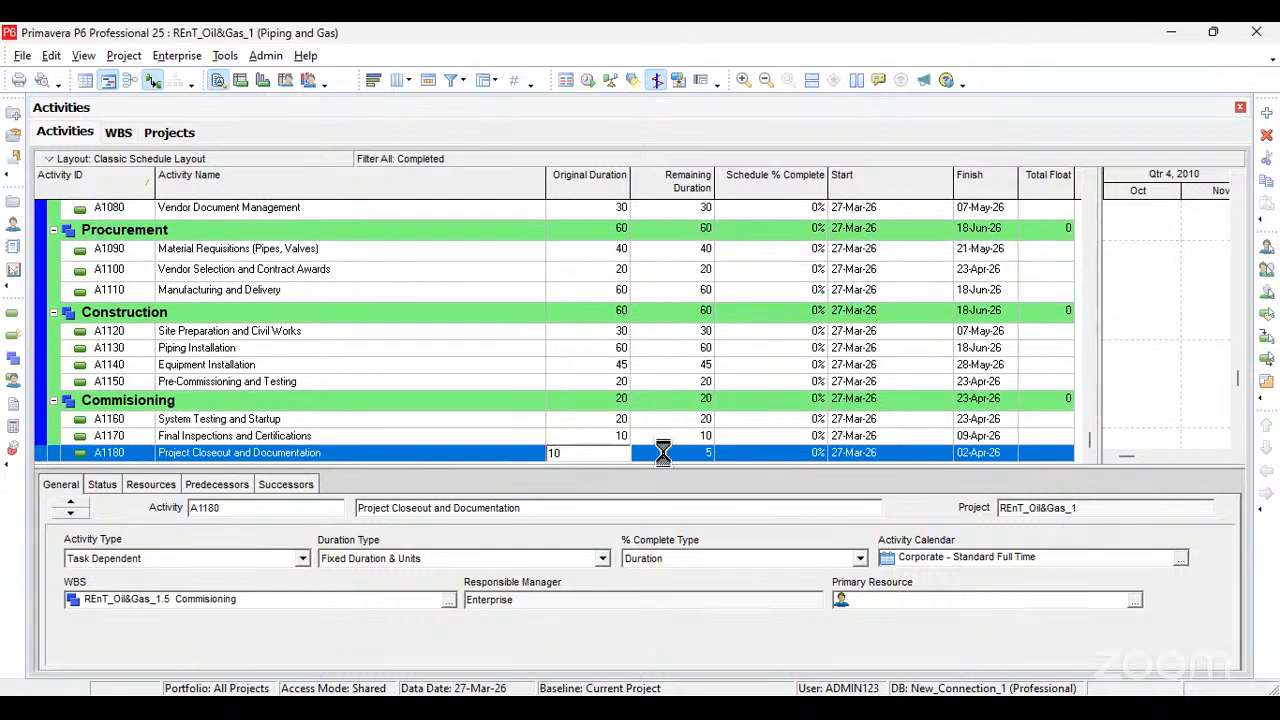
{"action": "key", "text": "Tab"}
Step: Narrow the Activity Name column and shrink the activity table so the Gantt chart area gets more room
{"action": "scroll", "coordinate": [773, 288], "scroll_direction": "up", "scroll_amount": 3}
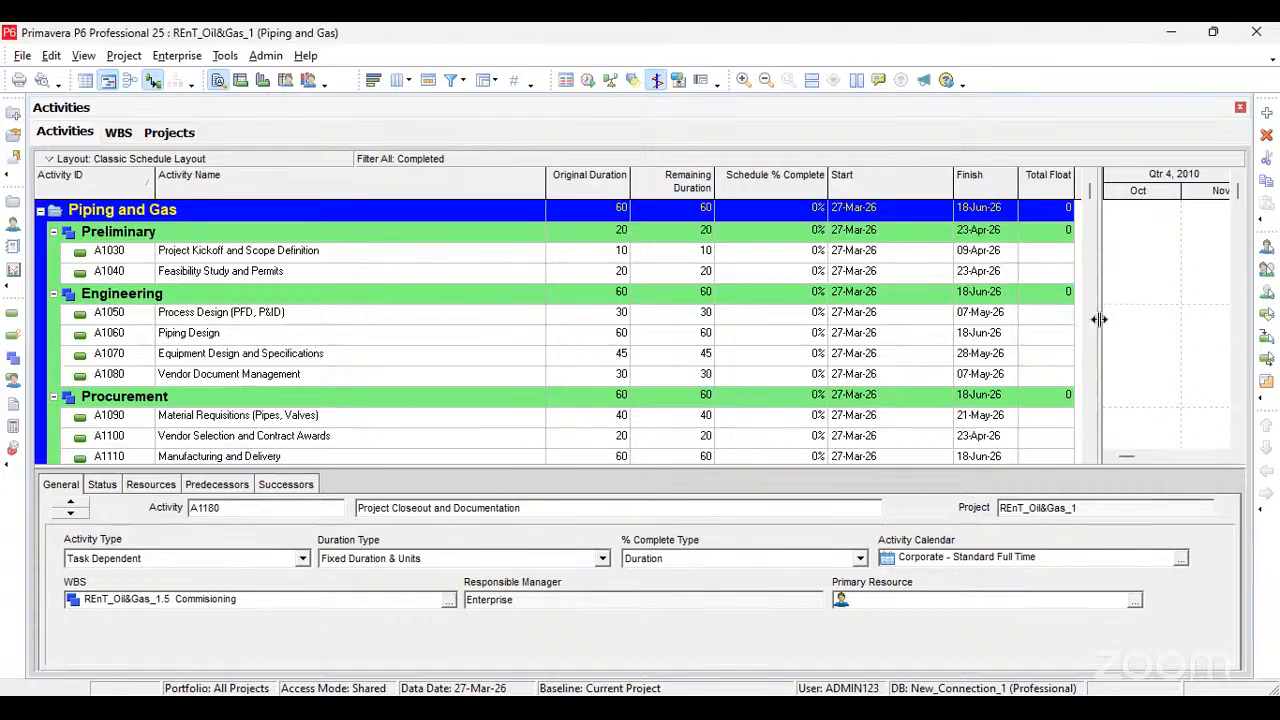
{"action": "left_click_drag", "start_coordinate": [1099, 317], "coordinate": [1070, 340]}
{"action": "left_click_drag", "start_coordinate": [543, 189], "coordinate": [390, 190]}
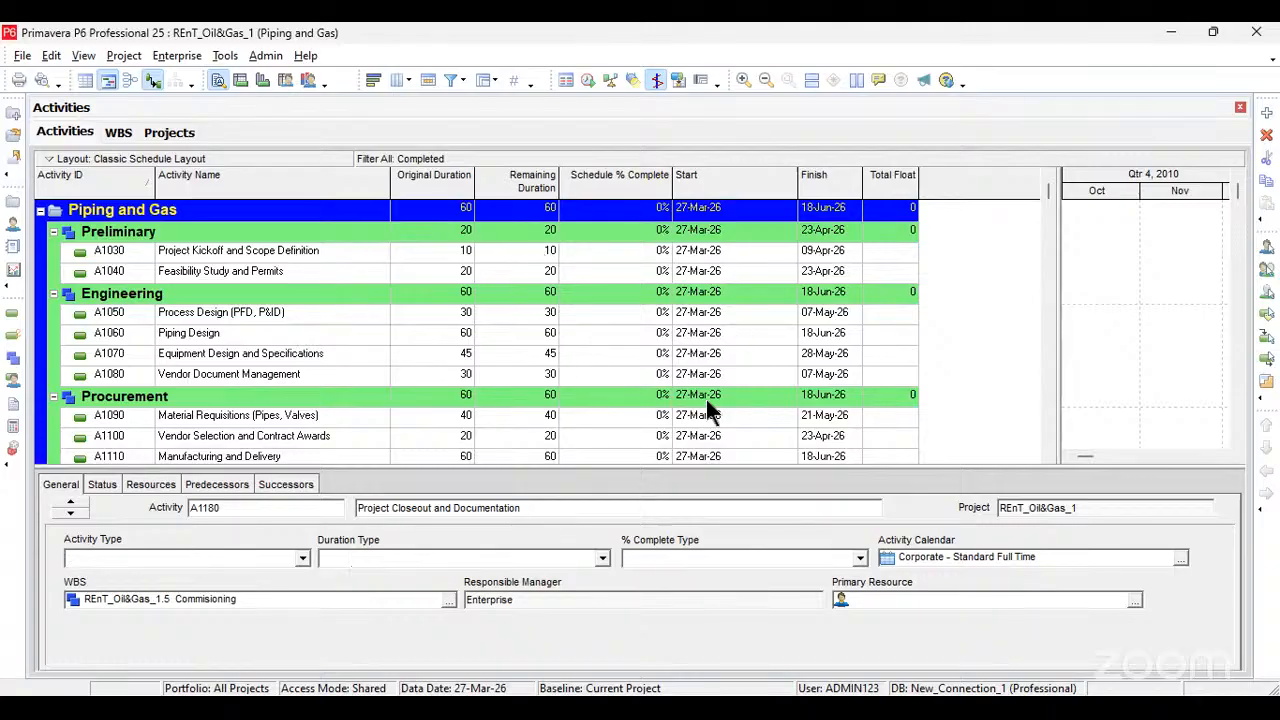
{"action": "left_click_drag", "start_coordinate": [926, 305], "coordinate": [880, 297]}
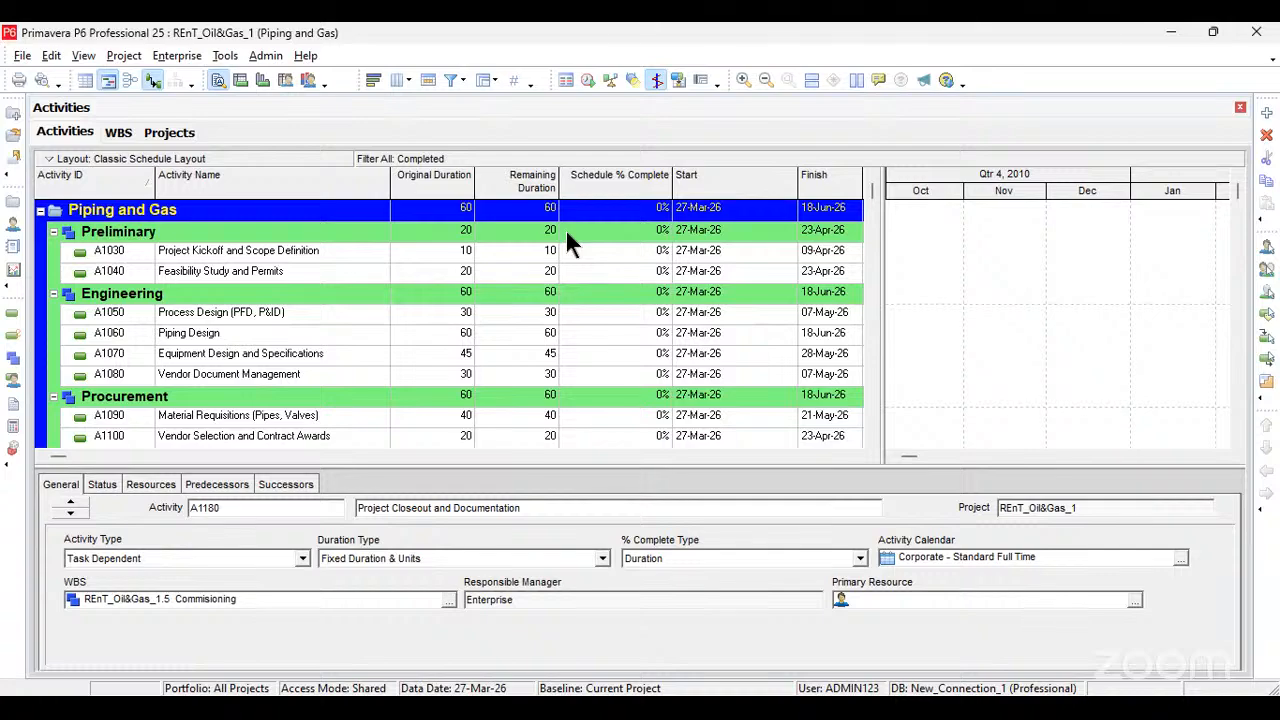
Step: Open the successor assignment list for Project Kickoff and Scope Definition (A1030) and look through its Engineering activities
{"action": "left_click", "coordinate": [356, 255]}
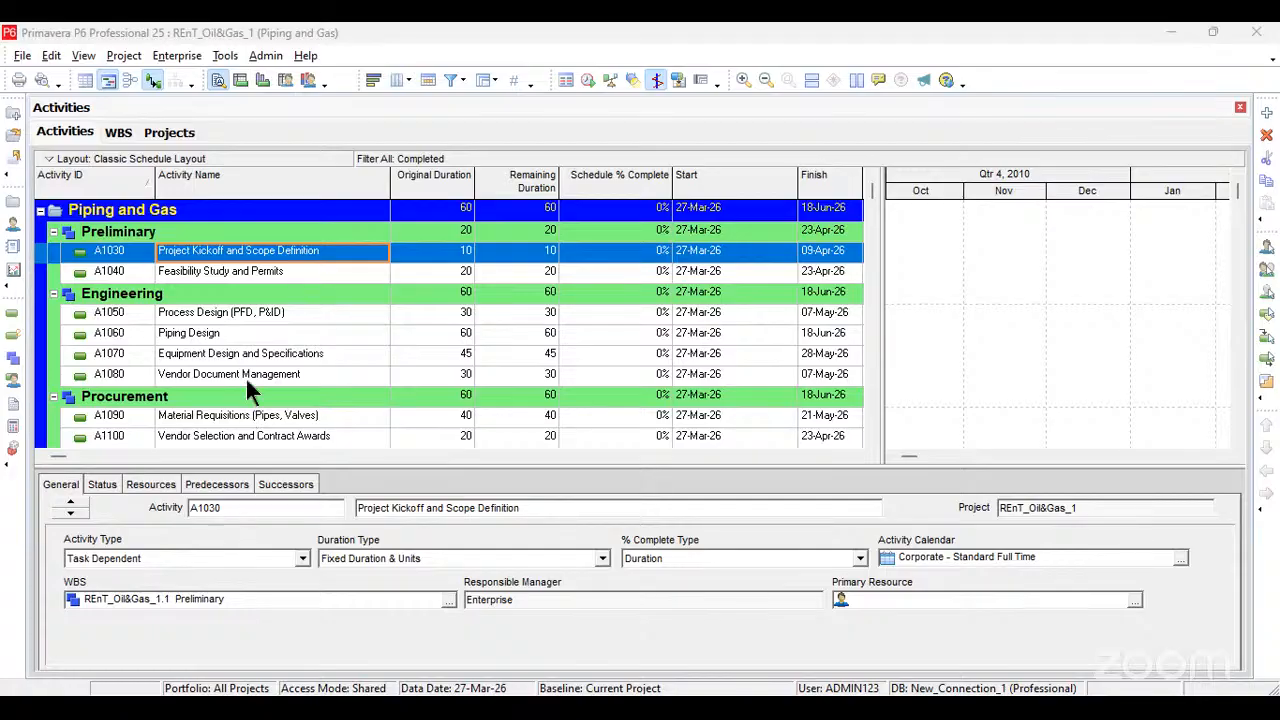
{"action": "scroll", "coordinate": [247, 475], "scroll_direction": "down", "scroll_amount": 1}
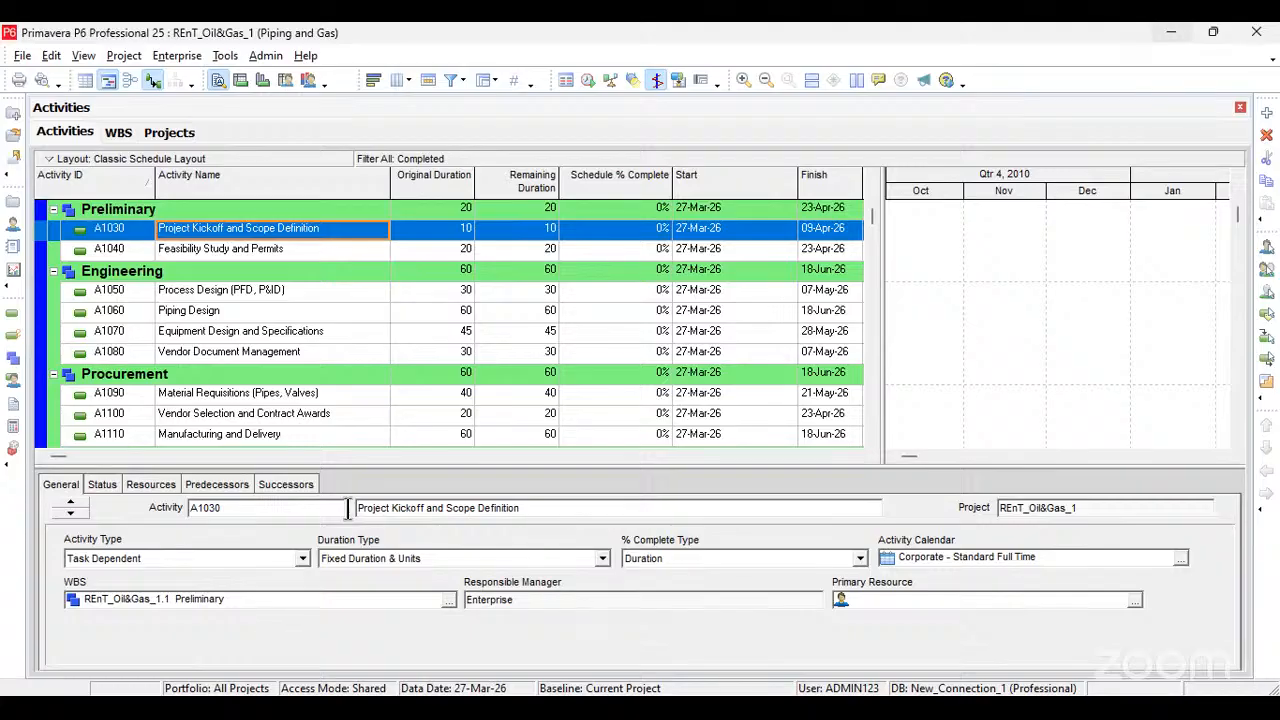
{"action": "left_click", "coordinate": [288, 484]}
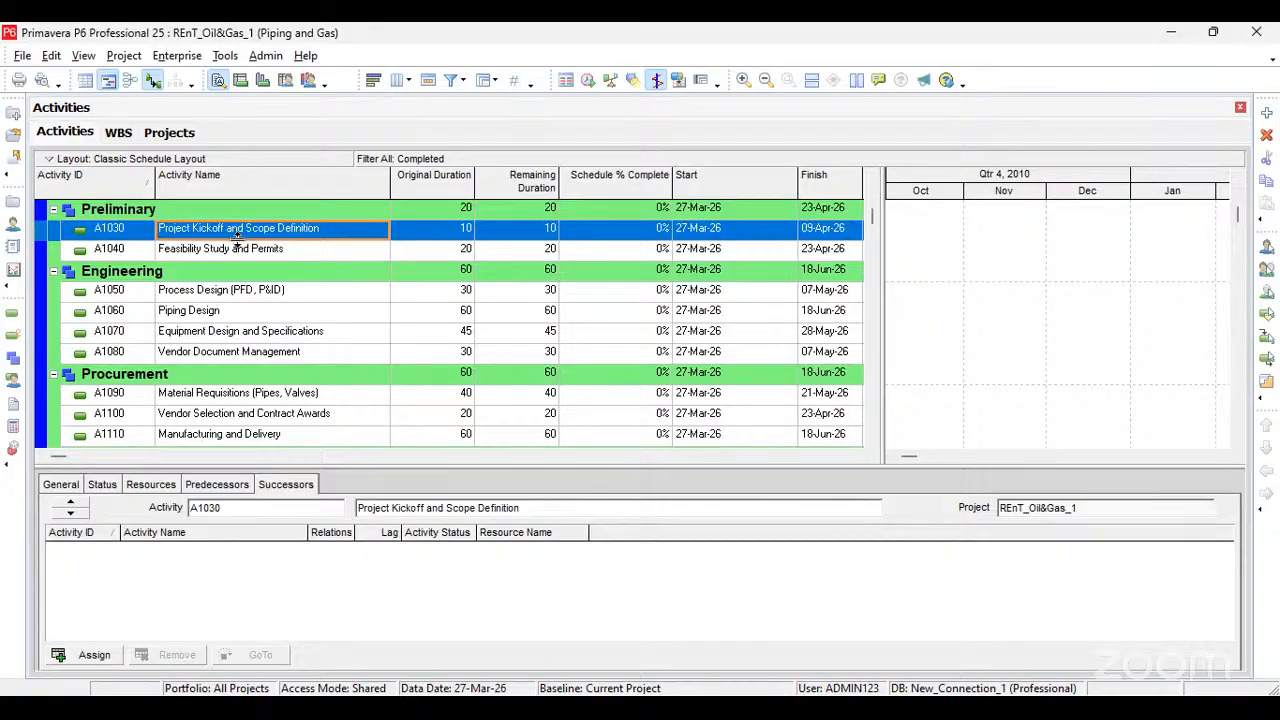
{"action": "left_click", "coordinate": [95, 655]}
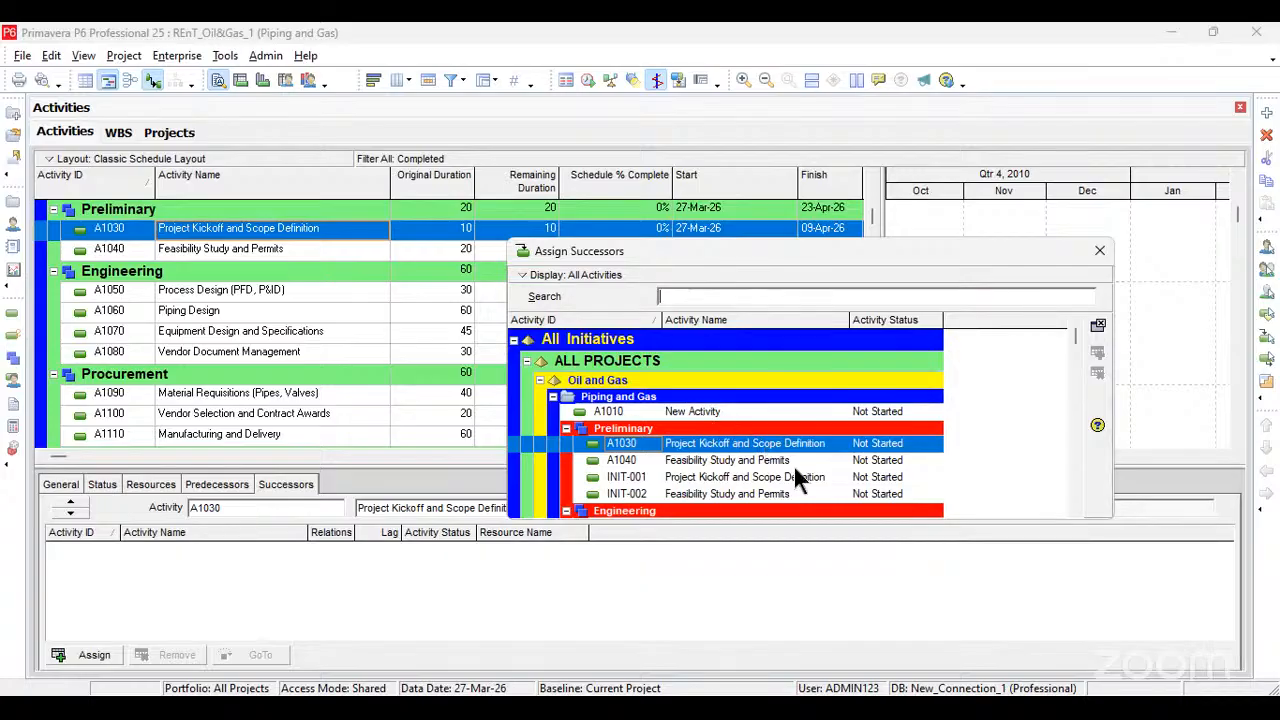
{"action": "scroll", "coordinate": [794, 467], "scroll_direction": "down", "scroll_amount": 3}
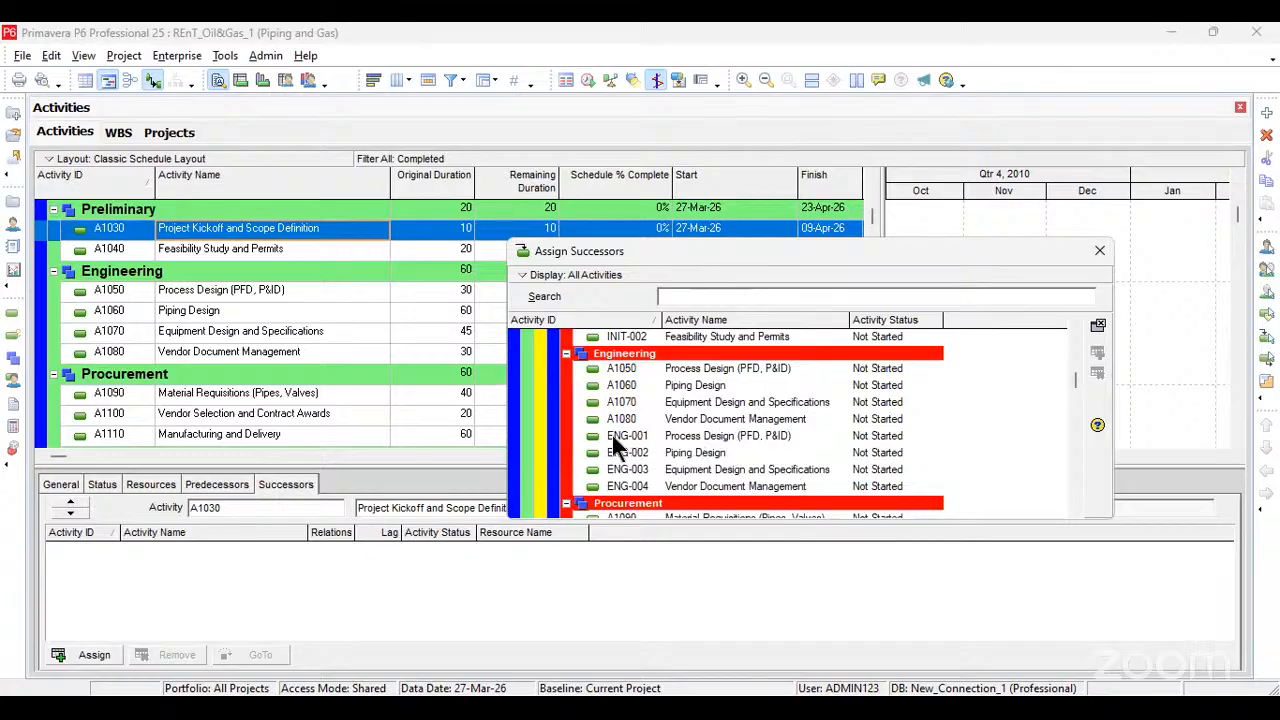
{"action": "left_click", "coordinate": [668, 436]}
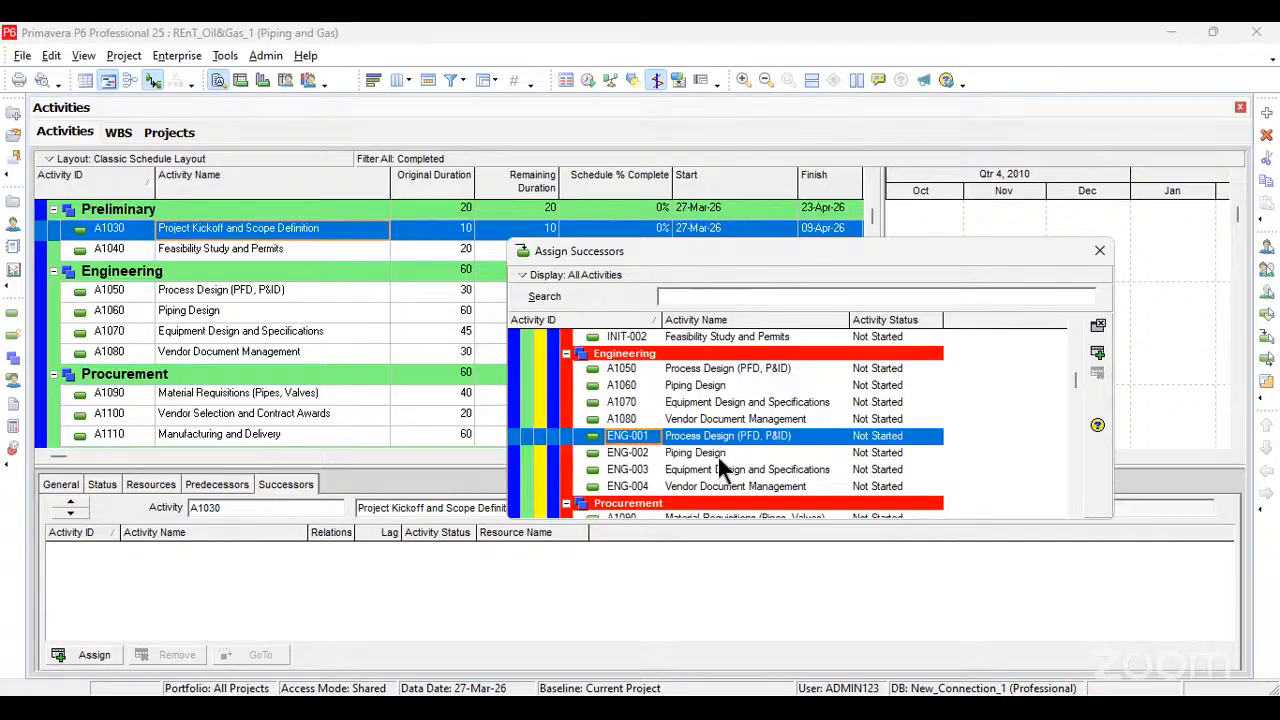
{"action": "scroll", "coordinate": [650, 421], "scroll_direction": "down", "scroll_amount": 1}
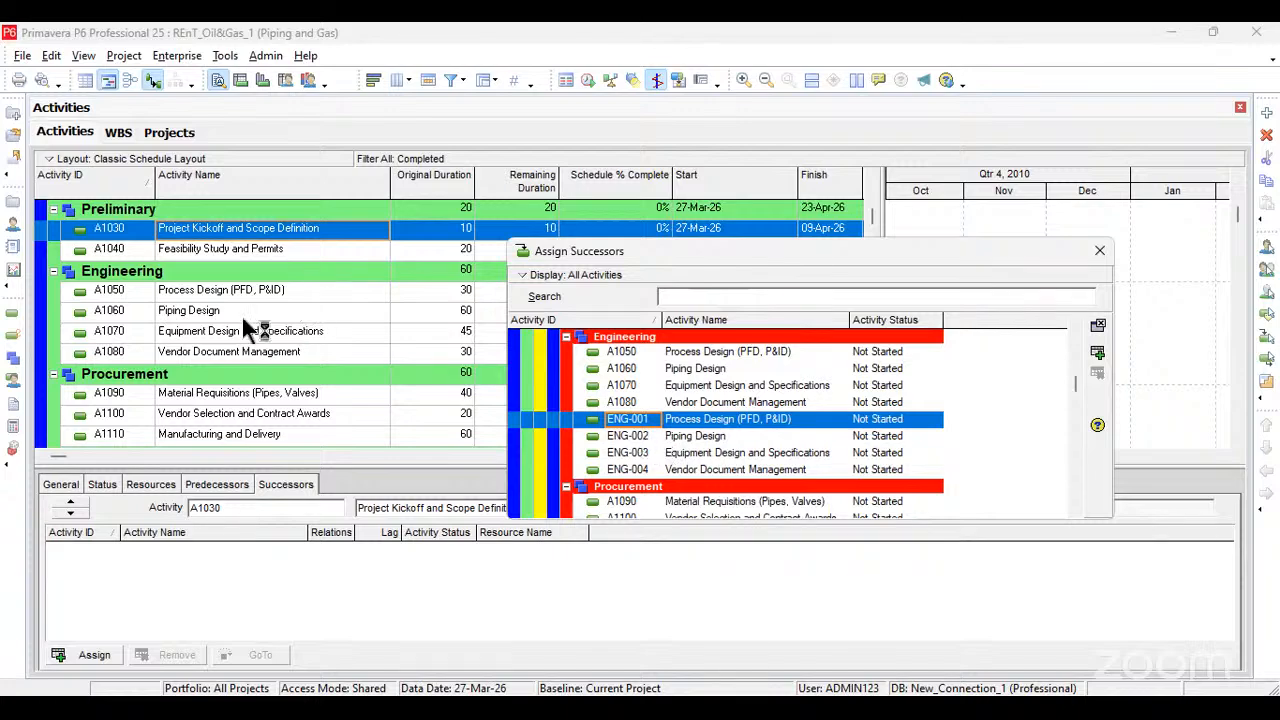
{"action": "right_click", "coordinate": [302, 291]}
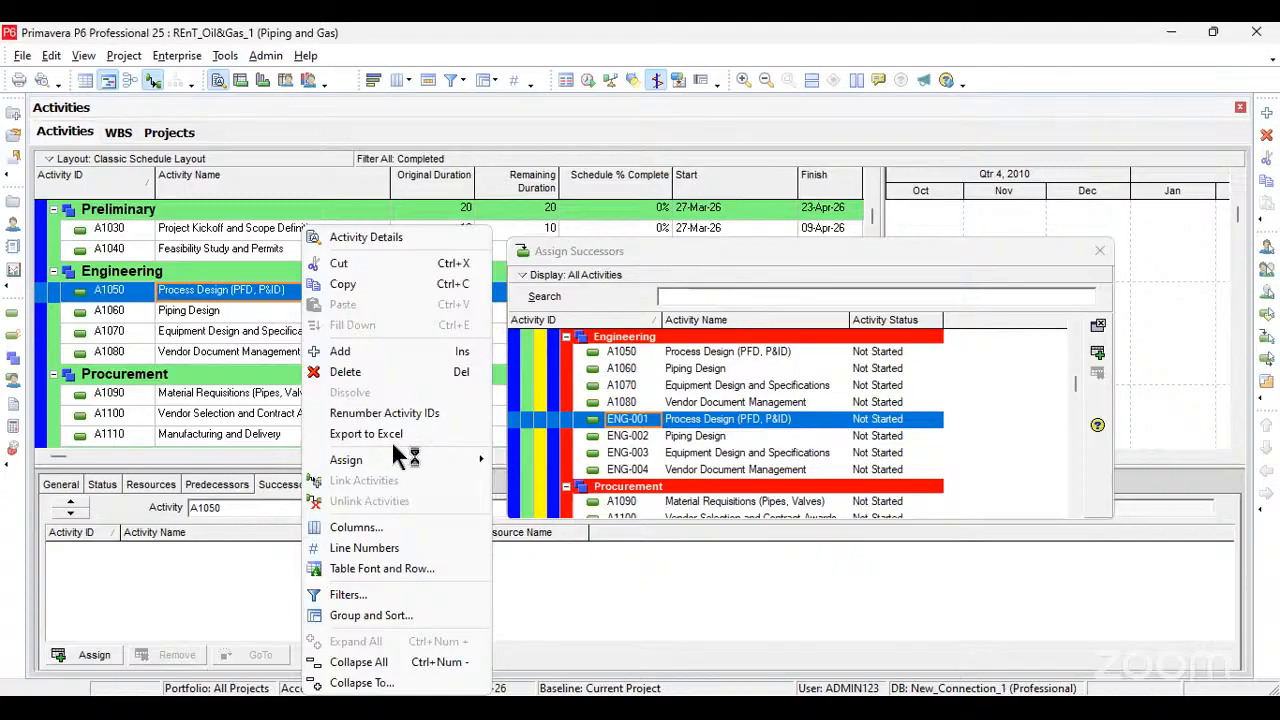
{"action": "mouse_move", "coordinate": [395, 460]}
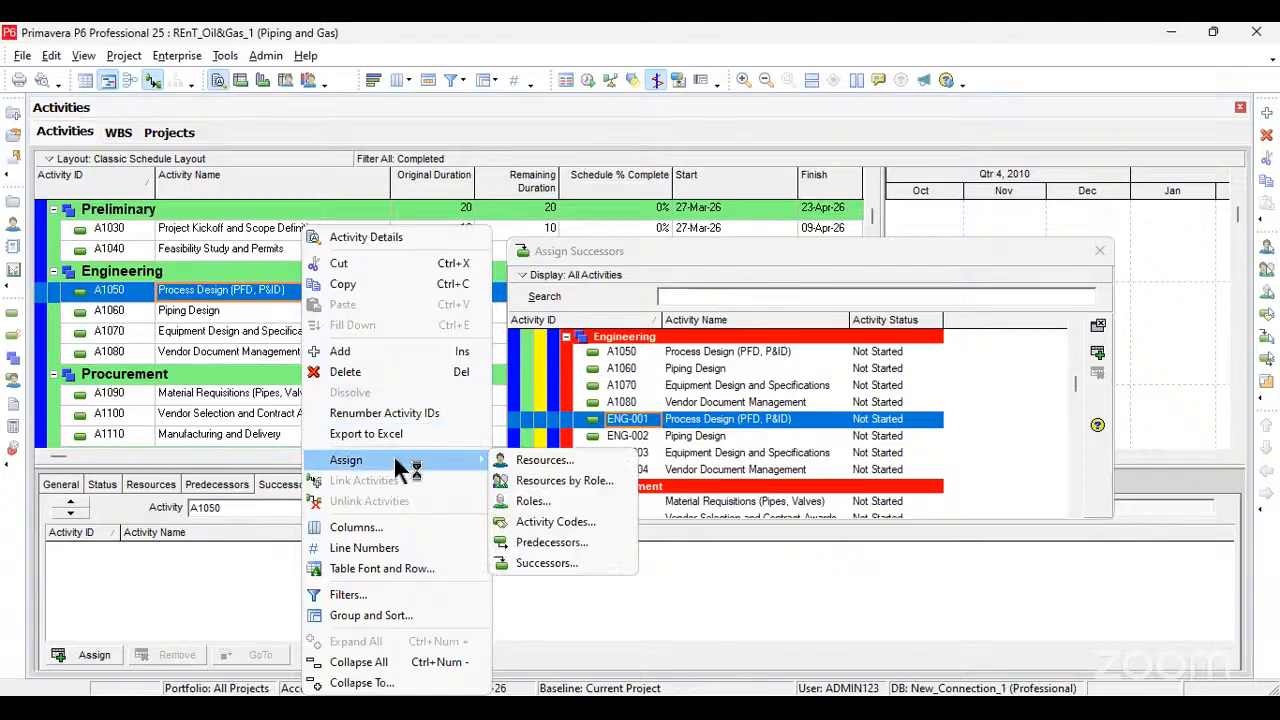
{"action": "left_click", "coordinate": [388, 571]}
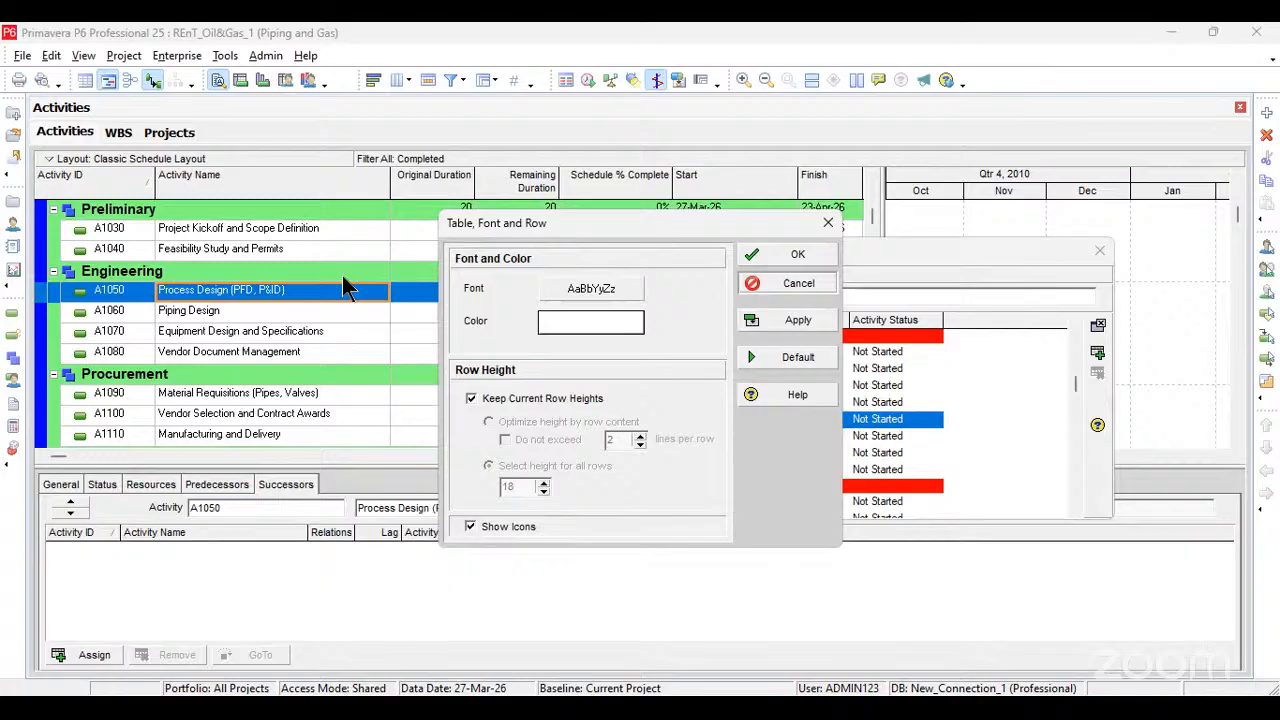
{"action": "key", "text": "Escape"}
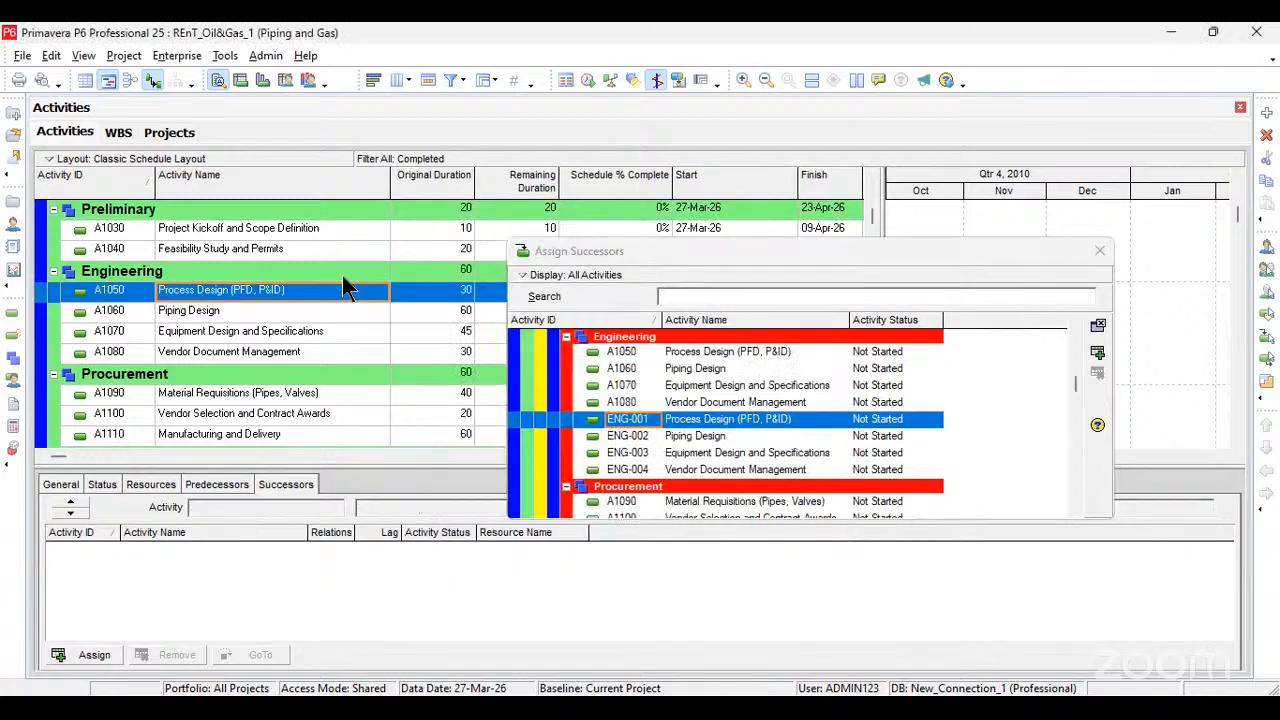
{"action": "right_click", "coordinate": [343, 271]}
{"action": "mouse_move", "coordinate": [441, 462]}
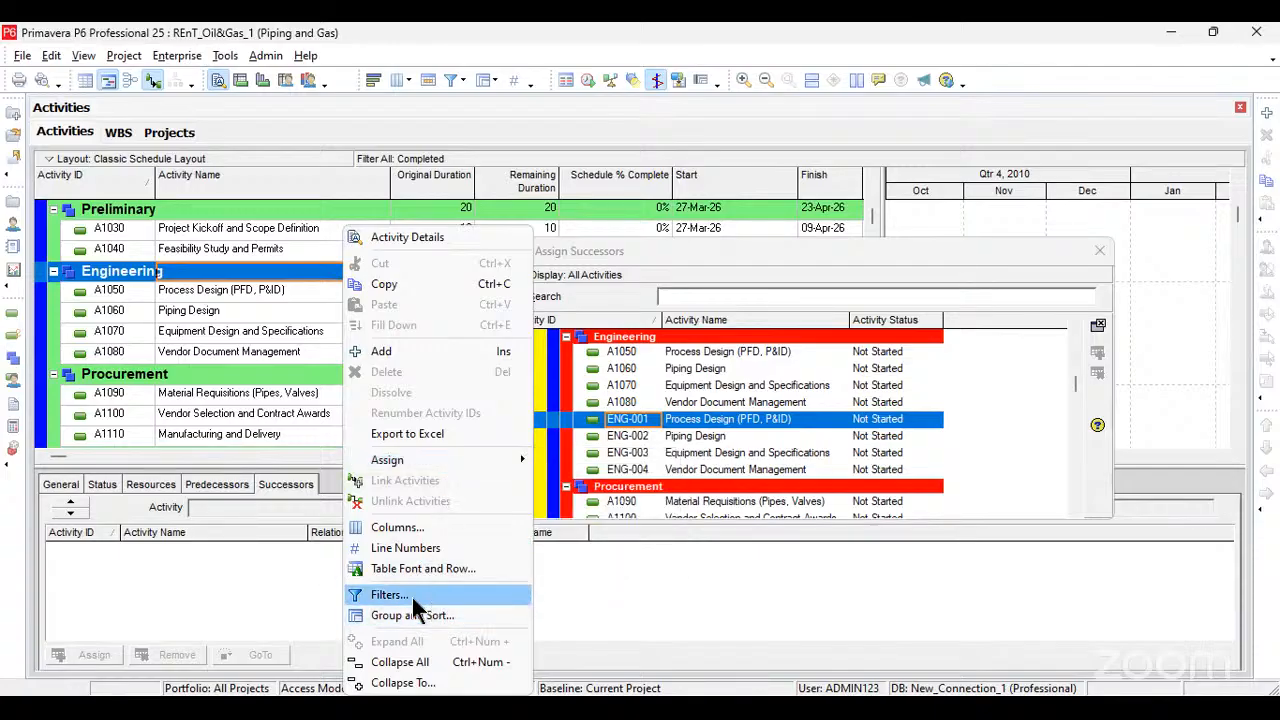
{"action": "left_click", "coordinate": [599, 172]}
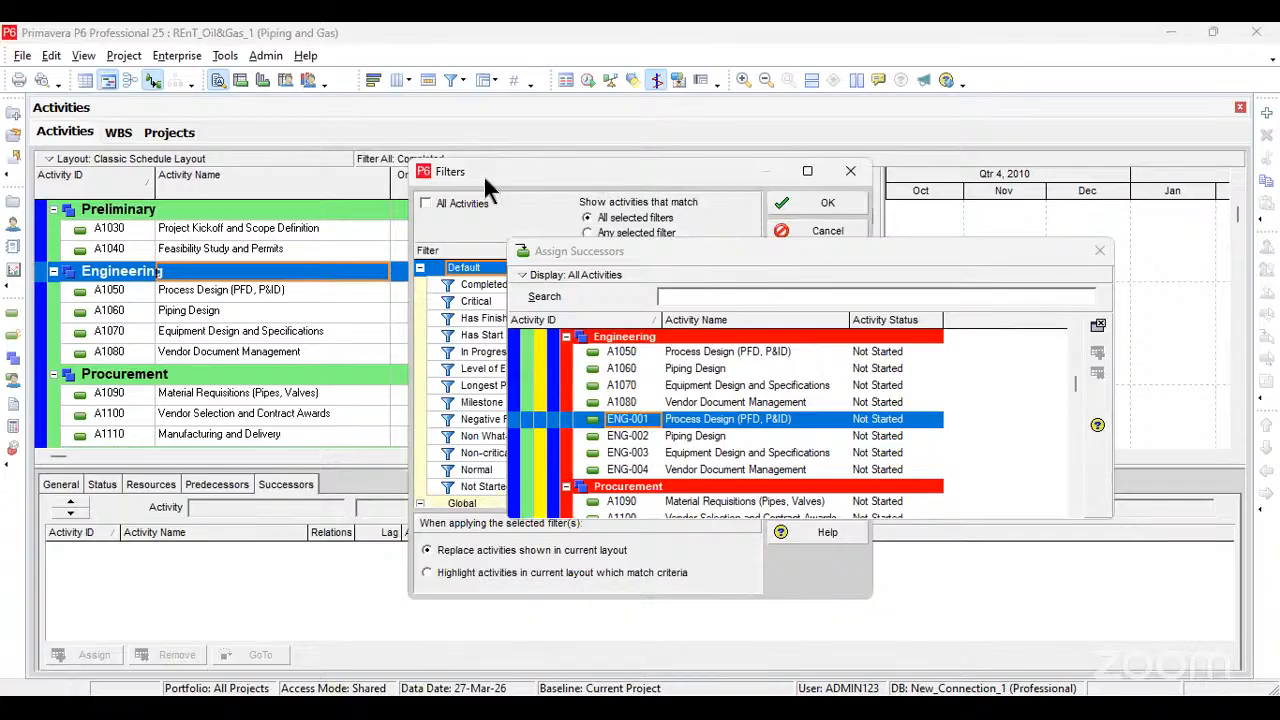
{"action": "key", "text": "Escape"}
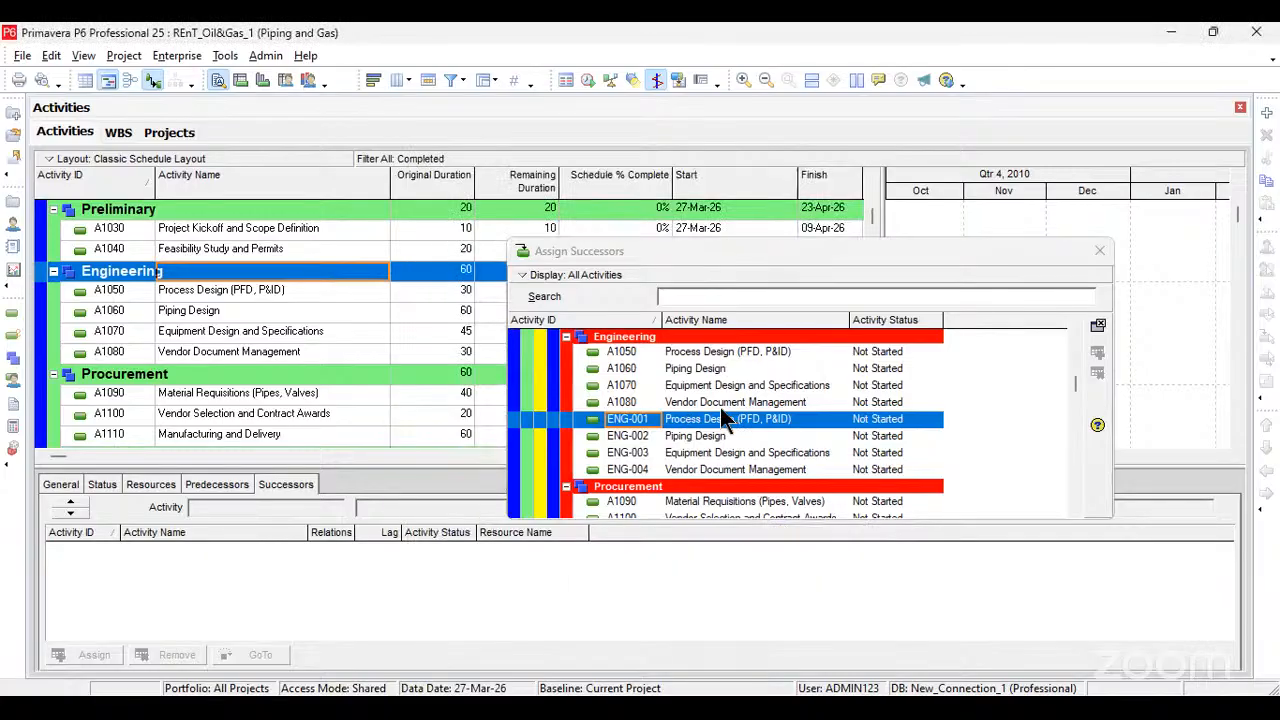
Step: Assign Feasibility Study and Permits (A1040) as the successor of Project Kickoff and Scope Definition (A1030)
{"action": "scroll", "coordinate": [705, 385], "scroll_direction": "up", "scroll_amount": 4}
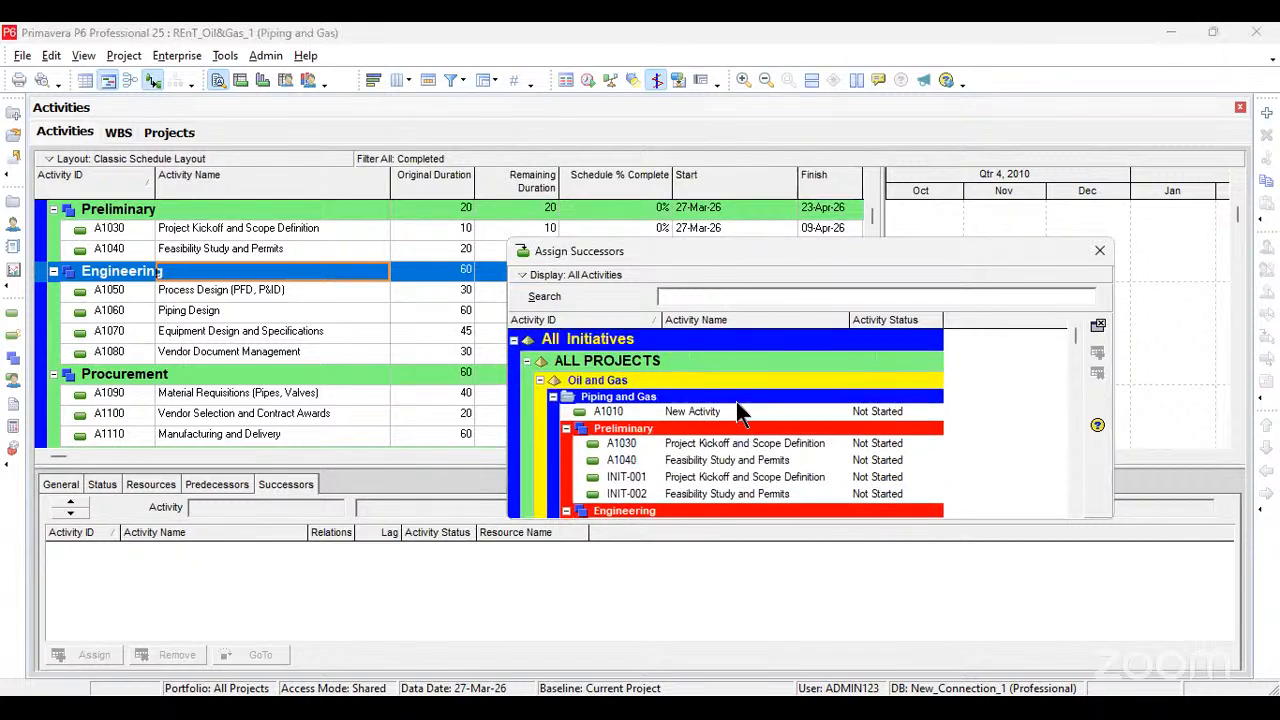
{"action": "left_click", "coordinate": [707, 445]}
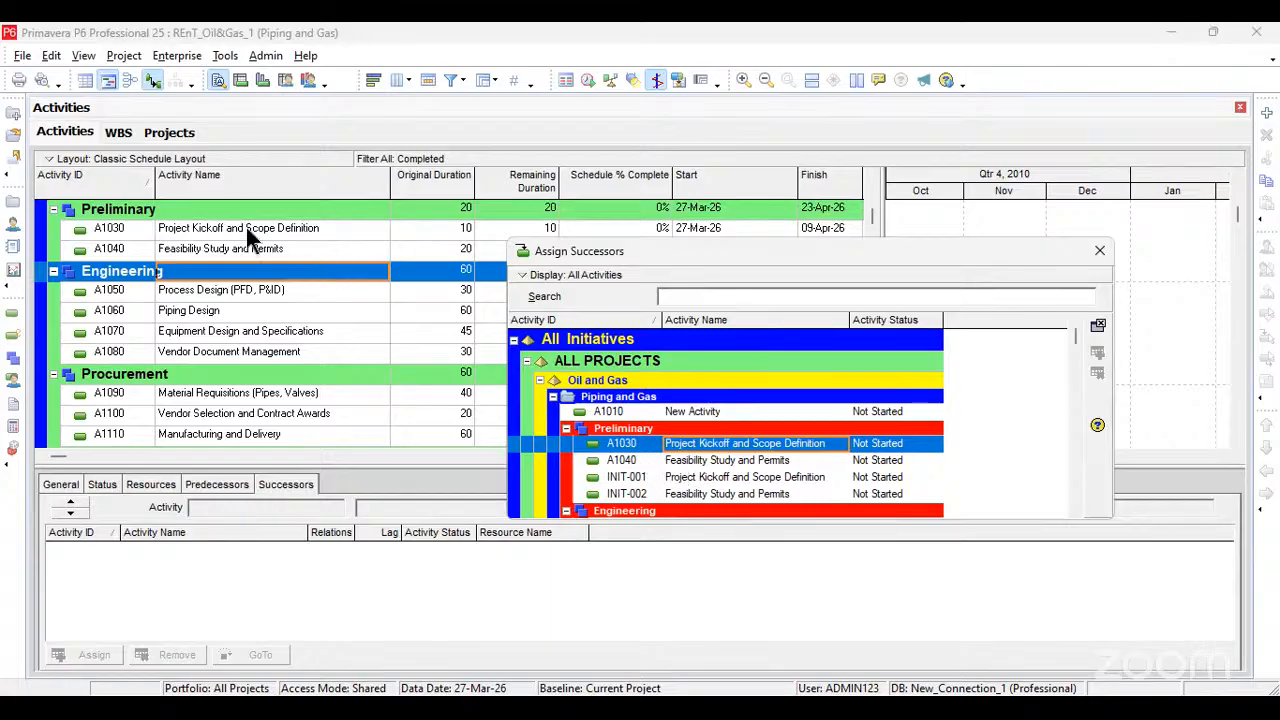
{"action": "left_click", "coordinate": [168, 234]}
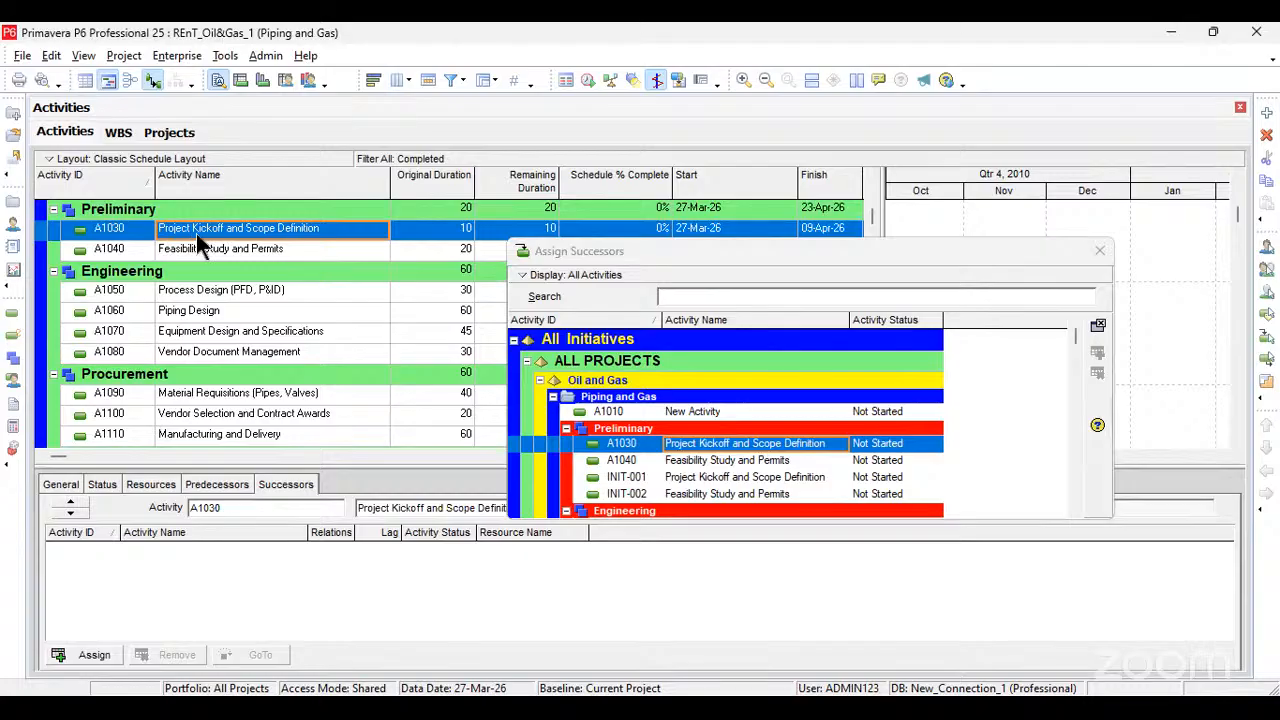
{"action": "double_click", "coordinate": [711, 459]}
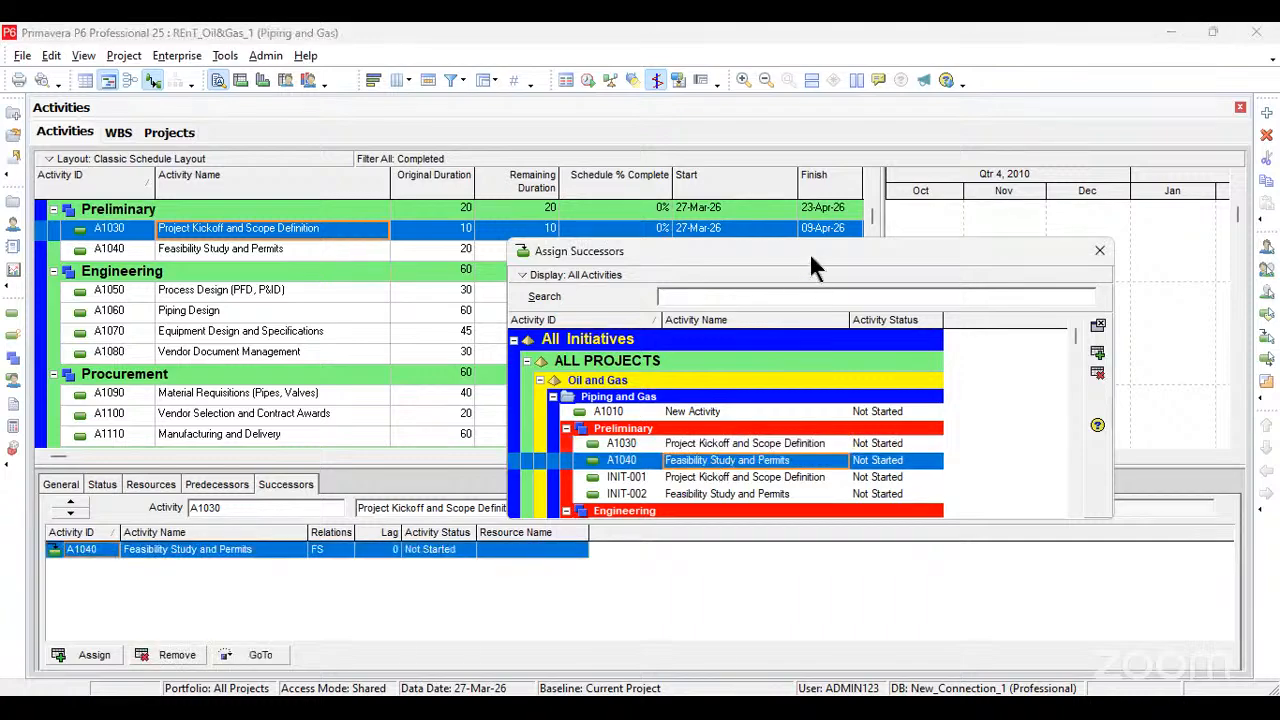
Step: Bring Qtr 2, 2026 into view in the Gantt chart and examine the link between the two Preliminary activities, keeping the Assign Successors window clear
{"action": "left_click_drag", "start_coordinate": [877, 248], "coordinate": [316, 254]}
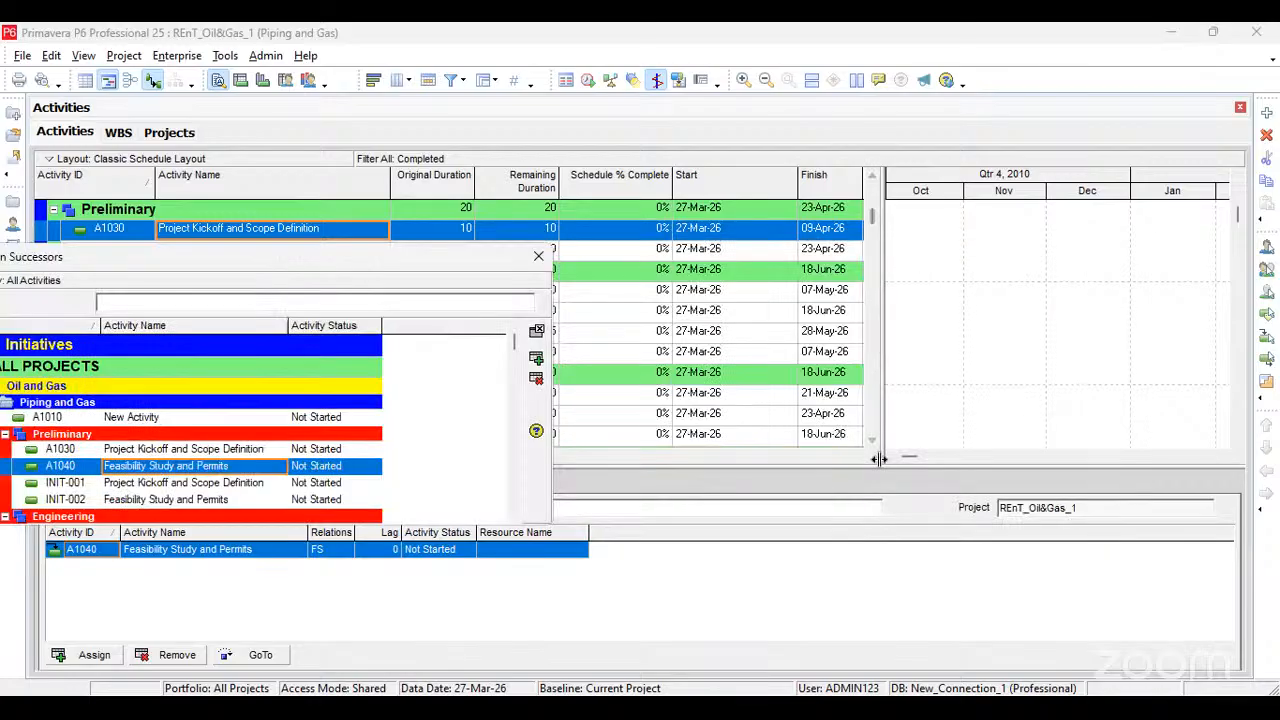
{"action": "left_click", "coordinate": [888, 456]}
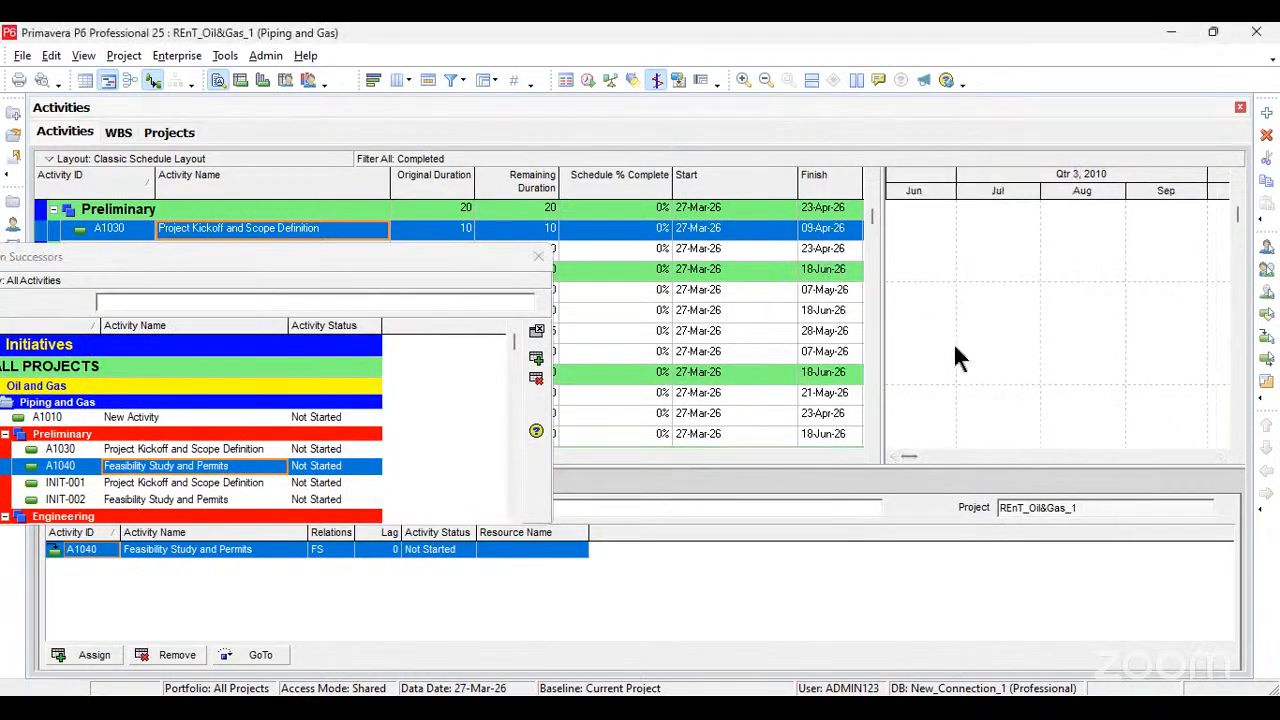
{"action": "left_click", "coordinate": [891, 456]}
{"action": "left_click", "coordinate": [891, 456]}
{"action": "left_click", "coordinate": [891, 456]}
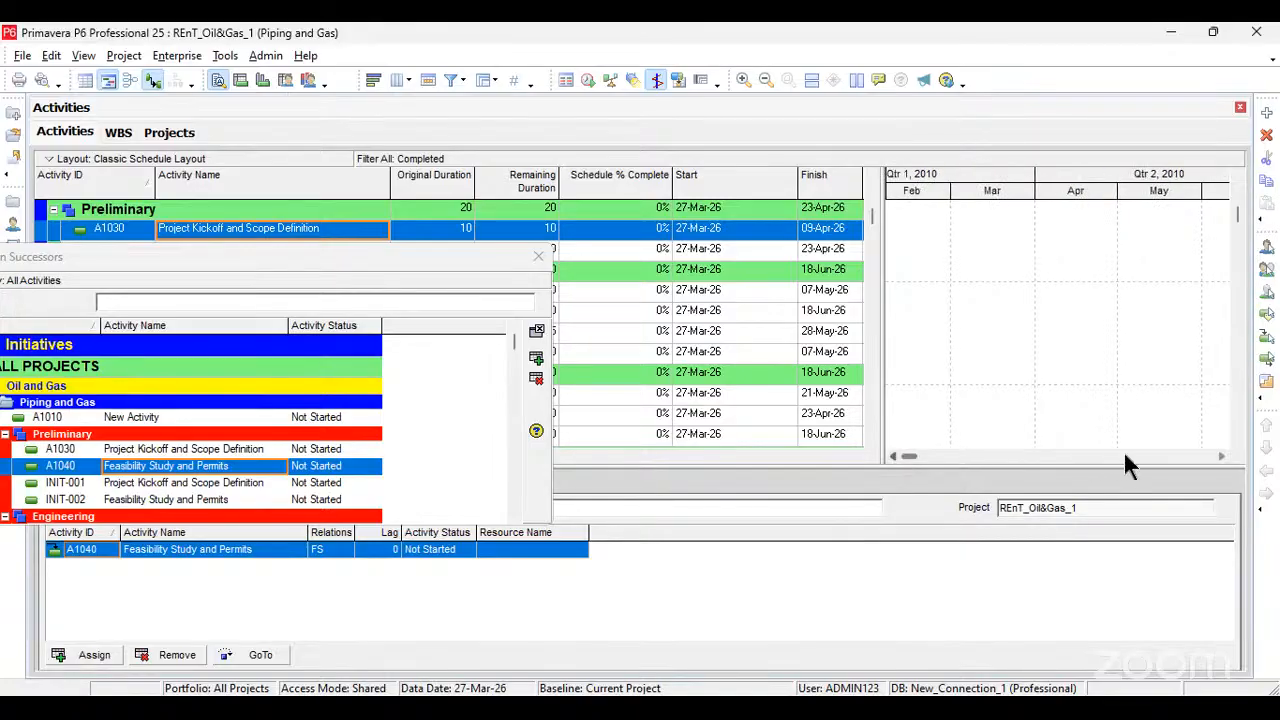
{"action": "left_click_drag", "start_coordinate": [911, 455], "coordinate": [971, 446]}
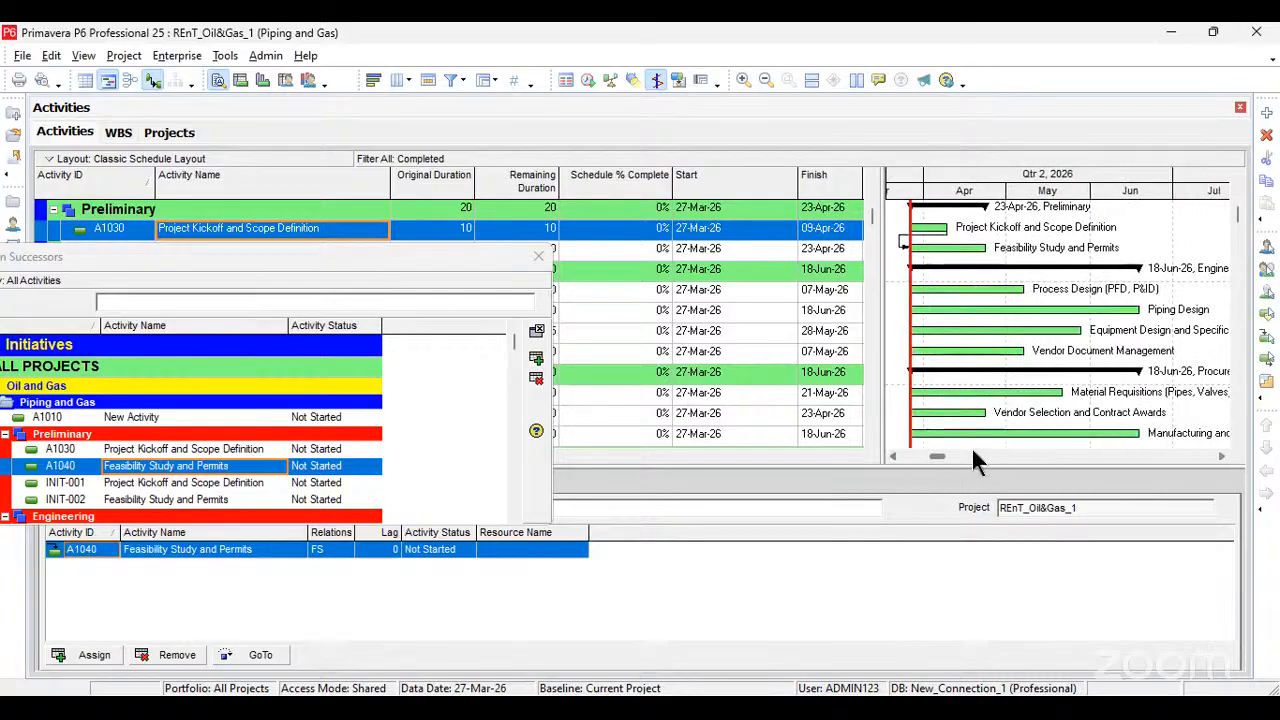
{"action": "left_click_drag", "start_coordinate": [1000, 286], "coordinate": [1042, 280]}
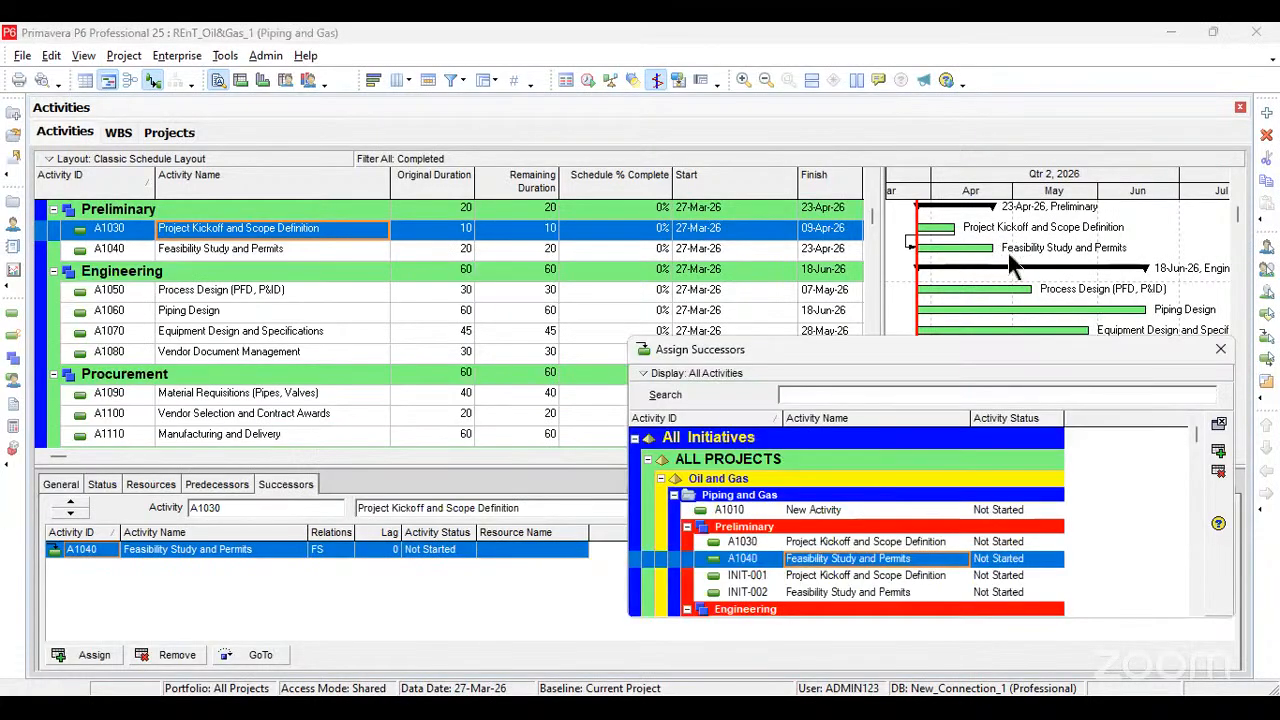
{"action": "left_click", "coordinate": [1007, 253]}
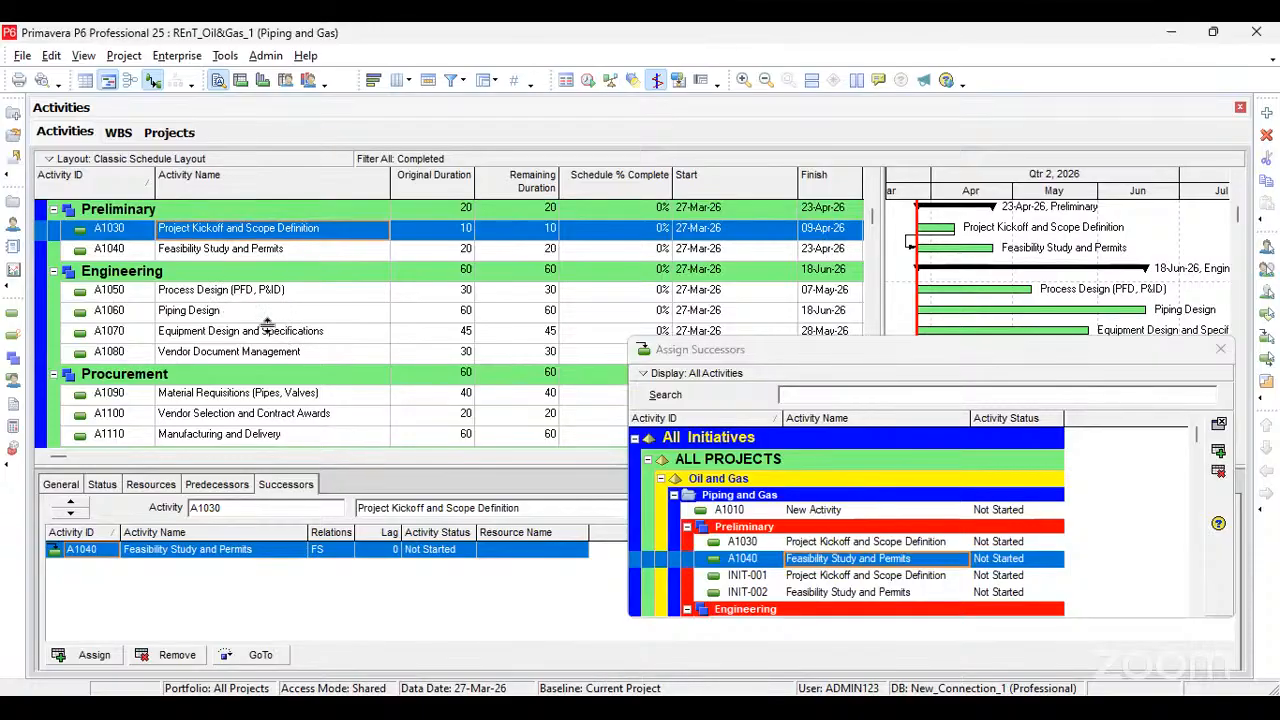
{"action": "left_click", "coordinate": [214, 293]}
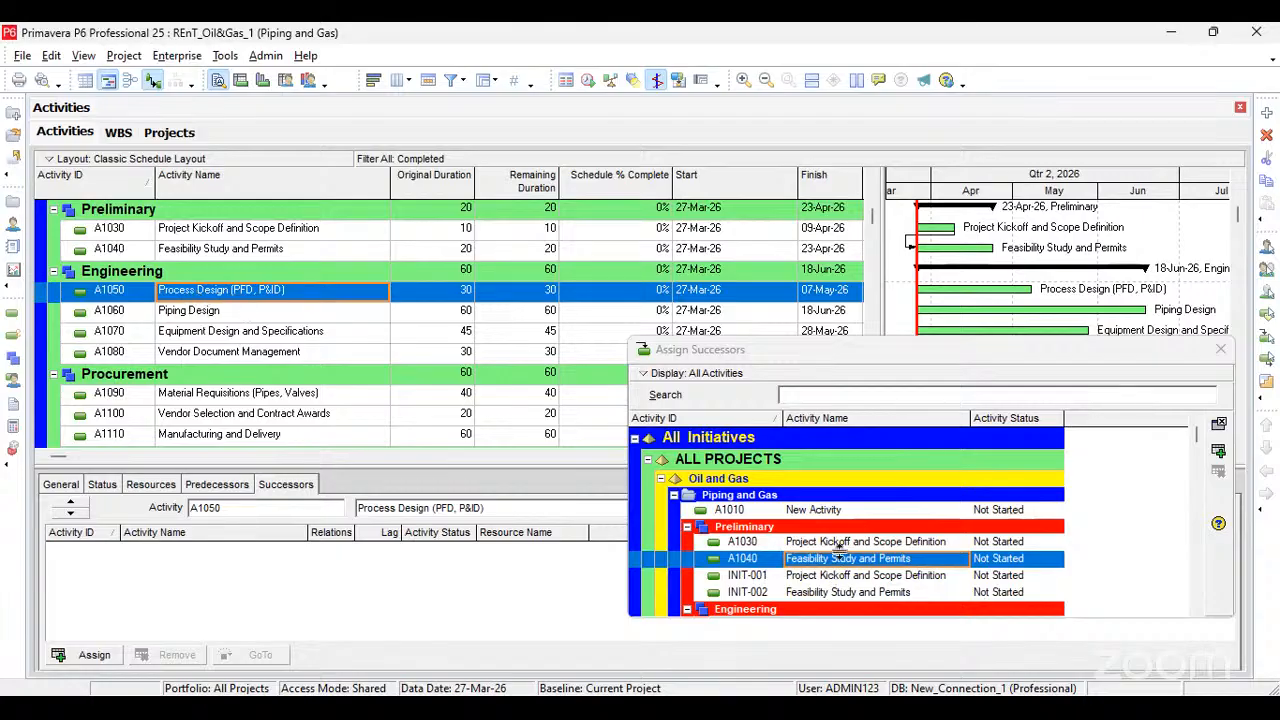
{"action": "scroll", "coordinate": [845, 550], "scroll_direction": "down", "scroll_amount": 3}
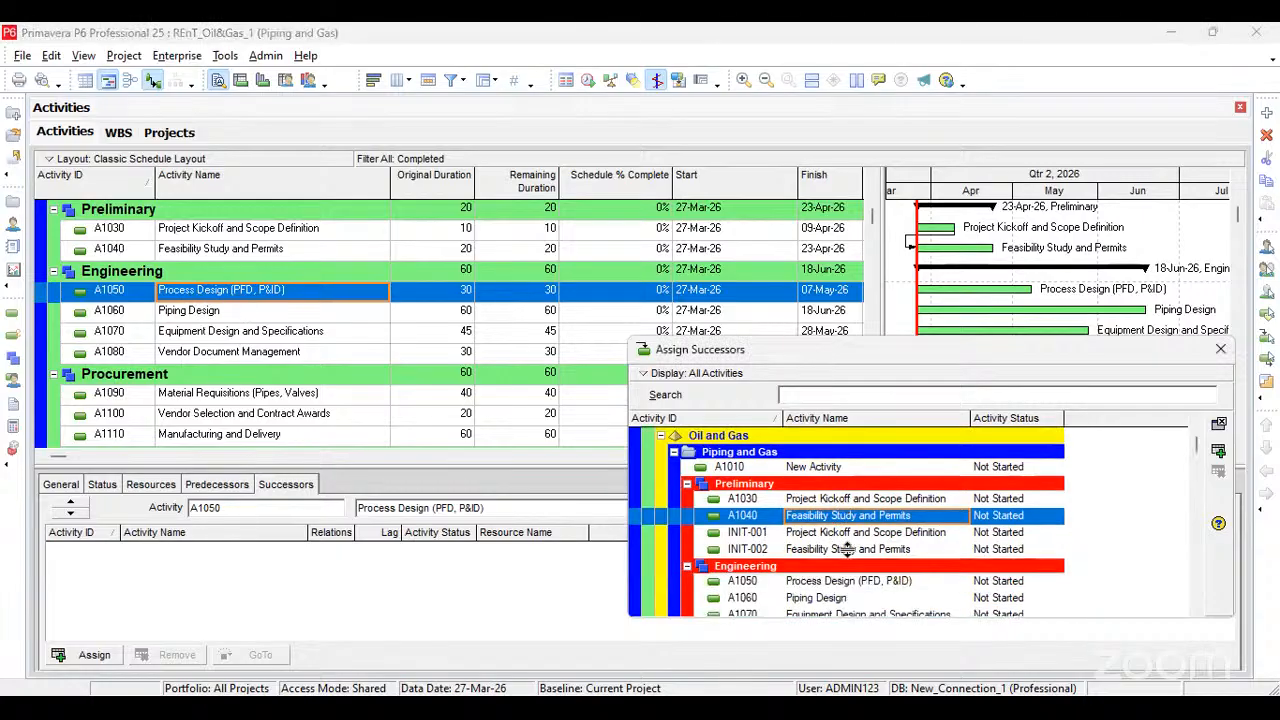
{"action": "left_click", "coordinate": [847, 548]}
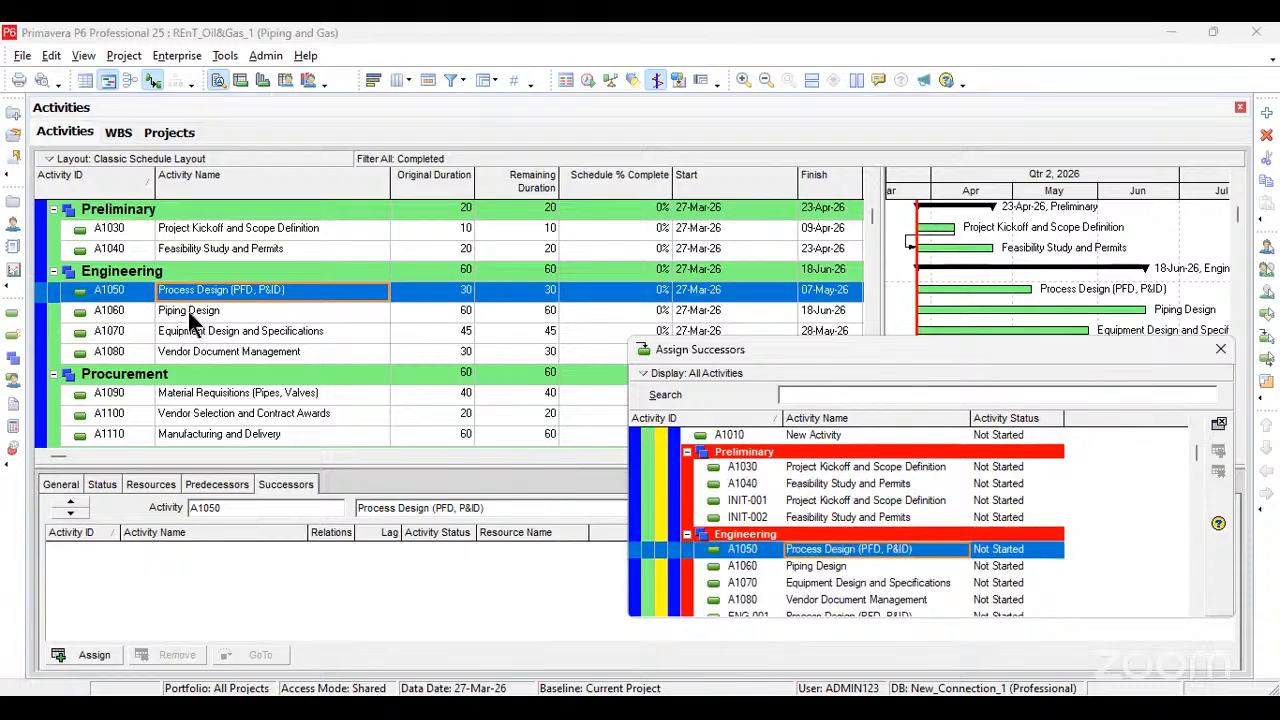
{"action": "left_click", "coordinate": [184, 312]}
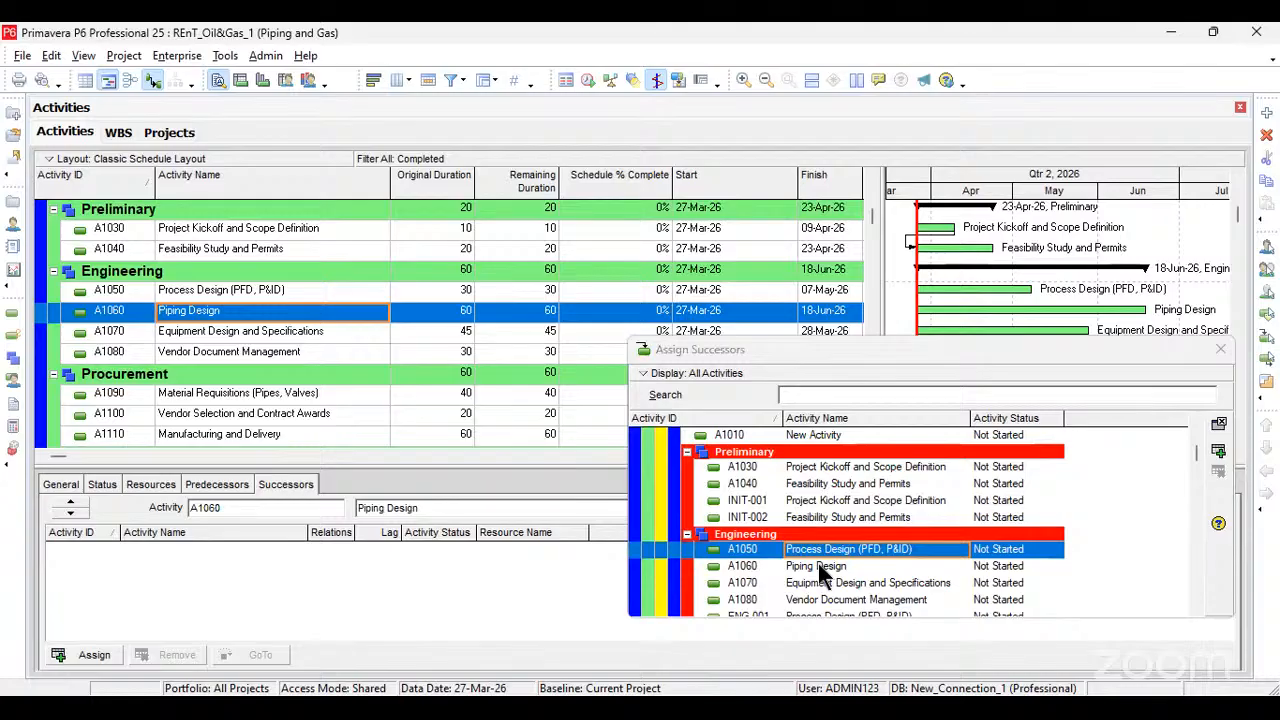
{"action": "left_click", "coordinate": [820, 566]}
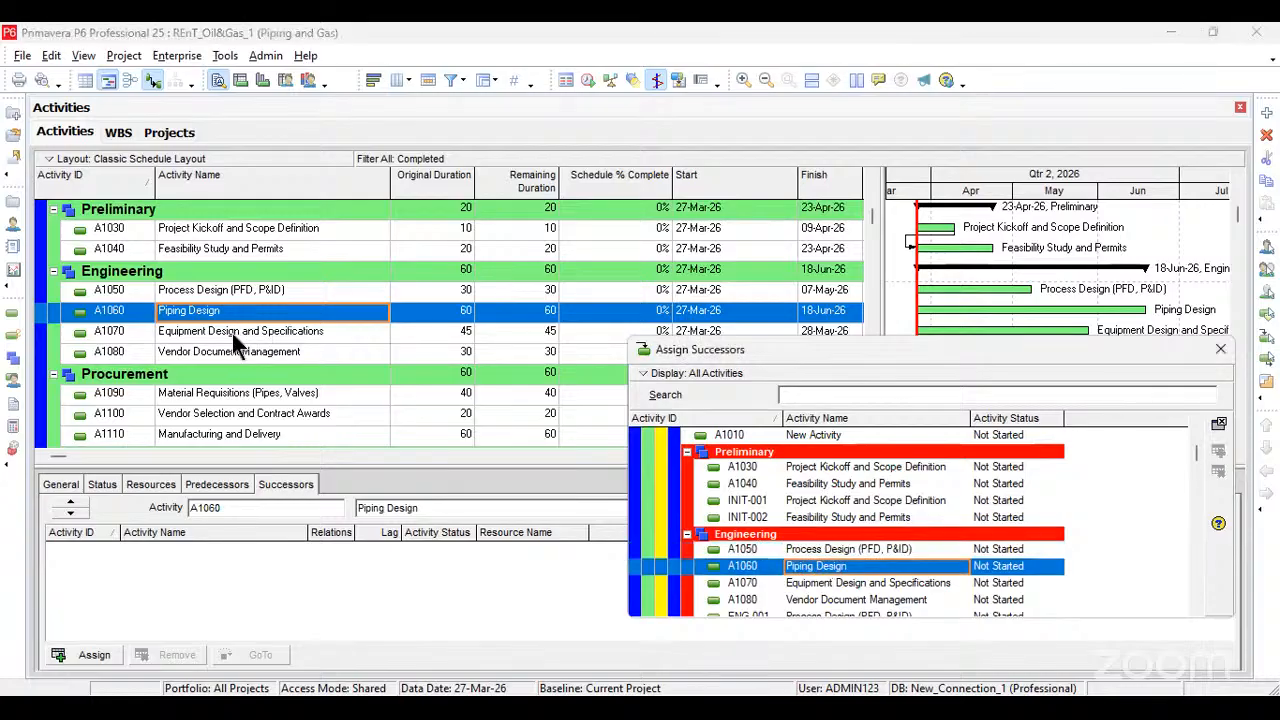
Step: Assign successors so Process Design (A1050), Piping Design (A1060), Equipment Design and Specifications (A1070) and Vendor Document Management (A1080) follow one another
{"action": "left_click", "coordinate": [226, 337]}
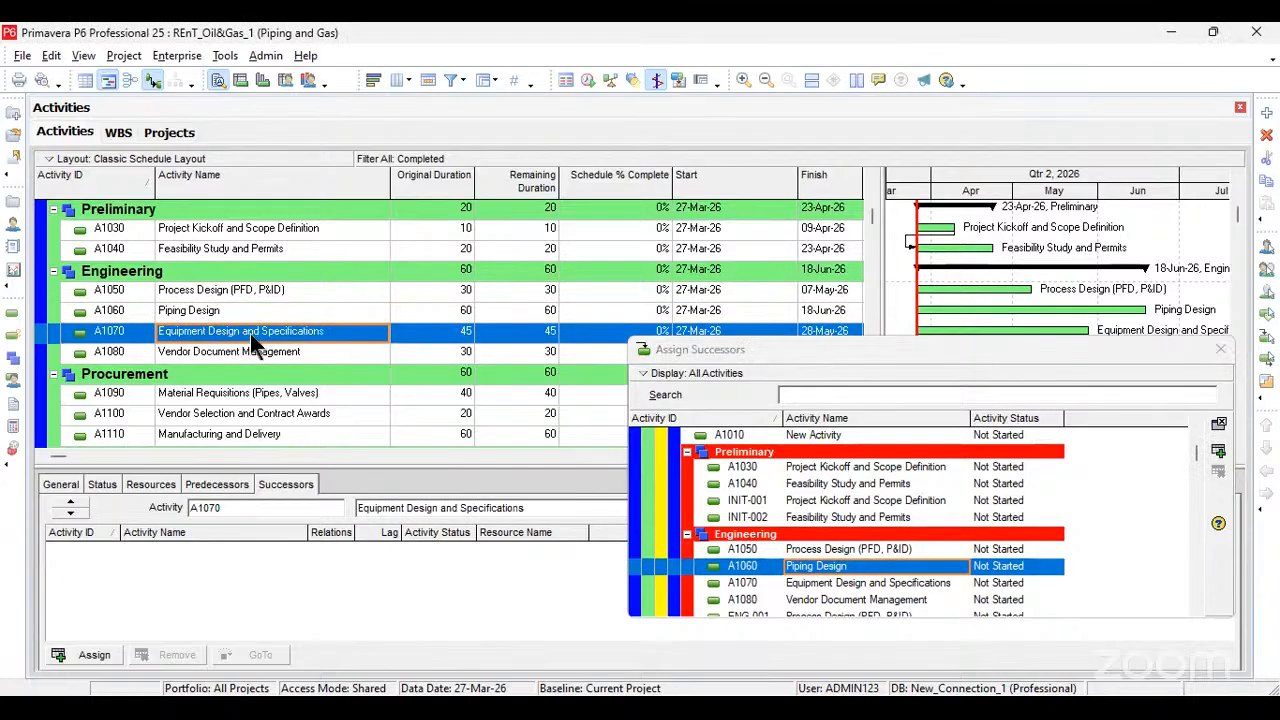
{"action": "double_click", "coordinate": [816, 600]}
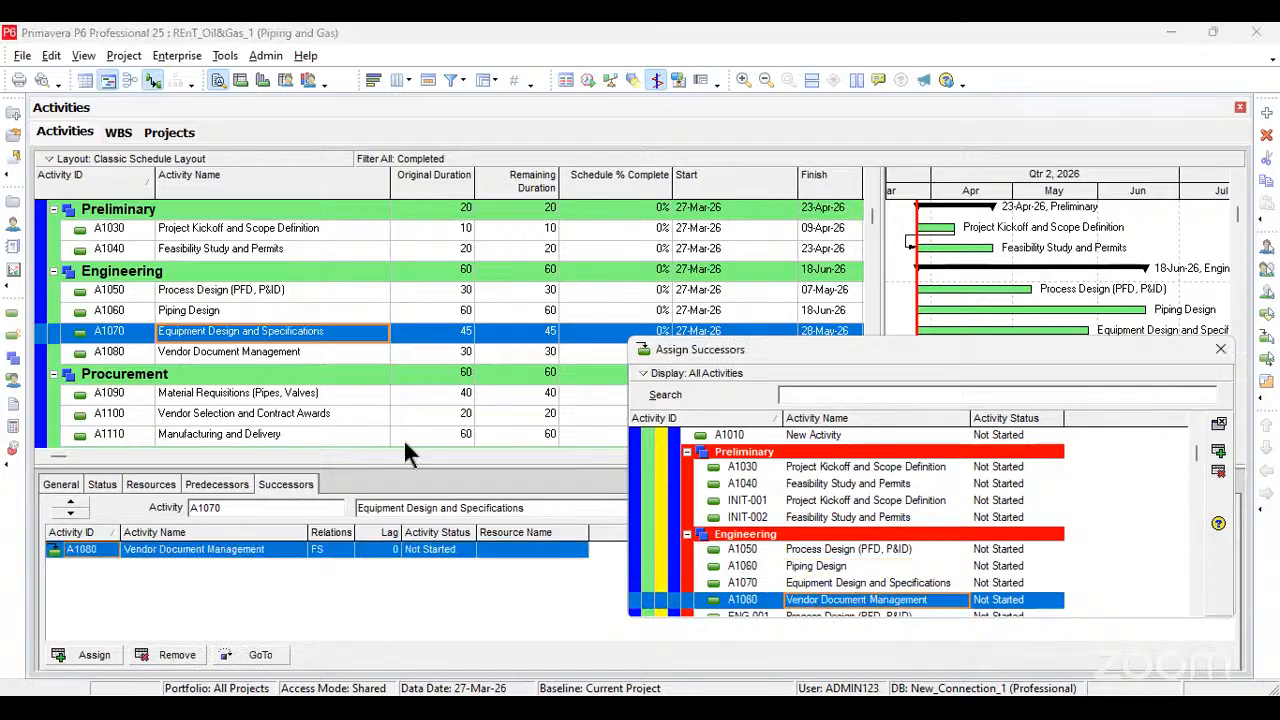
{"action": "left_click", "coordinate": [199, 295]}
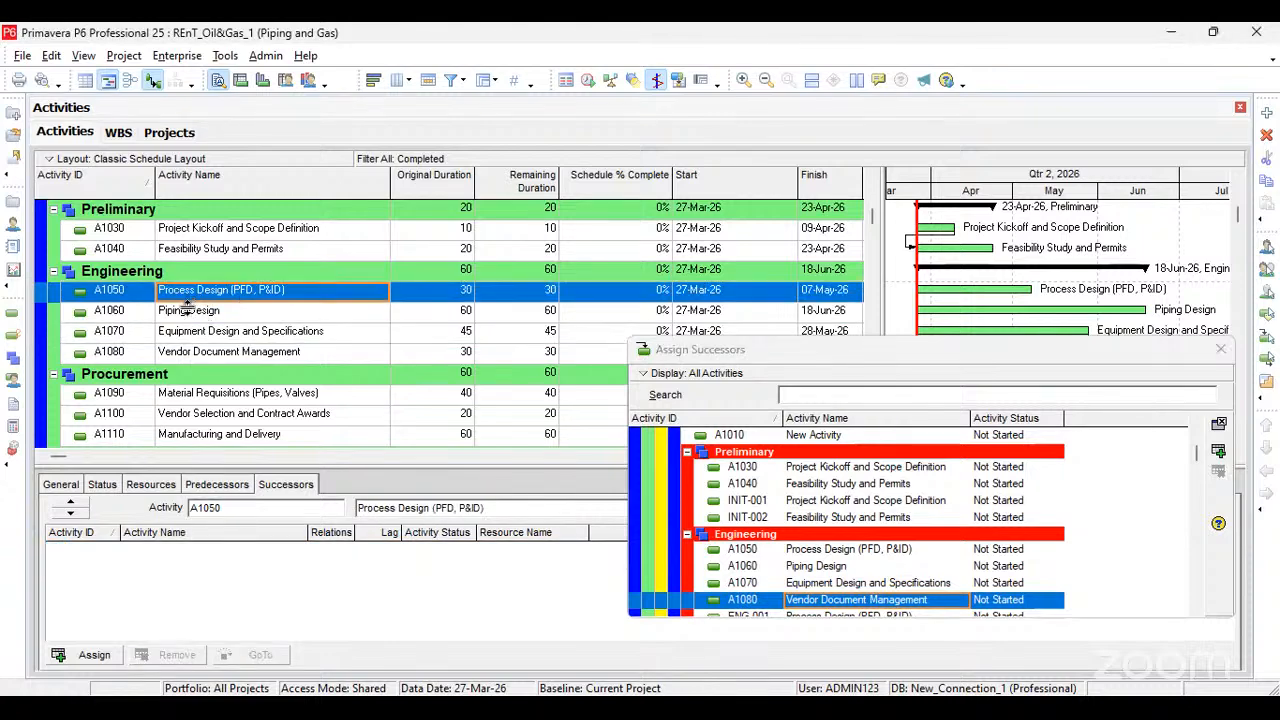
{"action": "double_click", "coordinate": [814, 566]}
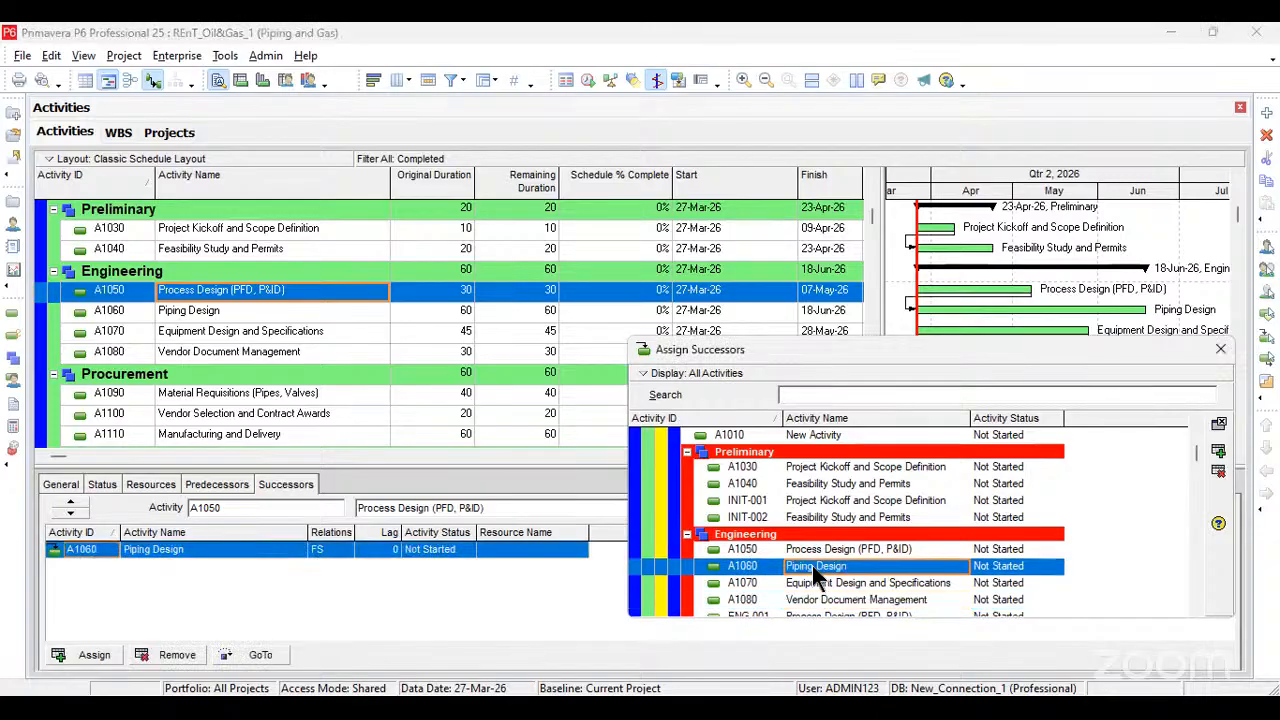
{"action": "left_click", "coordinate": [205, 314]}
{"action": "double_click", "coordinate": [884, 586]}
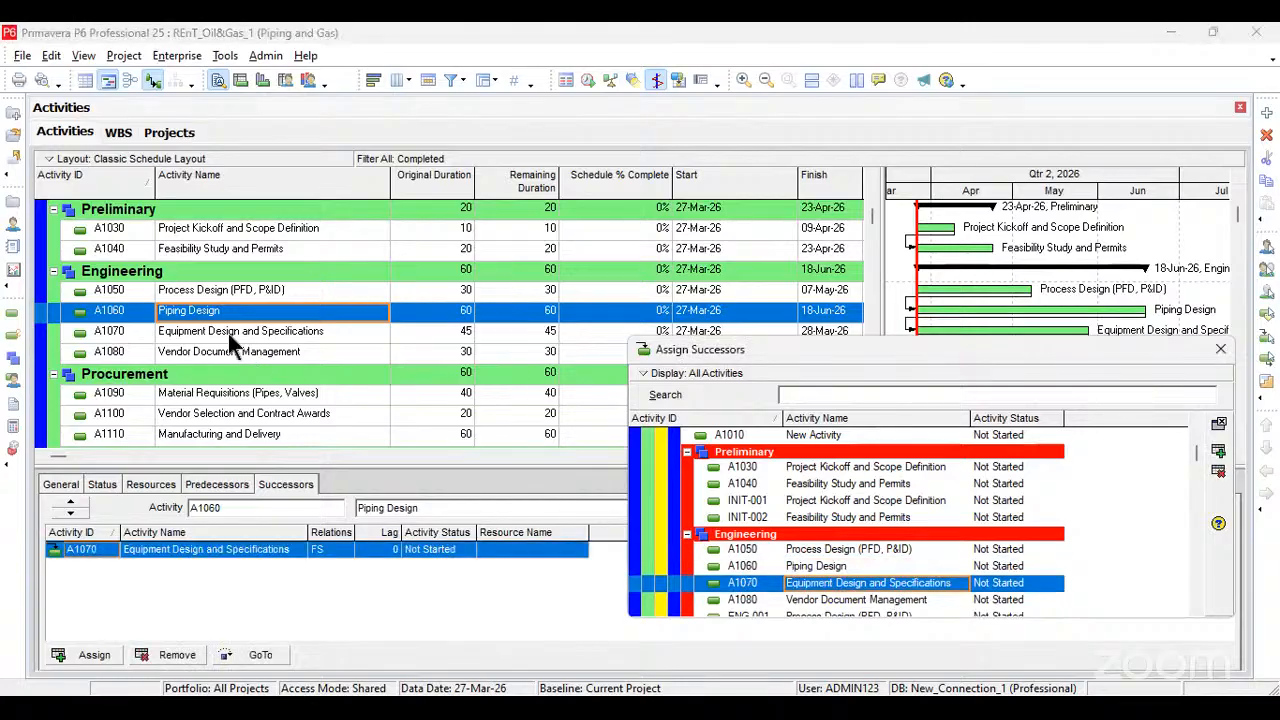
{"action": "left_click", "coordinate": [228, 340]}
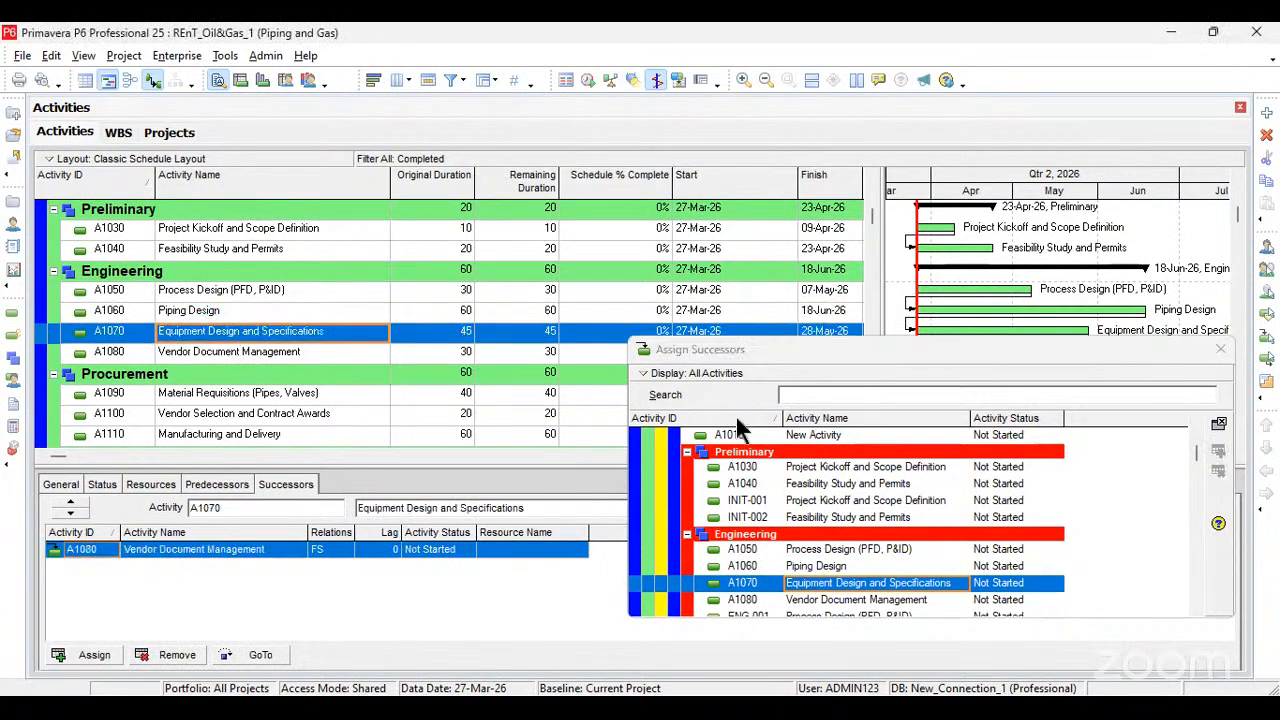
Step: Close the successor assignment list and schedule the Piping and Gas project using its own data date
{"action": "left_click_drag", "start_coordinate": [889, 354], "coordinate": [405, 300]}
{"action": "left_click", "coordinate": [736, 296]}
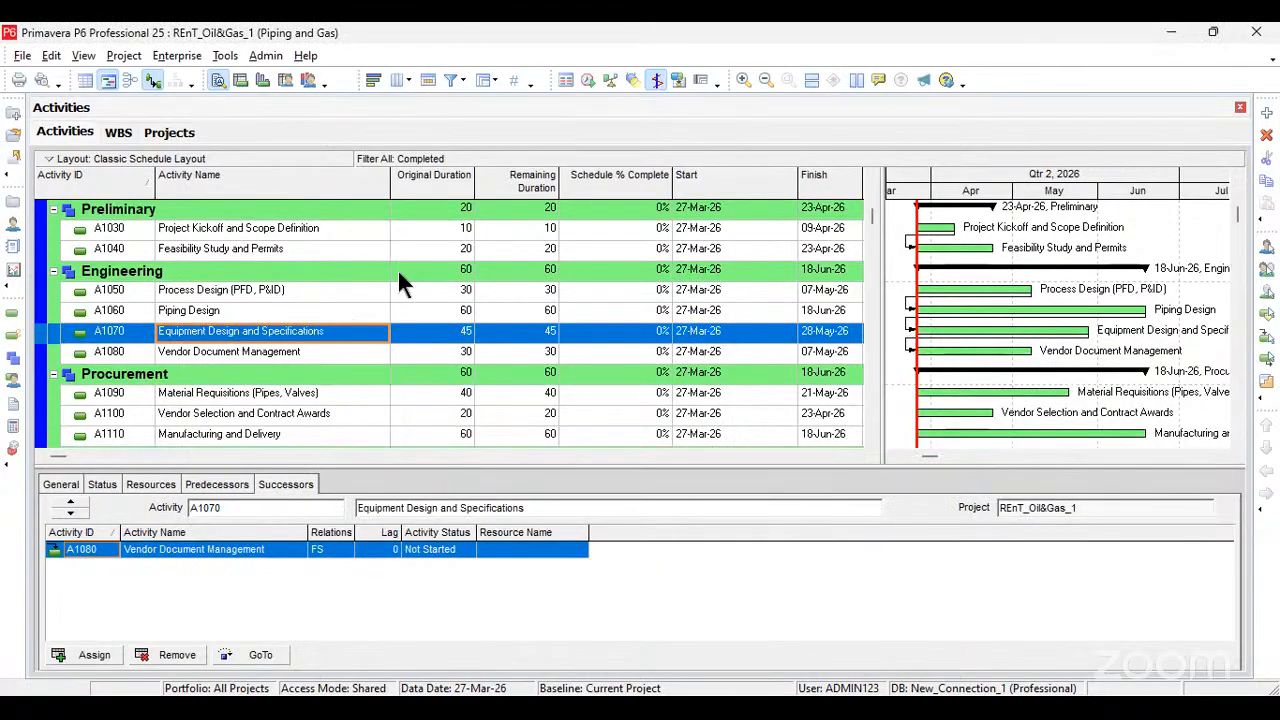
{"action": "scroll", "coordinate": [200, 290], "scroll_direction": "up", "scroll_amount": 1}
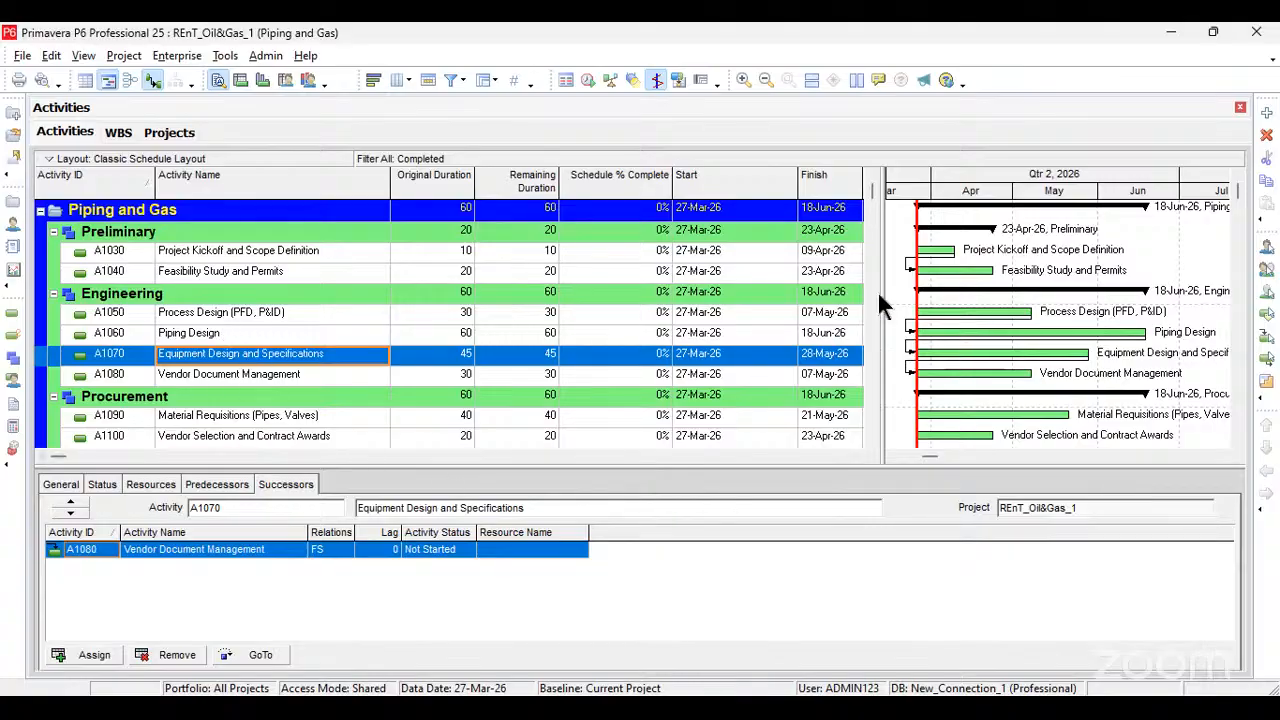
{"action": "left_click_drag", "start_coordinate": [880, 300], "coordinate": [937, 277]}
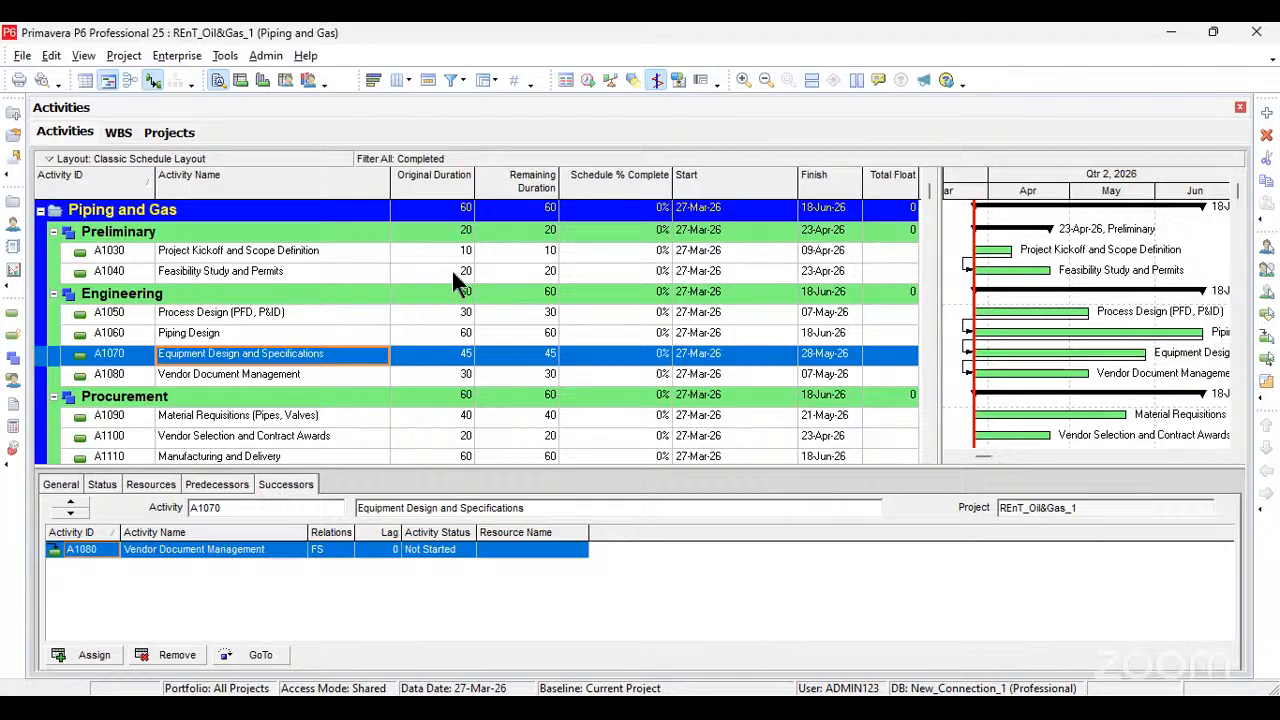
{"action": "left_click", "coordinate": [588, 79]}
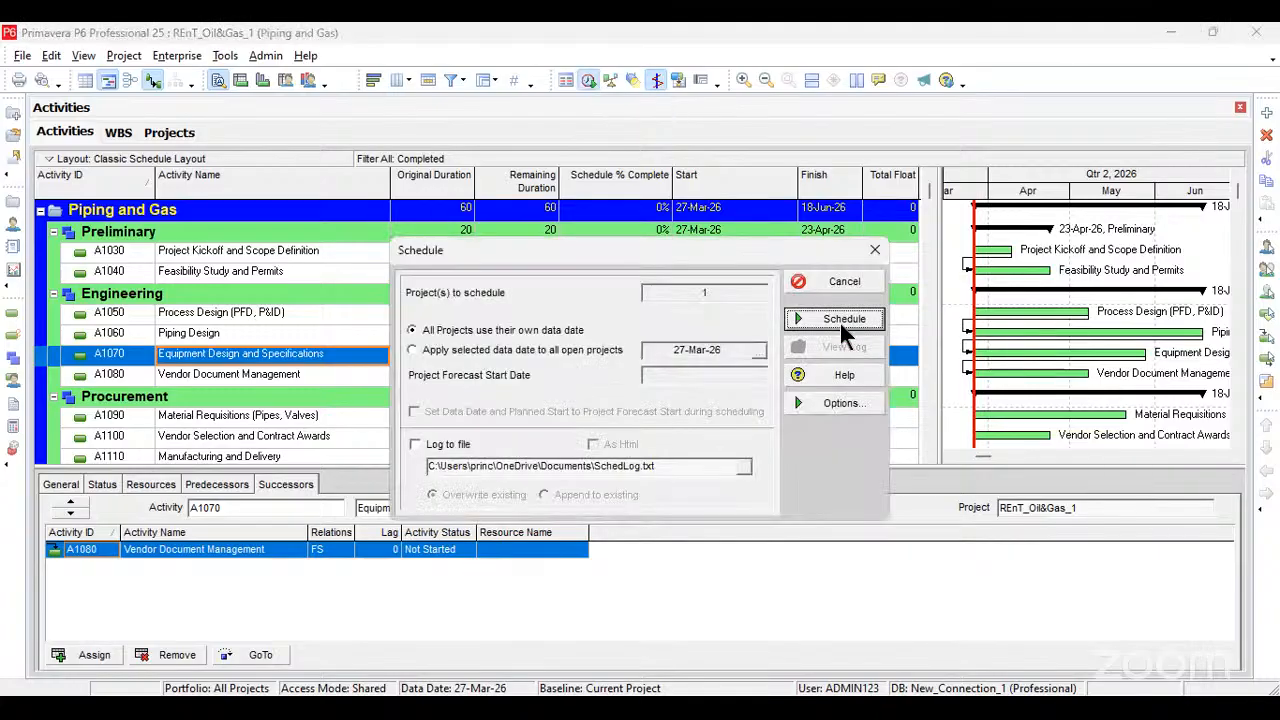
{"action": "left_click", "coordinate": [843, 322]}
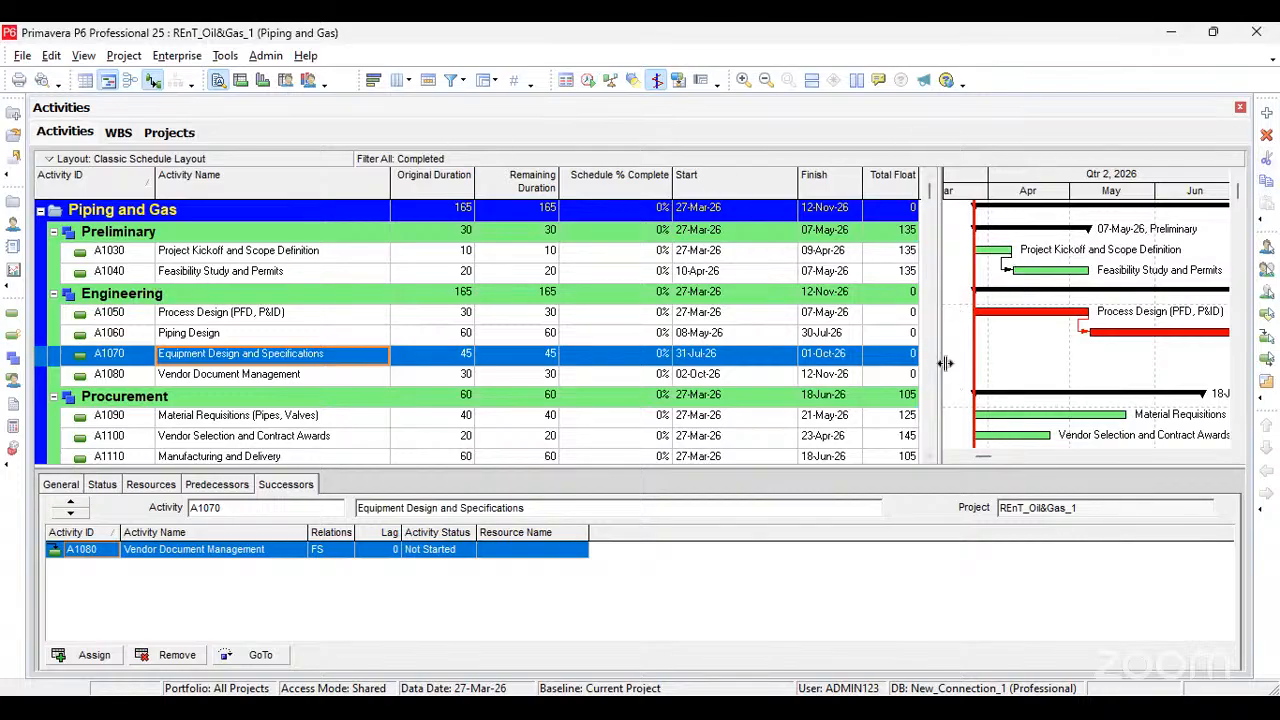
Step: Assign Process Design (PFD, P&ID) (A1050) as the successor of Feasibility Study and Permits (A1040)
{"action": "left_click_drag", "start_coordinate": [349, 349], "coordinate": [250, 358]}
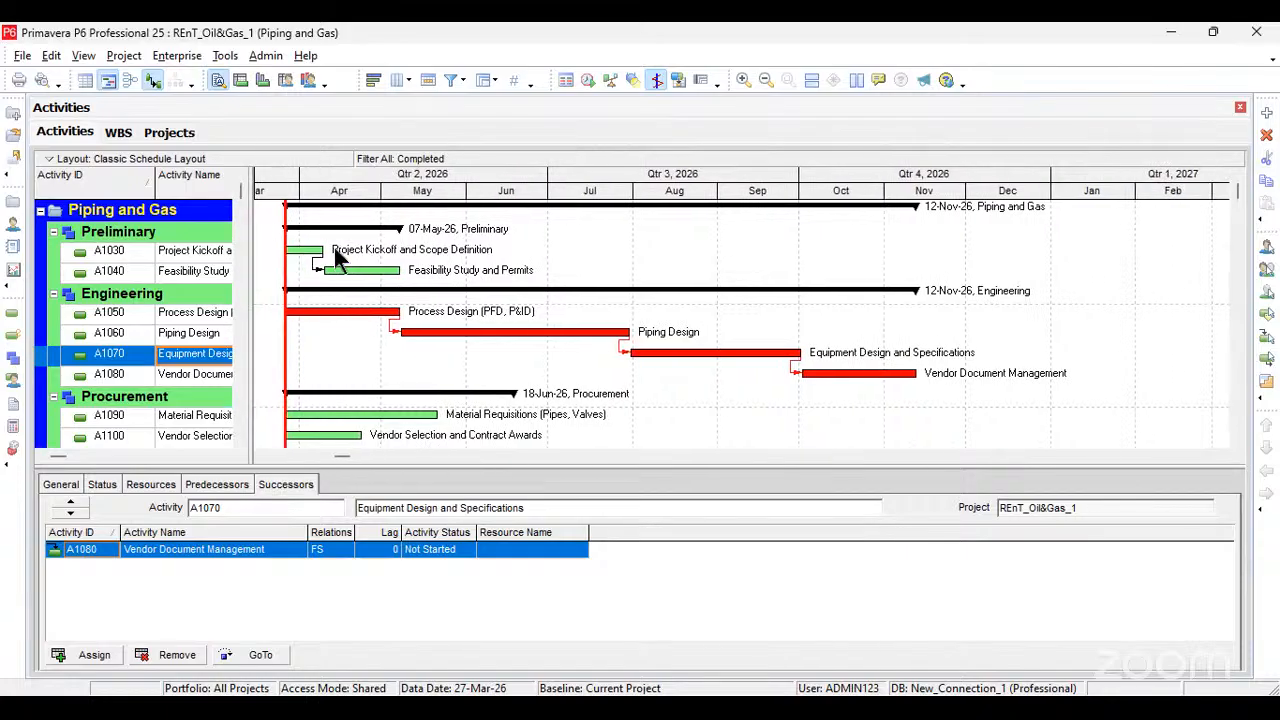
{"action": "left_click", "coordinate": [305, 252]}
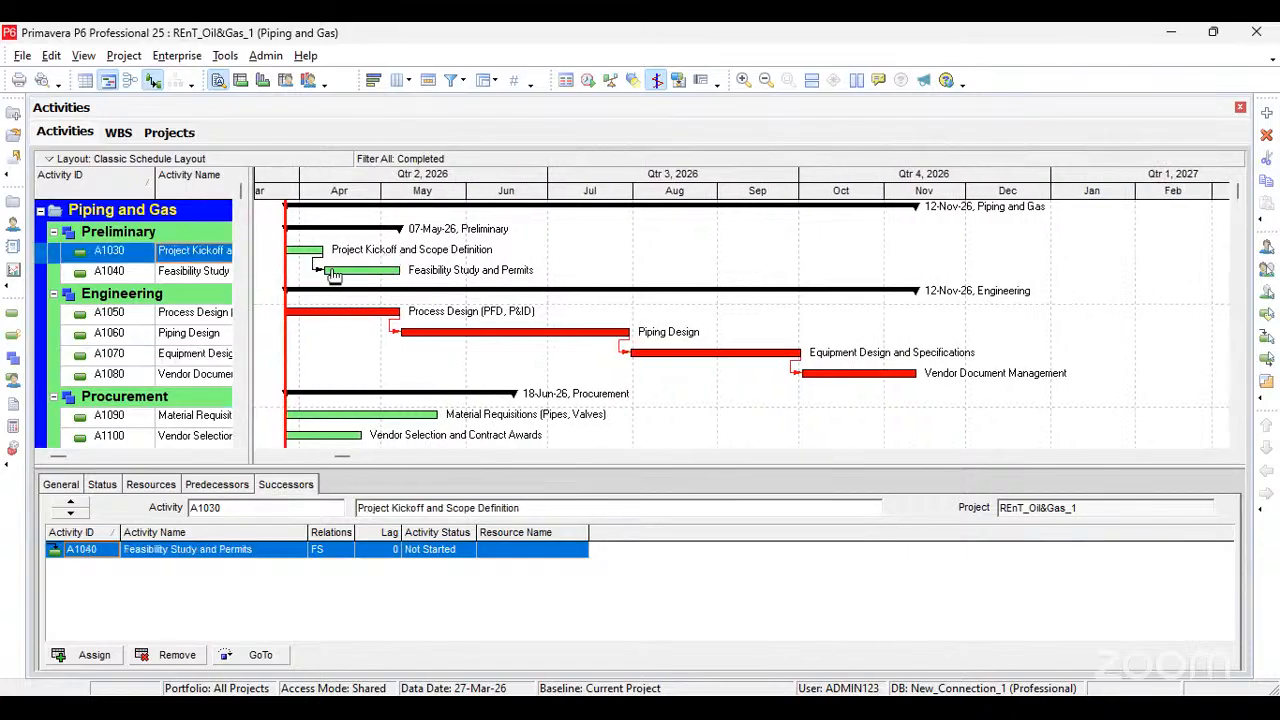
{"action": "left_click", "coordinate": [440, 279]}
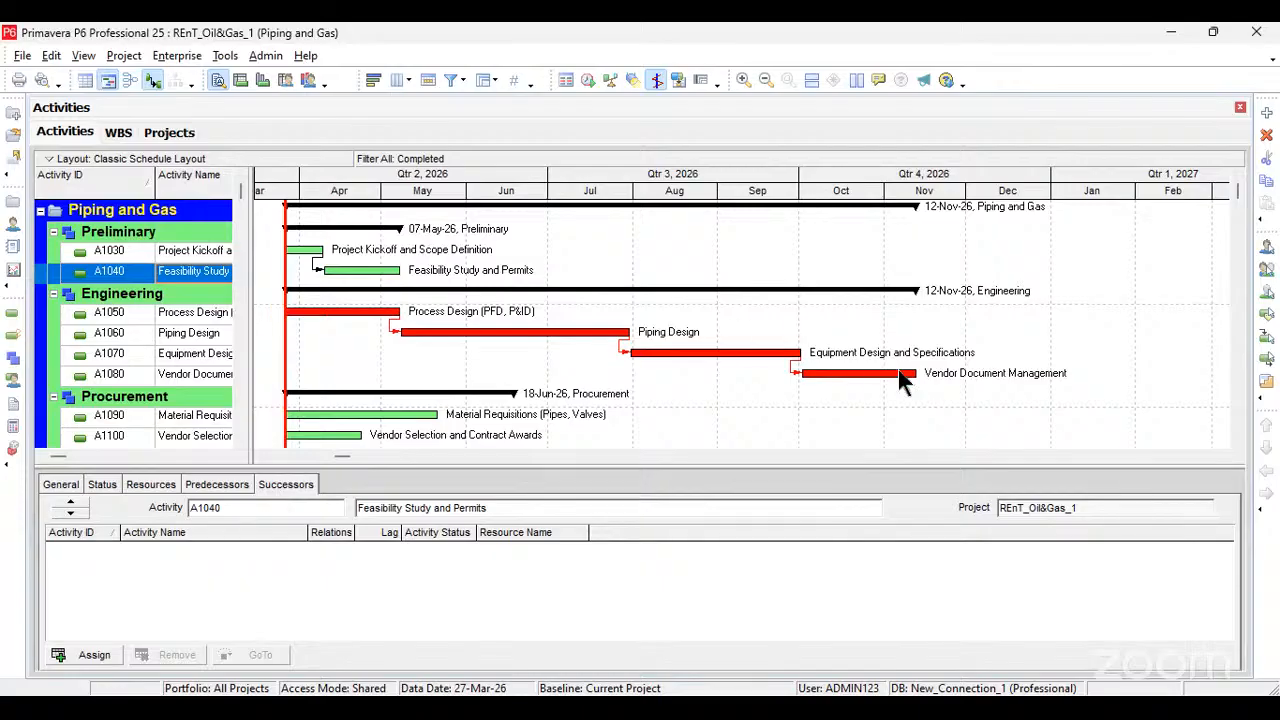
{"action": "left_click_drag", "start_coordinate": [252, 253], "coordinate": [777, 264]}
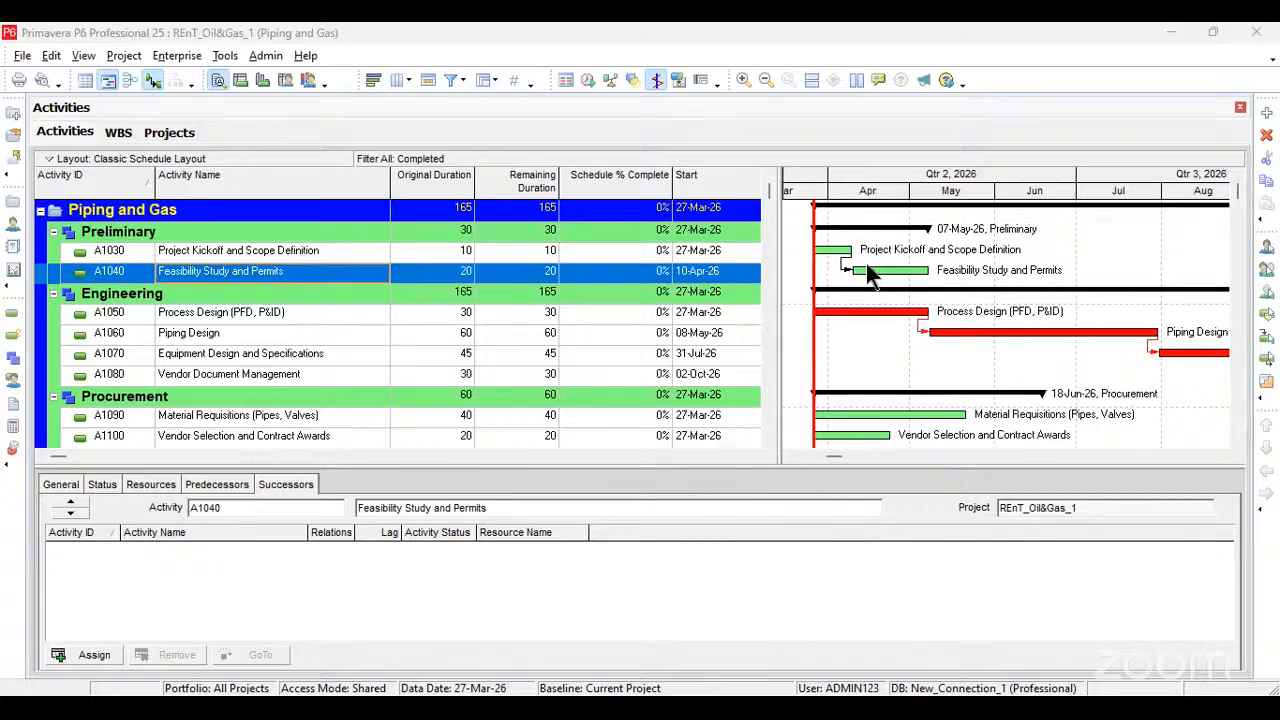
{"action": "left_click", "coordinate": [201, 598]}
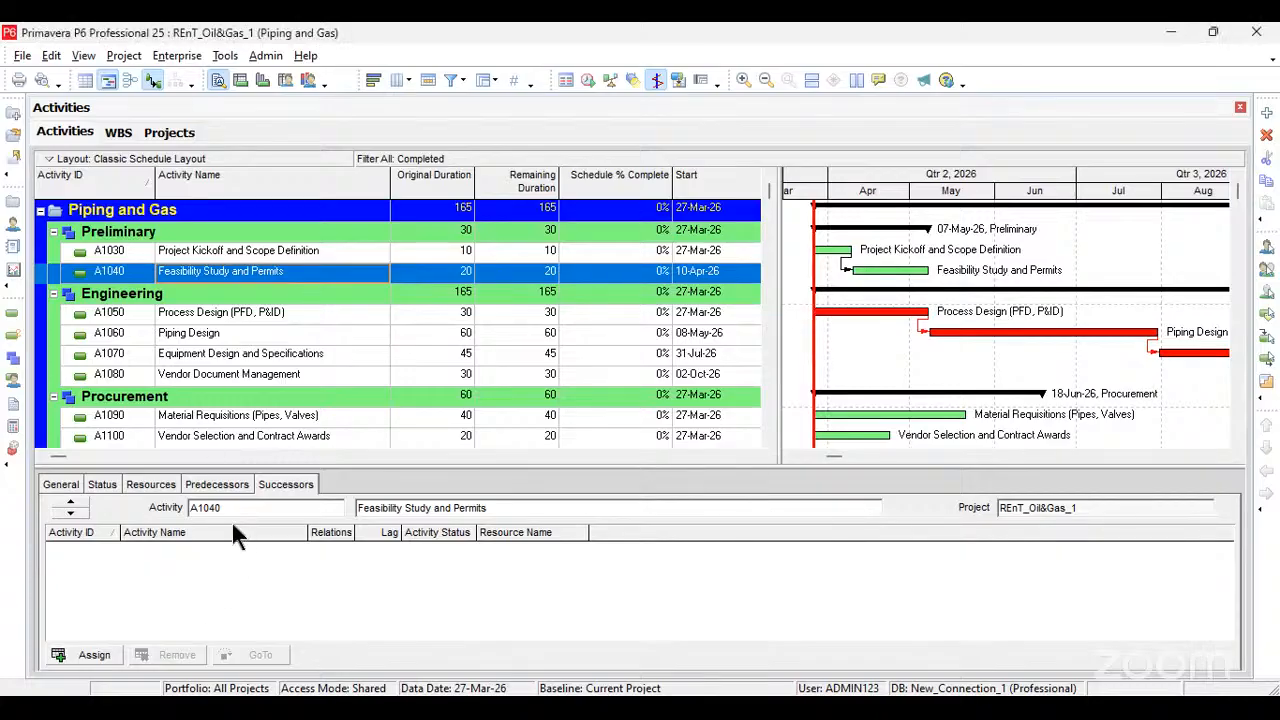
{"action": "left_click", "coordinate": [123, 654]}
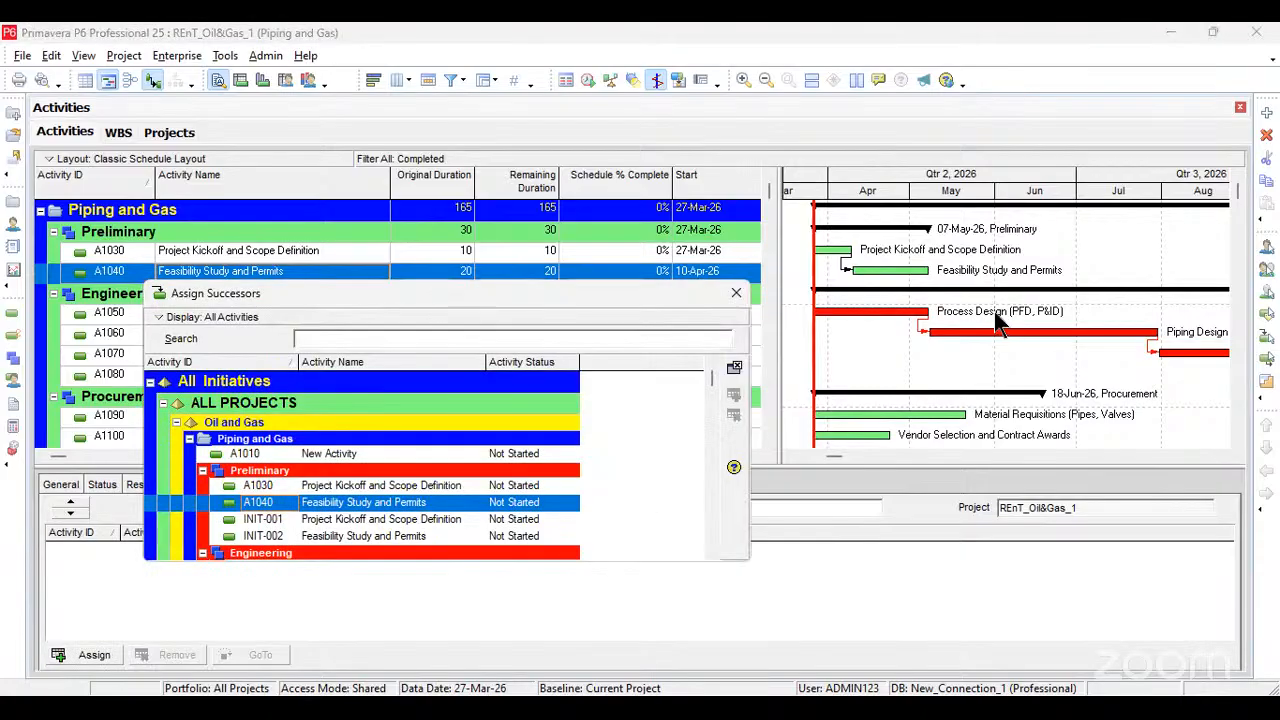
{"action": "left_click_drag", "start_coordinate": [446, 293], "coordinate": [883, 357]}
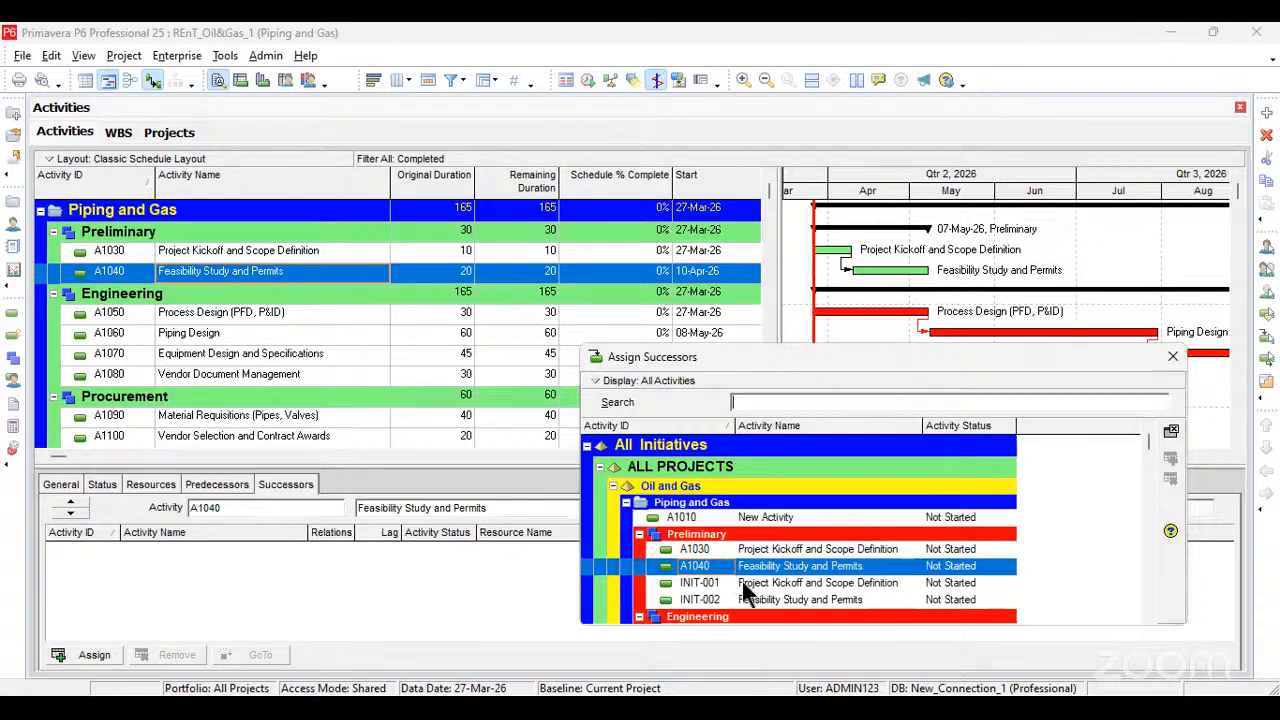
{"action": "scroll", "coordinate": [782, 588], "scroll_direction": "down", "scroll_amount": 1}
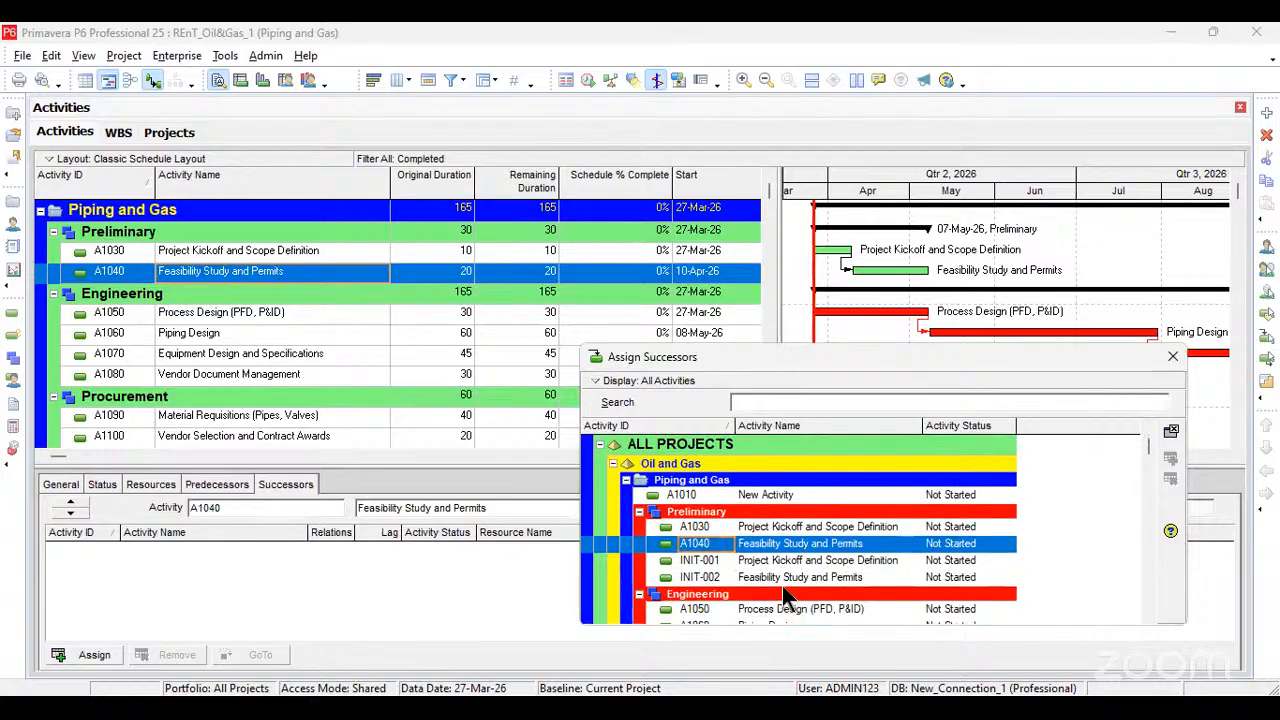
{"action": "scroll", "coordinate": [782, 588], "scroll_direction": "down", "scroll_amount": 1}
{"action": "double_click", "coordinate": [782, 588]}
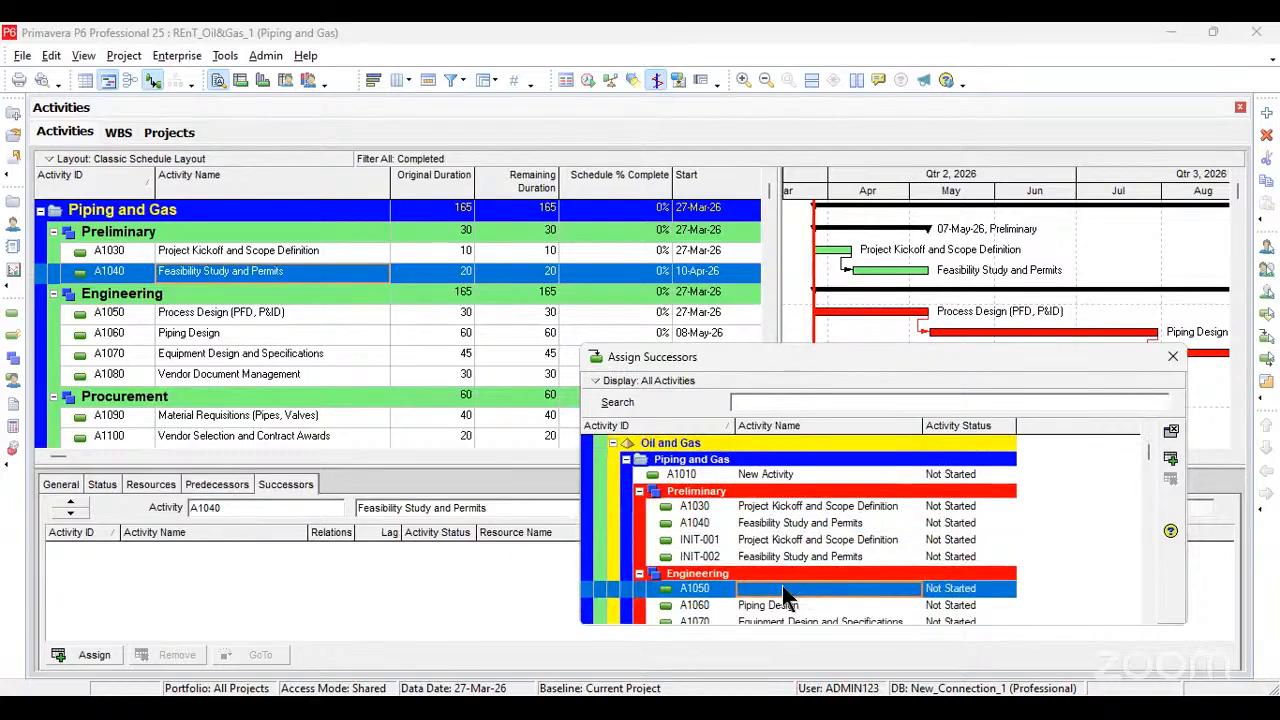
{"action": "left_click", "coordinate": [1173, 357]}
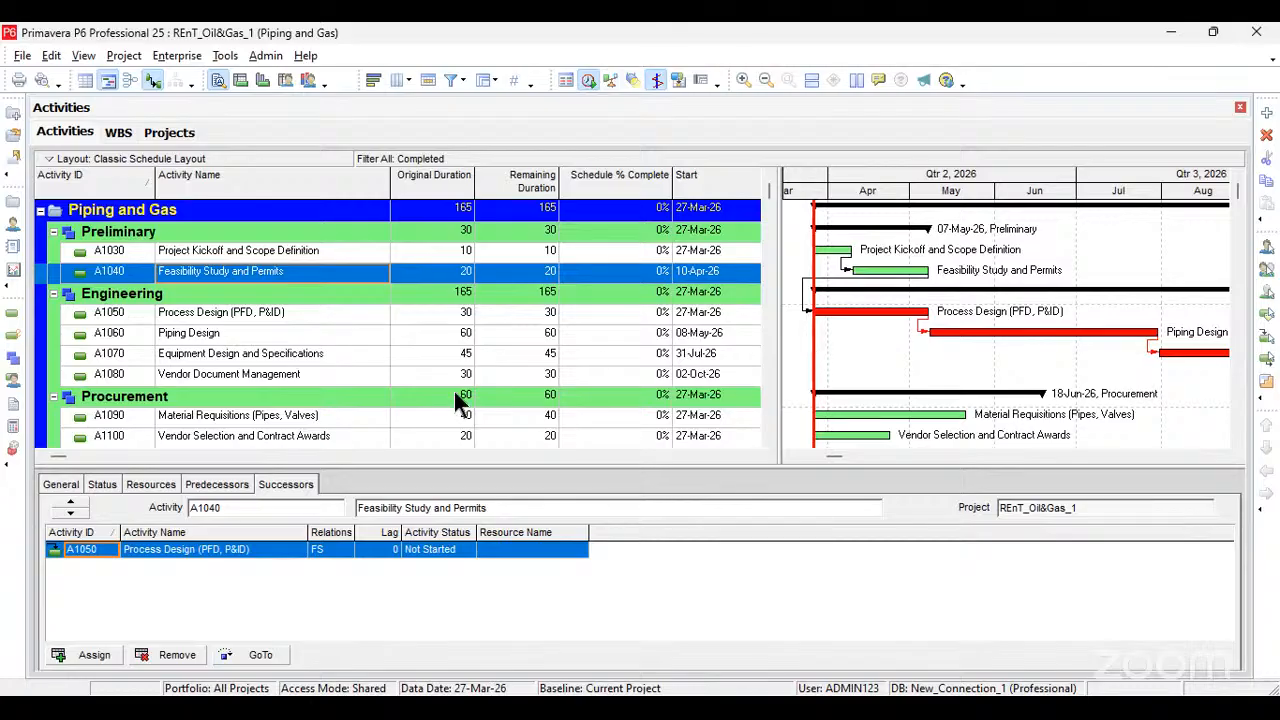
Step: Reschedule the project and examine the linked Preliminary and Engineering bars in the Gantt chart through Qtr 4, 2026
{"action": "key", "text": "F9"}
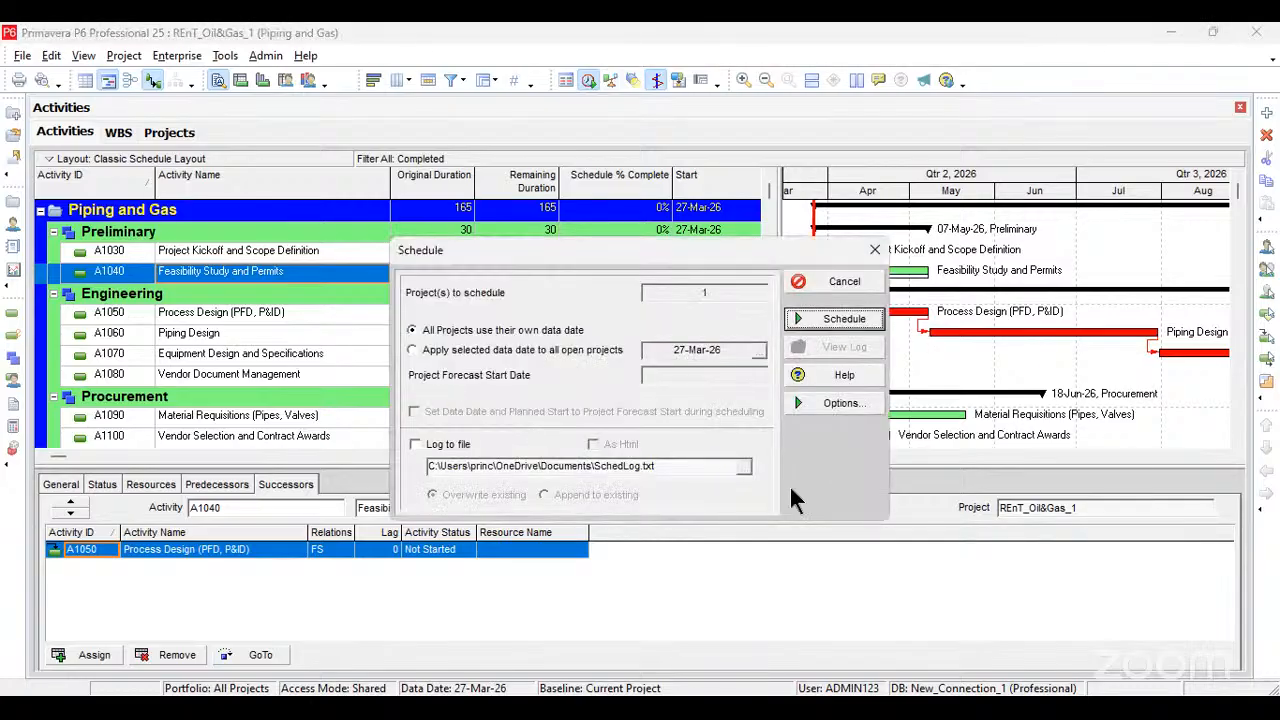
{"action": "key", "text": "Return"}
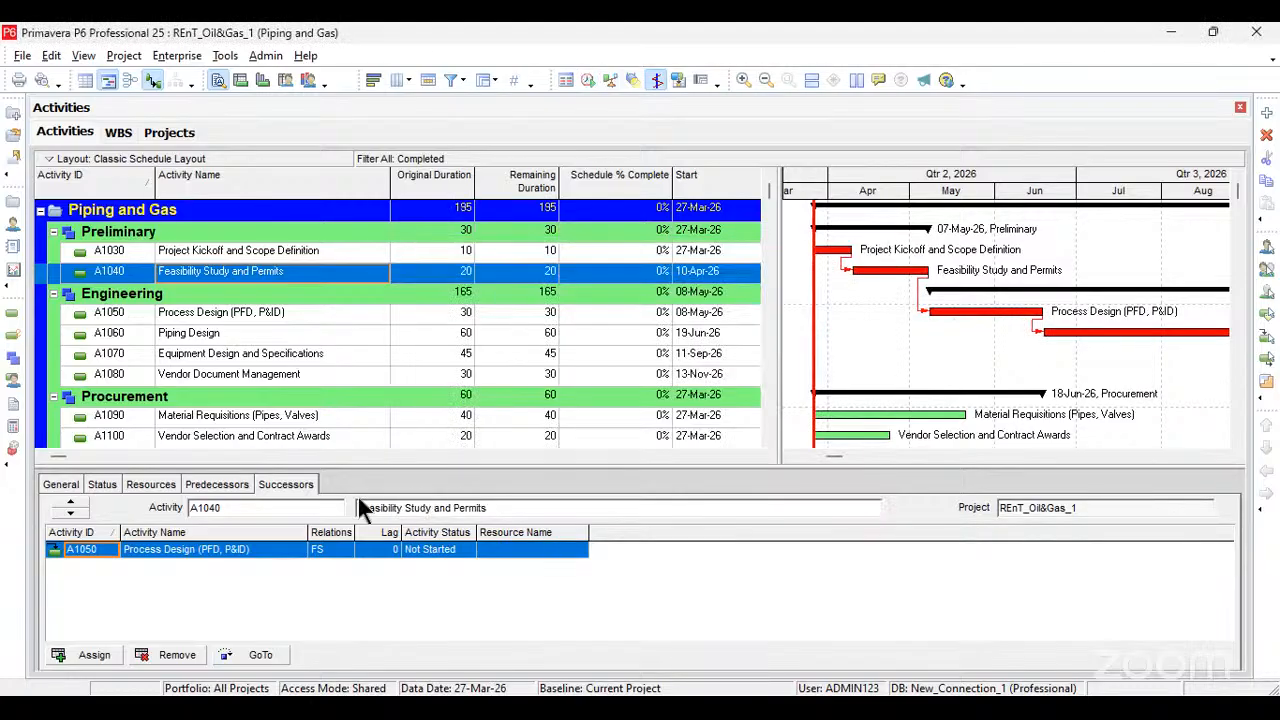
{"action": "left_click", "coordinate": [1218, 459]}
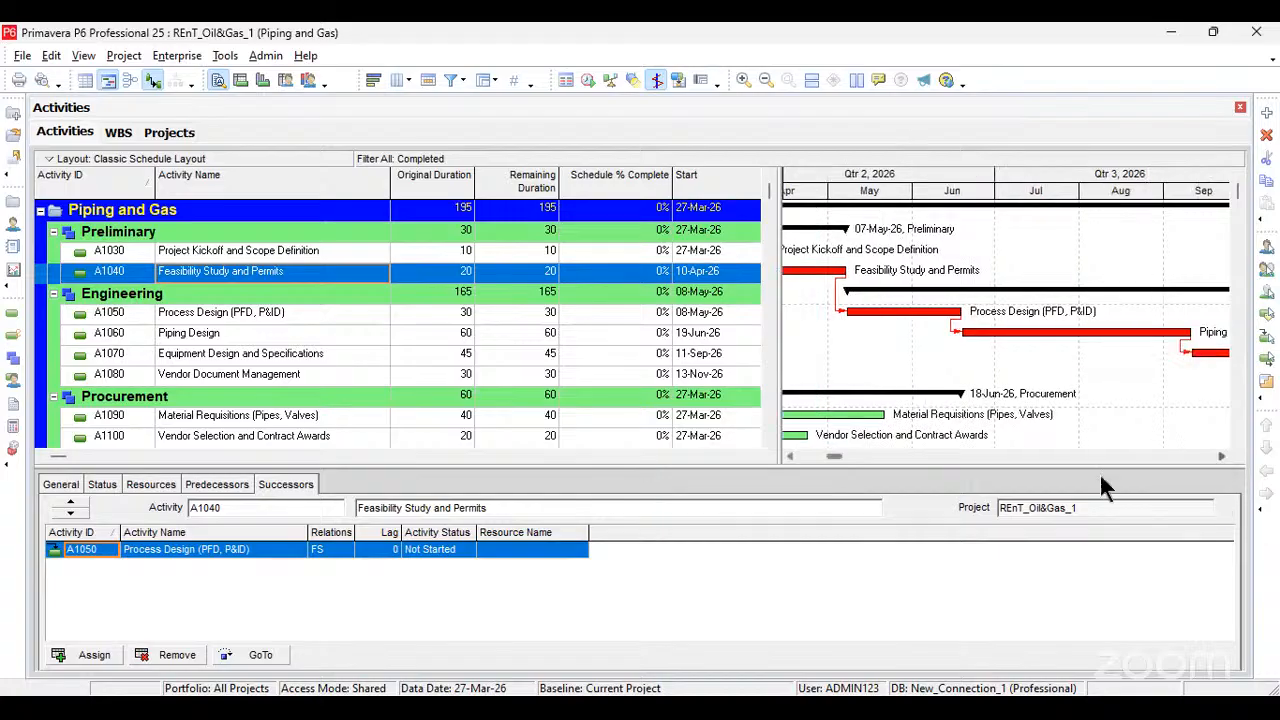
{"action": "left_click_drag", "start_coordinate": [775, 314], "coordinate": [293, 284]}
{"action": "left_click", "coordinate": [304, 456]}
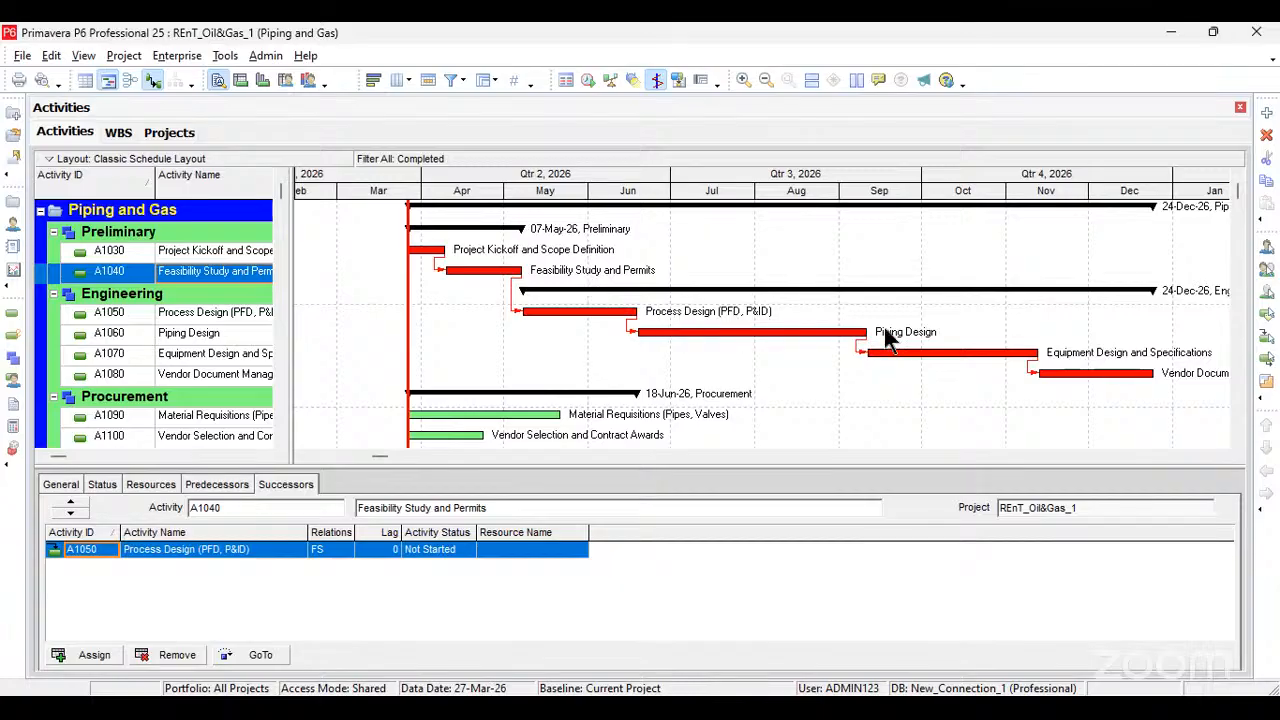
{"action": "left_click", "coordinate": [1226, 458]}
{"action": "left_click", "coordinate": [1226, 458]}
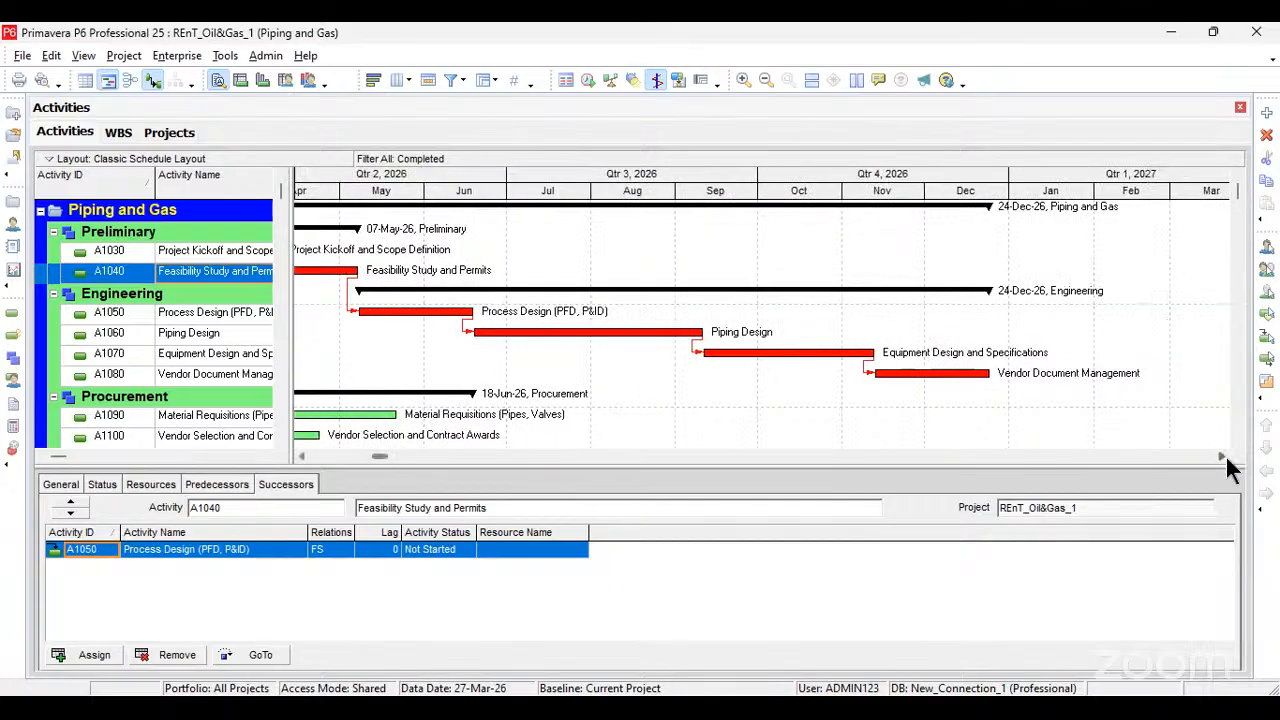
{"action": "left_click", "coordinate": [1226, 458]}
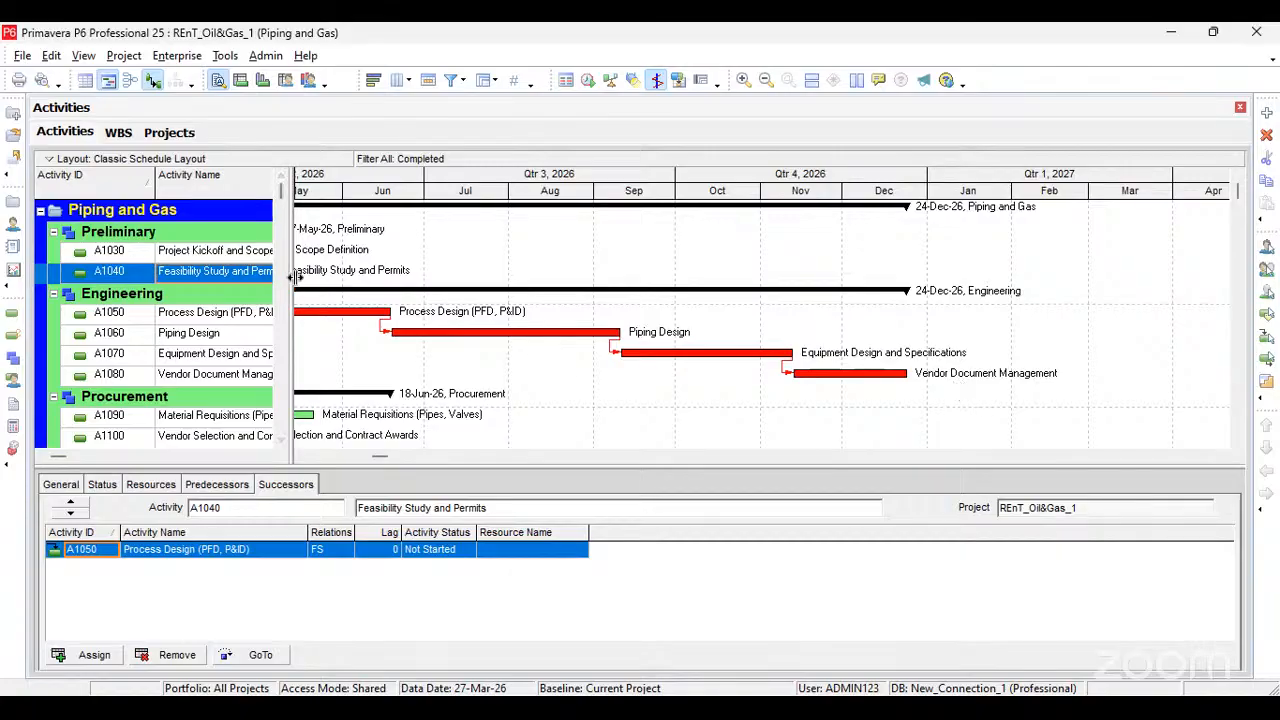
Step: Compare the start and finish dates of the linked Preliminary and Engineering activities from A1030 to A1060 in the activity table
{"action": "left_click_drag", "start_coordinate": [293, 277], "coordinate": [947, 316]}
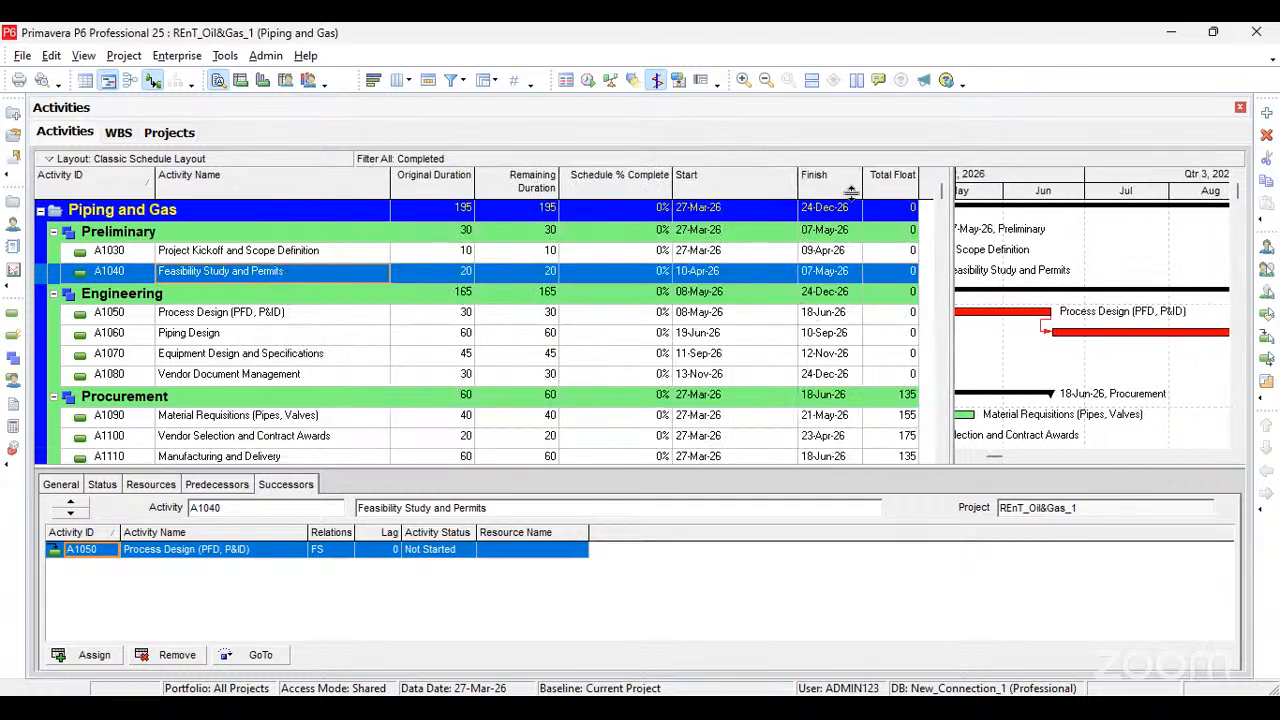
{"action": "left_click", "coordinate": [822, 252]}
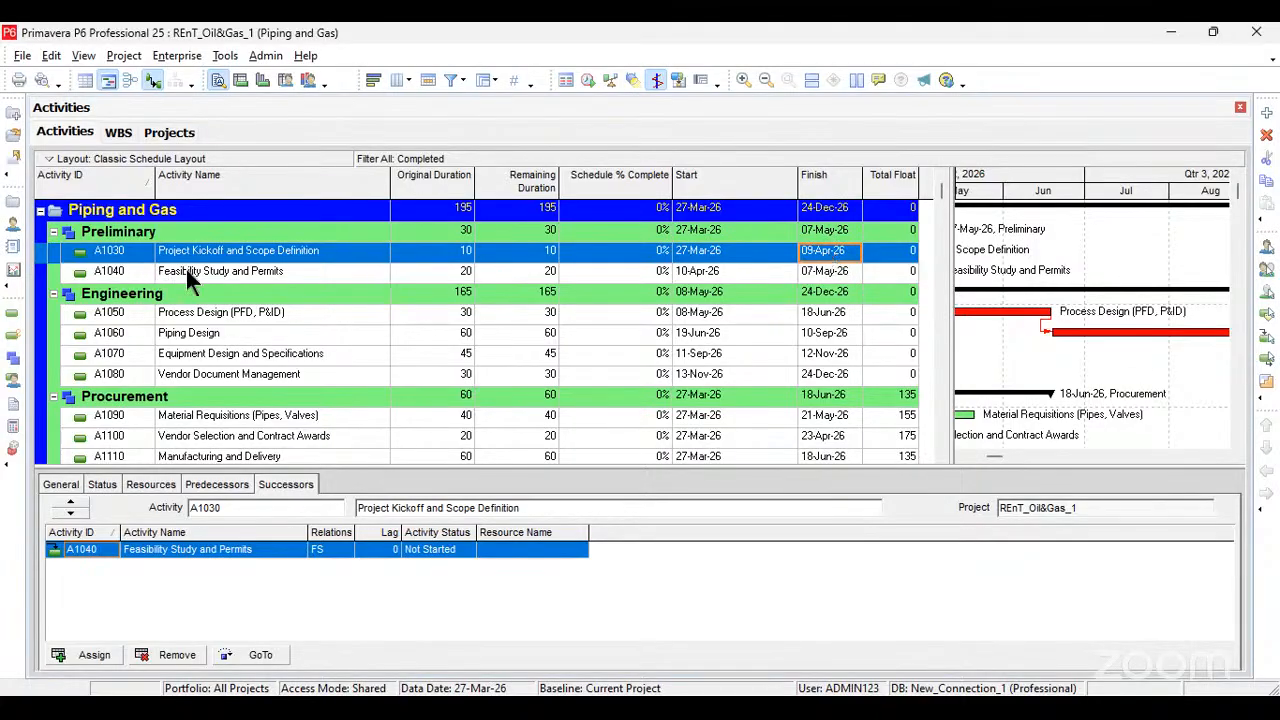
{"action": "left_click", "coordinate": [637, 277]}
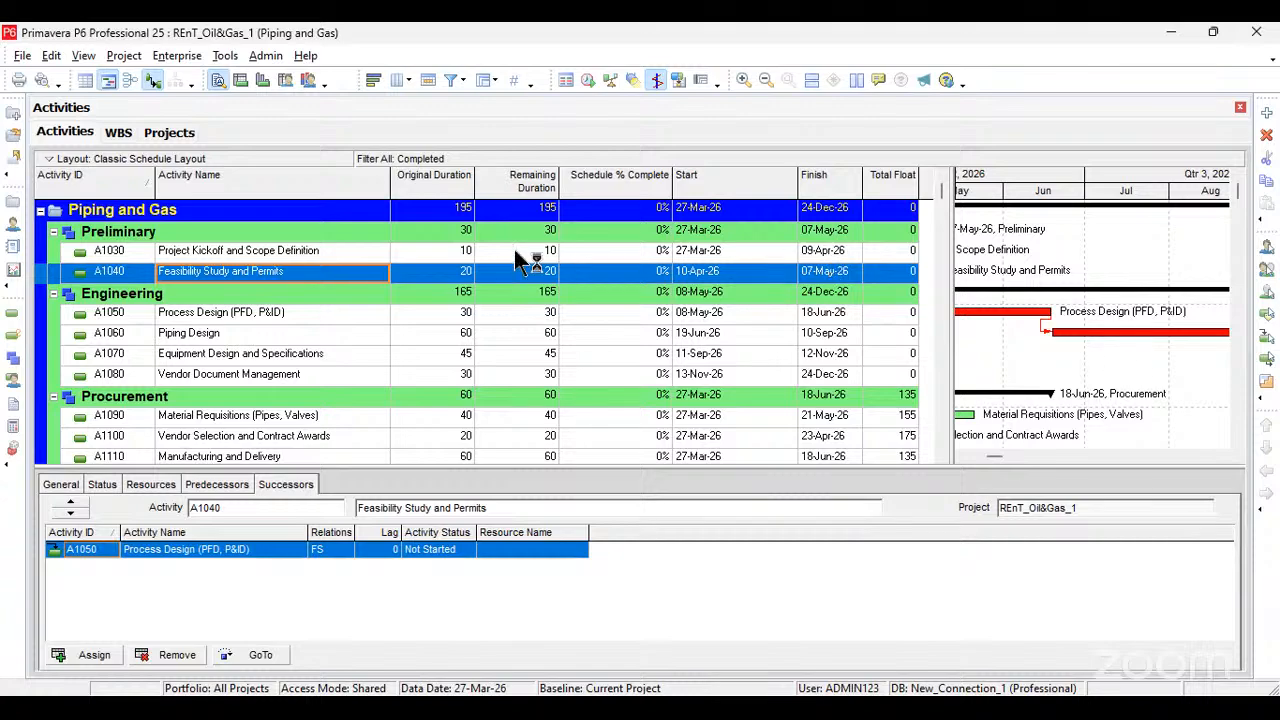
{"action": "left_click", "coordinate": [484, 254]}
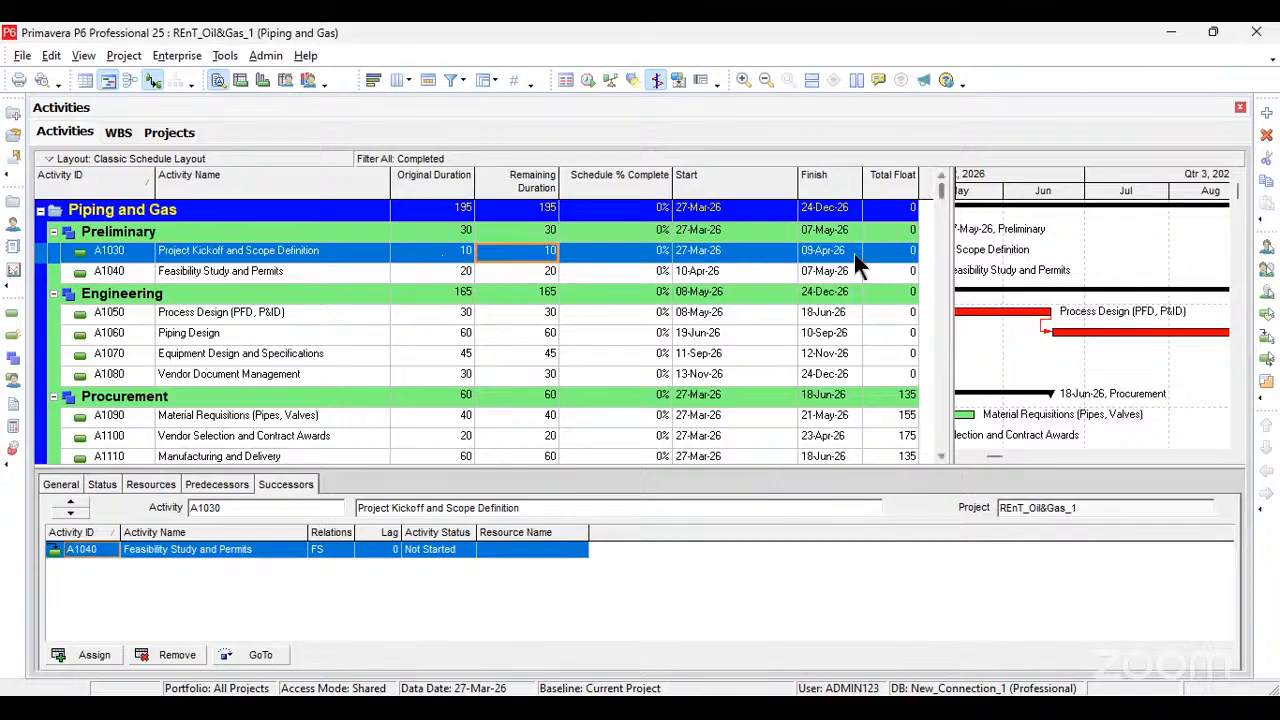
{"action": "left_click_drag", "start_coordinate": [946, 262], "coordinate": [1068, 270]}
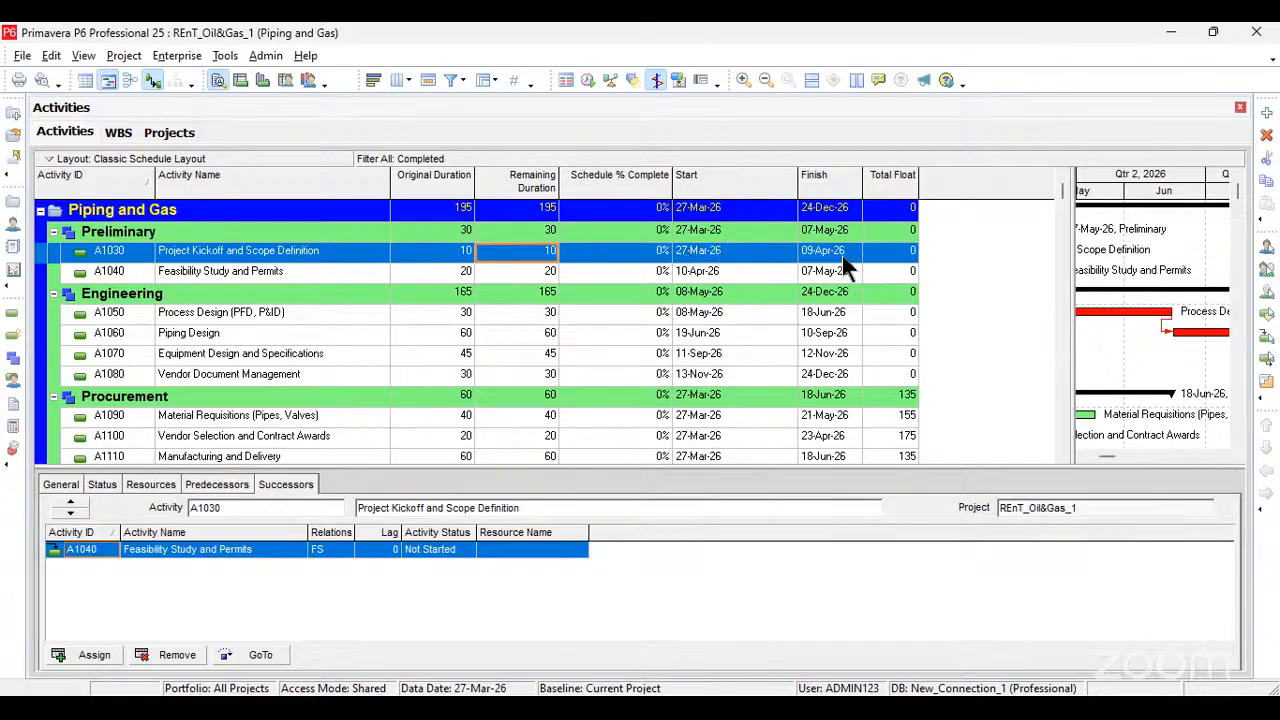
{"action": "left_click", "coordinate": [782, 272]}
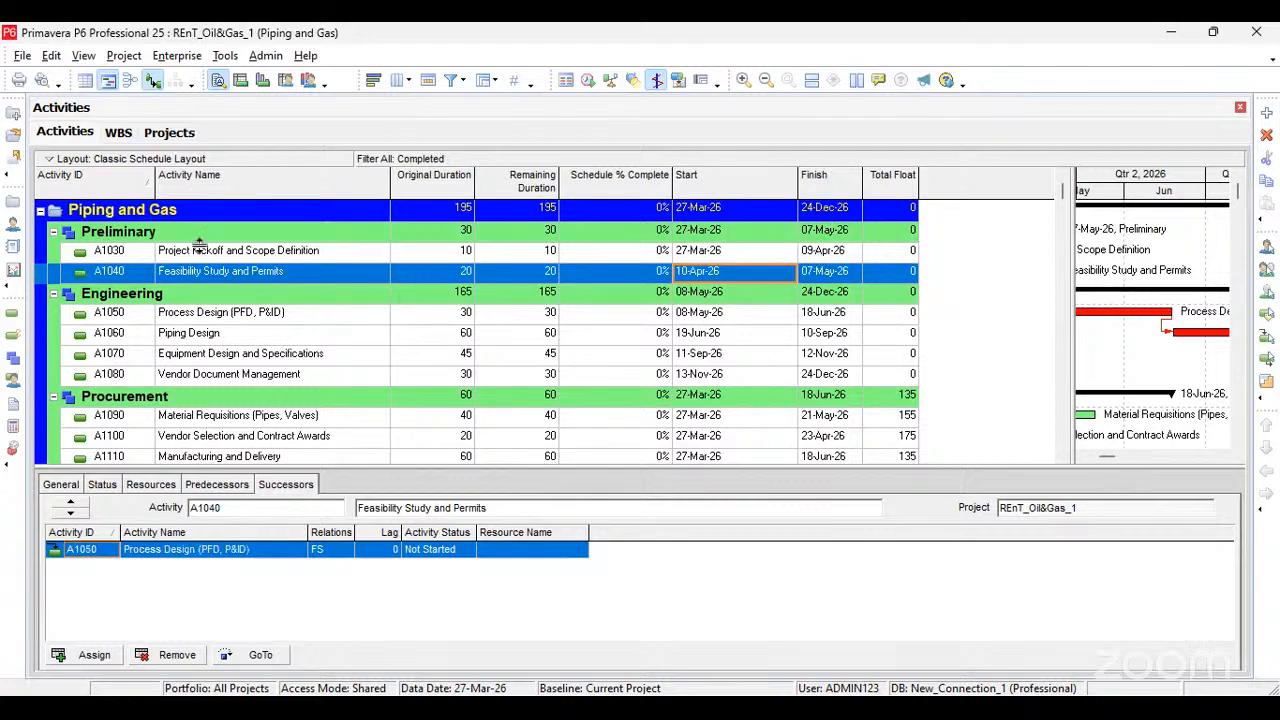
{"action": "left_click", "coordinate": [786, 251]}
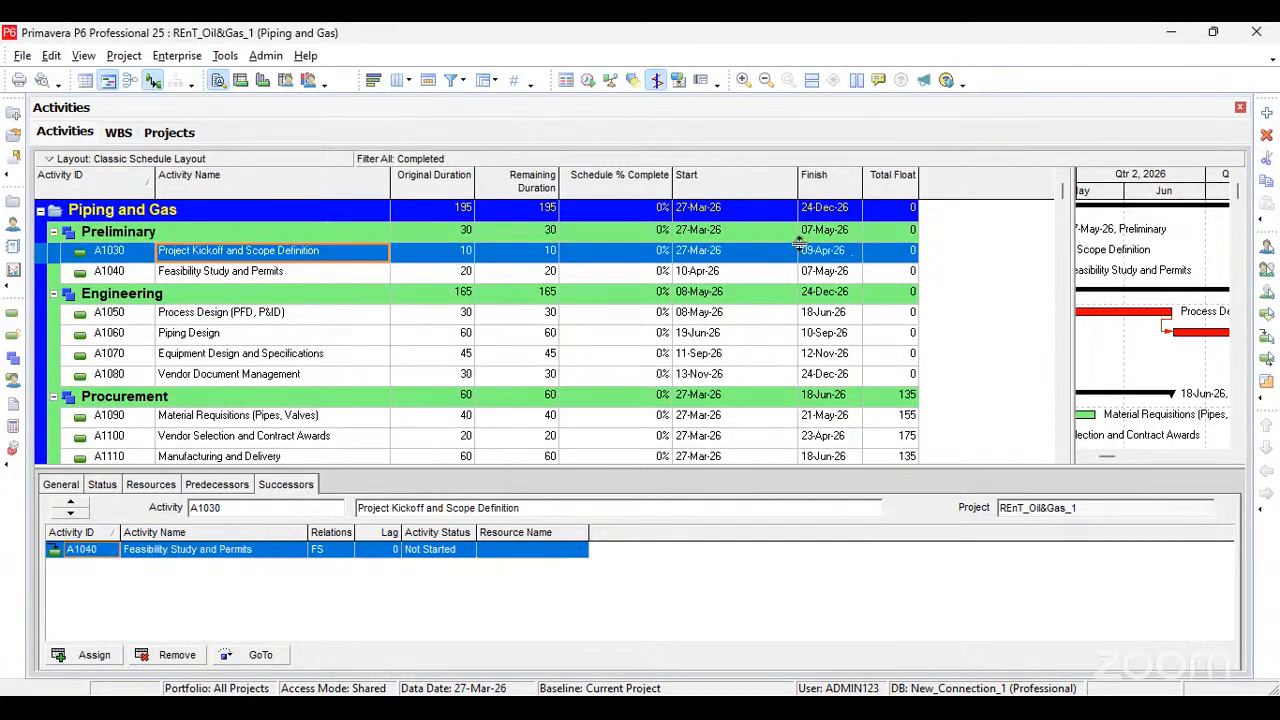
{"action": "left_click", "coordinate": [694, 270]}
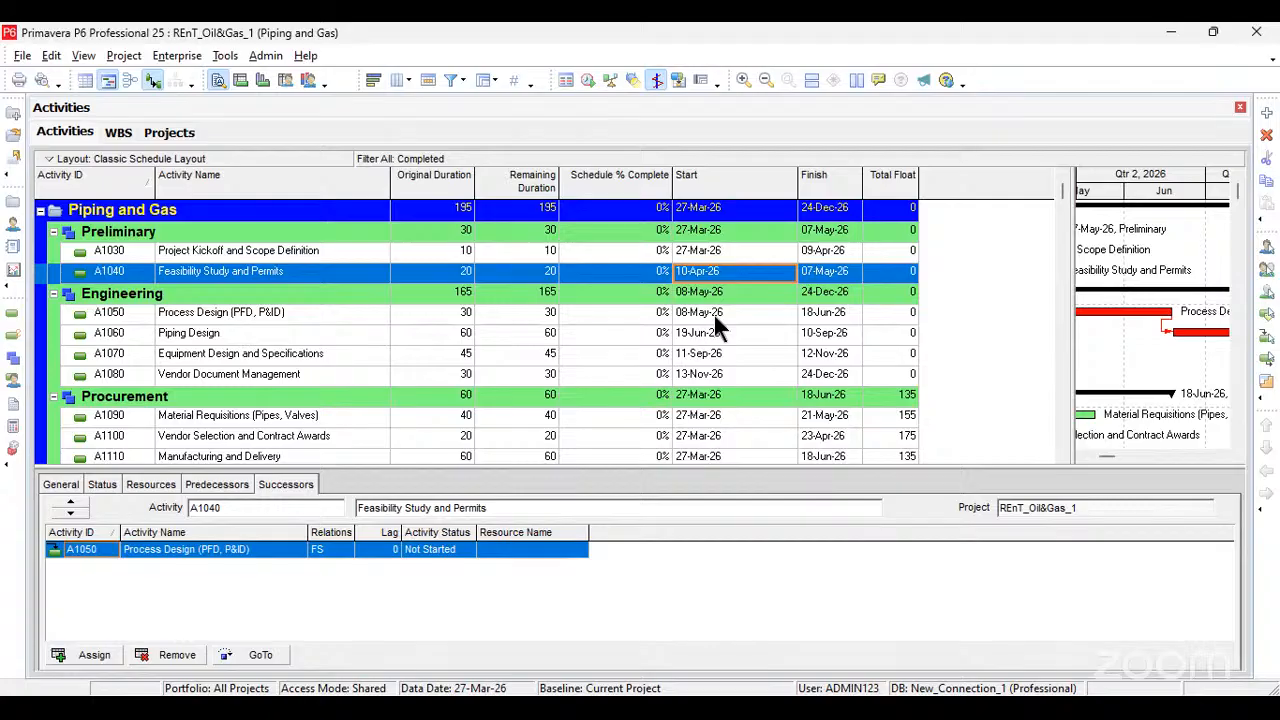
{"action": "left_click", "coordinate": [760, 314]}
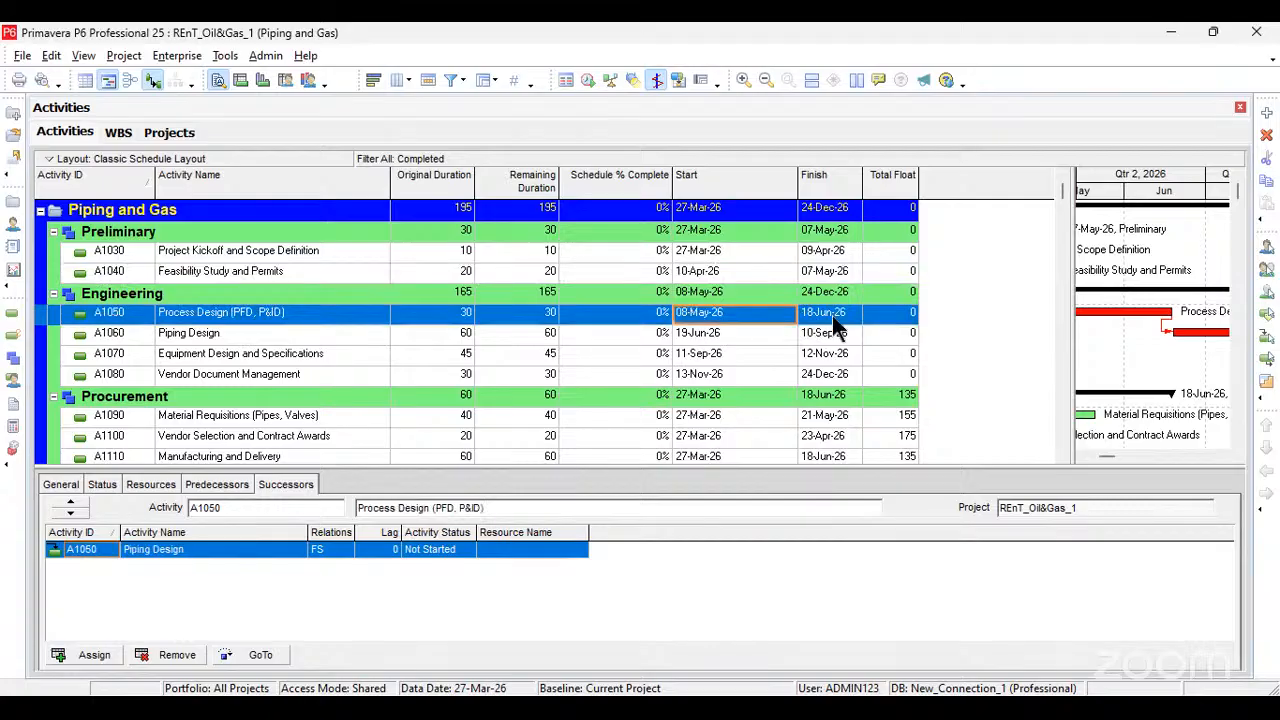
{"action": "left_click", "coordinate": [826, 314]}
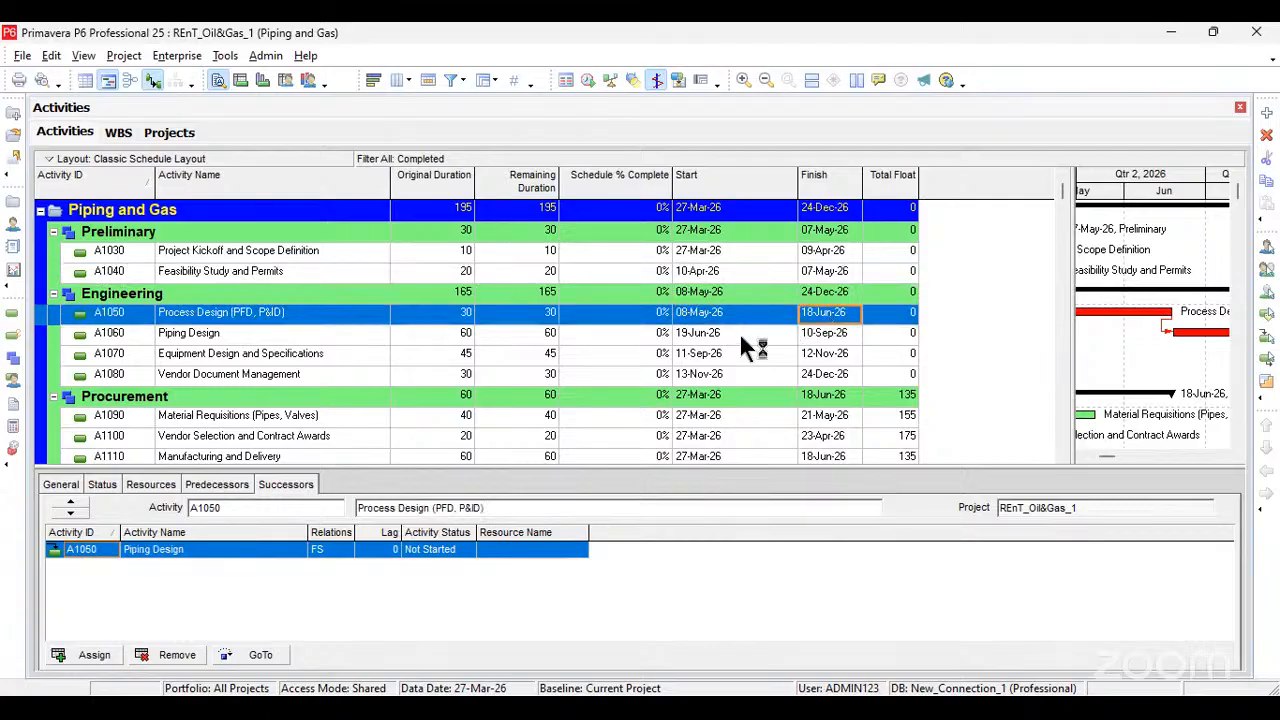
{"action": "left_click", "coordinate": [695, 333]}
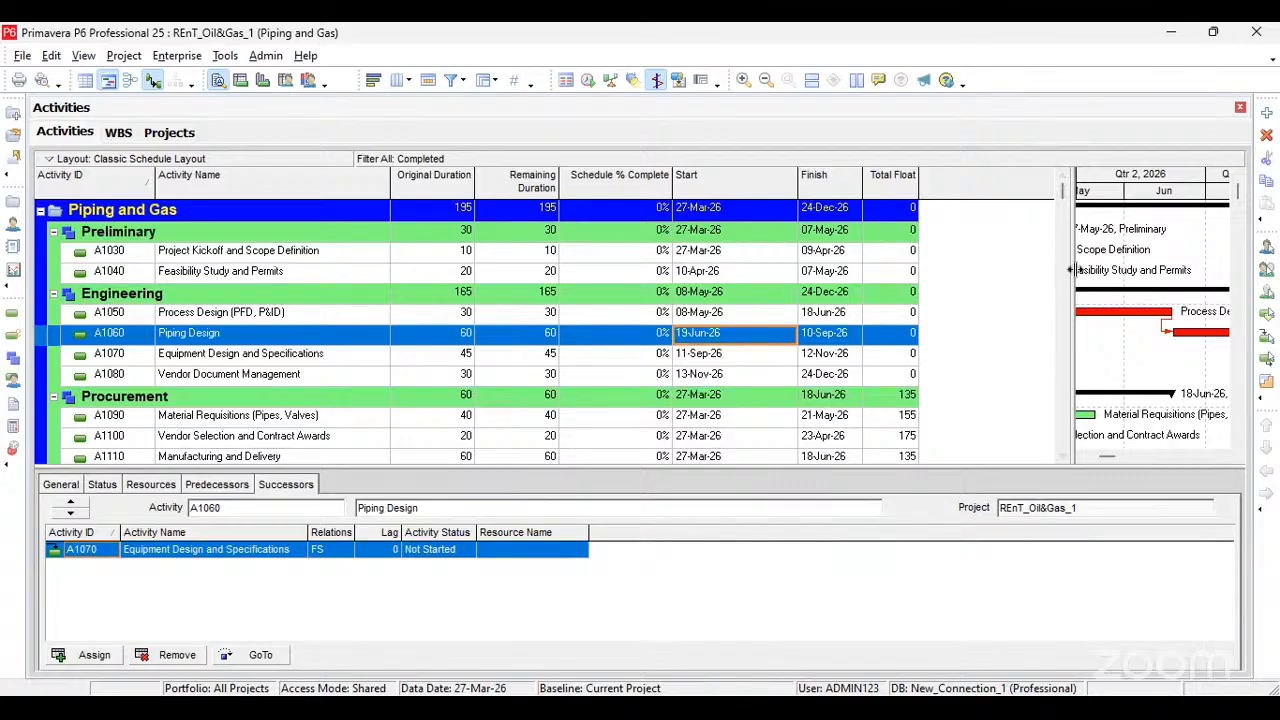
Step: Bring the project's start in Qtr 2, 2026 back into view in the Gantt chart and select Process Design (A1050)
{"action": "left_click_drag", "start_coordinate": [911, 284], "coordinate": [840, 336]}
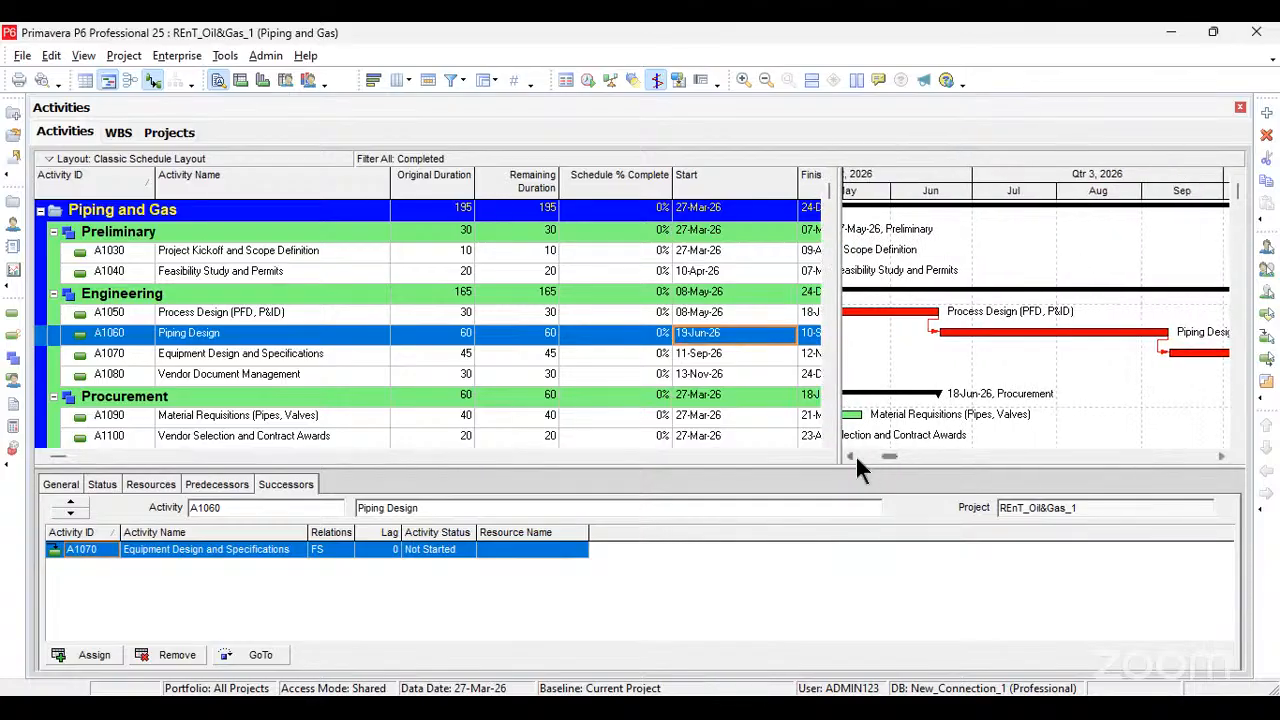
{"action": "left_click", "coordinate": [851, 457]}
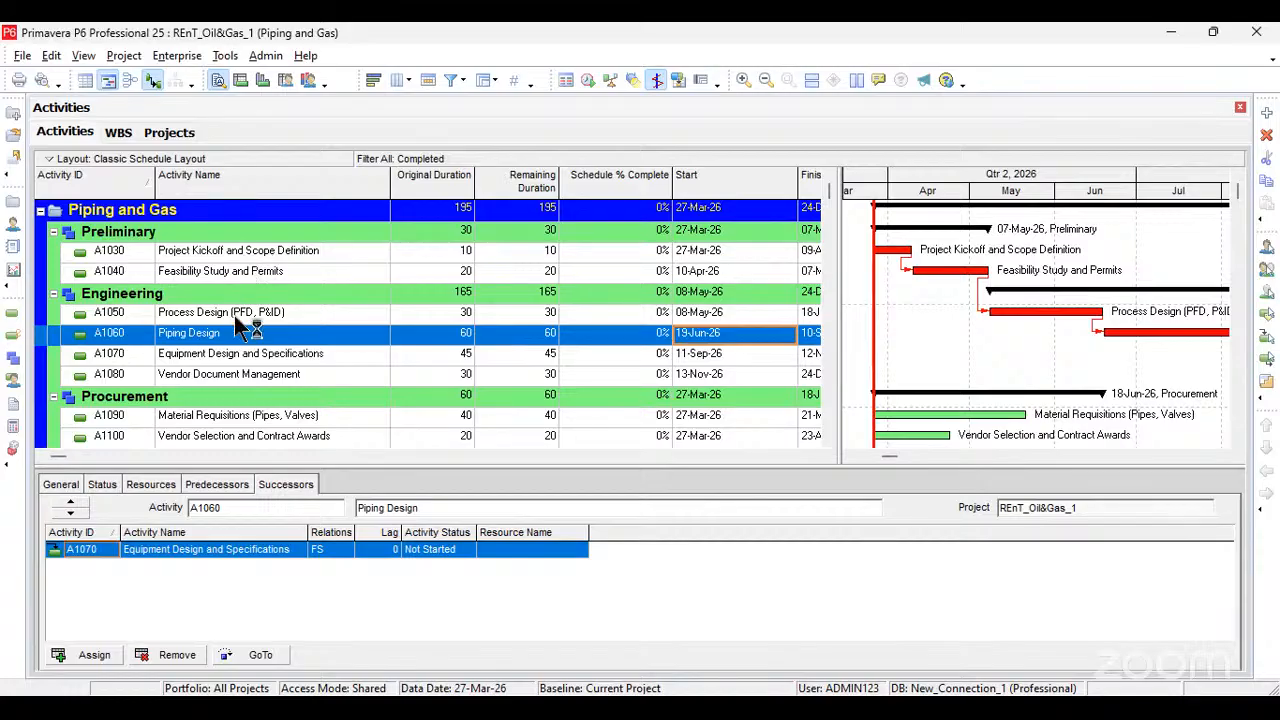
{"action": "left_click", "coordinate": [300, 313]}
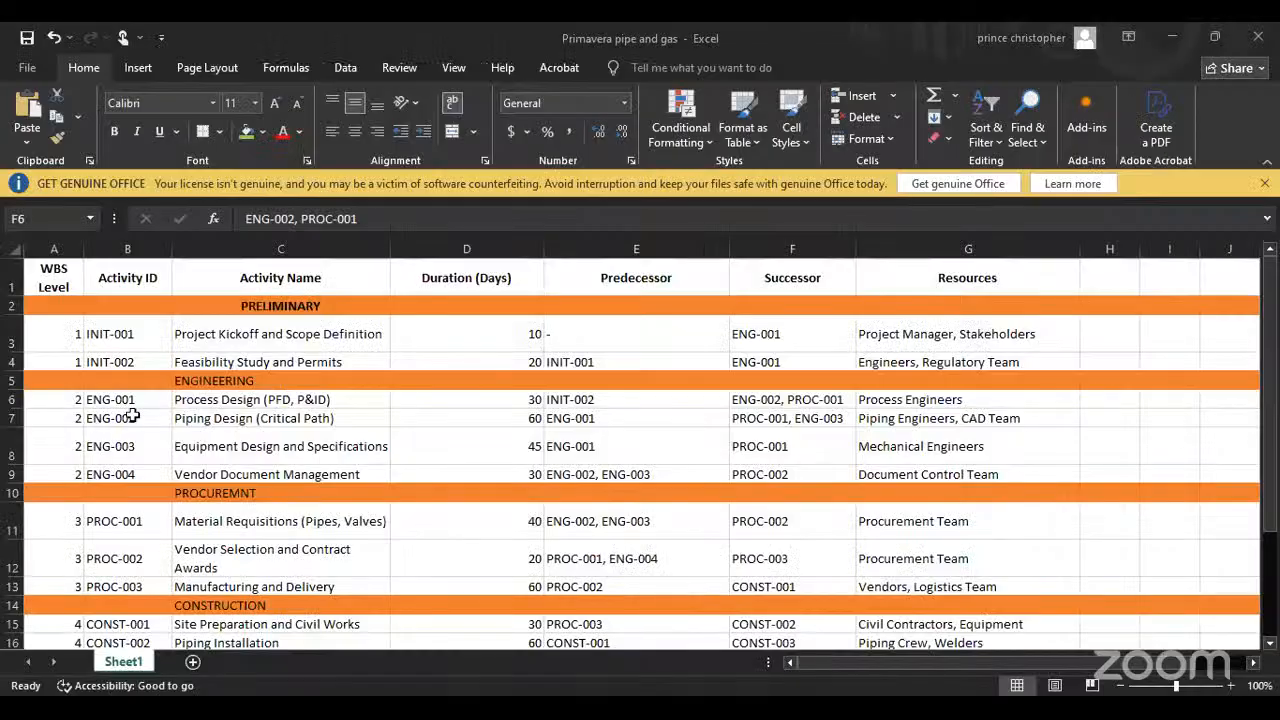
Step: Check Process Design's successors in the Excel list, then in Primavera P6 assign Material Requisitions (A1090) as a successor of Process Design (A1050)
{"action": "left_click", "coordinate": [222, 400]}
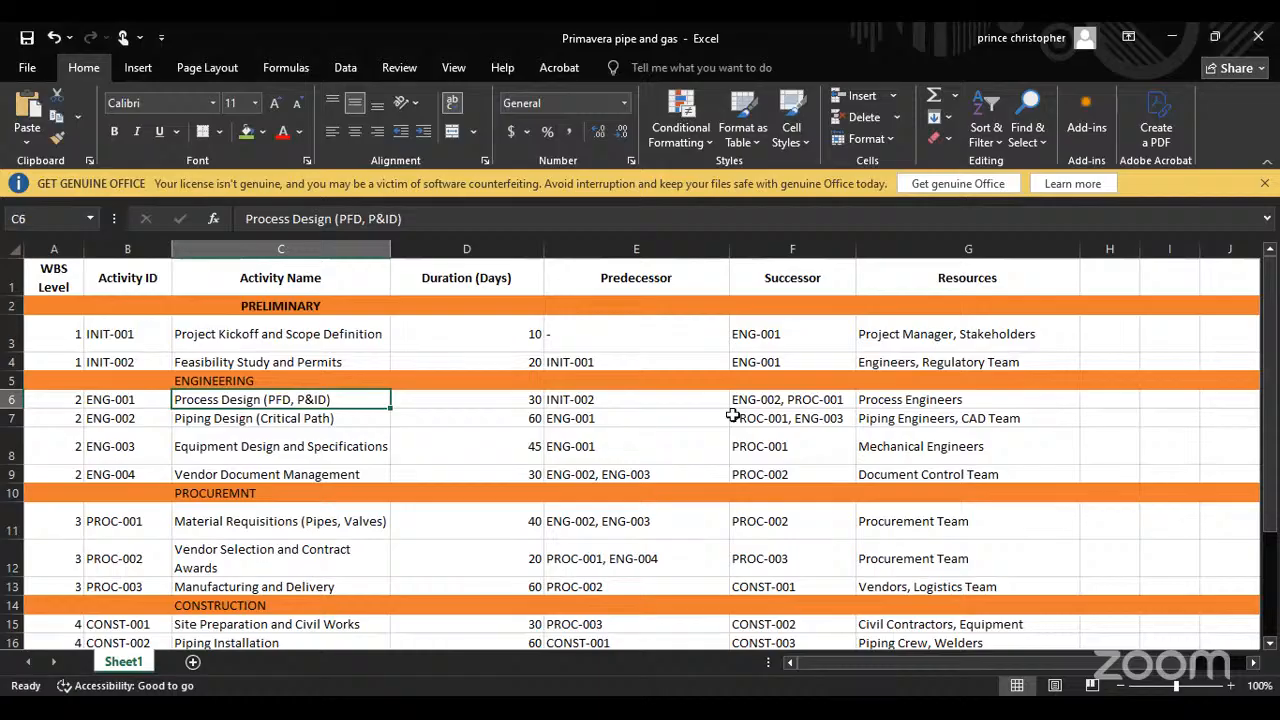
{"action": "left_click", "coordinate": [788, 402]}
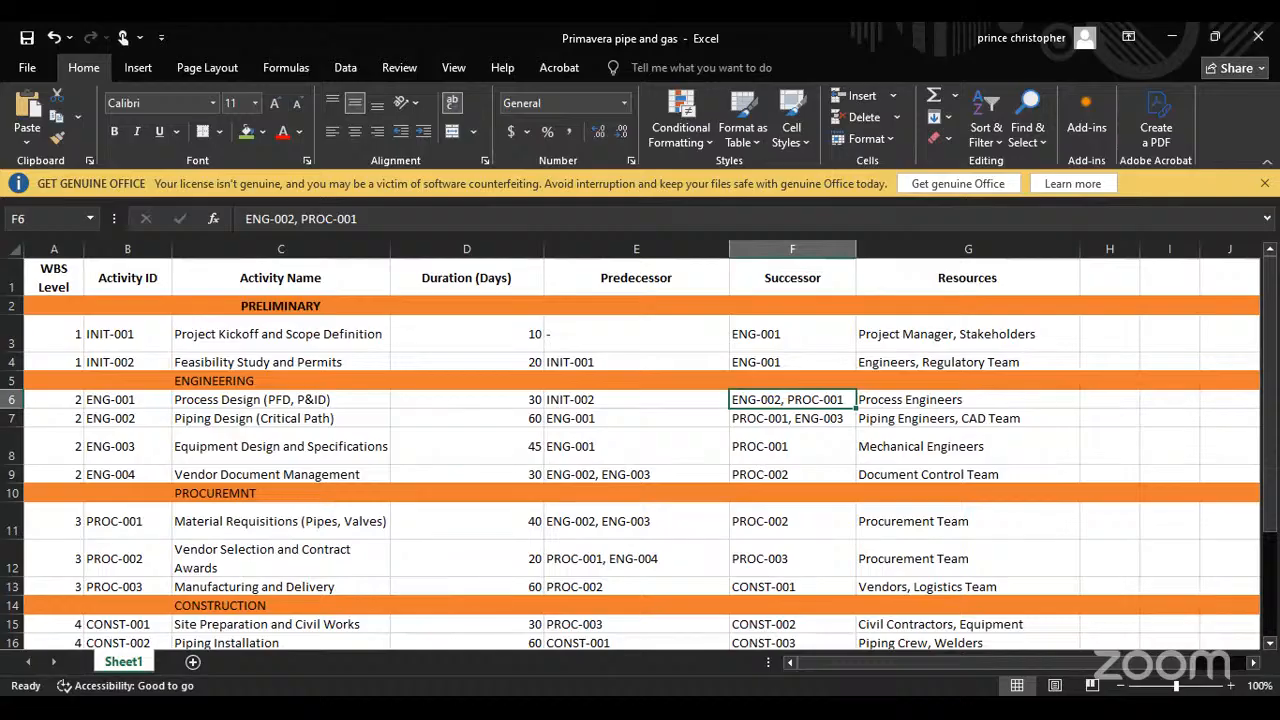
{"action": "key", "text": "alt+Tab"}
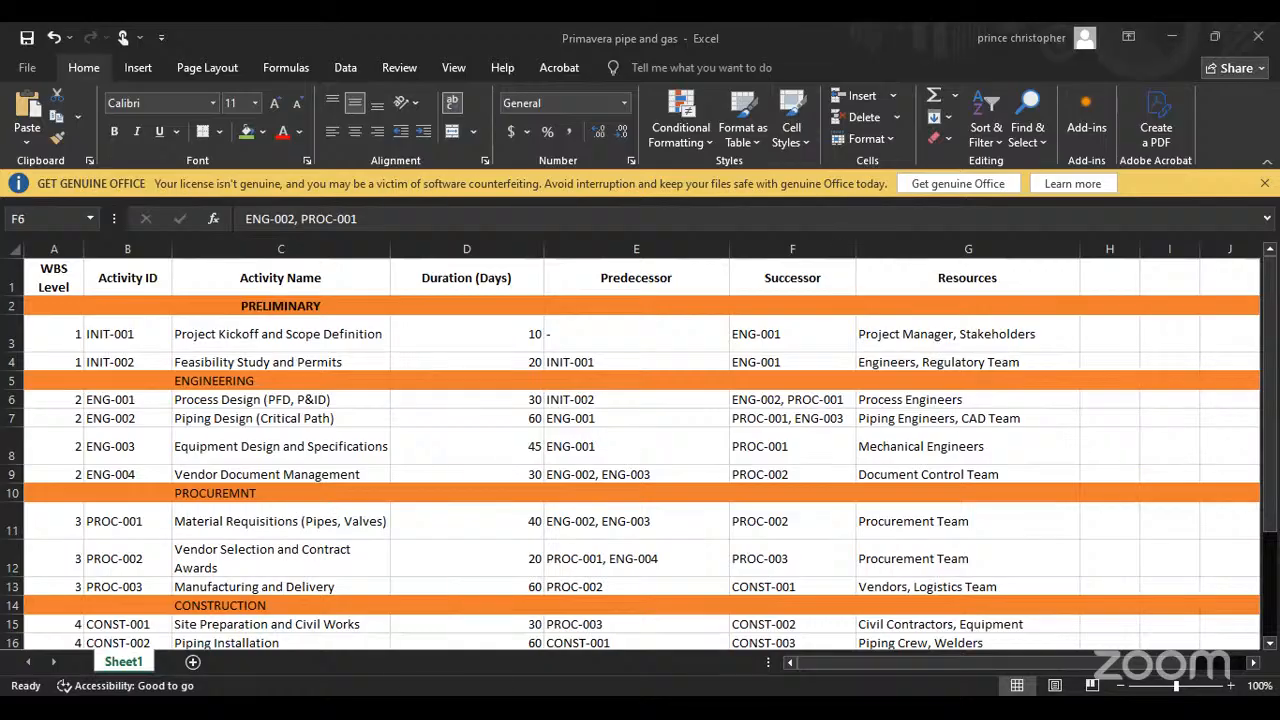
{"action": "key", "text": "alt+Tab"}
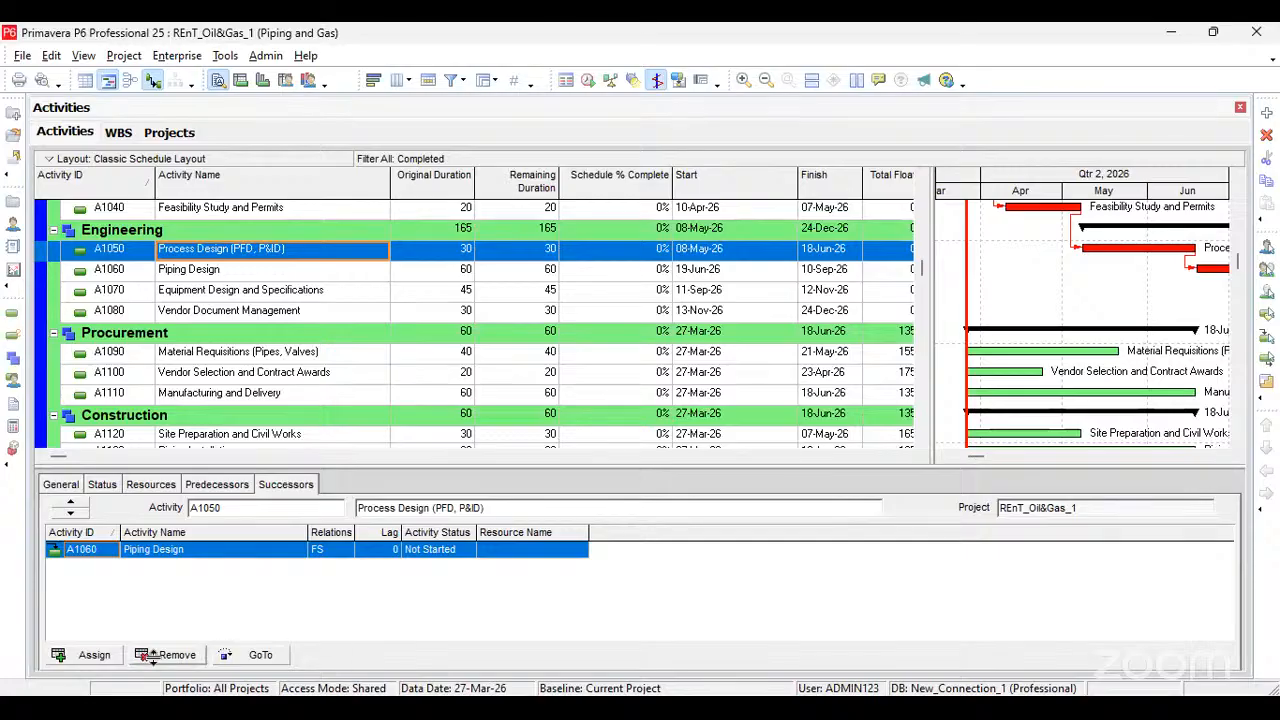
{"action": "left_click", "coordinate": [94, 654]}
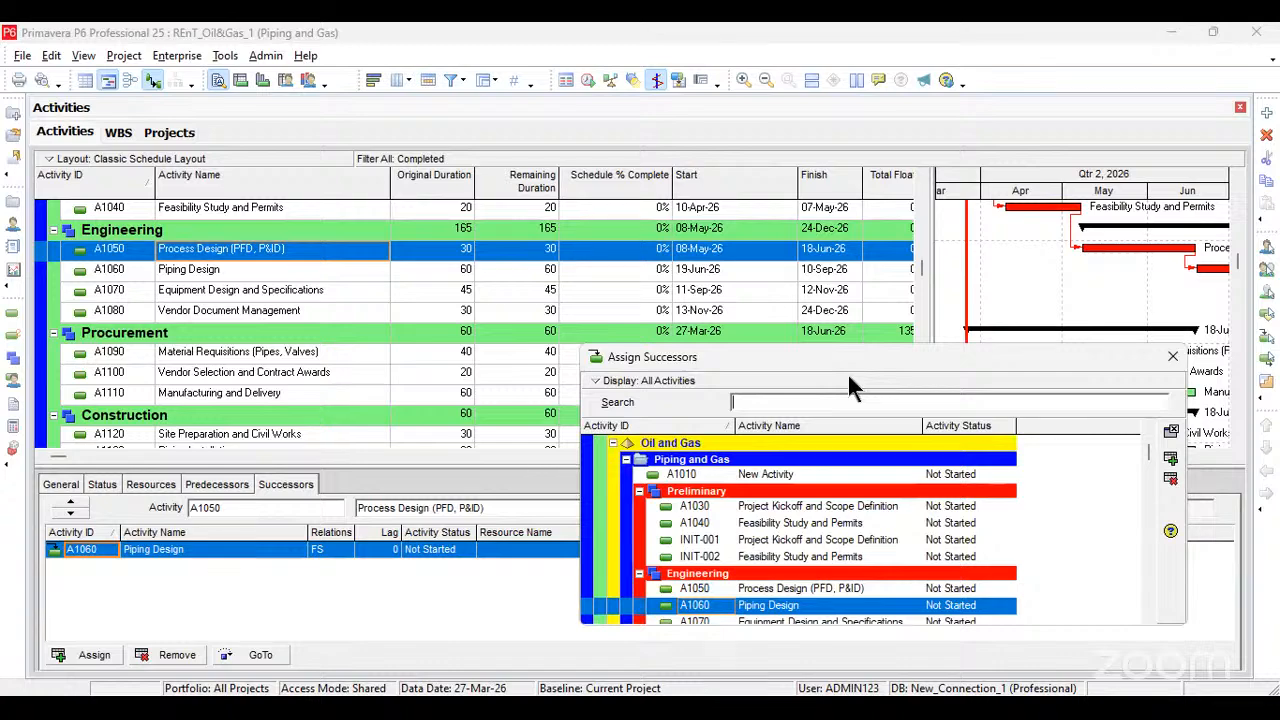
{"action": "left_click_drag", "start_coordinate": [849, 360], "coordinate": [847, 255]}
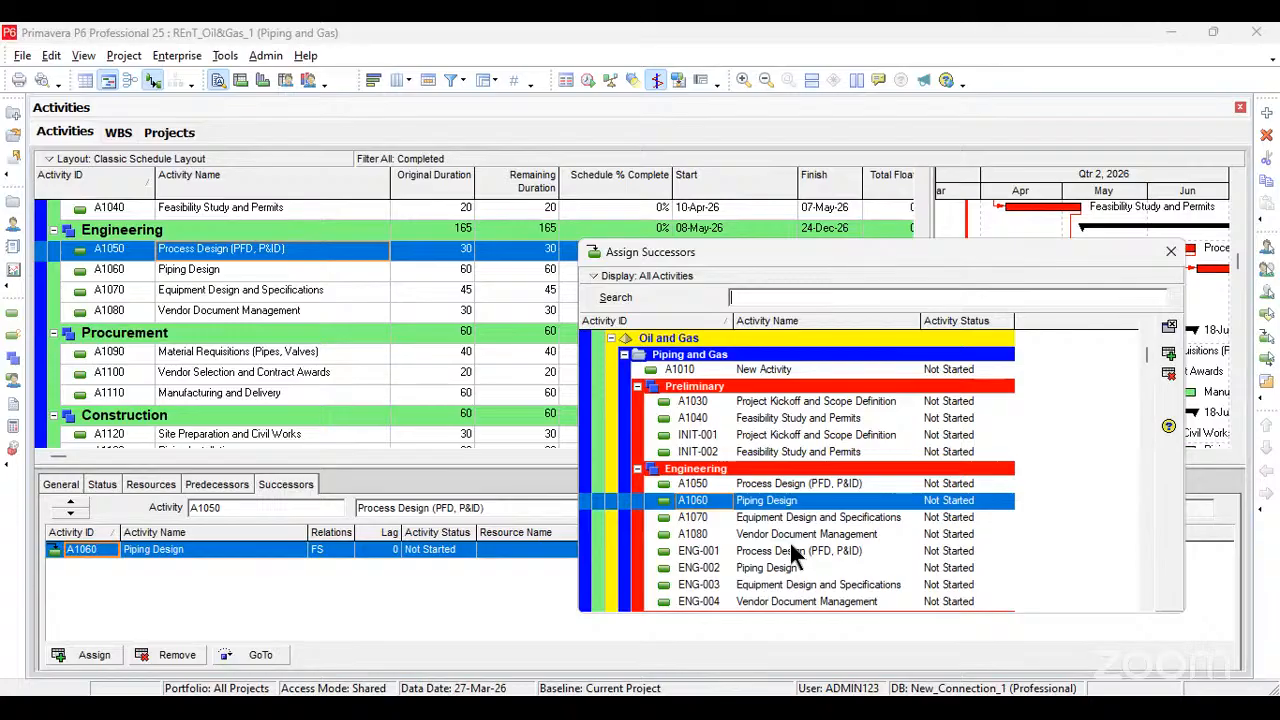
{"action": "scroll", "coordinate": [792, 556], "scroll_direction": "down", "scroll_amount": 5}
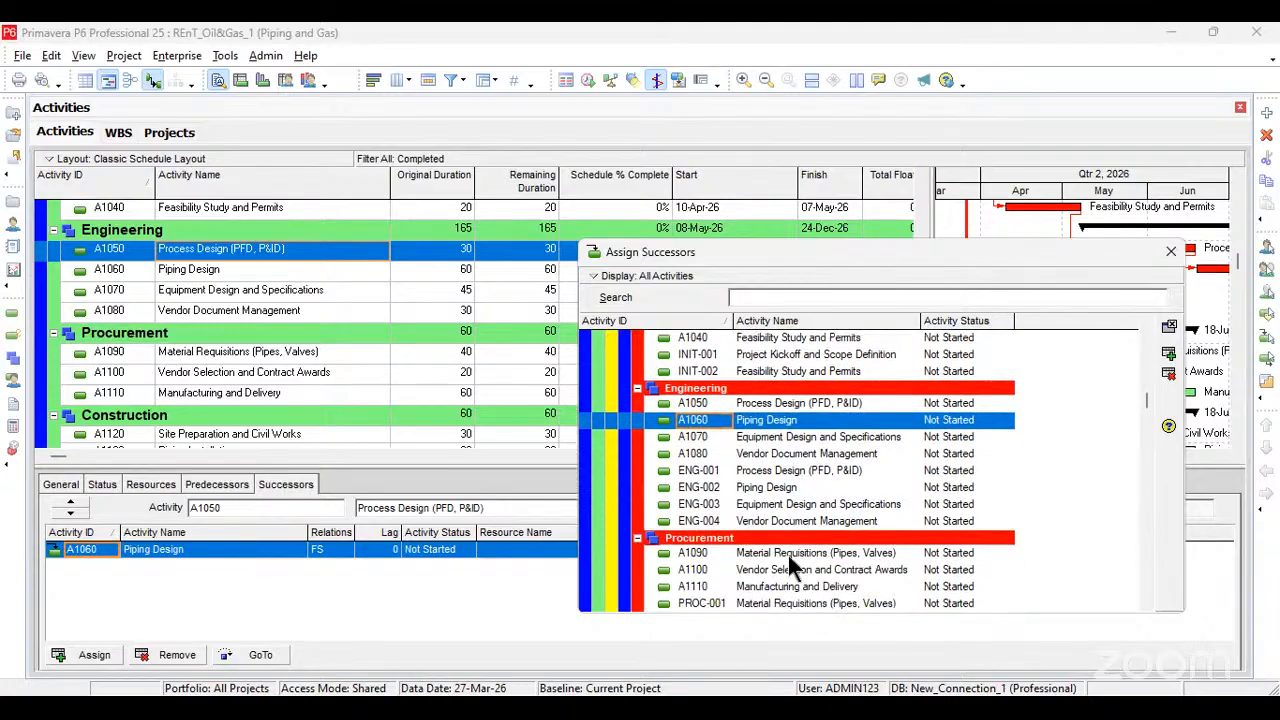
{"action": "double_click", "coordinate": [795, 555]}
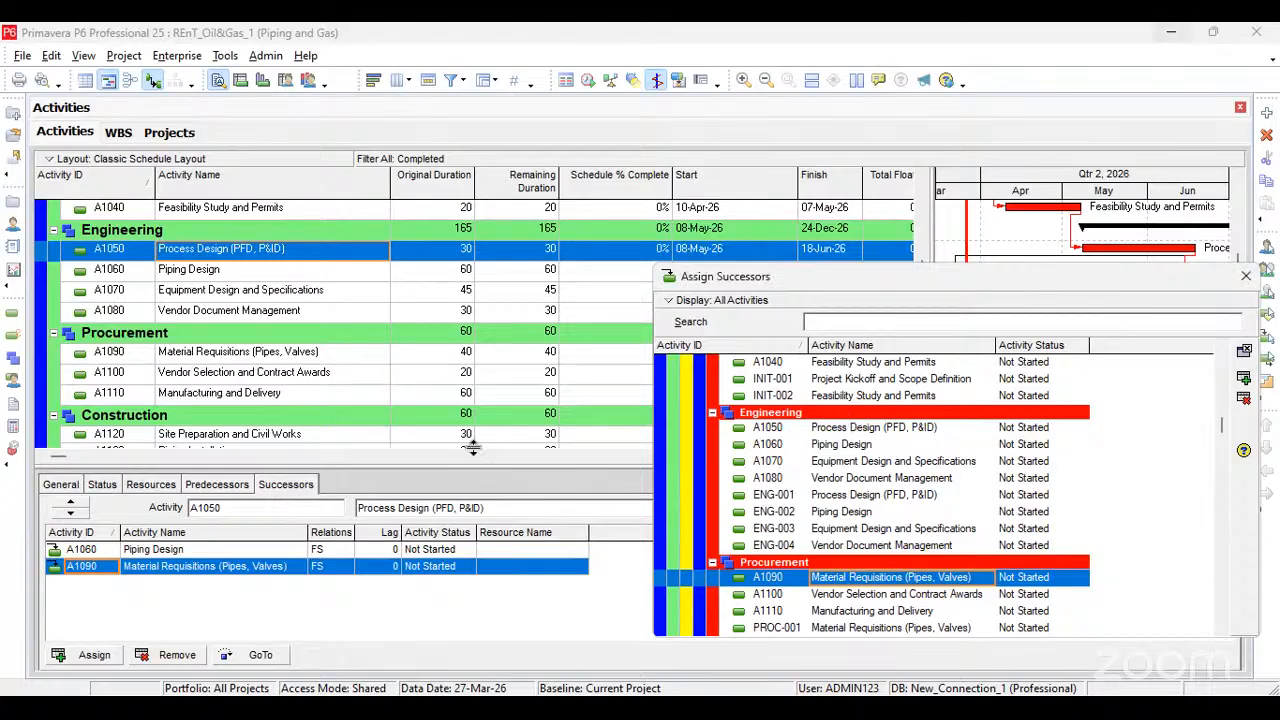
Step: Assign Material Requisitions (Pipes, Valves) (A1090) as a successor of both Piping Design (A1060) and Equipment Design and Specifications (A1070)
{"action": "left_click", "coordinate": [205, 271]}
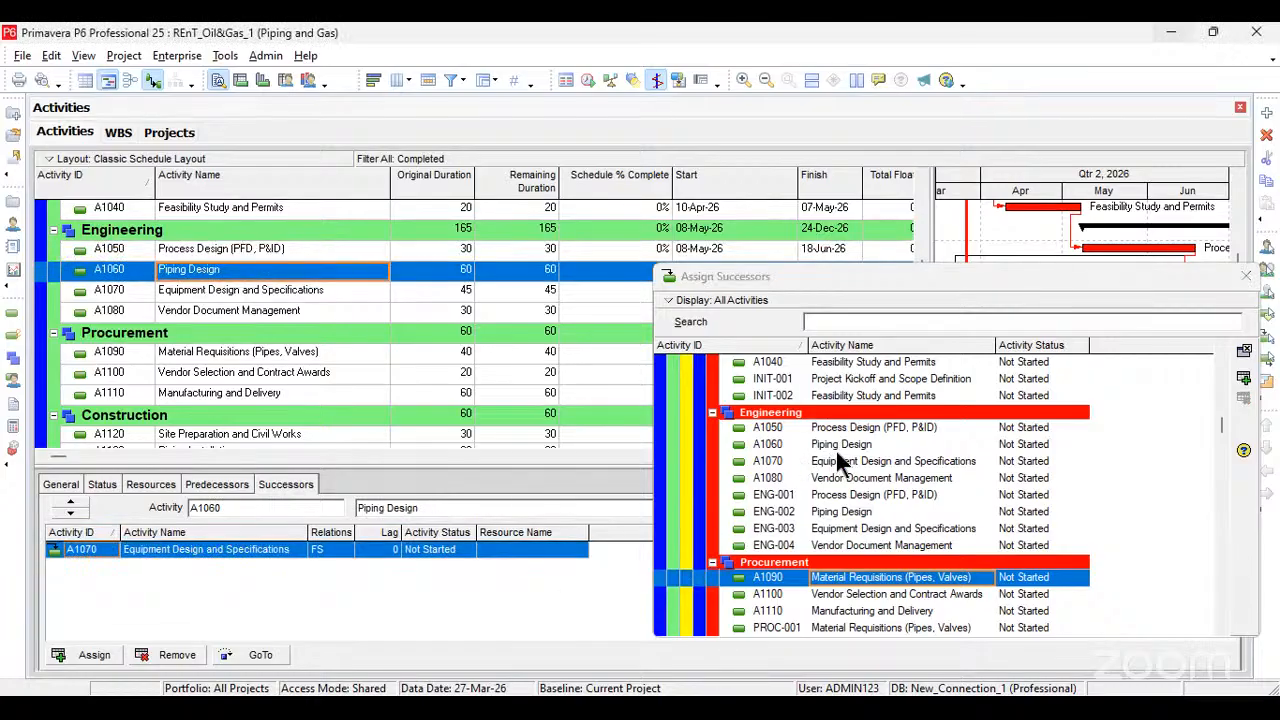
{"action": "double_click", "coordinate": [845, 580]}
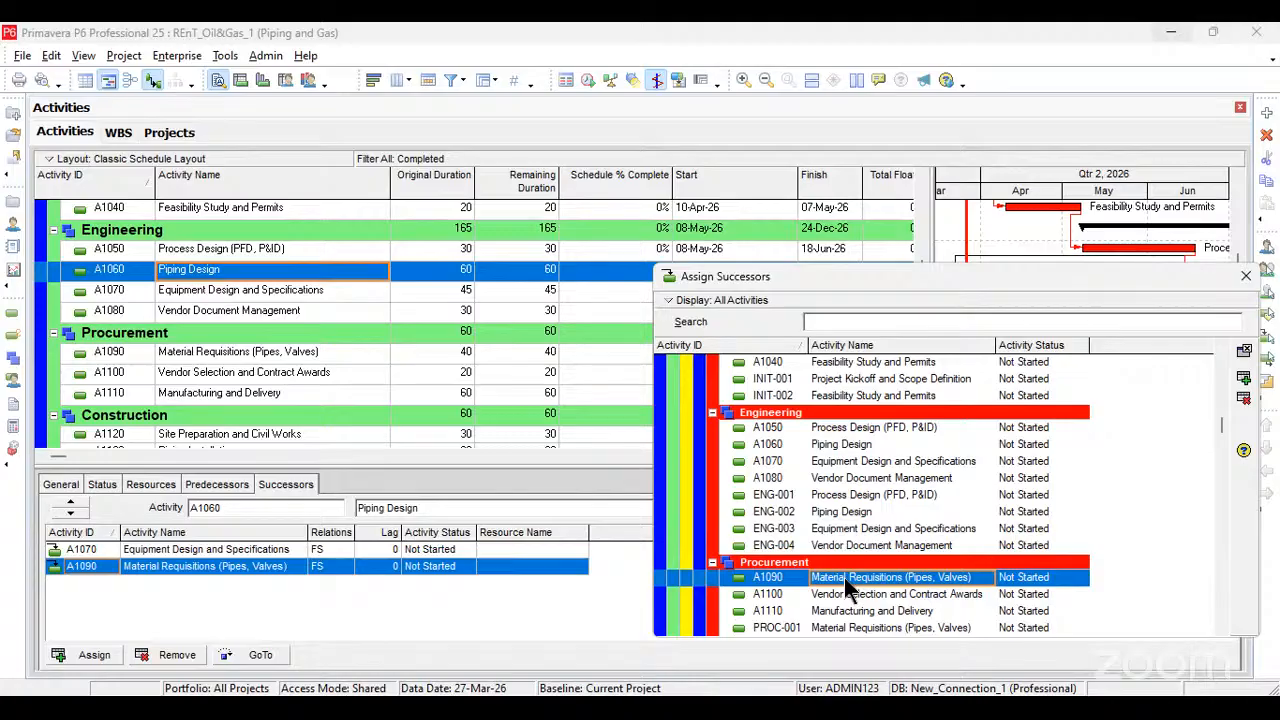
{"action": "left_click", "coordinate": [228, 292]}
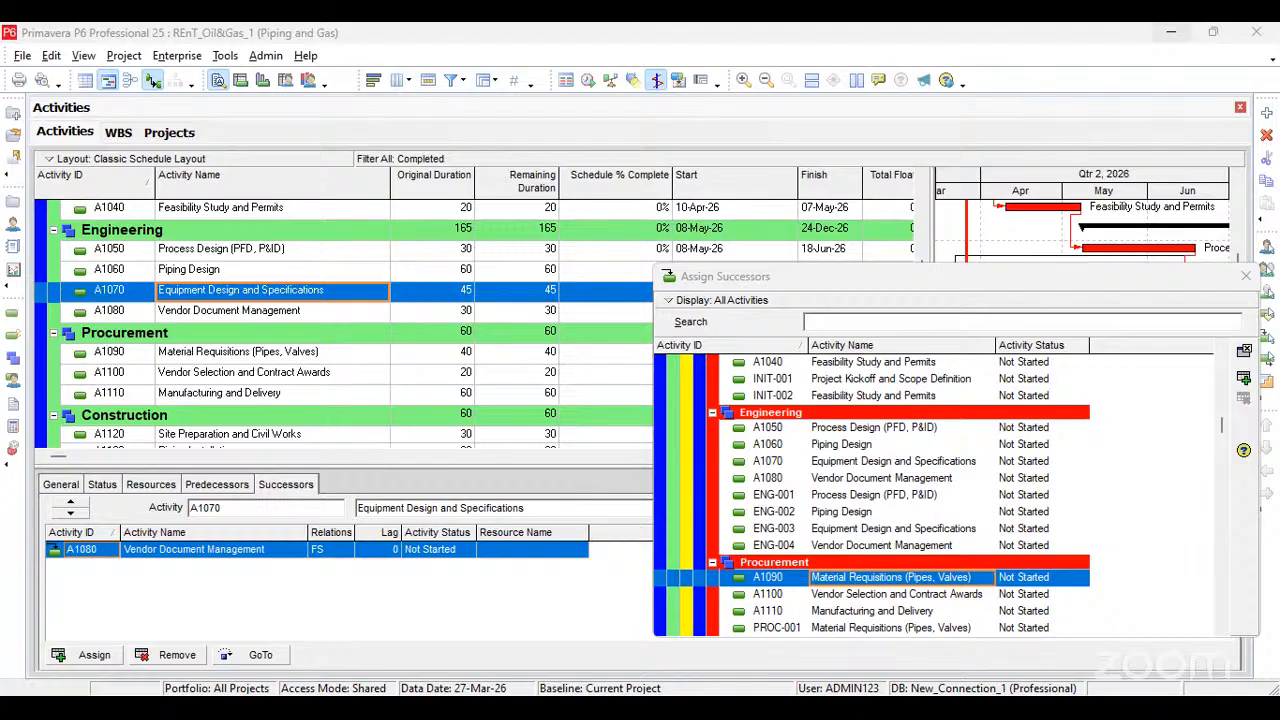
{"action": "left_click", "coordinate": [200, 298]}
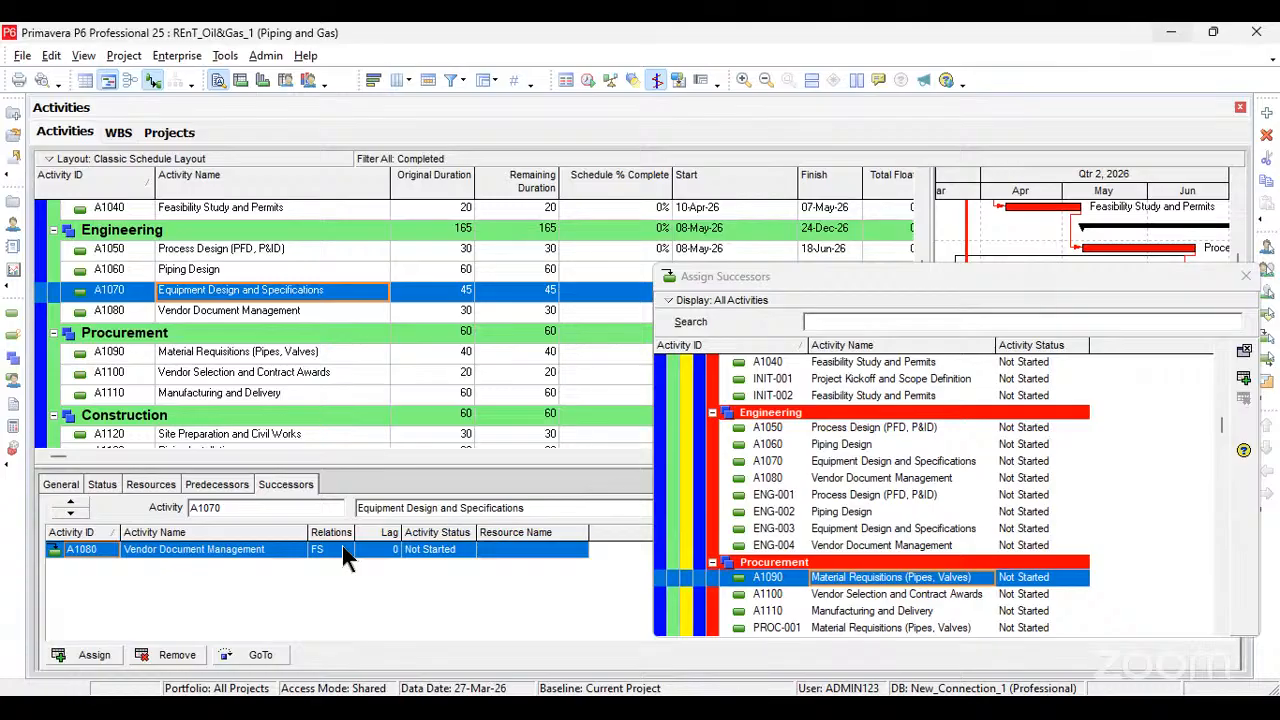
{"action": "double_click", "coordinate": [858, 585]}
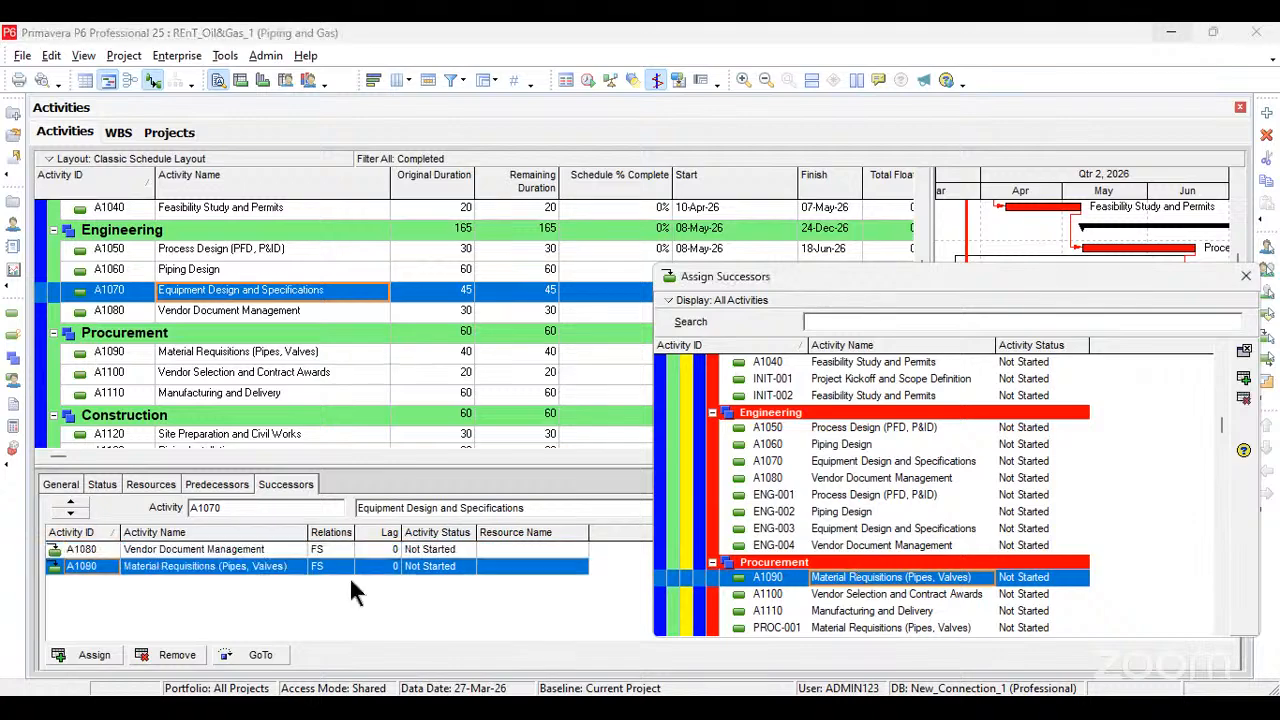
Step: Assign Vendor Selection and Contract Awards (A1100) as the successor of Vendor Document Management (A1080) and finish assigning successors
{"action": "left_click", "coordinate": [208, 310]}
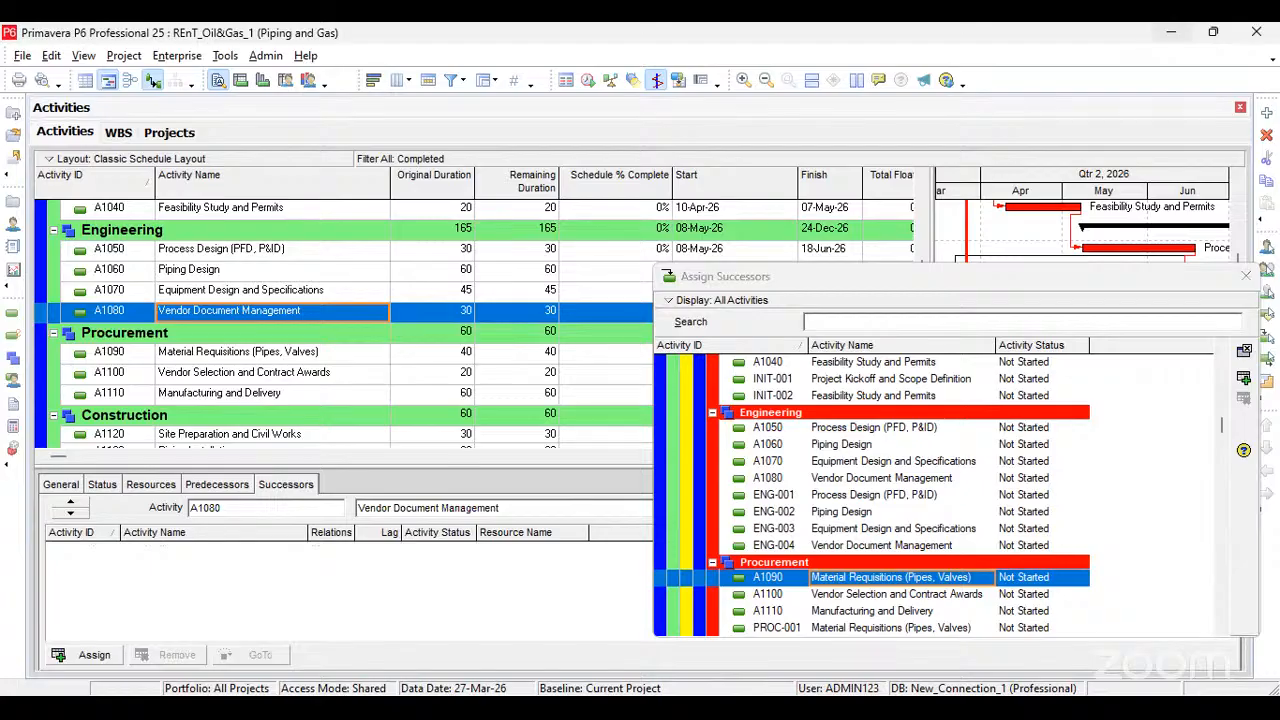
{"action": "double_click", "coordinate": [858, 578]}
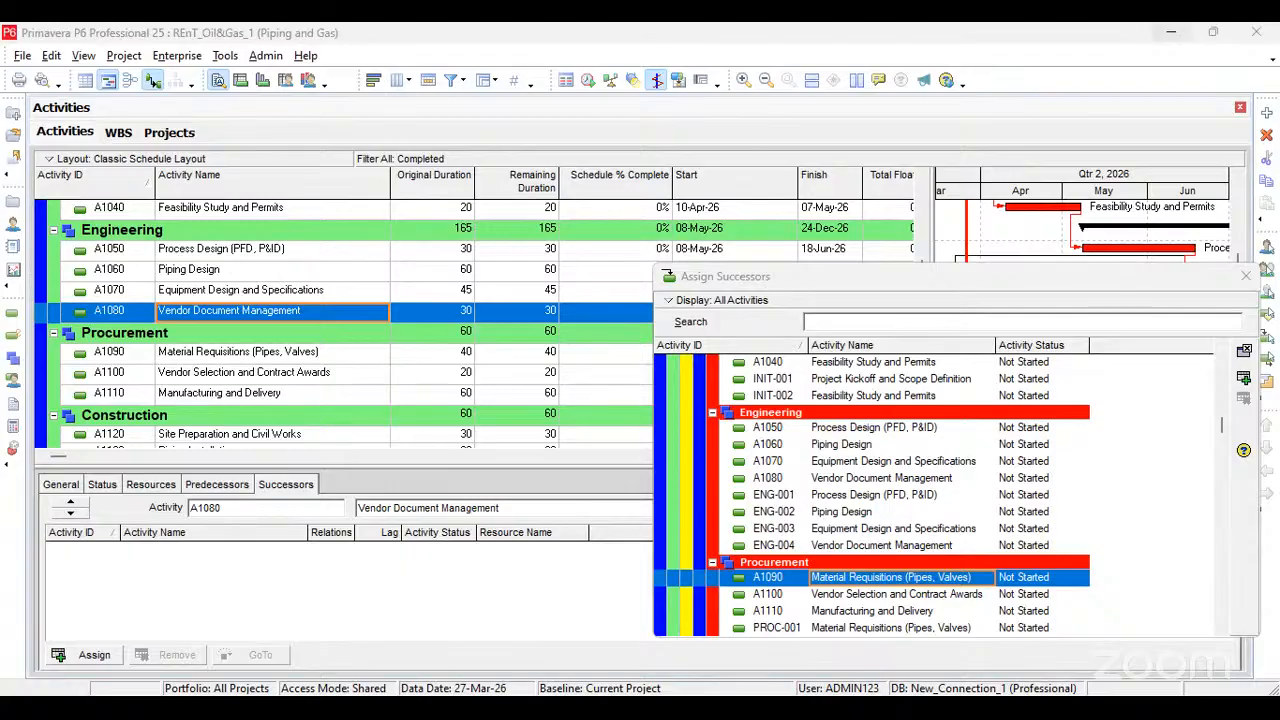
{"action": "left_click", "coordinate": [313, 312]}
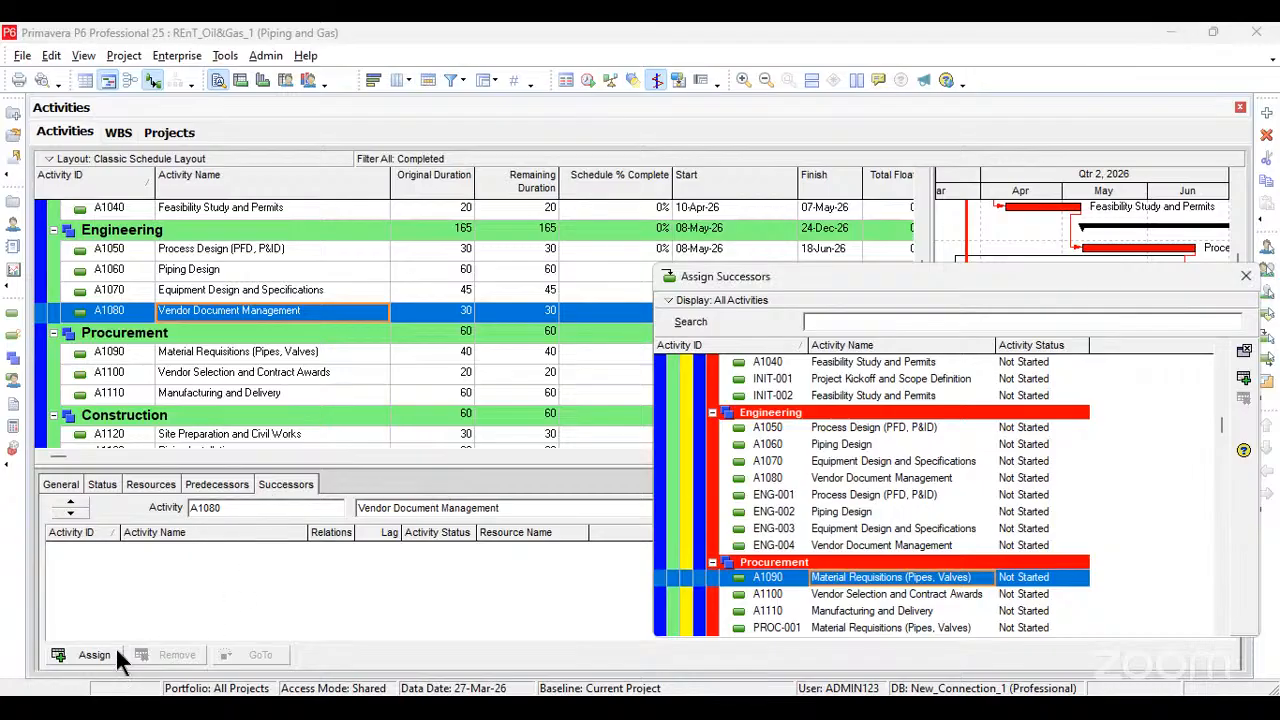
{"action": "double_click", "coordinate": [852, 595]}
{"action": "left_click_drag", "start_coordinate": [1093, 278], "coordinate": [704, 209]}
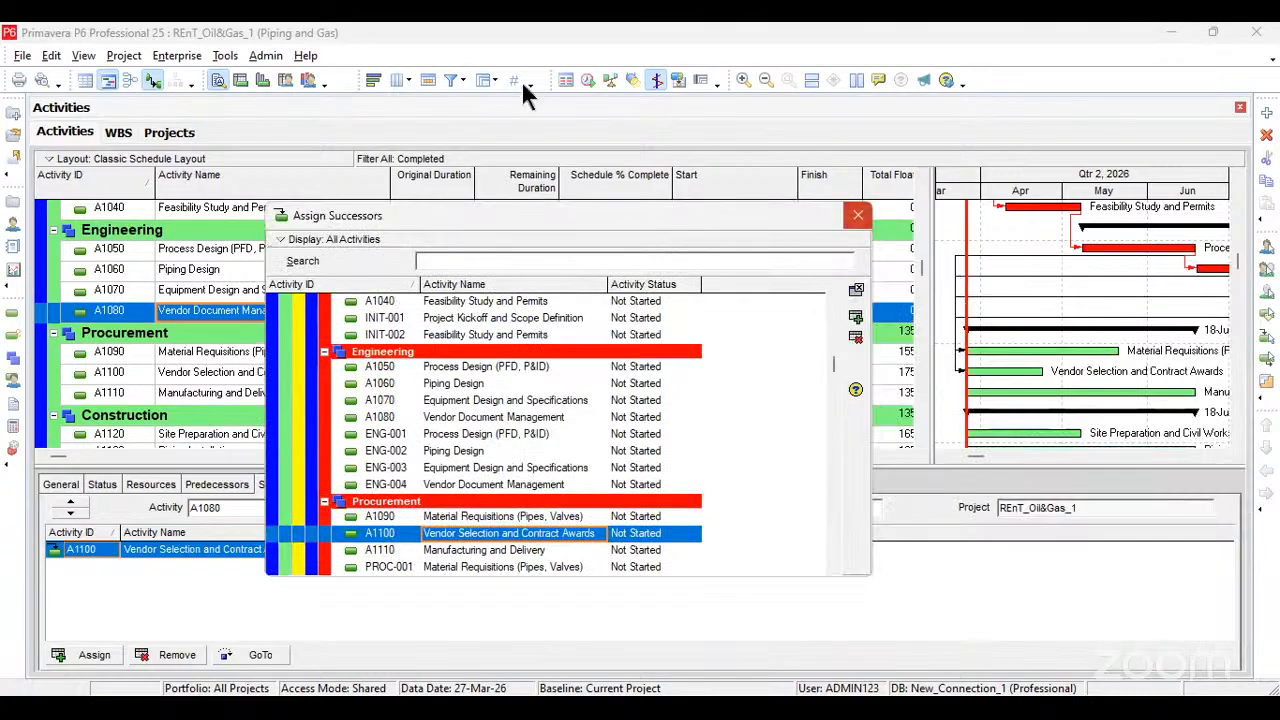
Step: Reschedule the project using its own data date
{"action": "left_click", "coordinate": [643, 79]}
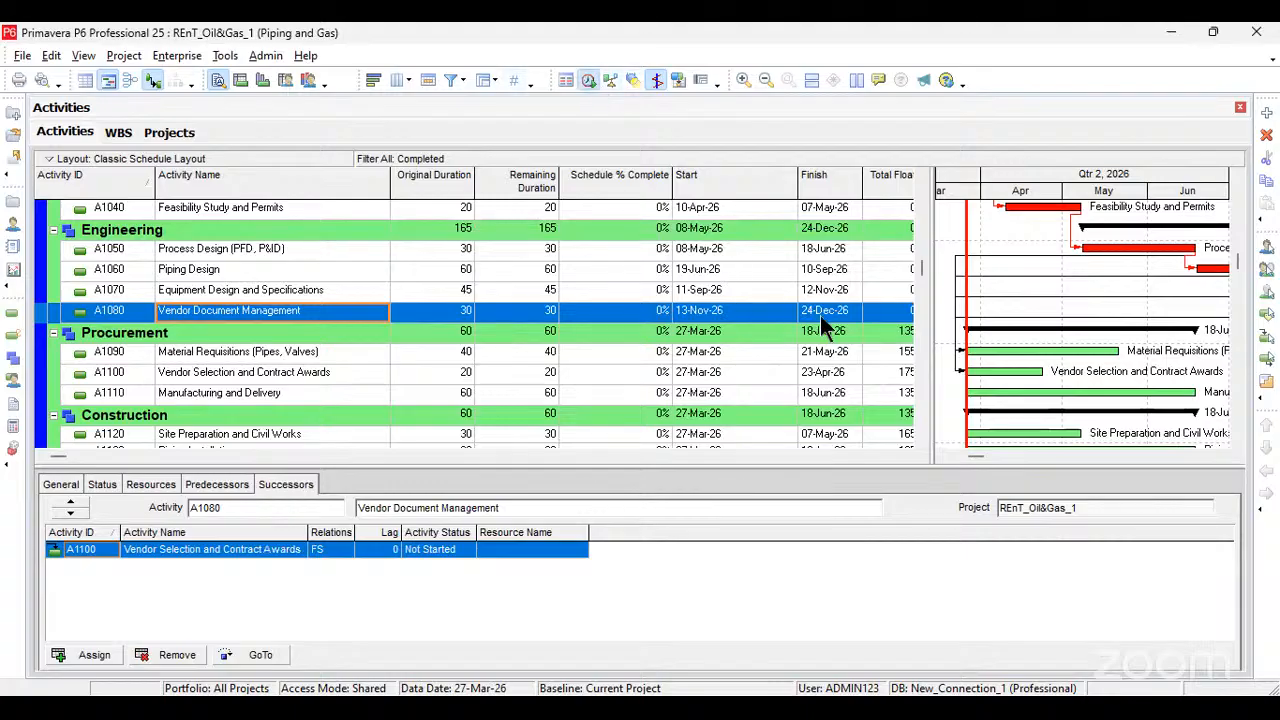
{"action": "key", "text": "F9"}
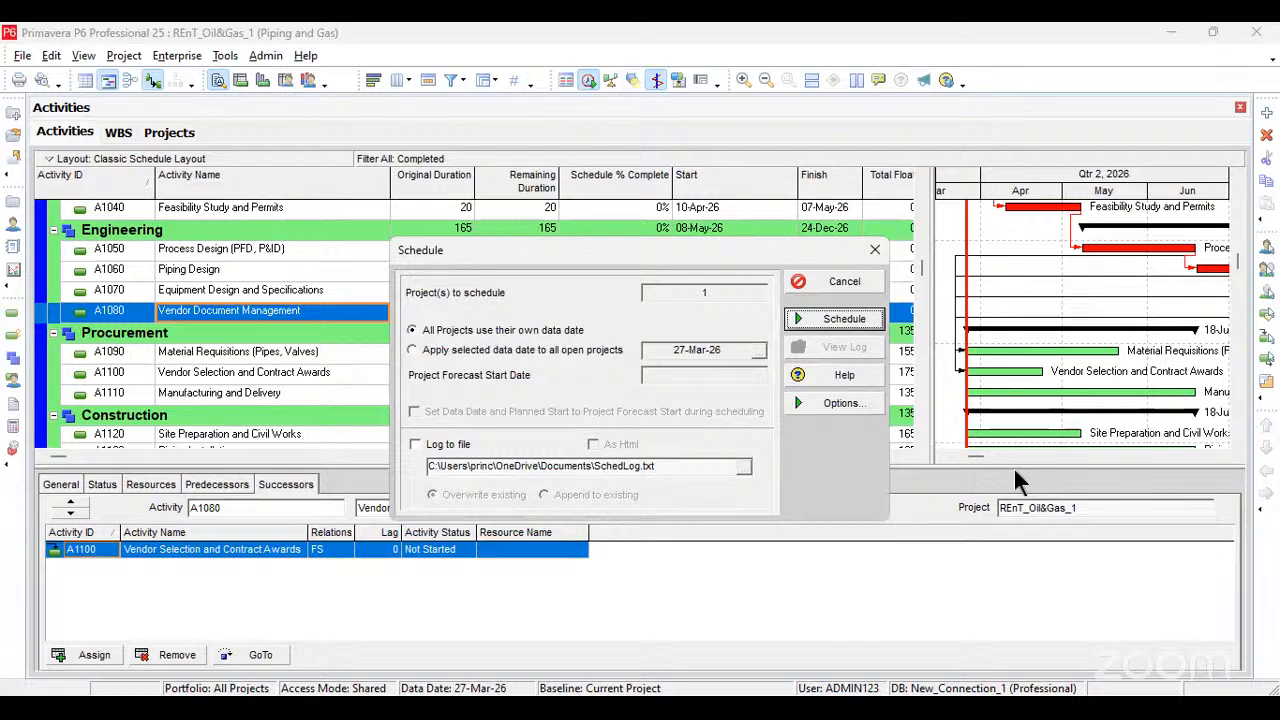
{"action": "key", "text": "Return"}
Step: Widen the Gantt chart and examine the linked Preliminary, Engineering and Procurement bars from Qtr 2, 2026 into 2027
{"action": "left_click", "coordinate": [1221, 456]}
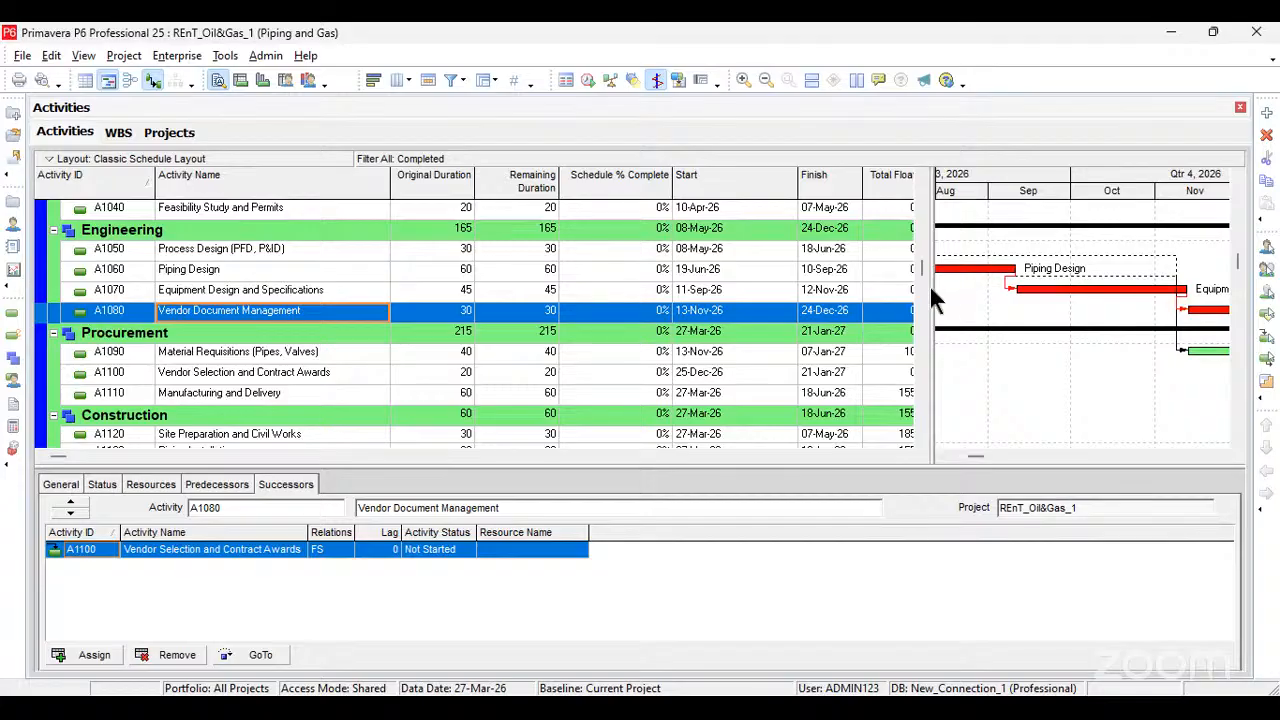
{"action": "left_click_drag", "start_coordinate": [931, 440], "coordinate": [428, 456]}
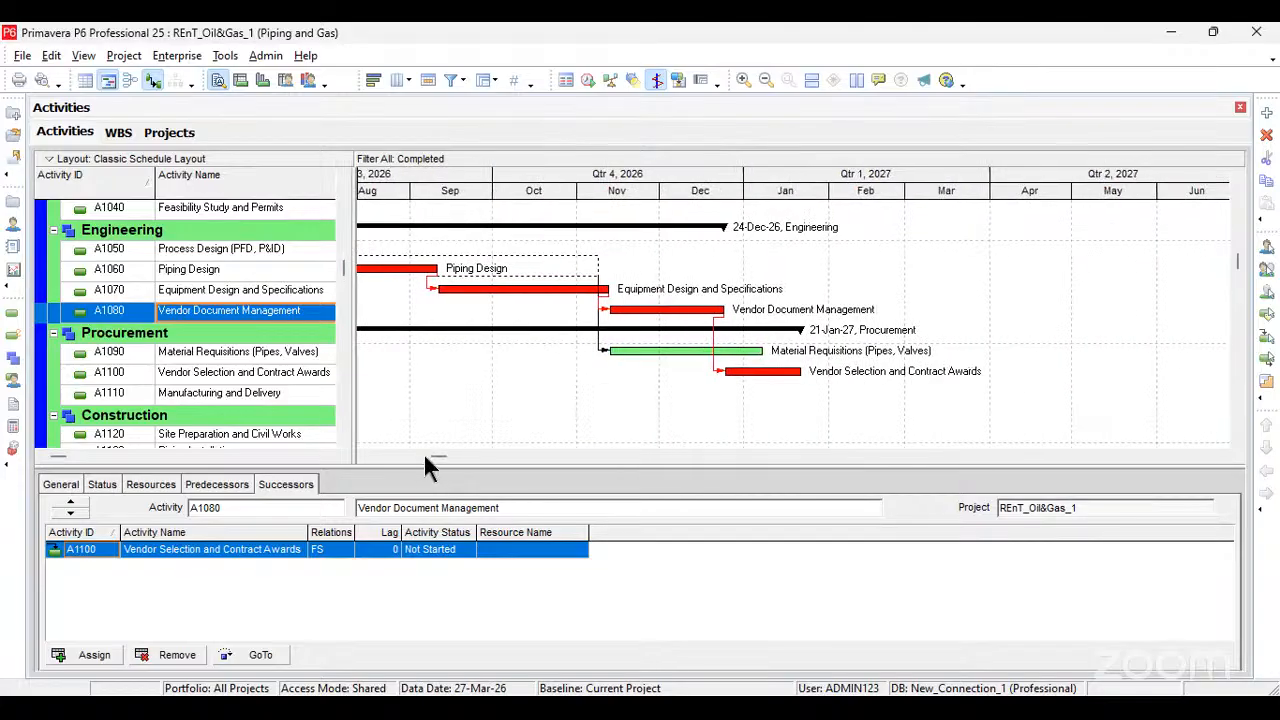
{"action": "left_click", "coordinate": [367, 457]}
{"action": "left_click", "coordinate": [366, 456]}
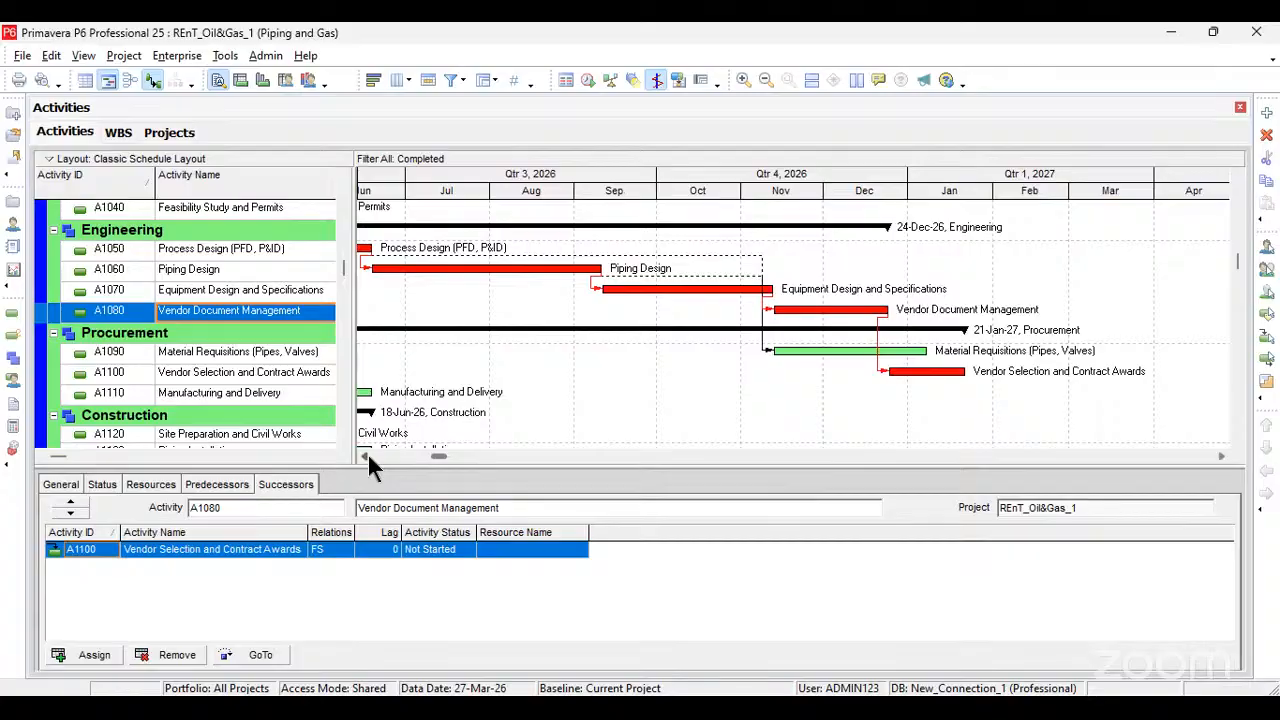
{"action": "left_click", "coordinate": [366, 456]}
{"action": "left_click", "coordinate": [366, 456]}
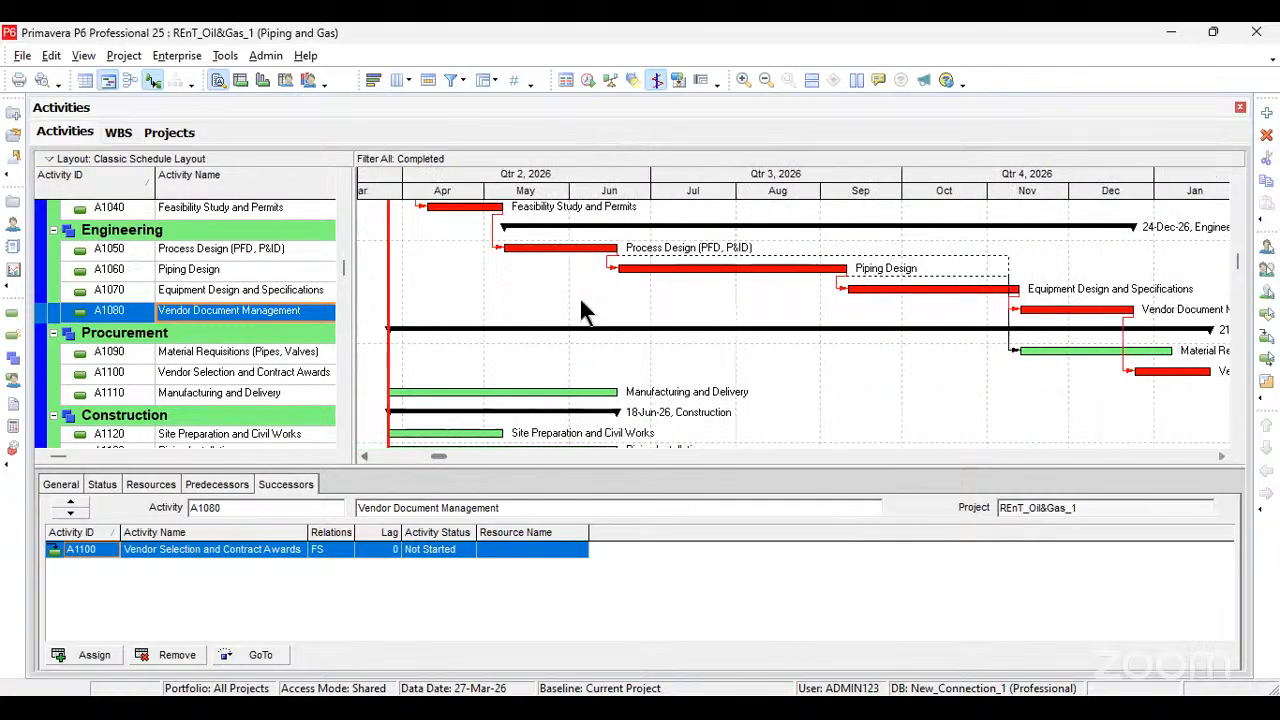
{"action": "scroll", "coordinate": [585, 311], "scroll_direction": "up", "scroll_amount": 3}
{"action": "scroll", "coordinate": [800, 320], "scroll_direction": "down", "scroll_amount": 2}
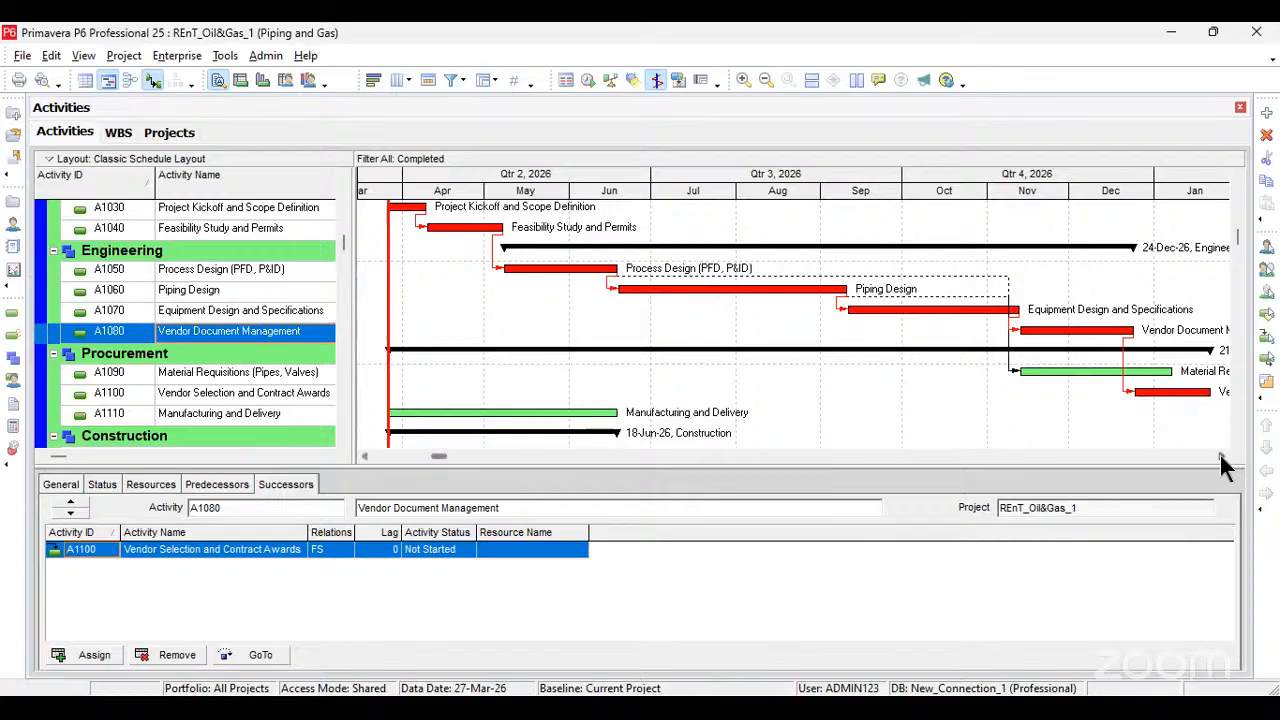
{"action": "left_click", "coordinate": [1221, 456]}
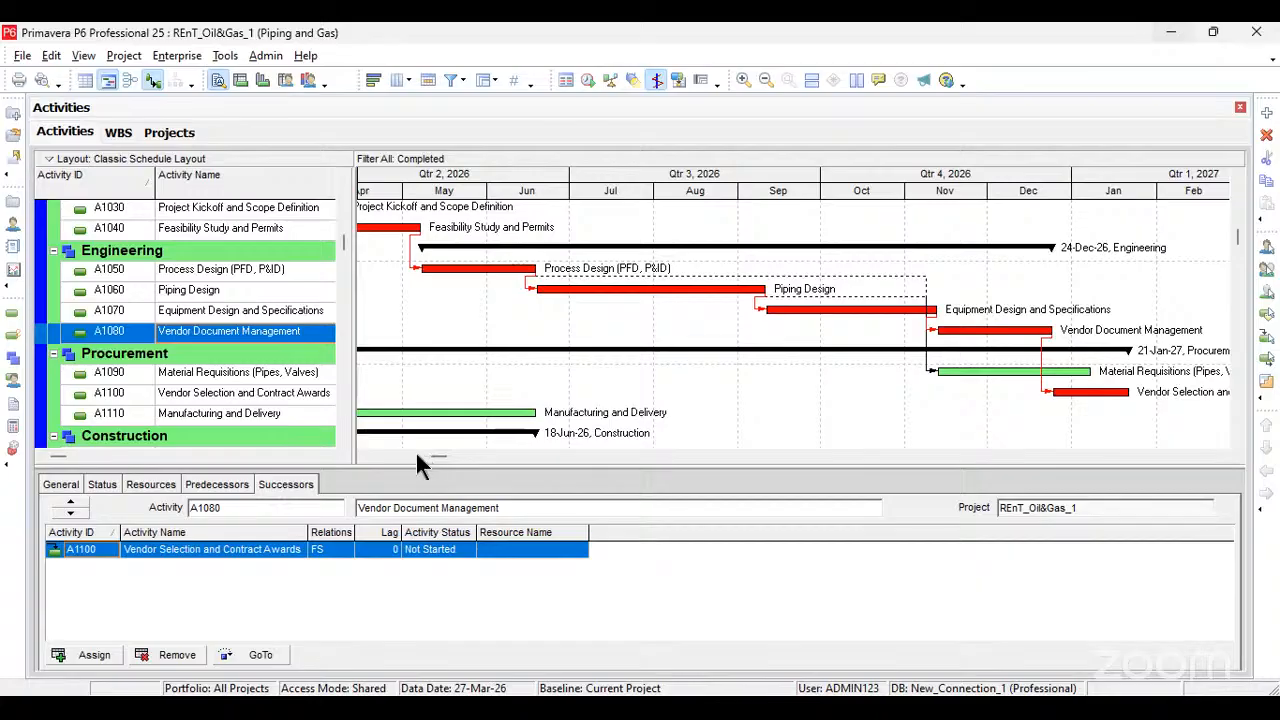
{"action": "left_click", "coordinate": [364, 455]}
{"action": "left_click", "coordinate": [364, 455]}
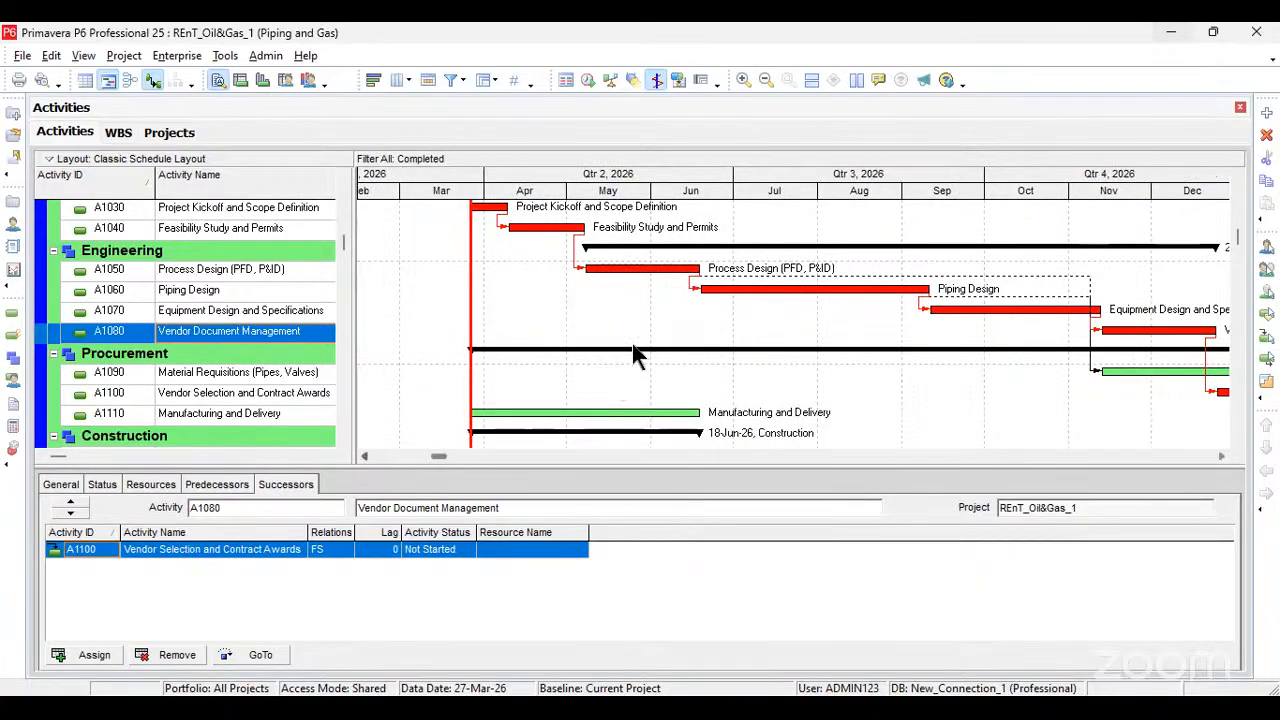
{"action": "scroll", "coordinate": [632, 343], "scroll_direction": "up", "scroll_amount": 1}
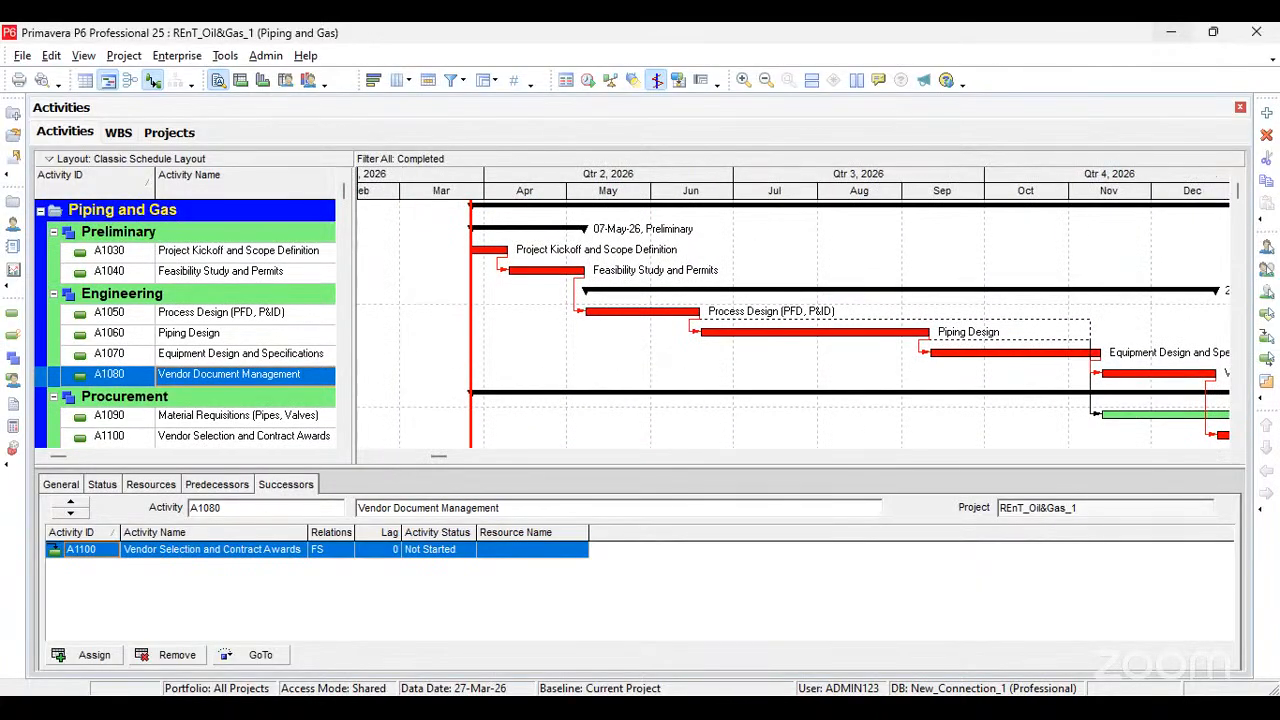